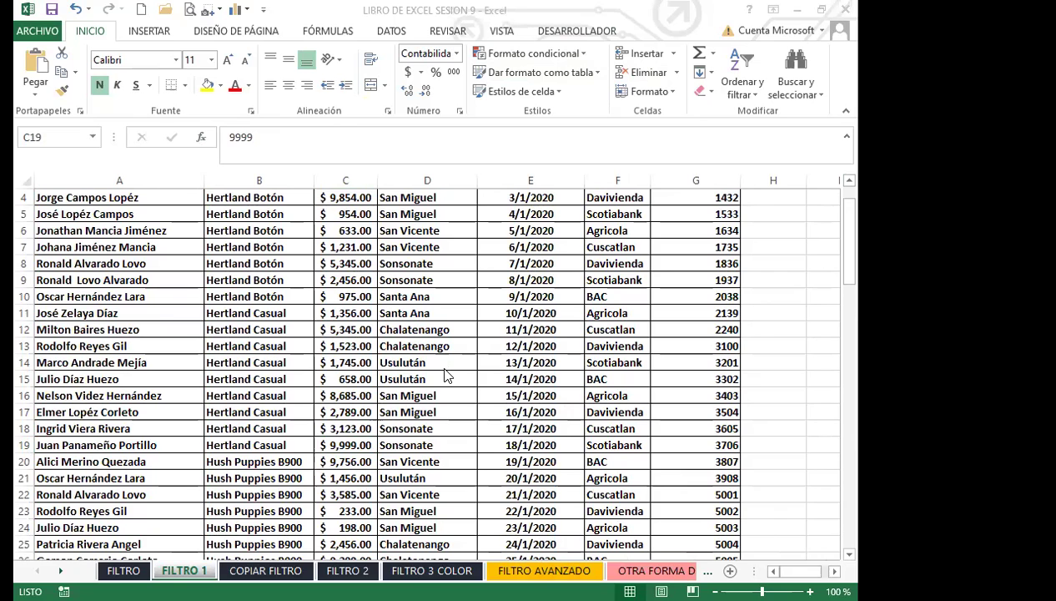
# Step: Review the sales table on the FILTRO 1 sheet, checking its columns and how far its records extend
pyautogui.scroll(1, 350, 355)
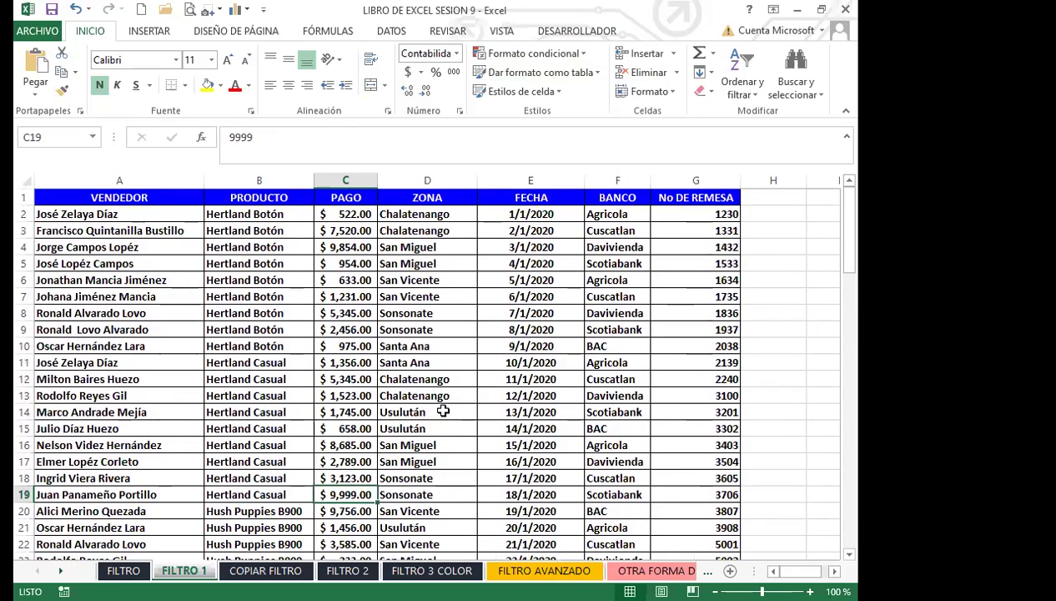
pyautogui.click(418, 263)
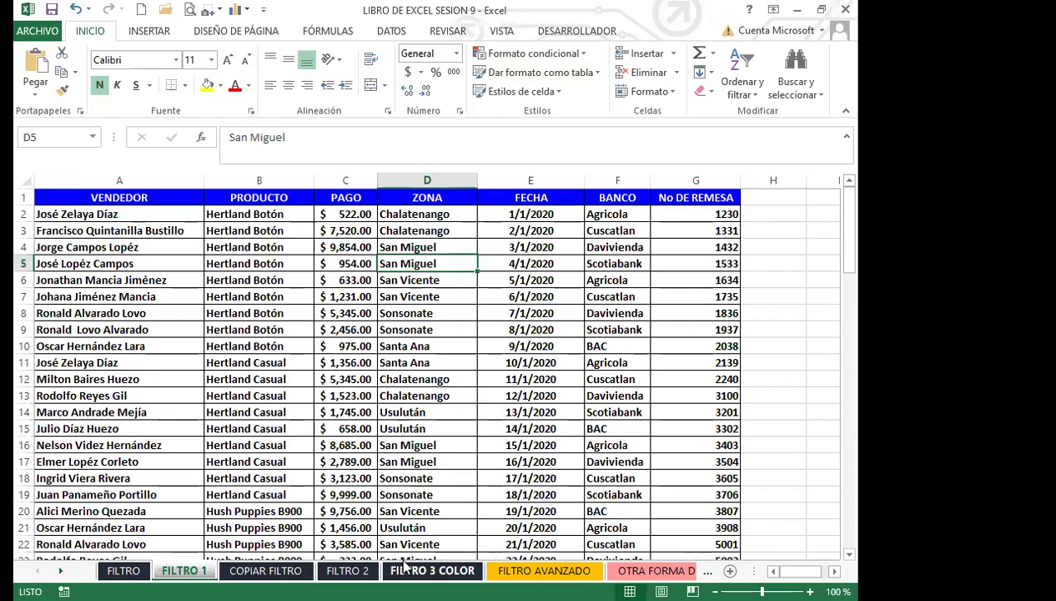
pyautogui.click(440, 327)
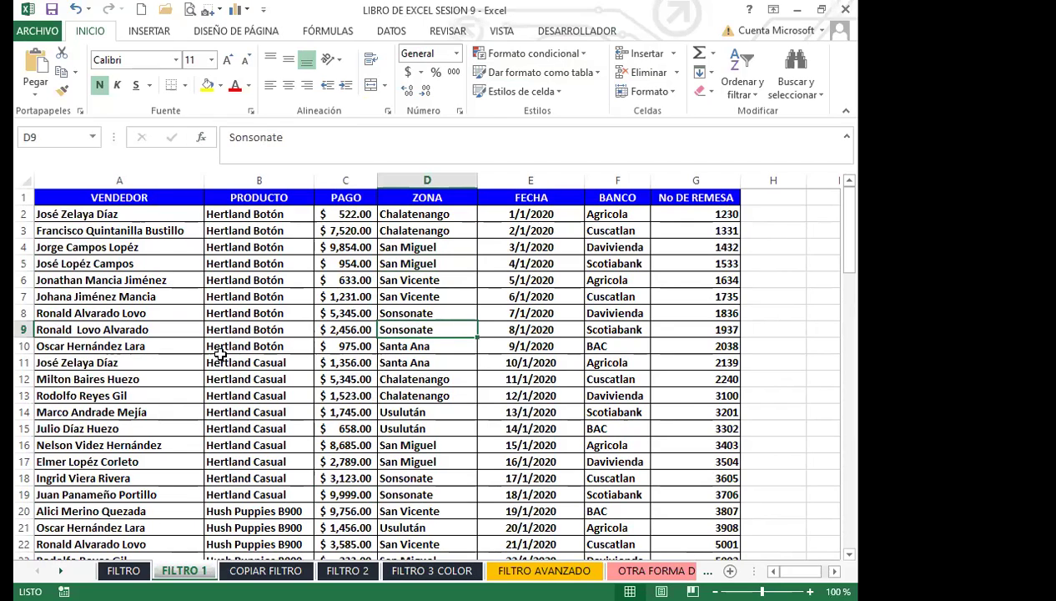
pyautogui.click(408, 362)
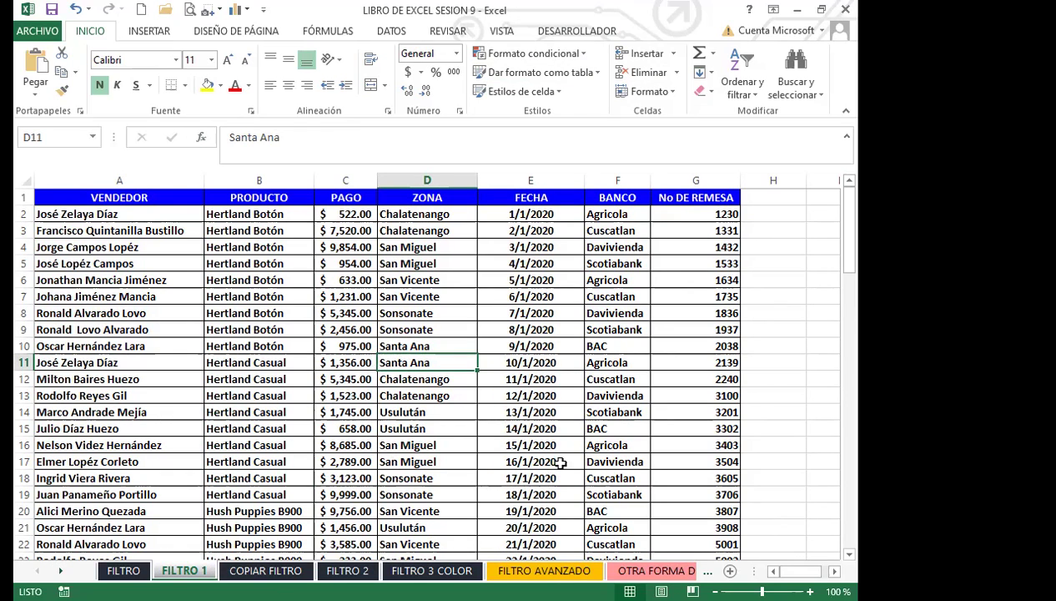
pyautogui.click(392, 343)
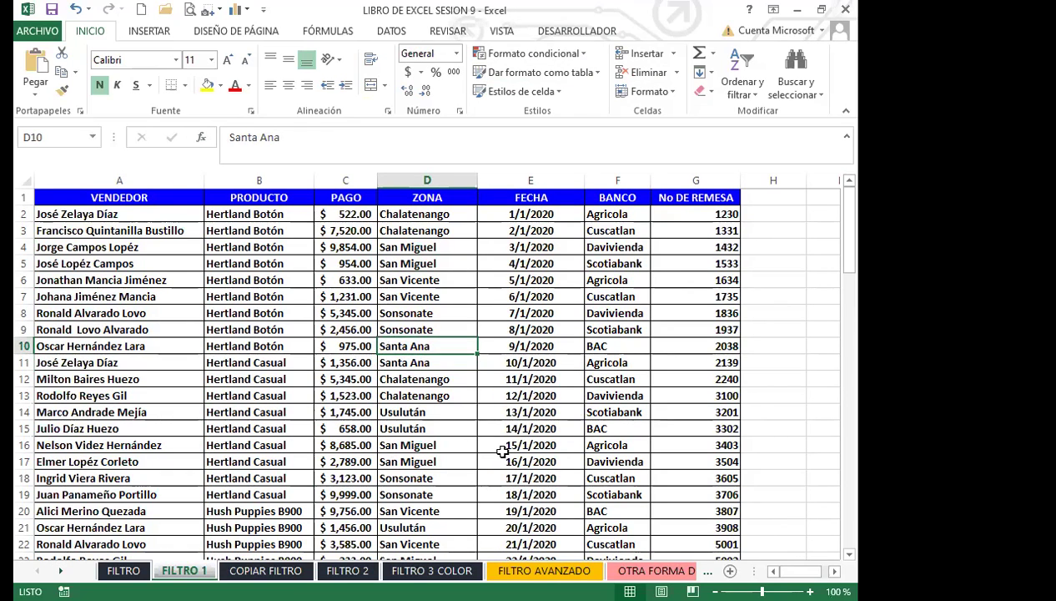
pyautogui.click(404, 391)
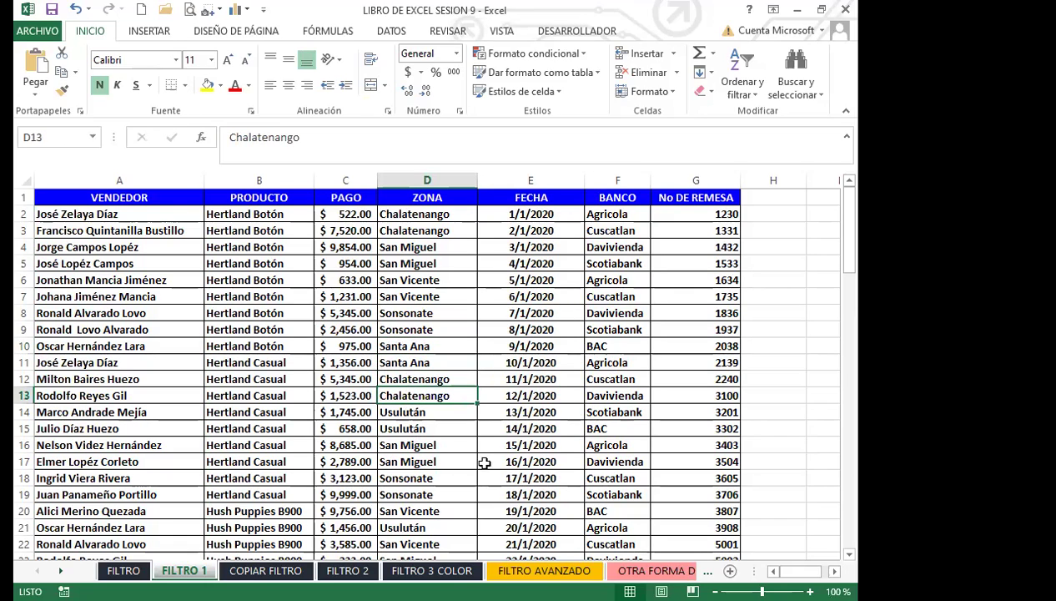
pyautogui.click(422, 361)
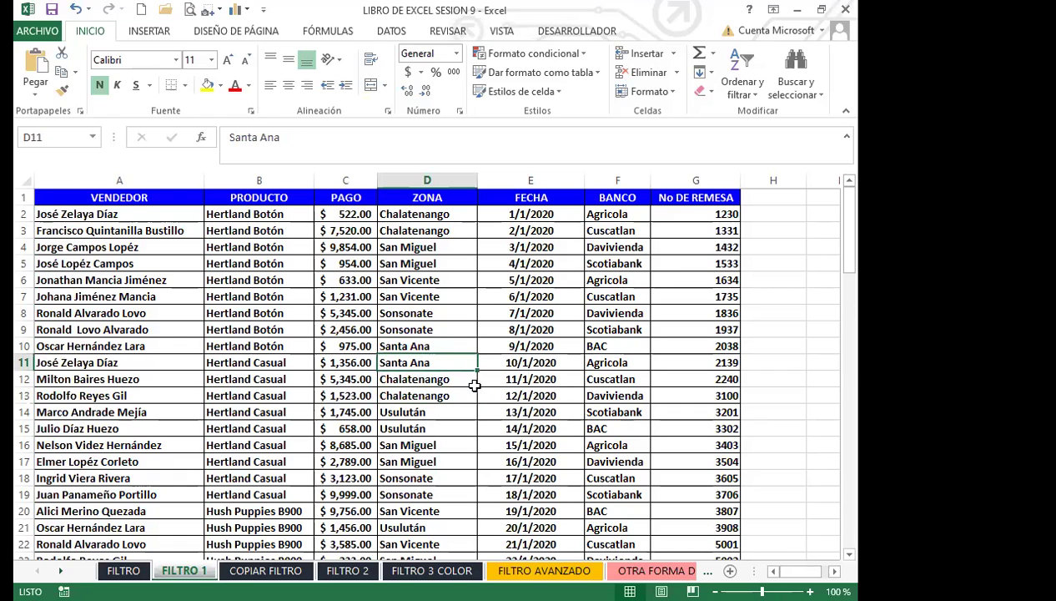
pyautogui.click(417, 413)
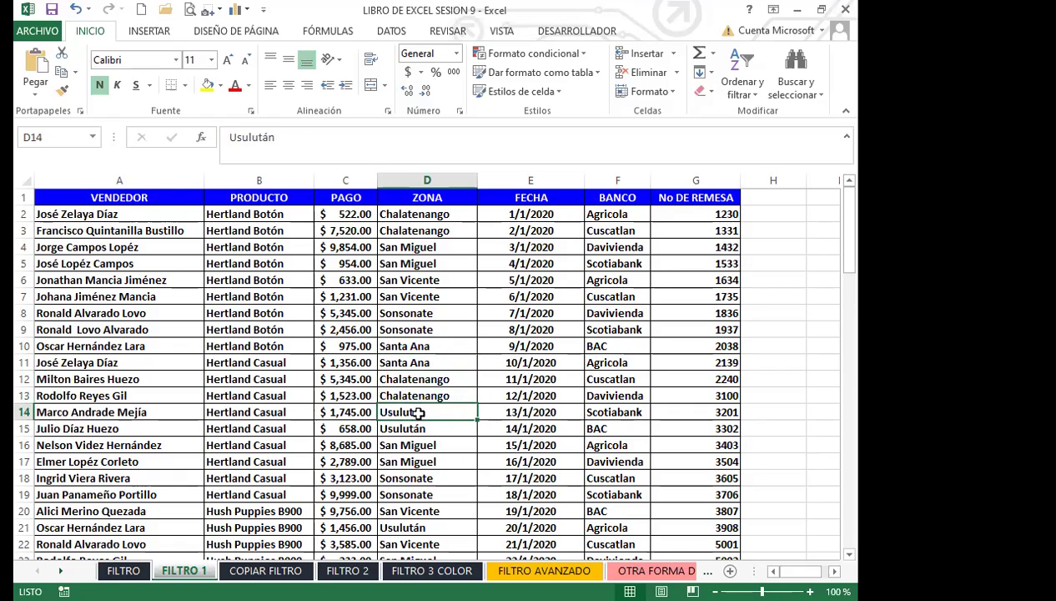
pyautogui.click(534, 426)
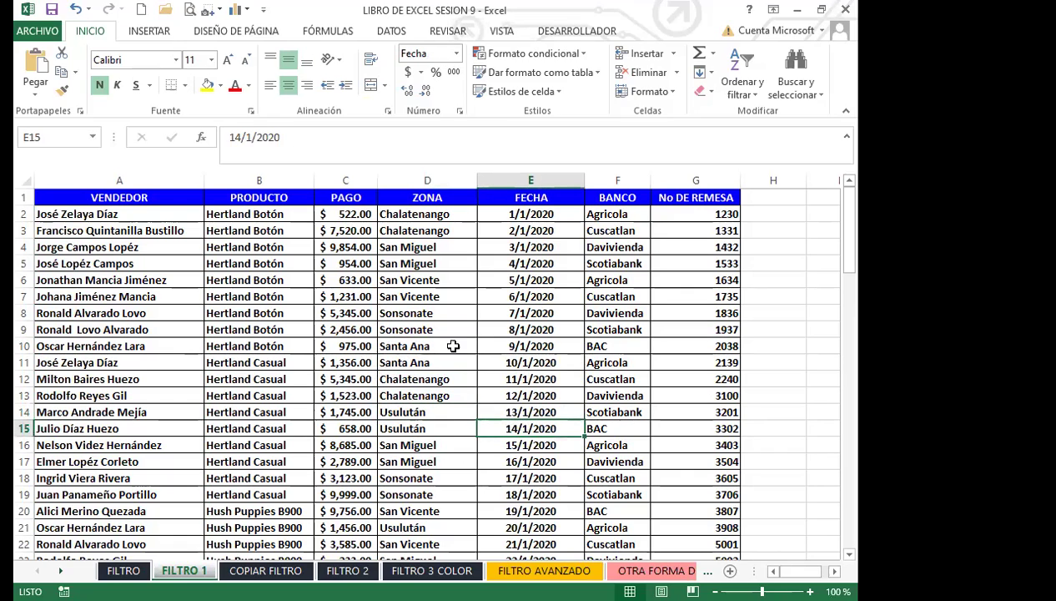
pyautogui.click(531, 390)
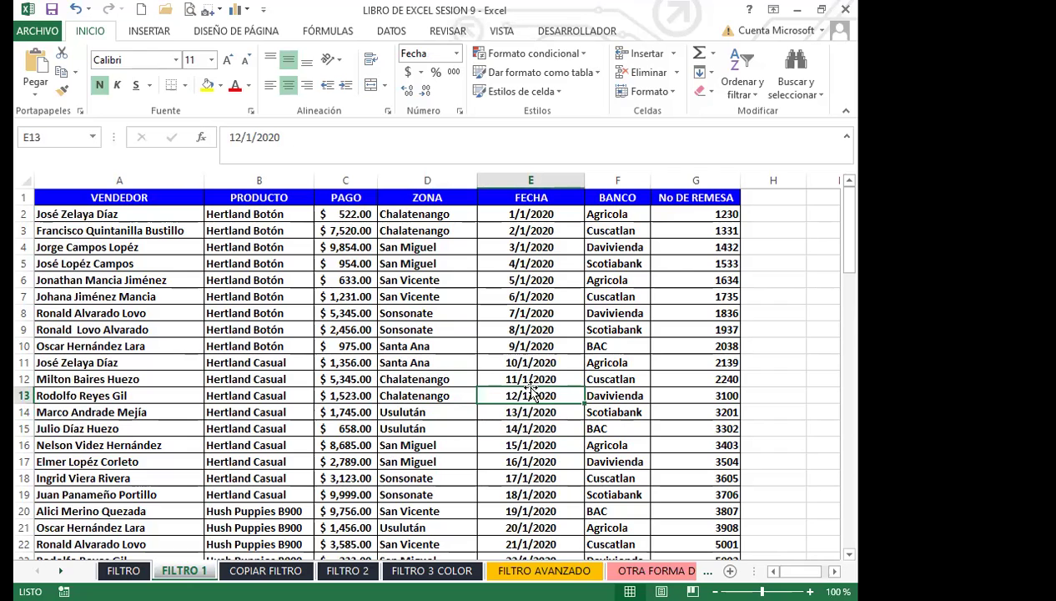
pyautogui.click(404, 359)
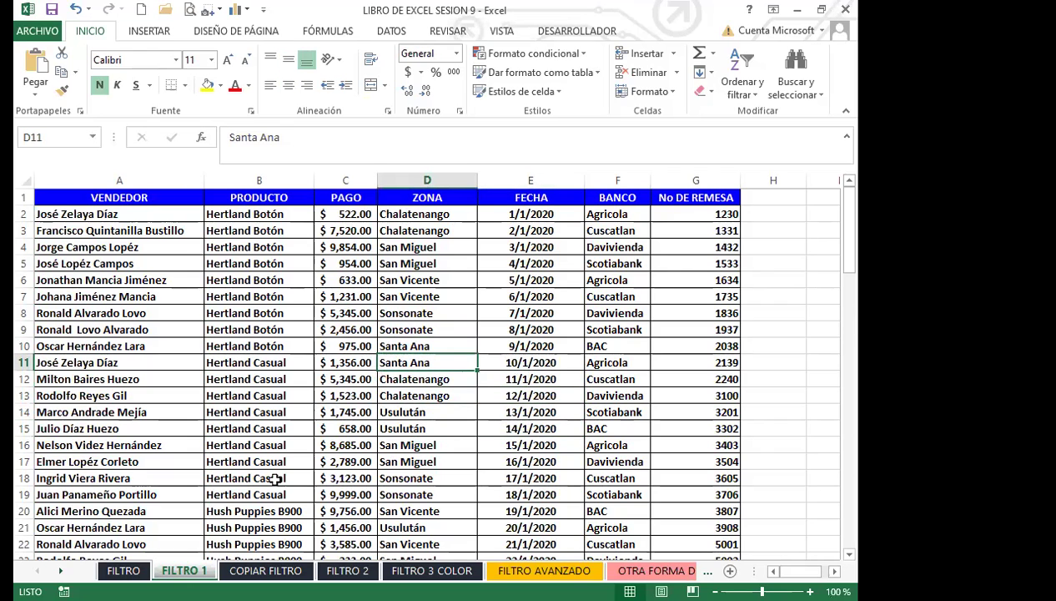
pyautogui.scroll(-8, 428, 441)
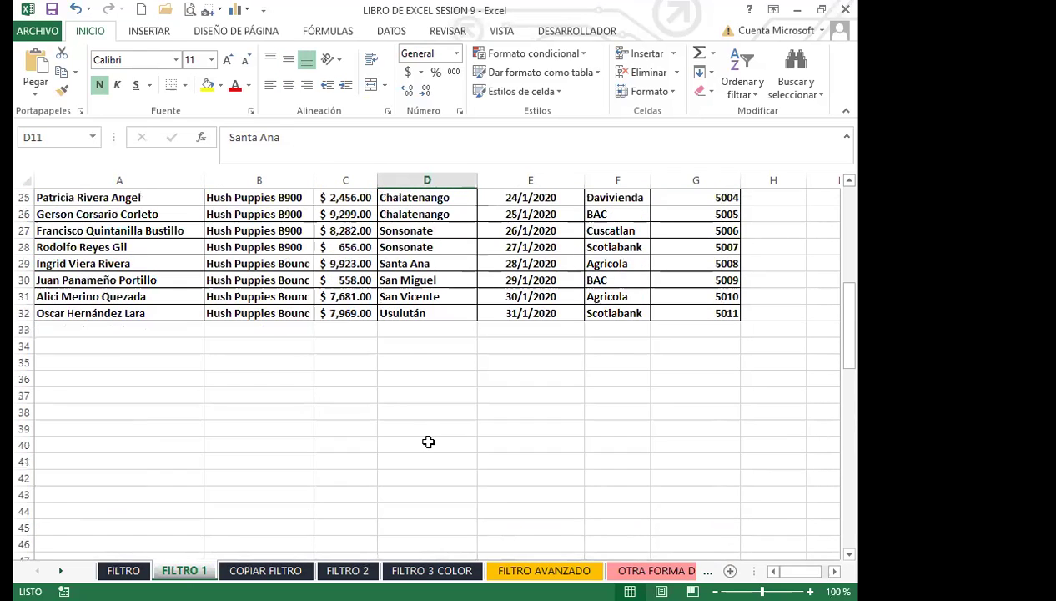
pyautogui.scroll(3, 428, 442)
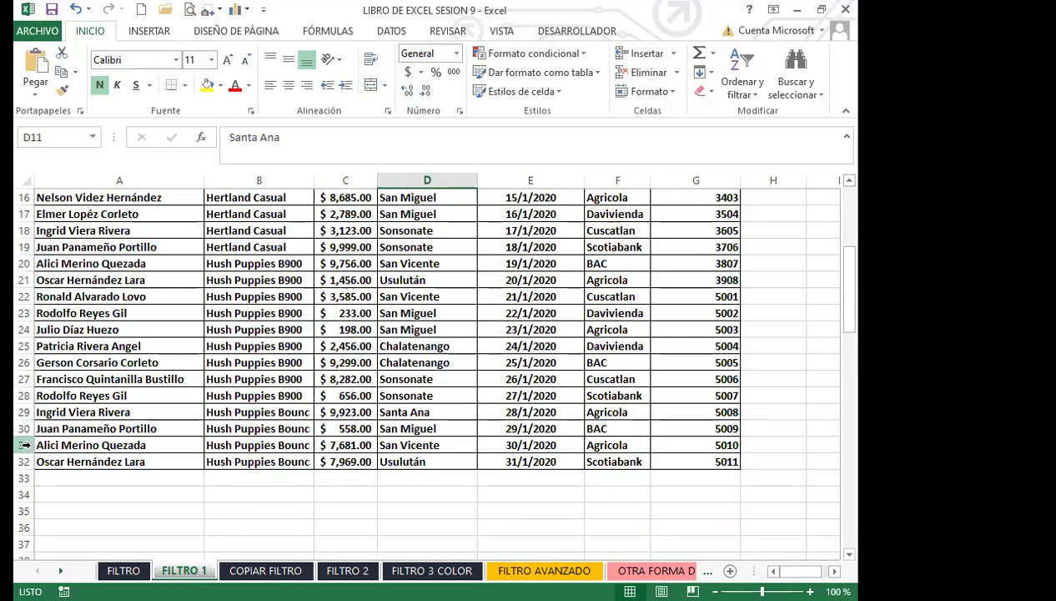
pyautogui.click(24, 462)
pyautogui.scroll(5, 502, 433)
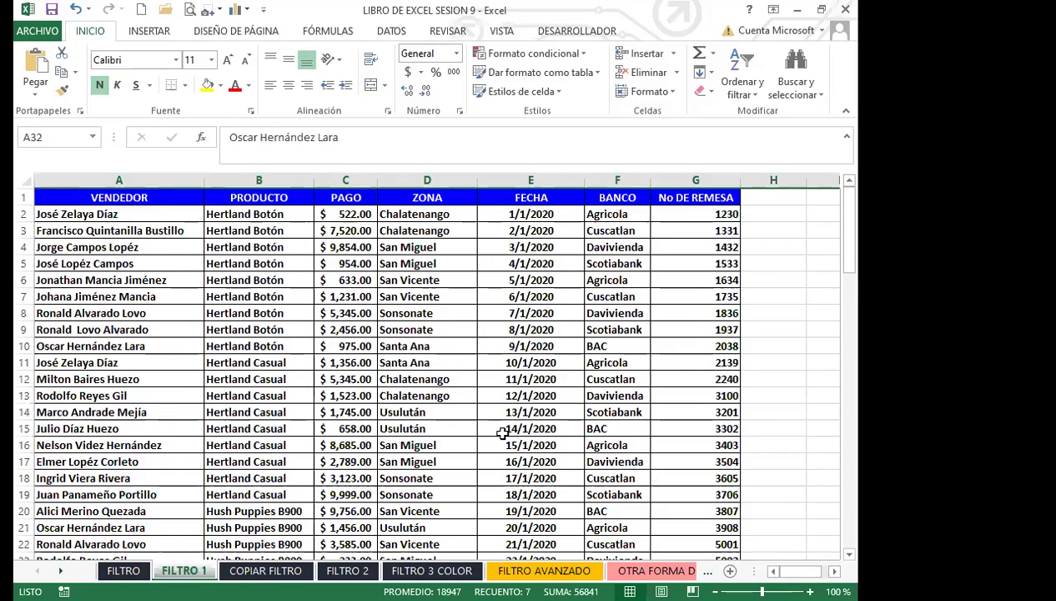
pyautogui.click(410, 344)
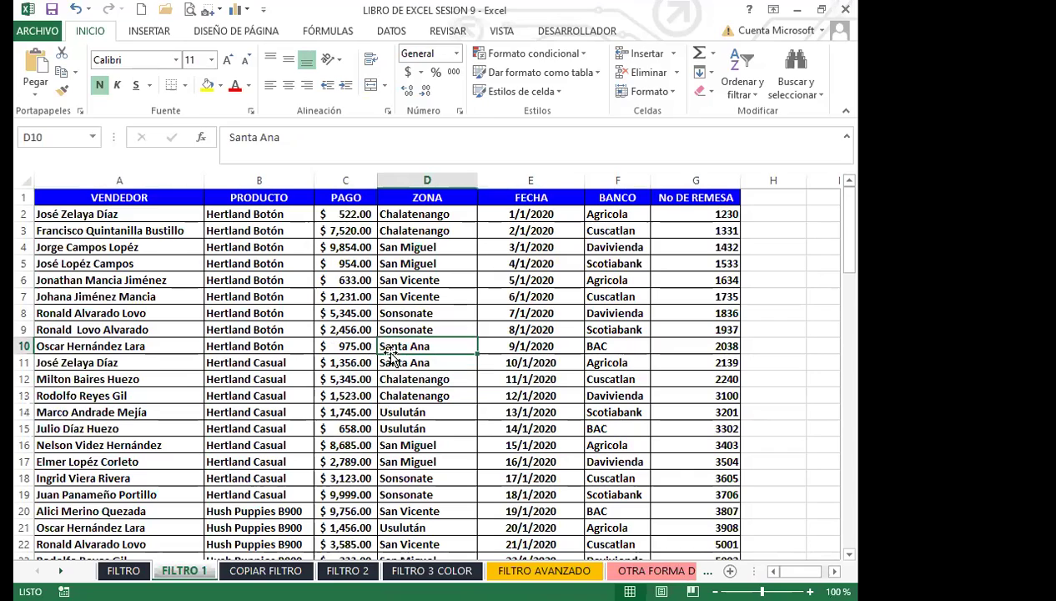
# Step: Turn on the filter for the sales table's headers, starting from cell D7 in the ZONA column
pyautogui.click(425, 293)
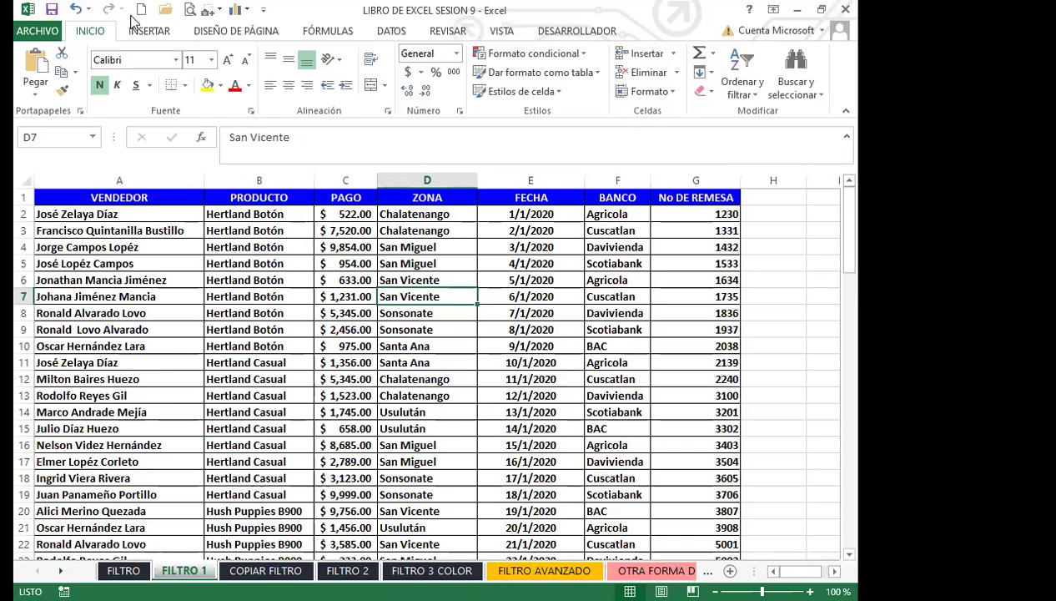
pyautogui.click(754, 97)
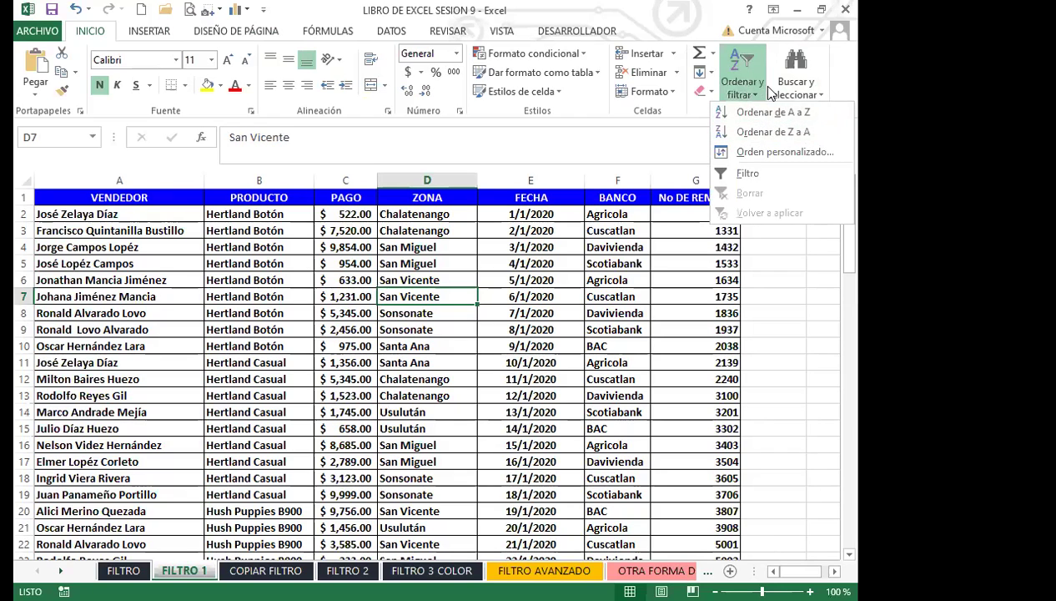
pyautogui.click(747, 175)
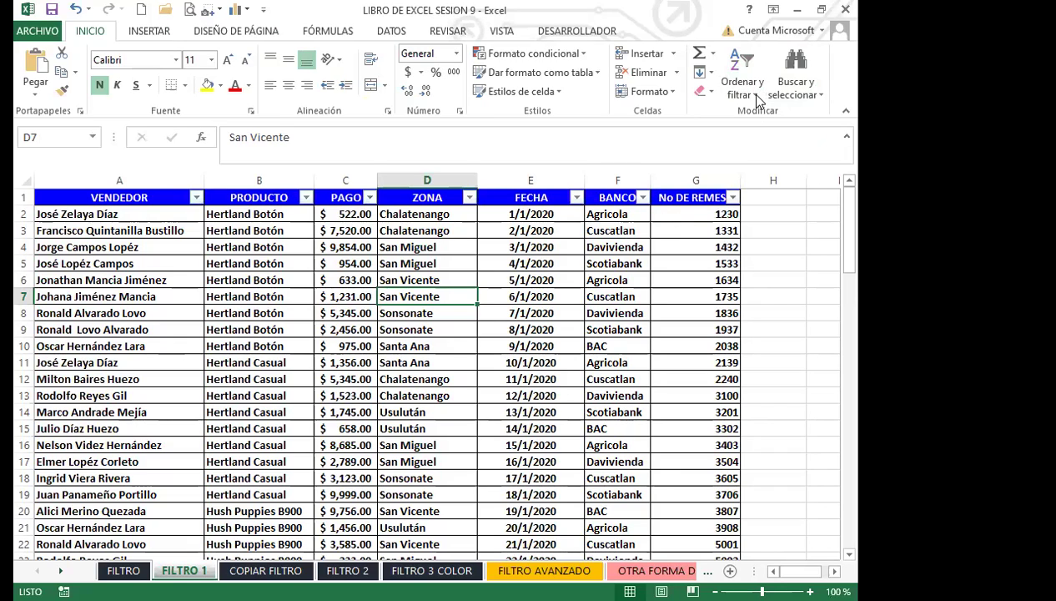
# Step: Turn off the sales table's filter from cell E9 and show the data tools containing the Filter command
pyautogui.click(560, 330)
pyautogui.hotkey('ctrl', 'shift', 'l')
pyautogui.click(397, 35)
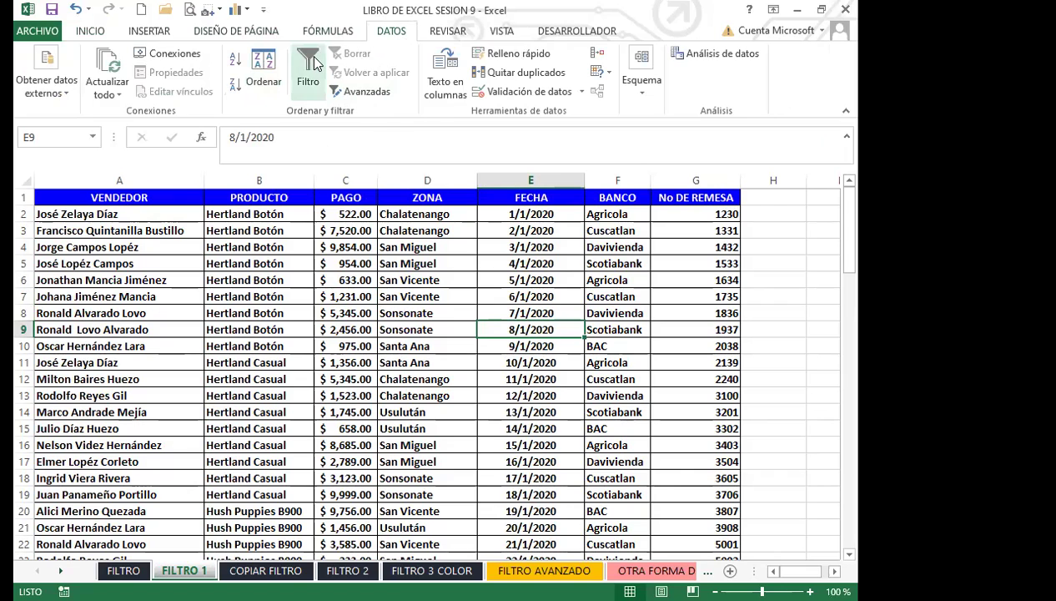
pyautogui.click(460, 358)
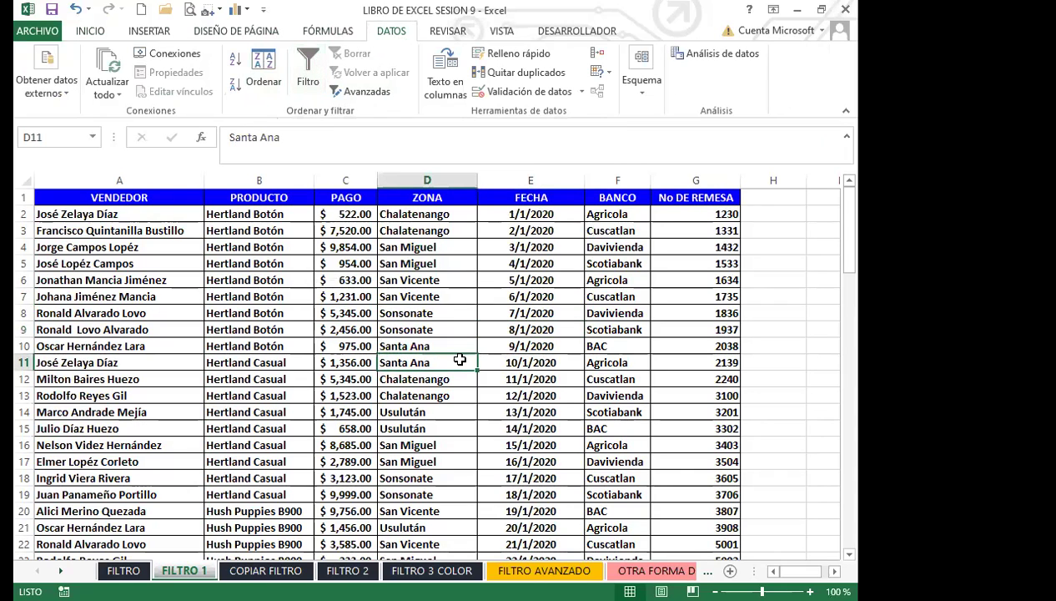
pyautogui.click(421, 342)
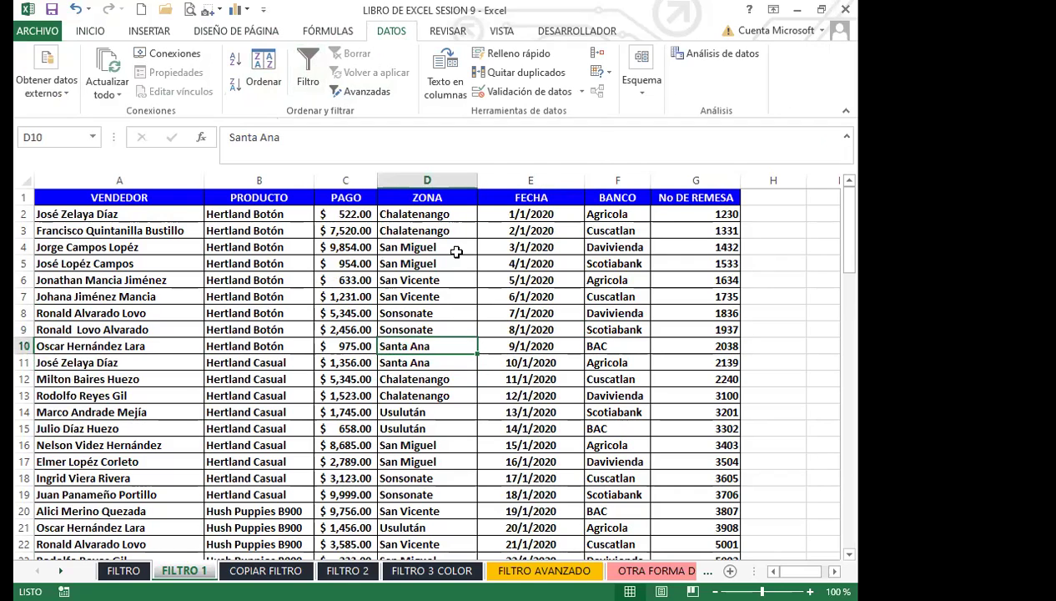
pyautogui.moveTo(432, 296); pyautogui.dragTo(430, 310)
pyautogui.click(454, 397)
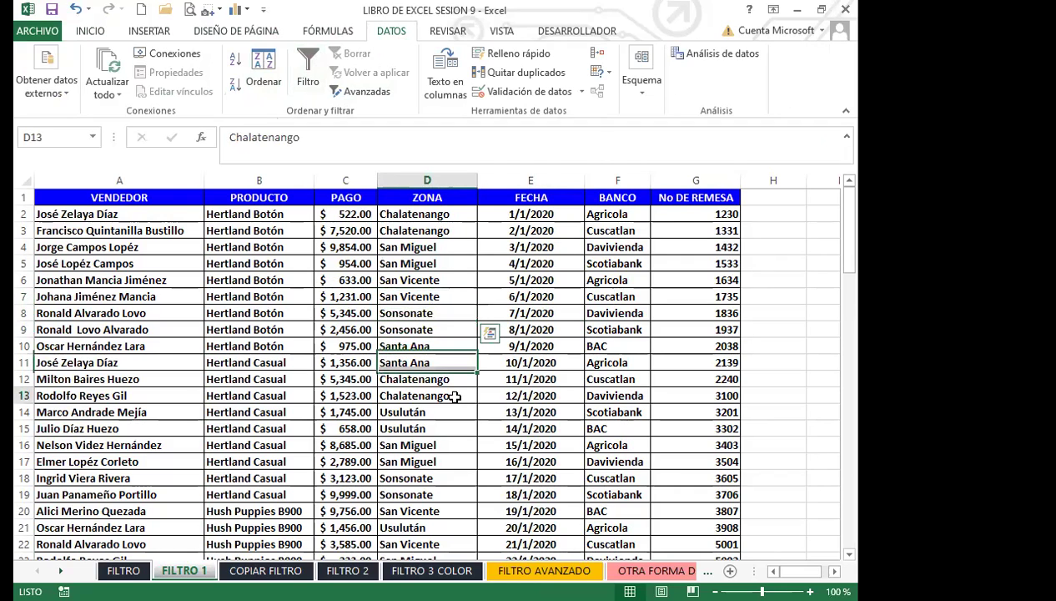
pyautogui.click(428, 459)
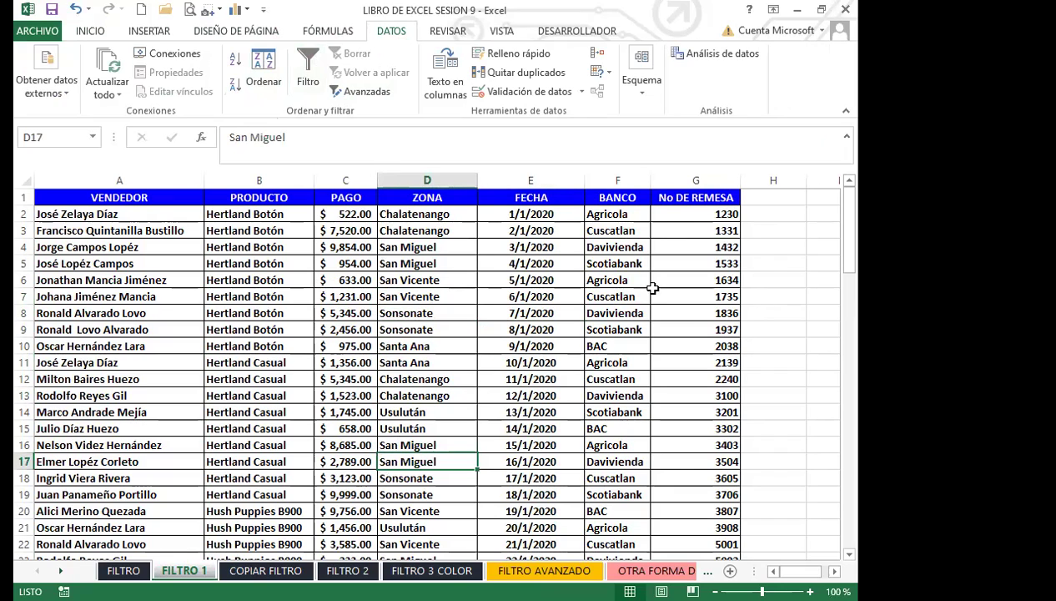
pyautogui.click(601, 327)
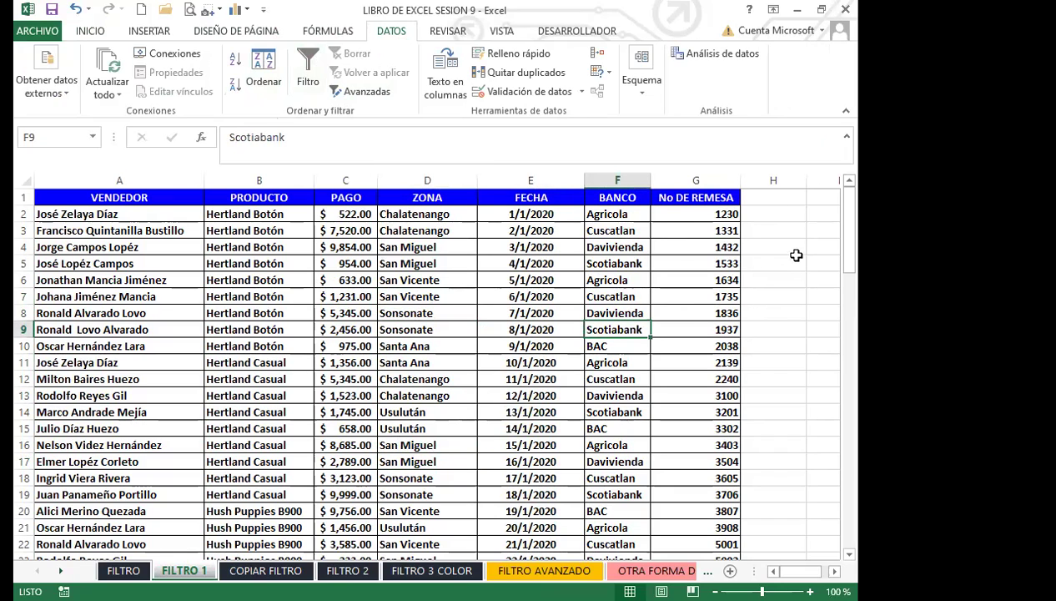
# Step: Try to turn on the filter from the empty cell Q11, far away from the sales table
pyautogui.click(823, 247)
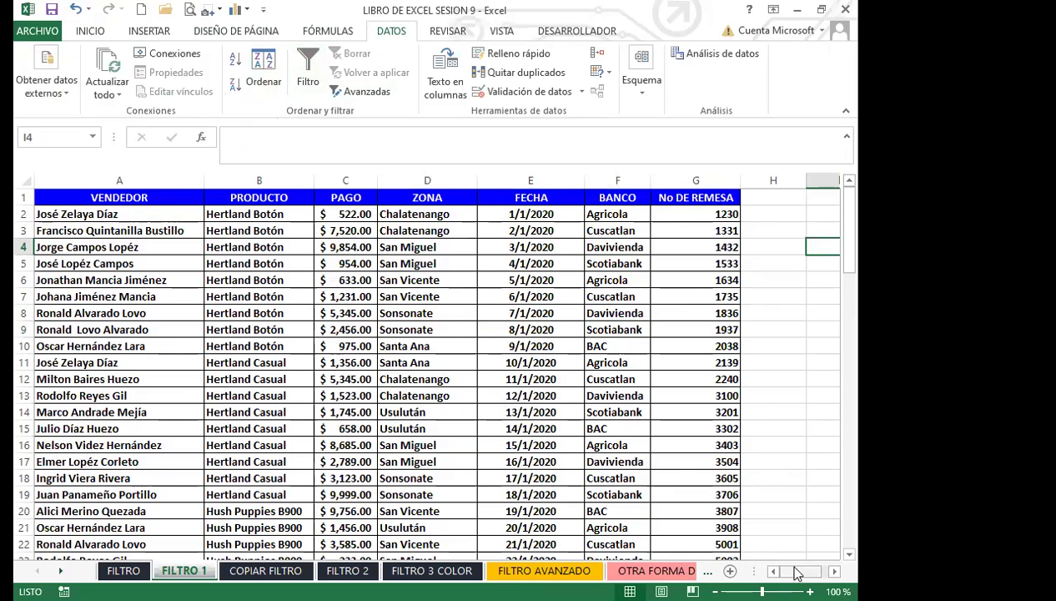
pyautogui.hscroll(6, 854, 567)
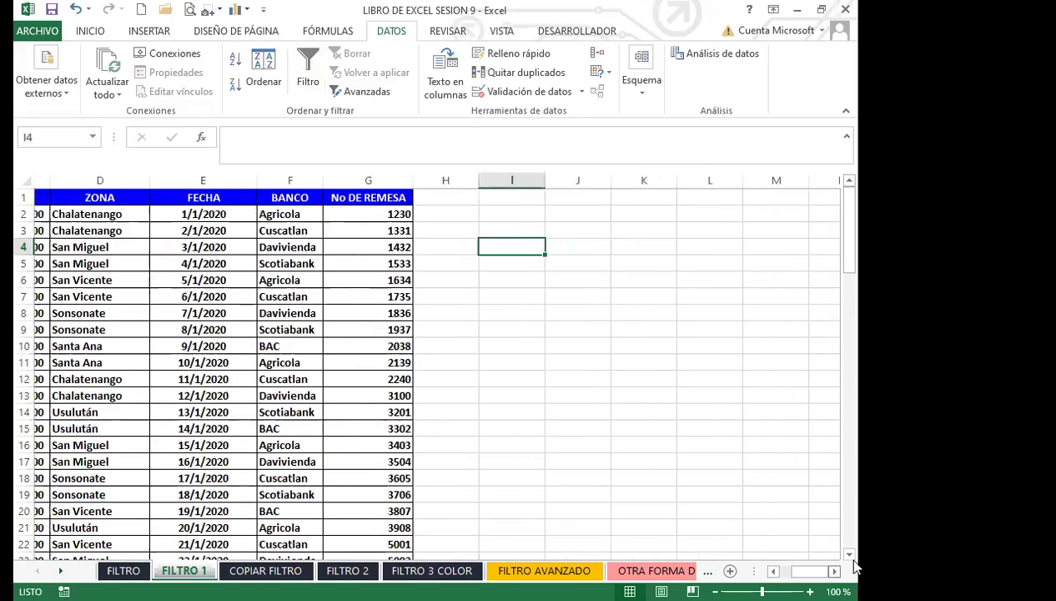
pyautogui.hscroll(1, 854, 567)
pyautogui.click(646, 361)
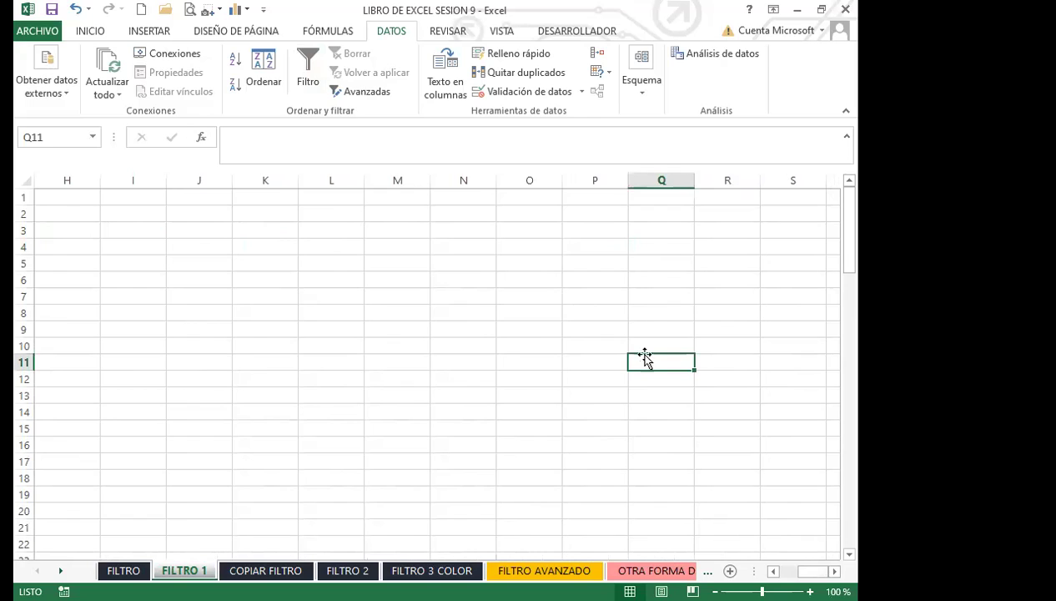
pyautogui.click(306, 71)
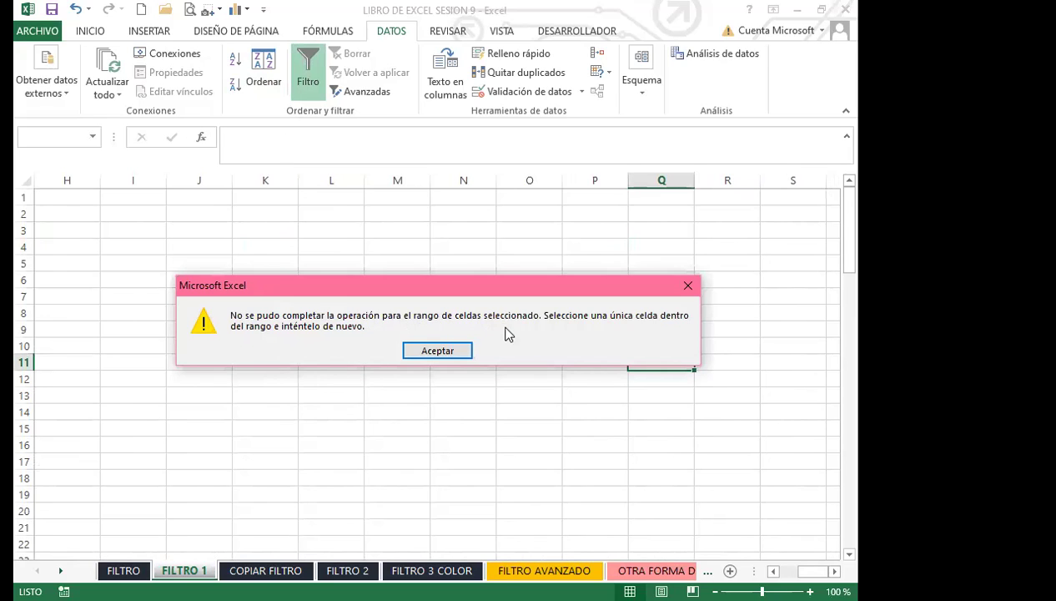
pyautogui.click(688, 286)
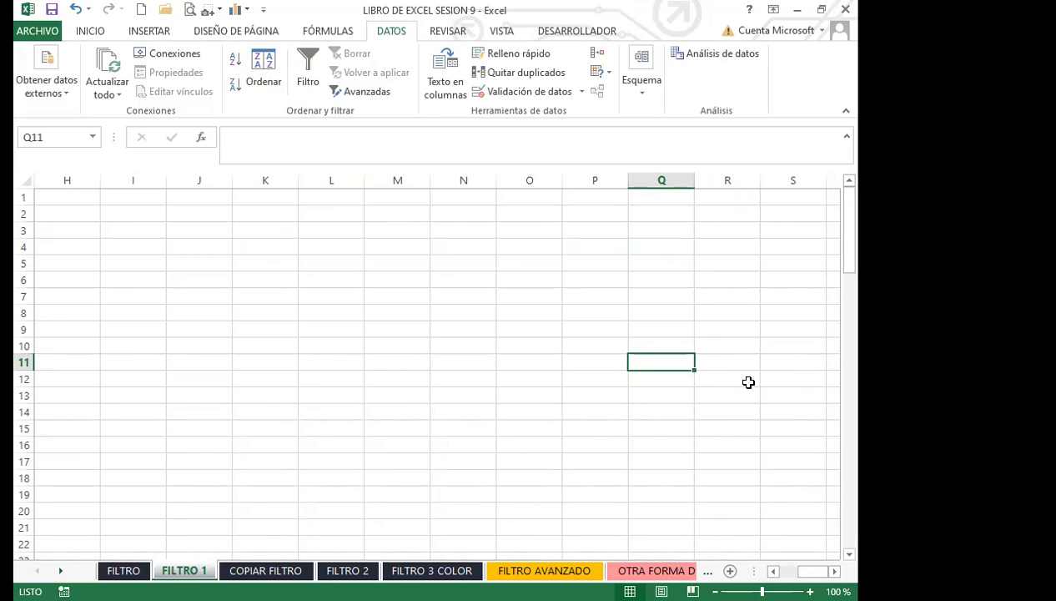
# Step: Turn on the sales table's filter from the empty cell H5 directly beside the No DE REMESA column
pyautogui.click(774, 571)
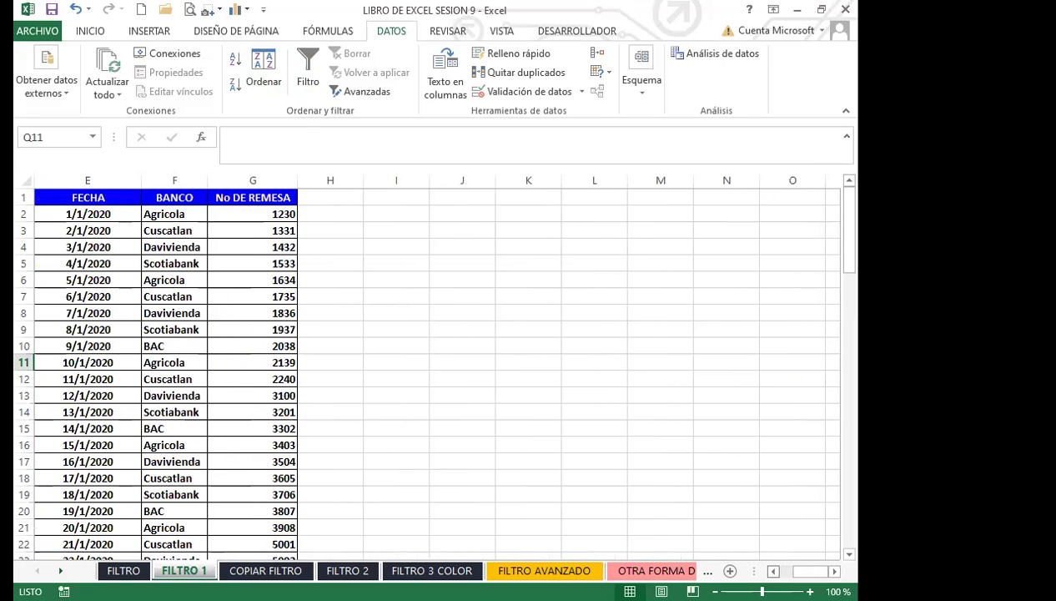
pyautogui.click(774, 570)
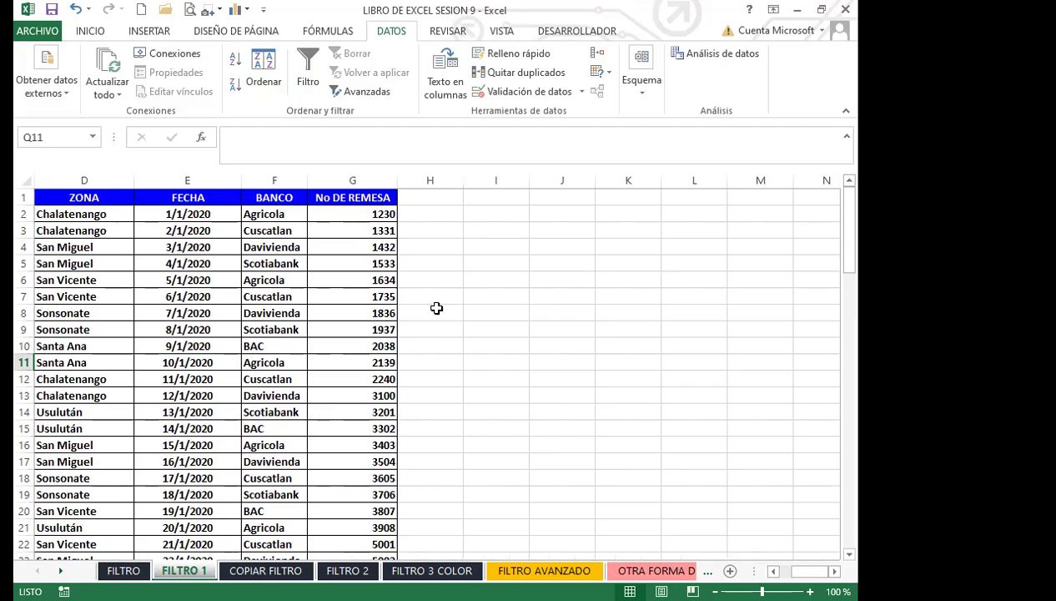
pyautogui.click(450, 263)
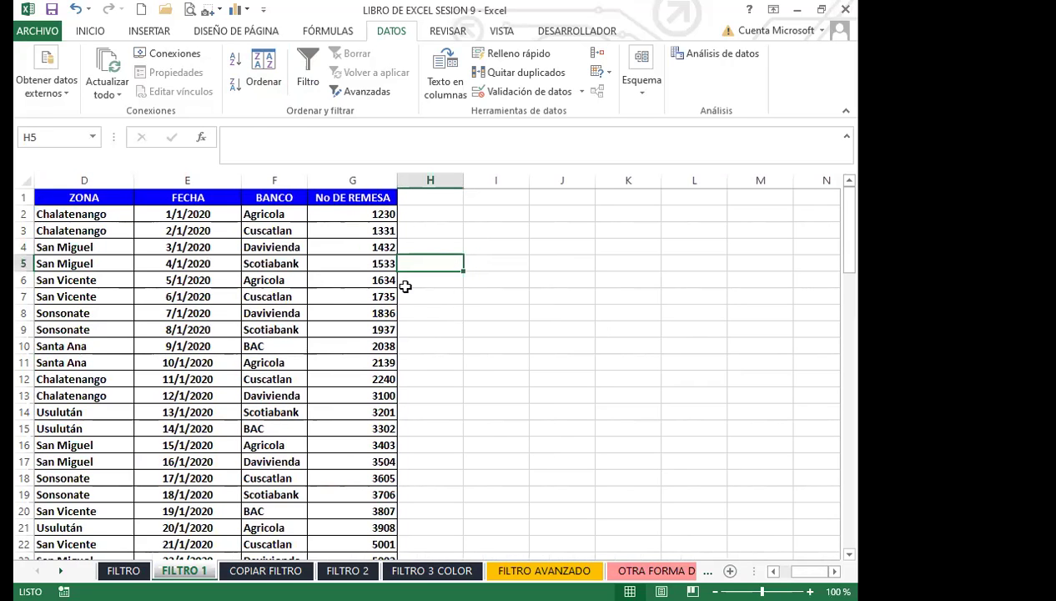
pyautogui.click(309, 67)
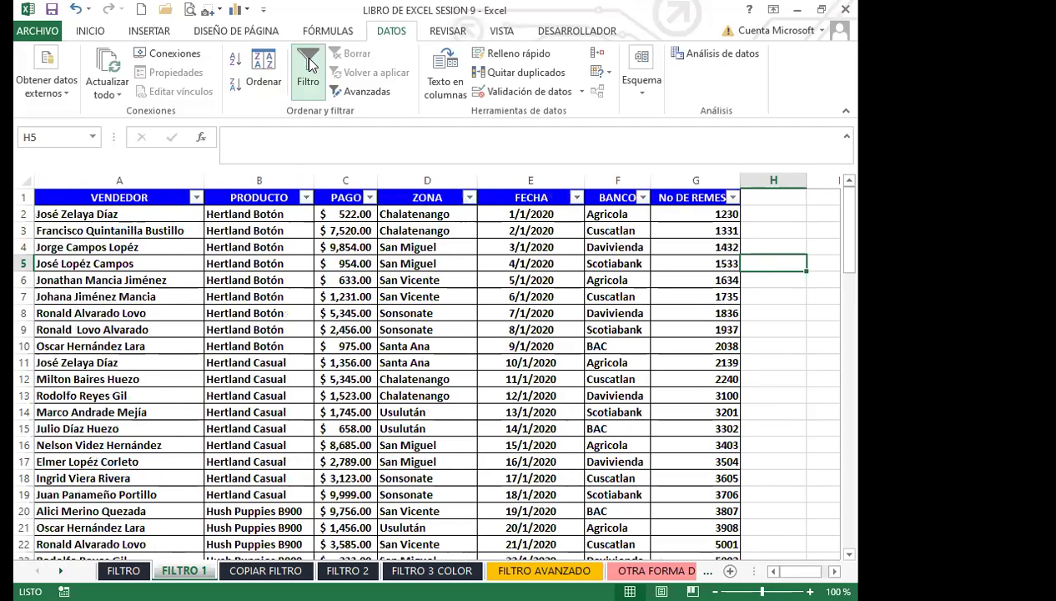
# Step: Turn off the sales table's filter and select the empty cell H5 beside it
pyautogui.click(309, 66)
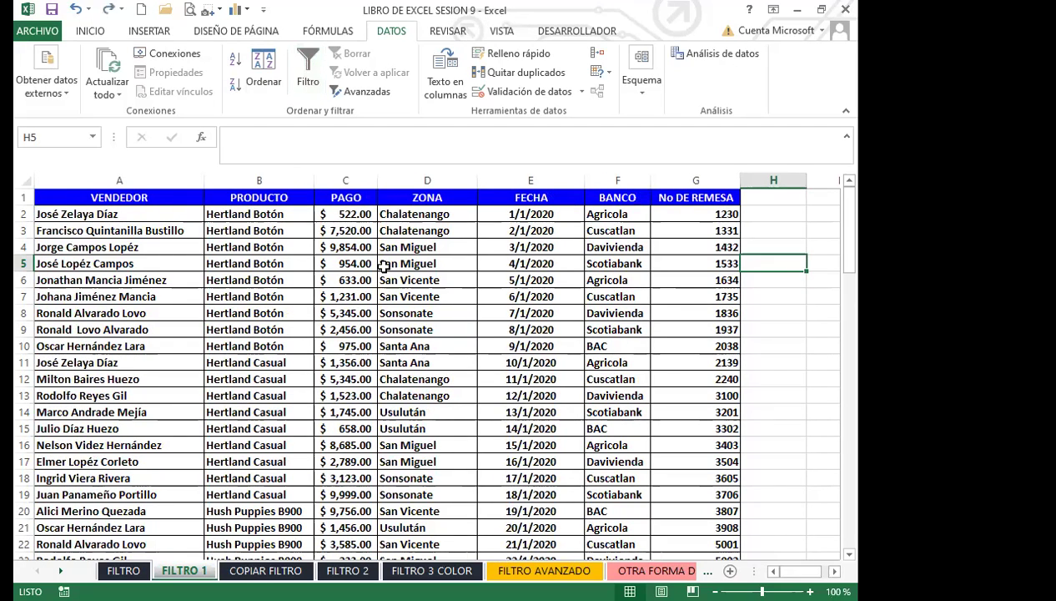
pyautogui.click(619, 359)
pyautogui.click(759, 260)
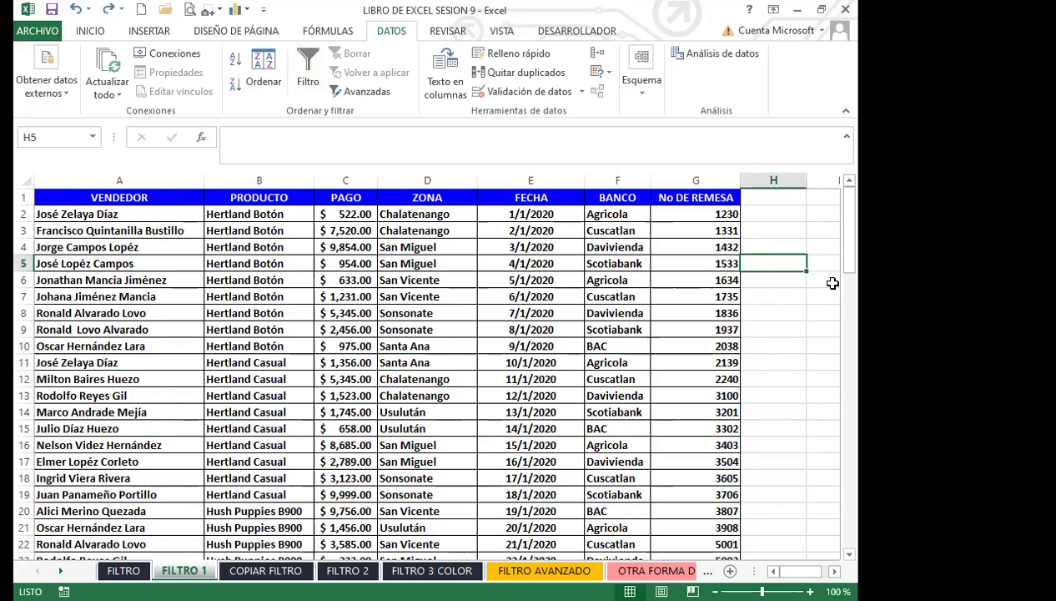
# Step: Try to turn on the filter from an empty cell in column I, one column away from the sales table
pyautogui.click(801, 302)
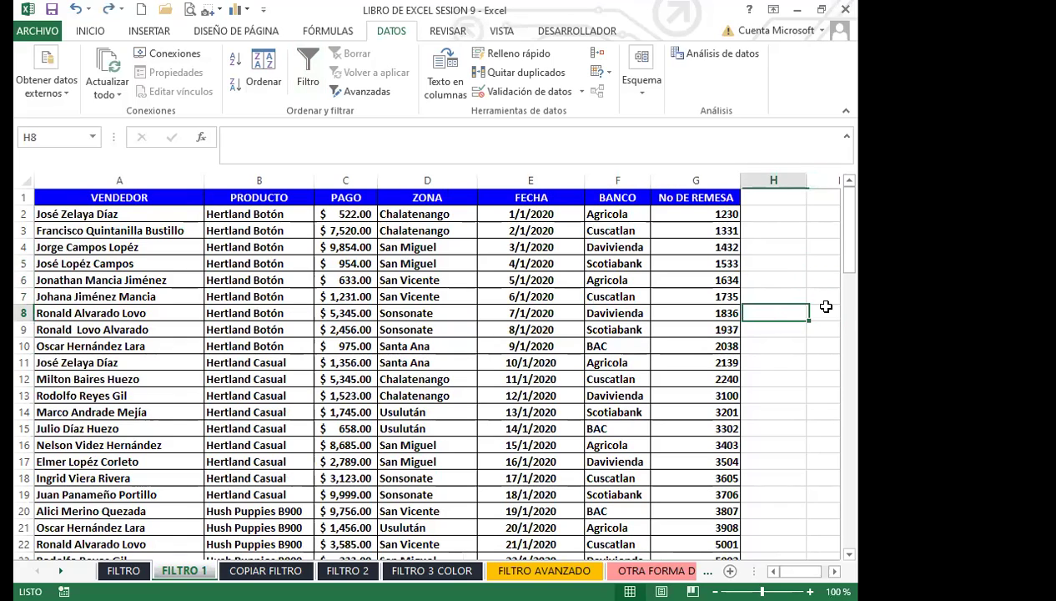
pyautogui.click(307, 69)
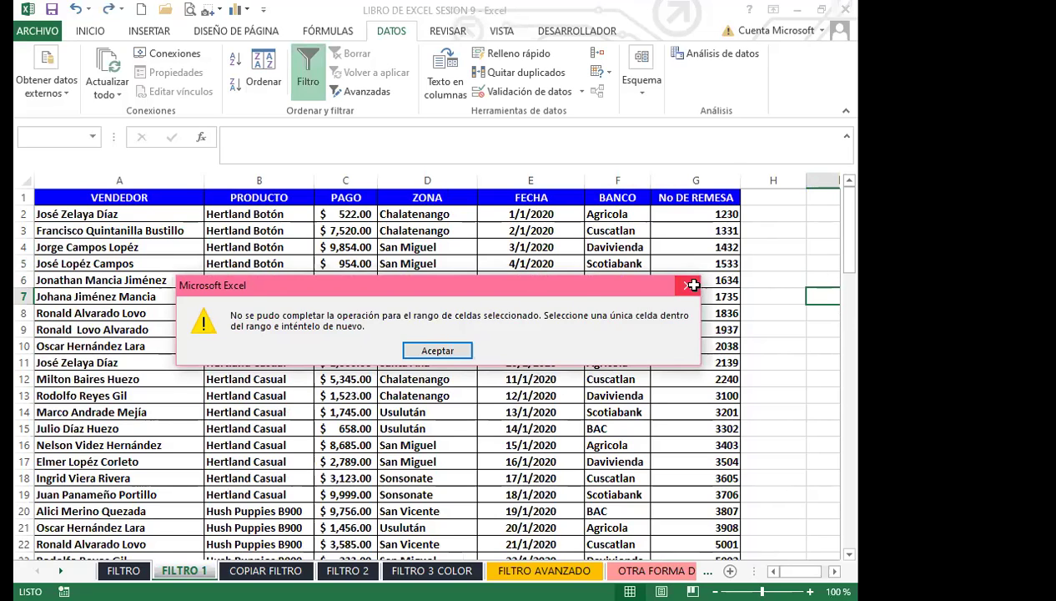
pyautogui.click(692, 286)
pyautogui.moveTo(776, 305); pyautogui.dragTo(778, 289)
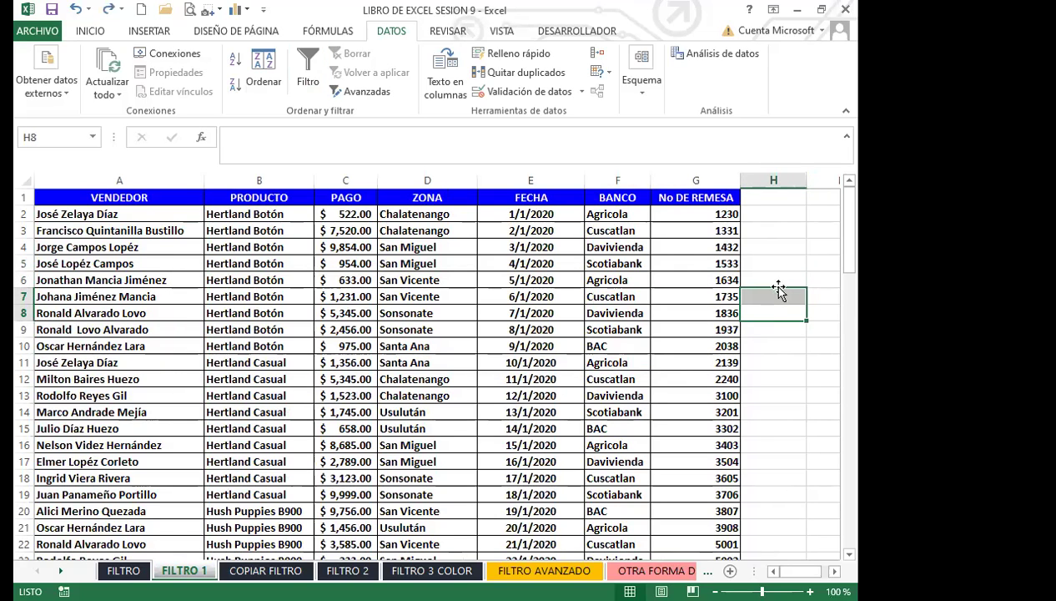
pyautogui.click(773, 425)
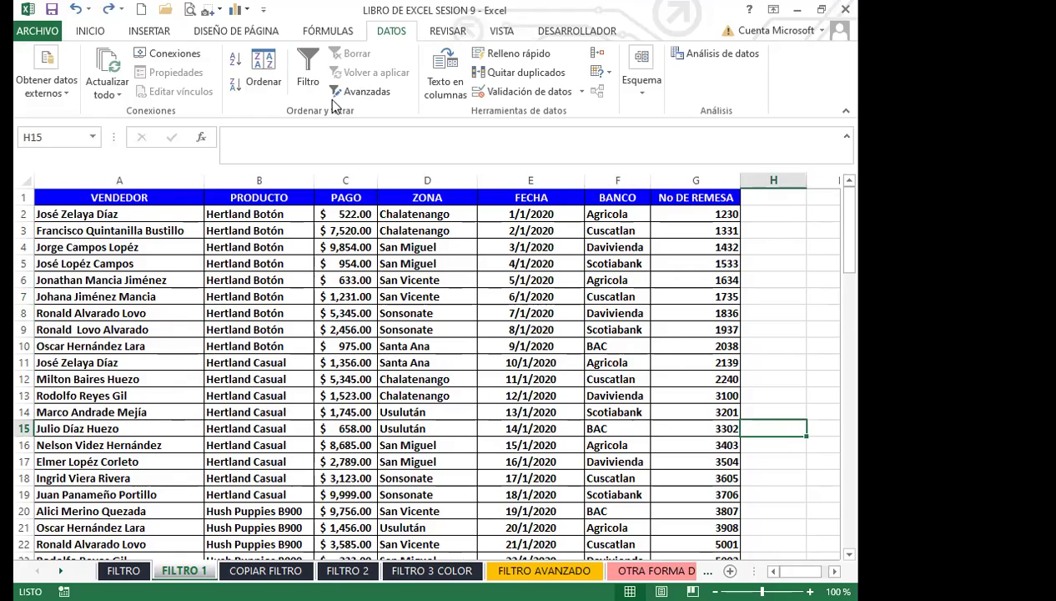
# Step: Select the whole sales table A1:G32 including its headers, and reduce the selection to the single header cell ZONA
pyautogui.moveTo(112, 198); pyautogui.dragTo(712, 528)
pyautogui.scroll(4, 430, 312)
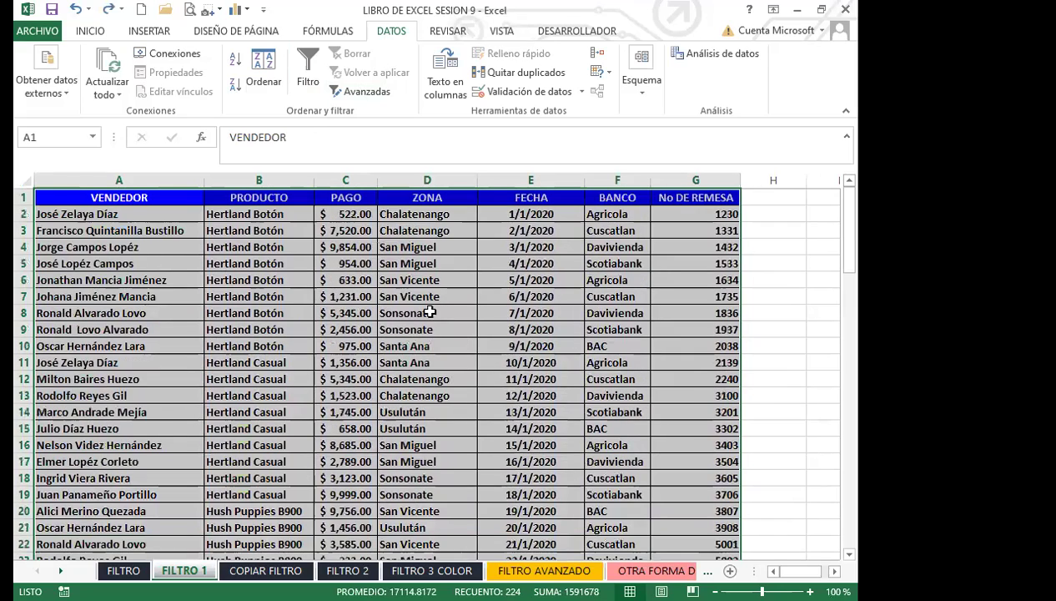
pyautogui.click(430, 312)
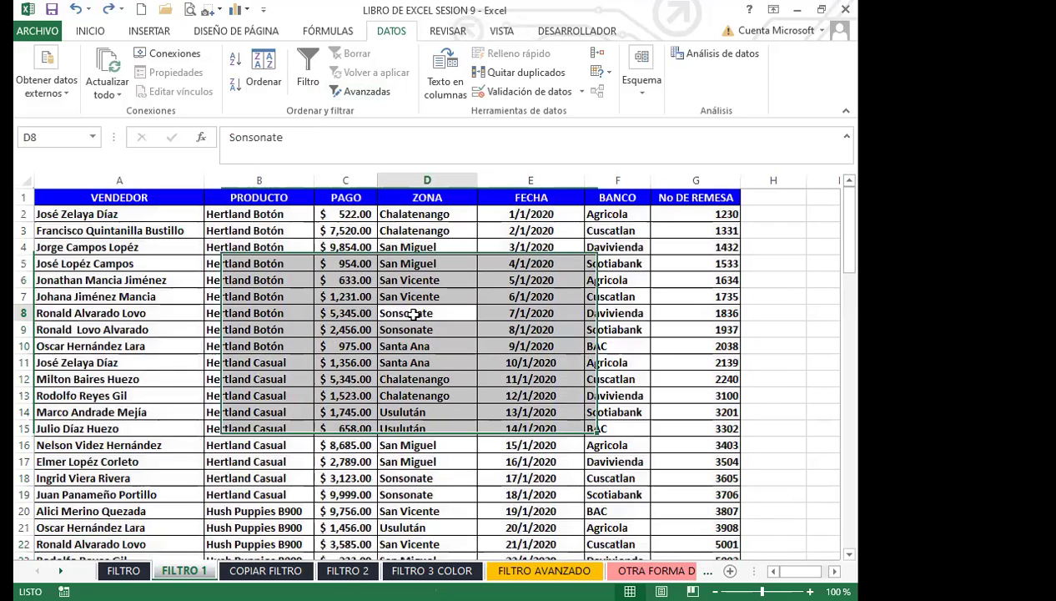
pyautogui.click(420, 197)
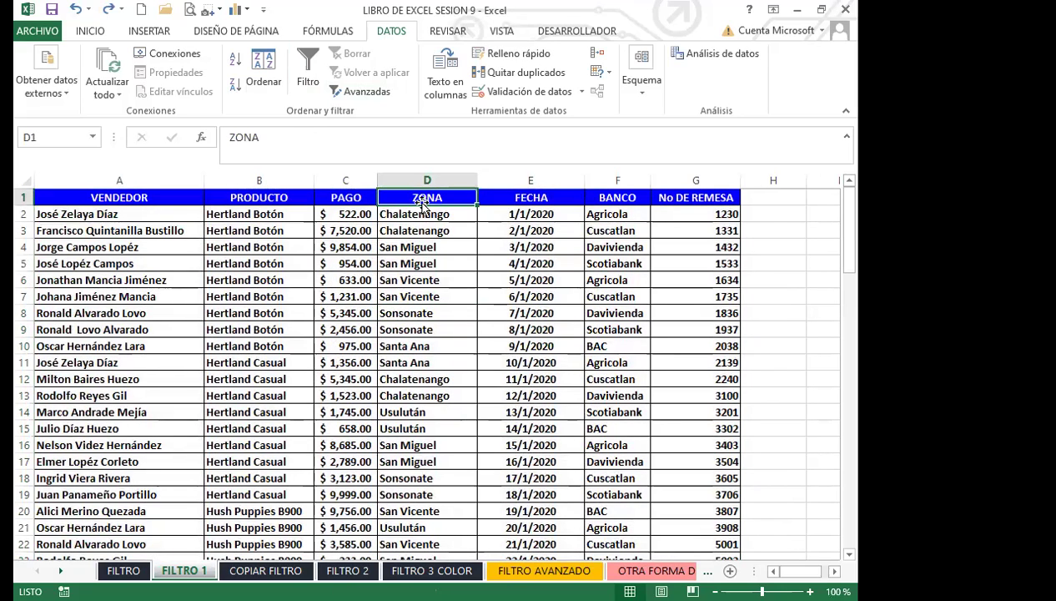
# Step: Turn on the sales table's filter from cell C10 and view the PAGO column's filter list without filtering
pyautogui.click(338, 349)
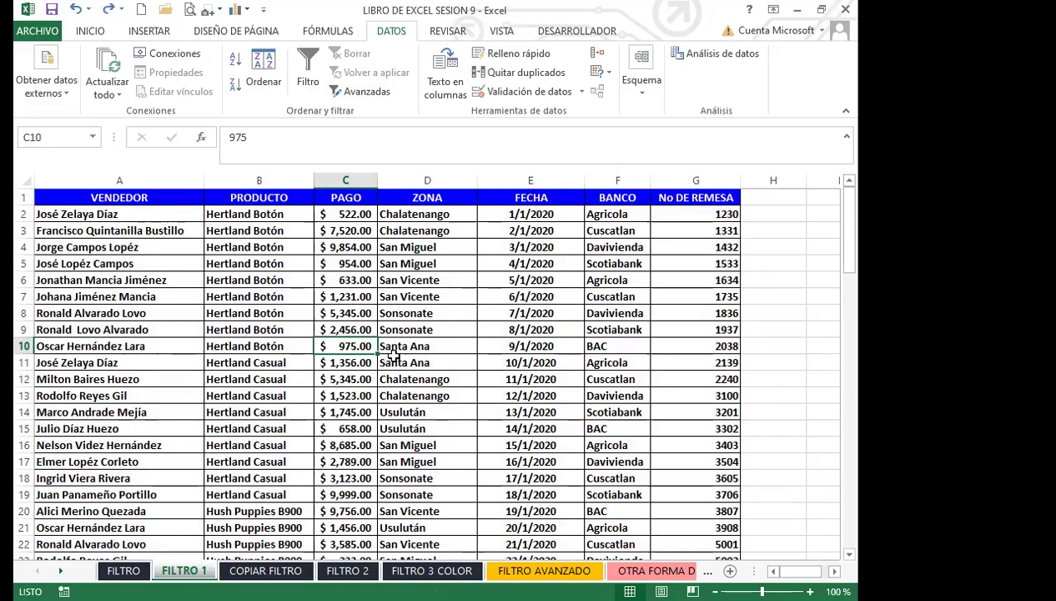
pyautogui.hotkey('ctrl', 'shift', 'l')
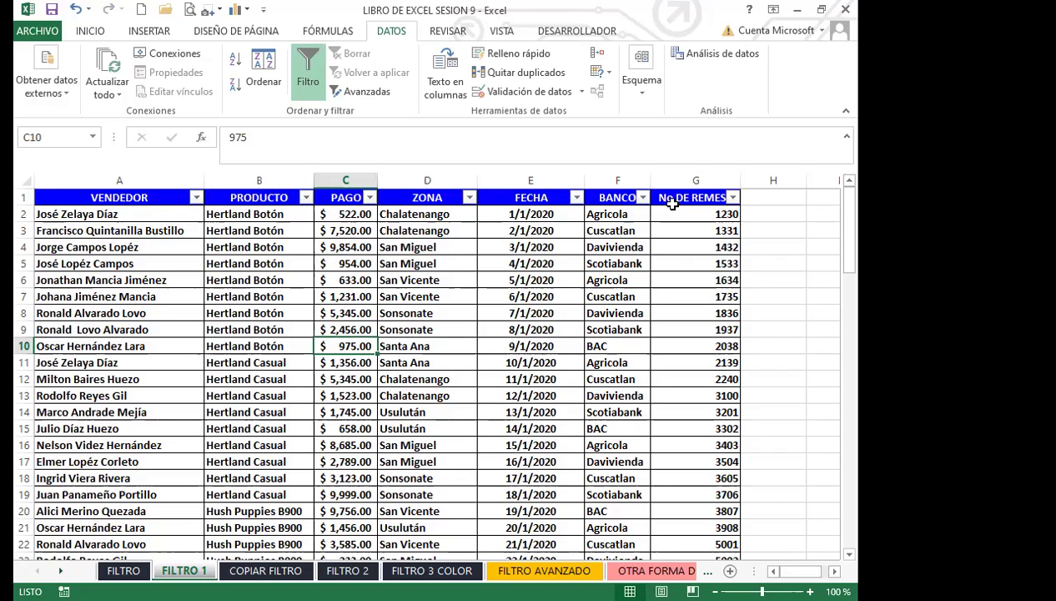
pyautogui.click(370, 197)
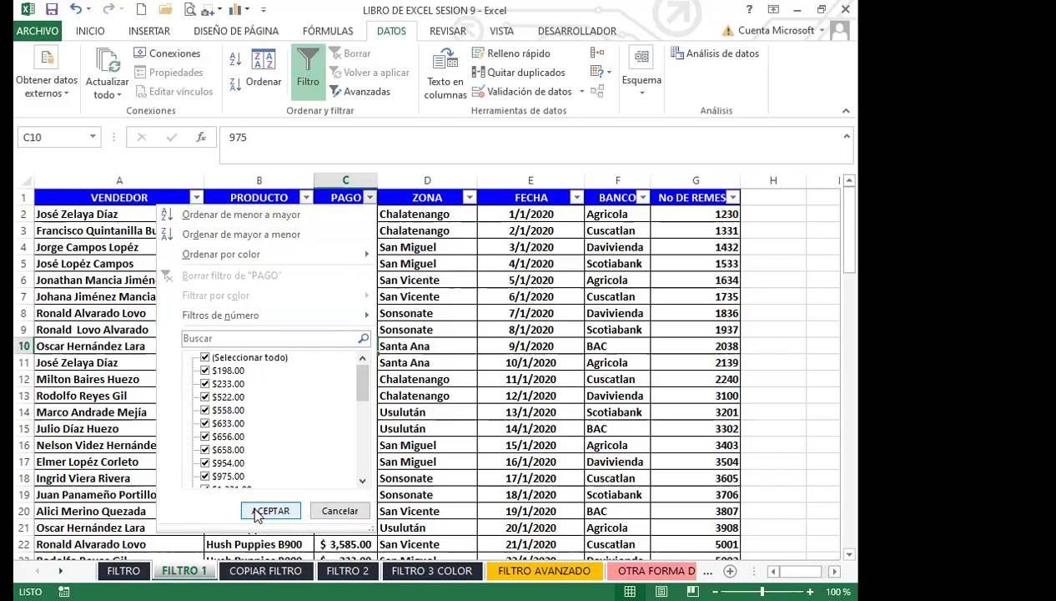
pyautogui.click(332, 512)
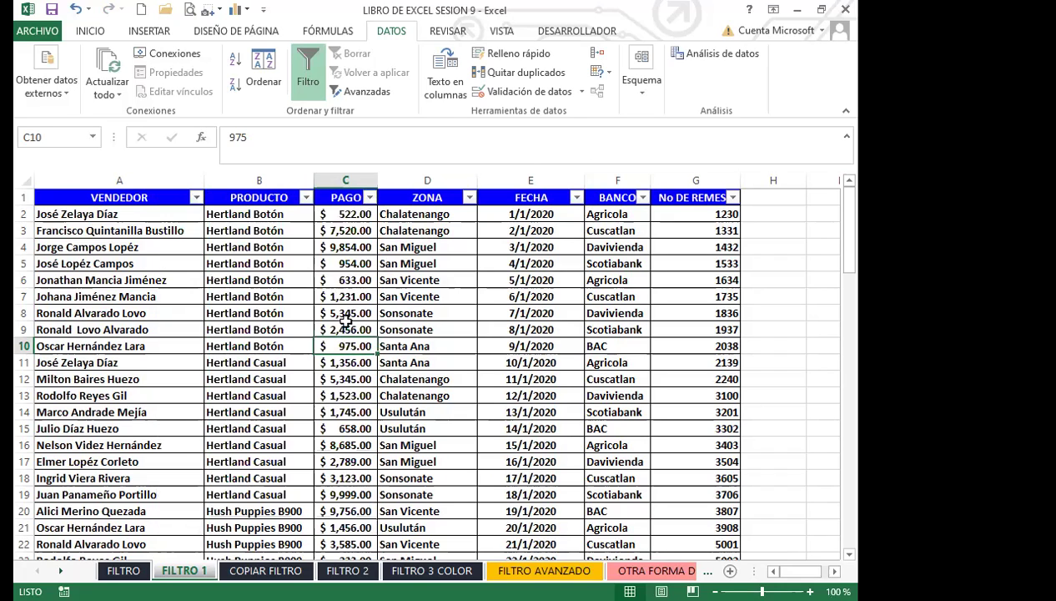
pyautogui.click(345, 282)
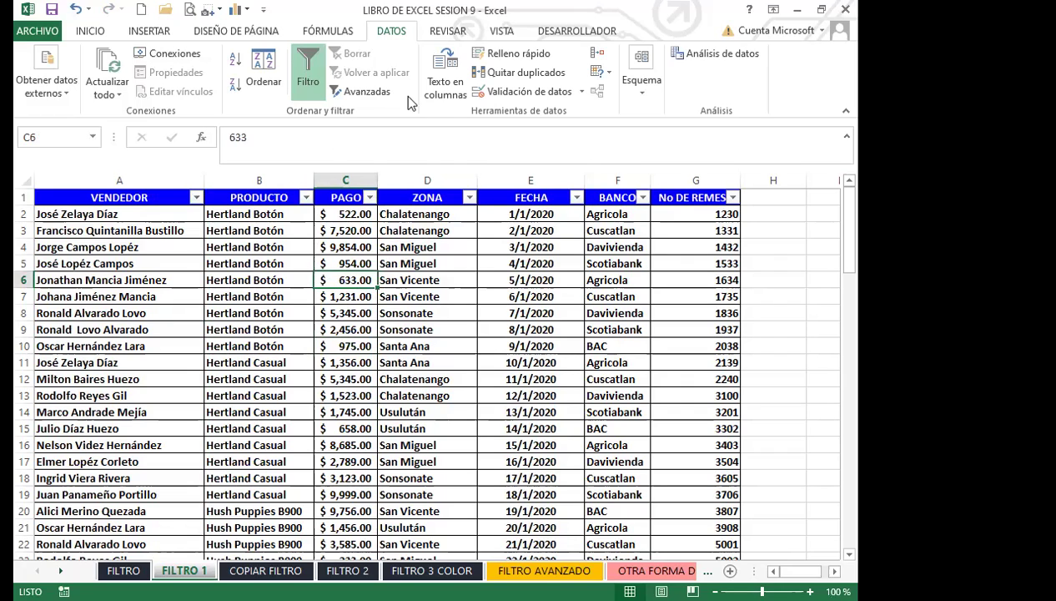
# Step: Compare the ZONA column's filter list with the repeated zone names in its cells, without applying a filter
pyautogui.click(470, 198)
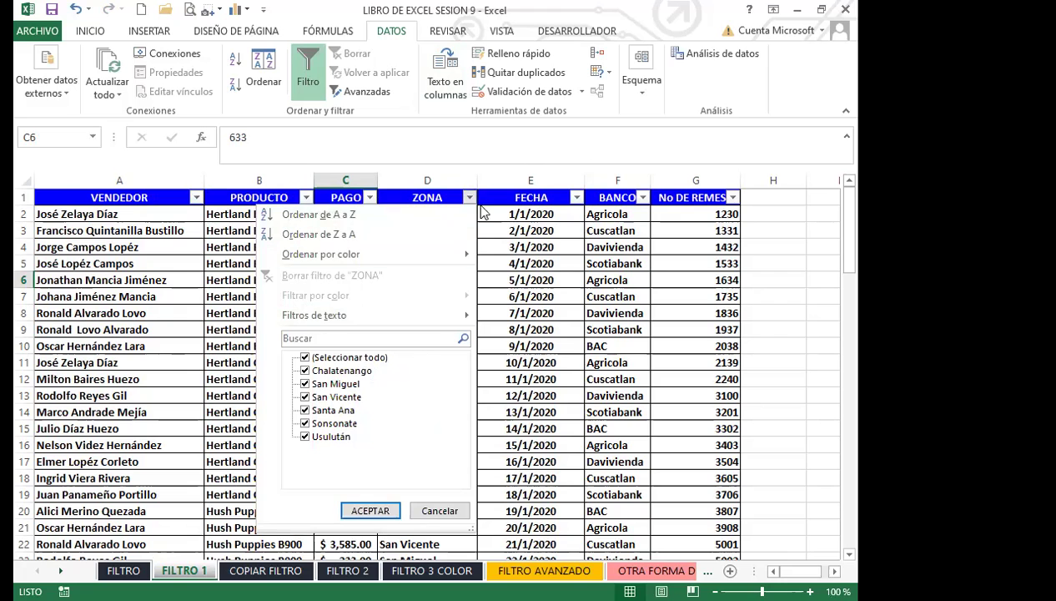
pyautogui.press('Escape')
pyautogui.click(427, 213)
pyautogui.press('Down')
pyautogui.press('Down')
pyautogui.press('Down')
pyautogui.press('Down')
pyautogui.press('Down')
pyautogui.press('Down')
pyautogui.press('Down')
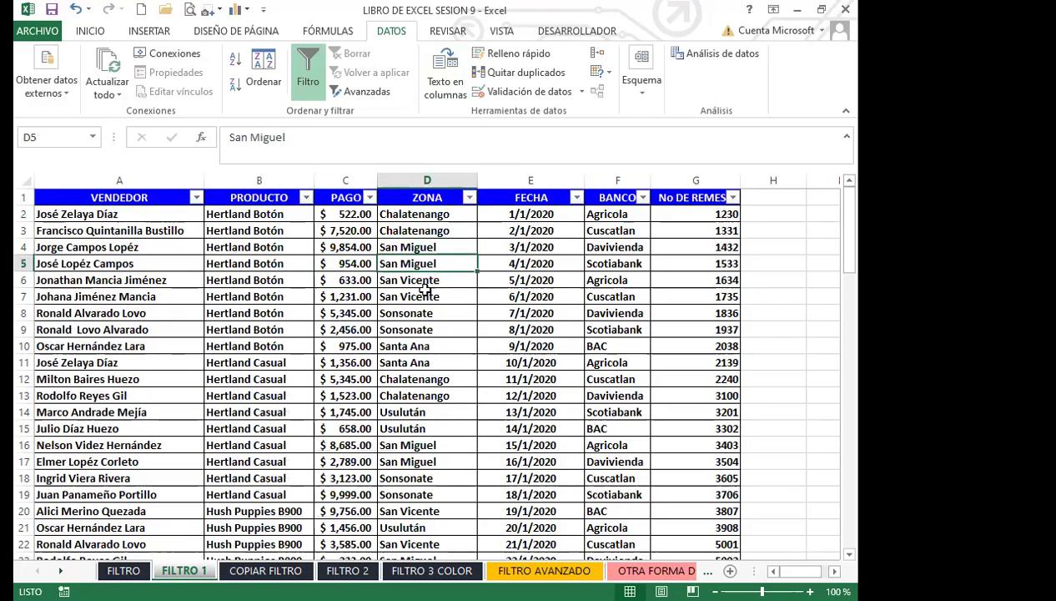
pyautogui.press('Down')
pyautogui.press('Down')
pyautogui.press('Down')
pyautogui.press('Down')
pyautogui.press('Down')
pyautogui.press('Down')
pyautogui.press('Down')
pyautogui.press('Down')
pyautogui.press('Down')
pyautogui.press('Down')
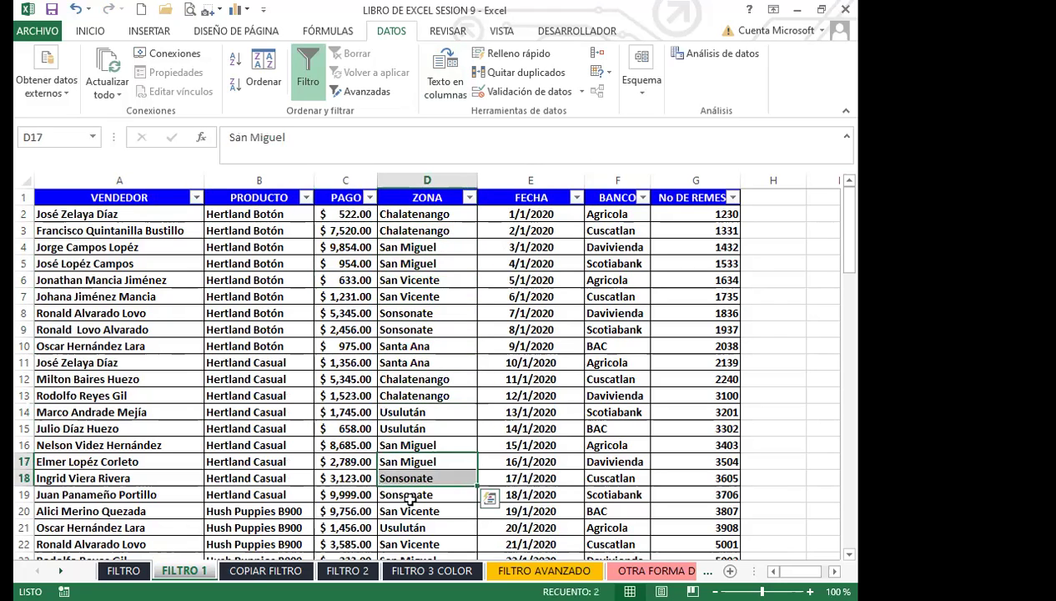
pyautogui.click(413, 428)
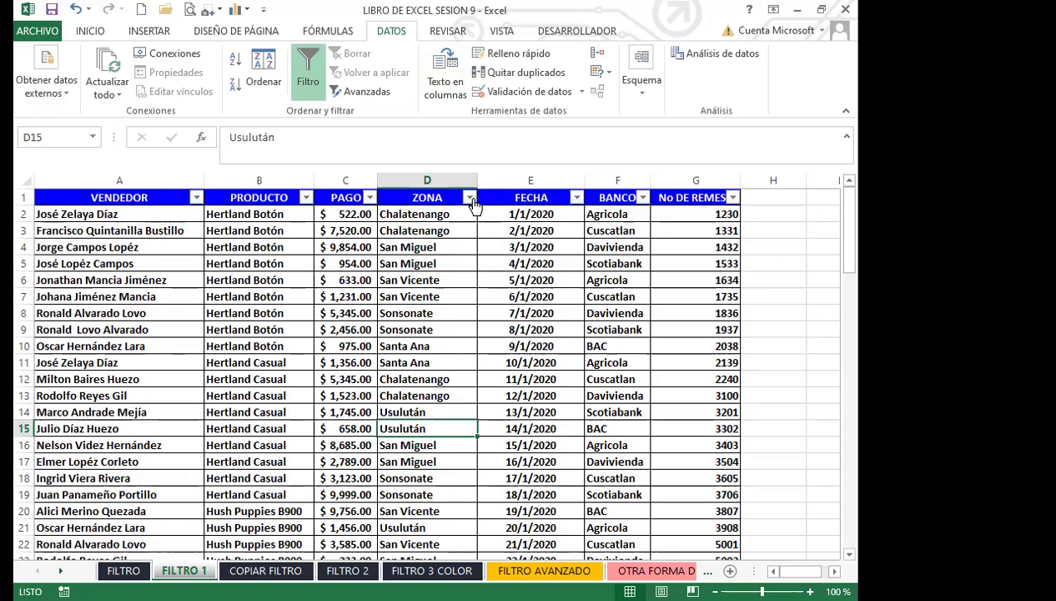
pyautogui.click(470, 198)
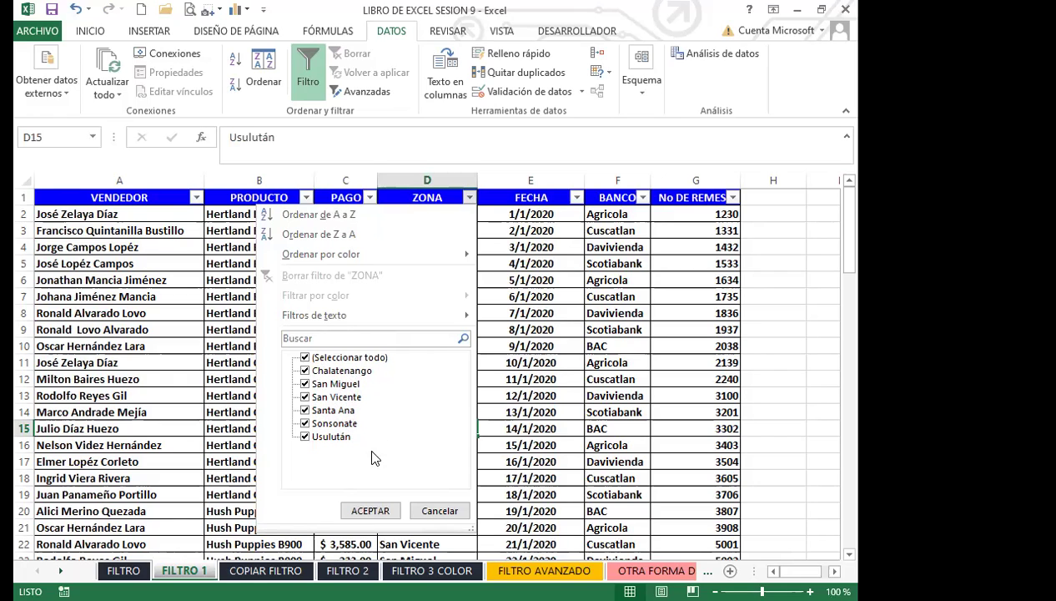
pyautogui.click(423, 510)
# Step: View the bank names in the BANCO column's filter list and close it without filtering
pyautogui.click(611, 215)
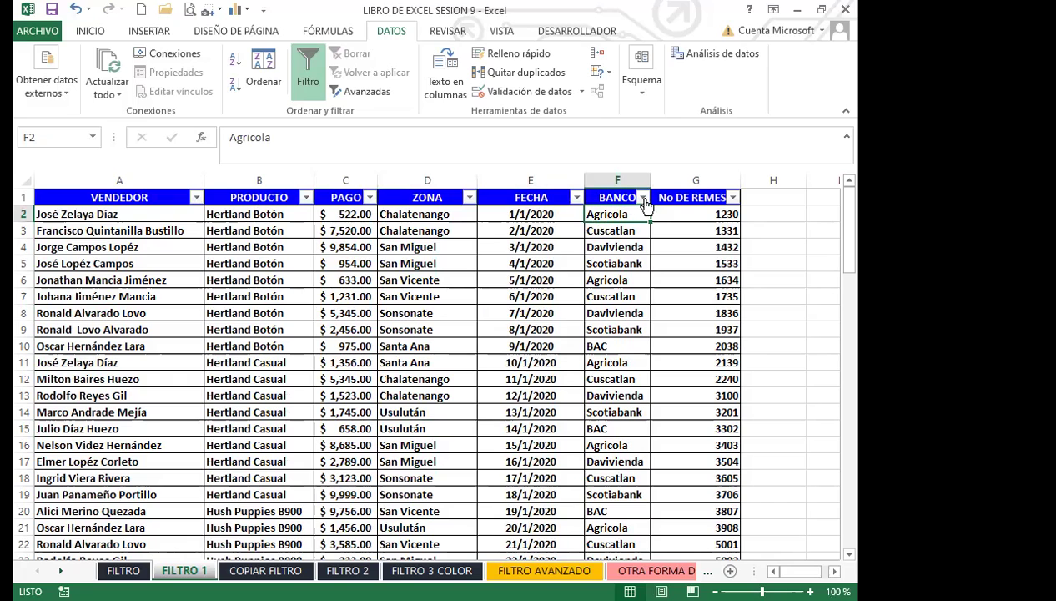
pyautogui.click(643, 199)
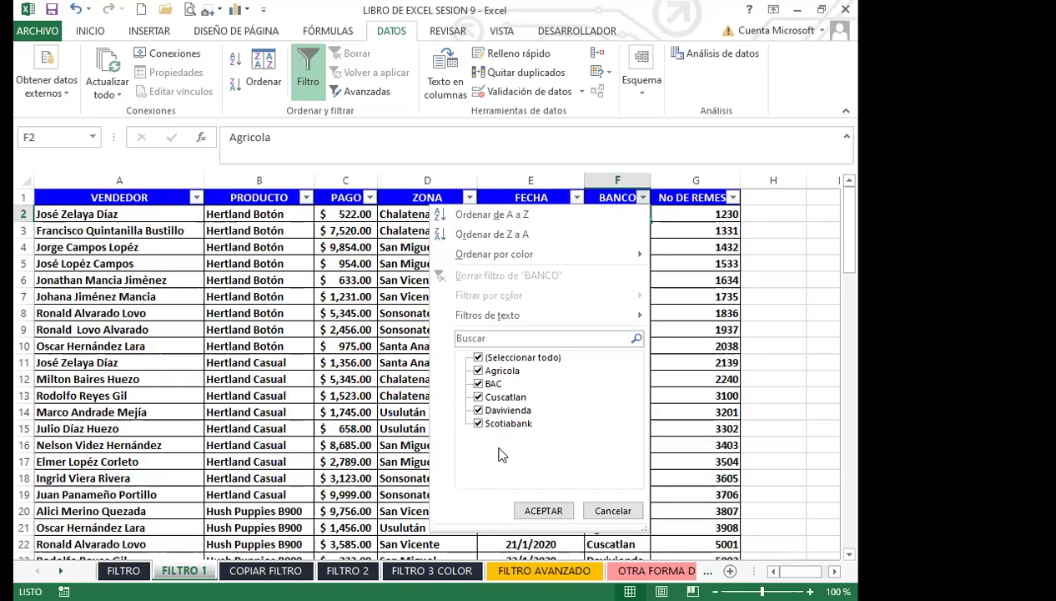
pyautogui.click(609, 511)
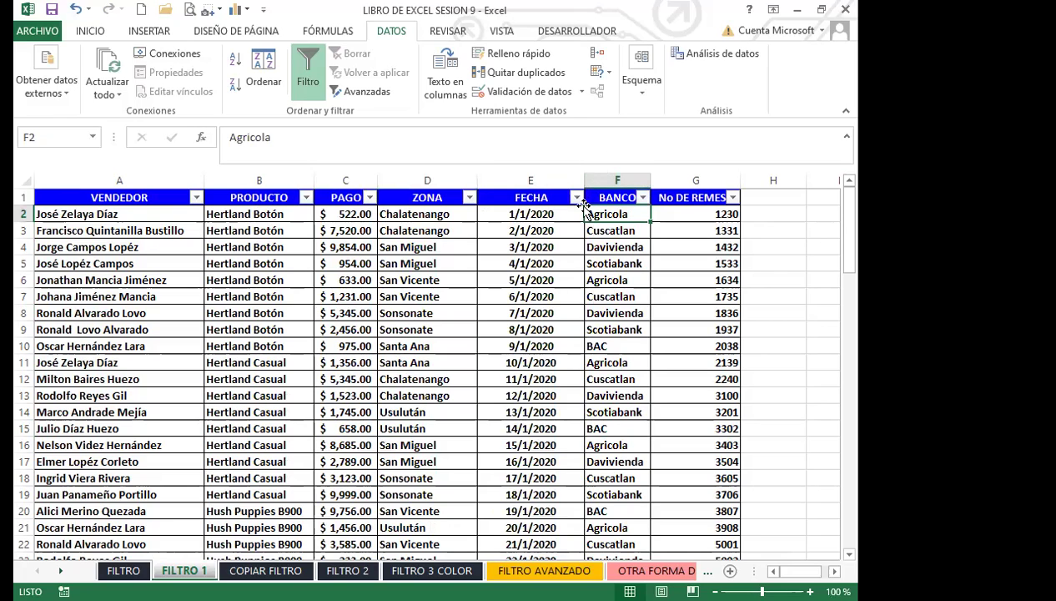
# Step: Examine how the FECHA column's filter list groups its dates and compare it with the dates in the column
pyautogui.click(575, 197)
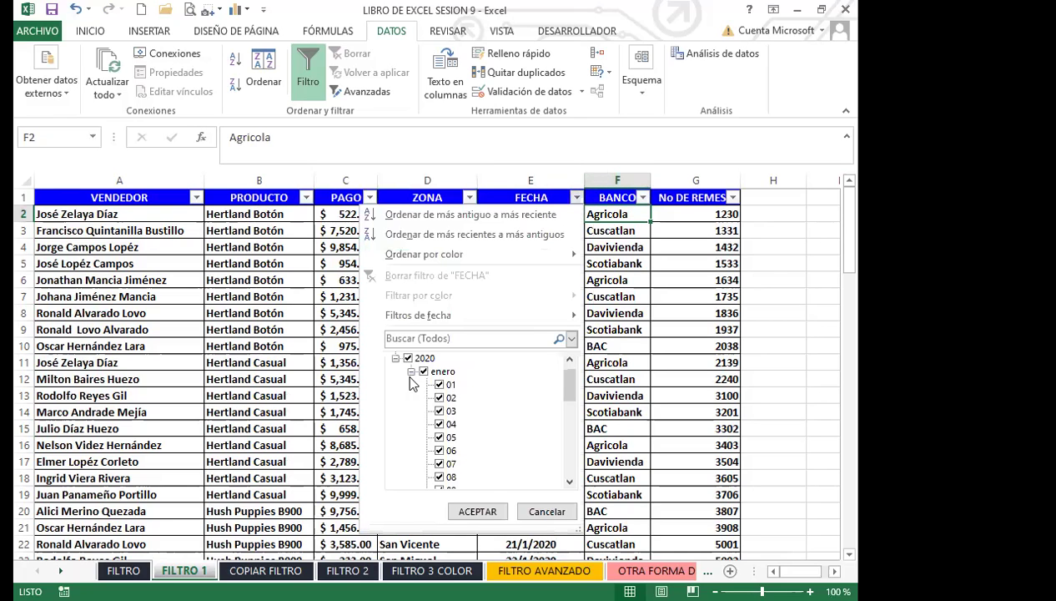
pyautogui.moveTo(571, 398); pyautogui.dragTo(572, 375)
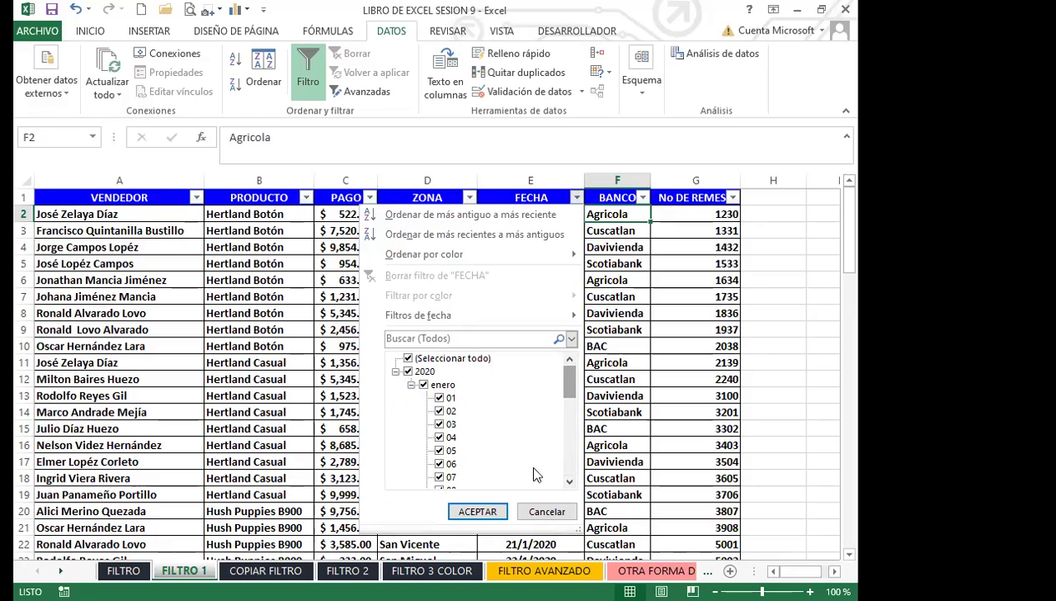
pyautogui.click(544, 512)
pyautogui.click(526, 395)
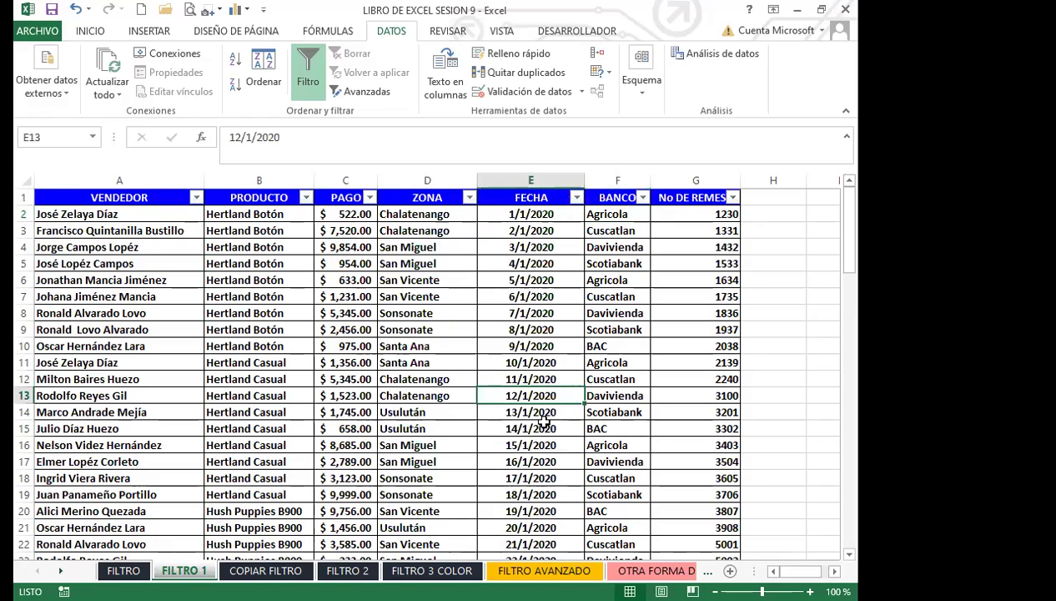
pyautogui.scroll(-7, 532, 465)
pyautogui.scroll(7, 530, 431)
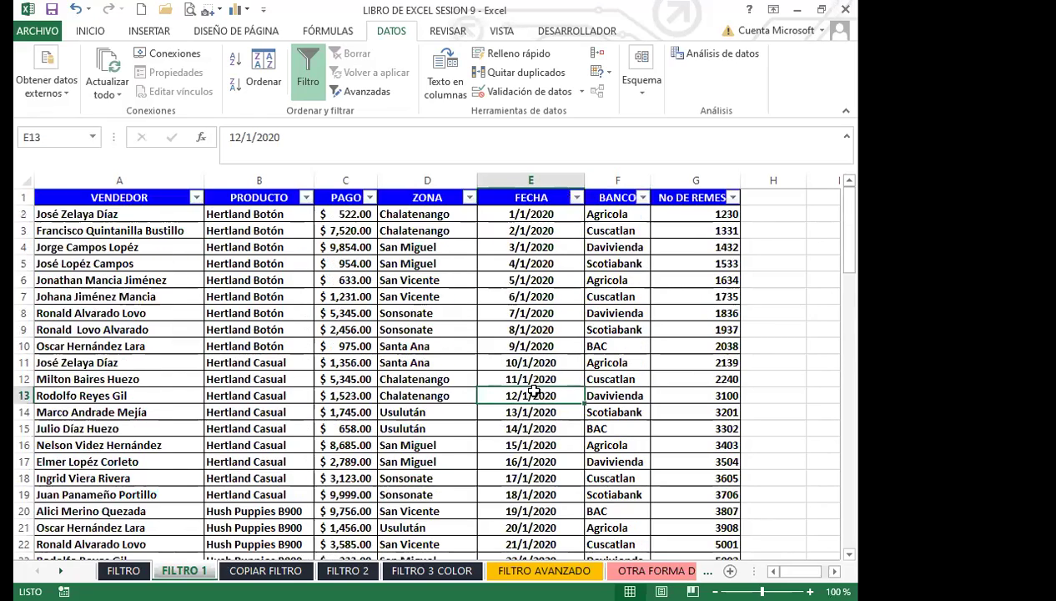
pyautogui.click(528, 309)
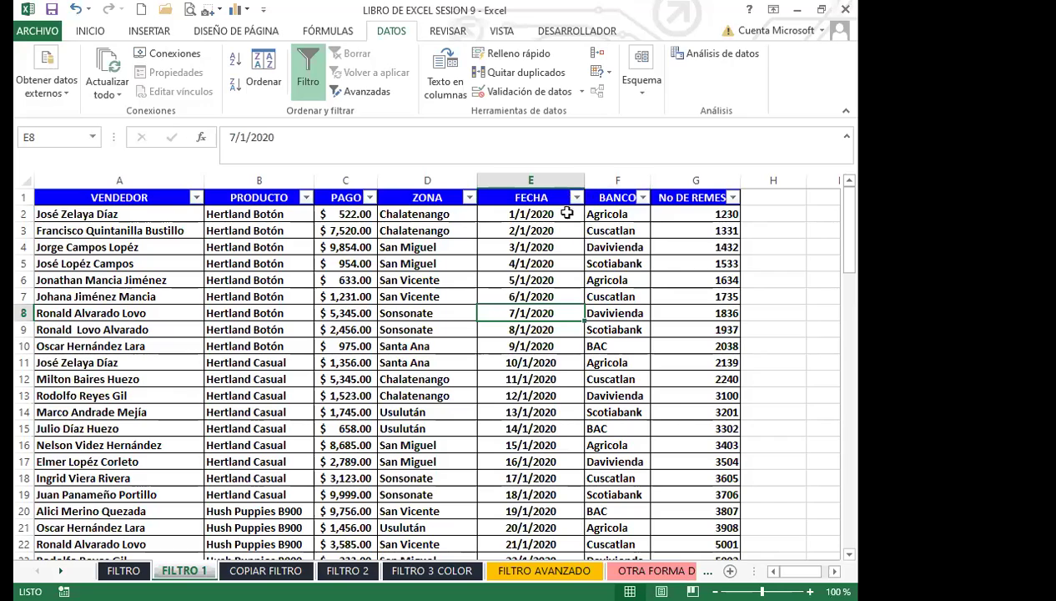
# Step: Collapse the days under enero in the FECHA filter list and close it without filtering
pyautogui.click(576, 197)
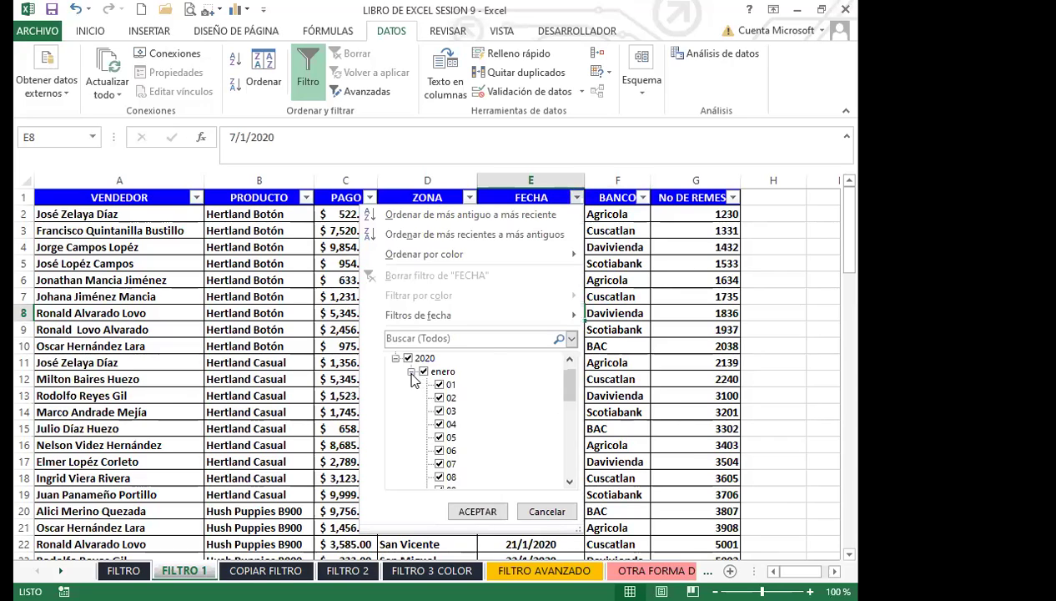
pyautogui.click(411, 372)
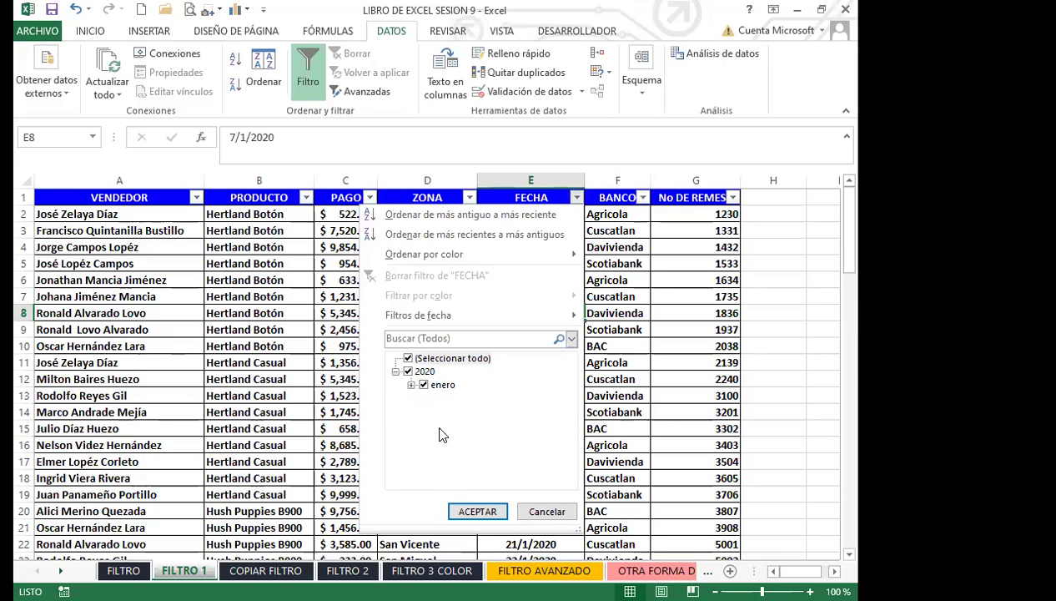
pyautogui.click(546, 510)
# Step: Change the date in cell E15 of the FECHA column to 14/2/2020
pyautogui.click(513, 429)
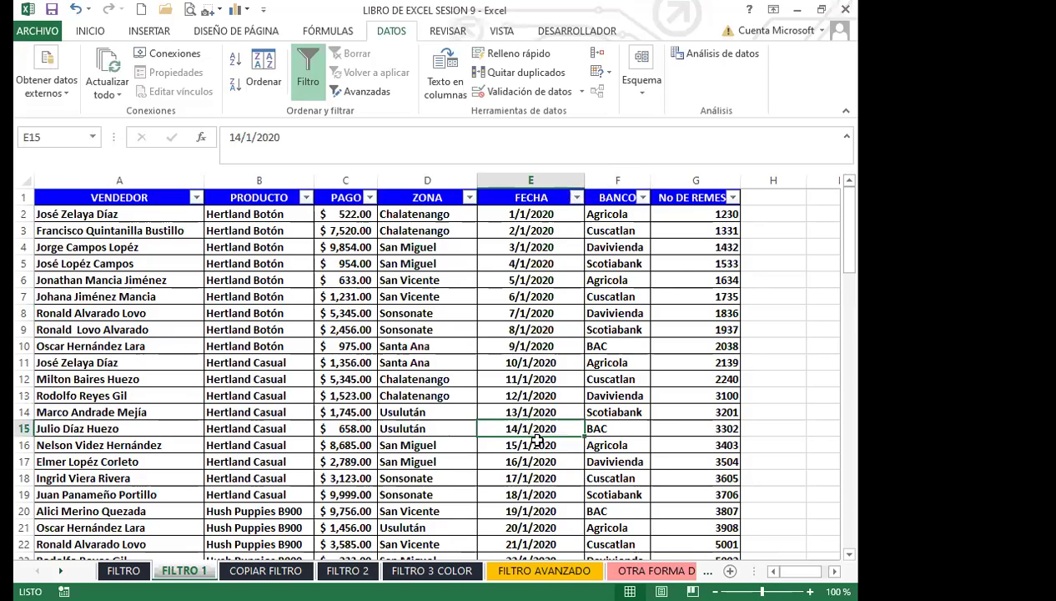
pyautogui.write('14/2/2022')
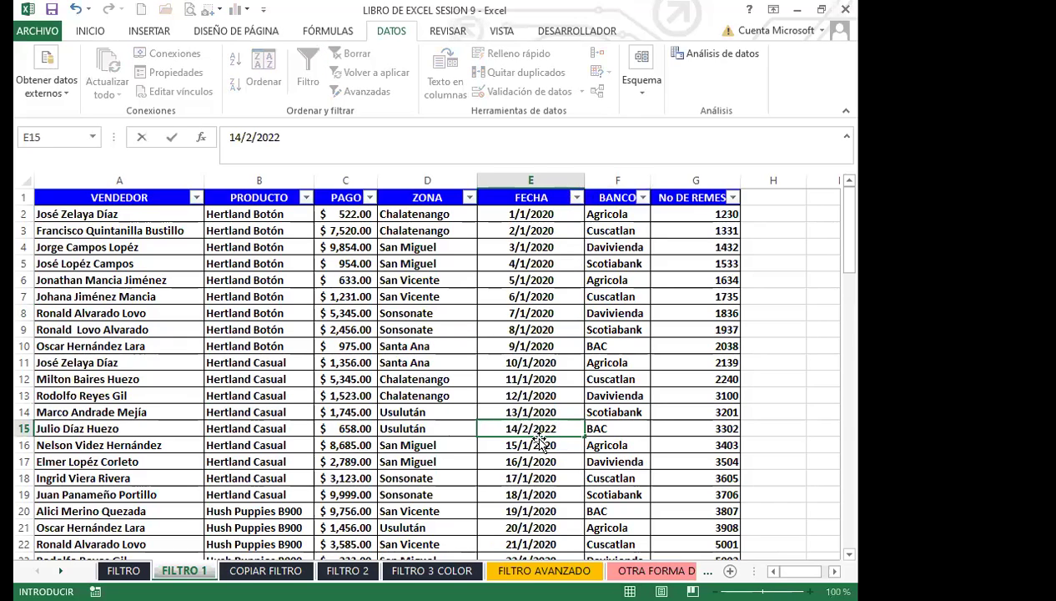
pyautogui.press('BackSpace')
pyautogui.write('0')
pyautogui.click(538, 459)
# Step: Fill the consecutive dates from E15 down to E32, the last row of the FECHA column
pyautogui.click(538, 428)
pyautogui.moveTo(584, 435); pyautogui.dragTo(537, 544)
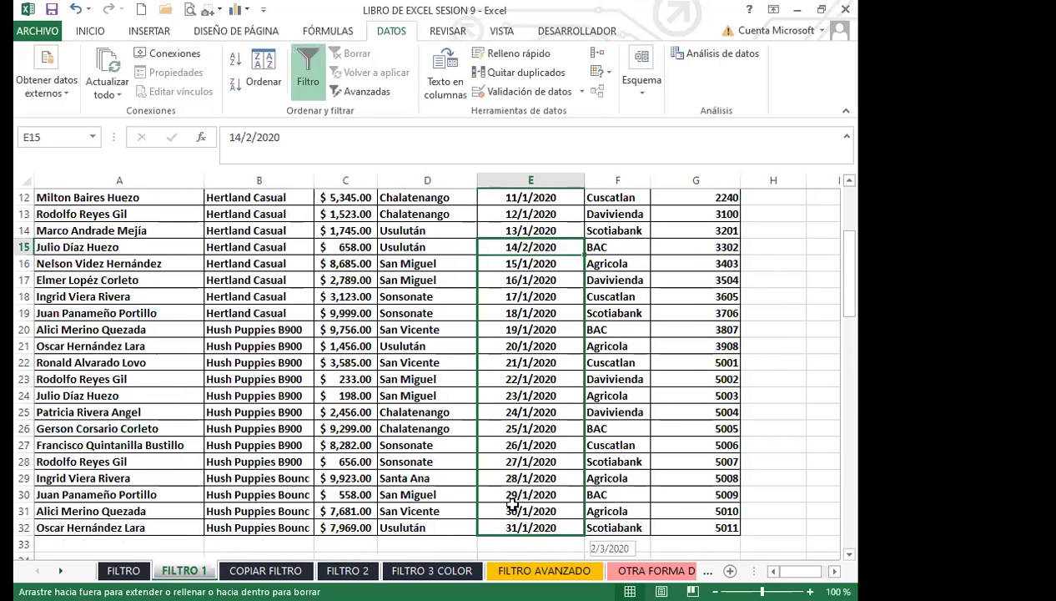
pyautogui.moveTo(512, 502); pyautogui.dragTo(513, 501)
pyautogui.scroll(4, 517, 353)
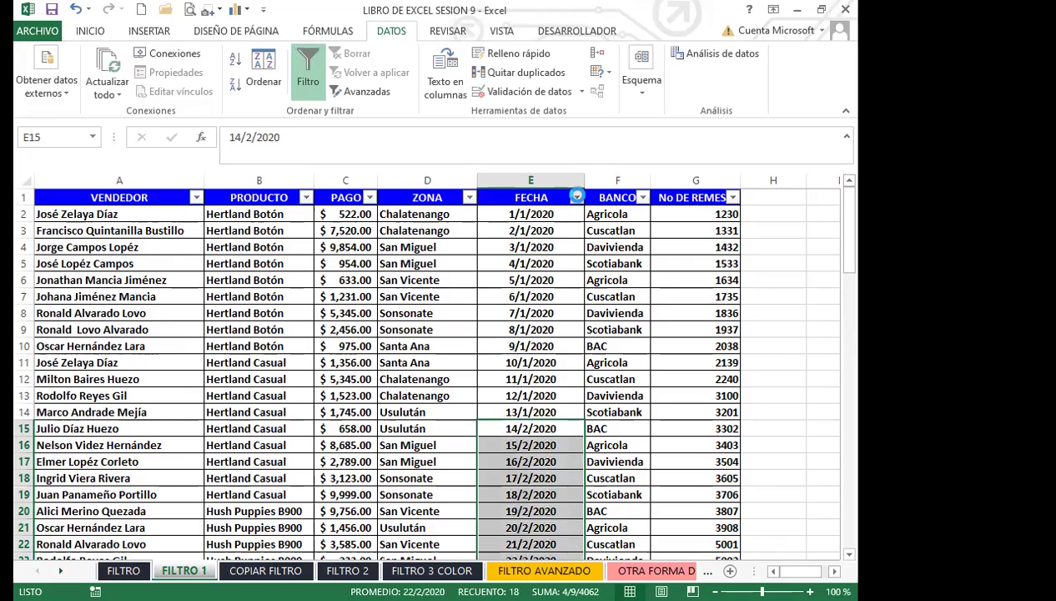
# Step: Filter the FECHA column to show only enero of 2020, excluding febrero and marzo
pyautogui.click(577, 196)
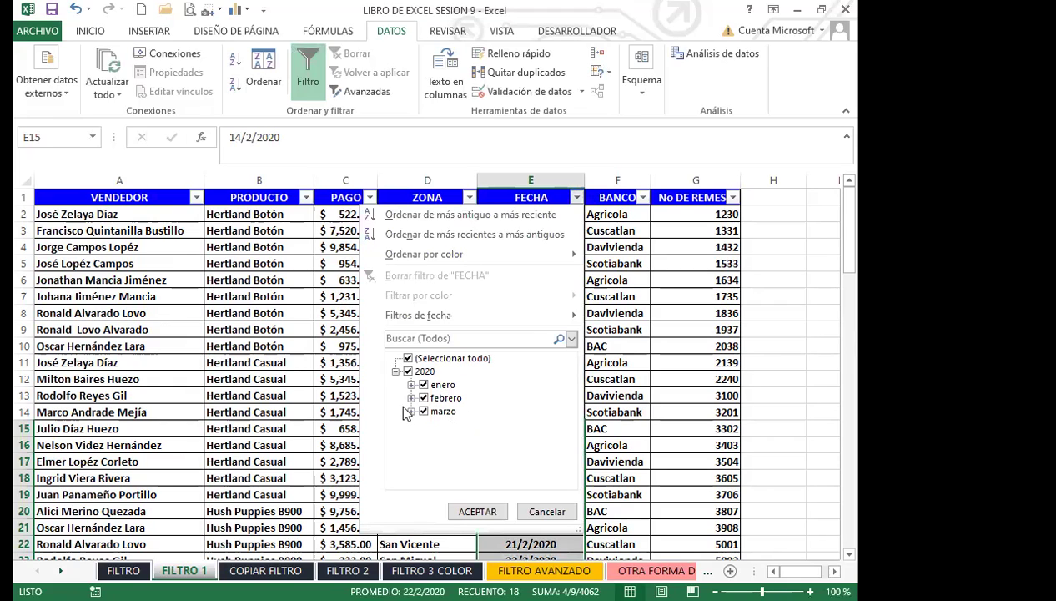
pyautogui.click(423, 398)
pyautogui.click(423, 412)
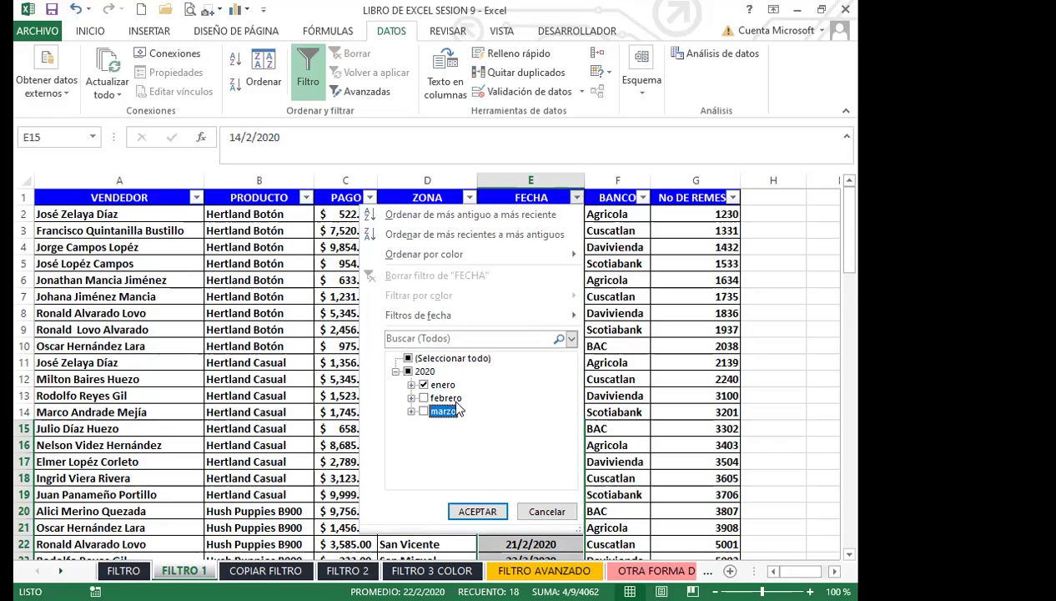
pyautogui.click(488, 516)
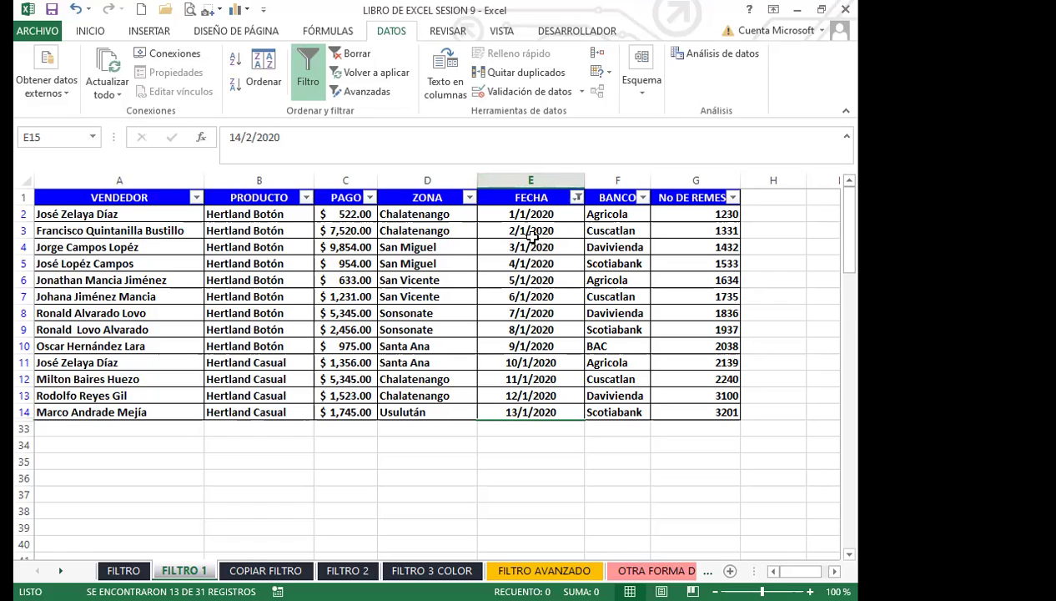
# Step: Include febrero and marzo of 2020 again in the FECHA filter selection
pyautogui.click(576, 197)
pyautogui.click(424, 399)
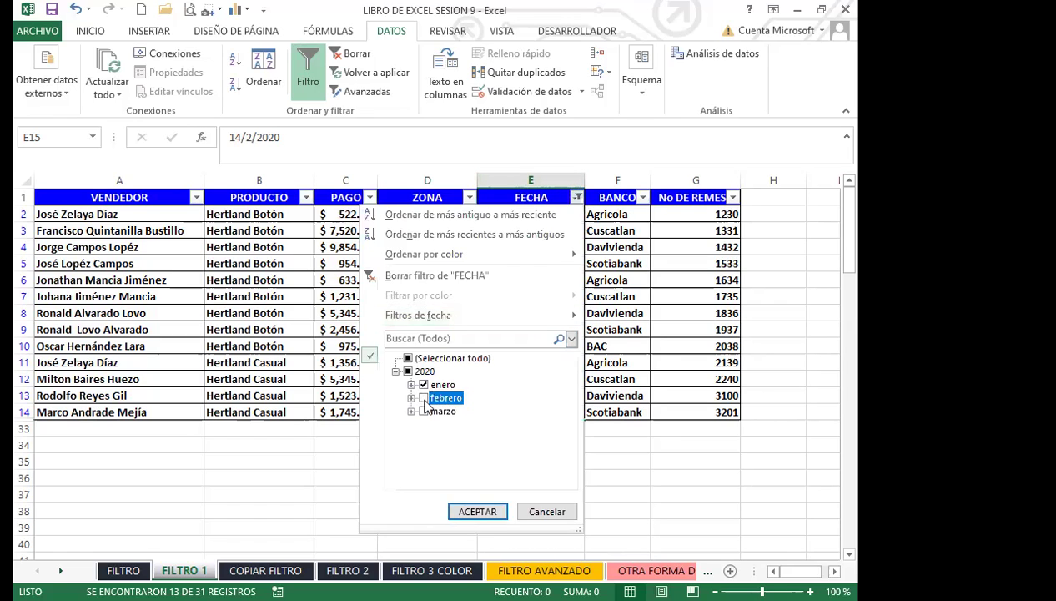
pyautogui.click(424, 411)
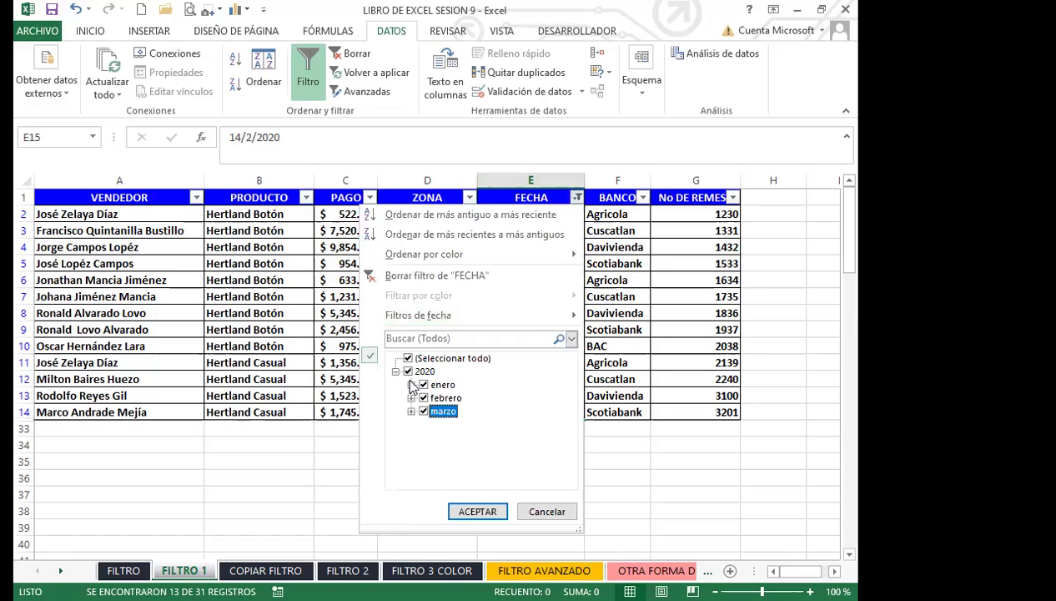
# Step: Exclude days 01, 04, 05, 06, 08 and 10 of enero from the FECHA filter selection
pyautogui.click(411, 384)
pyautogui.click(439, 372)
pyautogui.click(440, 411)
pyautogui.click(440, 438)
pyautogui.click(440, 464)
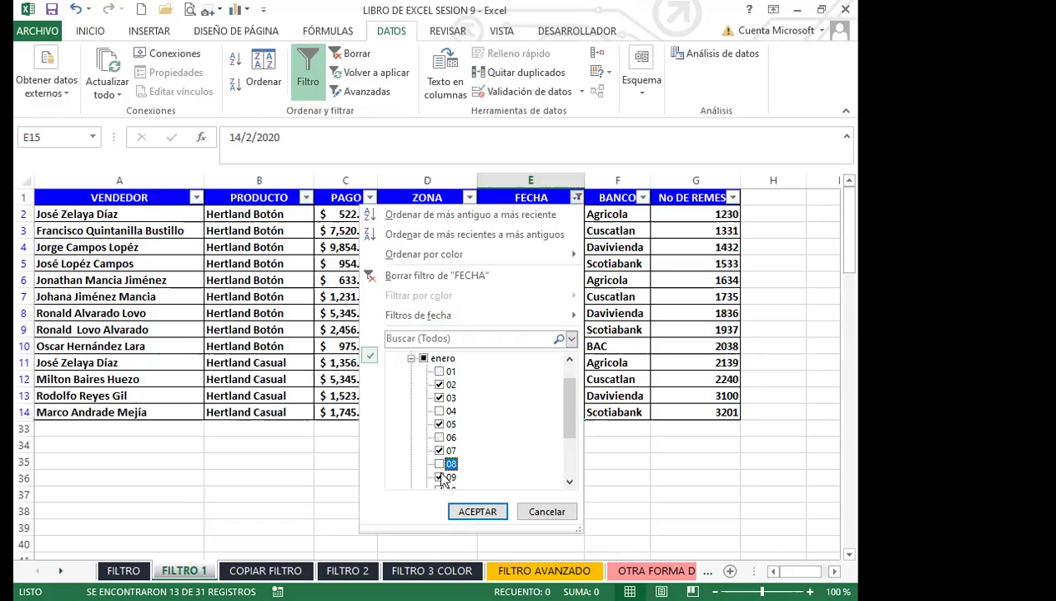
pyautogui.click(439, 424)
pyautogui.scroll(-1, 434, 426)
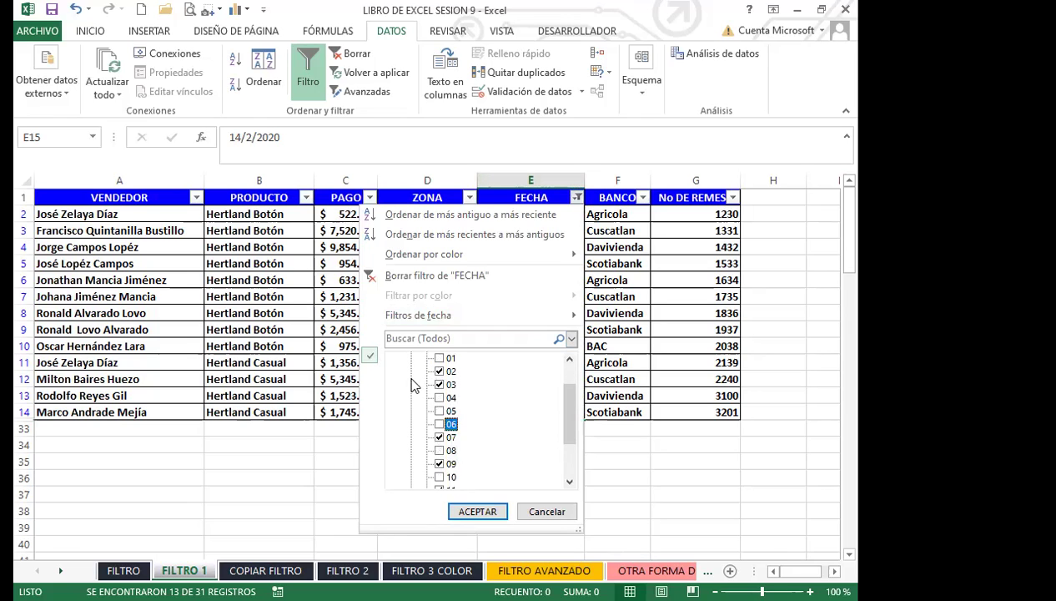
pyautogui.scroll(3, 415, 388)
pyautogui.click(411, 385)
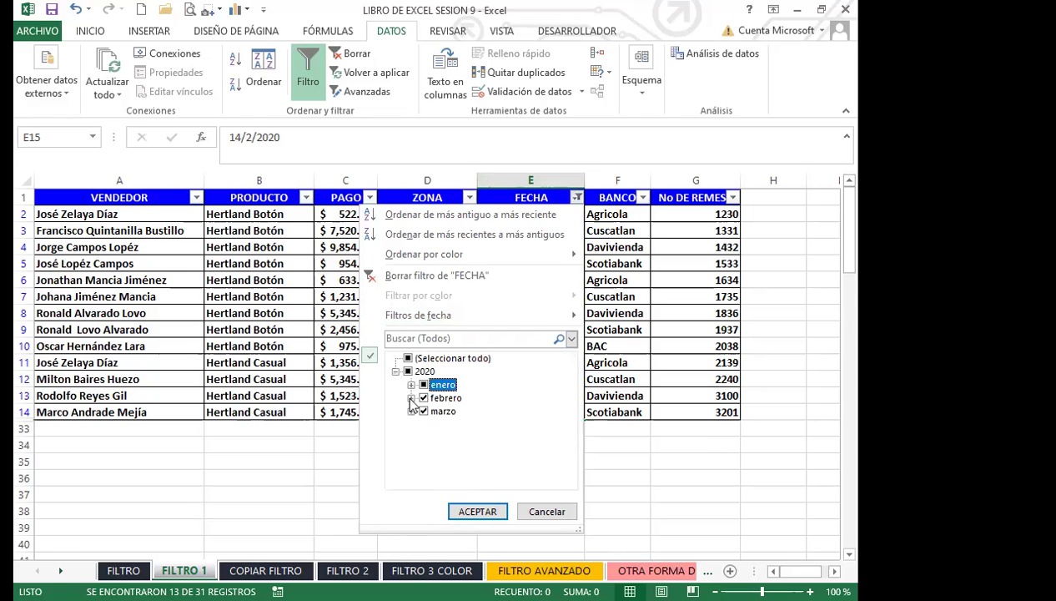
# Step: Keep only days 14, 16, 17, 19 and 20 of febrero in the FECHA filter selection
pyautogui.click(411, 398)
pyautogui.click(424, 358)
pyautogui.click(440, 372)
pyautogui.click(440, 397)
pyautogui.click(439, 411)
pyautogui.click(439, 438)
pyautogui.click(440, 451)
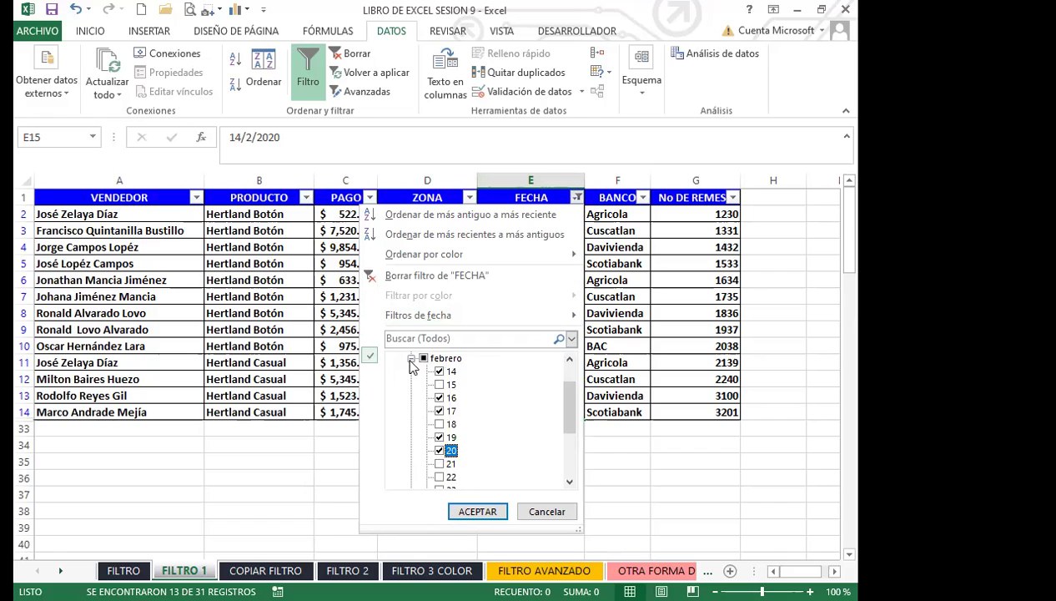
pyautogui.click(412, 358)
# Step: Exclude day 02 of marzo and apply the day selection to the FECHA column
pyautogui.click(411, 411)
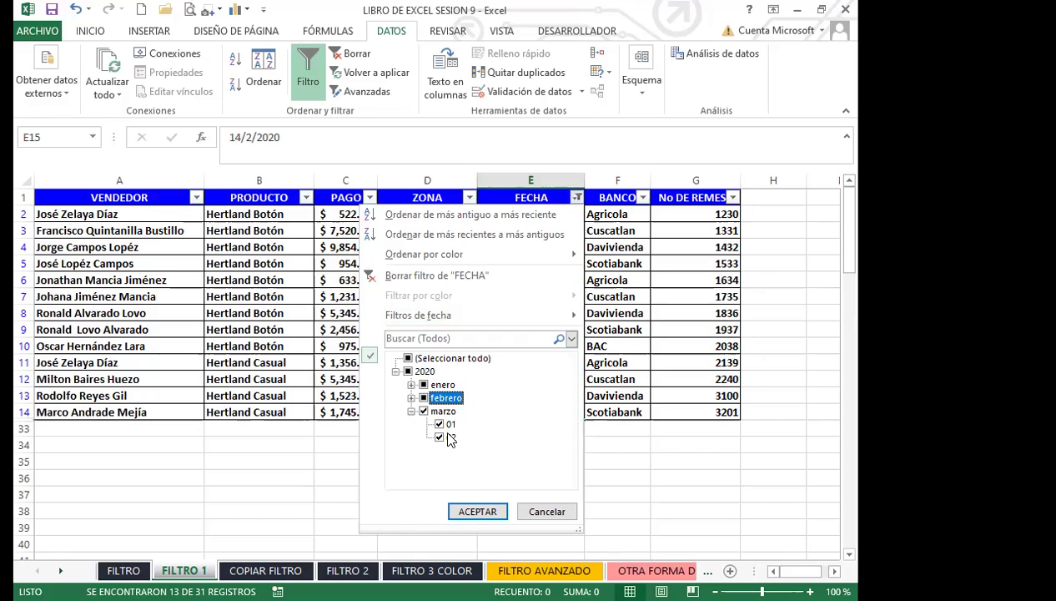
pyautogui.click(440, 437)
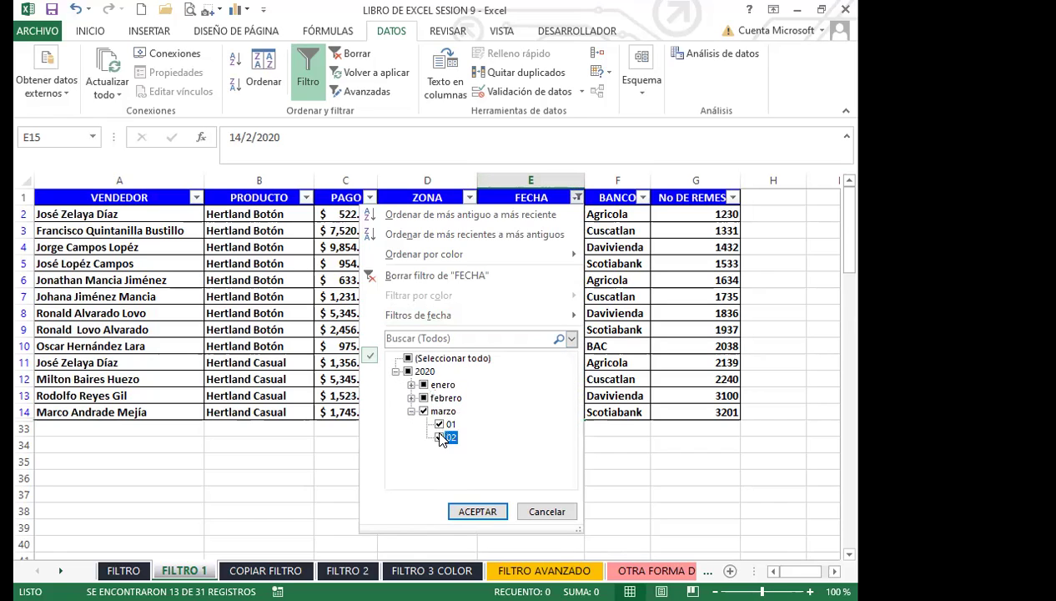
pyautogui.click(478, 510)
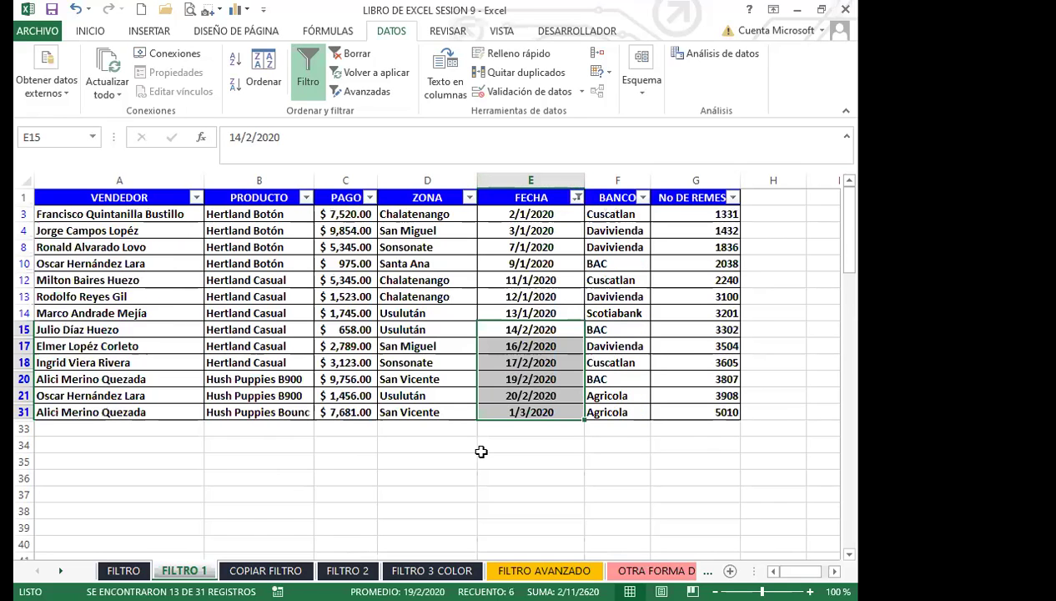
pyautogui.click(518, 412)
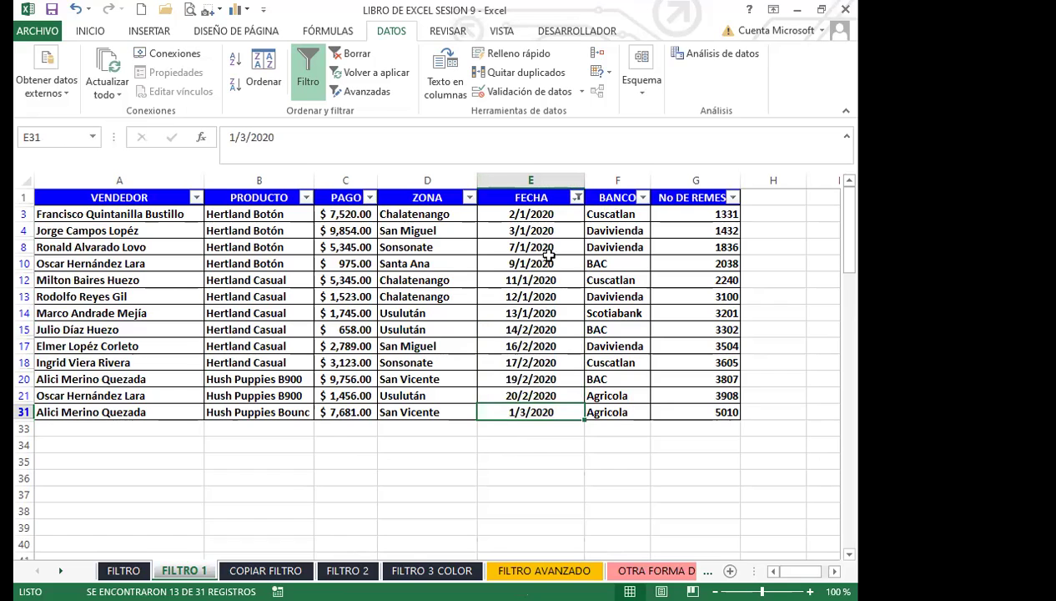
# Step: Remove the date restriction from the FECHA column so that all records are shown
pyautogui.click(577, 198)
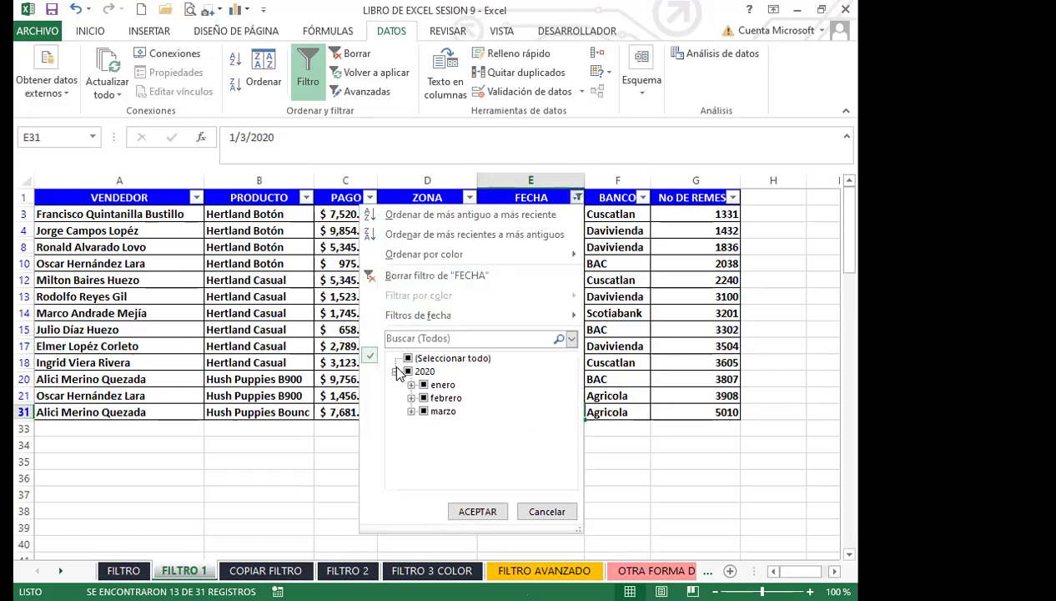
pyautogui.click(479, 513)
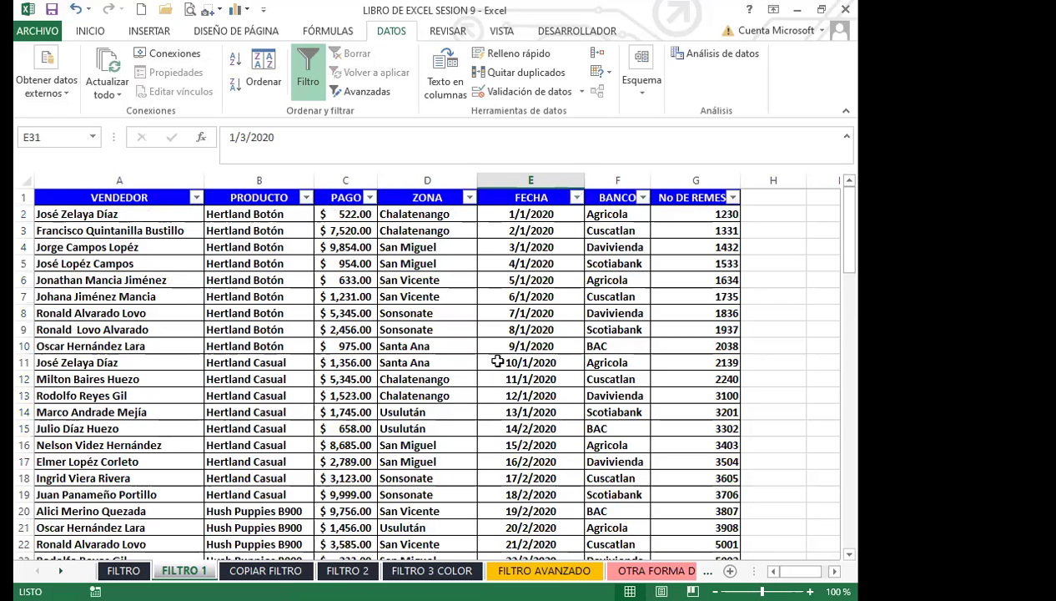
pyautogui.click(421, 358)
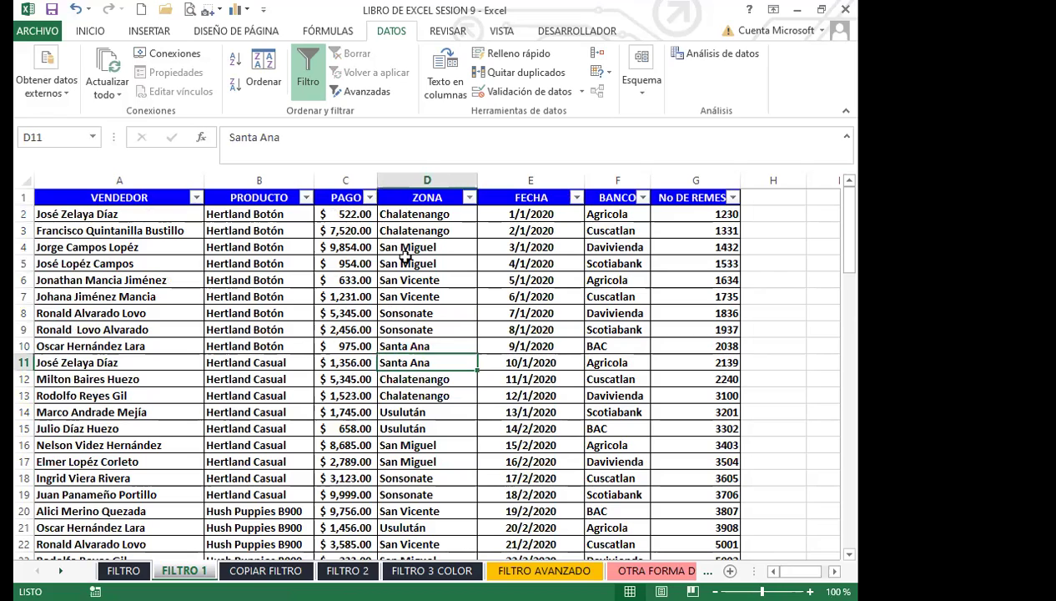
# Step: Filter the ZONA column to show only Santa Ana and Sonsonate
pyautogui.click(470, 197)
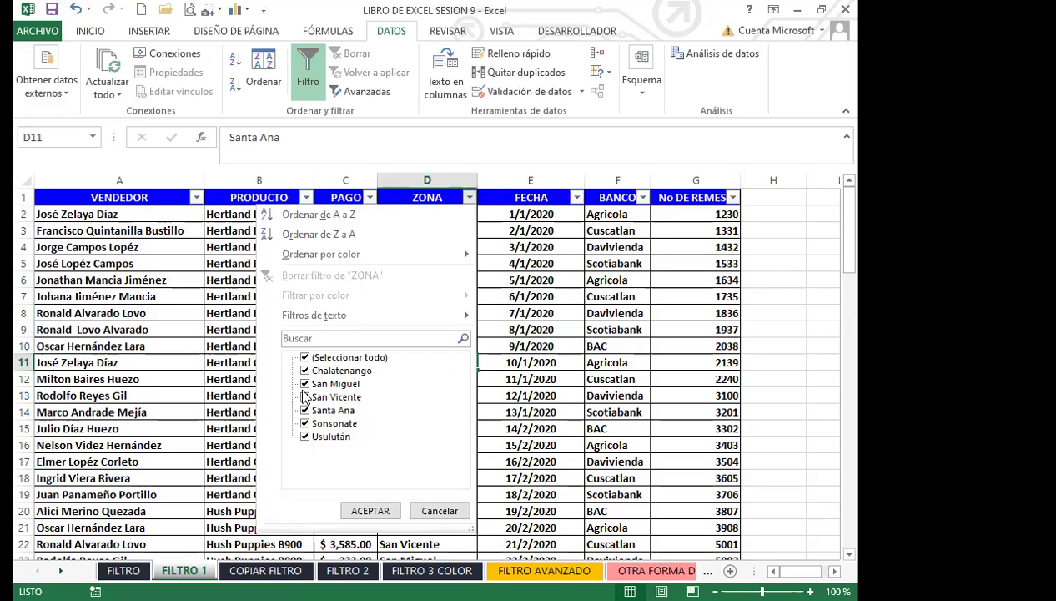
pyautogui.click(305, 358)
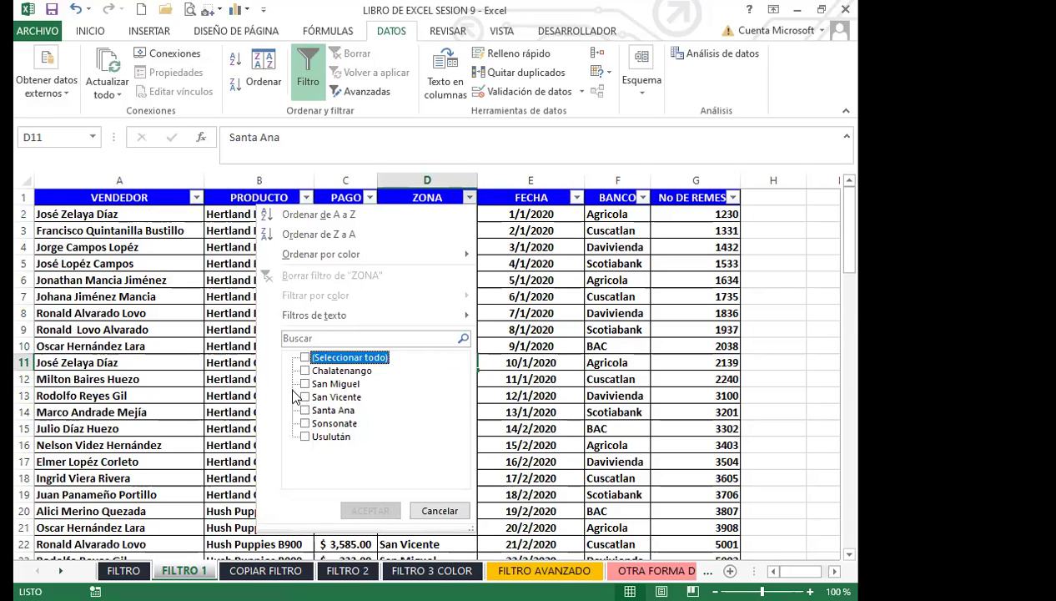
pyautogui.click(305, 410)
pyautogui.click(306, 424)
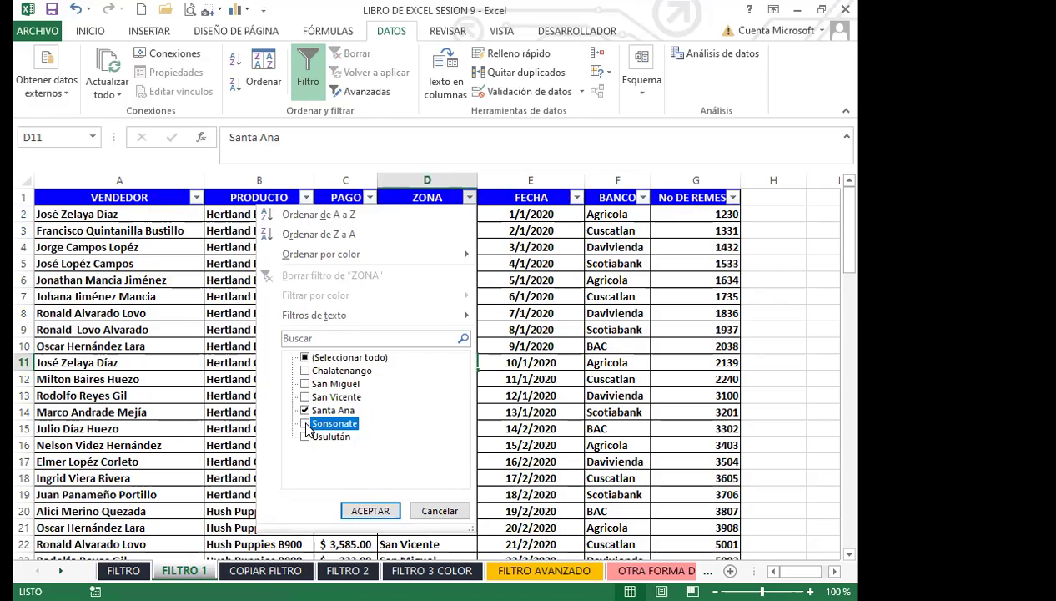
pyautogui.click(372, 509)
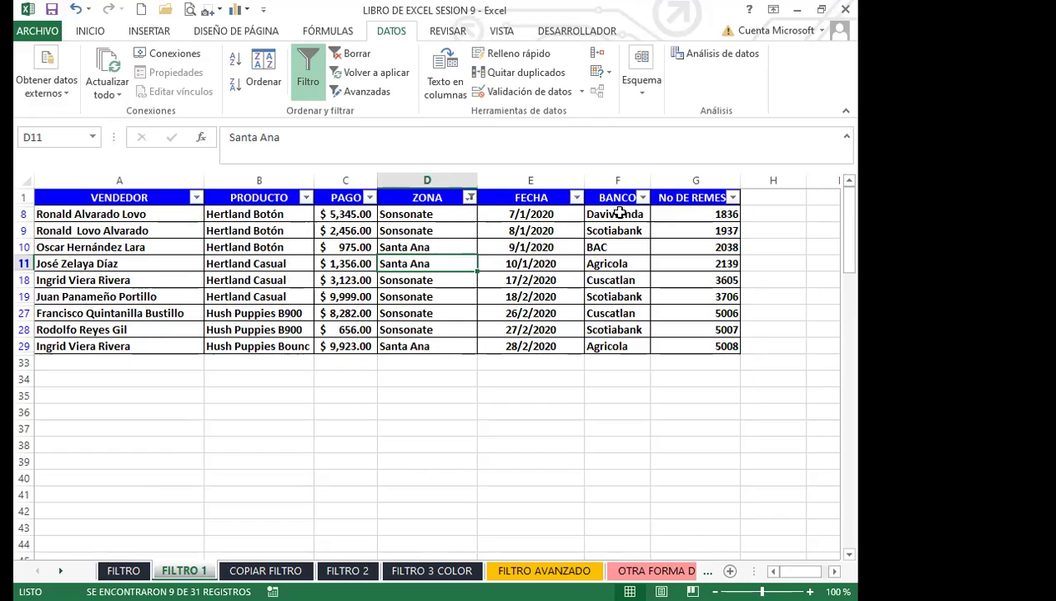
# Step: Filter the BANCO column of the zone-filtered table to show only BAC, Davivienda and Scotiabank
pyautogui.click(643, 197)
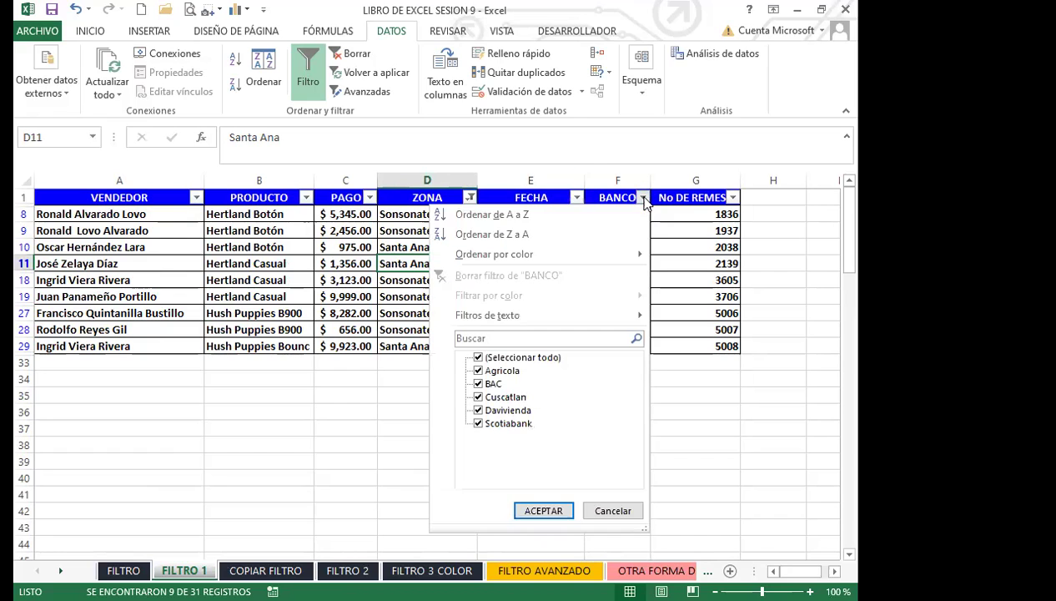
pyautogui.click(478, 357)
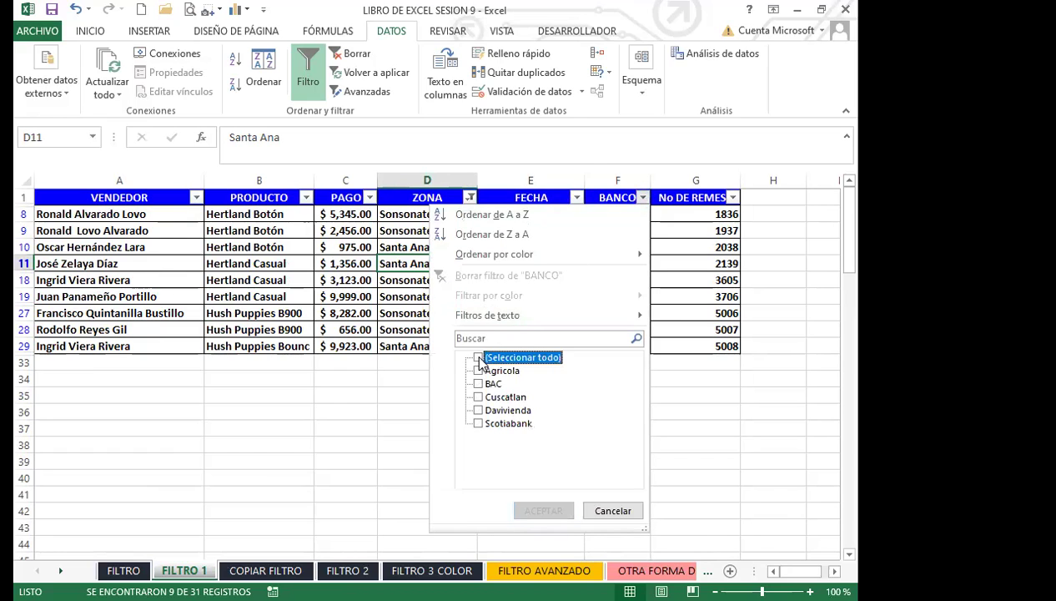
pyautogui.click(478, 385)
pyautogui.click(478, 411)
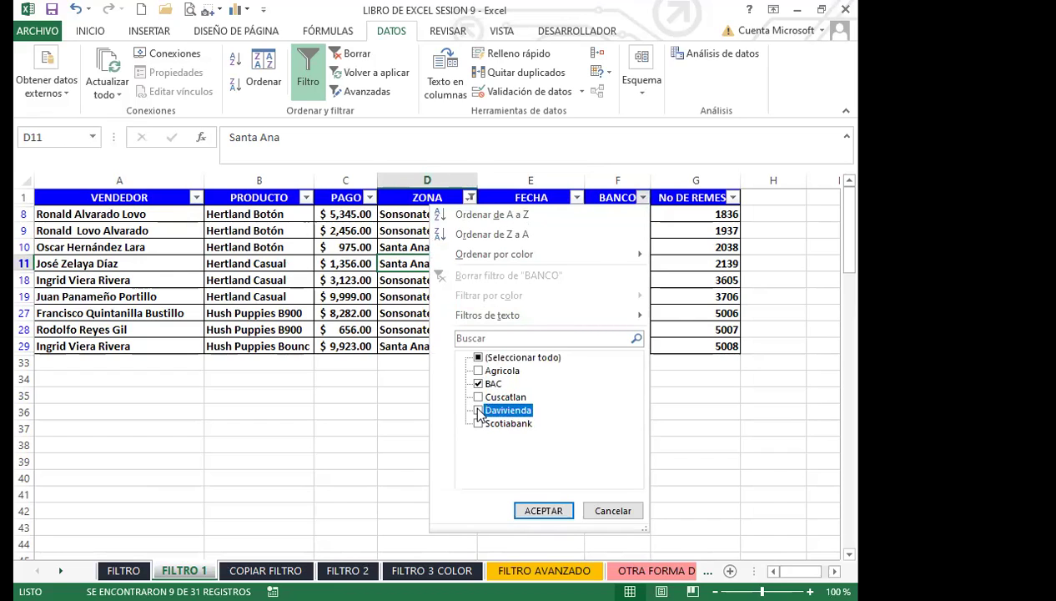
pyautogui.click(478, 424)
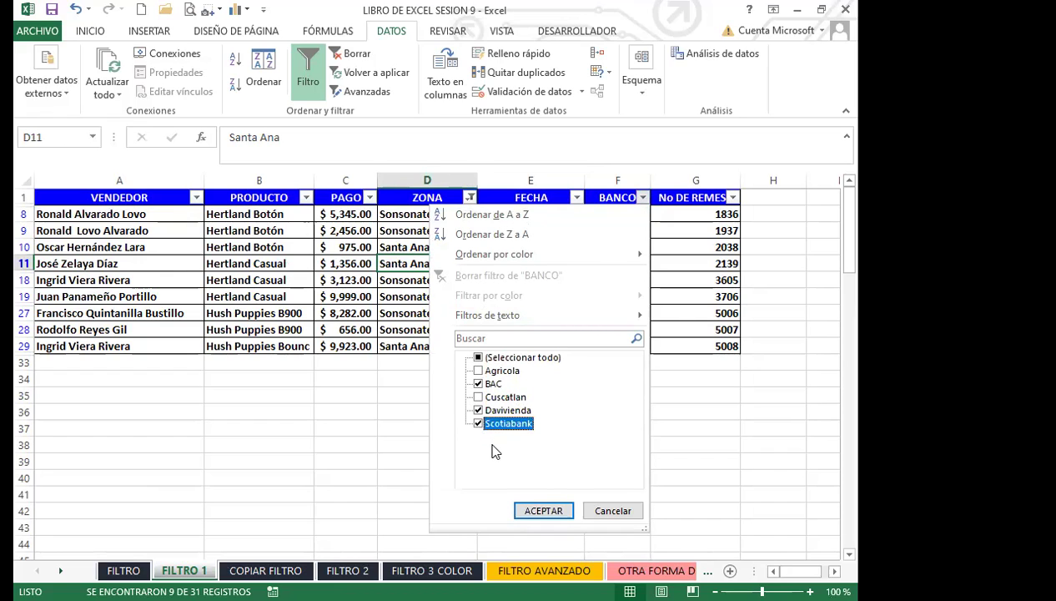
pyautogui.click(546, 510)
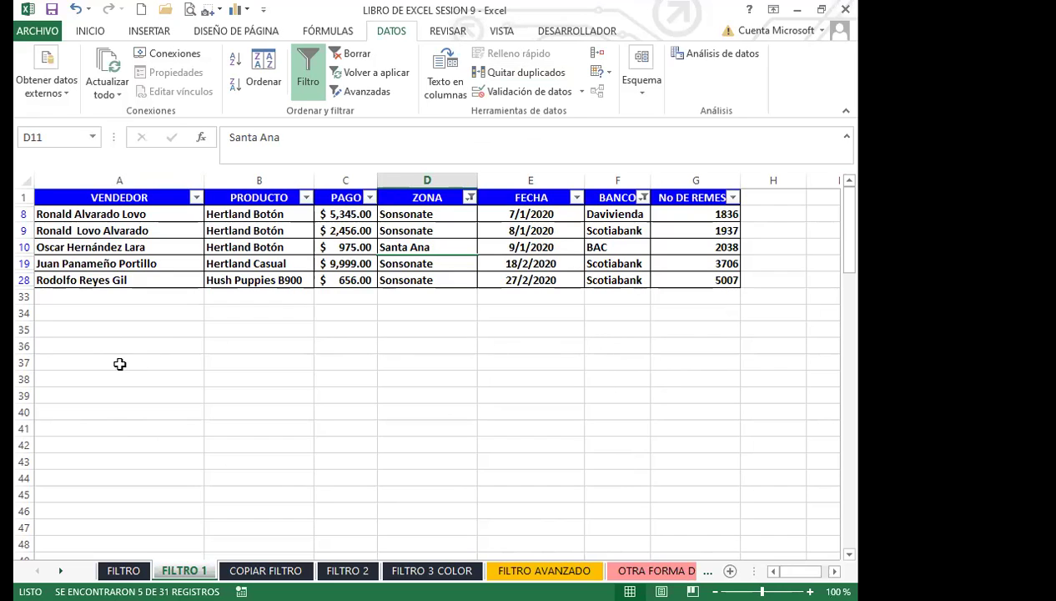
# Step: Copy the vendor name from cell A28 into the empty cell A39 below the table
pyautogui.click(127, 279)
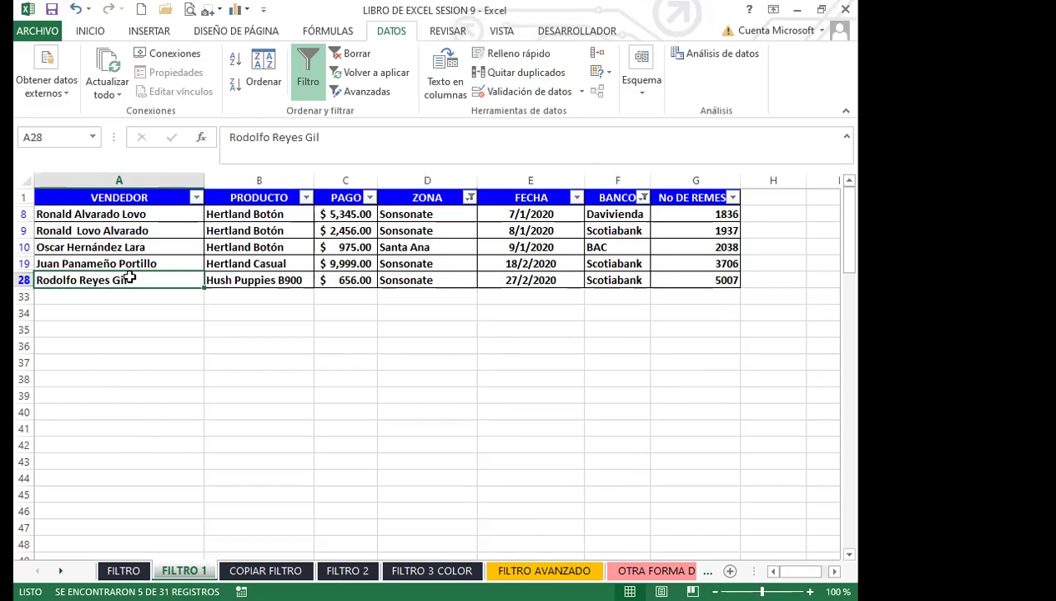
pyautogui.hotkey('ctrl', 'c')
pyautogui.press('Down')
pyautogui.press('Down')
pyautogui.press('Down')
pyautogui.press('Down')
pyautogui.press('Down')
pyautogui.press('Down')
pyautogui.press('Down')
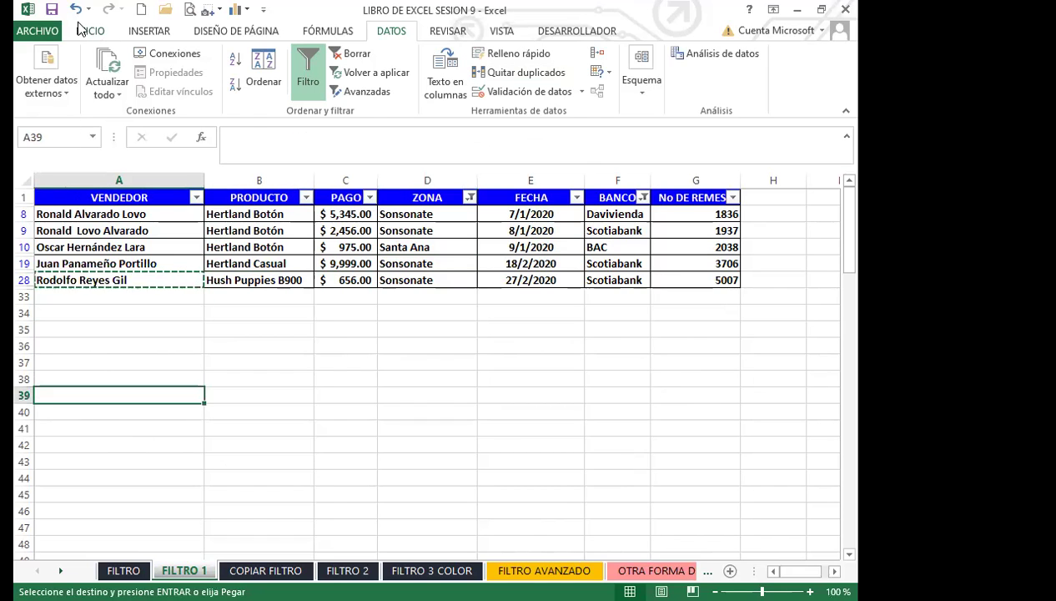
pyautogui.click(89, 31)
pyautogui.click(48, 61)
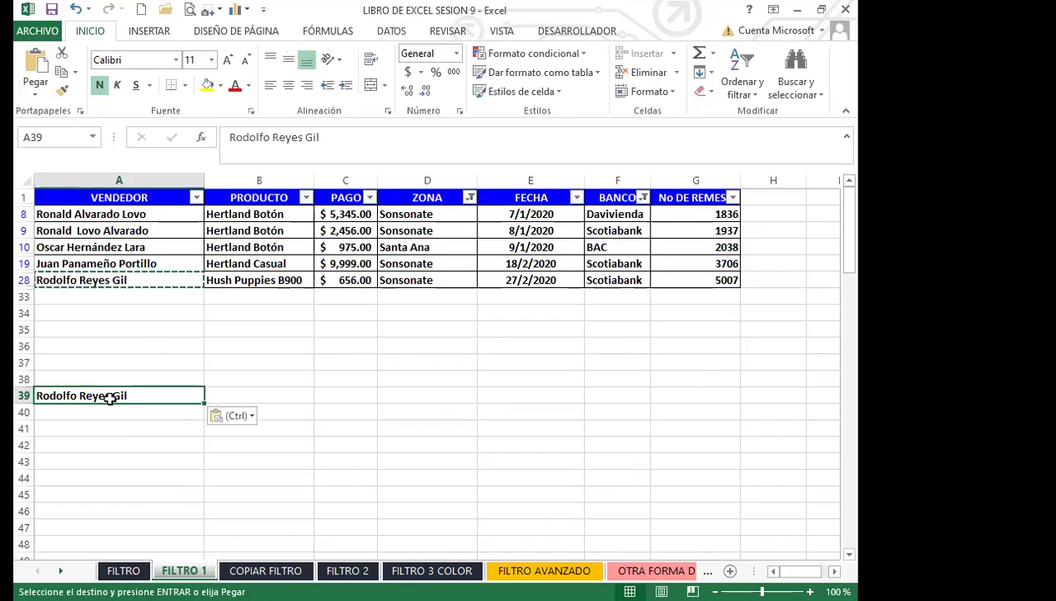
# Step: Fill the name in A39 down to row 44 and across to column H
pyautogui.moveTo(206, 416); pyautogui.dragTo(203, 483)
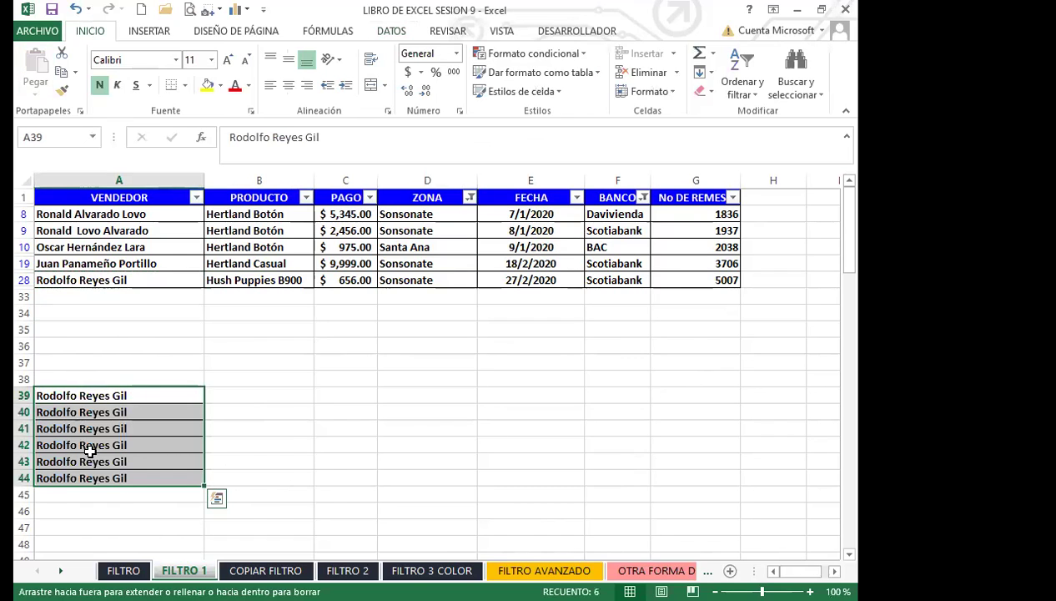
pyautogui.moveTo(63, 399); pyautogui.dragTo(755, 480)
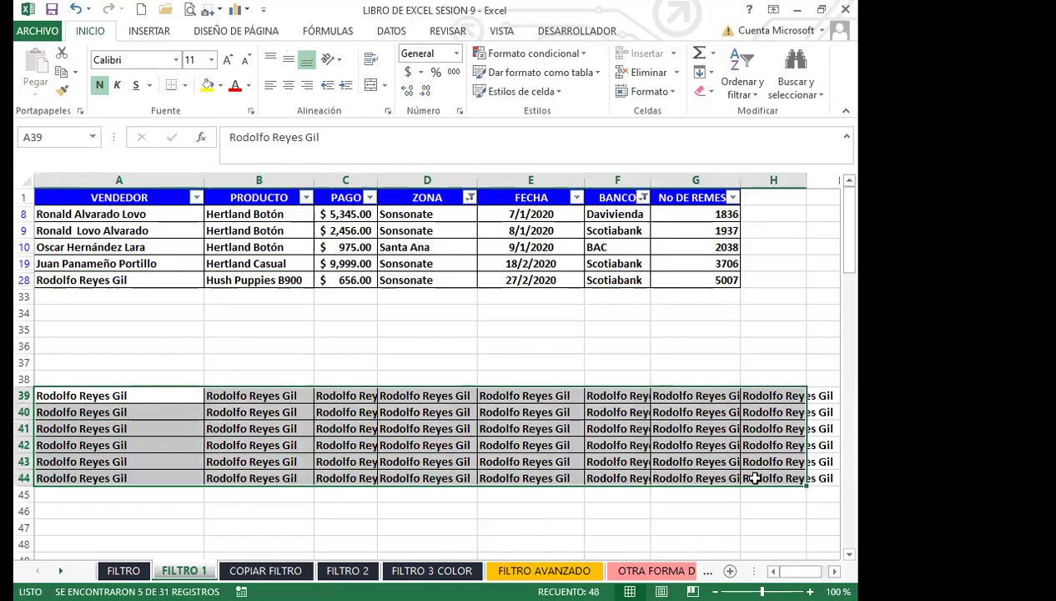
pyautogui.click(60, 73)
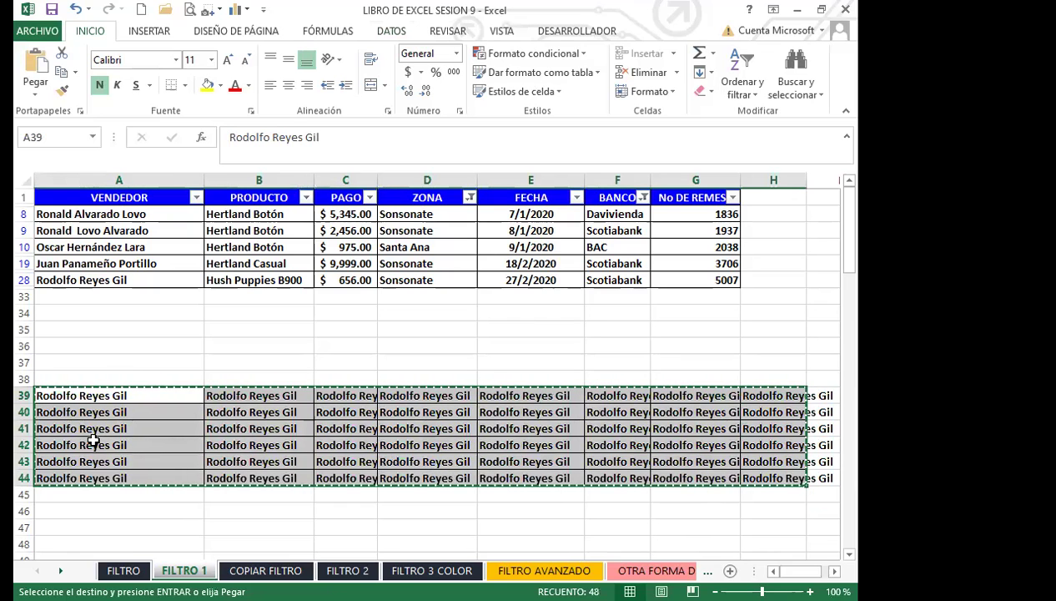
pyautogui.press('Escape')
# Step: Delete the rows with the repeated vendor name, 39 to 44, below the filtered table
pyautogui.click(18, 397)
pyautogui.keyDown('shift'); pyautogui.click(25, 506); pyautogui.keyUp('shift')
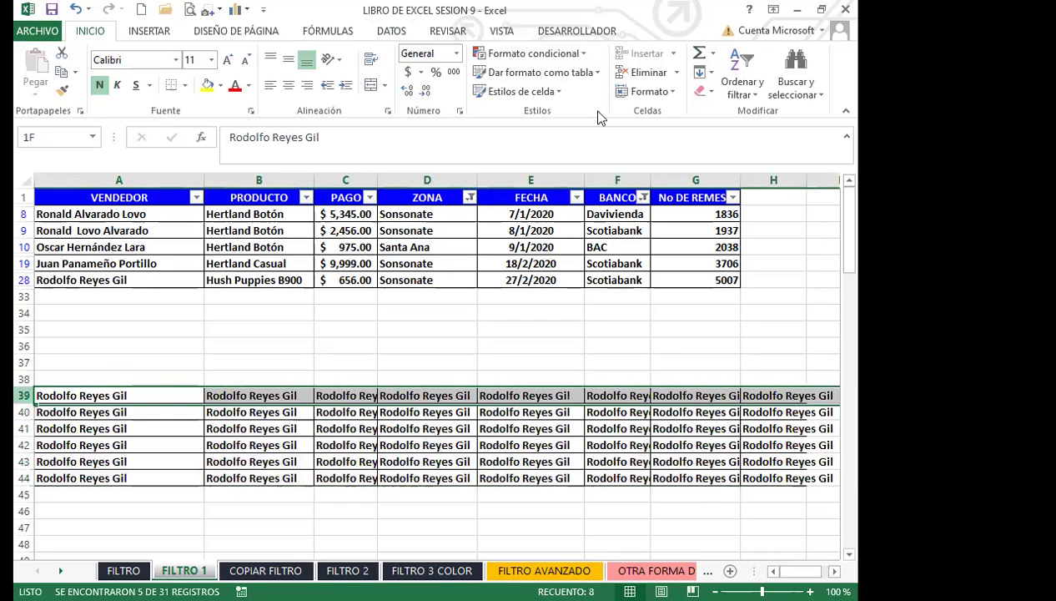
pyautogui.click(643, 73)
pyautogui.click(258, 327)
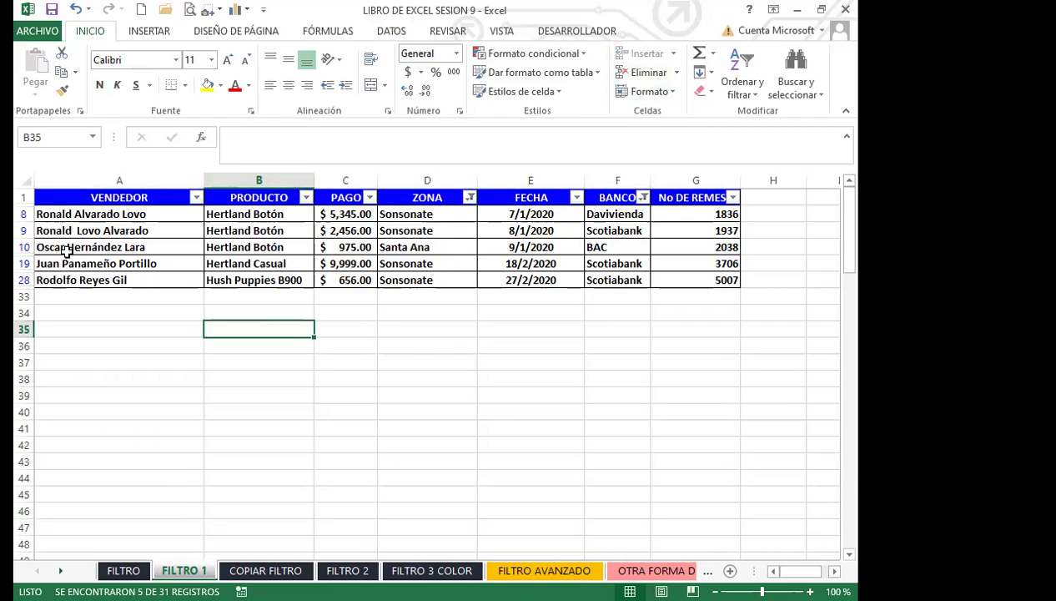
# Step: Copy the filtered table with its headers and paste it into the COPIAR FILTRO sheet starting at cell A1
pyautogui.moveTo(89, 191); pyautogui.dragTo(737, 279)
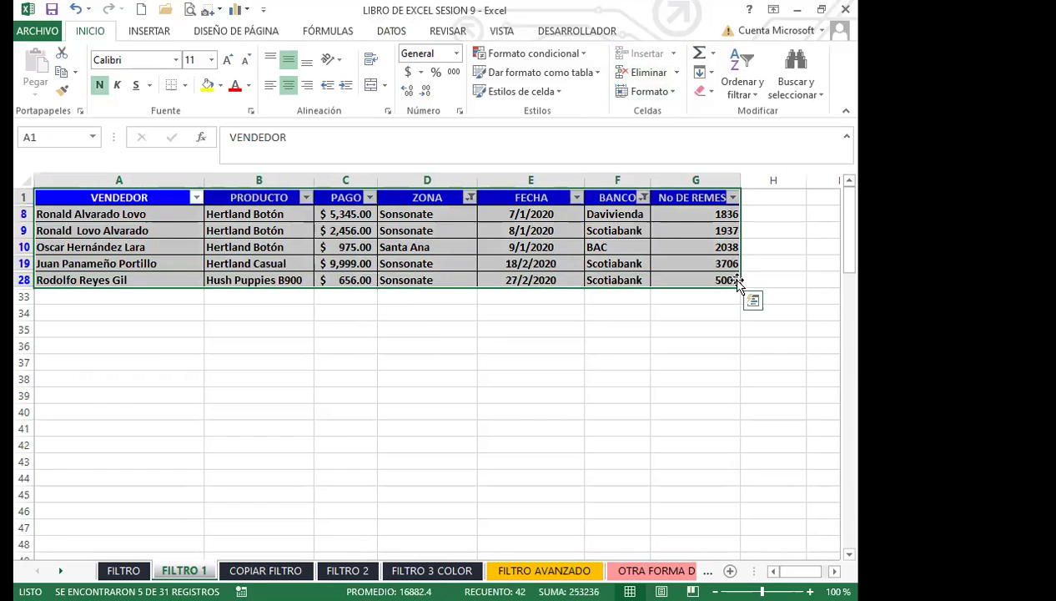
pyautogui.click(61, 73)
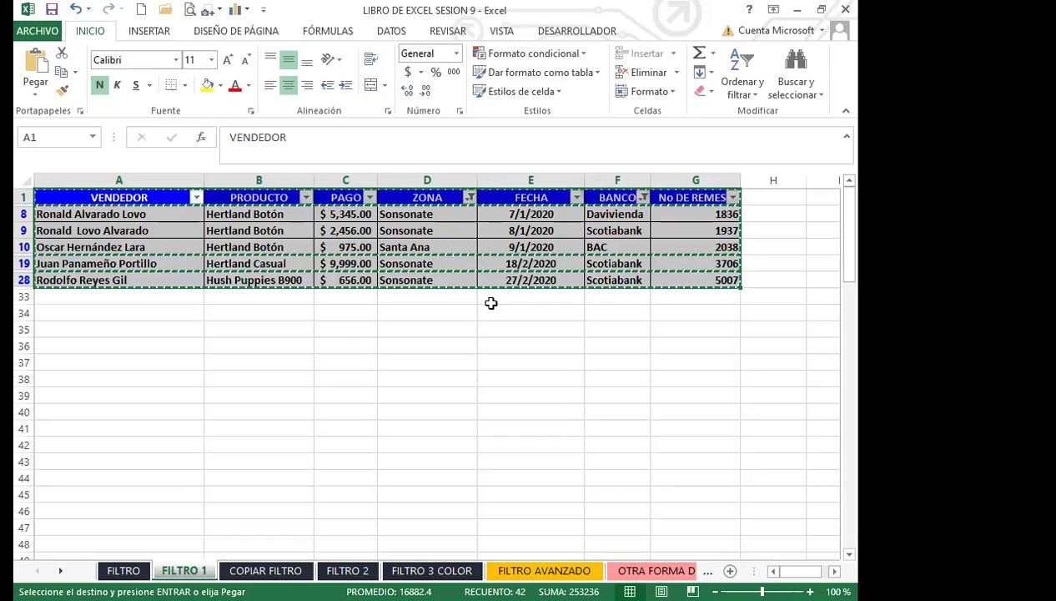
pyautogui.click(308, 572)
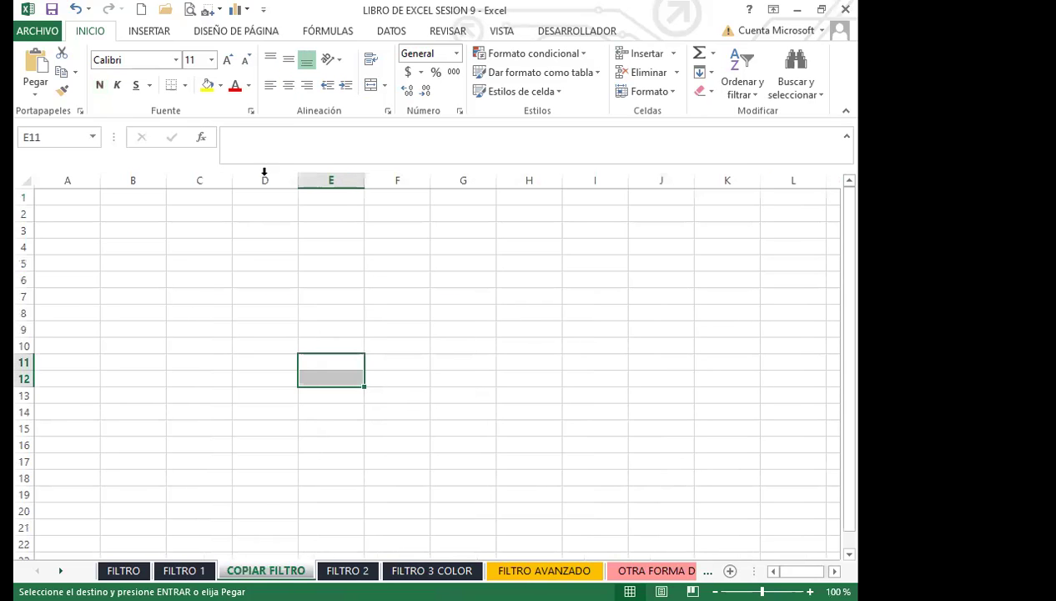
pyautogui.click(41, 201)
pyautogui.click(23, 180)
pyautogui.click(36, 67)
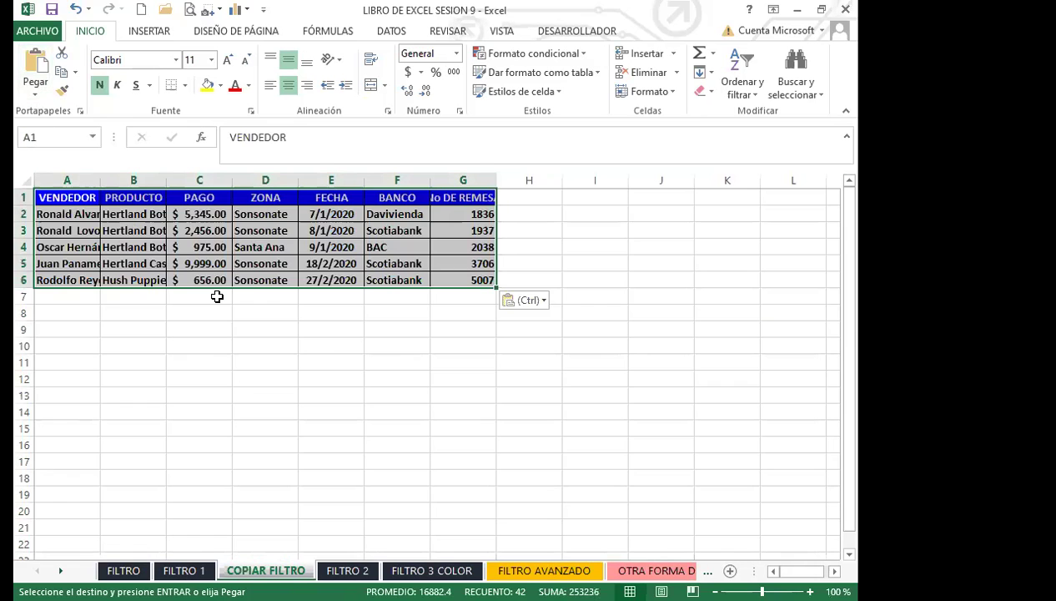
pyautogui.click(319, 373)
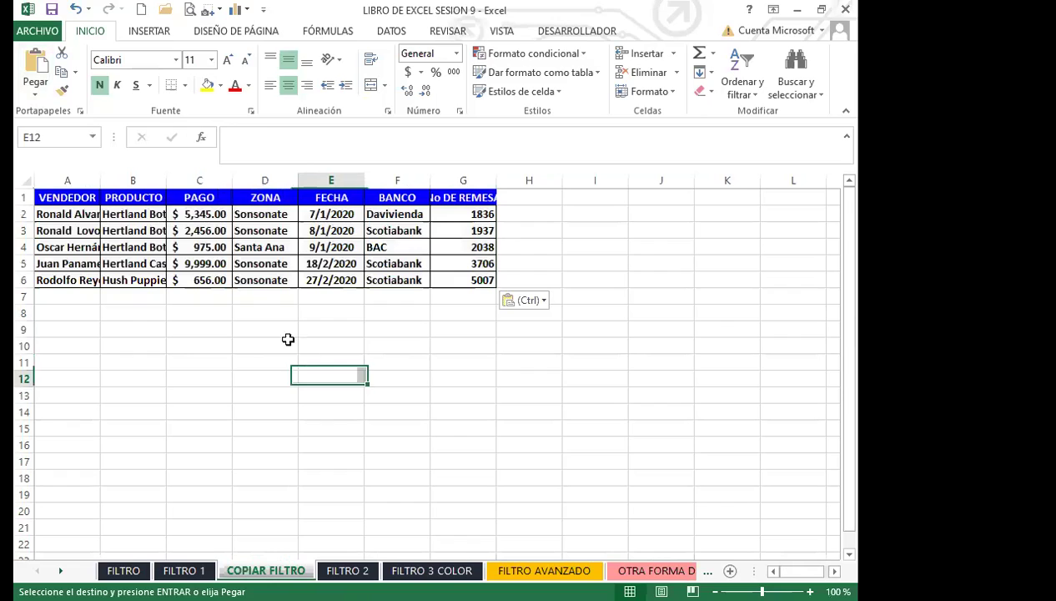
# Step: Widen the PRODUCTO and VENDEDOR columns of the COPIAR FILTRO sheet to fit their contents
pyautogui.doubleClick(166, 181)
pyautogui.click(426, 265)
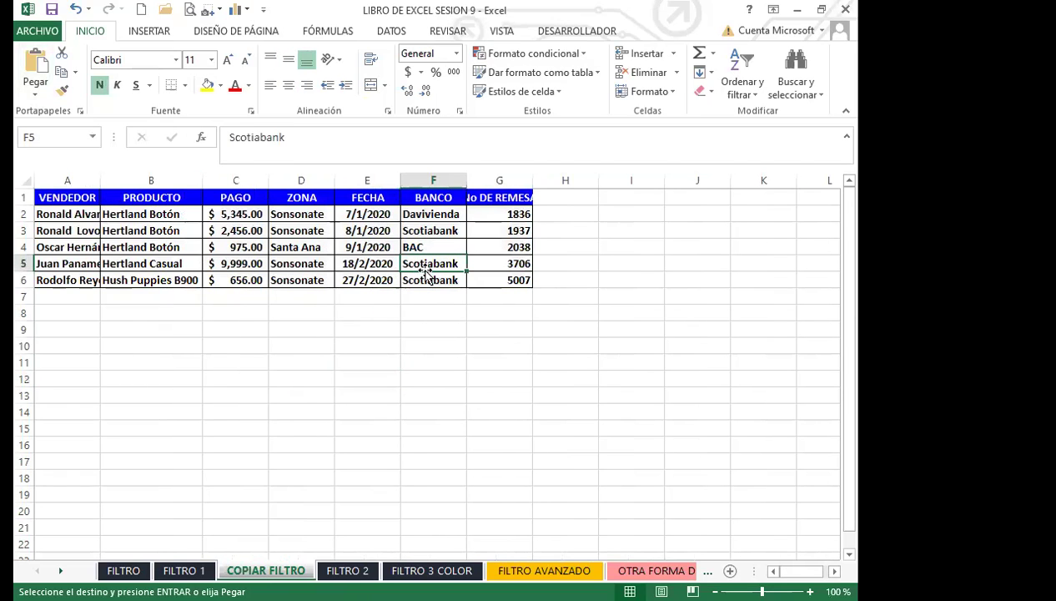
pyautogui.click(142, 246)
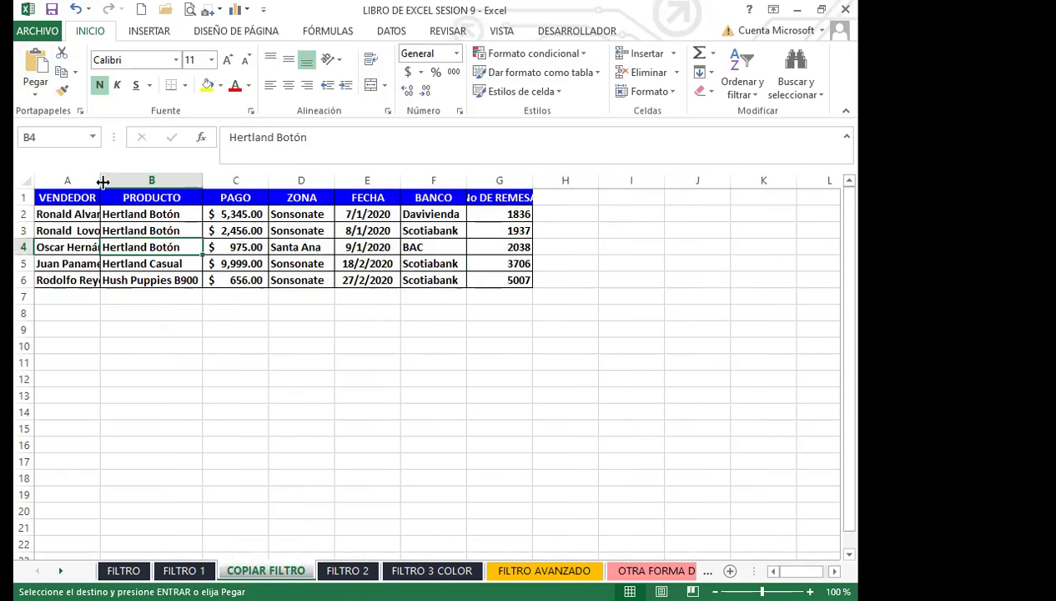
pyautogui.doubleClick(191, 255)
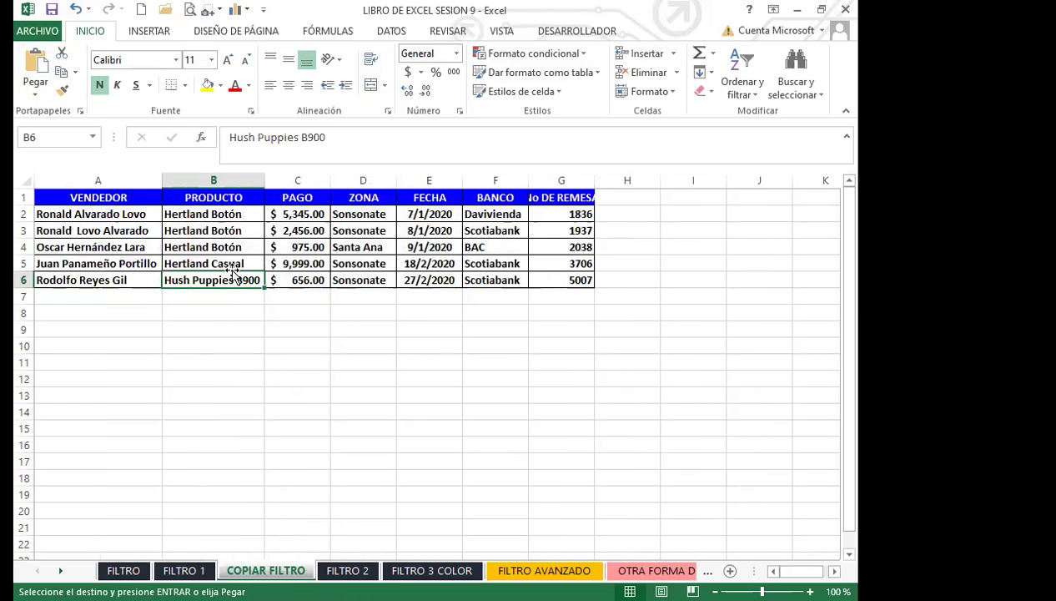
pyautogui.click(376, 268)
# Step: Return to the FILTRO 1 sheet and clear the pending copy selection around the filtered table
pyautogui.click(183, 570)
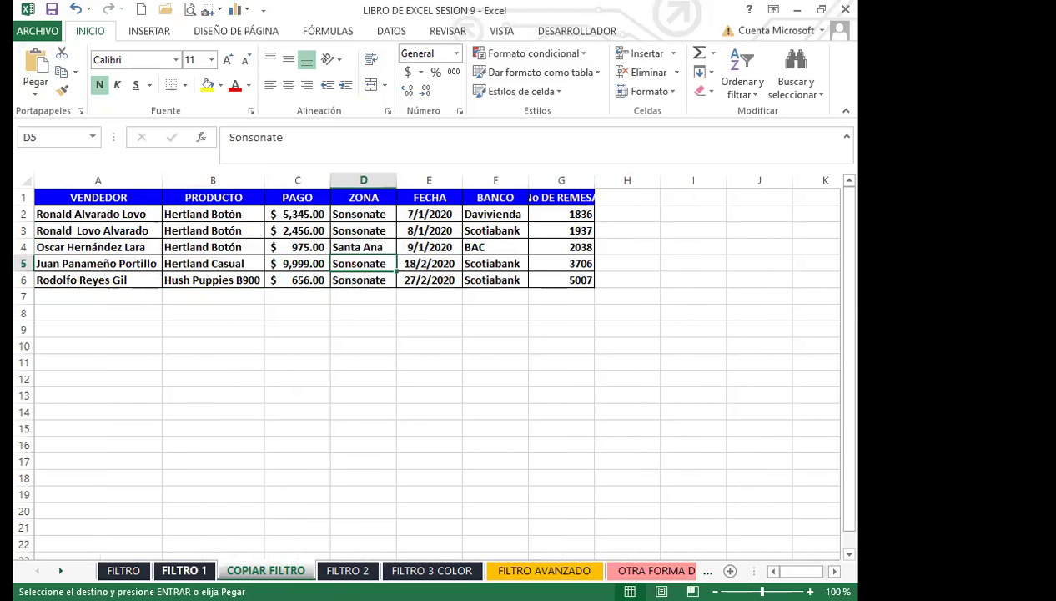
pyautogui.click(299, 364)
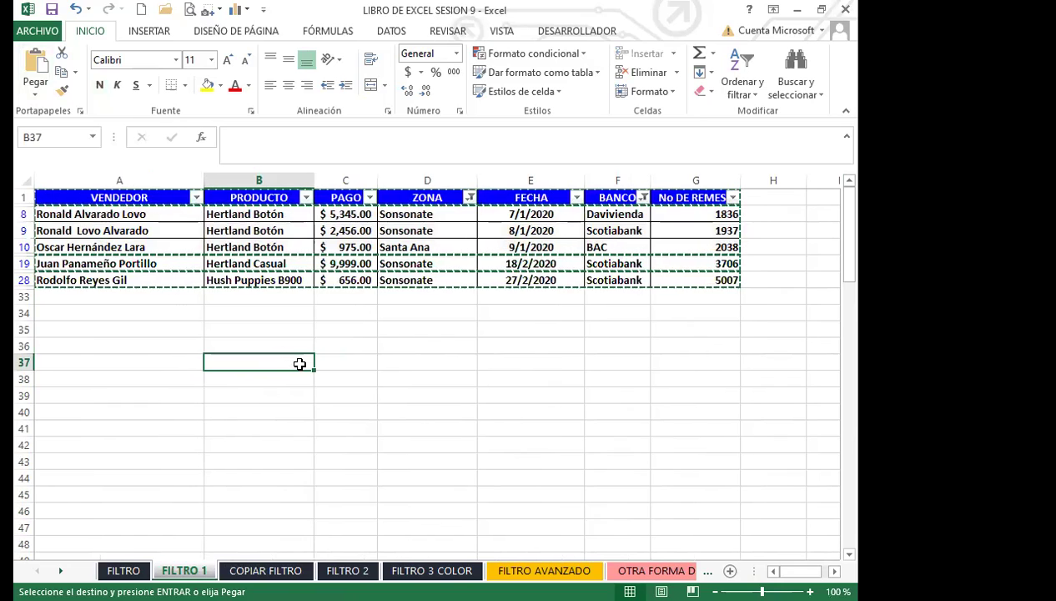
pyautogui.press('Escape')
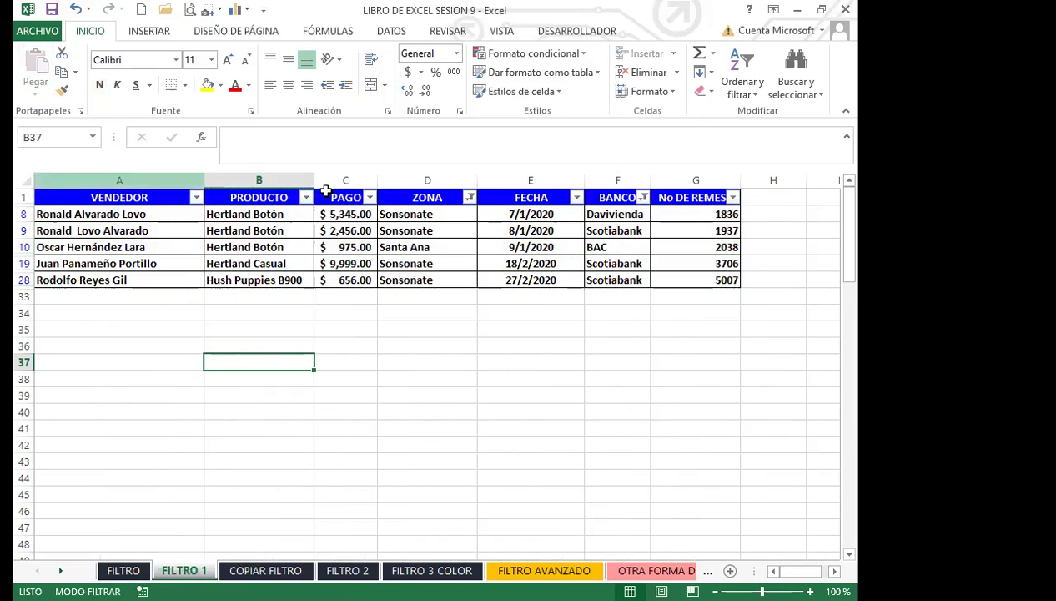
pyautogui.click(438, 281)
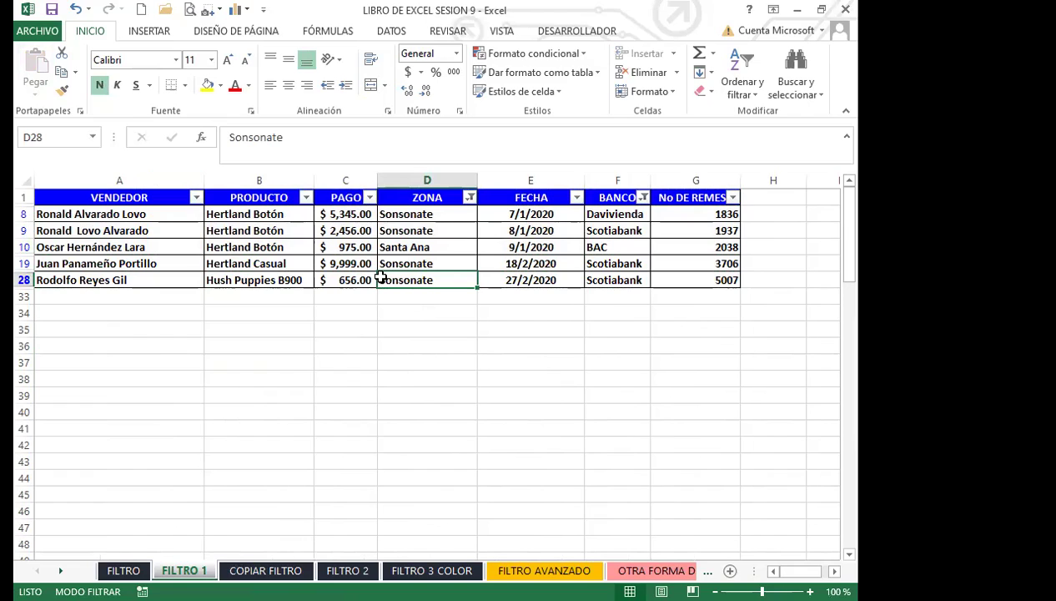
# Step: Filter the PRODUCTO column of the FILTRO 1 table to show only Hertland Botón and Hush Puppies B900
pyautogui.click(306, 197)
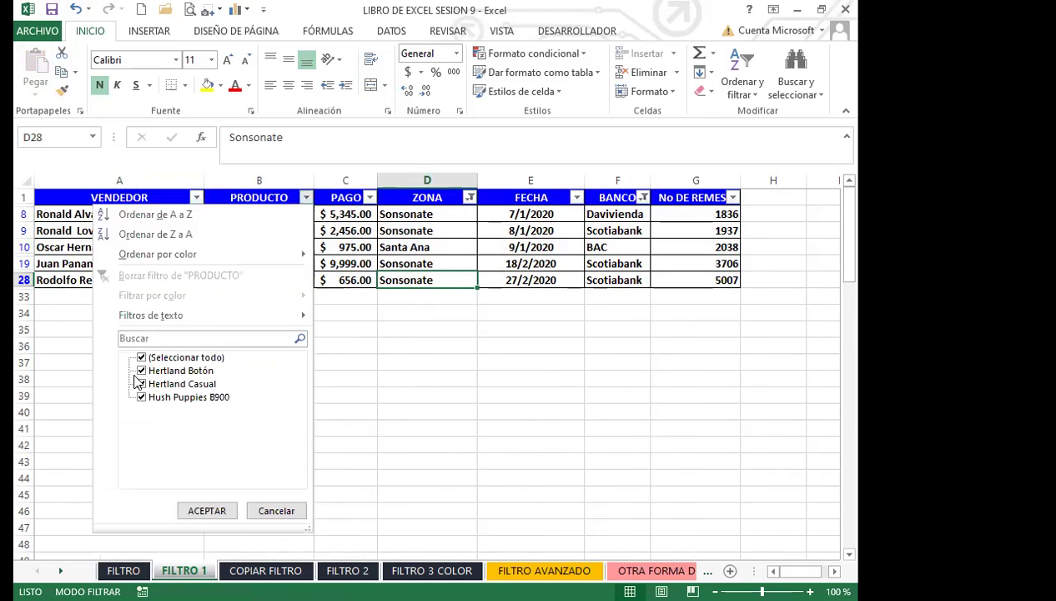
pyautogui.click(141, 357)
pyautogui.click(141, 370)
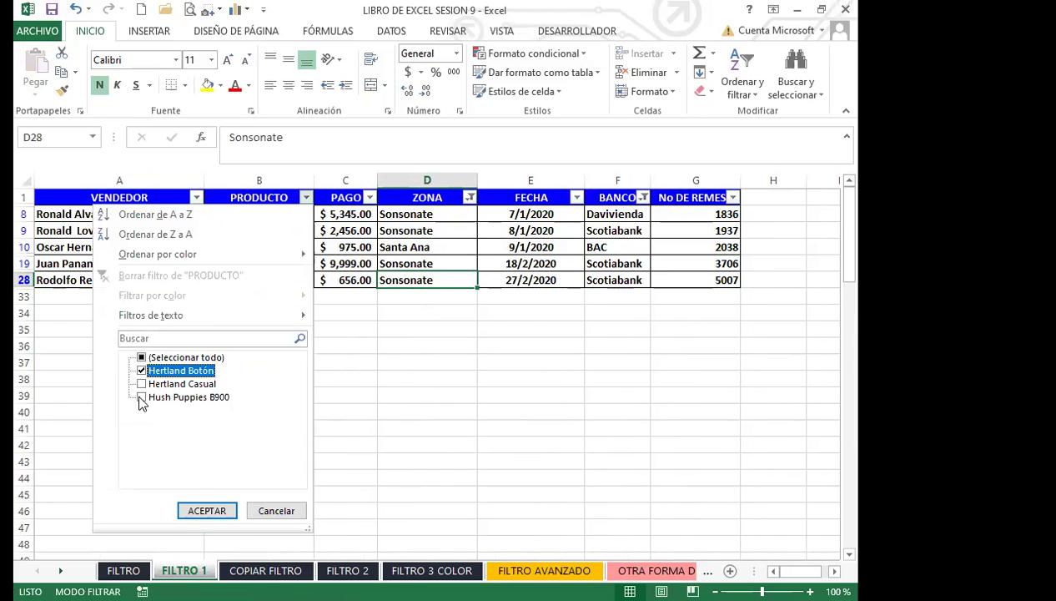
pyautogui.click(141, 398)
pyautogui.click(206, 510)
pyautogui.click(403, 349)
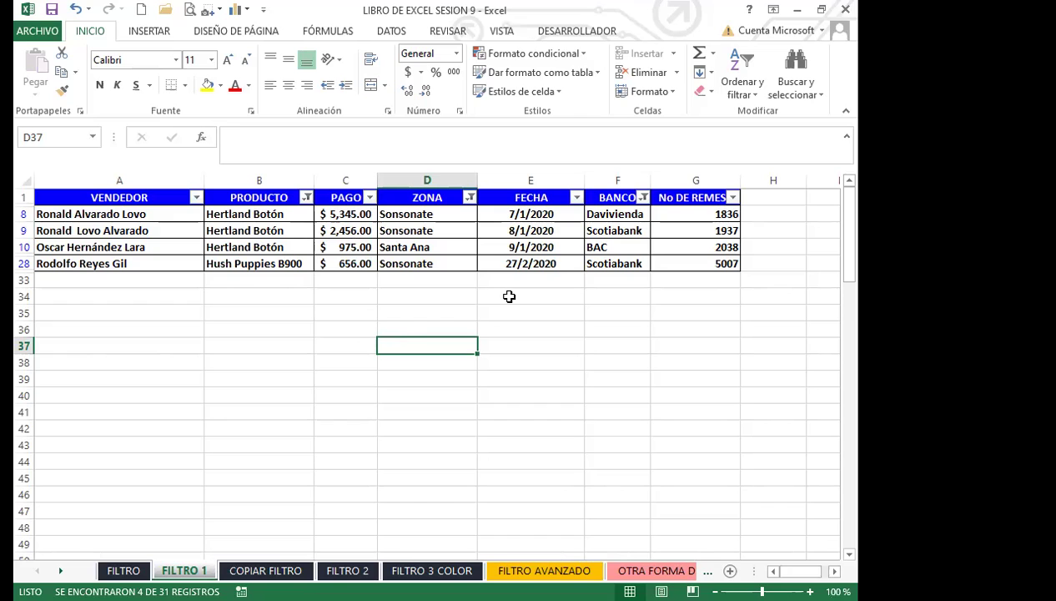
# Step: Review the records pasted in the COPIAR FILTRO sheet, selecting the table range A1:G6
pyautogui.click(265, 571)
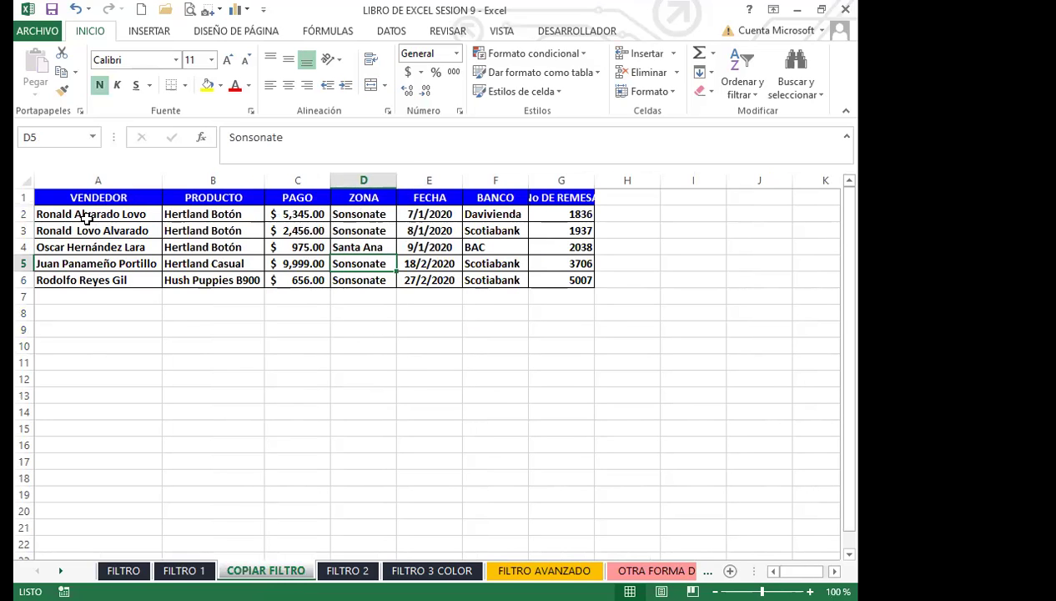
pyautogui.moveTo(75, 203); pyautogui.dragTo(545, 280)
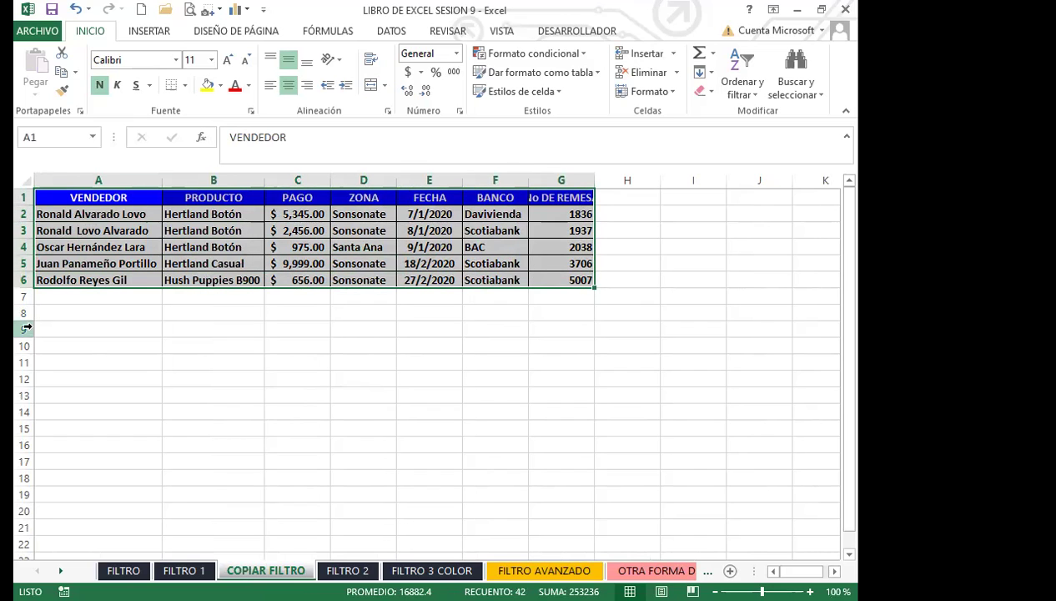
pyautogui.moveTo(98, 197); pyautogui.dragTo(572, 281)
pyautogui.click(395, 343)
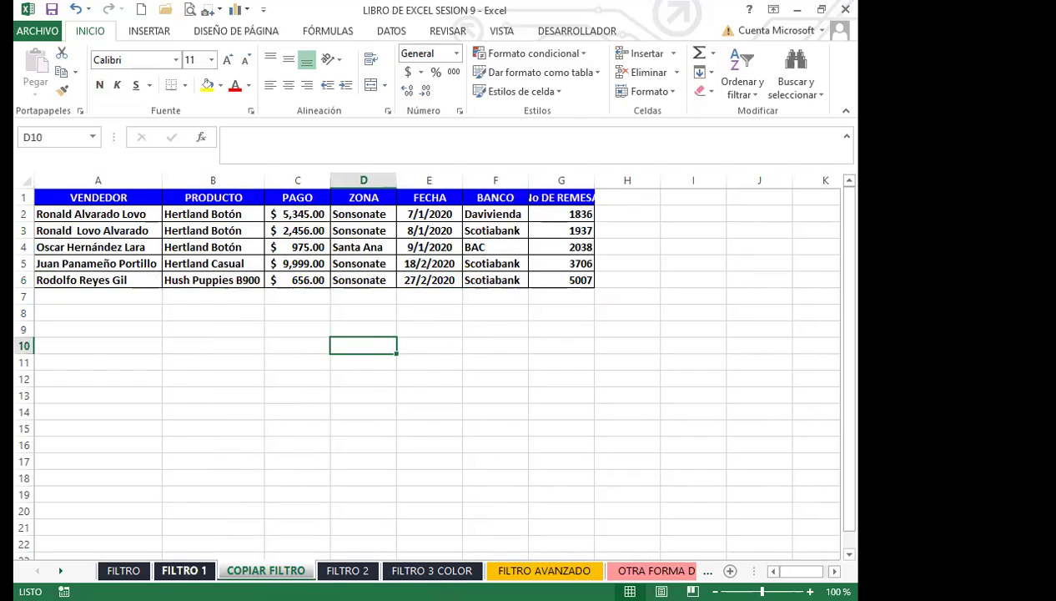
# Step: Turn off the filter on the FILTRO 1 table and review the full list of records
pyautogui.click(182, 570)
pyautogui.click(308, 366)
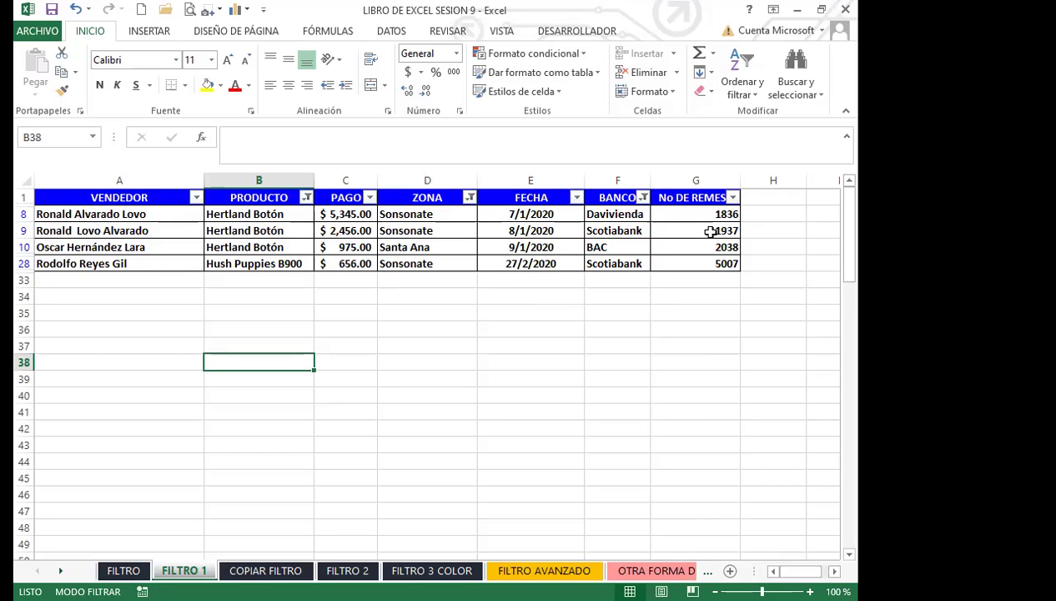
pyautogui.click(391, 31)
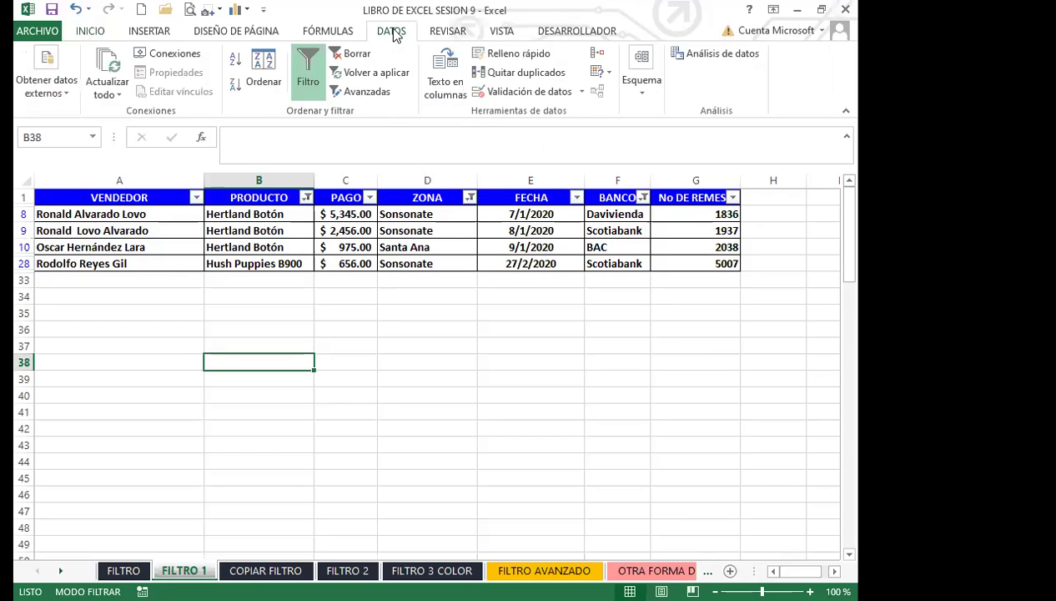
pyautogui.click(308, 61)
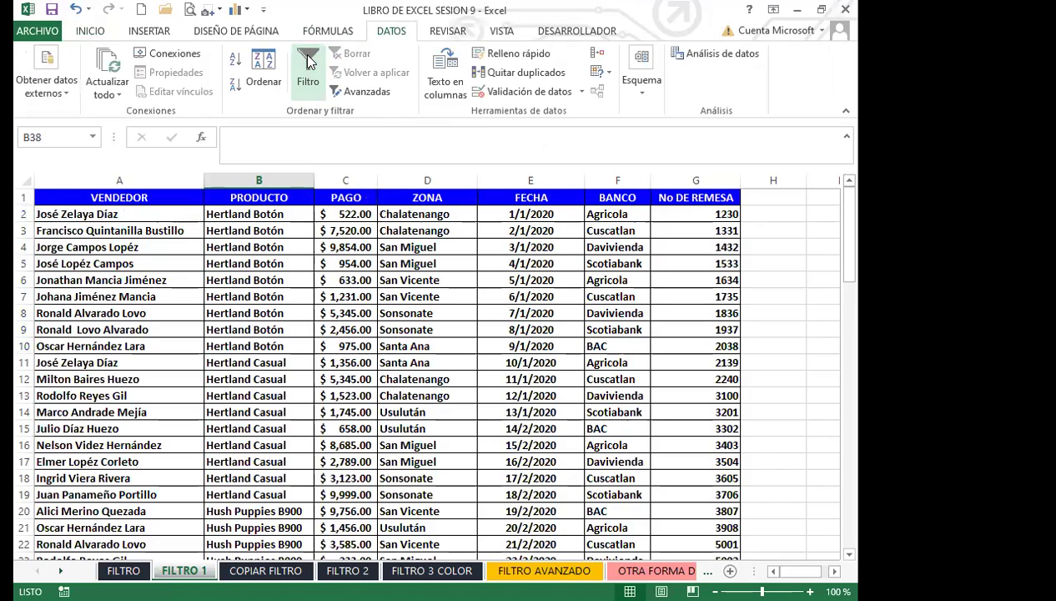
pyautogui.click(409, 377)
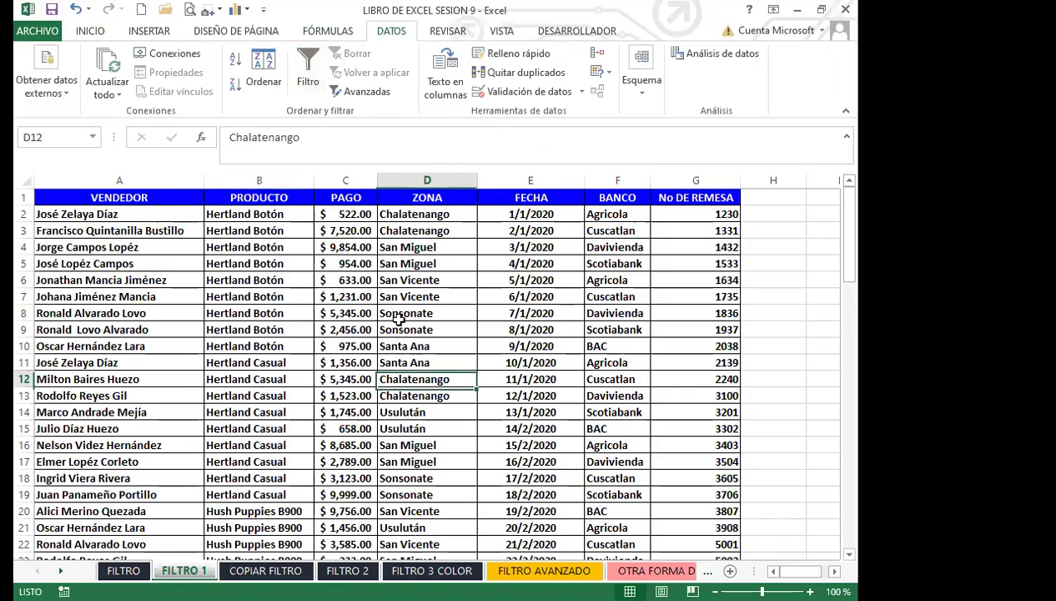
pyautogui.click(415, 297)
pyautogui.scroll(-6, 448, 441)
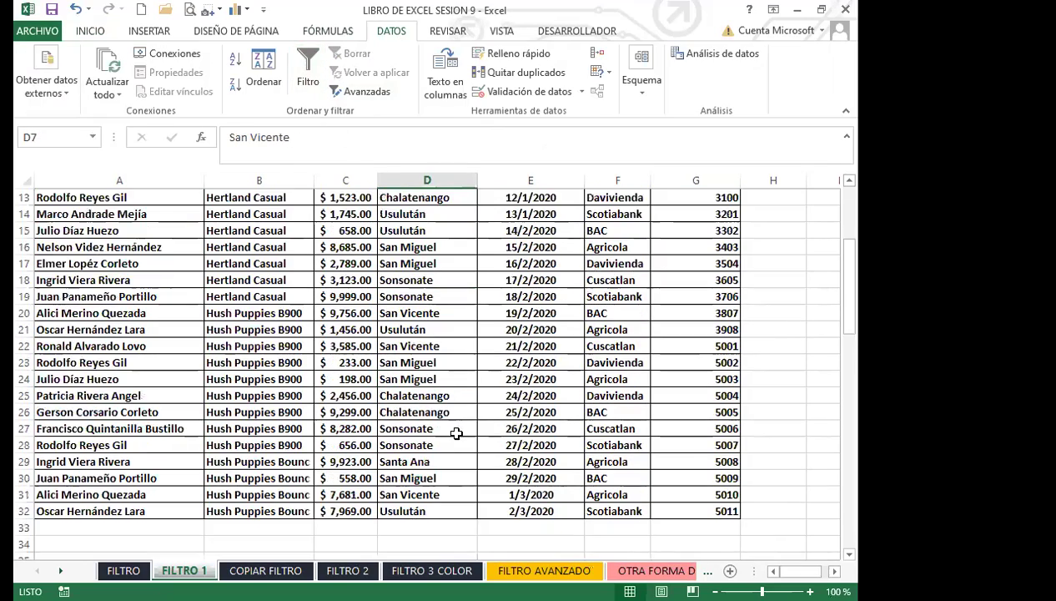
pyautogui.scroll(3, 448, 440)
pyautogui.scroll(3, 448, 441)
pyautogui.click(425, 397)
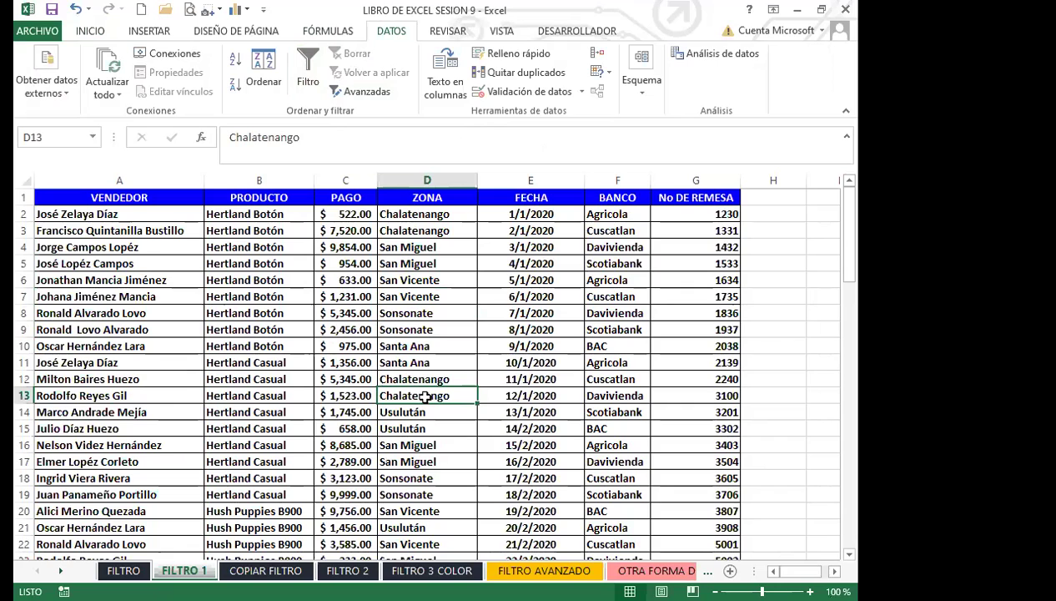
# Step: Widen column G in the COPIAR FILTRO sheet so the No DE REMESA header fits
pyautogui.click(265, 571)
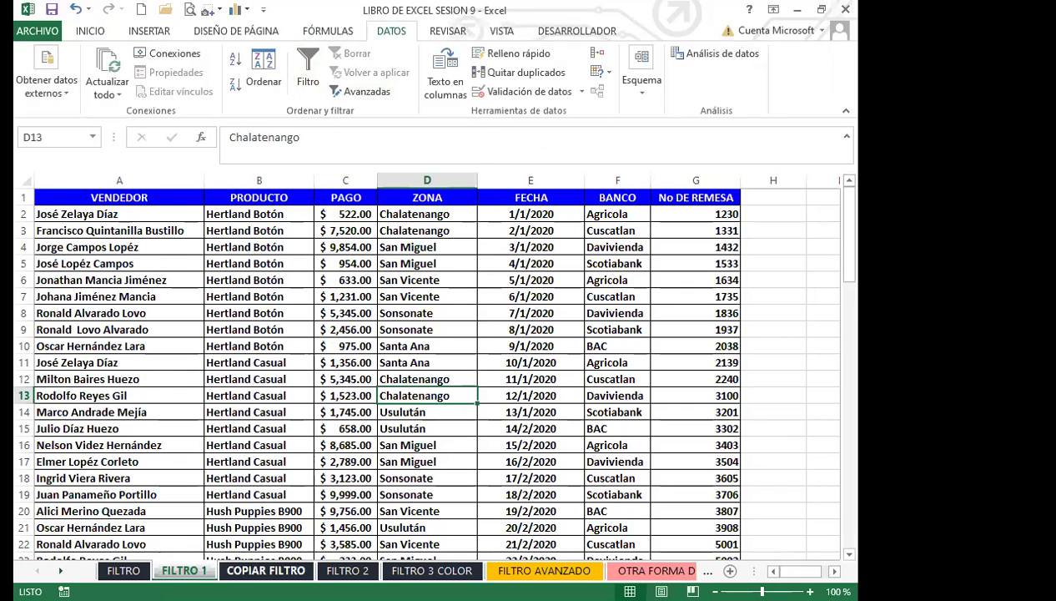
pyautogui.click(293, 249)
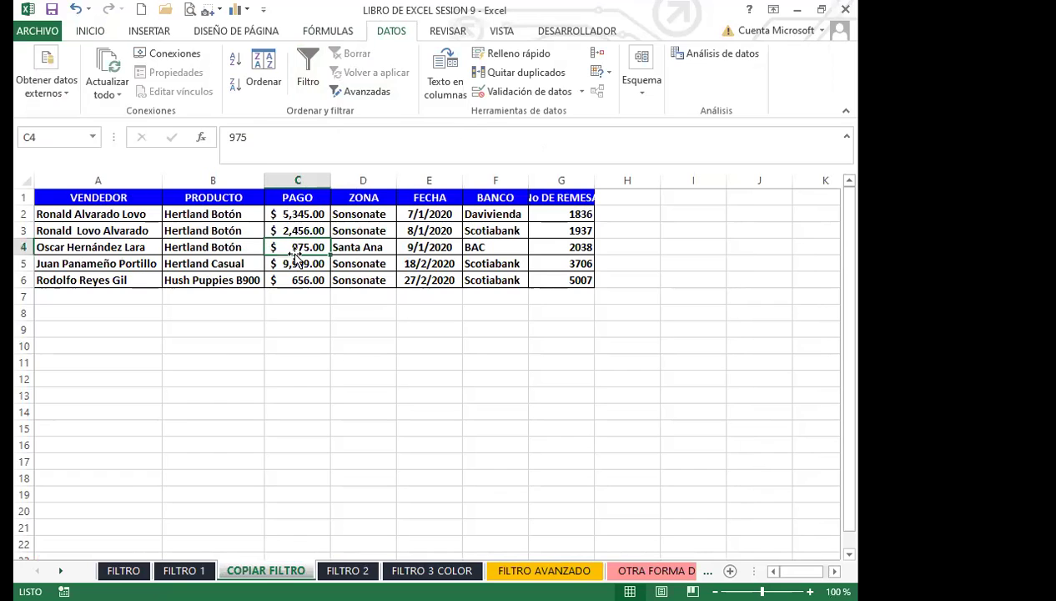
pyautogui.moveTo(597, 180); pyautogui.dragTo(615, 180)
pyautogui.click(338, 261)
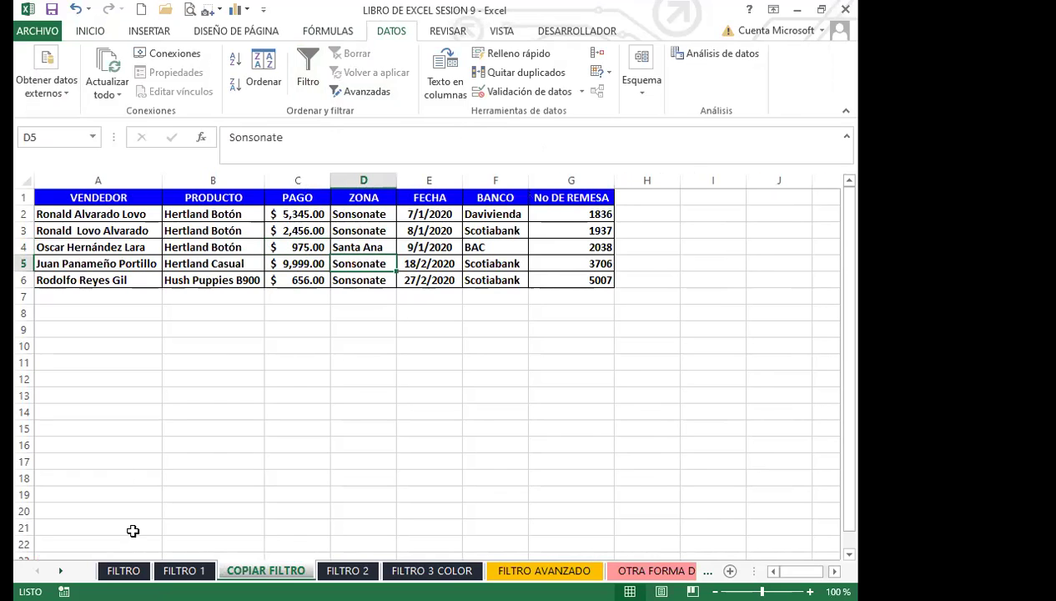
# Step: Compare the full sales table in FILTRO 1 with the copied records in the COPIAR FILTRO sheet
pyautogui.click(183, 570)
pyautogui.click(259, 571)
pyautogui.click(336, 336)
pyautogui.click(475, 307)
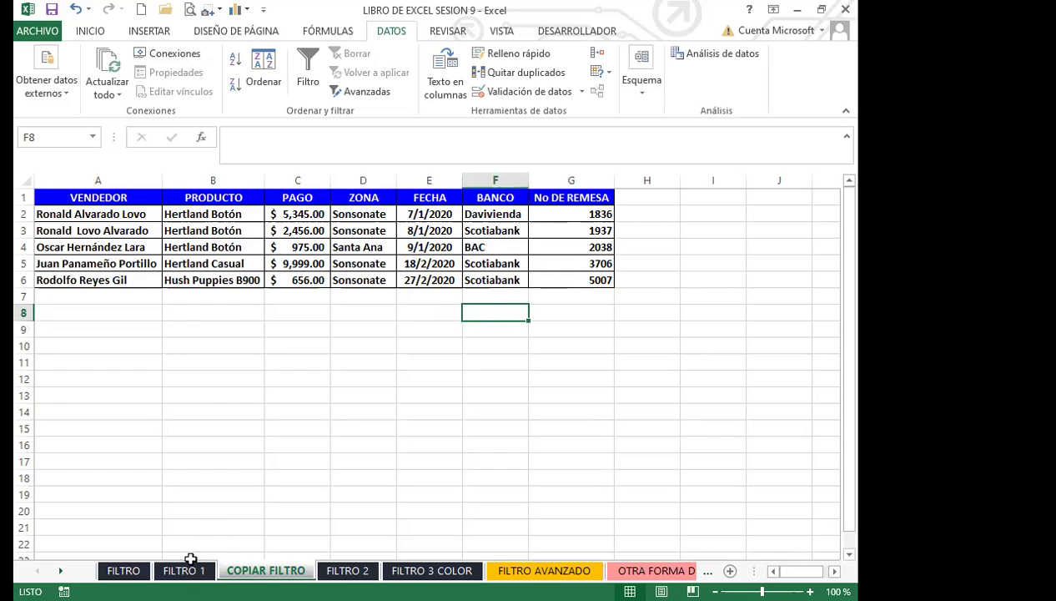
pyautogui.click(185, 571)
pyautogui.scroll(-4, 334, 509)
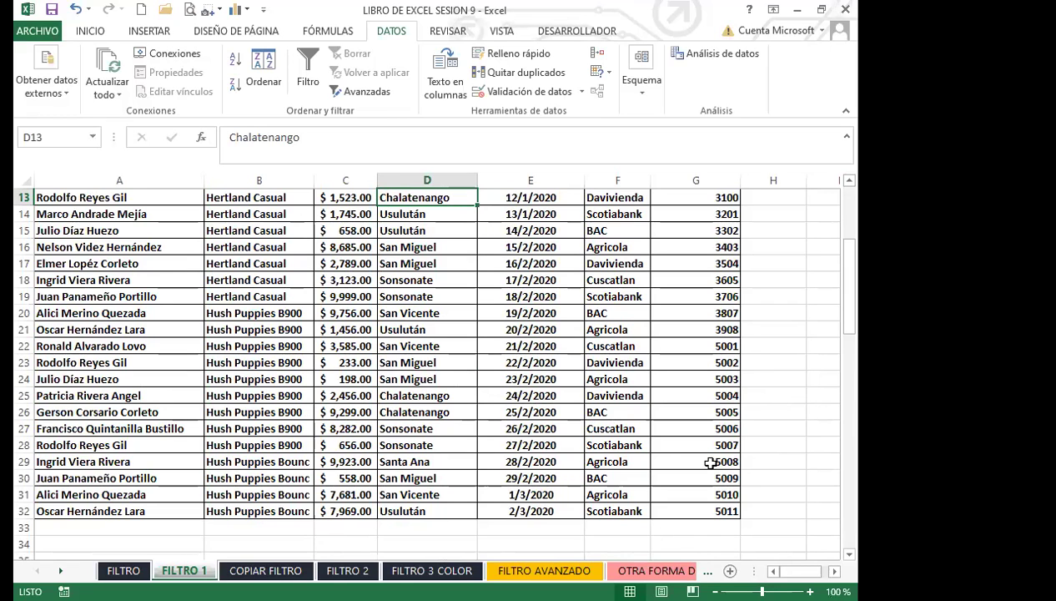
pyautogui.click(391, 395)
pyautogui.scroll(4, 386, 388)
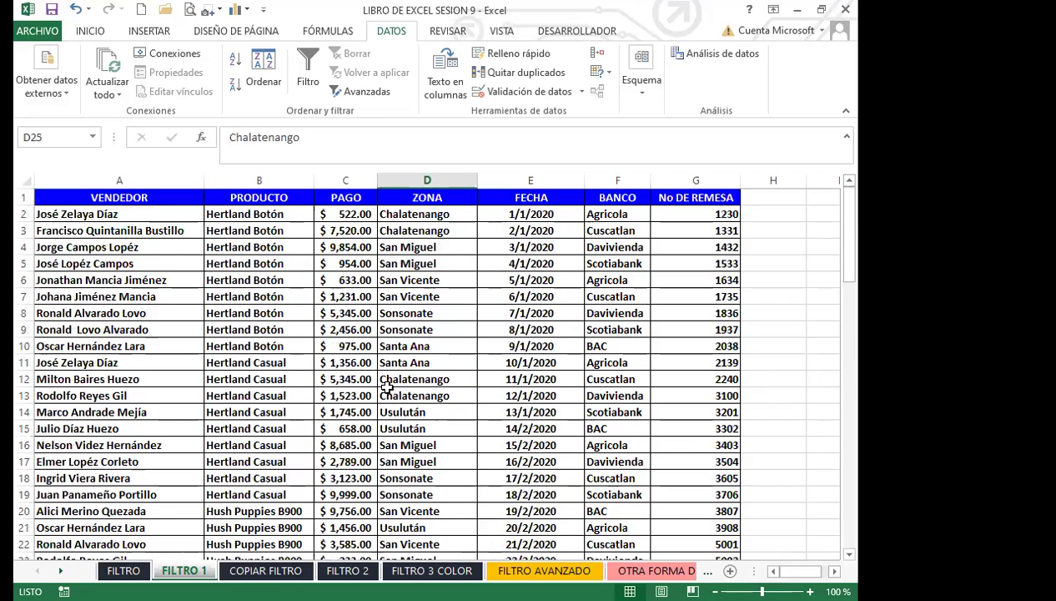
pyautogui.click(327, 310)
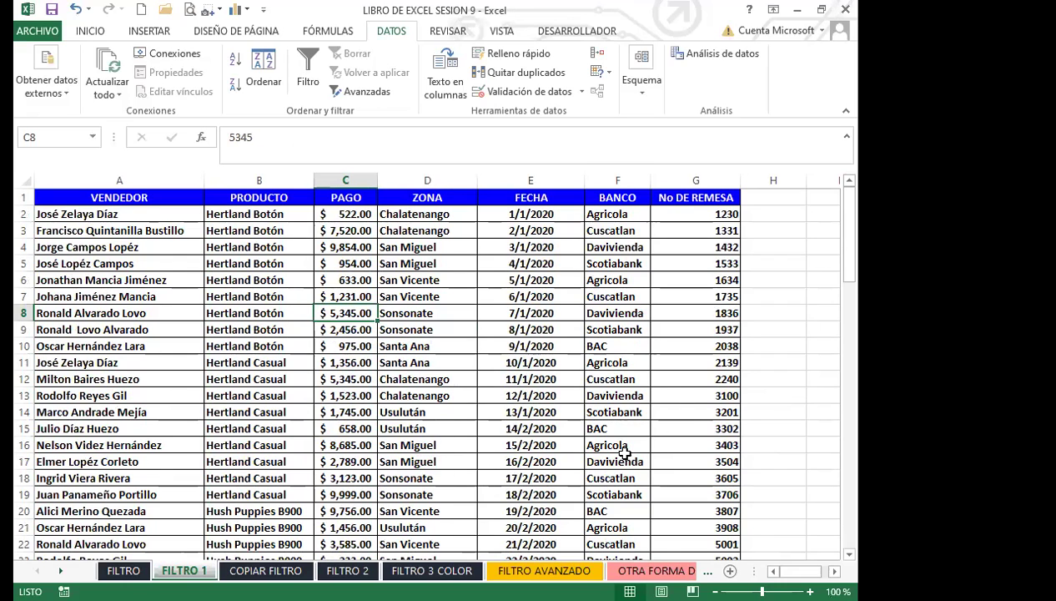
pyautogui.click(276, 571)
pyautogui.click(361, 394)
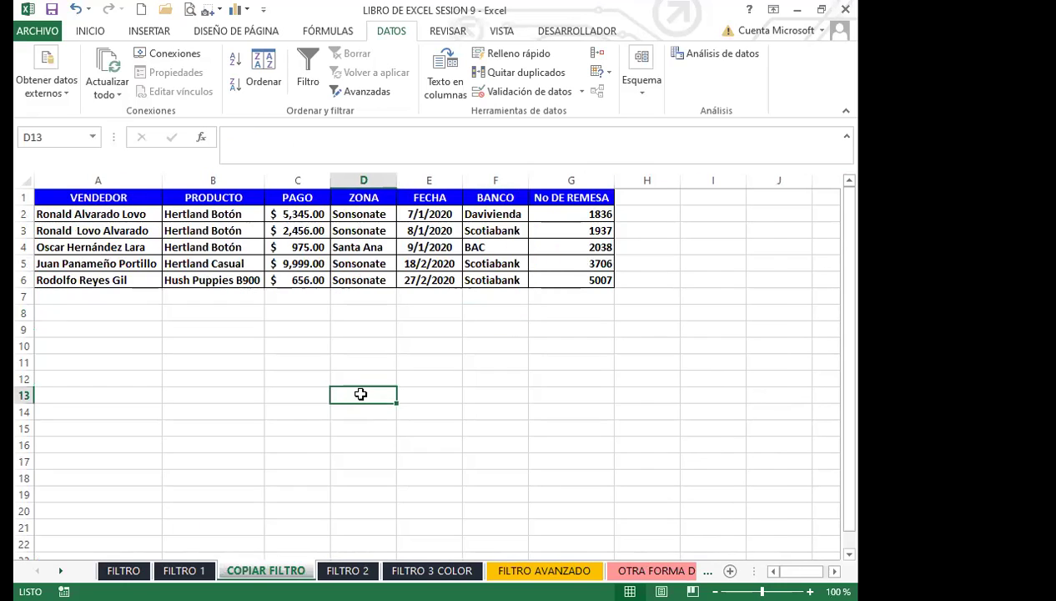
pyautogui.click(373, 280)
pyautogui.click(431, 326)
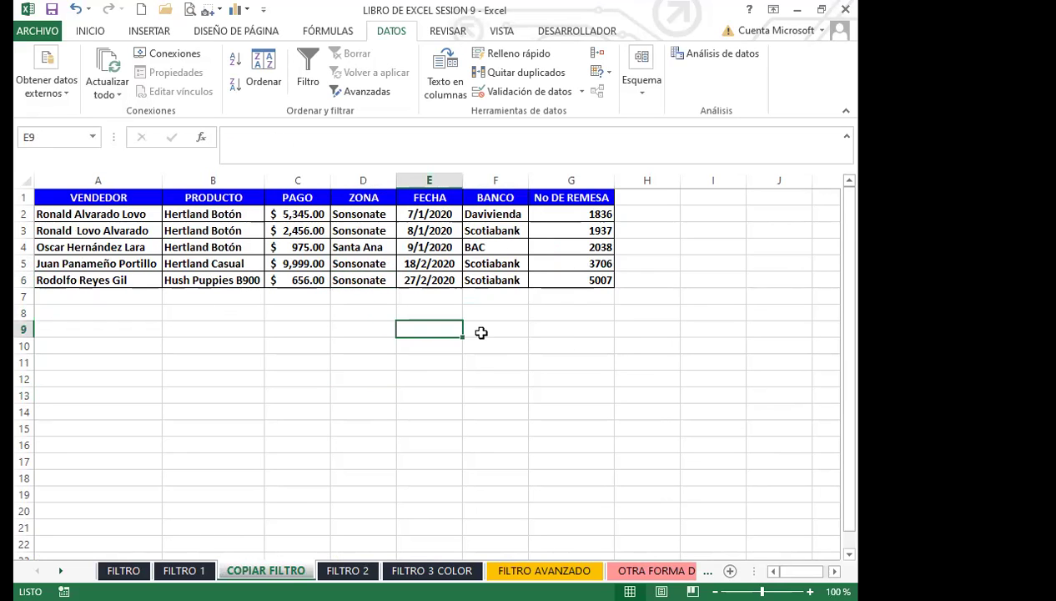
pyautogui.click(184, 570)
pyautogui.scroll(-10, 220, 441)
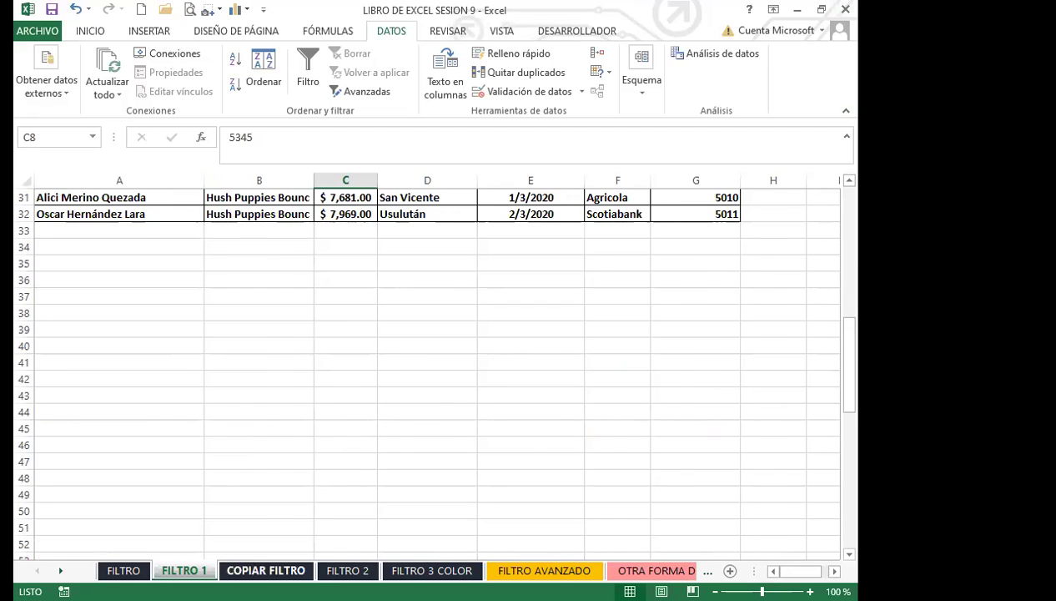
pyautogui.click(265, 571)
pyautogui.click(281, 378)
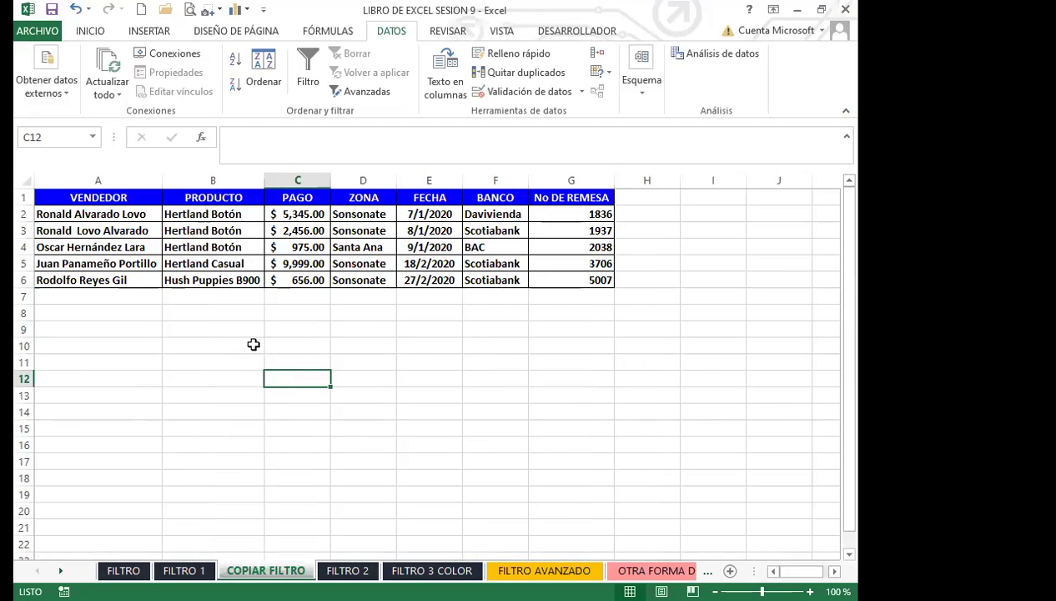
pyautogui.click(79, 197)
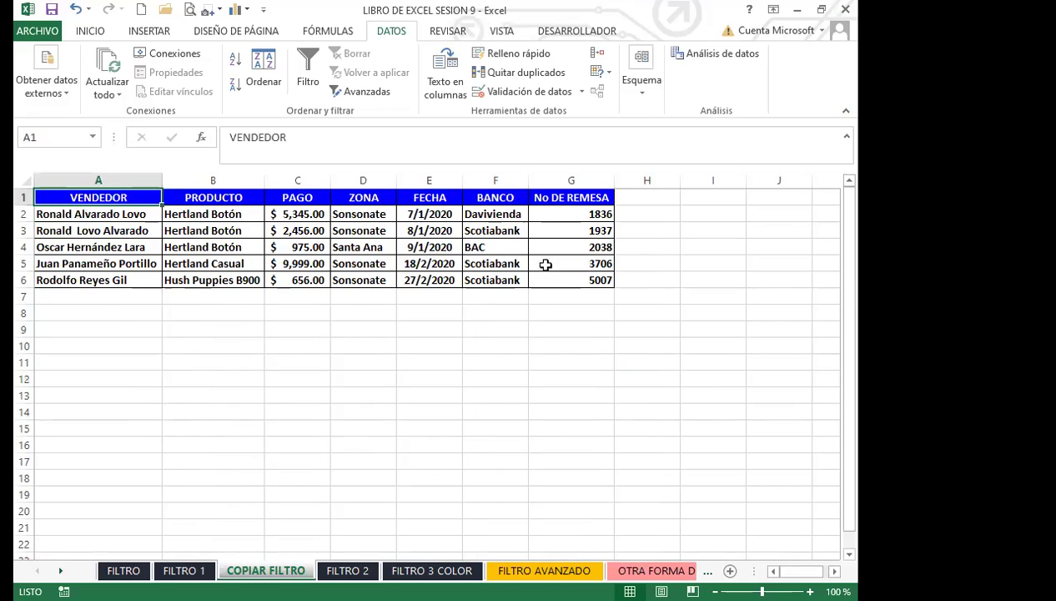
pyautogui.click(391, 280)
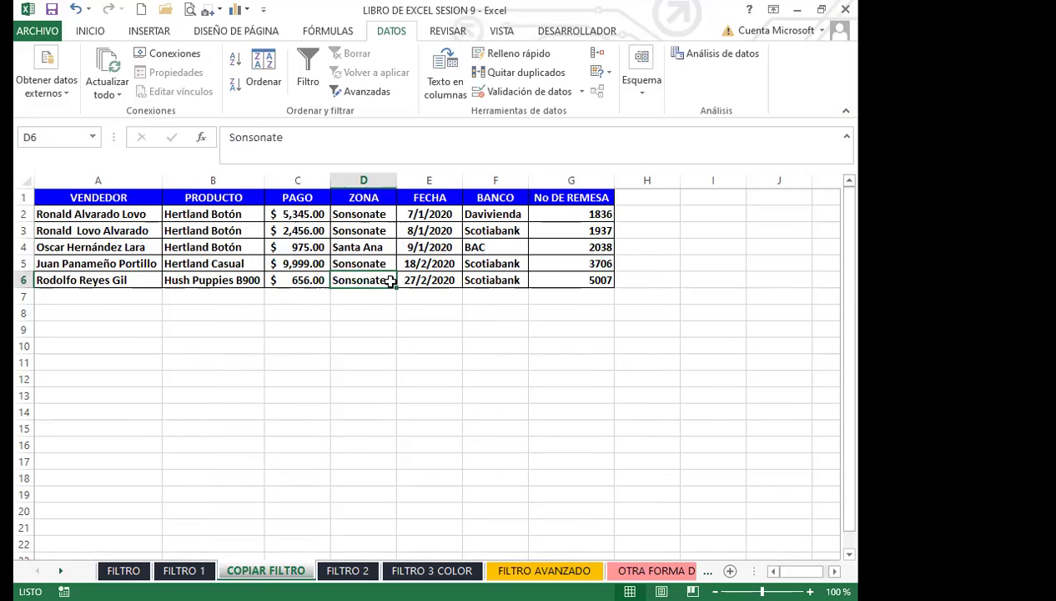
pyautogui.click(185, 571)
pyautogui.scroll(10, 170, 438)
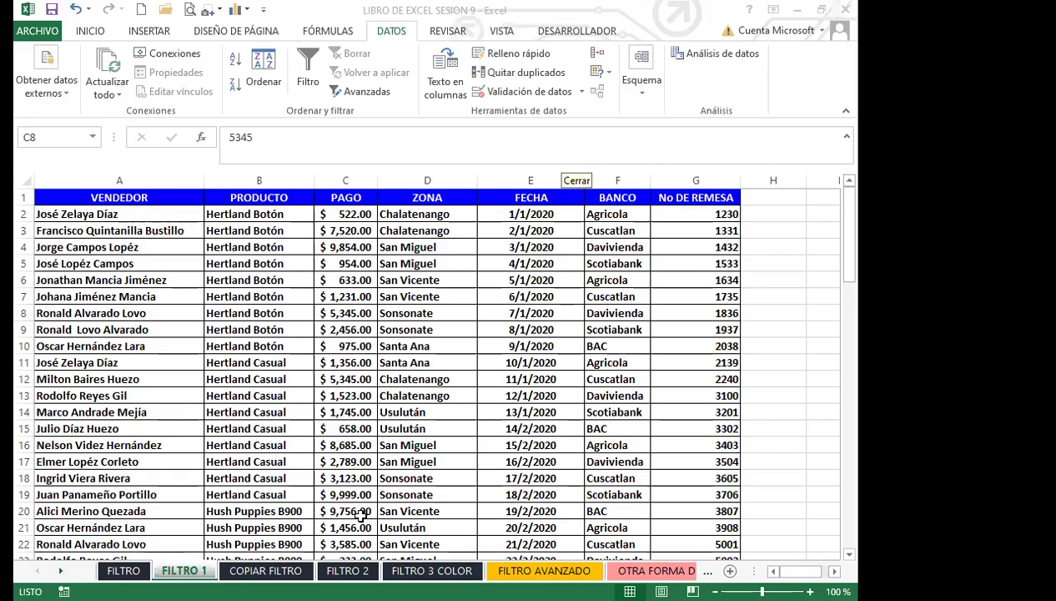
# Step: Open the FILTRO 2 sheet and examine the font colours used across its sales records
pyautogui.click(328, 573)
pyautogui.click(334, 449)
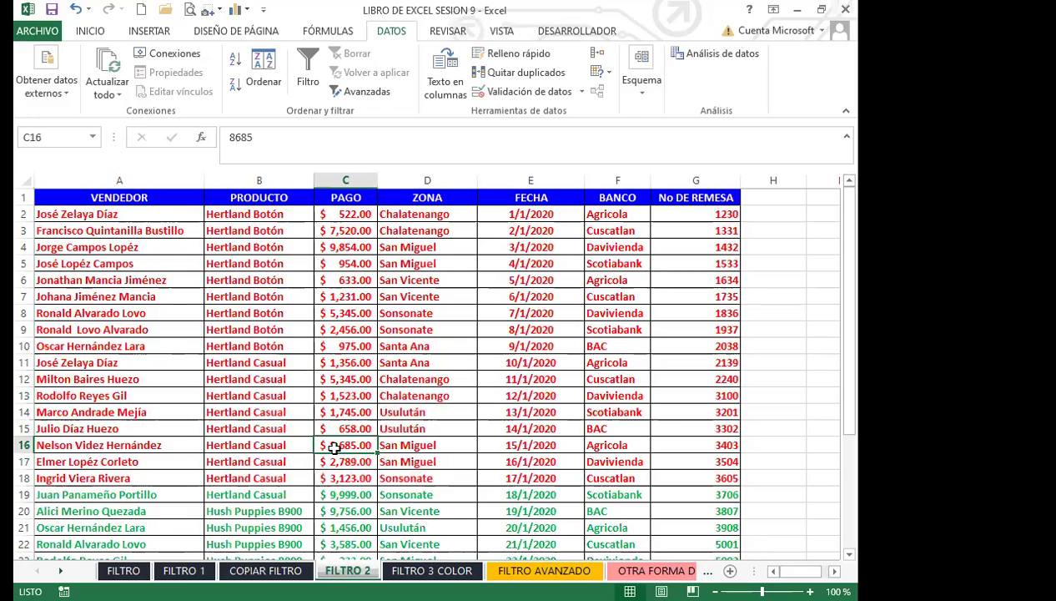
pyautogui.scroll(-2, 276, 465)
pyautogui.scroll(-4, 276, 464)
pyautogui.scroll(6, 278, 463)
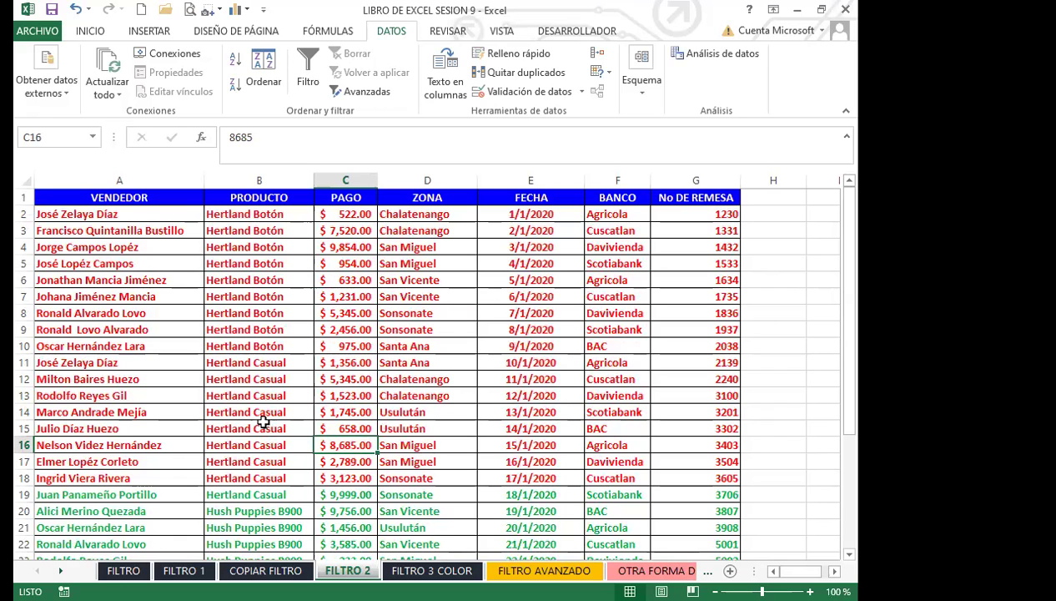
# Step: Compare the font colours of the Hertland and Hush Puppies product records in the FILTRO 2 table
pyautogui.click(255, 426)
pyautogui.click(242, 313)
pyautogui.click(115, 285)
pyautogui.click(224, 330)
pyautogui.scroll(-2, 287, 440)
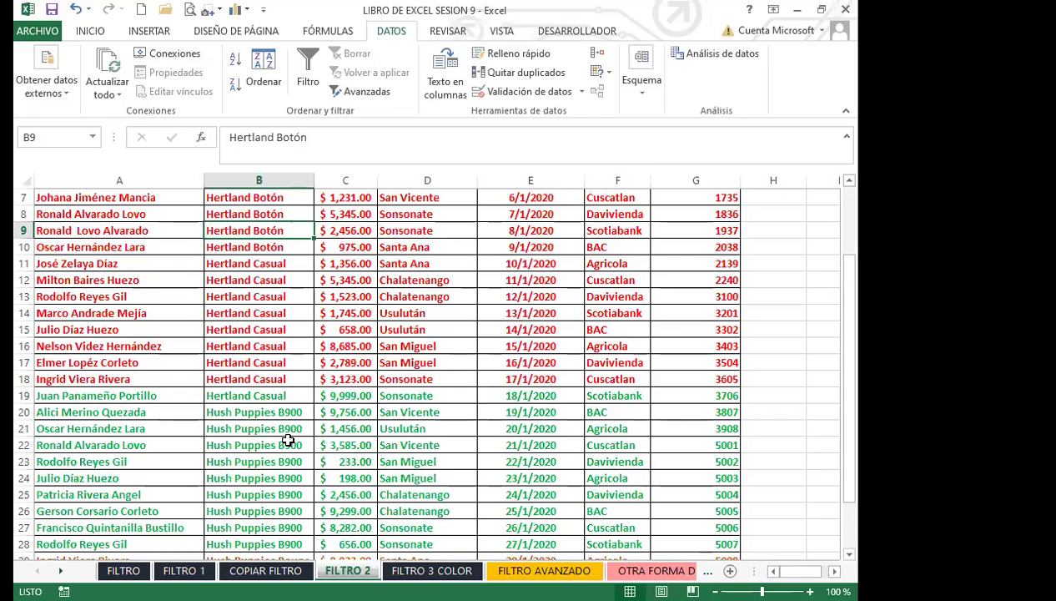
pyautogui.click(265, 426)
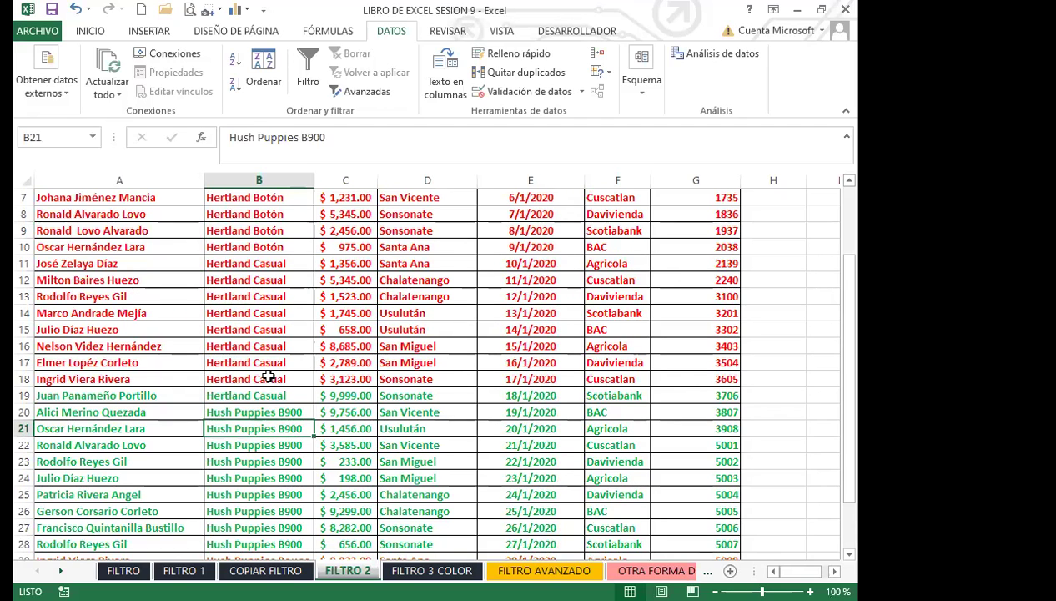
pyautogui.click(268, 377)
pyautogui.scroll(2, 268, 378)
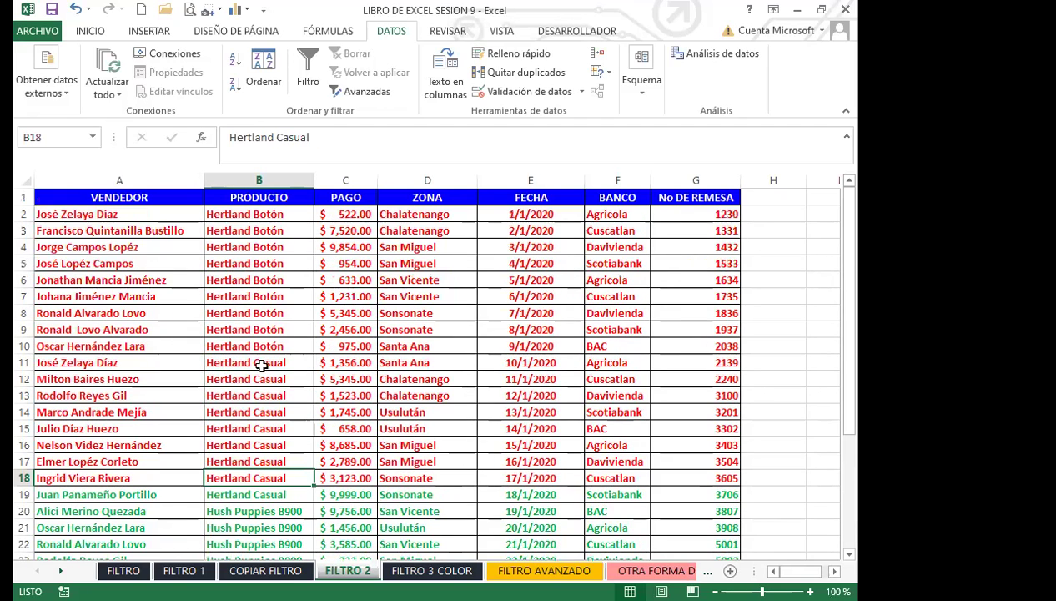
pyautogui.click(258, 330)
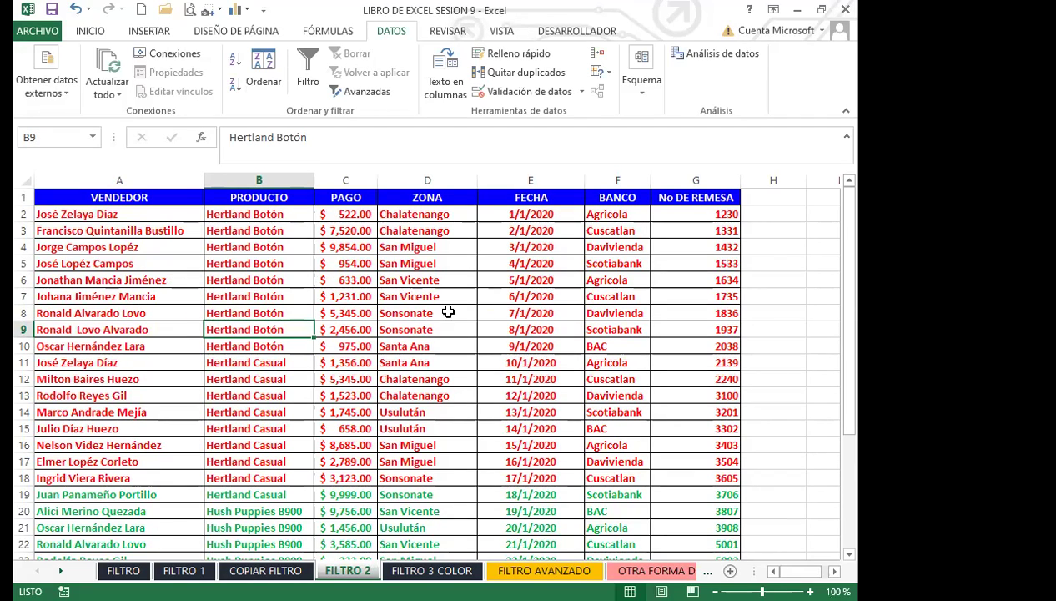
# Step: Turn on filtering for the FILTRO 2 table and check the filter options of the ZONA column
pyautogui.hotkey('ctrl', 'shift', 'l')
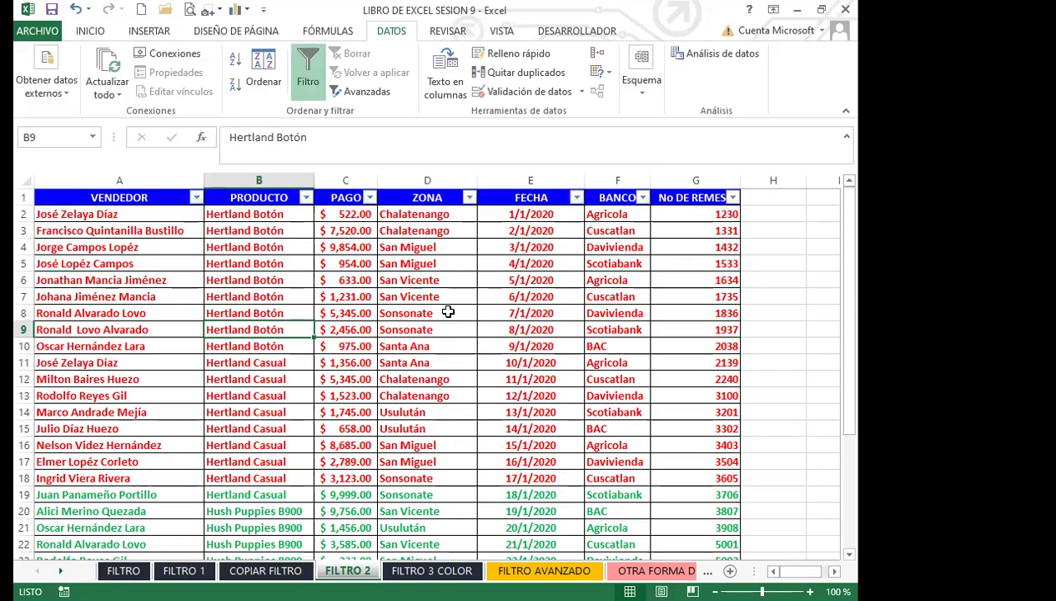
pyautogui.click(471, 203)
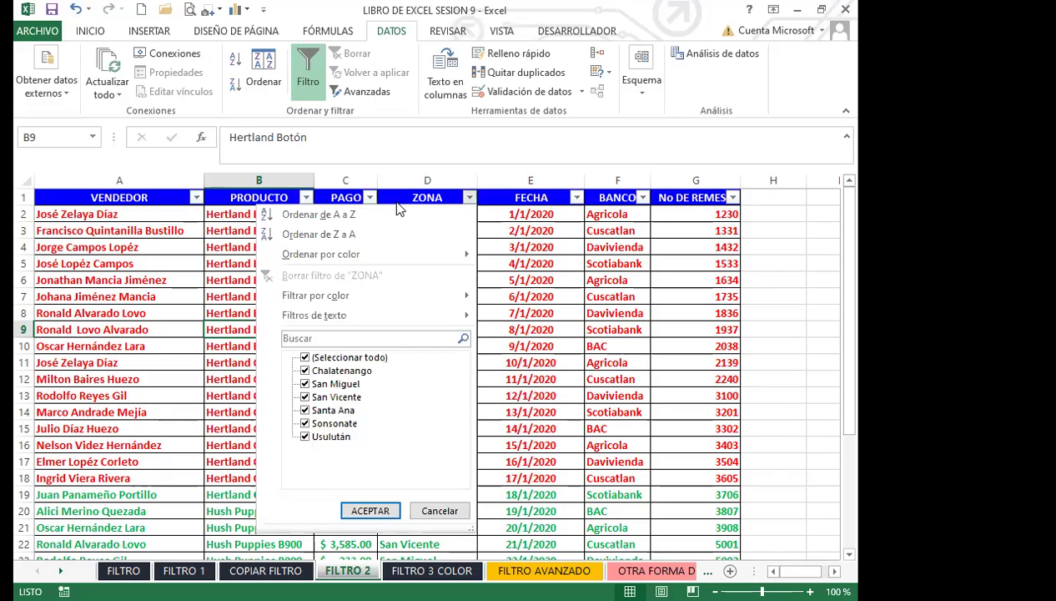
pyautogui.click(261, 200)
pyautogui.click(262, 200)
# Step: Go over the column headers of the filtered table and review the ZONA filter options again
pyautogui.click(410, 199)
pyautogui.click(534, 197)
pyautogui.click(600, 198)
pyautogui.click(250, 199)
pyautogui.click(135, 197)
pyautogui.click(342, 197)
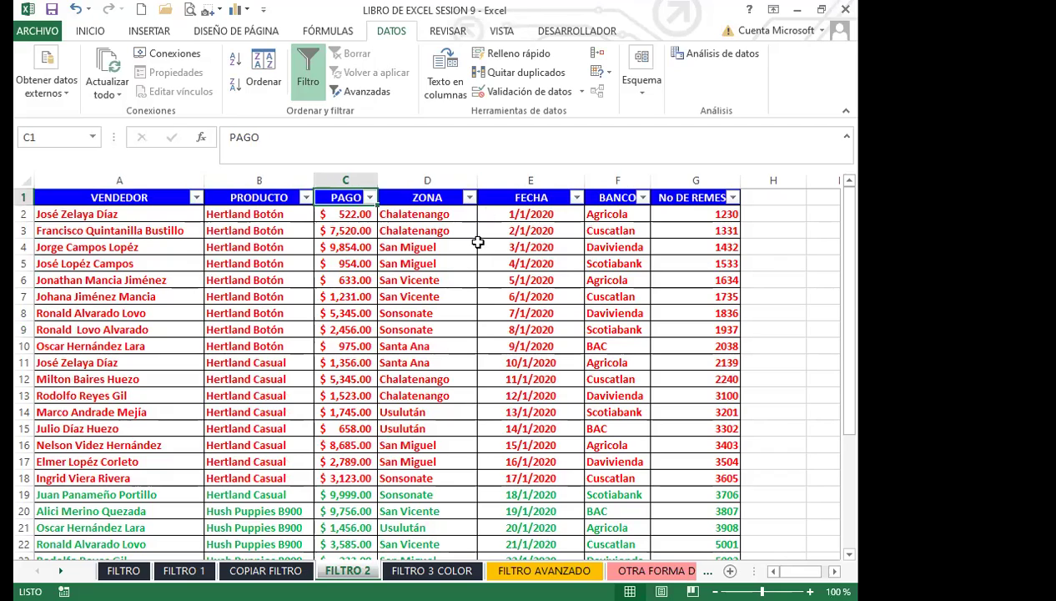
pyautogui.click(423, 199)
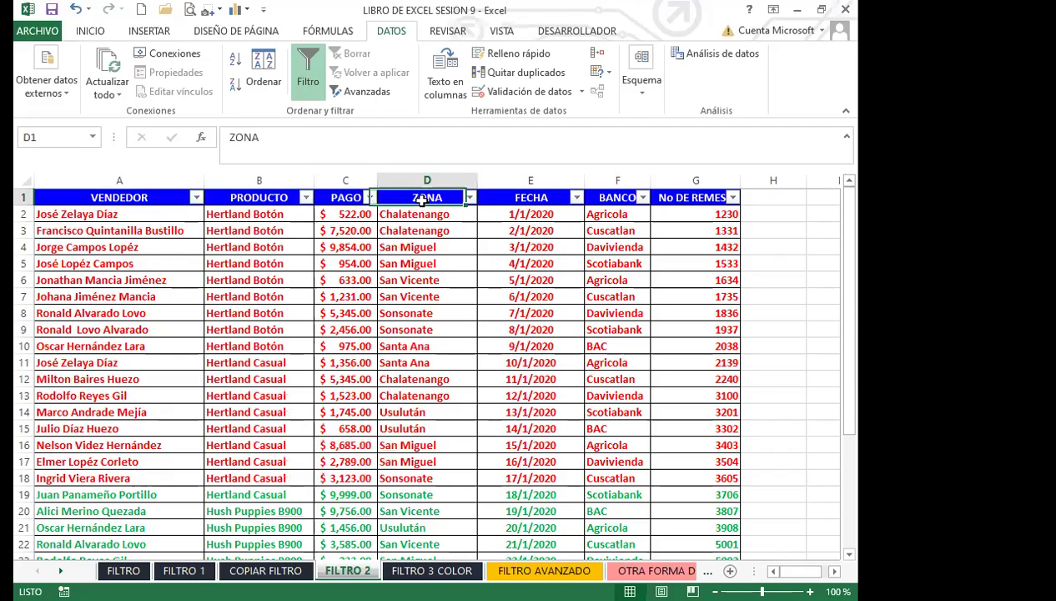
pyautogui.click(470, 198)
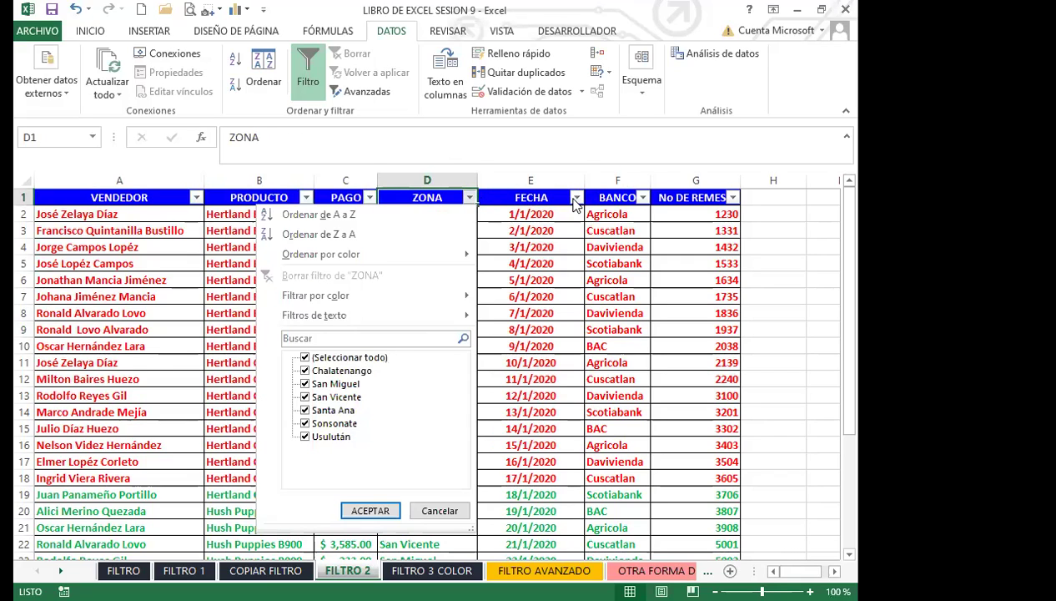
pyautogui.click(574, 203)
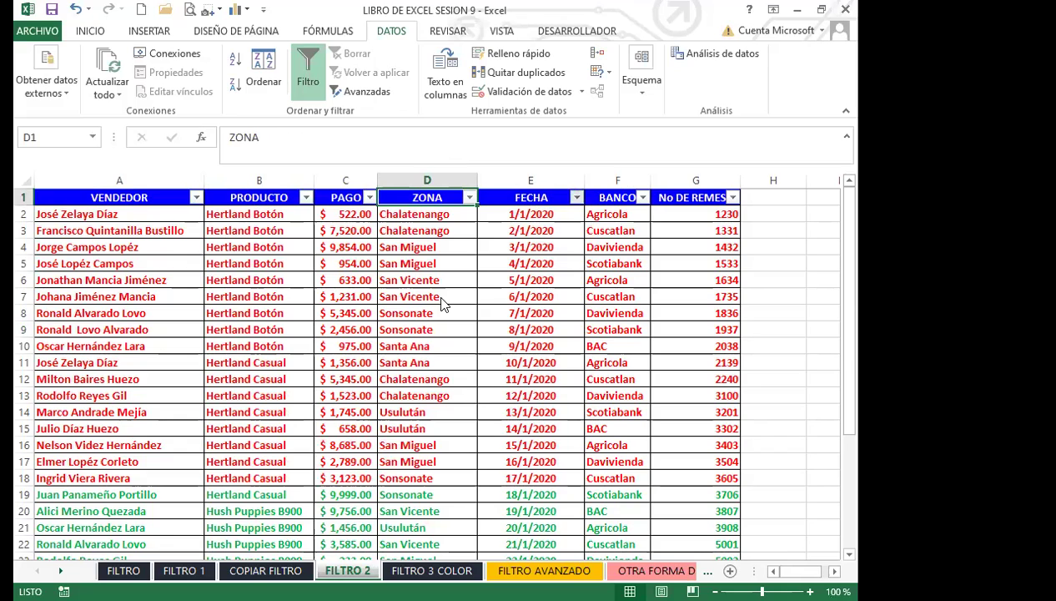
# Step: Look over the PRODUCTO filter options and filter the VENDEDOR column by red font colour
pyautogui.click(306, 198)
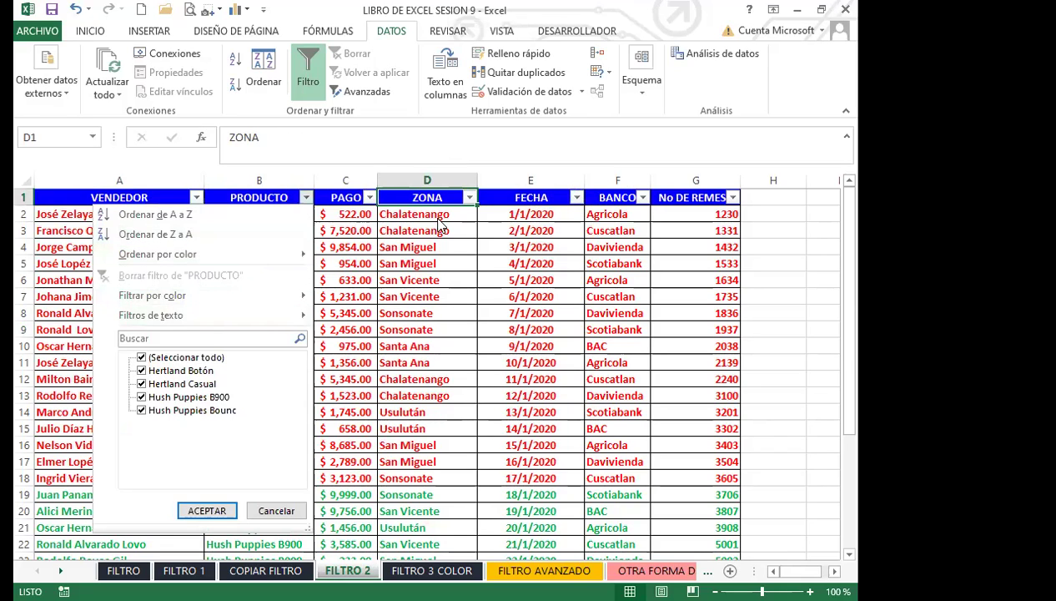
pyautogui.click(128, 196)
pyautogui.click(195, 197)
pyautogui.moveTo(113, 300)
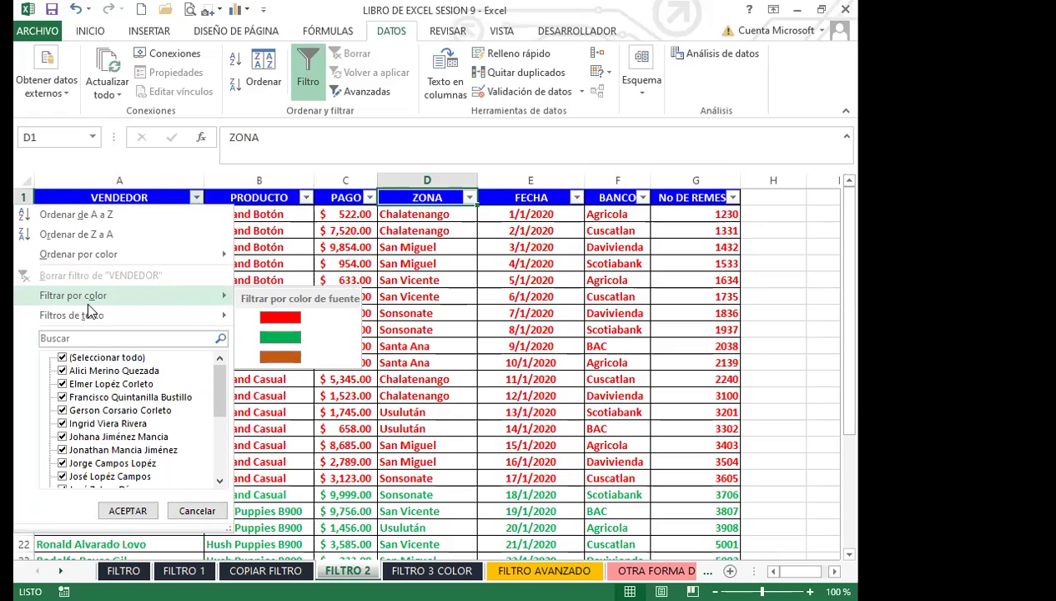
pyautogui.click(284, 318)
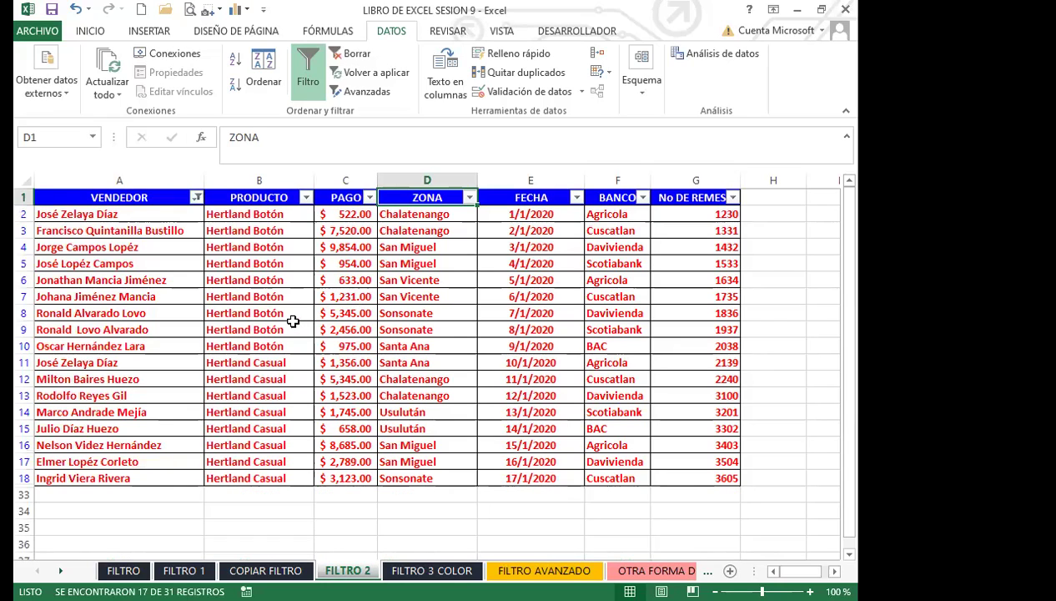
# Step: Change the VENDEDOR font colour filter from red to green
pyautogui.click(196, 197)
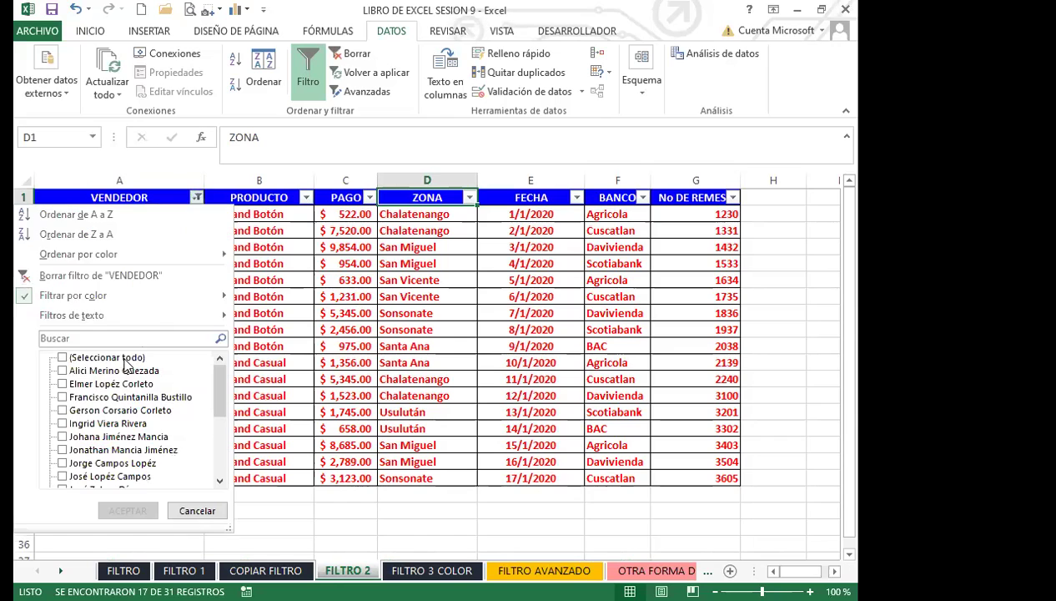
pyautogui.moveTo(221, 296)
pyautogui.click(280, 337)
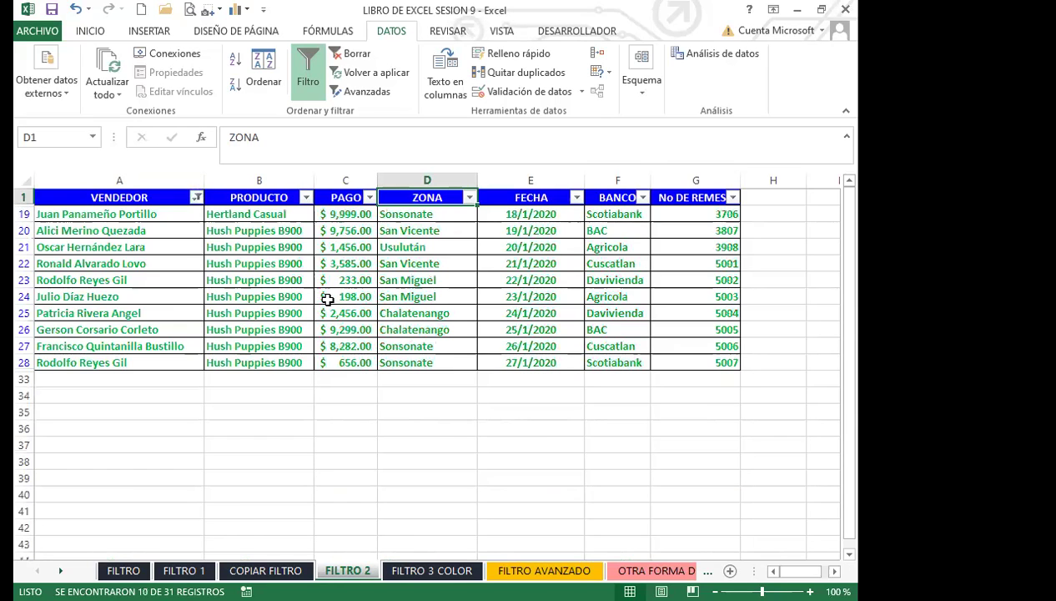
# Step: Check which filter options the PRODUCTO and PAGO columns offer while the VENDEDOR column is filtered by colour
pyautogui.click(305, 198)
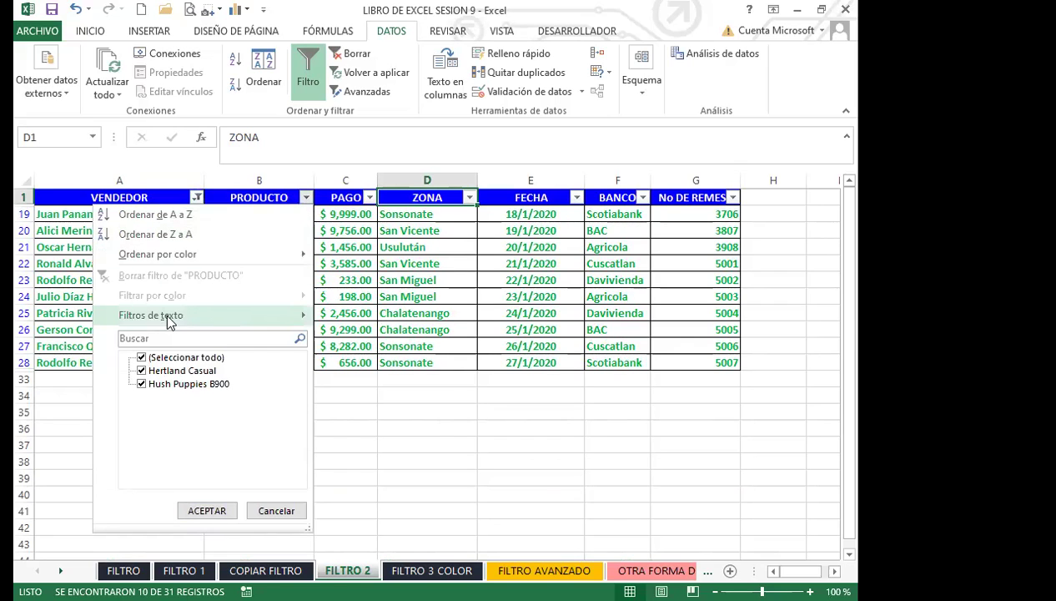
pyautogui.moveTo(169, 321)
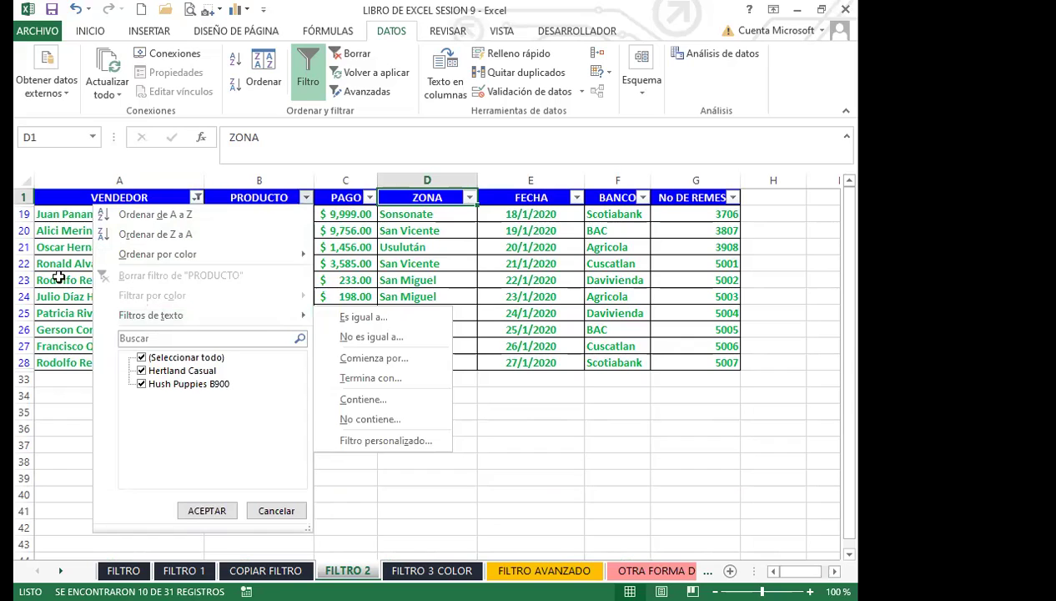
pyautogui.click(164, 197)
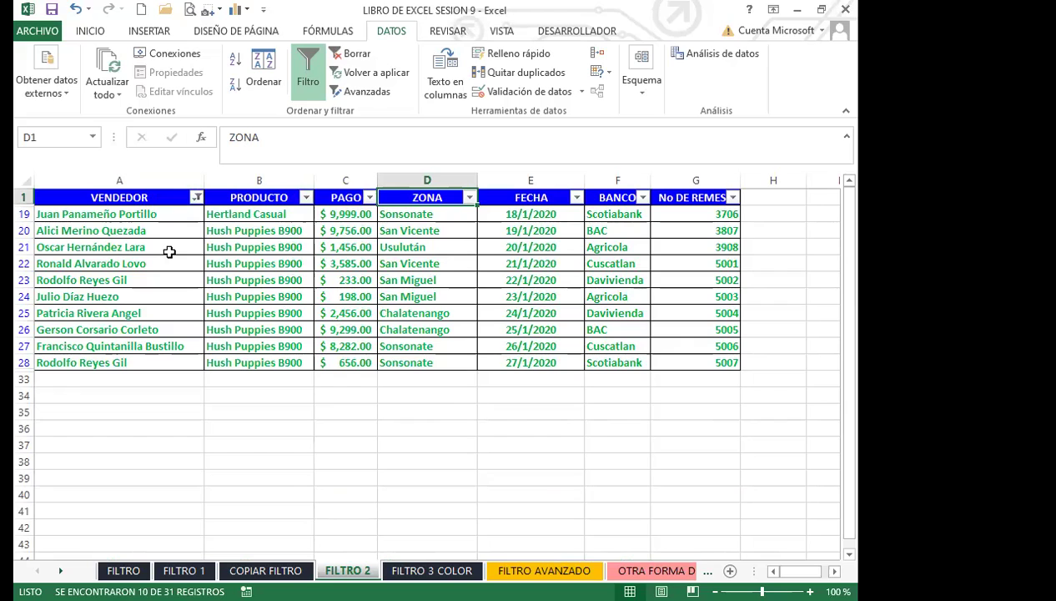
pyautogui.click(362, 202)
pyautogui.click(369, 198)
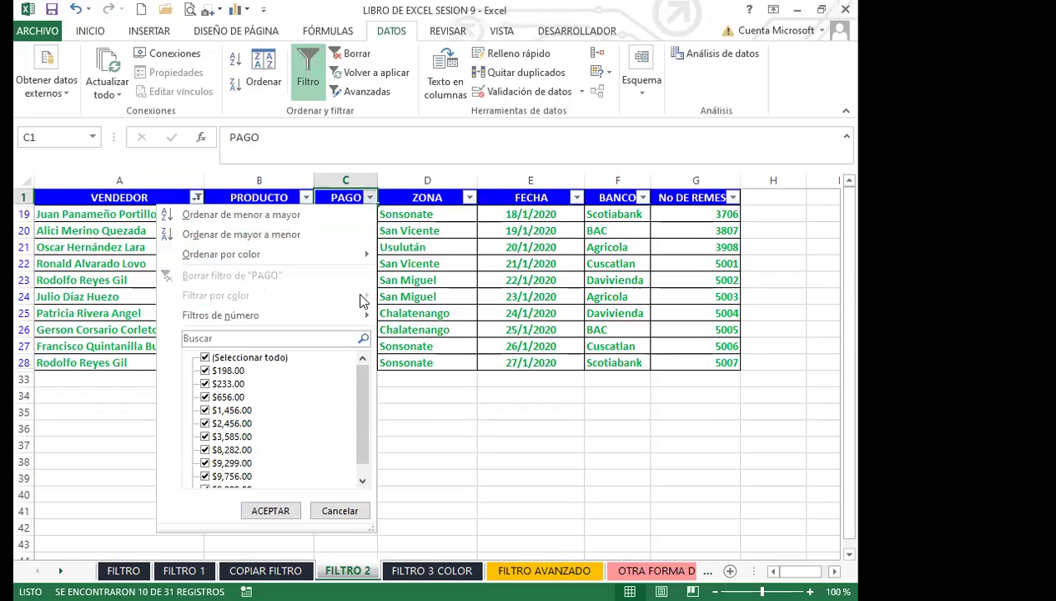
pyautogui.click(270, 510)
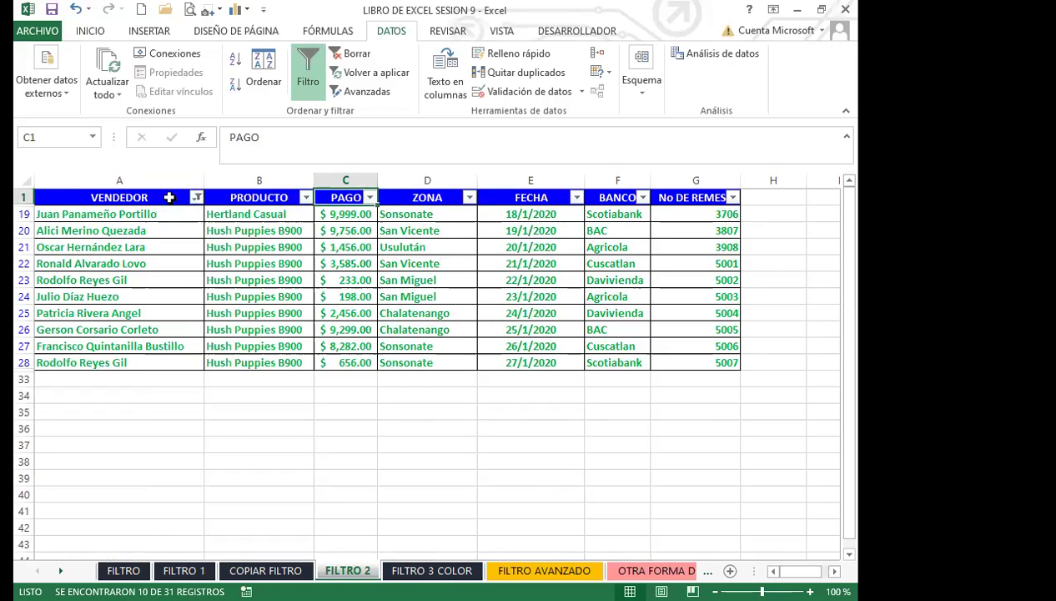
# Step: Filter the VENDEDOR column by orange font colour
pyautogui.click(164, 200)
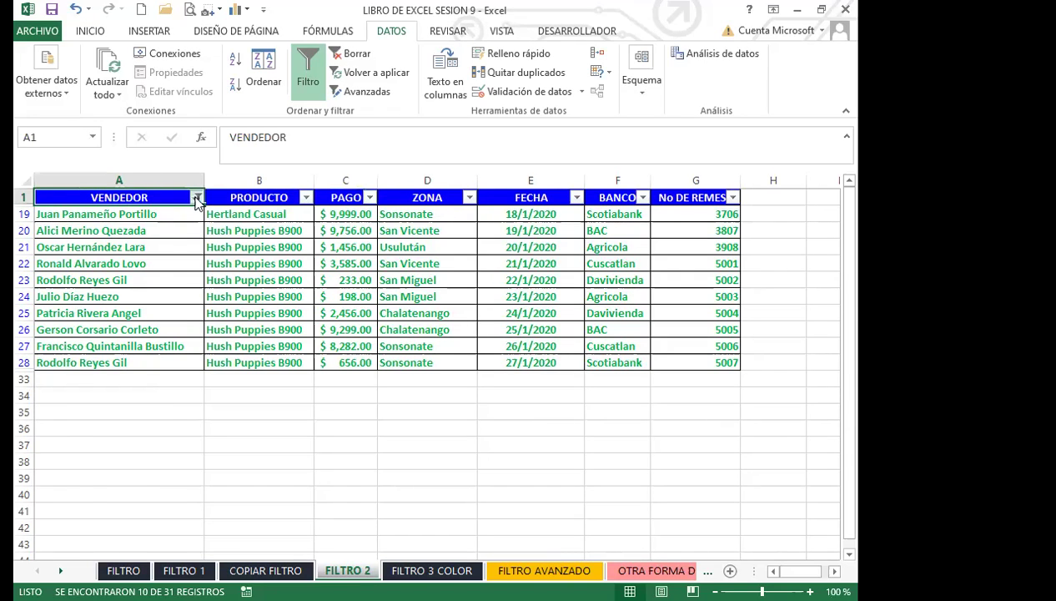
pyautogui.click(197, 200)
pyautogui.click(208, 298)
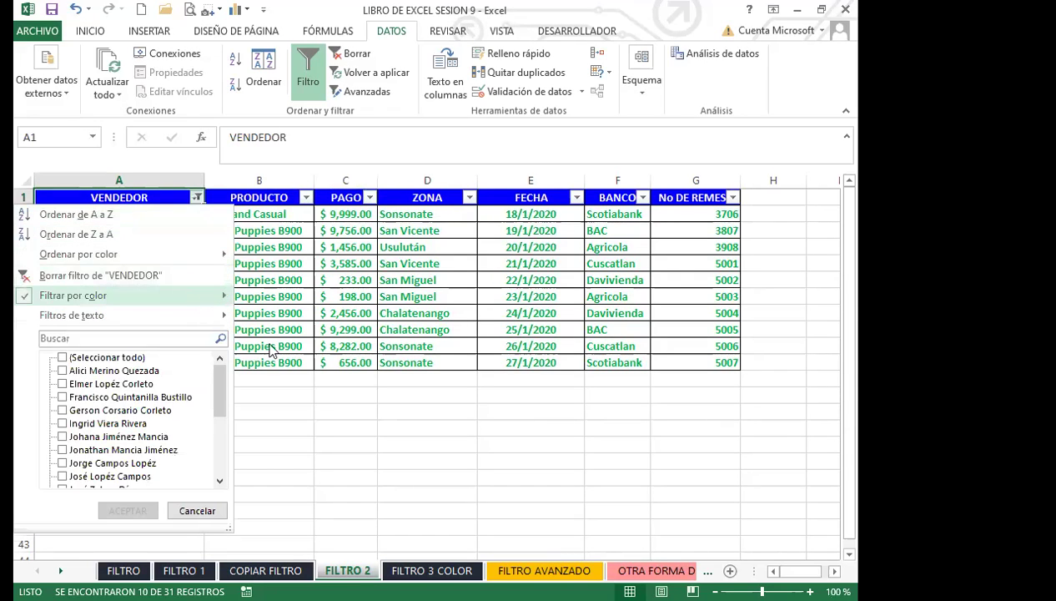
pyautogui.click(279, 357)
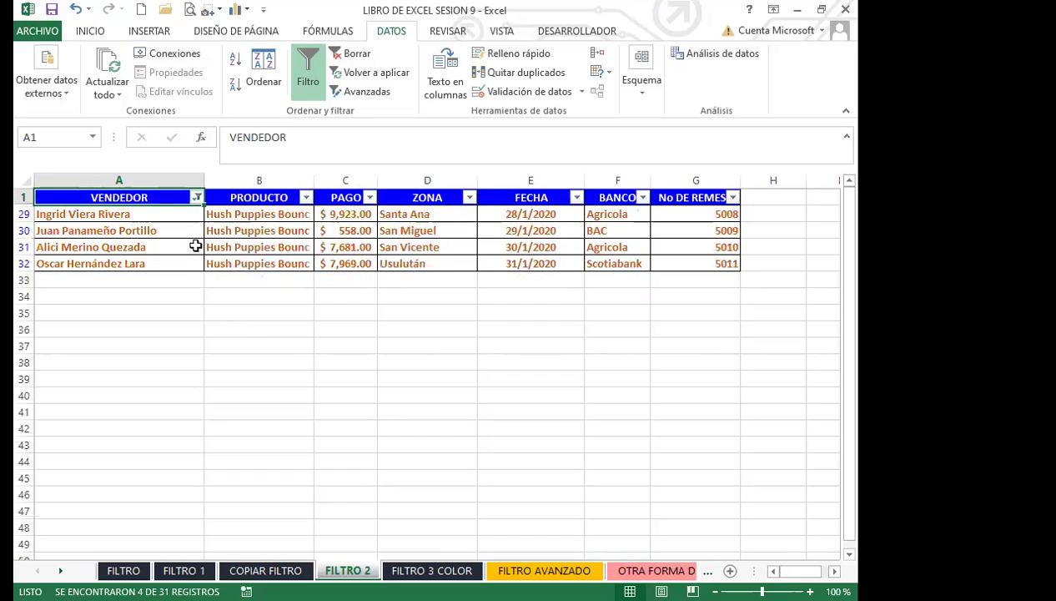
# Step: Switch the VENDEDOR font colour filter from orange to red, and from red to green
pyautogui.click(197, 196)
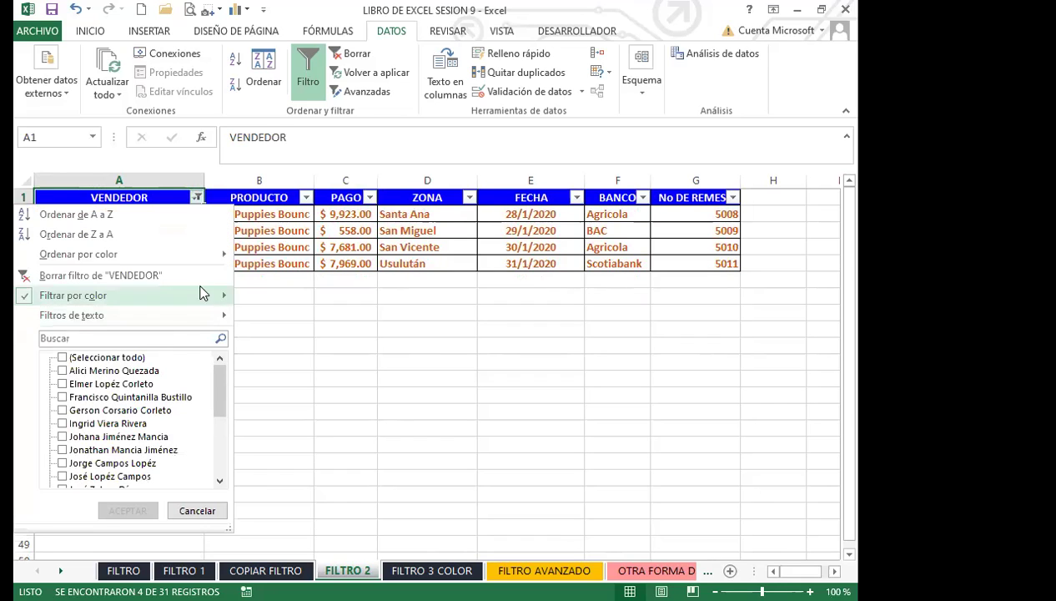
pyautogui.click(207, 297)
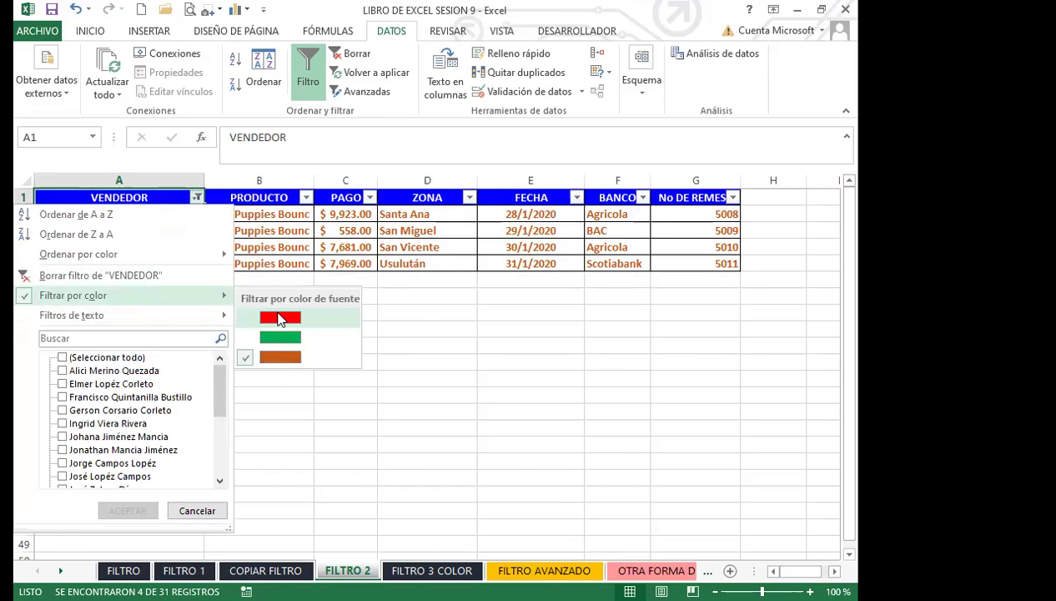
pyautogui.click(280, 318)
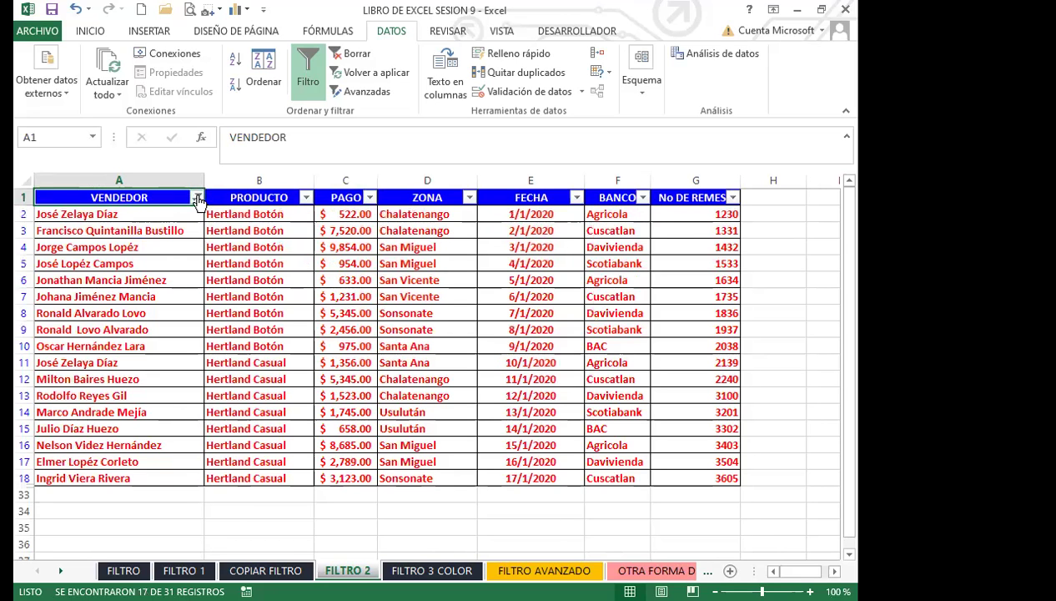
pyautogui.click(197, 198)
pyautogui.moveTo(230, 298)
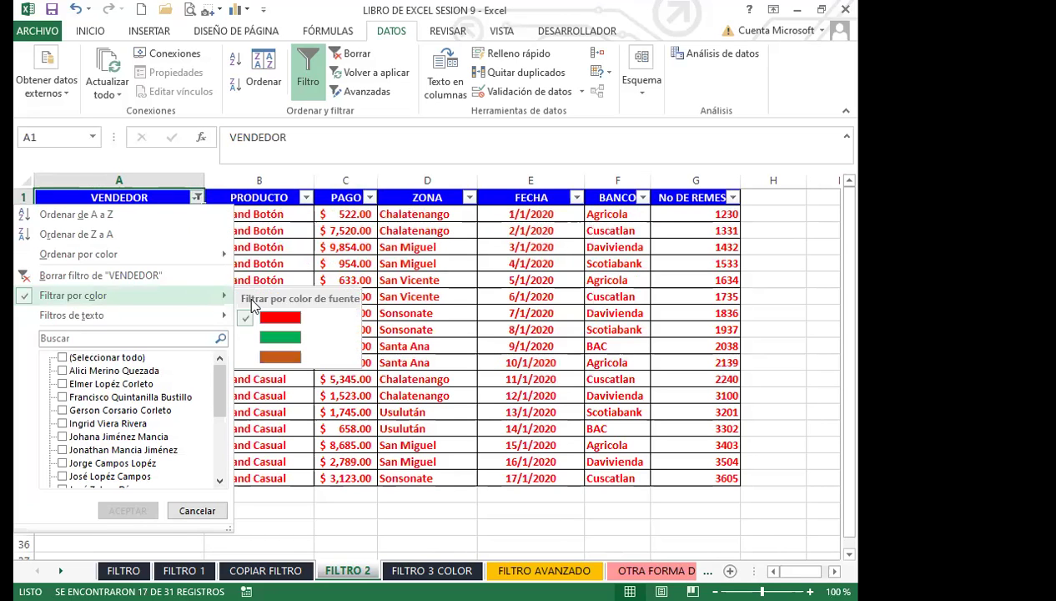
pyautogui.click(284, 338)
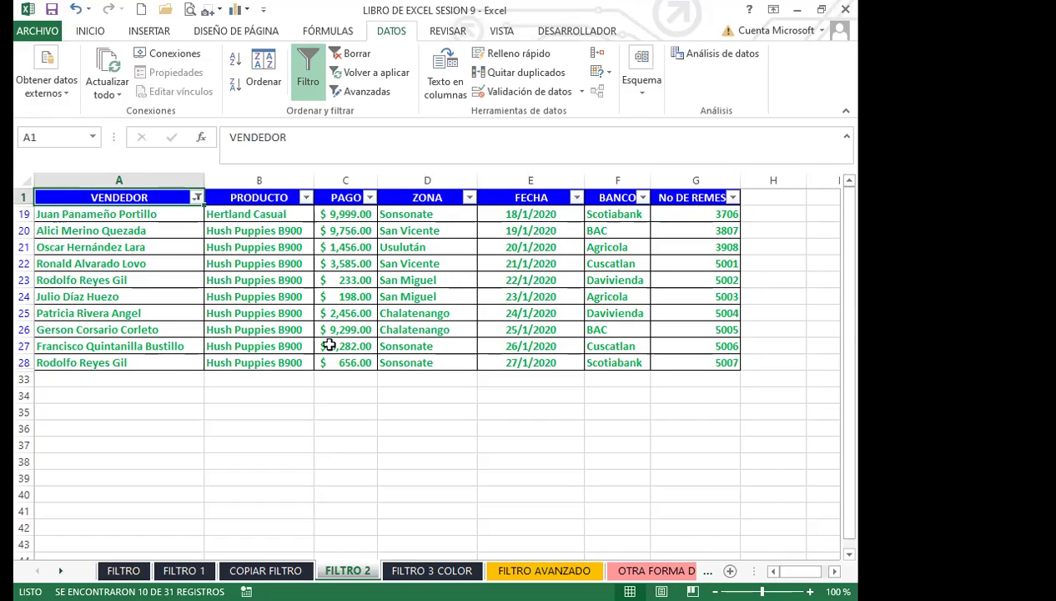
# Step: Filter the VENDEDOR column by red font colour again and select the Davivienda cell in row 8
pyautogui.click(196, 196)
pyautogui.moveTo(220, 367)
pyautogui.mouseDown()
pyautogui.moveTo(221, 476)
pyautogui.moveTo(226, 363)
pyautogui.mouseUp()
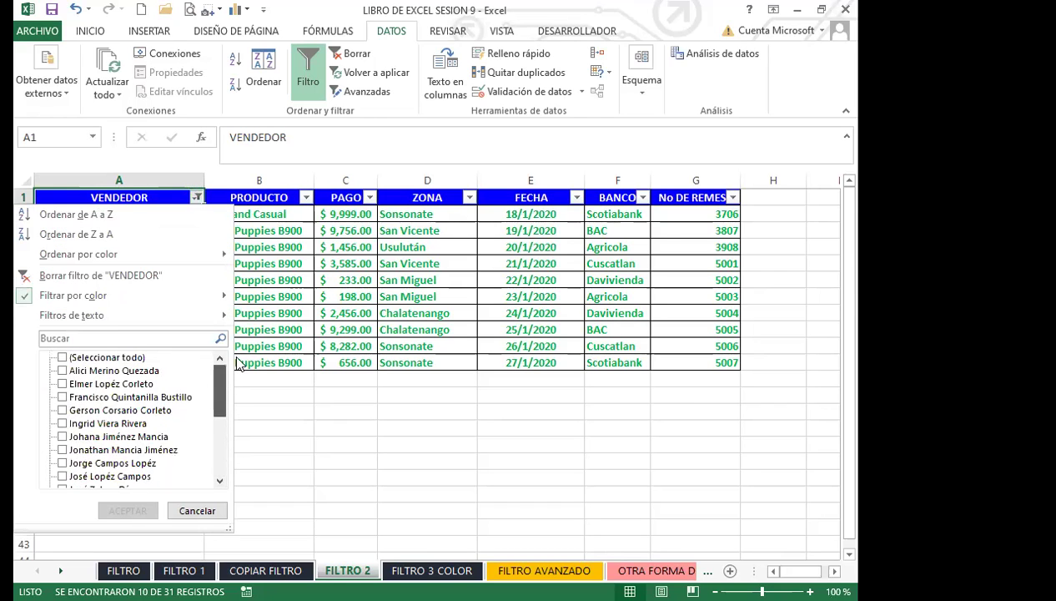
pyautogui.press('Escape')
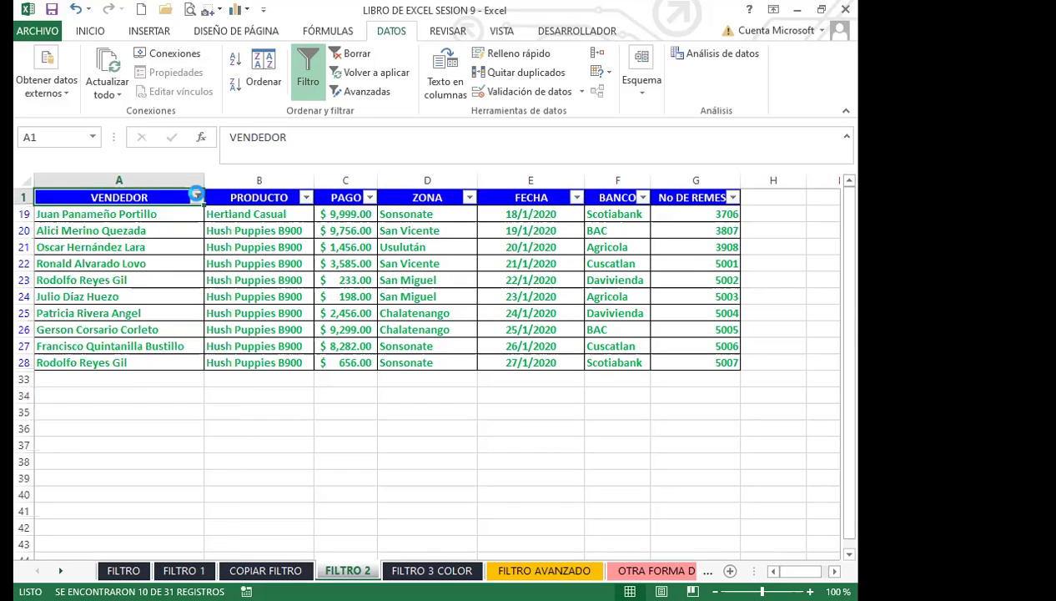
pyautogui.click(196, 197)
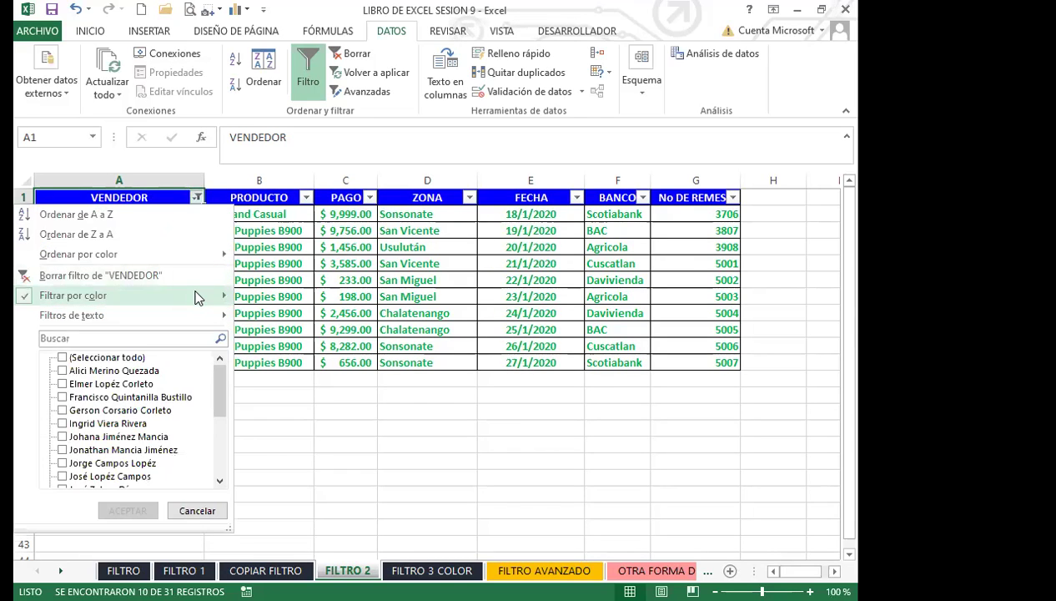
pyautogui.moveTo(198, 298)
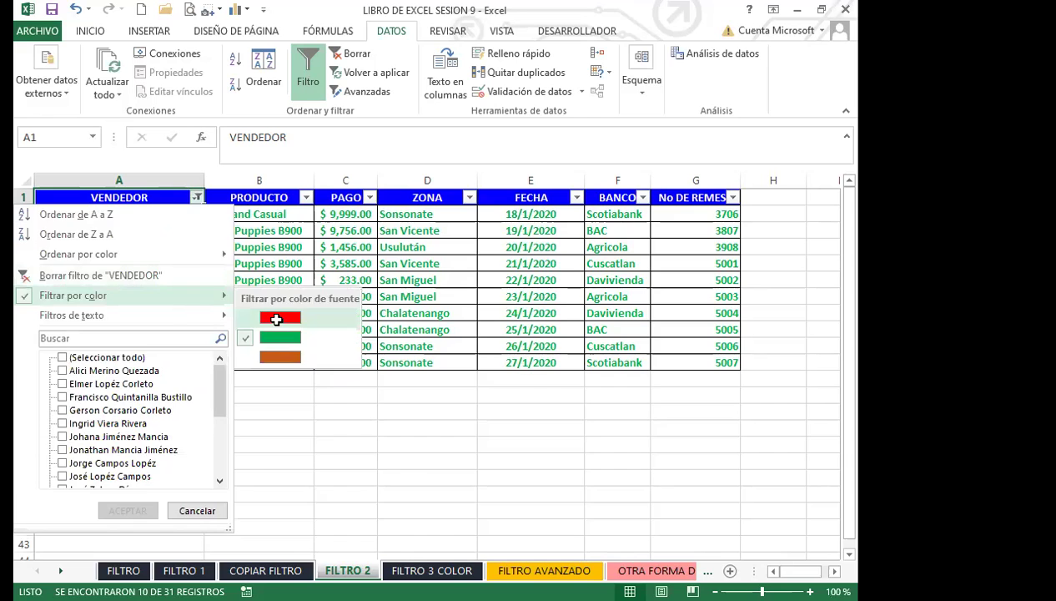
pyautogui.click(276, 318)
pyautogui.click(631, 313)
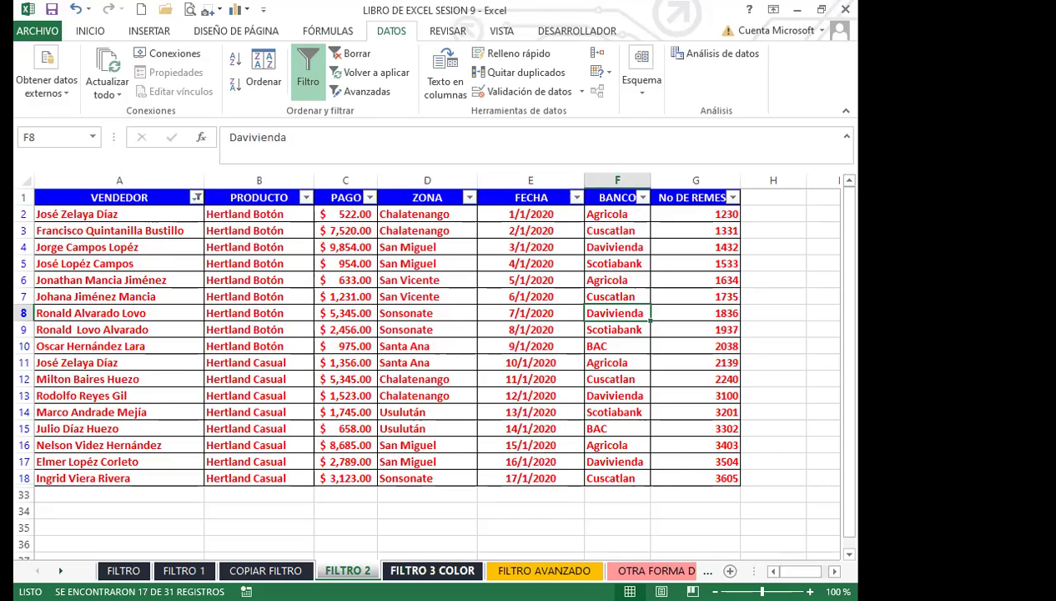
# Step: View the colour-filled records in the FILTRO 3 COLOR sheet and return to the FILTRO 2 sheet
pyautogui.click(432, 571)
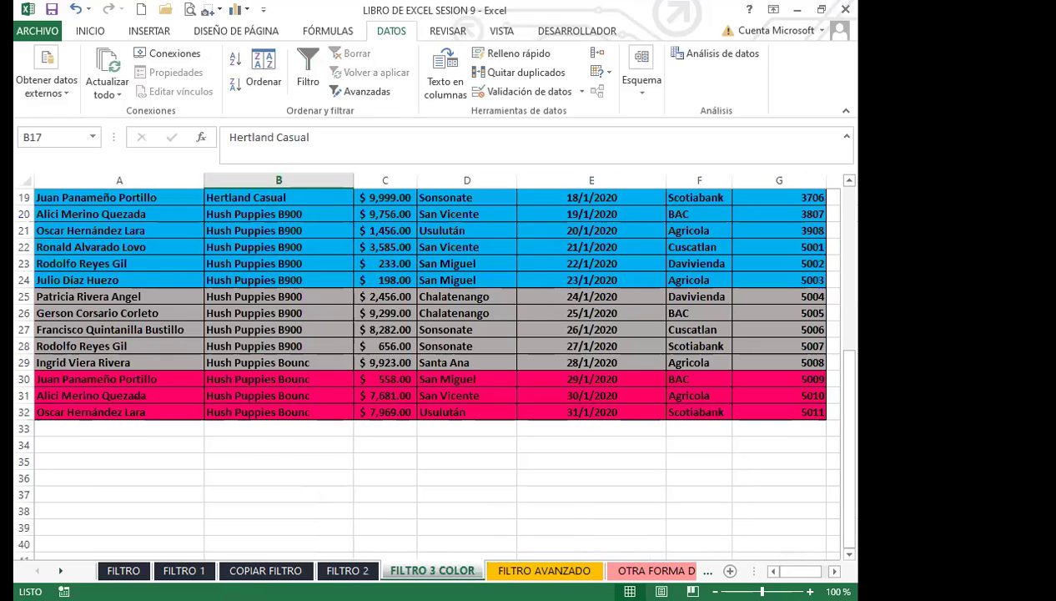
pyautogui.click(347, 571)
pyautogui.click(417, 345)
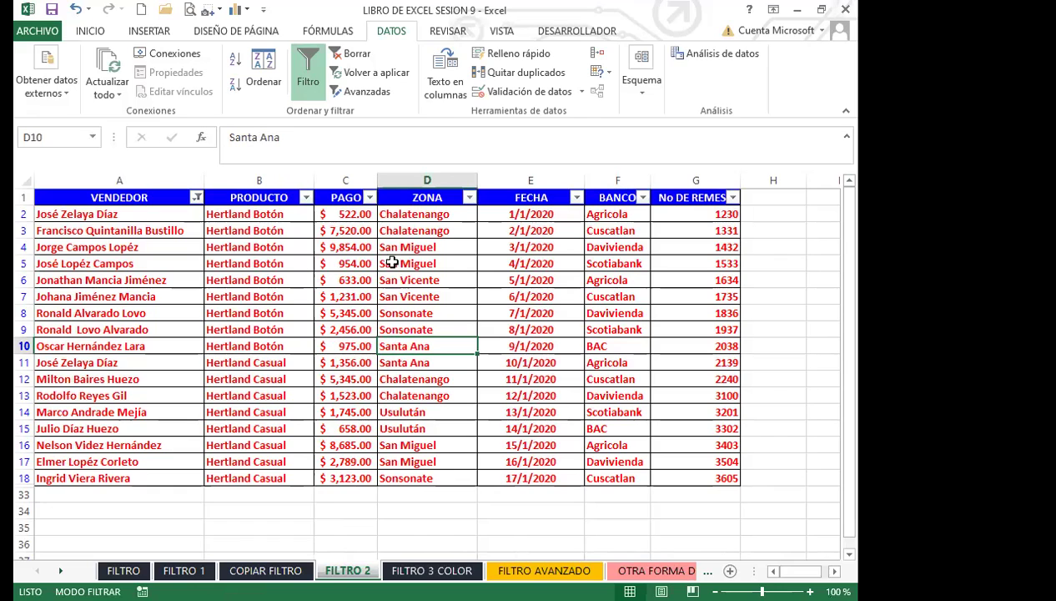
# Step: Open the FILTRO 3 COLOR sheet and select the PRODUCTO cell in row 8
pyautogui.click(427, 244)
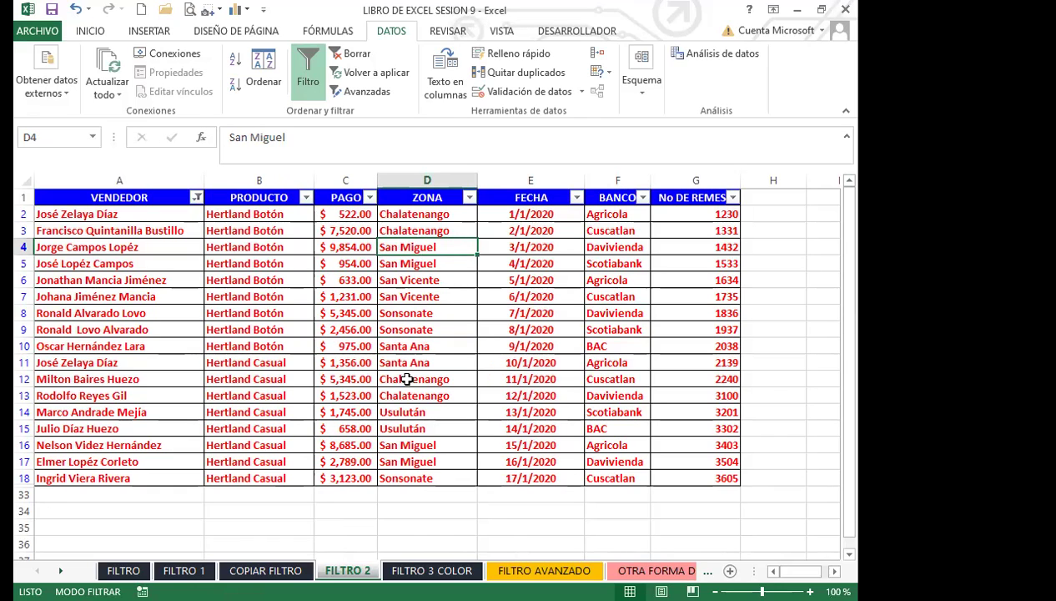
pyautogui.click(431, 571)
pyautogui.click(337, 345)
pyautogui.scroll(6, 306, 363)
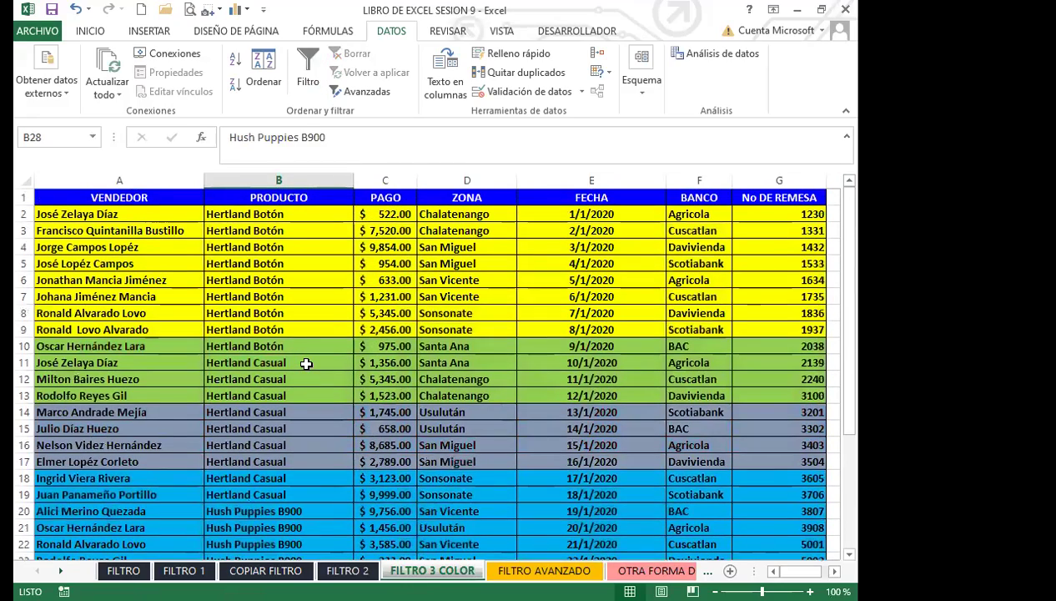
pyautogui.click(281, 314)
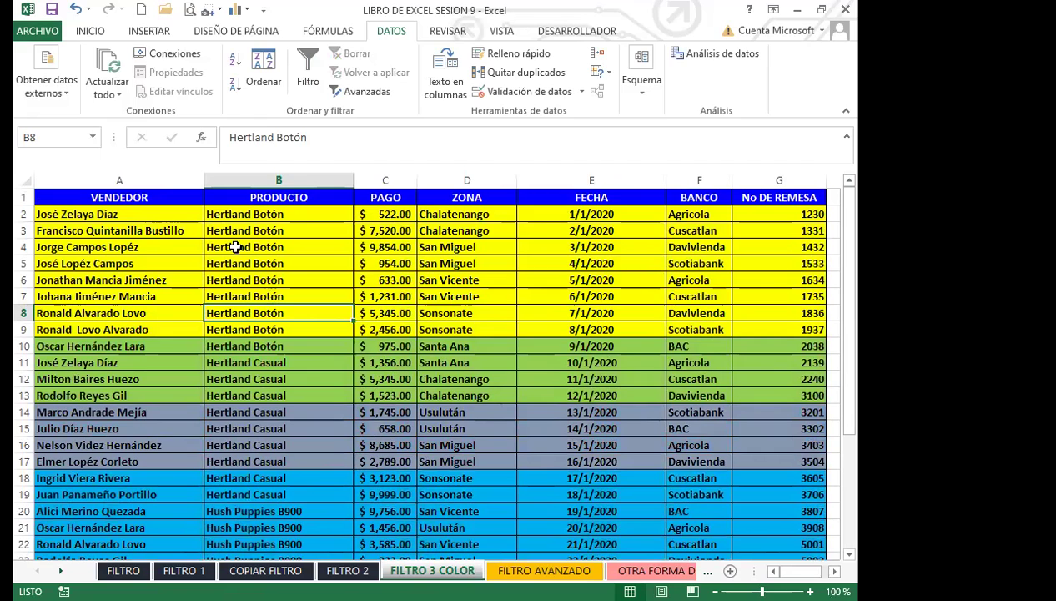
# Step: Examine the yellow, green, blue-grey and blue record groups by selecting rows within the table
pyautogui.moveTo(73, 211); pyautogui.dragTo(769, 330)
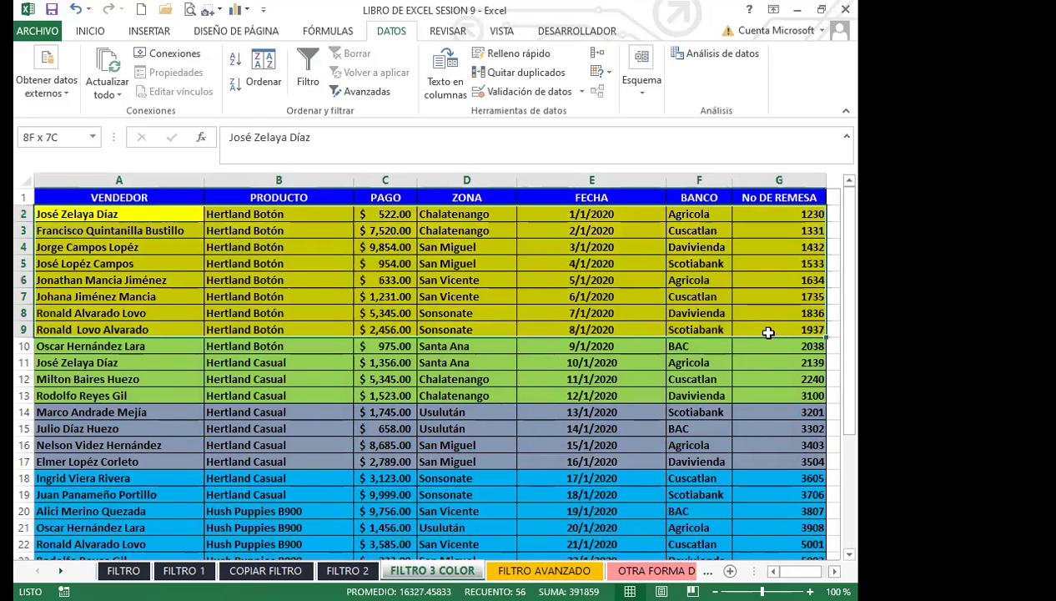
pyautogui.click(237, 290)
pyautogui.moveTo(117, 214); pyautogui.dragTo(771, 330)
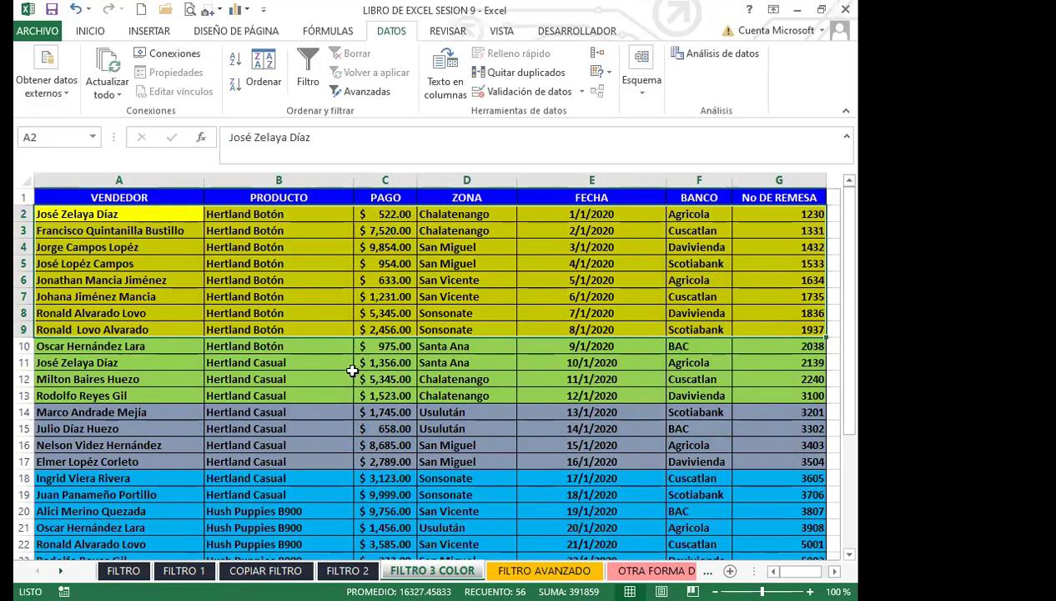
pyautogui.moveTo(136, 348); pyautogui.dragTo(778, 368)
pyautogui.moveTo(158, 462); pyautogui.dragTo(826, 494)
pyautogui.moveTo(173, 508); pyautogui.dragTo(801, 544)
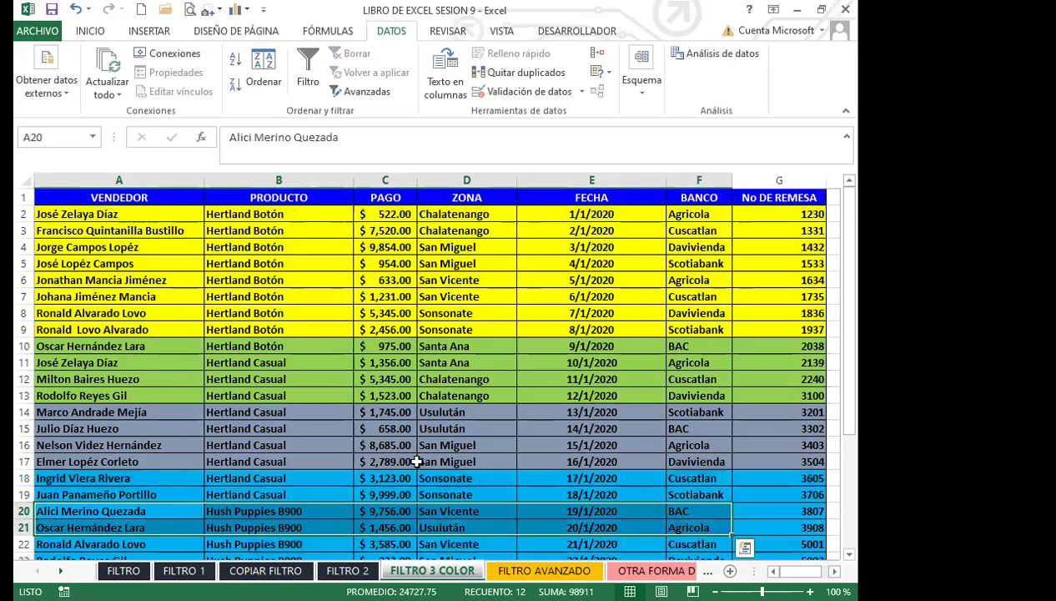
pyautogui.click(328, 405)
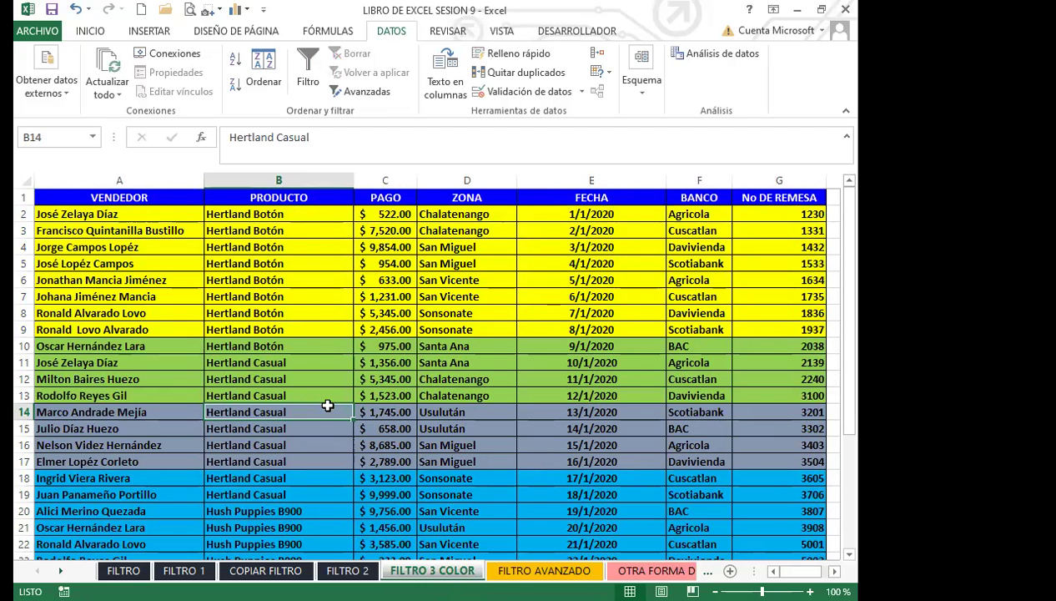
# Step: Turn on filters for the header row and filter the PRODUCTO column by grey cell colour
pyautogui.click(329, 199)
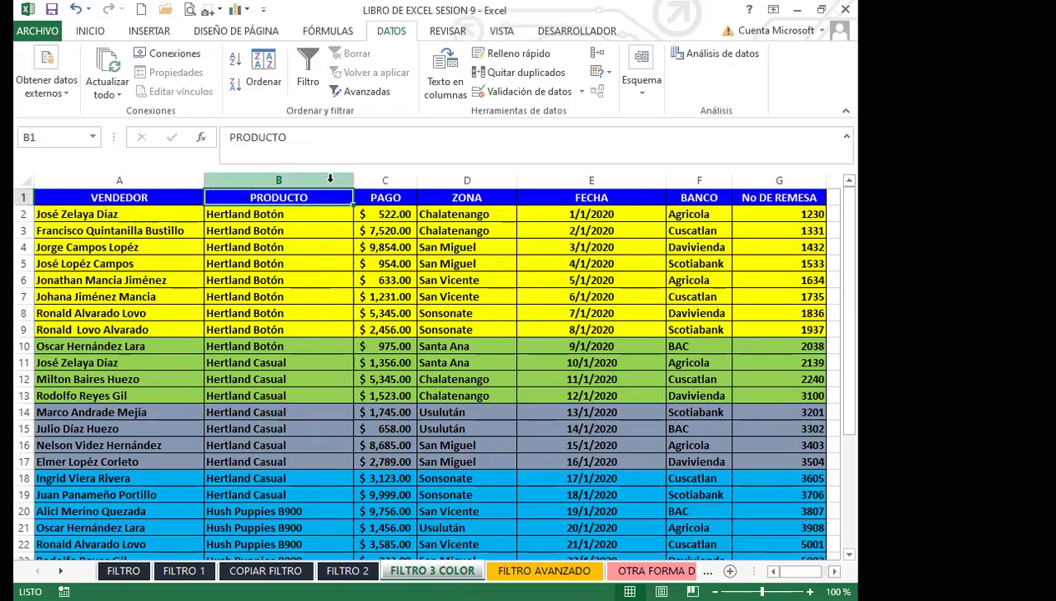
pyautogui.hotkey('ctrl', 'shift', 'l')
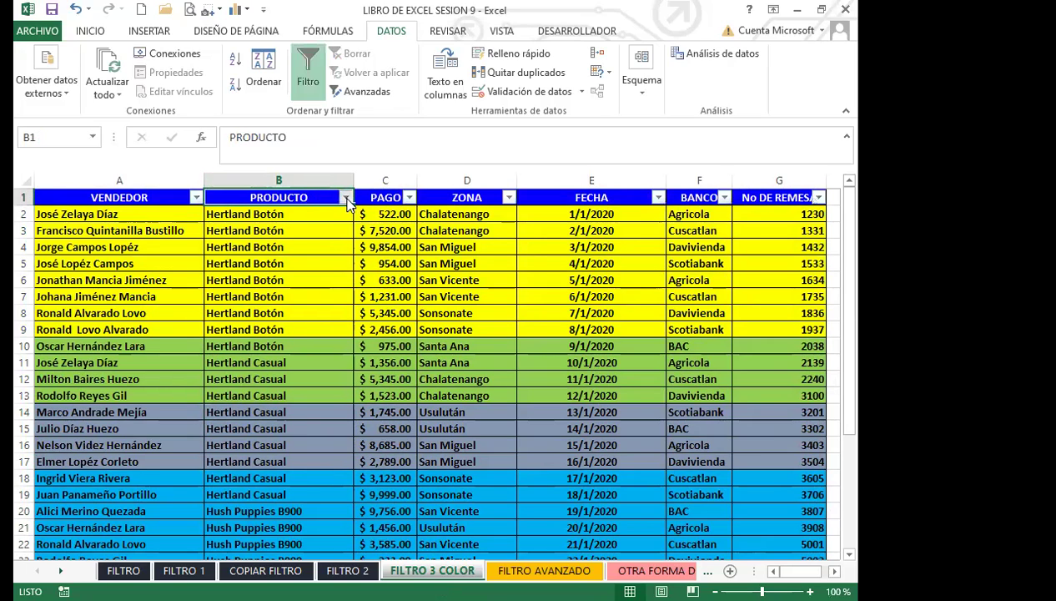
pyautogui.click(346, 198)
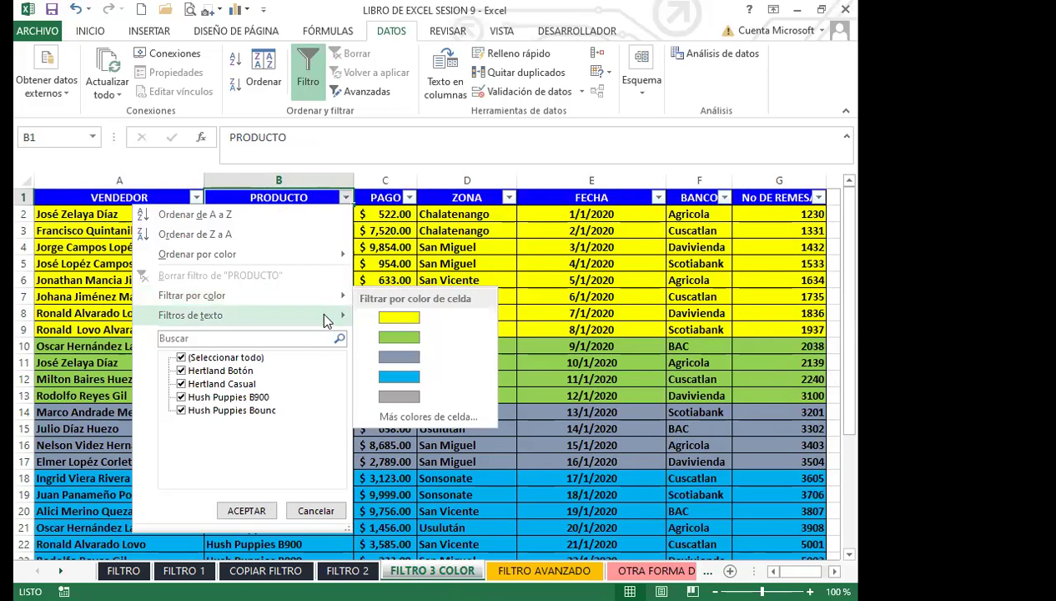
pyautogui.moveTo(326, 321)
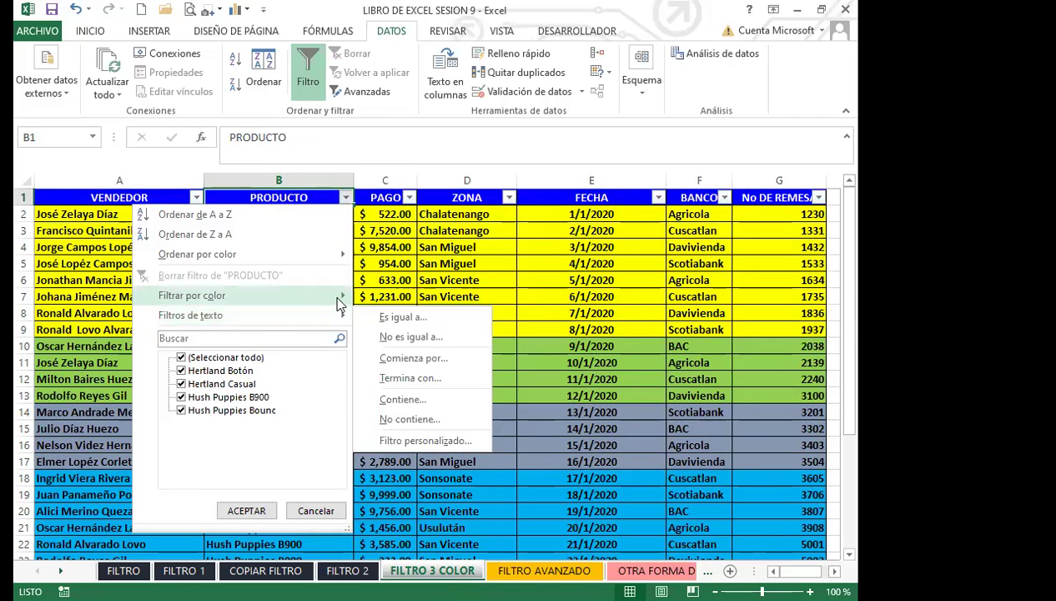
pyautogui.moveTo(338, 304)
pyautogui.click(394, 395)
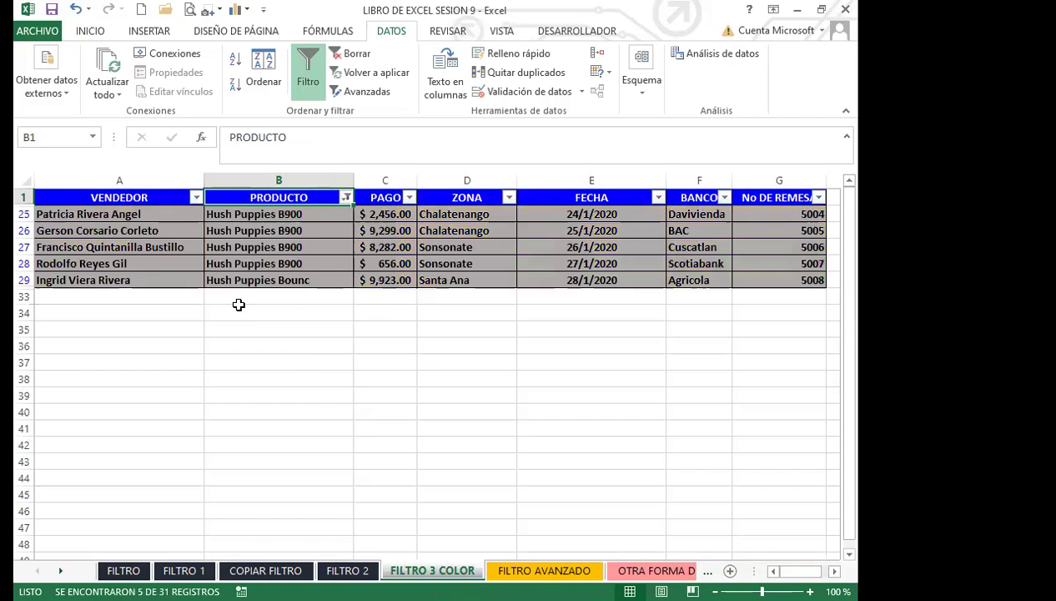
# Step: Switch the PRODUCTO cell colour filter from grey to yellow
pyautogui.click(345, 198)
pyautogui.moveTo(327, 304)
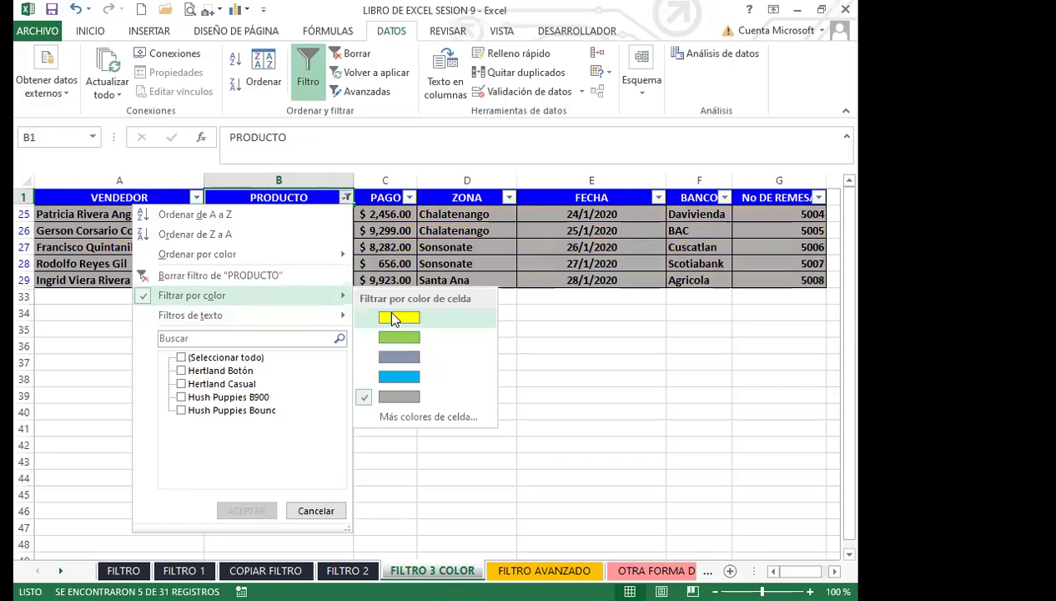
pyautogui.click(392, 315)
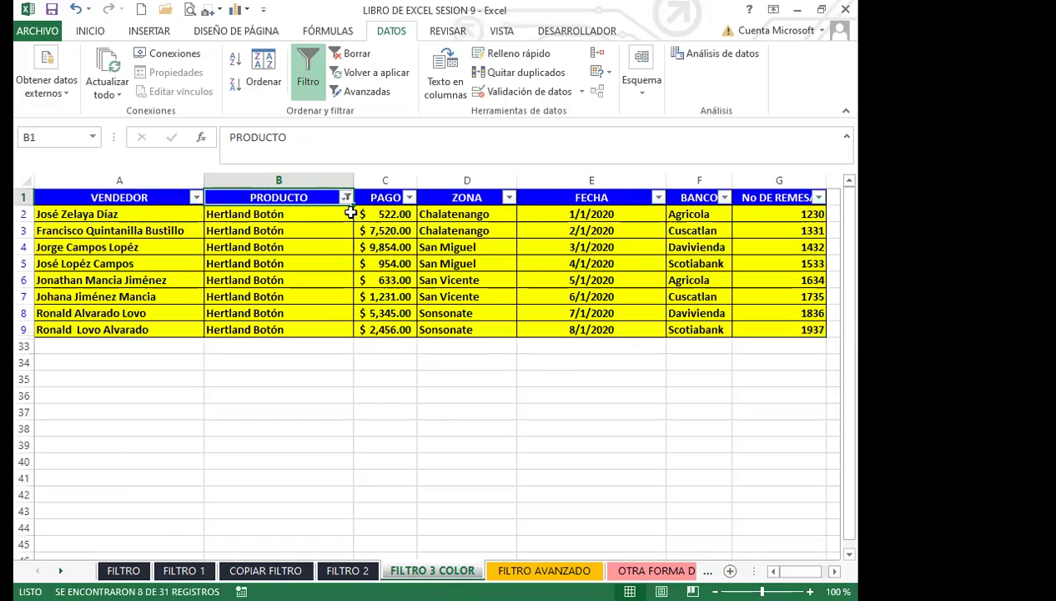
# Step: Switch the PRODUCTO cell colour filter from yellow to blue, and turn off the table's filters
pyautogui.click(410, 198)
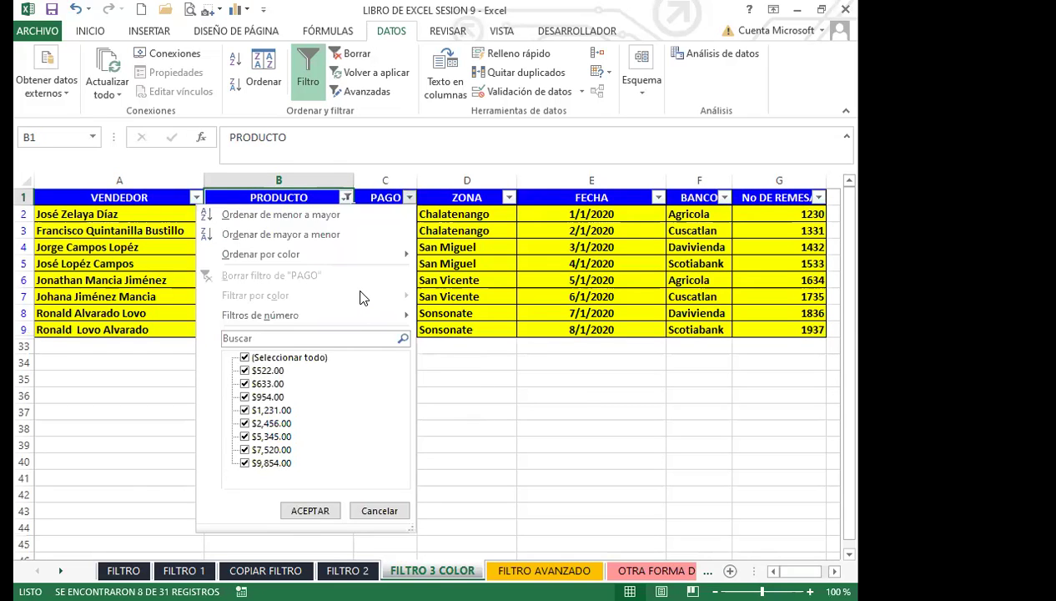
pyautogui.click(346, 197)
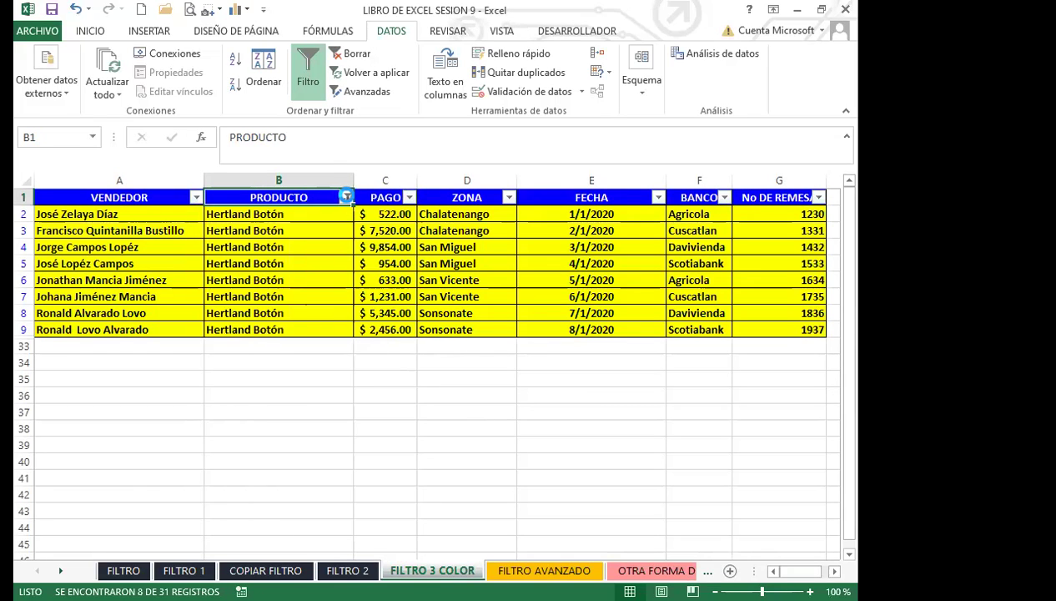
pyautogui.click(346, 197)
pyautogui.moveTo(337, 297)
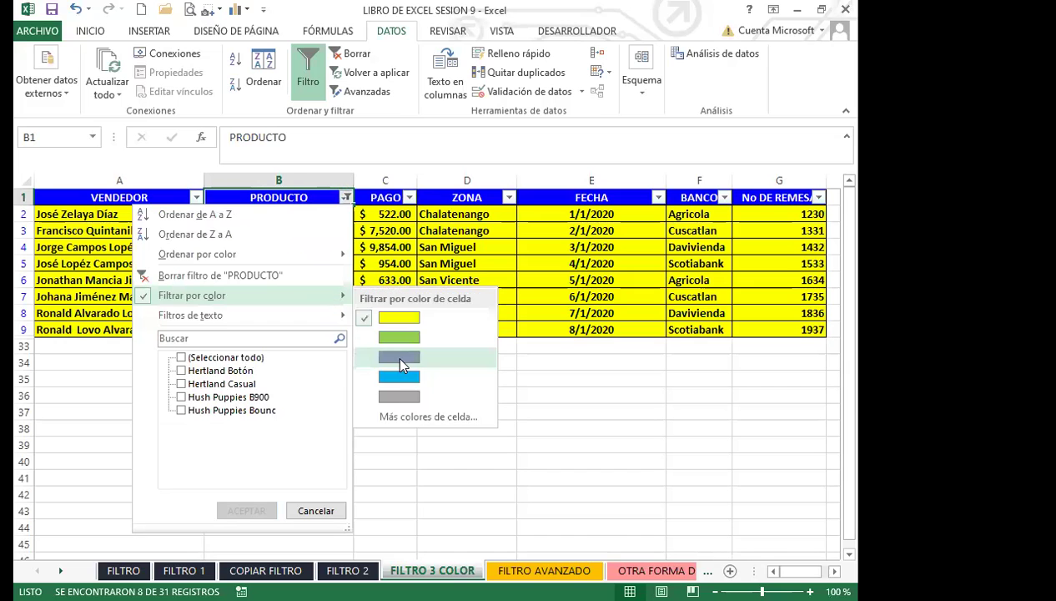
pyautogui.click(399, 373)
pyautogui.click(308, 71)
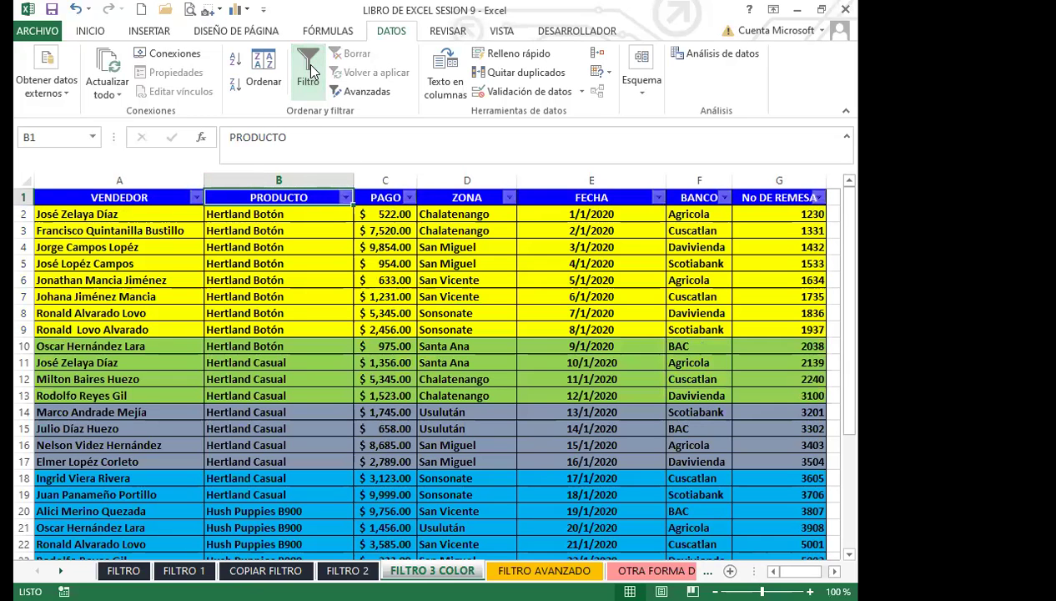
# Step: Select rows 1 to 17 and look over the remaining colour groups below them
pyautogui.click(182, 427)
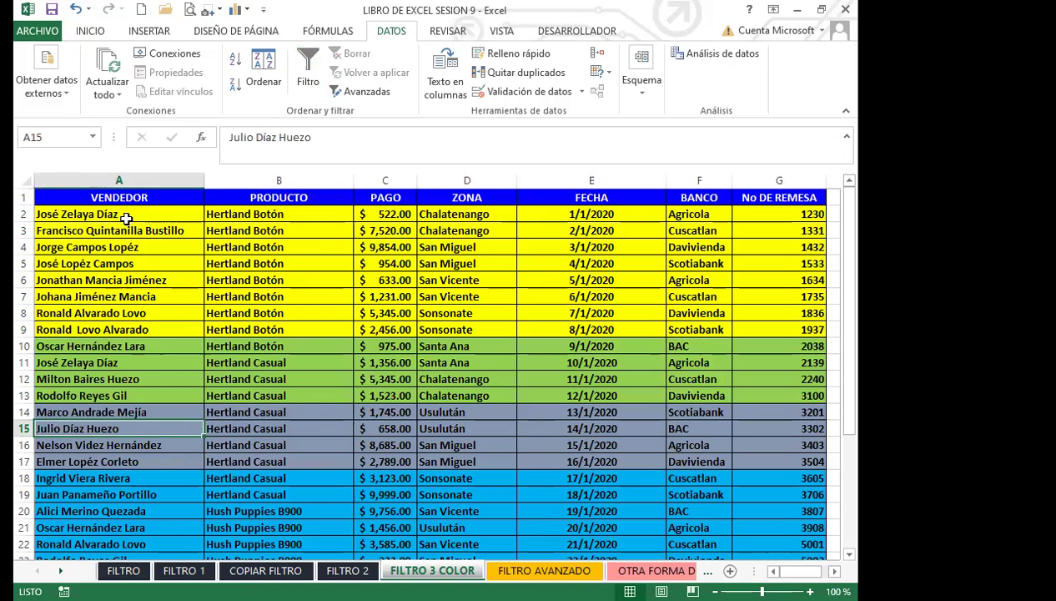
pyautogui.click(23, 197)
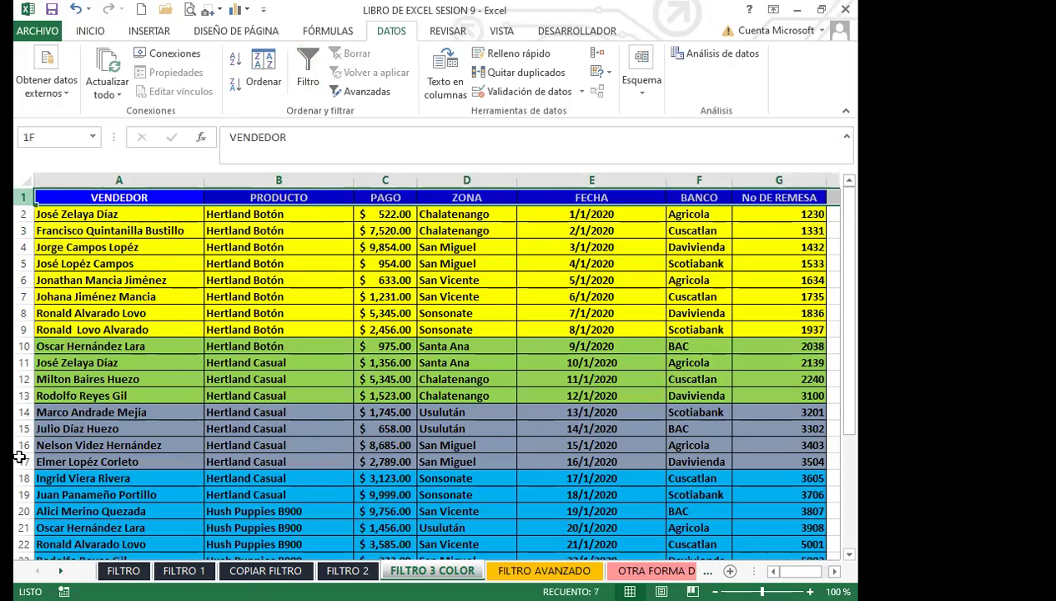
pyautogui.hotkey('ctrl', 'a')
pyautogui.scroll(-5, 296, 465)
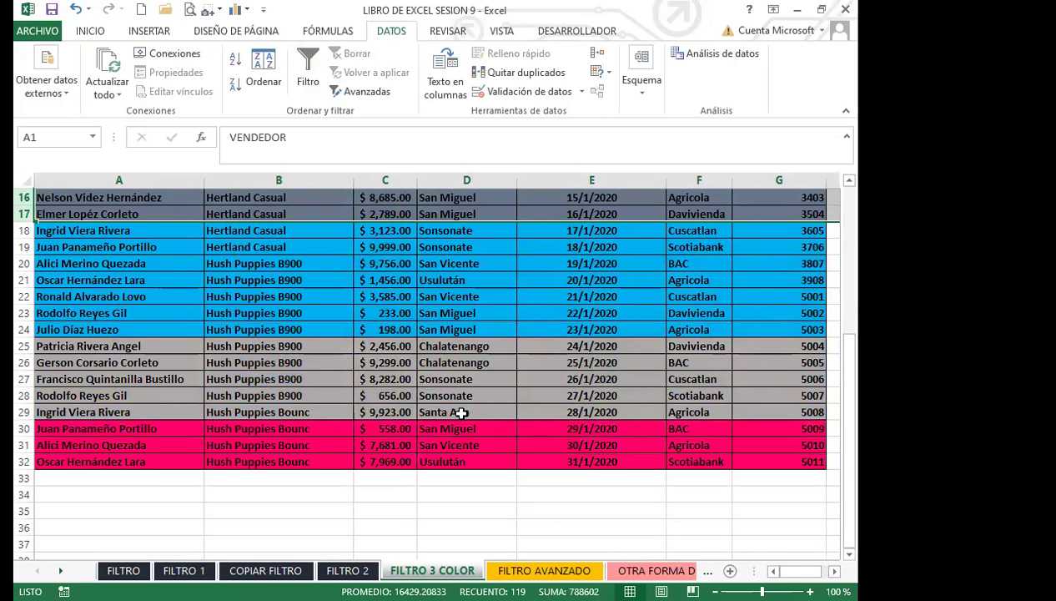
pyautogui.scroll(2, 476, 431)
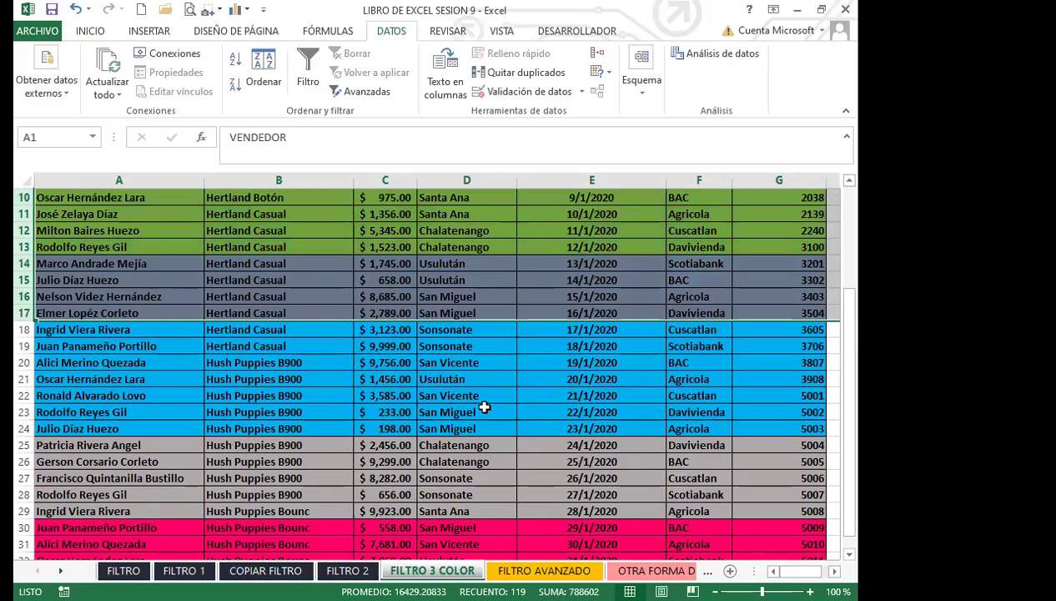
# Step: Highlight the blue records in rows 18 to 21 and examine the pink records at the table's end
pyautogui.moveTo(59, 328); pyautogui.dragTo(776, 379)
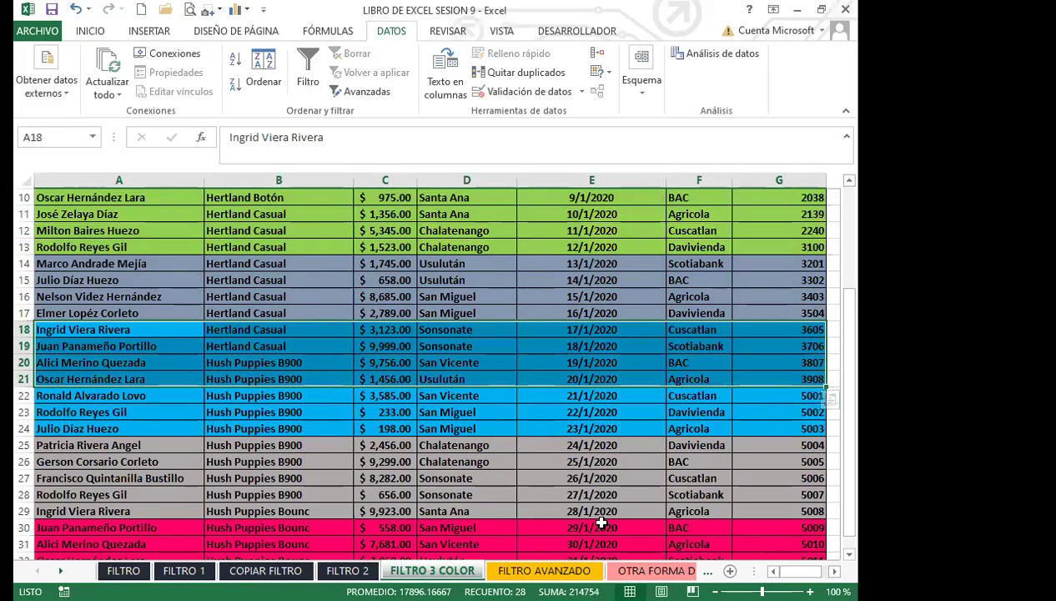
pyautogui.click(171, 328)
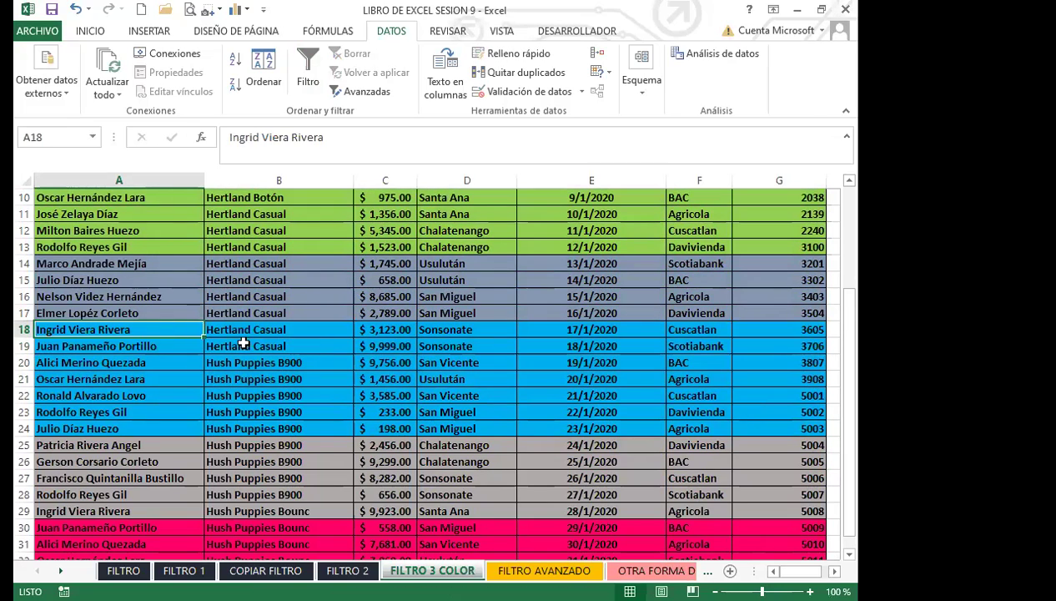
pyautogui.click(461, 526)
pyautogui.scroll(3, 480, 451)
pyautogui.scroll(-3, 471, 463)
pyautogui.scroll(3, 434, 255)
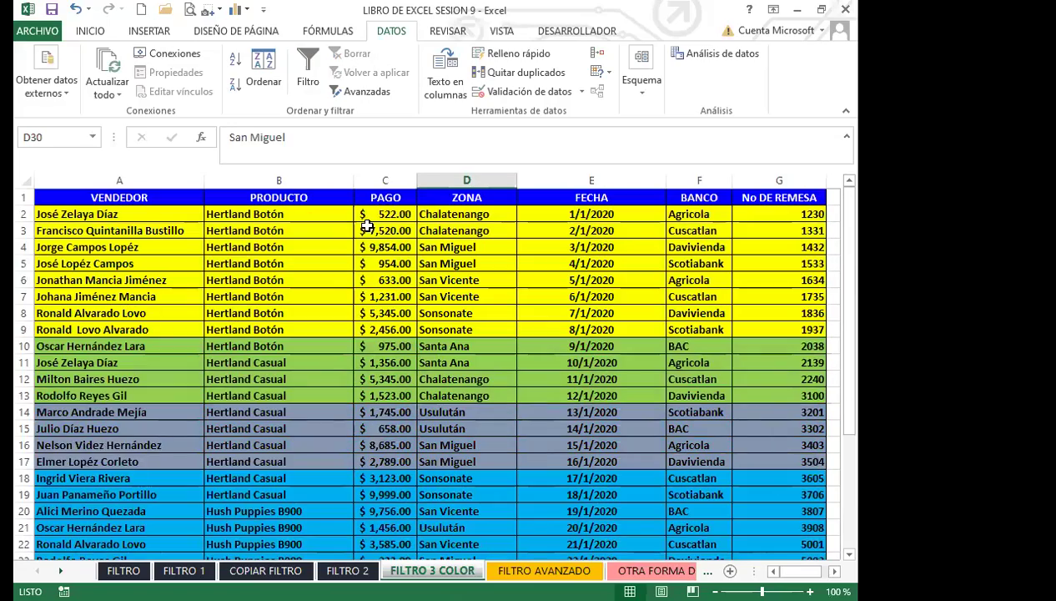
pyautogui.scroll(-5, 471, 278)
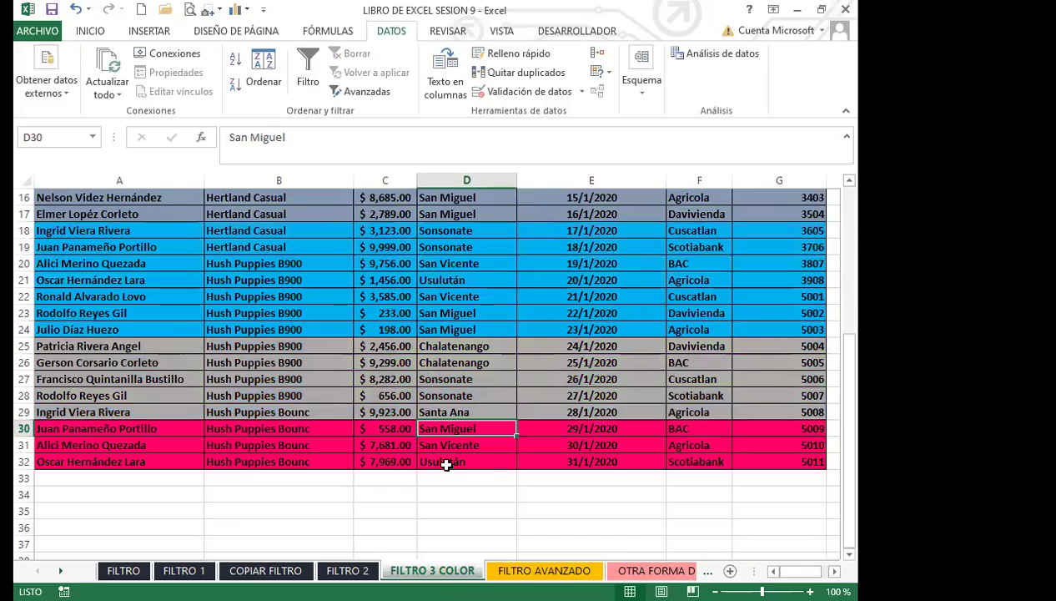
# Step: Turn the filters on from the last record's ZONA cell, turn them off again and select the PRODUCTO header
pyautogui.click(447, 462)
pyautogui.click(307, 61)
pyautogui.scroll(5, 404, 213)
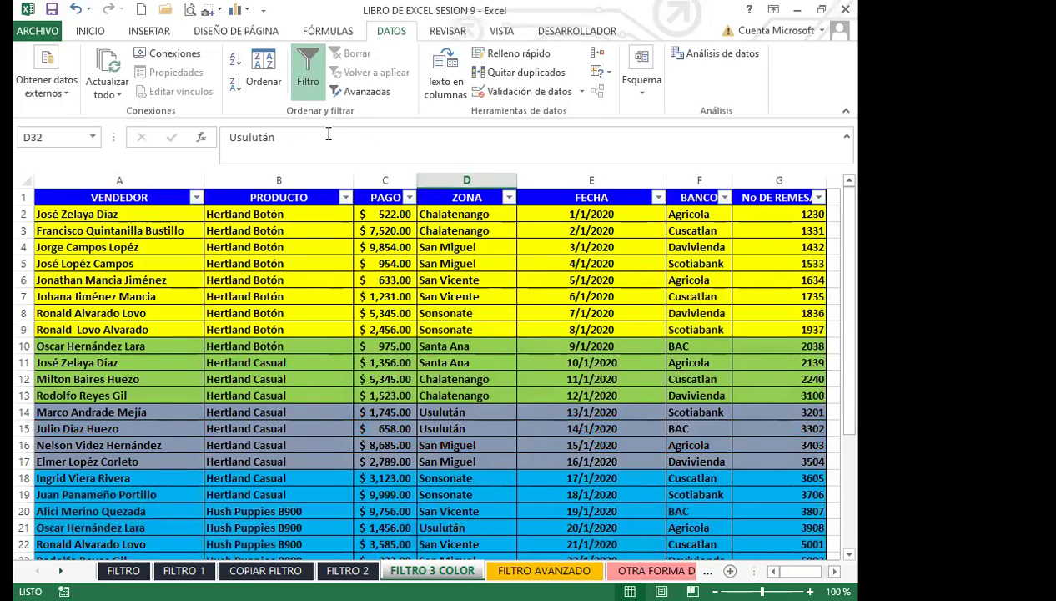
pyautogui.click(308, 71)
pyautogui.click(278, 198)
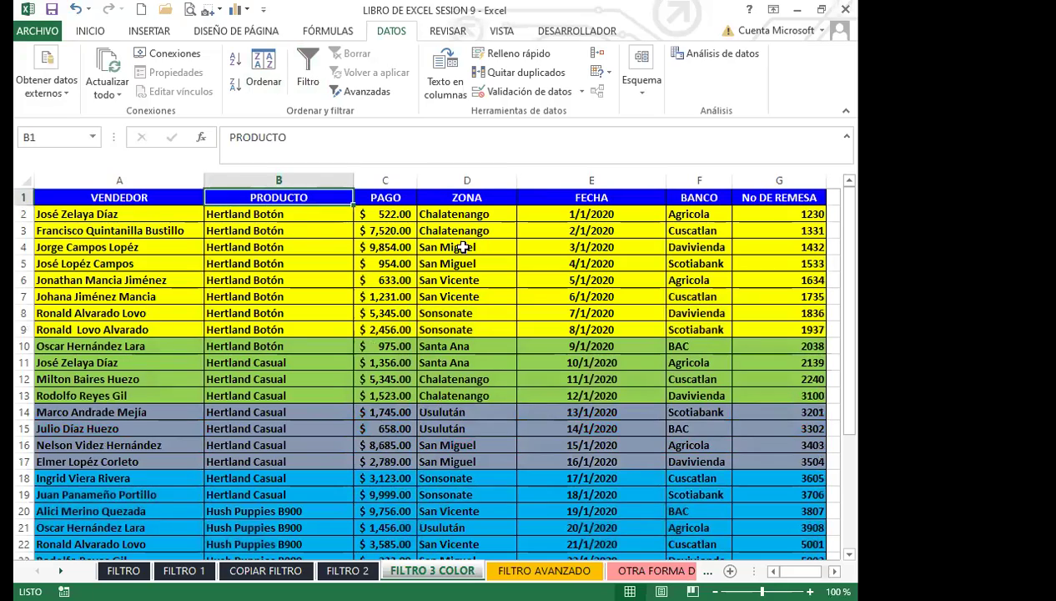
# Step: Select A18:G18, the first blue record, and turn on filters for that row
pyautogui.scroll(-1, 214, 469)
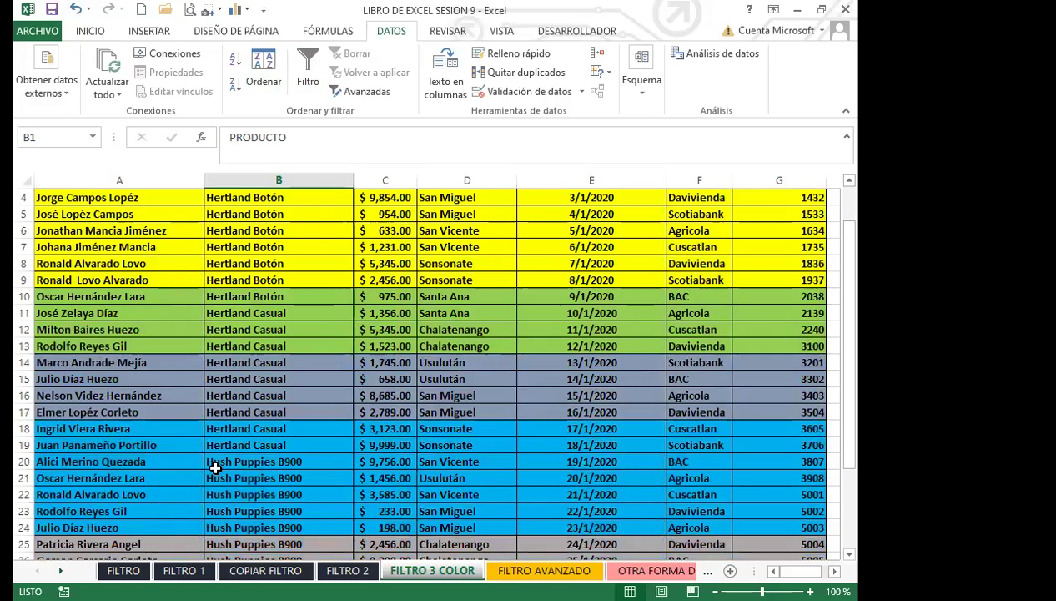
pyautogui.scroll(-1, 216, 469)
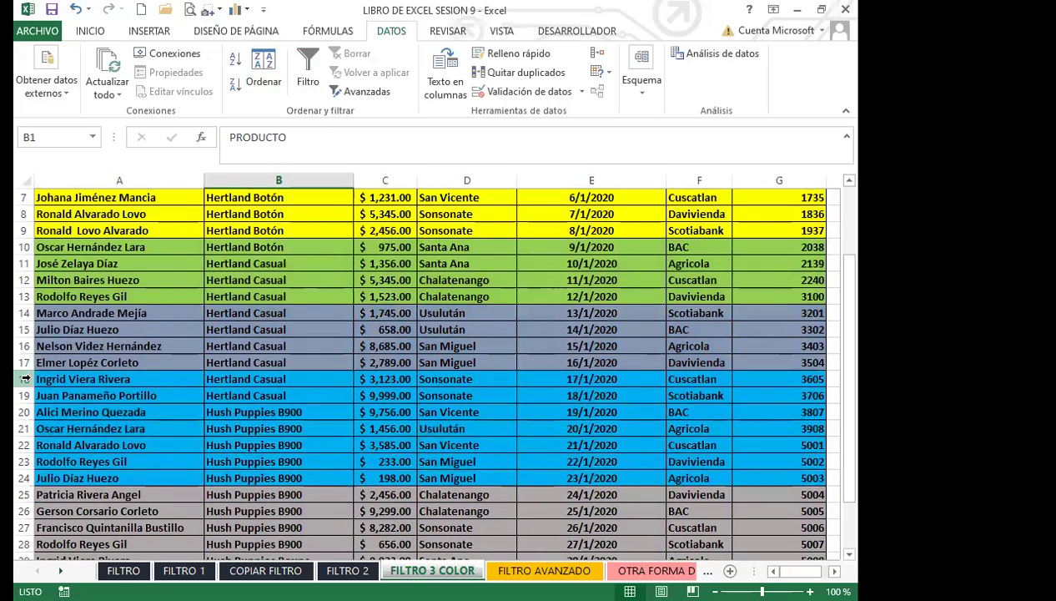
pyautogui.click(25, 379)
pyautogui.moveTo(156, 376); pyautogui.dragTo(772, 372)
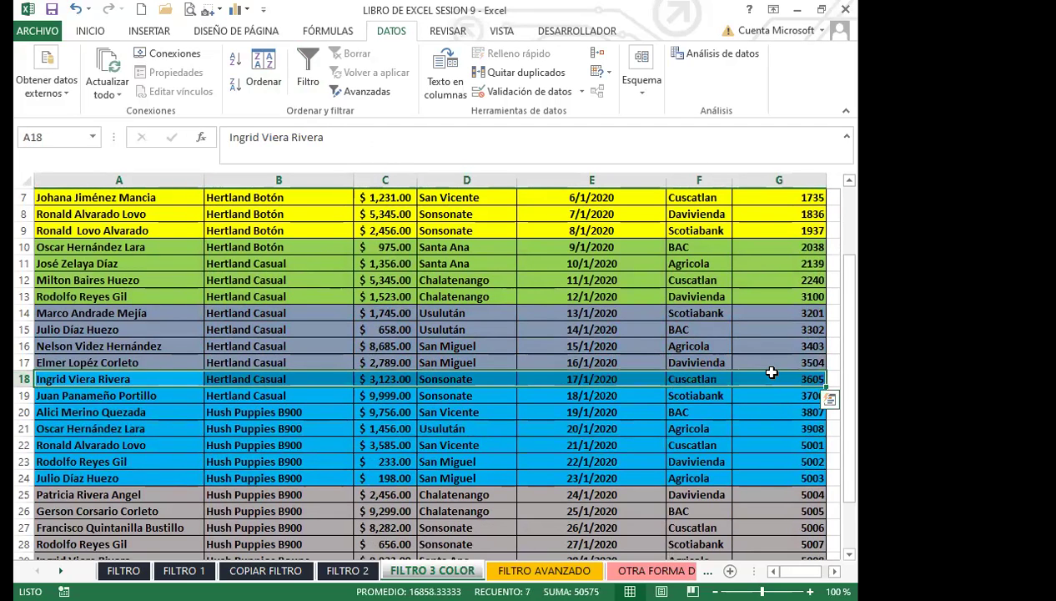
pyautogui.click(308, 69)
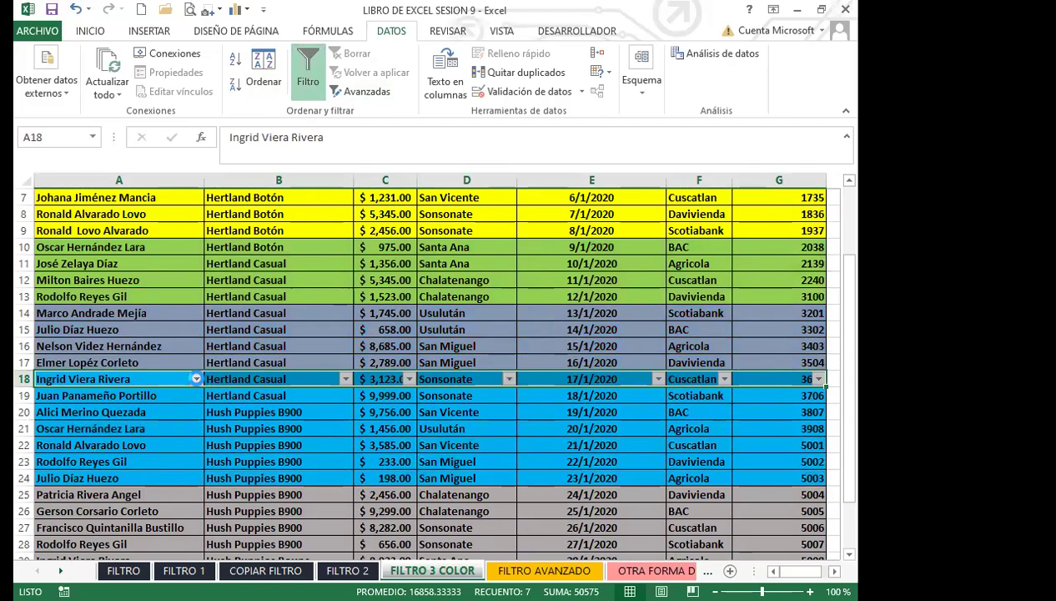
# Step: Filter column A by pink cell colour from the row 18 filter
pyautogui.click(196, 379)
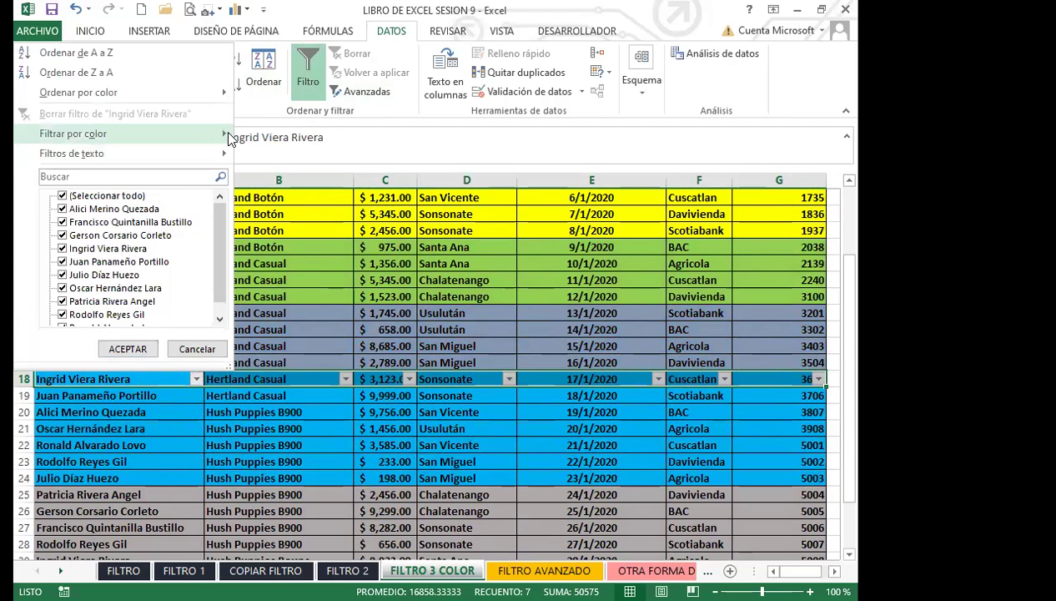
pyautogui.moveTo(228, 136)
pyautogui.click(367, 177)
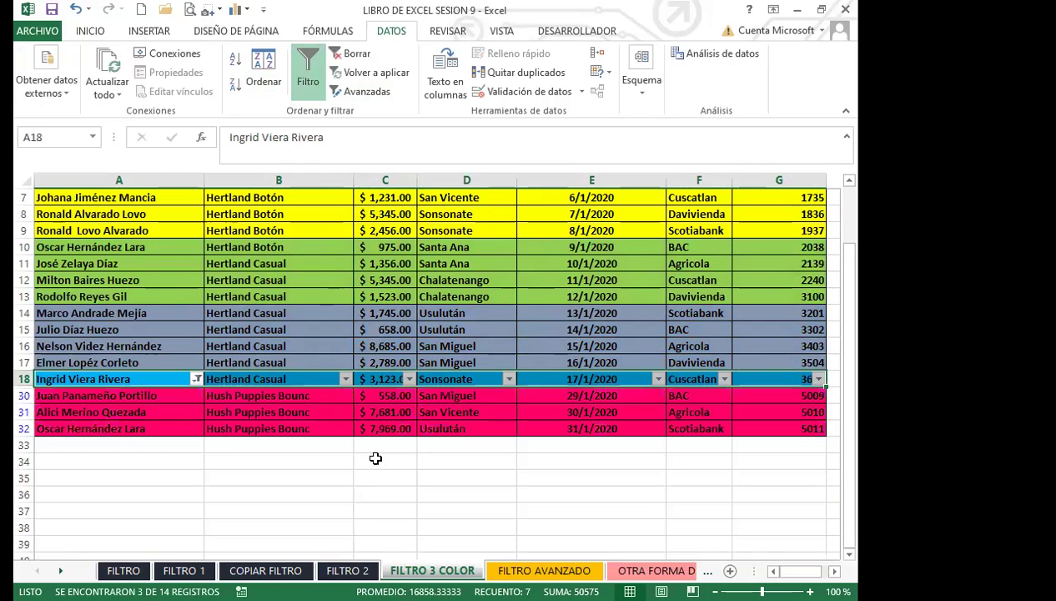
pyautogui.scroll(2, 241, 427)
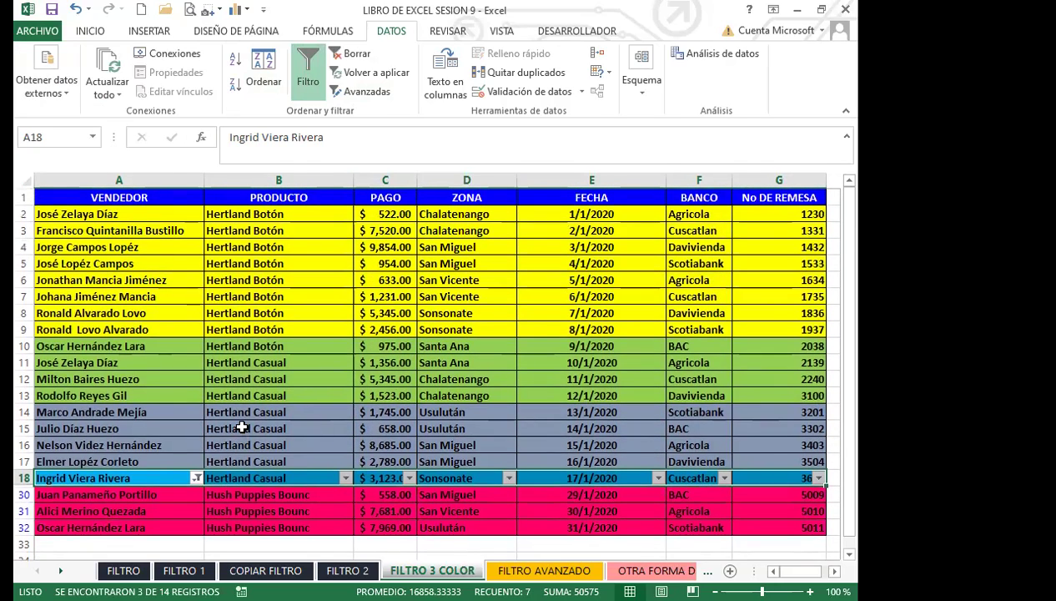
# Step: Turn off the row 18 filters from the PRODUCTO header and look over the table's colour groups
pyautogui.click(297, 194)
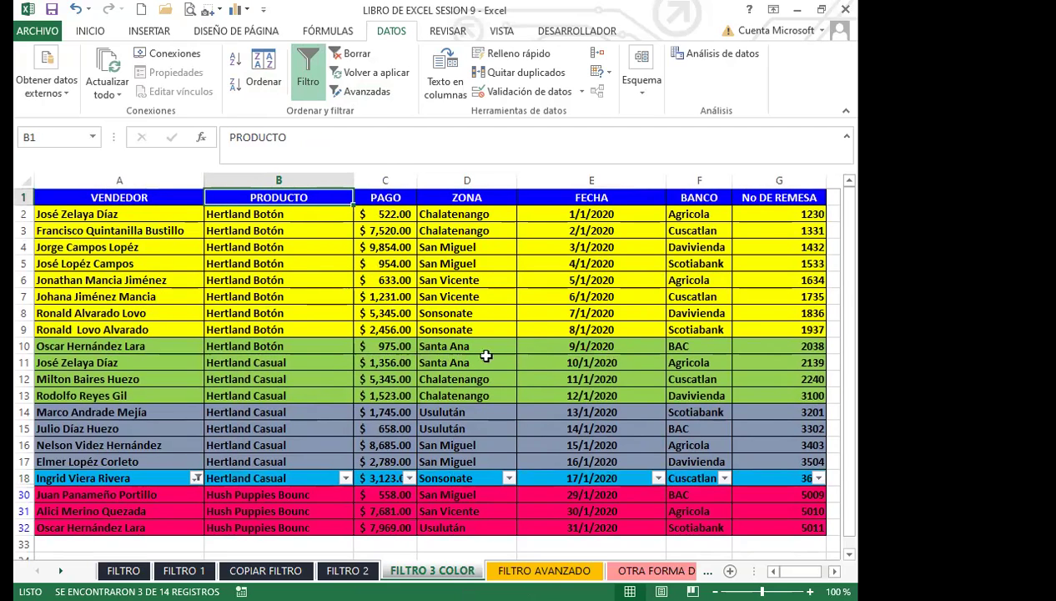
pyautogui.click(308, 71)
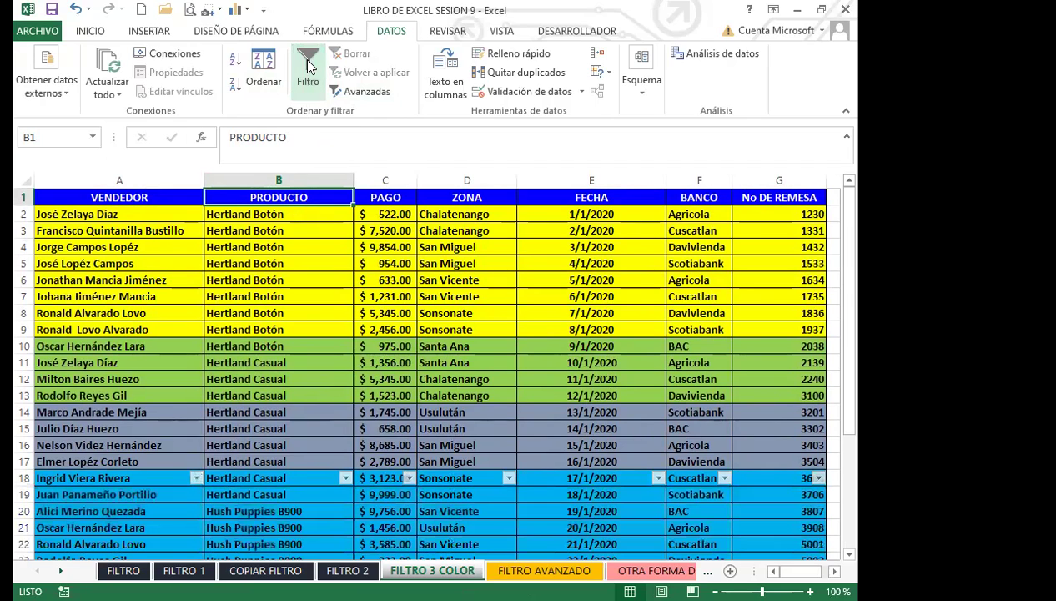
pyautogui.scroll(-3, 387, 469)
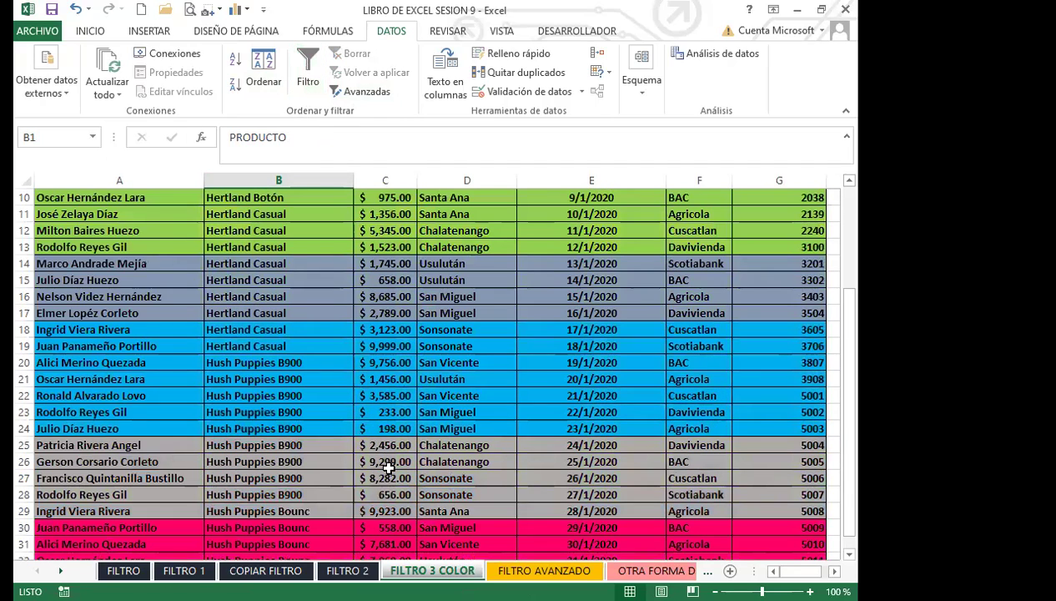
pyautogui.scroll(3, 388, 470)
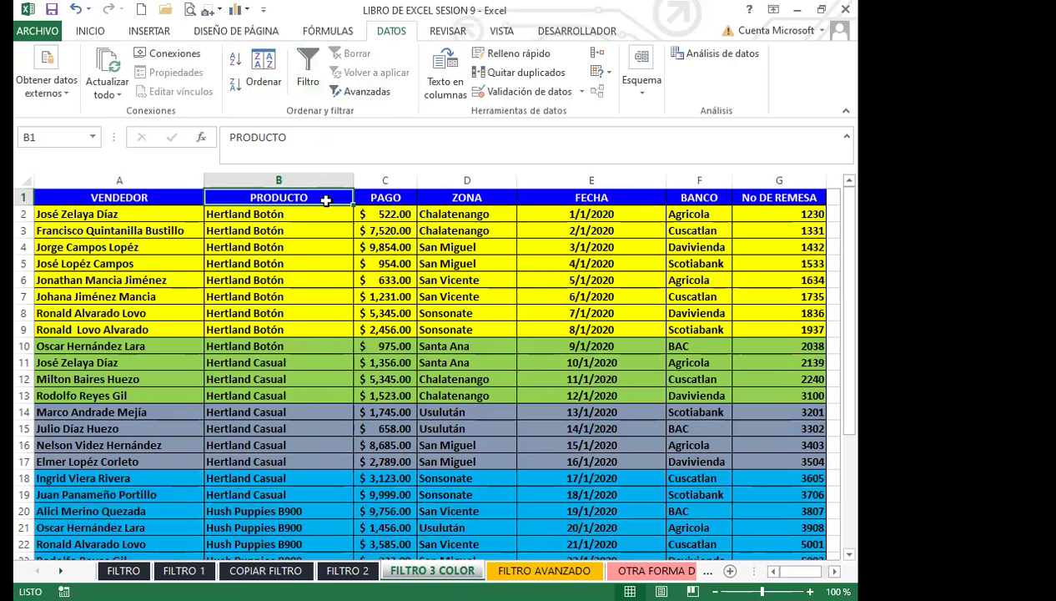
pyautogui.scroll(-2, 400, 422)
pyautogui.scroll(2, 432, 421)
pyautogui.click(444, 415)
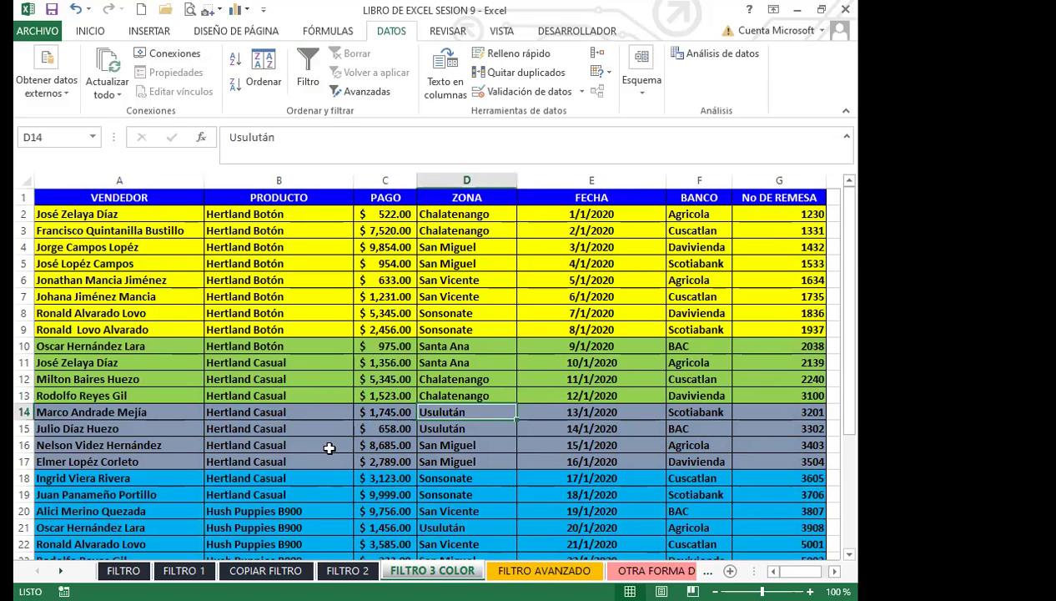
# Step: Review the tables on the FILTRO 1 and FILTRO 2 sheets and return to FILTRO 3 COLOR
pyautogui.click(184, 571)
pyautogui.click(391, 379)
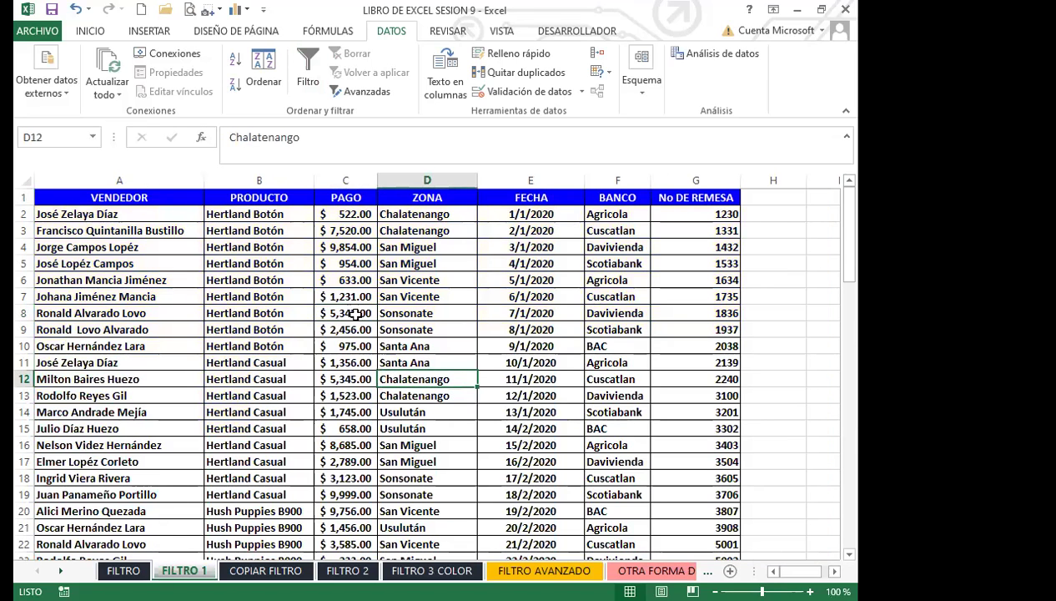
pyautogui.click(448, 197)
pyautogui.click(344, 570)
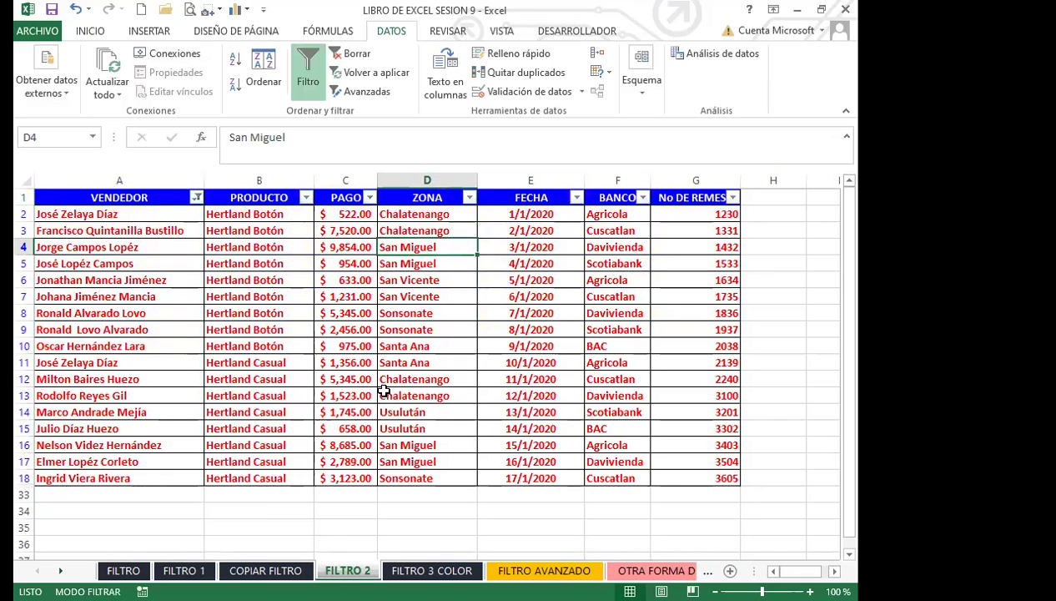
pyautogui.click(383, 391)
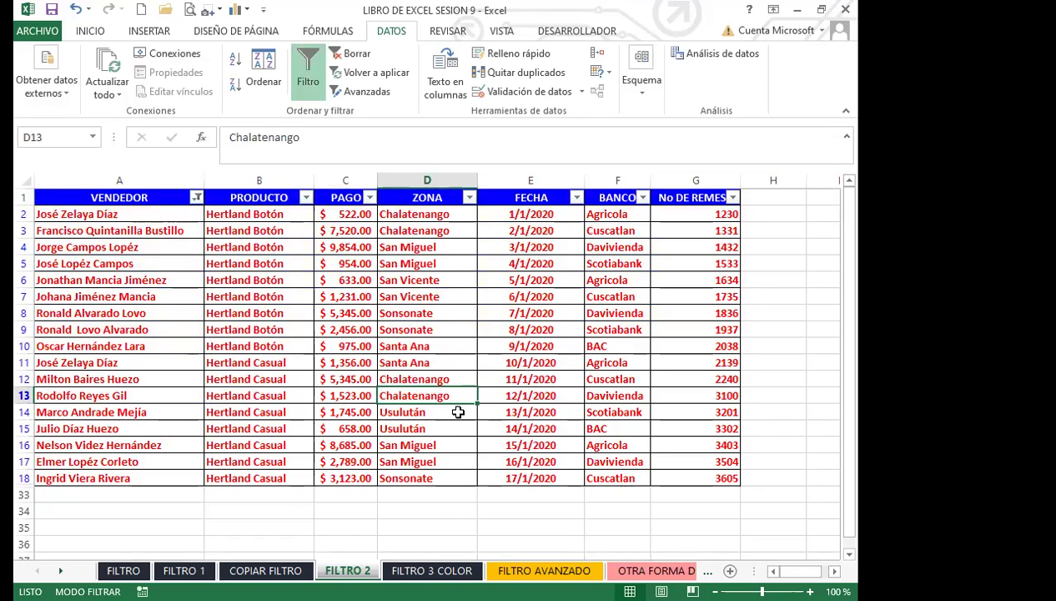
pyautogui.click(420, 567)
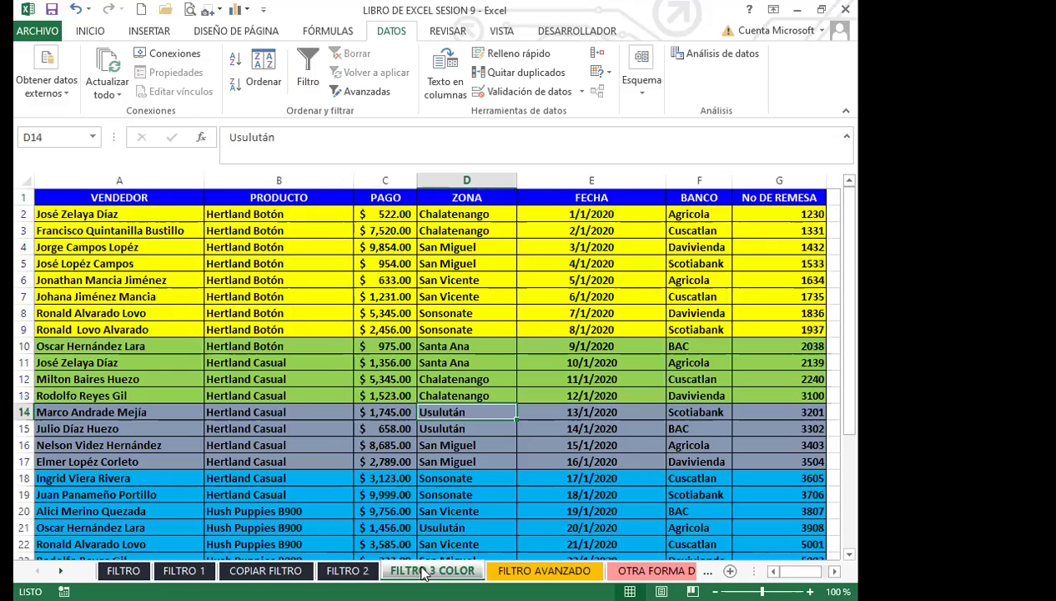
pyautogui.click(377, 364)
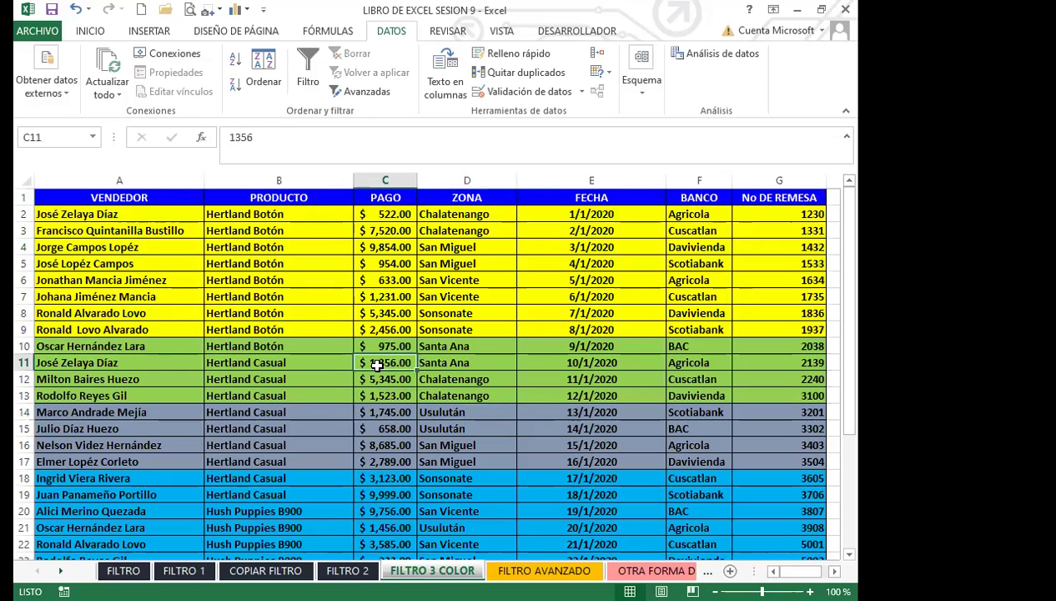
# Step: Filter the PRODUCTO column by green cell colour from the header row and turn the filters off again
pyautogui.click(288, 197)
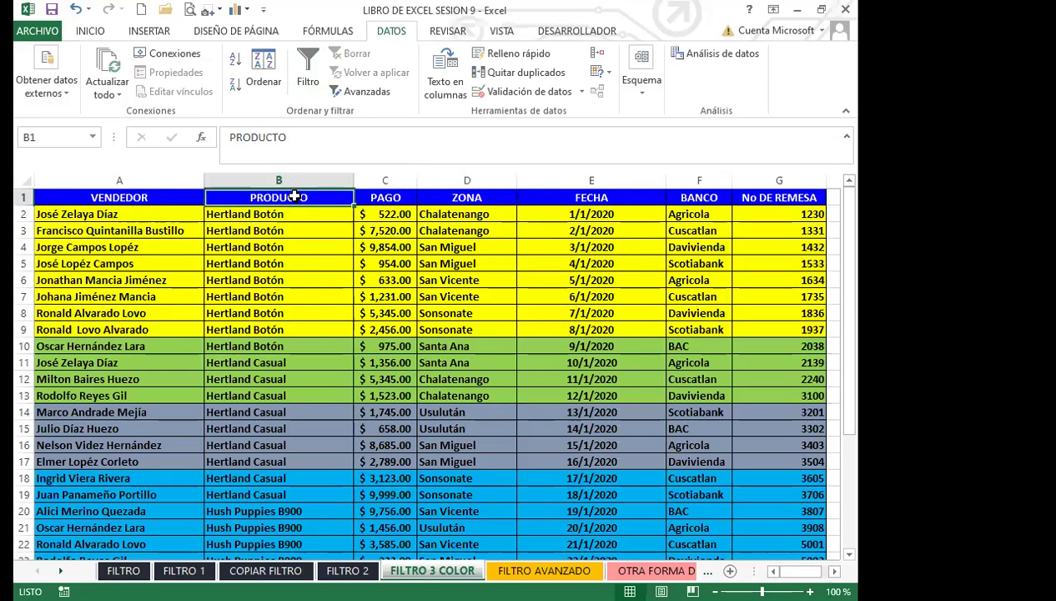
pyautogui.click(296, 69)
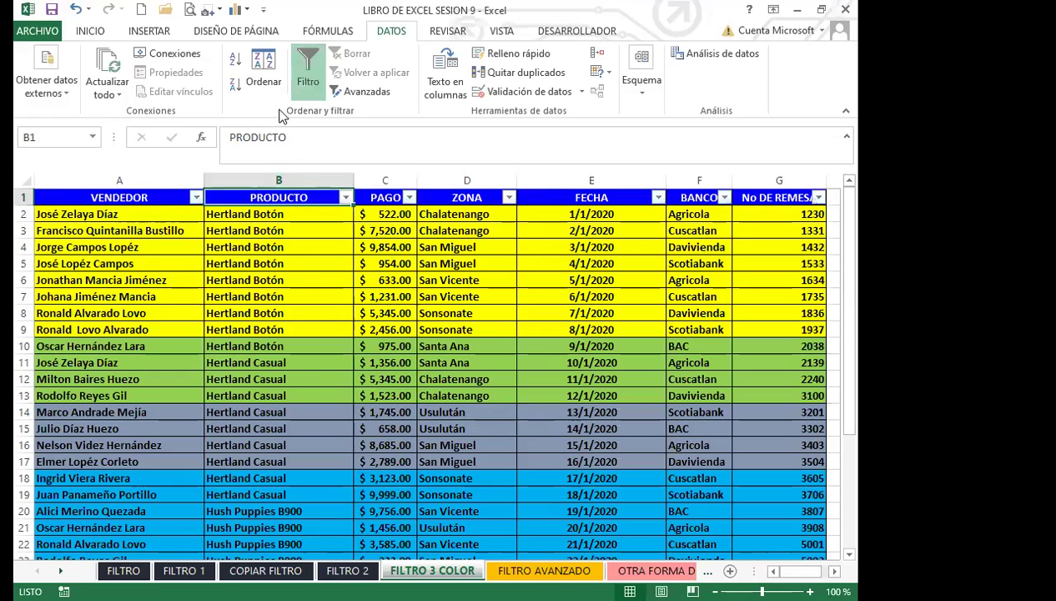
pyautogui.click(345, 197)
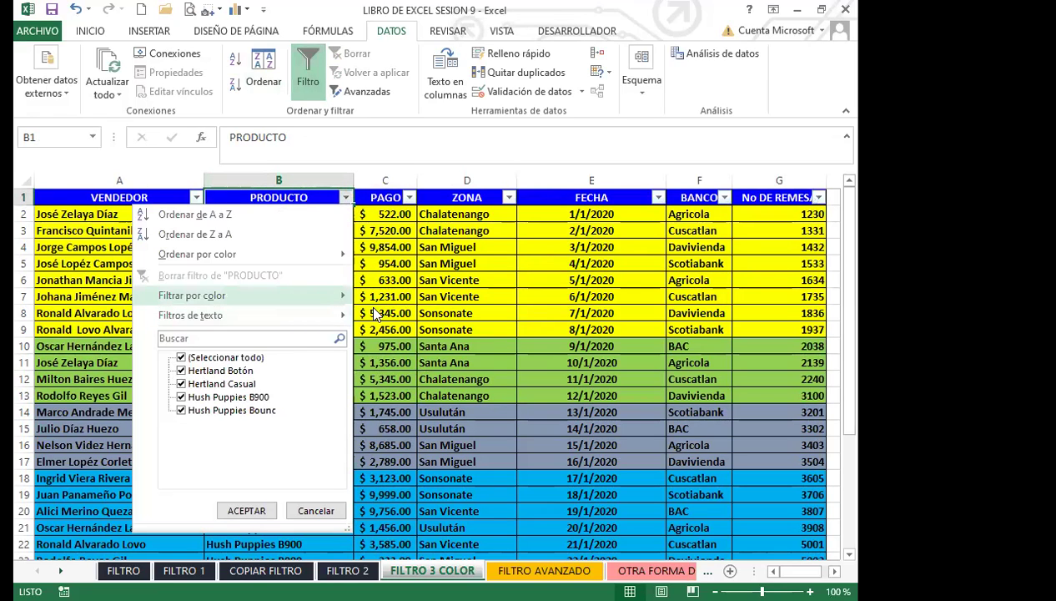
pyautogui.click(399, 338)
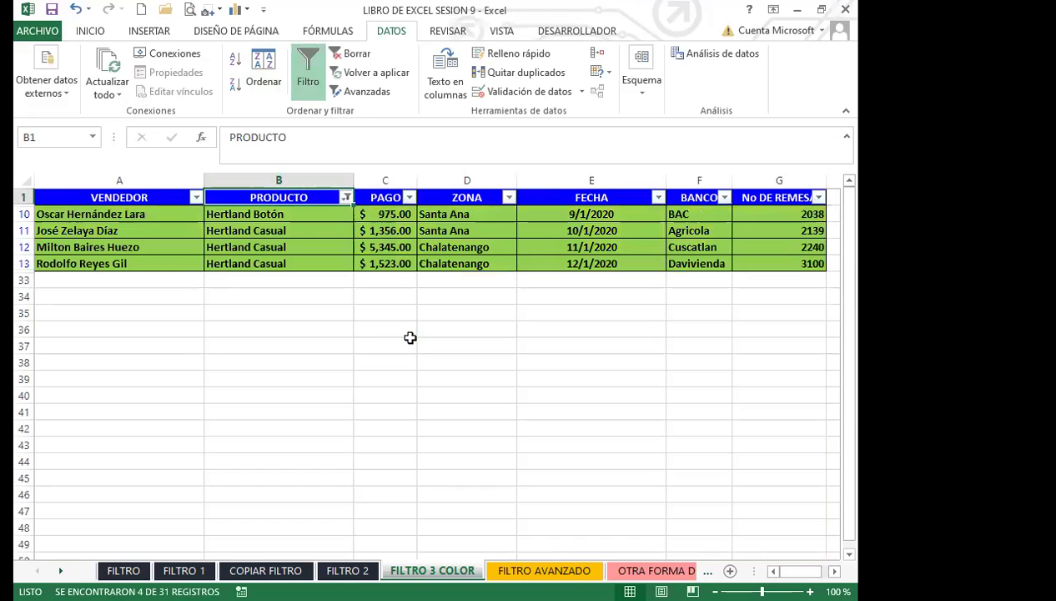
pyautogui.click(307, 83)
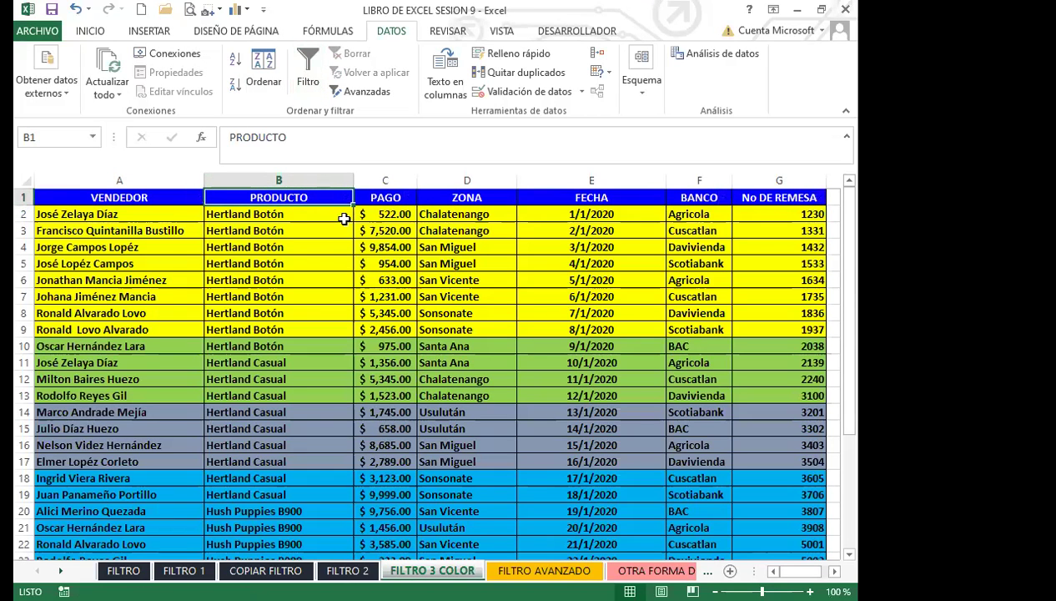
# Step: Turn on the header filters, filter PRODUCTO by blue-grey cell colour and remove the filters again
pyautogui.click(308, 73)
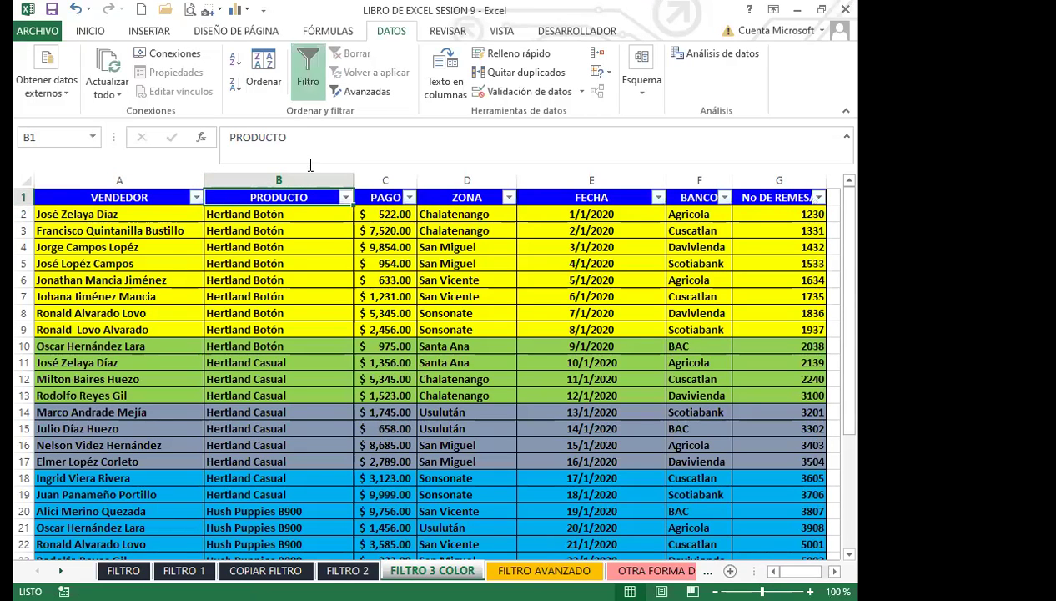
pyautogui.hotkey('alt', 'Down')
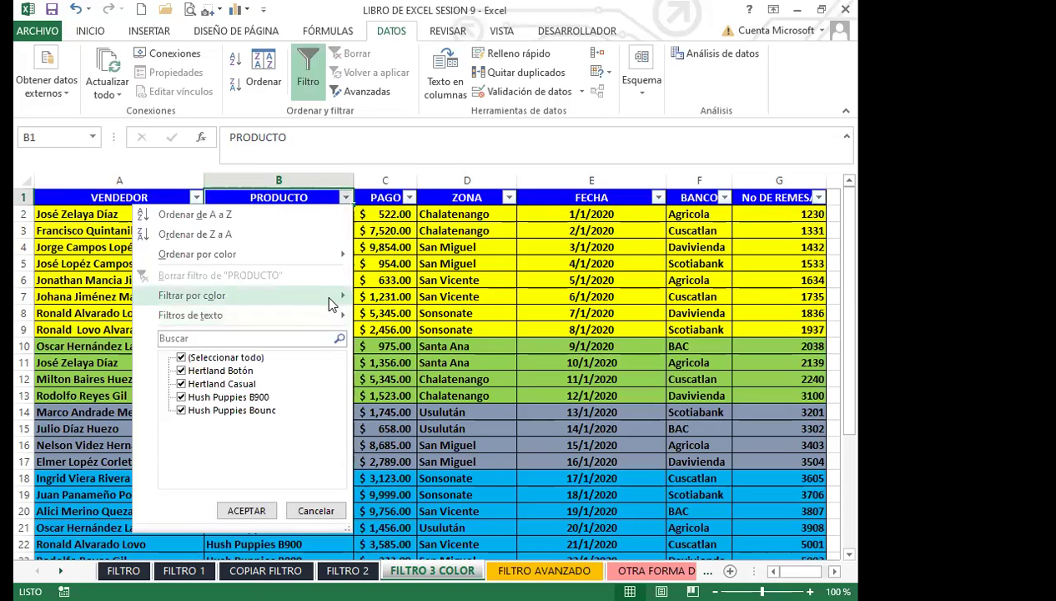
pyautogui.moveTo(334, 300)
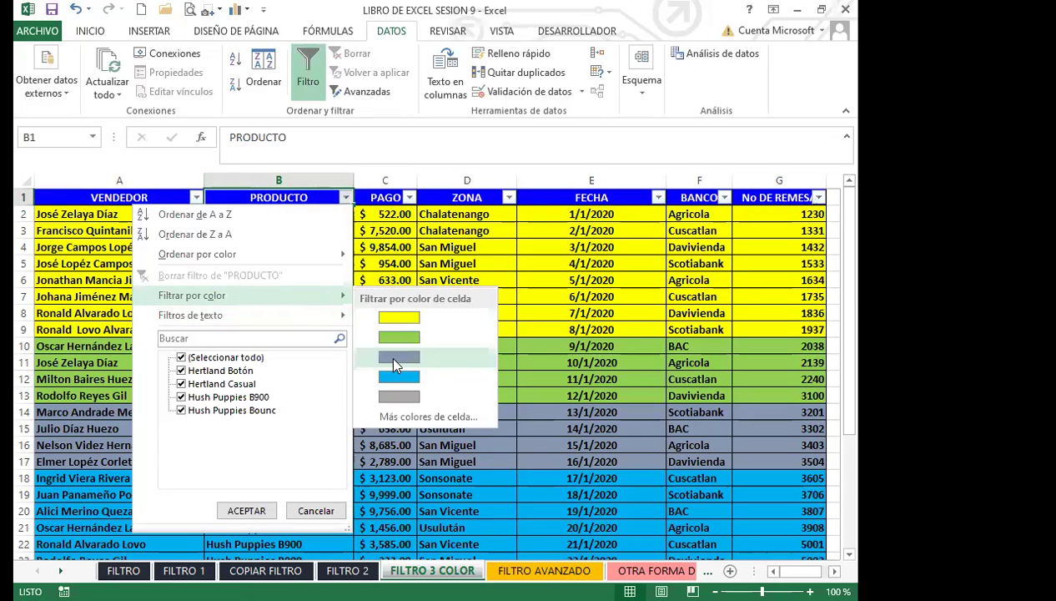
pyautogui.click(393, 358)
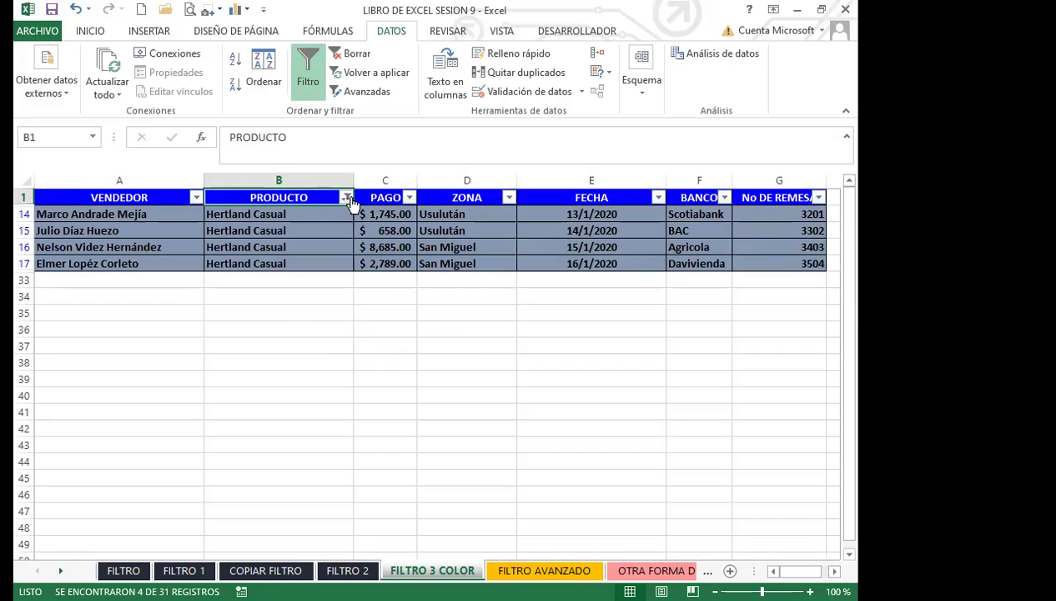
pyautogui.click(306, 73)
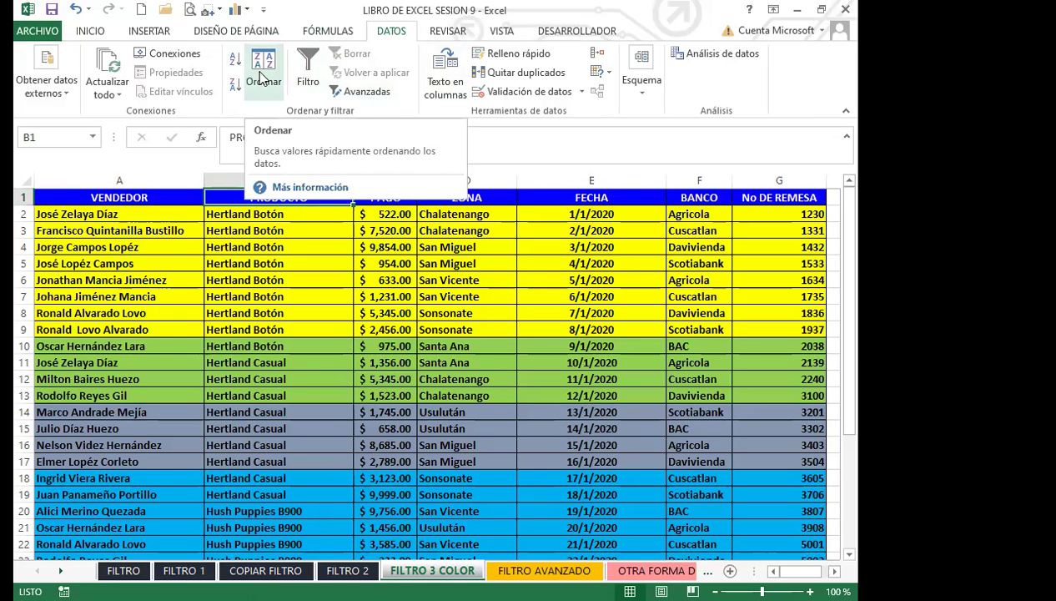
# Step: Start a custom sort of the table from cell D8 and add three extra sort levels
pyautogui.click(454, 314)
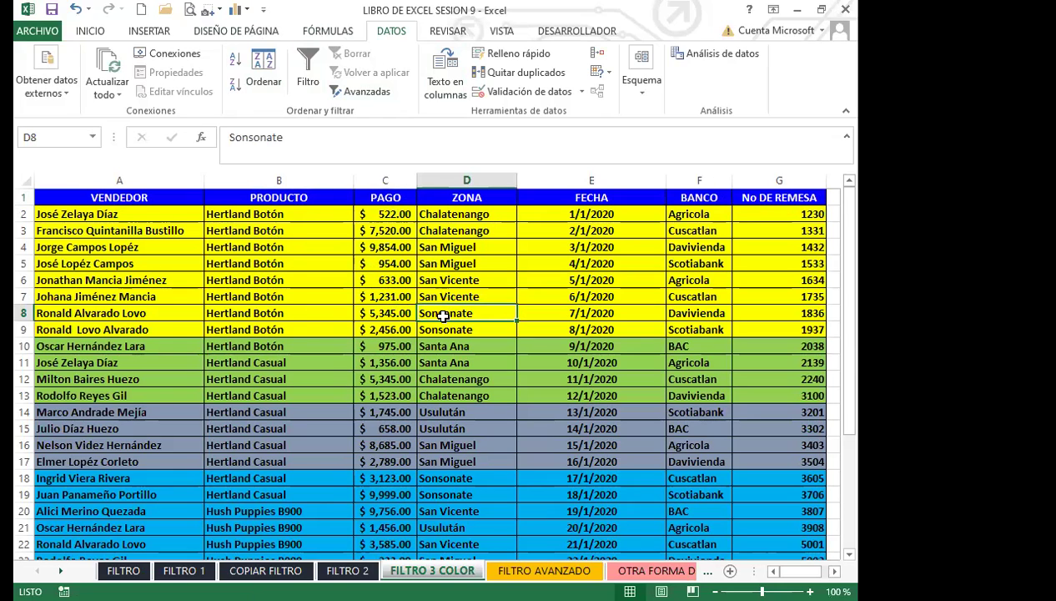
pyautogui.click(257, 71)
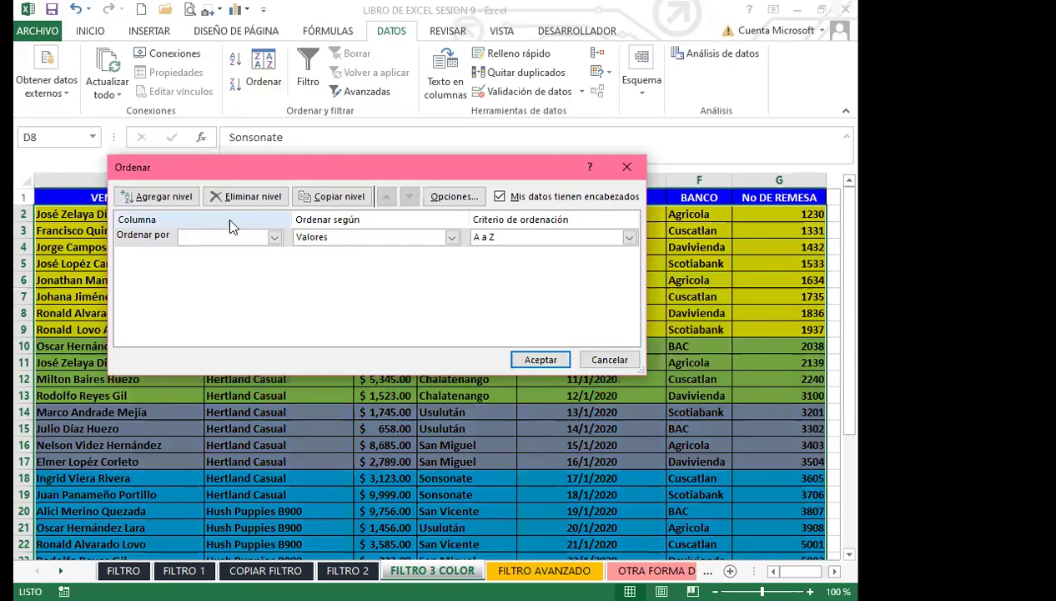
pyautogui.click(153, 199)
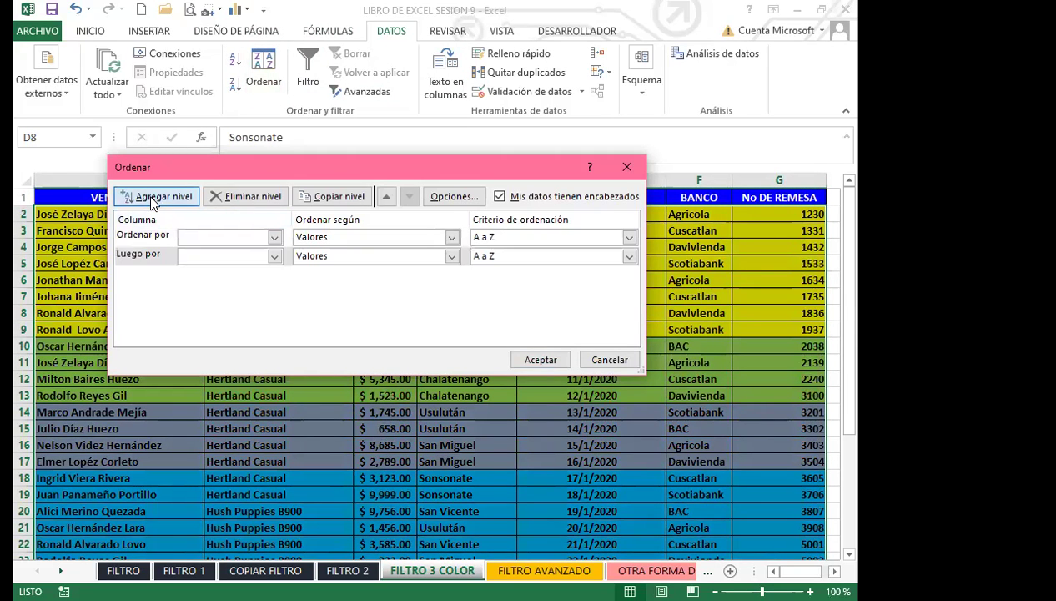
pyautogui.click(153, 200)
pyautogui.click(153, 203)
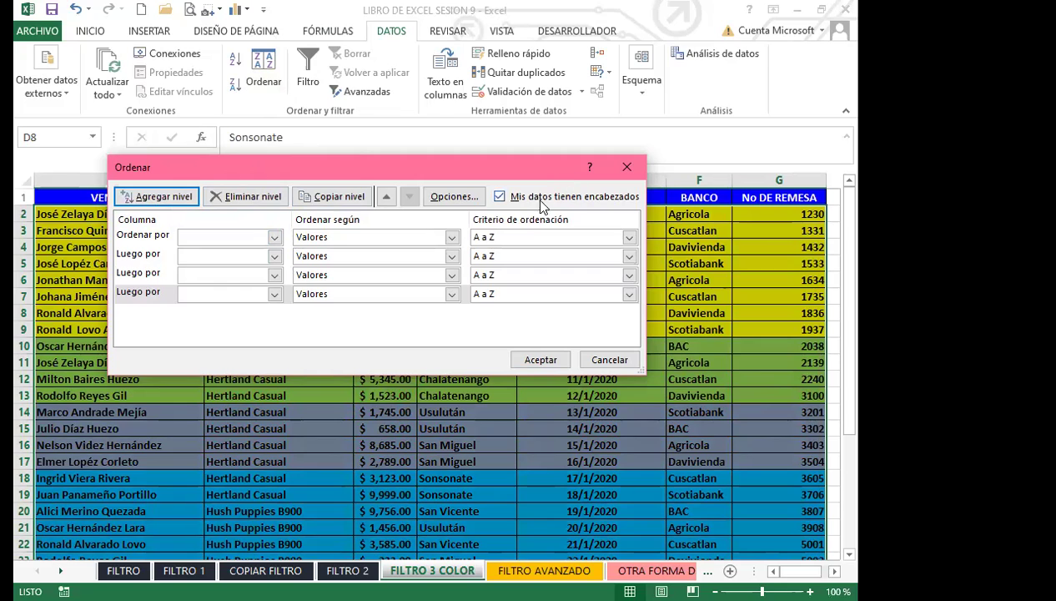
# Step: Assign the four sort levels to the columns VENDEDOR, PRODUCTO, ZONA and FECHA, in that order
pyautogui.click(273, 237)
pyautogui.click(211, 252)
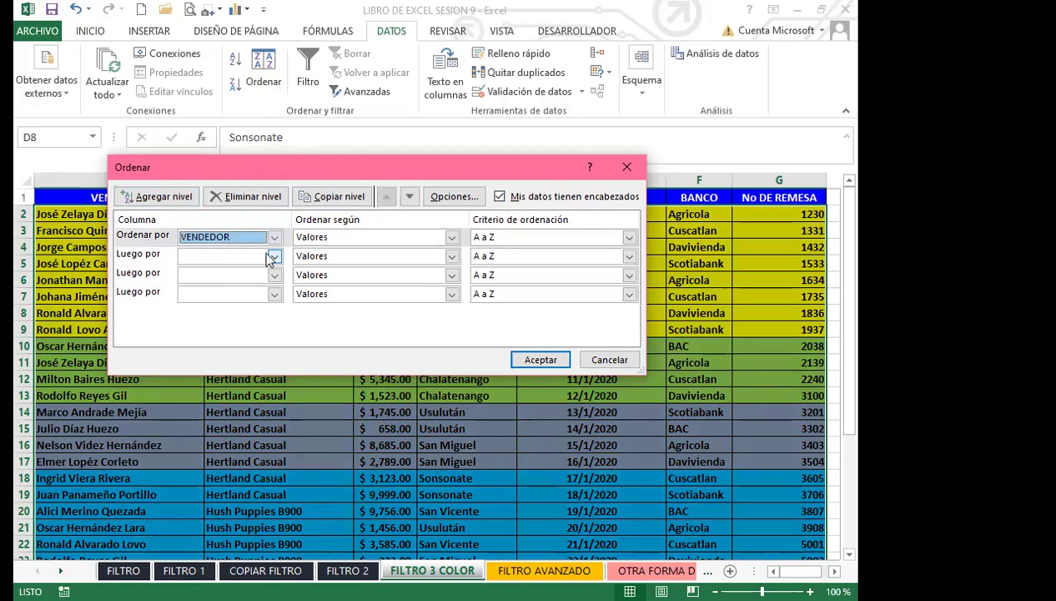
pyautogui.click(274, 255)
pyautogui.click(221, 282)
pyautogui.click(274, 274)
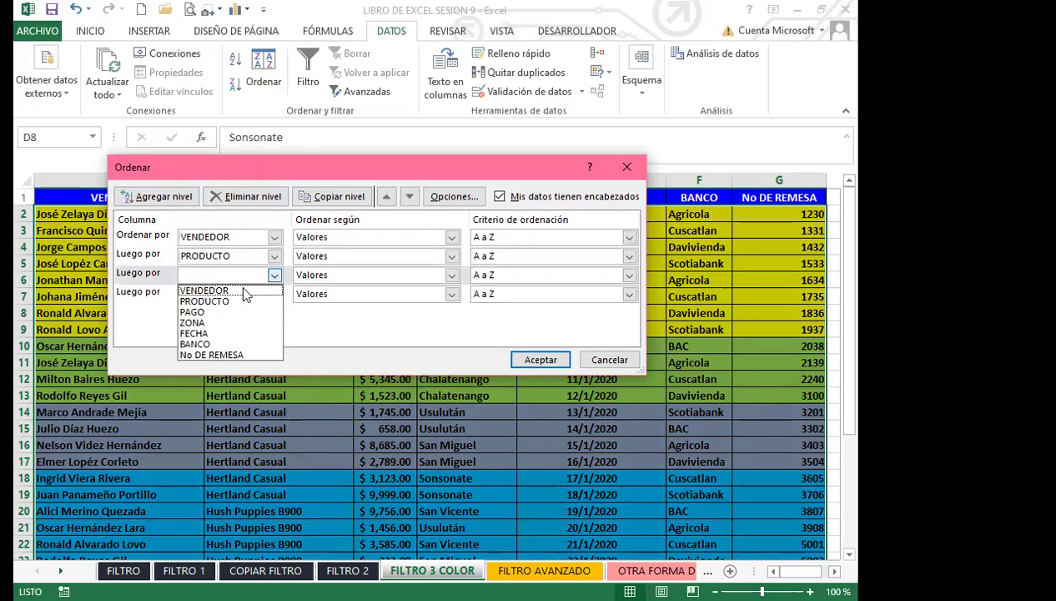
pyautogui.click(209, 323)
pyautogui.click(274, 294)
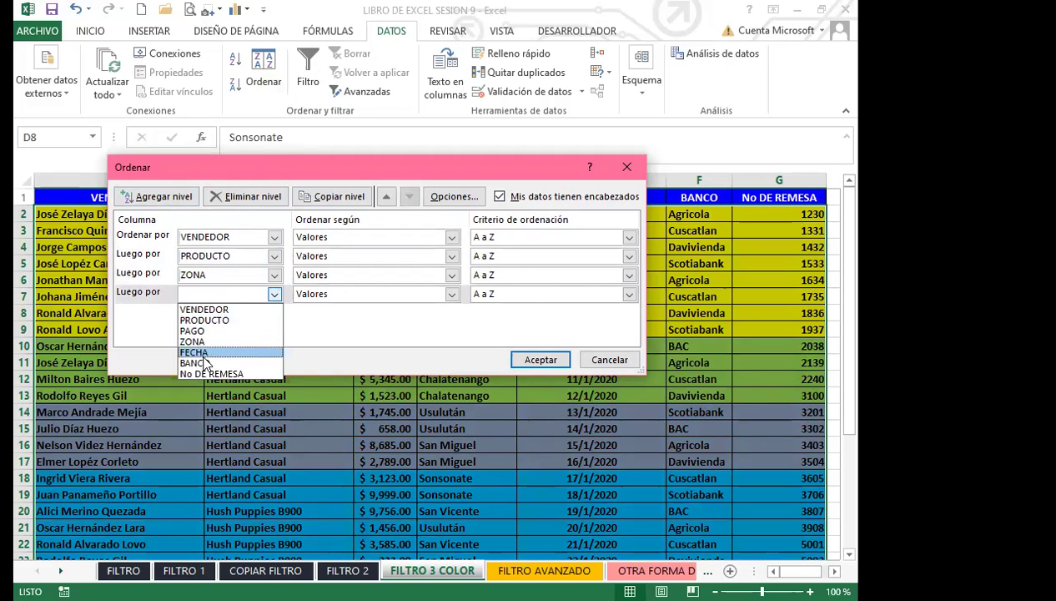
pyautogui.click(206, 349)
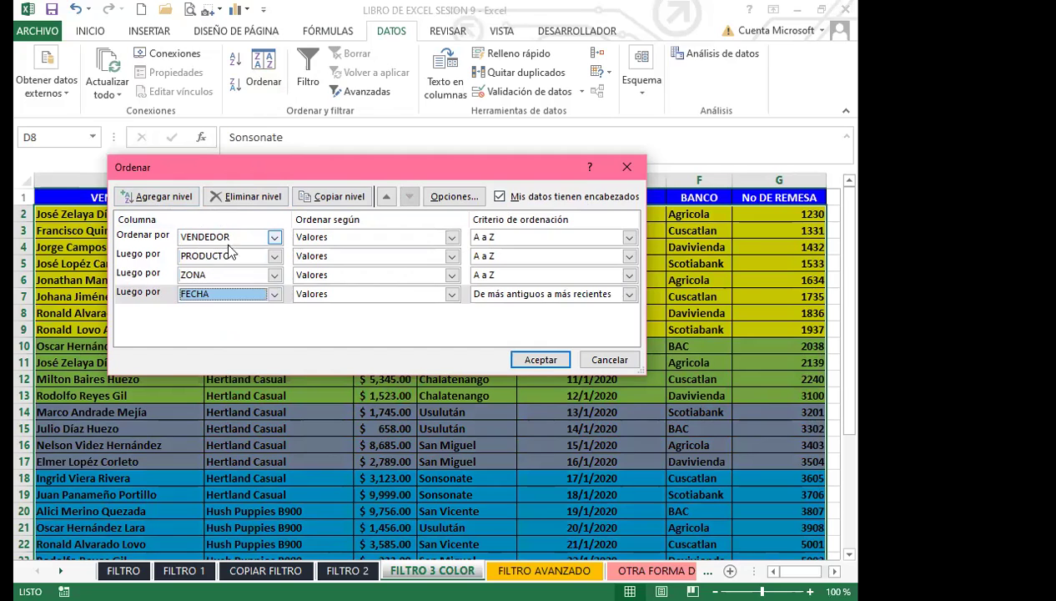
# Step: Set the VENDEDOR level to sort by cell colour (Color de celda), with light blue as its colour
pyautogui.click(451, 238)
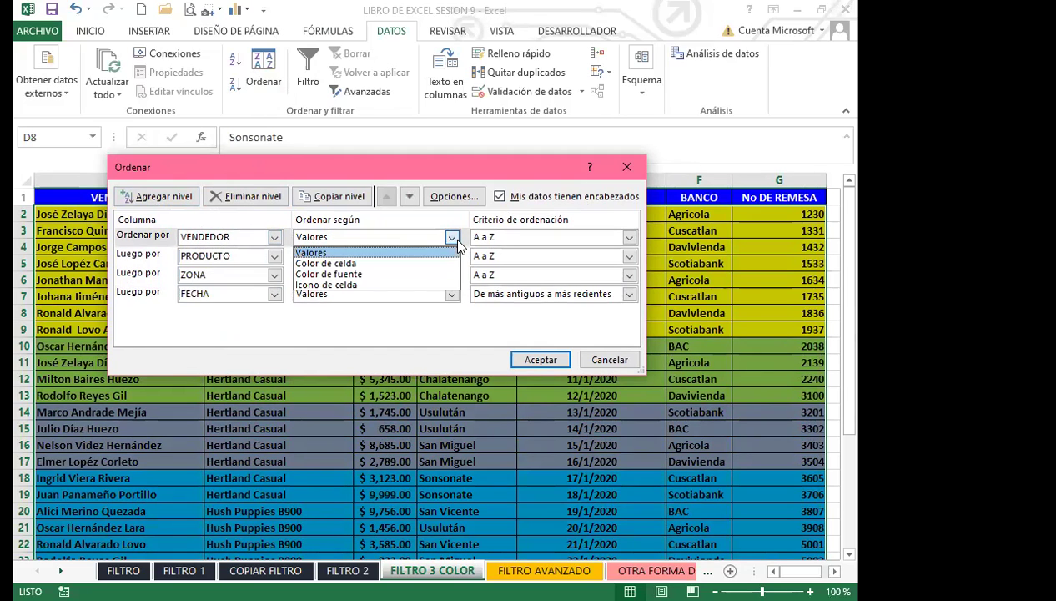
pyautogui.click(358, 274)
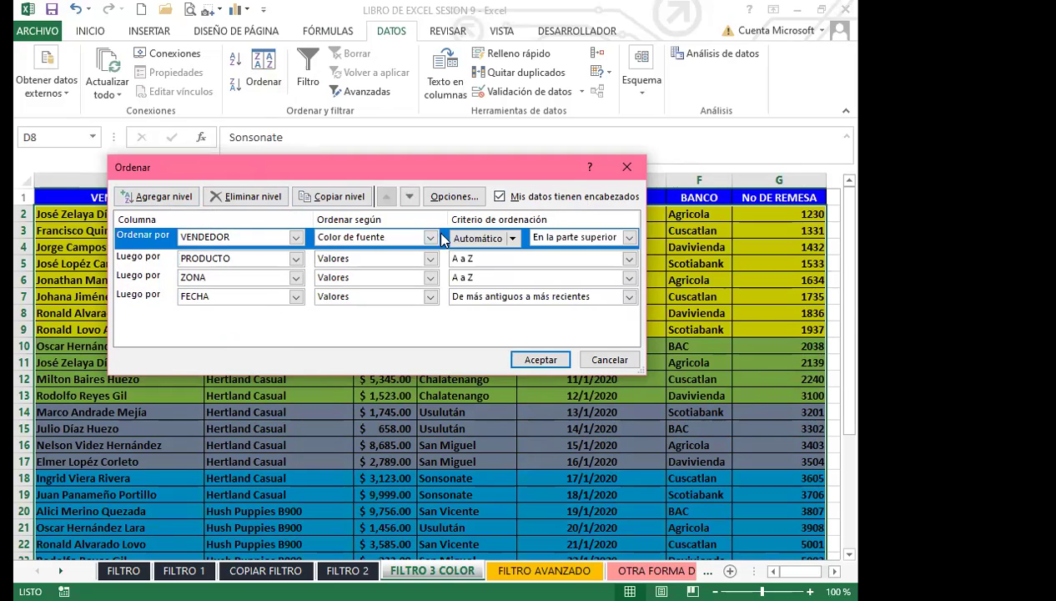
pyautogui.click(432, 238)
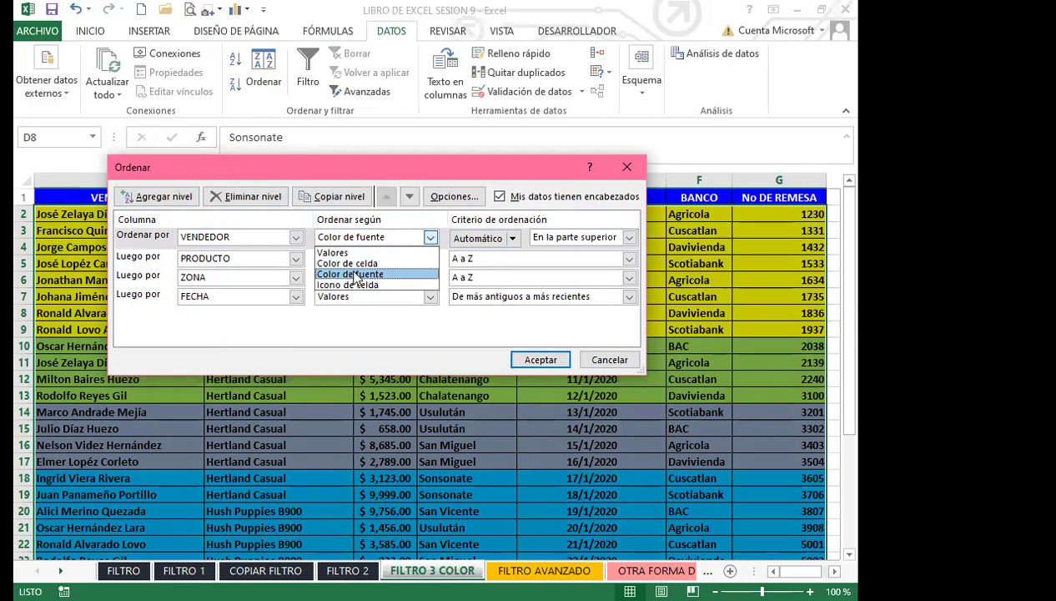
pyautogui.click(361, 264)
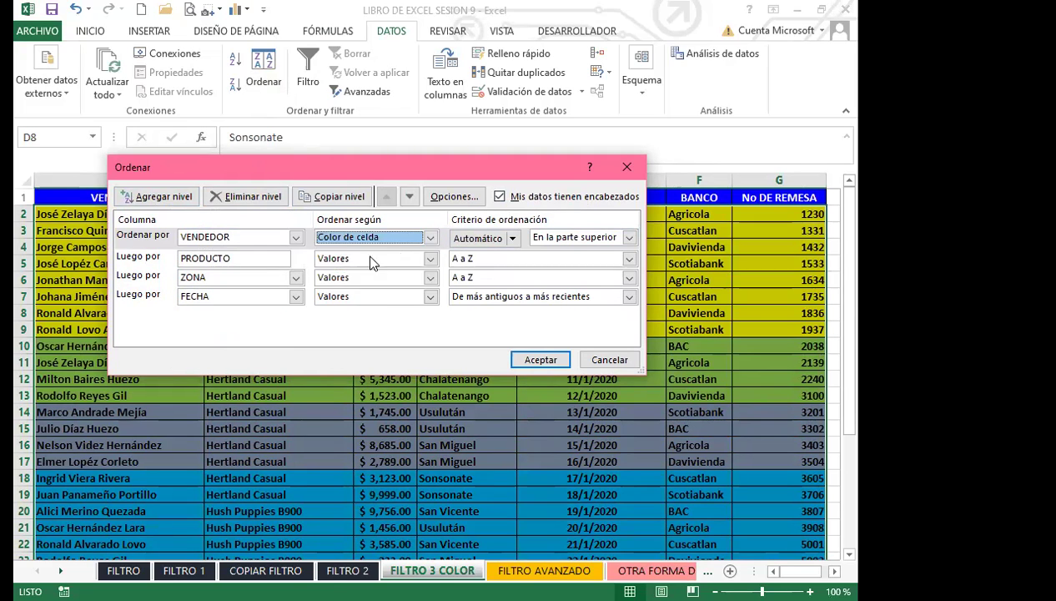
pyautogui.click(513, 239)
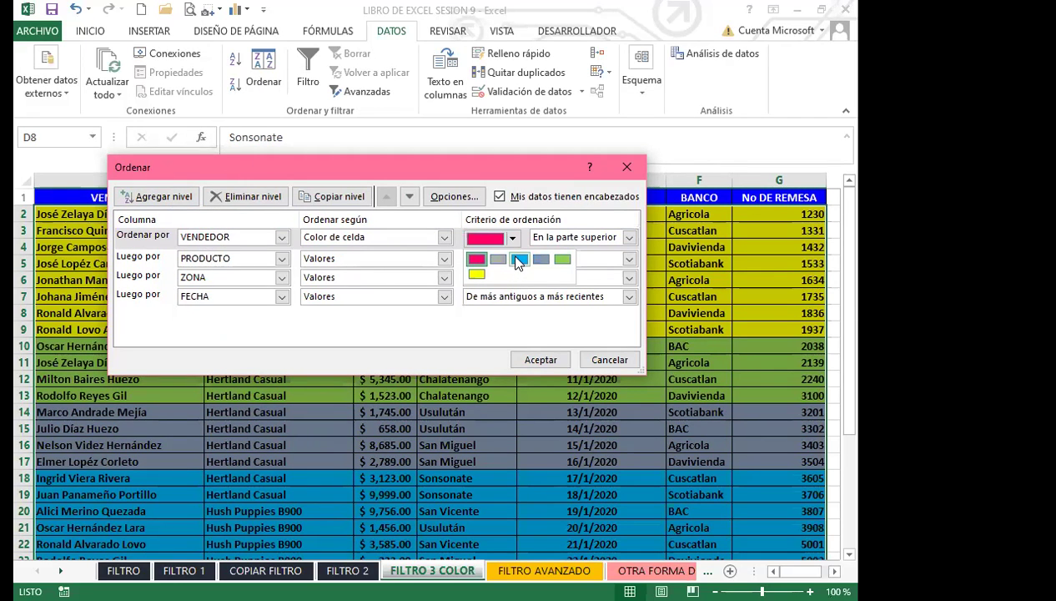
# Step: Set the PRODUCTO sort level to cell colour (Color de celda), with green as its colour
pyautogui.click(444, 258)
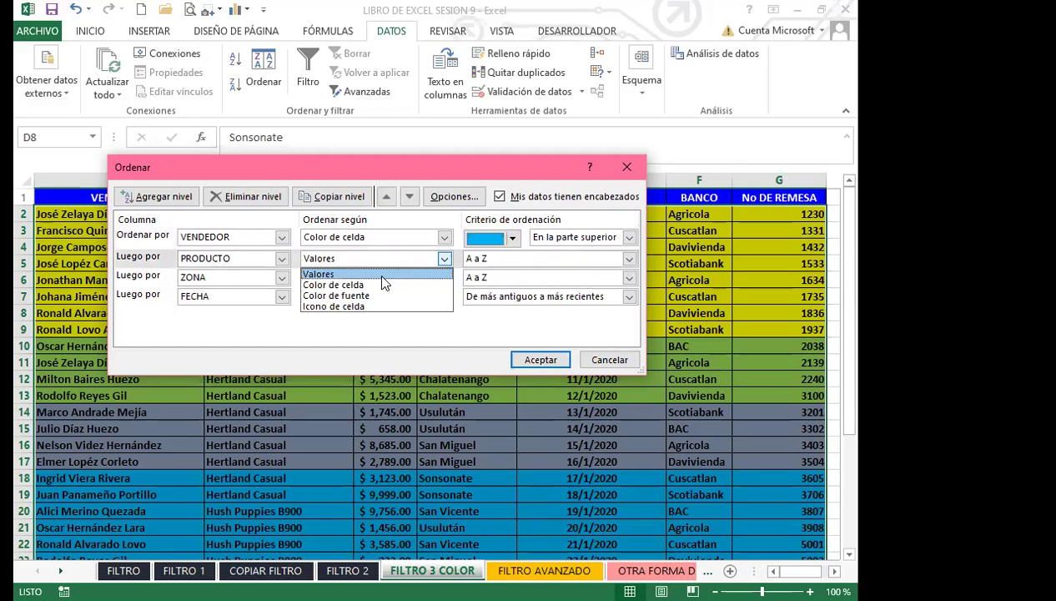
pyautogui.click(355, 285)
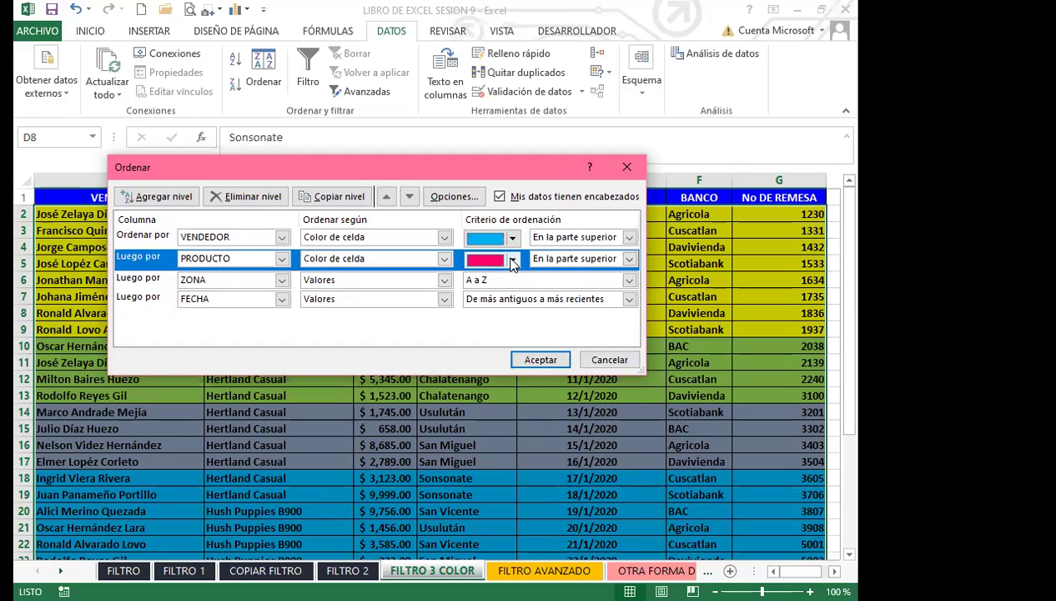
pyautogui.click(514, 260)
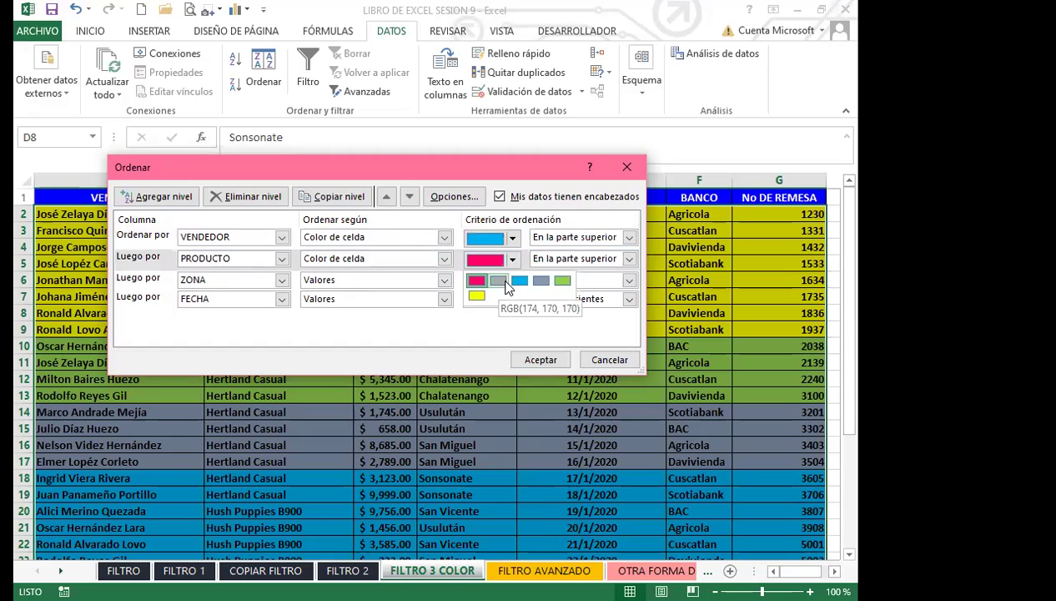
pyautogui.click(560, 283)
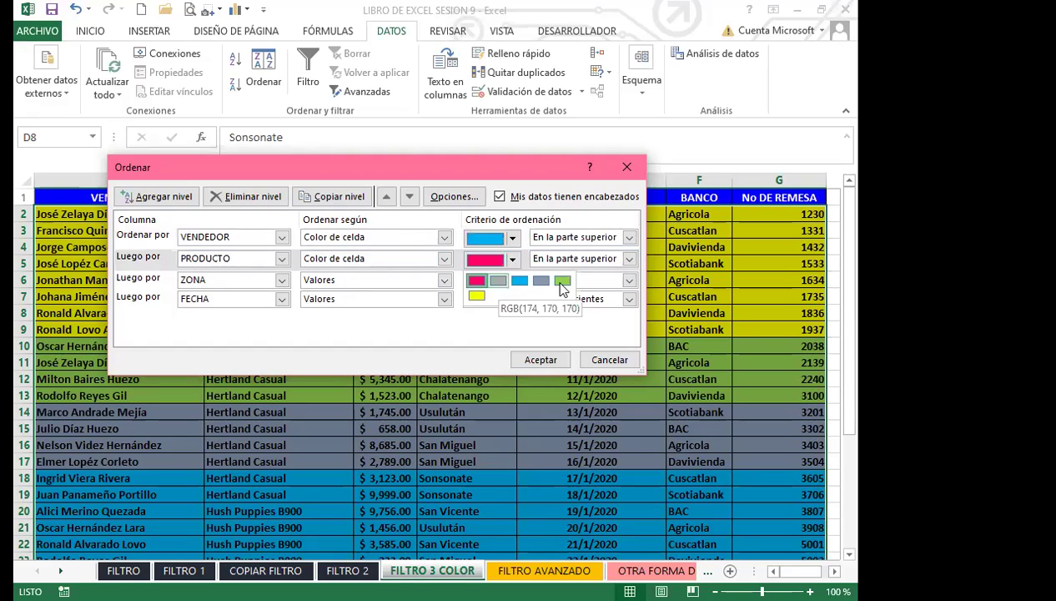
# Step: Set the ZONA sort level to cell colour (Color de celda), using pink-red as its colour
pyautogui.click(443, 281)
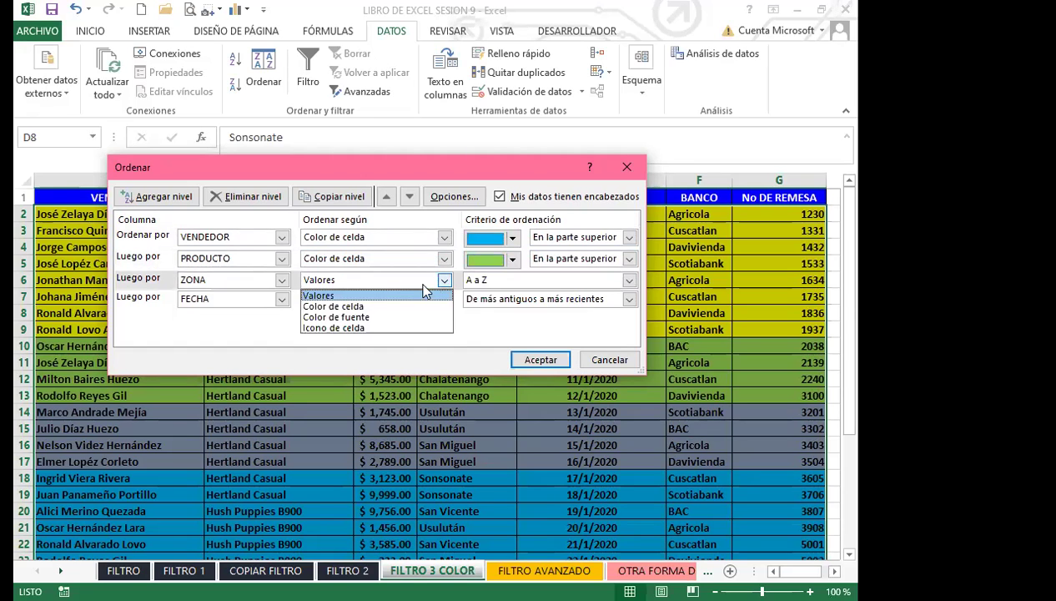
pyautogui.click(334, 306)
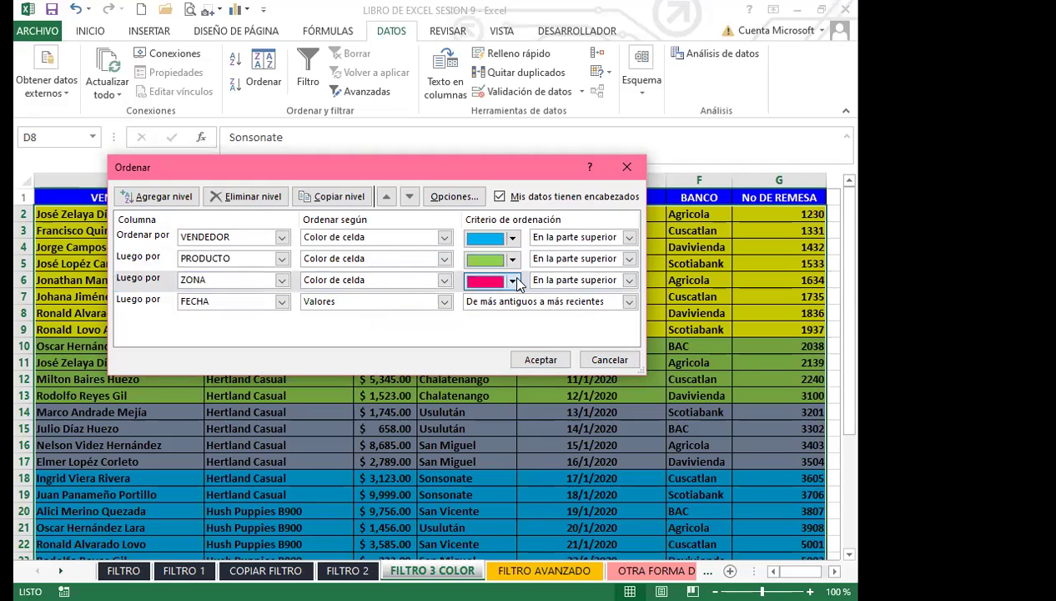
pyautogui.click(514, 281)
# Step: Set the FECHA level to sort by cell colour (Color de celda) with blue-grey and apply the four-level sort
pyautogui.click(443, 302)
pyautogui.click(443, 302)
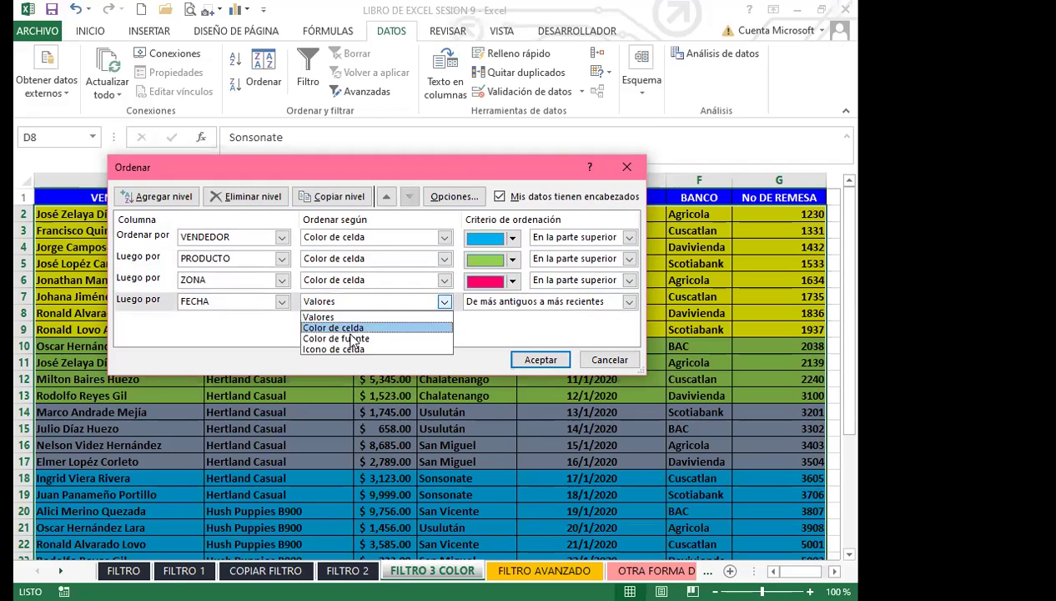
pyautogui.click(354, 328)
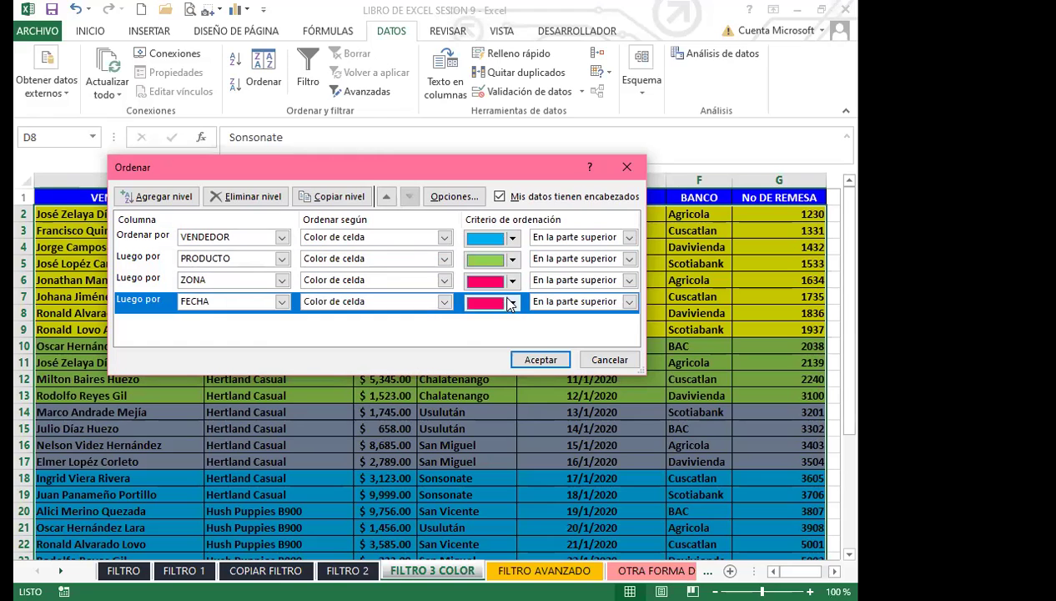
pyautogui.click(511, 302)
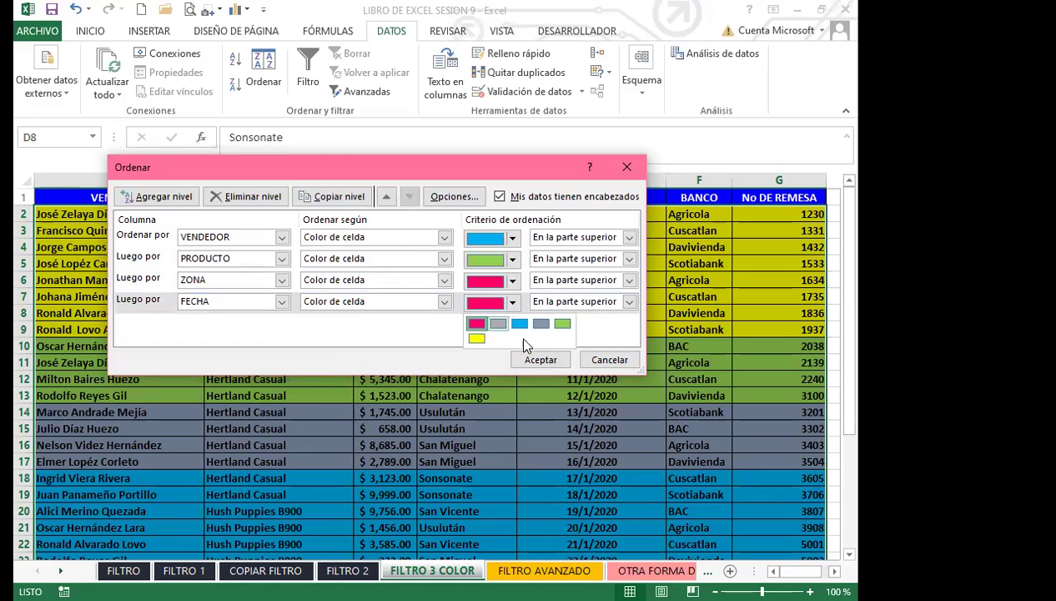
pyautogui.click(542, 325)
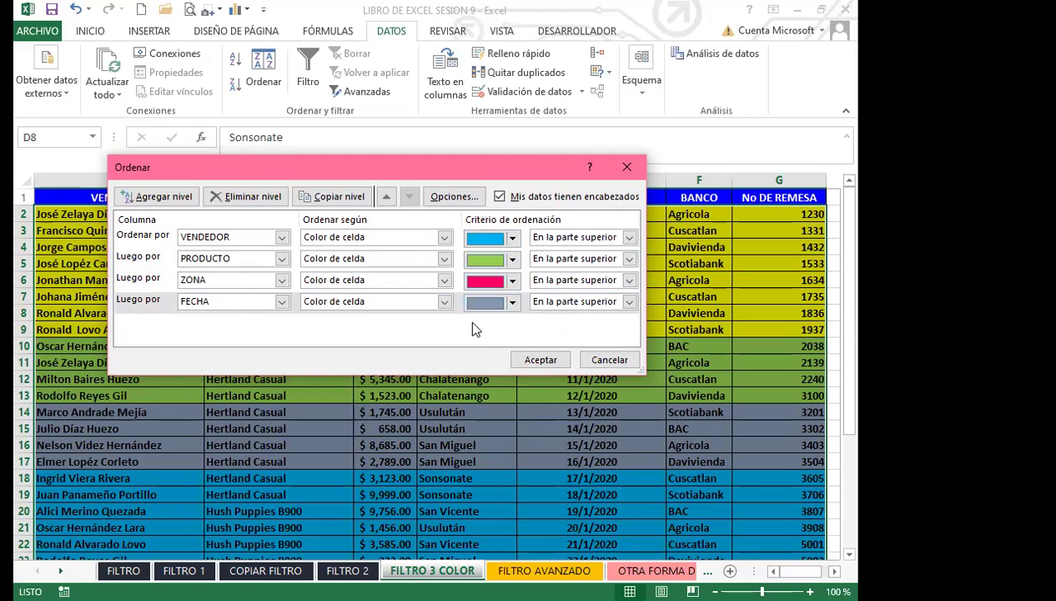
pyautogui.click(539, 360)
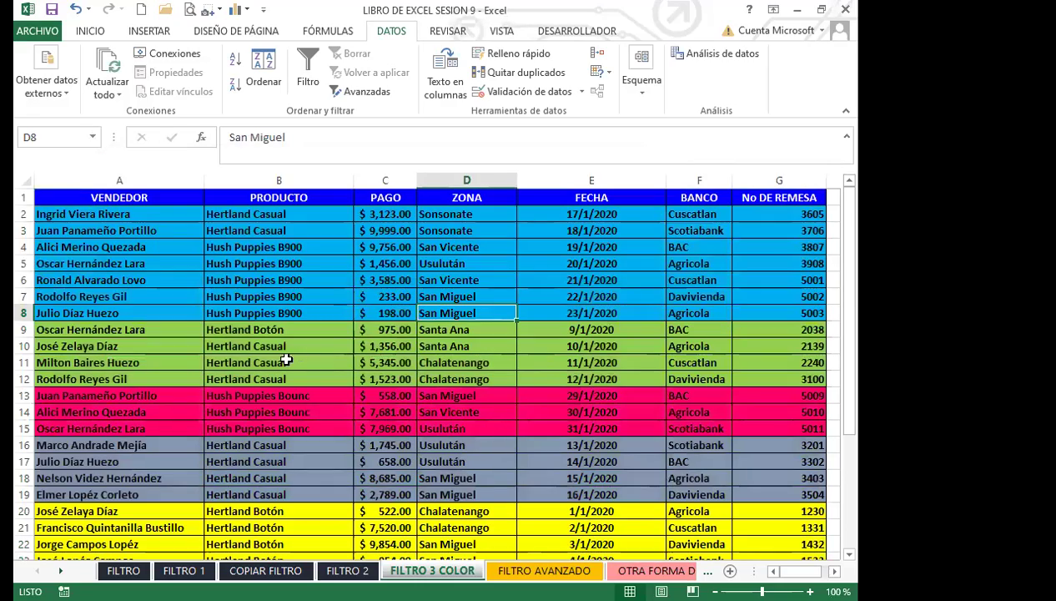
pyautogui.scroll(-5, 304, 466)
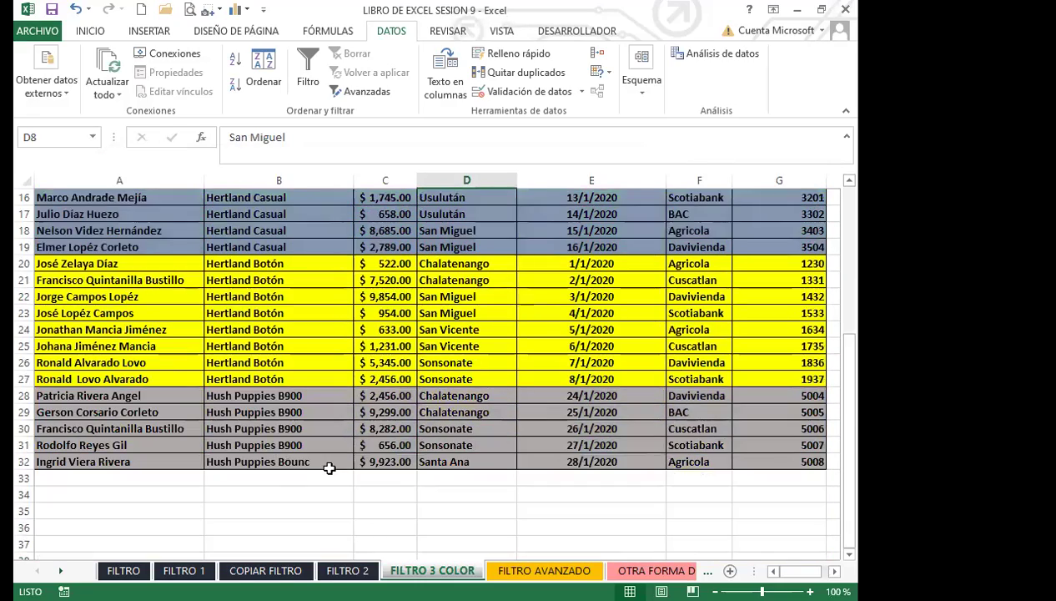
pyautogui.scroll(5, 305, 465)
# Step: Use header filters to show only the records with yellow PRODUCTO cells and clear that filter again
pyautogui.click(313, 261)
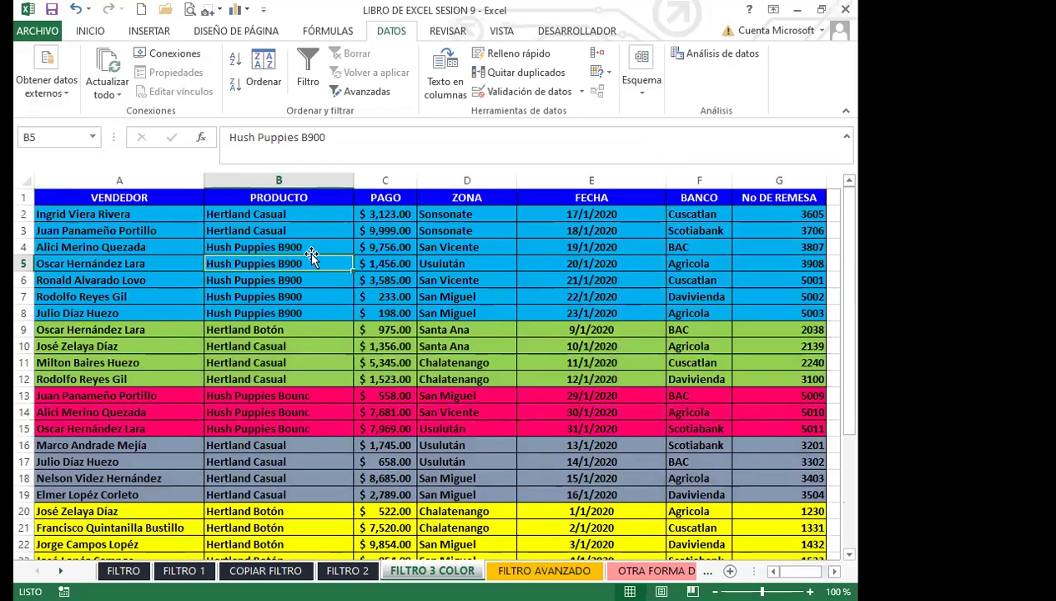
pyautogui.click(308, 75)
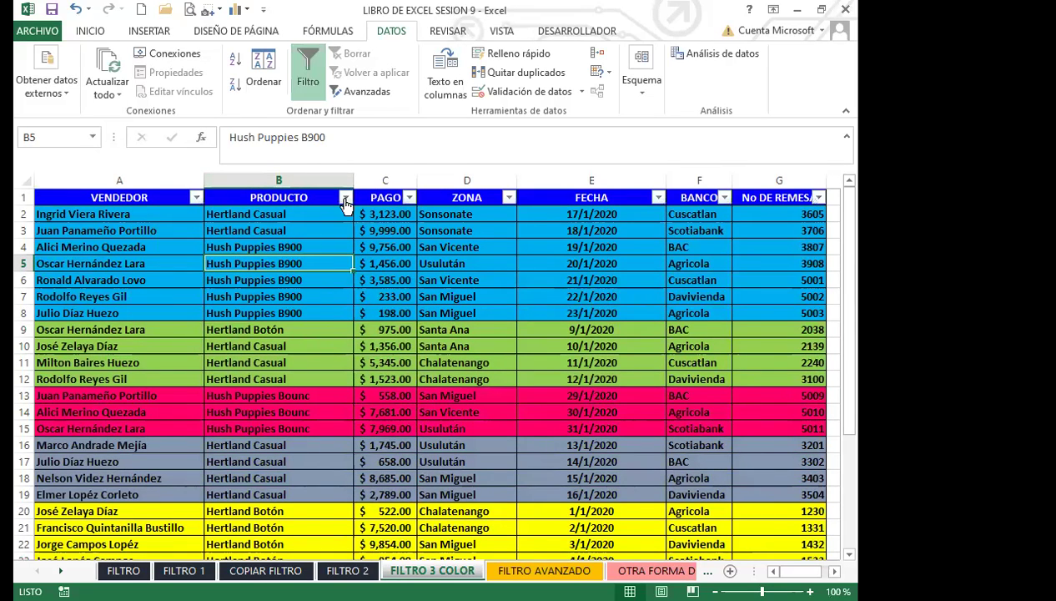
pyautogui.click(344, 197)
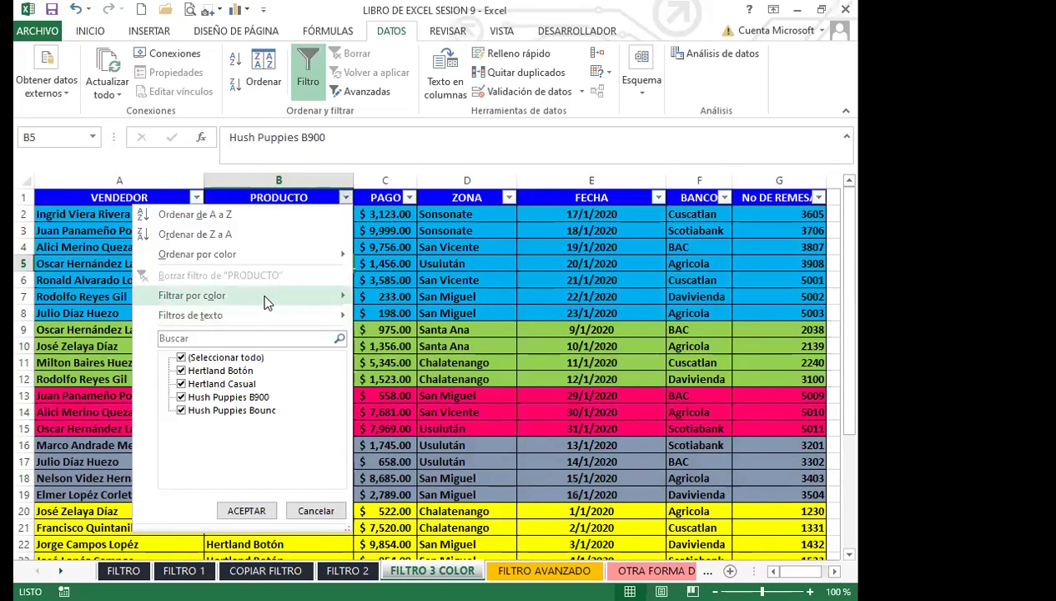
pyautogui.moveTo(270, 299)
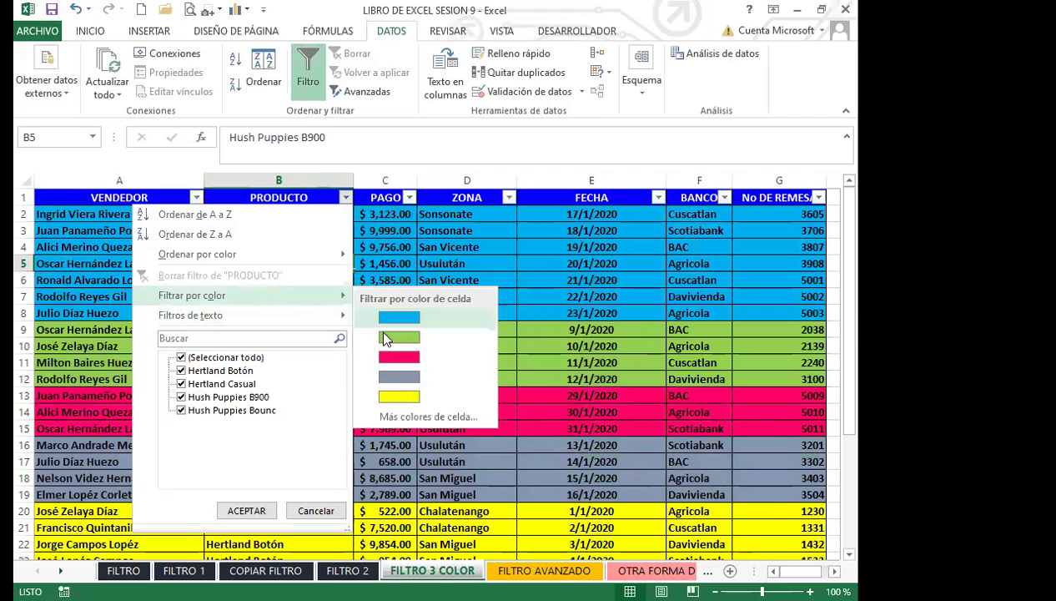
pyautogui.click(399, 396)
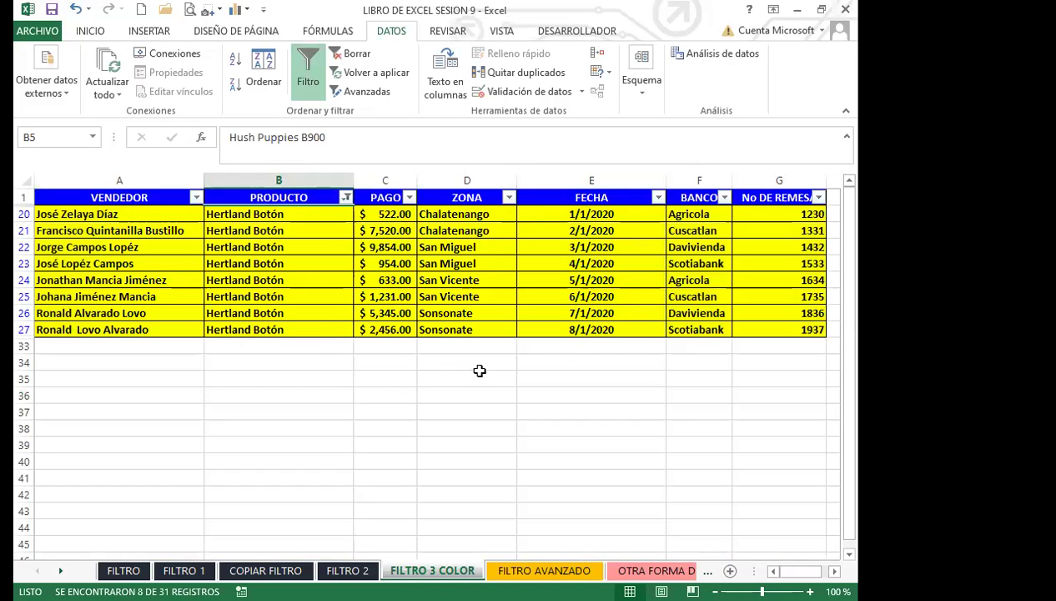
pyautogui.click(463, 324)
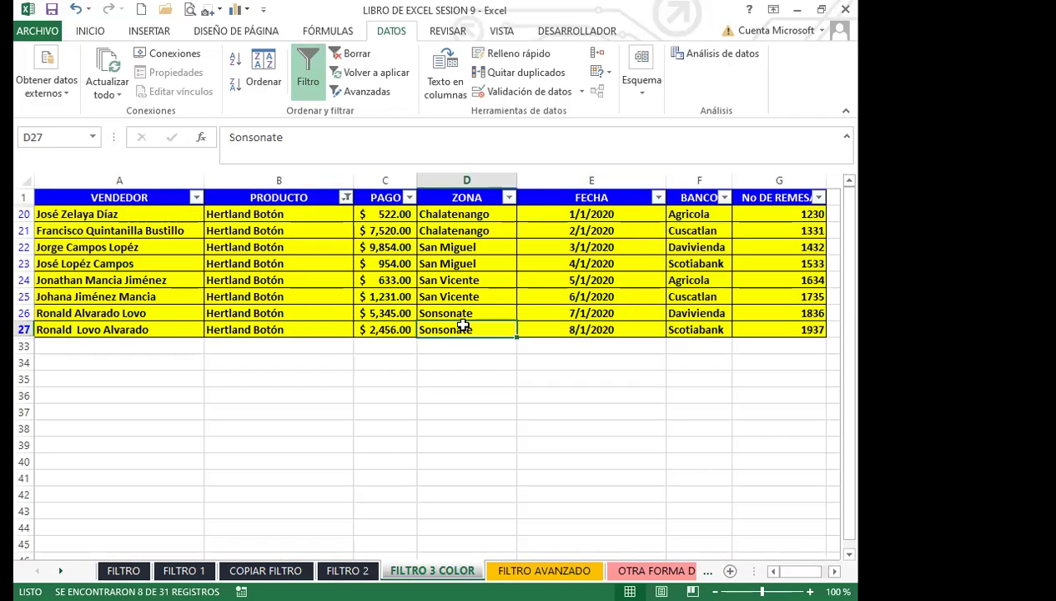
pyautogui.click(297, 289)
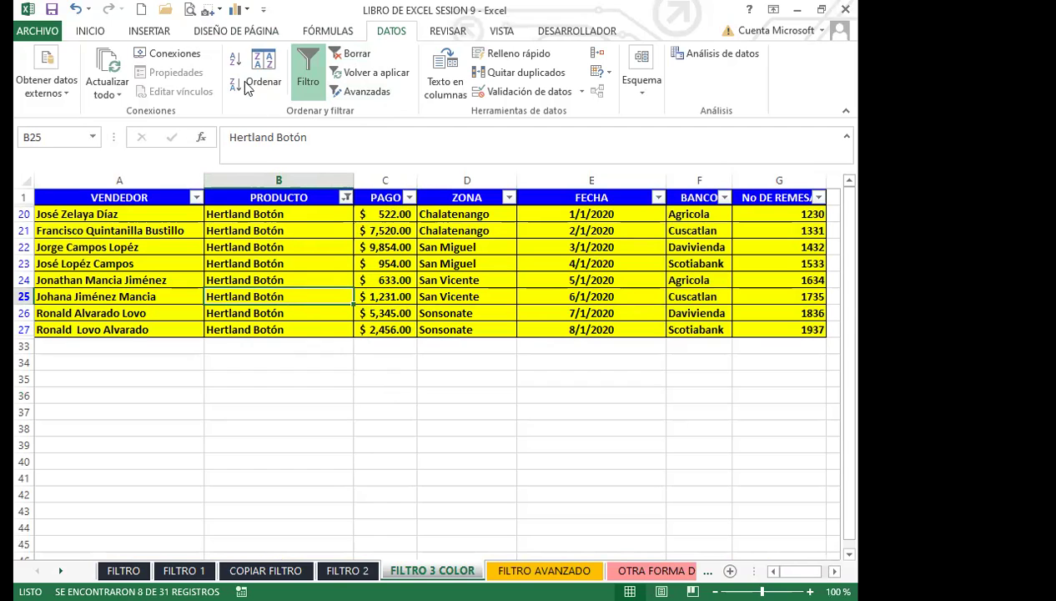
pyautogui.click(355, 55)
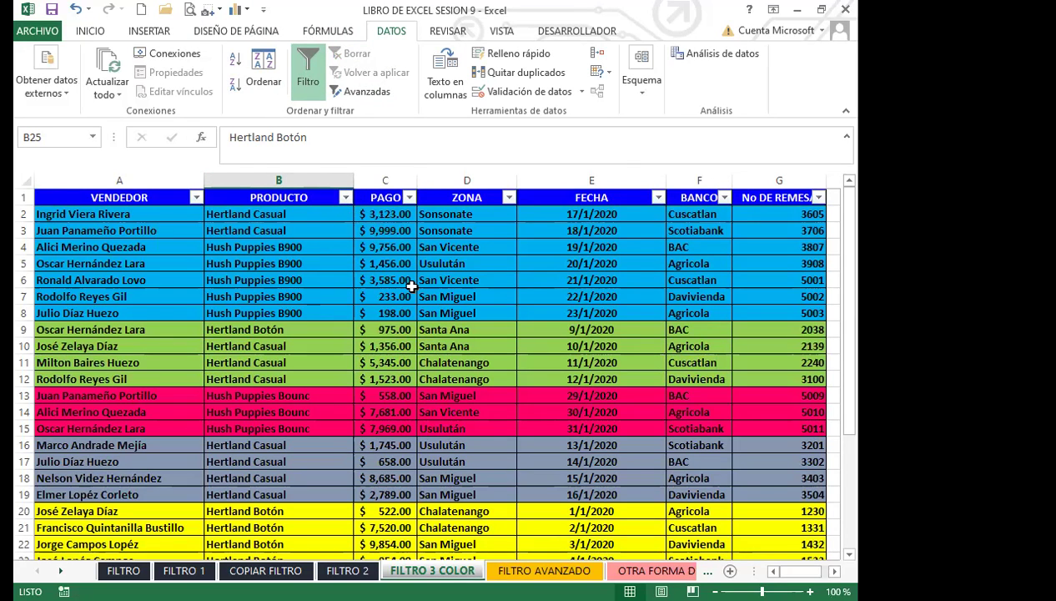
# Step: Filter ZONA to San Miguel, San Vicente and Santa Ana and clear the filter again
pyautogui.click(508, 196)
pyautogui.click(345, 357)
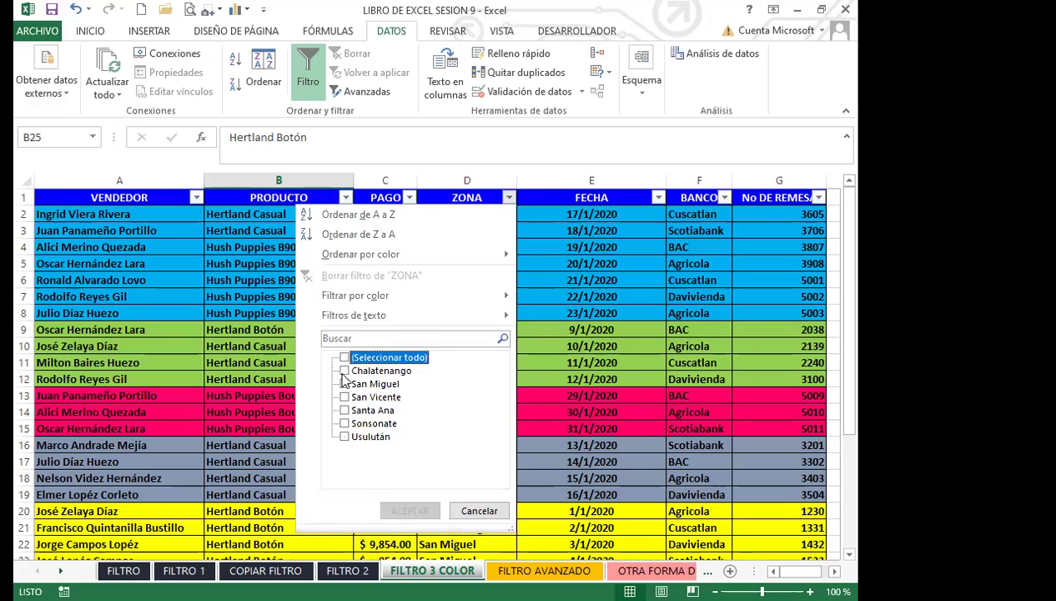
pyautogui.click(345, 384)
pyautogui.click(346, 397)
pyautogui.click(344, 410)
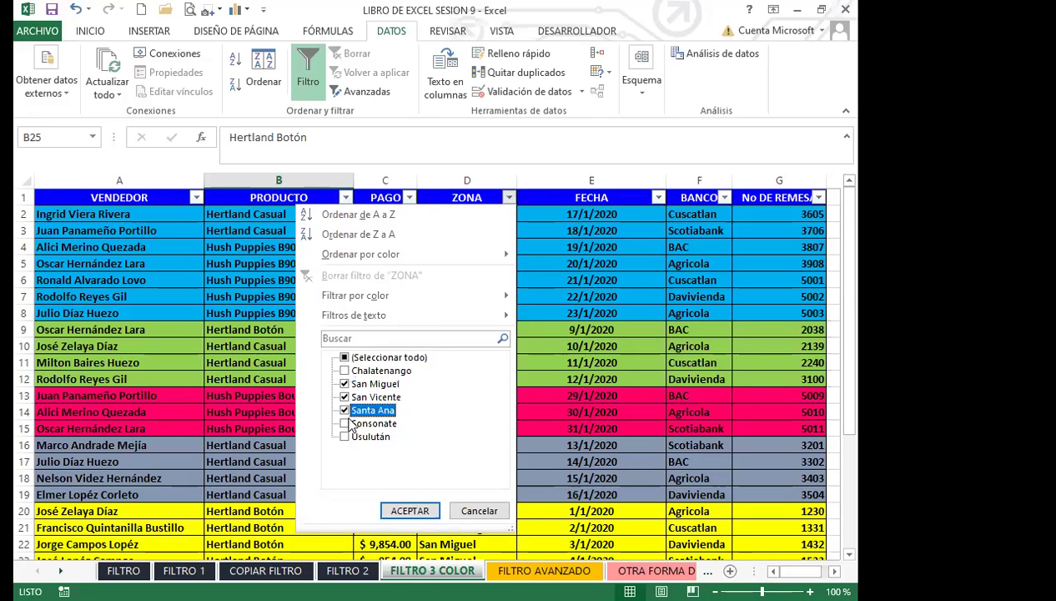
pyautogui.press('Return')
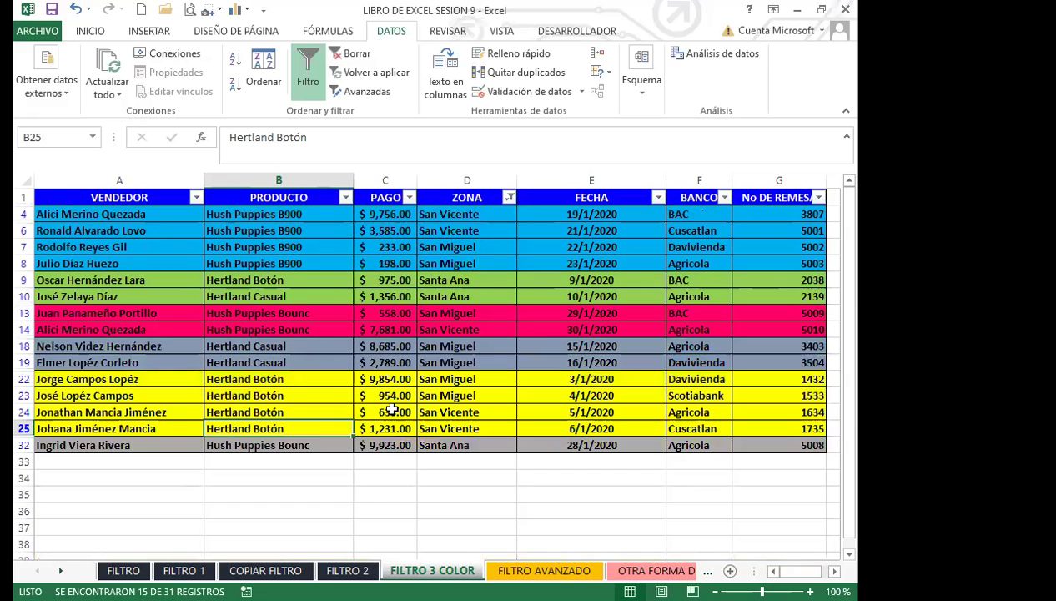
pyautogui.click(355, 55)
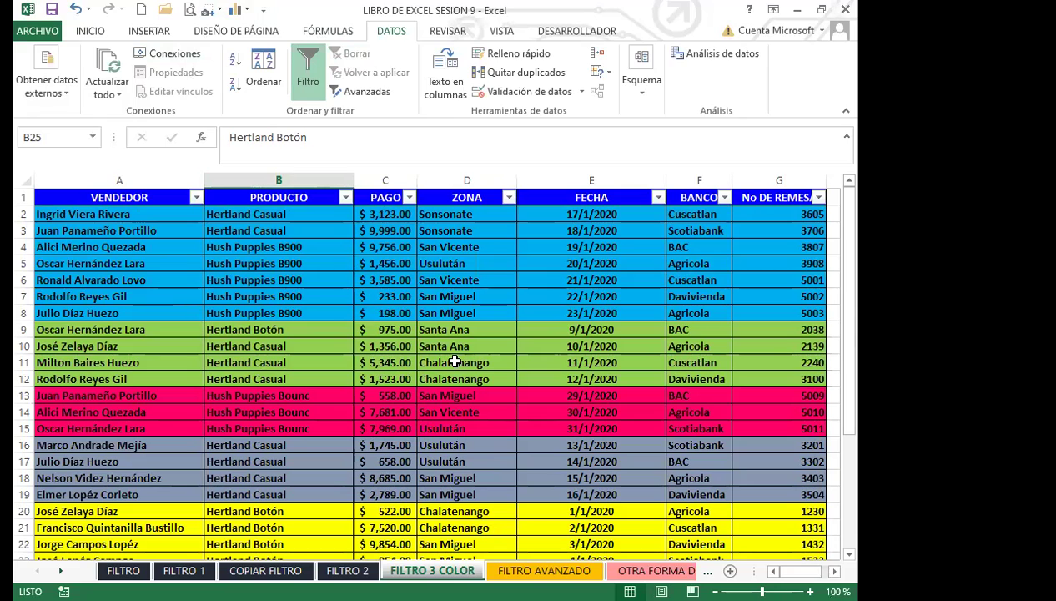
# Step: Remove the header filters from the table and turn them on again from the PAGO header in C1
pyautogui.click(313, 357)
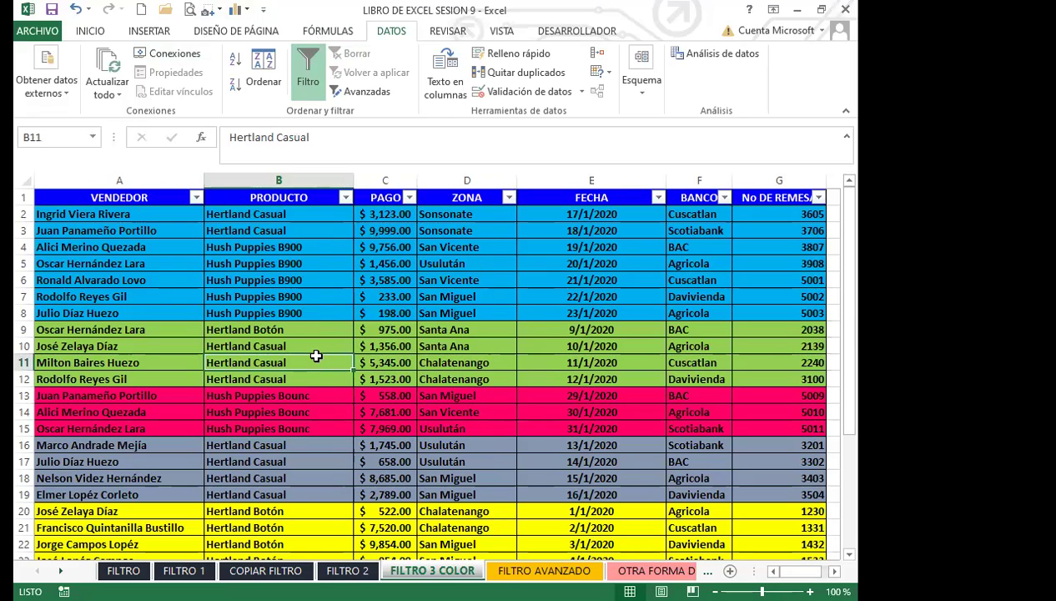
pyautogui.click(306, 70)
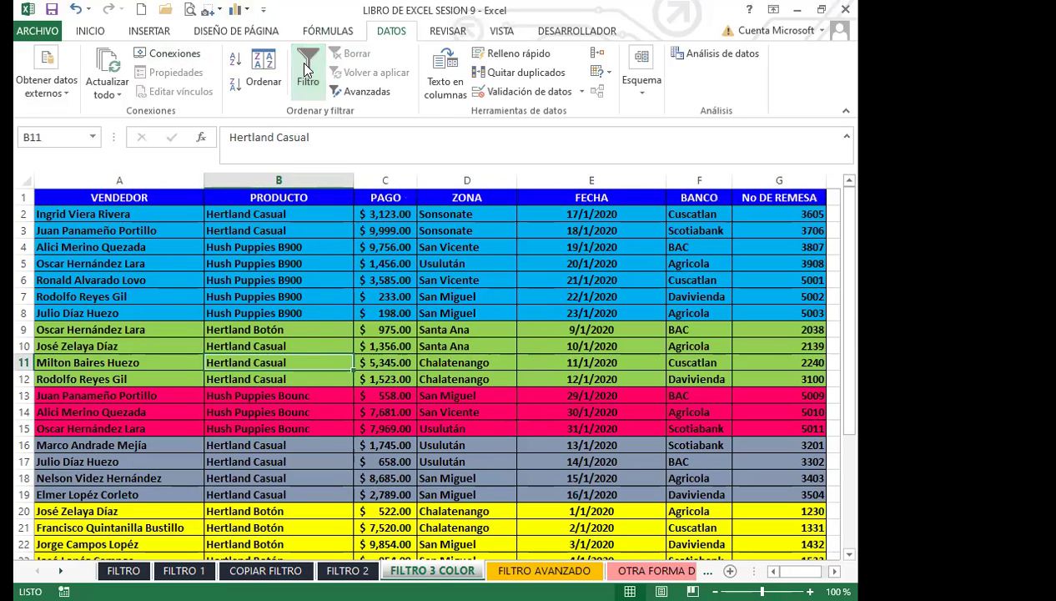
pyautogui.click(383, 265)
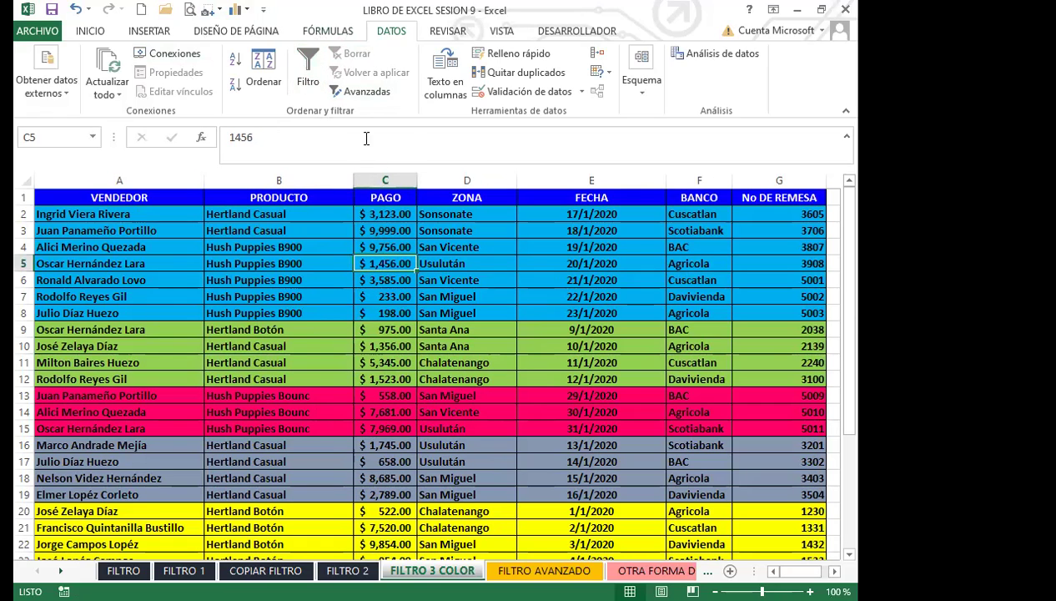
pyautogui.click(385, 200)
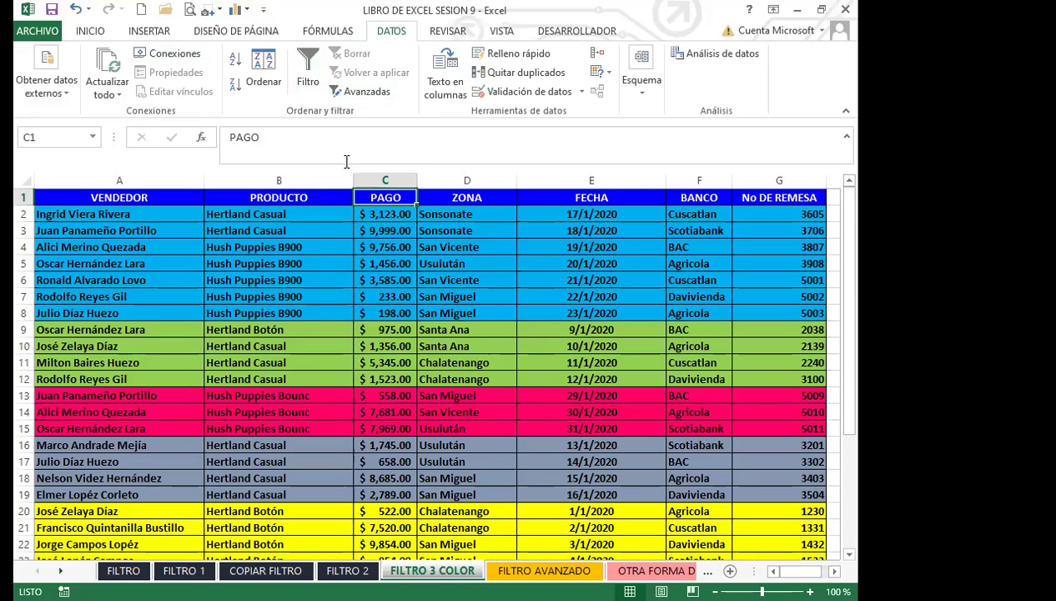
pyautogui.click(305, 60)
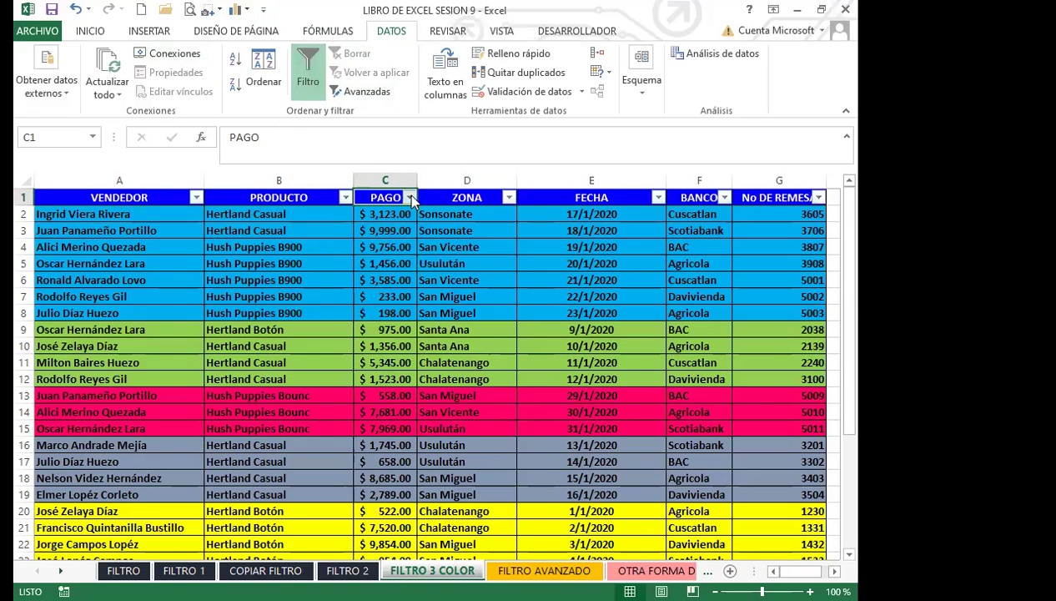
# Step: Filter the PAGO column by green cell colour and clear the filter again
pyautogui.click(410, 198)
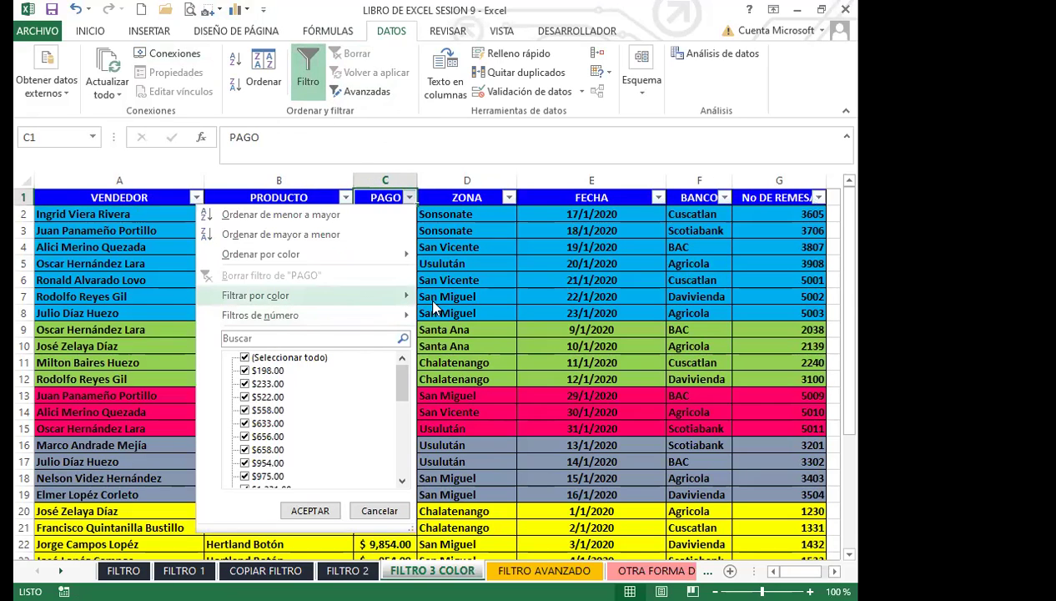
pyautogui.moveTo(409, 296)
pyautogui.click(452, 338)
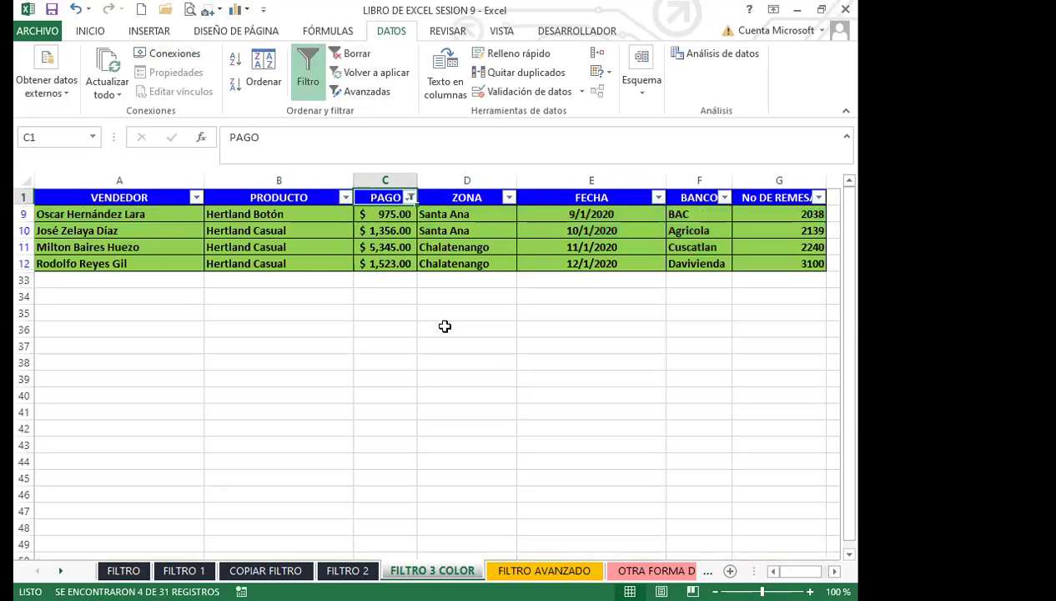
pyautogui.click(358, 55)
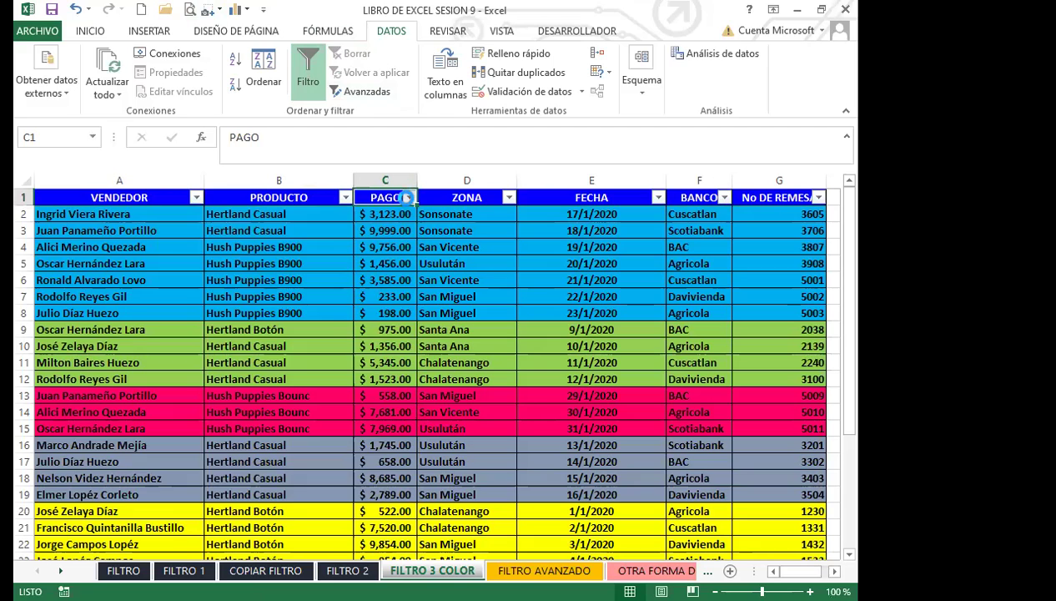
# Step: Filter the PAGO column by pink-red cell colour and clear the filter again
pyautogui.click(408, 198)
pyautogui.moveTo(382, 292)
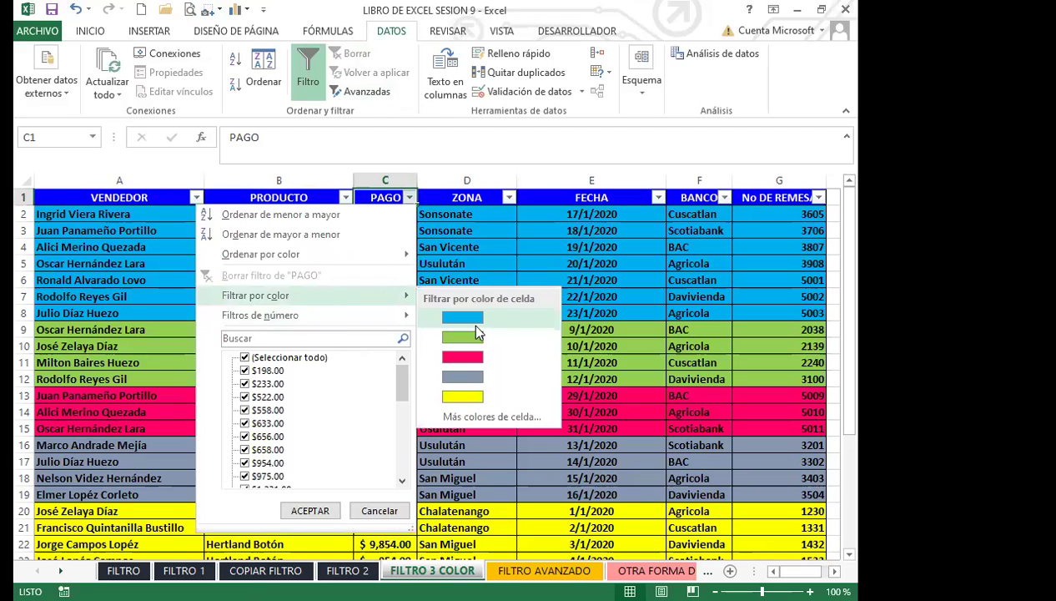
pyautogui.click(463, 357)
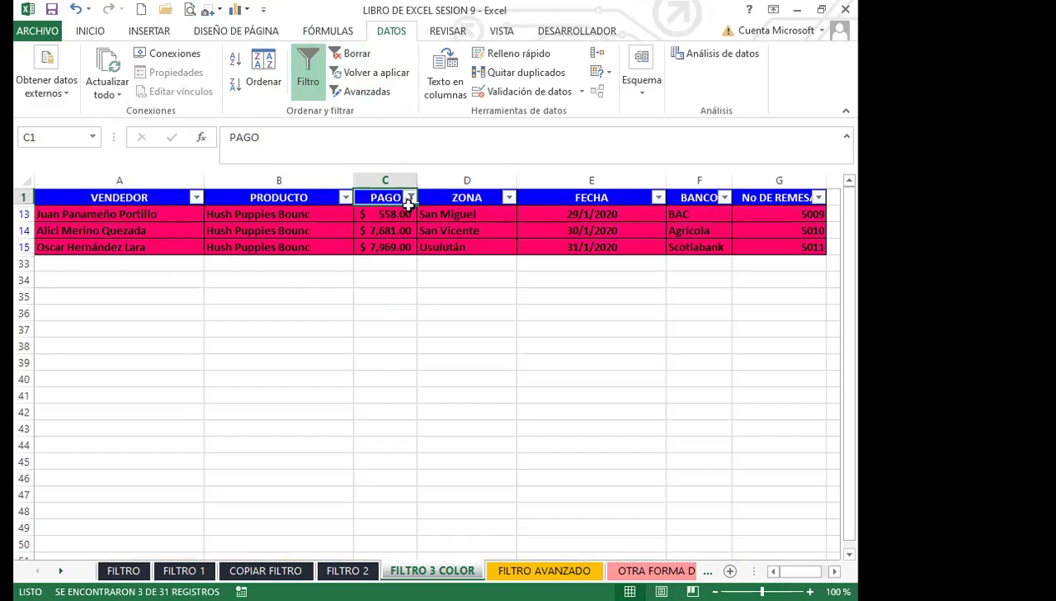
pyautogui.click(354, 74)
pyautogui.click(352, 55)
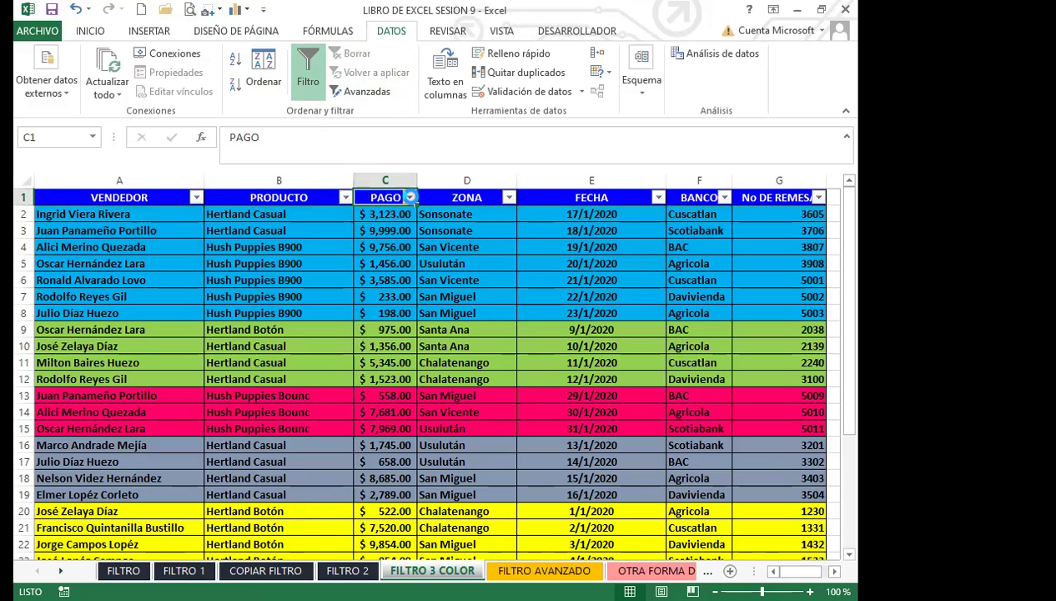
pyautogui.click(410, 197)
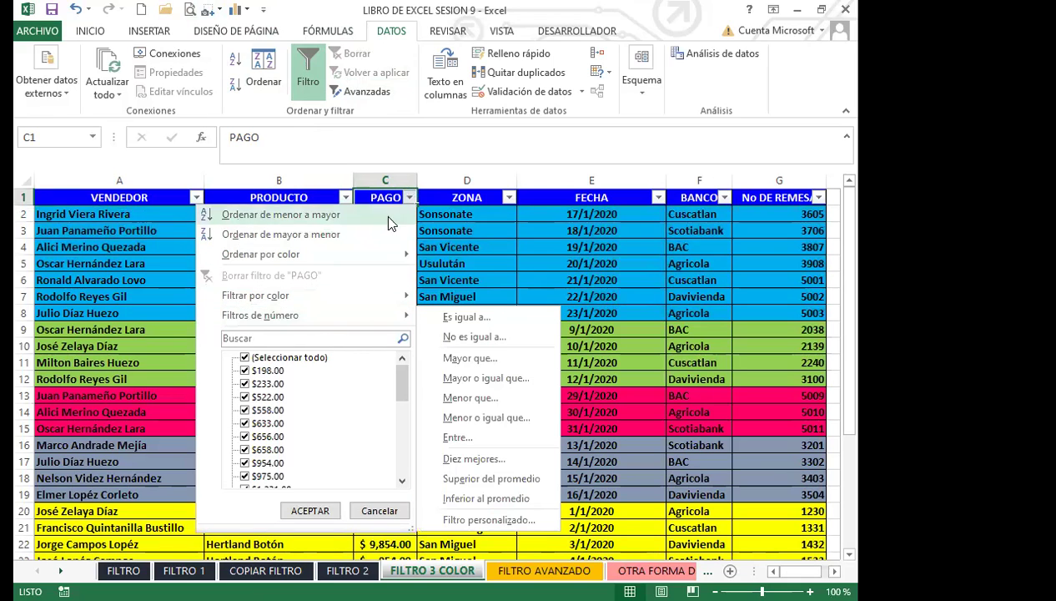
pyautogui.press('Escape')
pyautogui.click(384, 362)
pyautogui.click(467, 349)
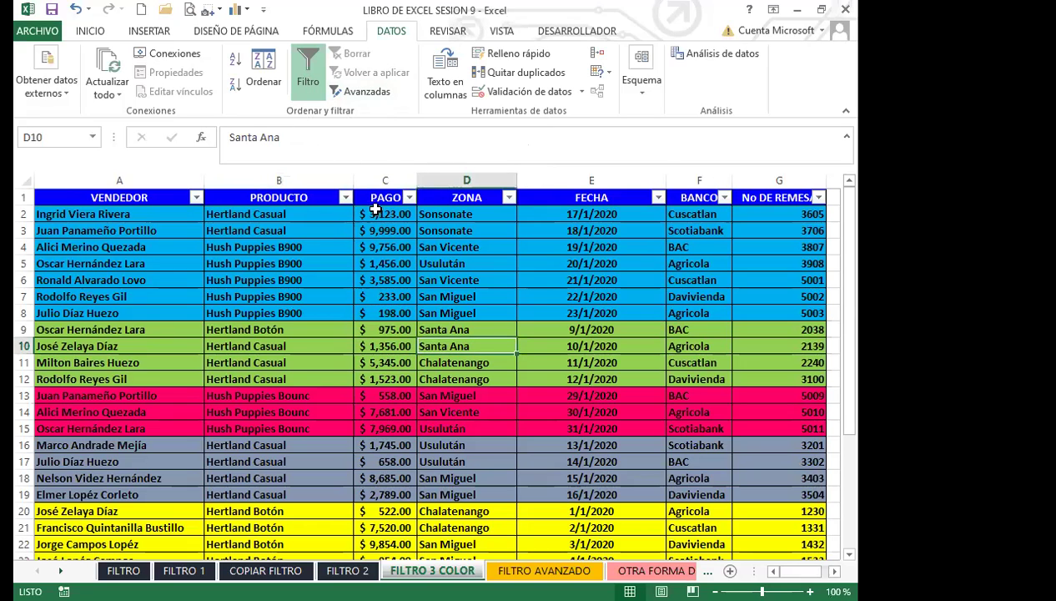
# Step: Filter the PAGO column on FILTRO 3 COLOR by pink-red cell colour and select cell C15
pyautogui.click(409, 197)
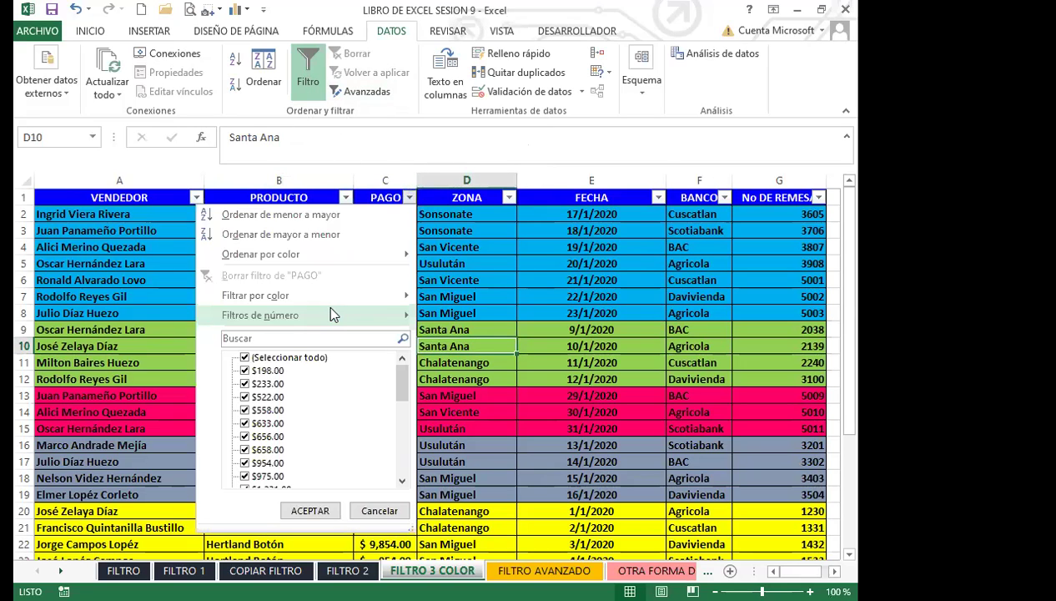
pyautogui.moveTo(391, 302)
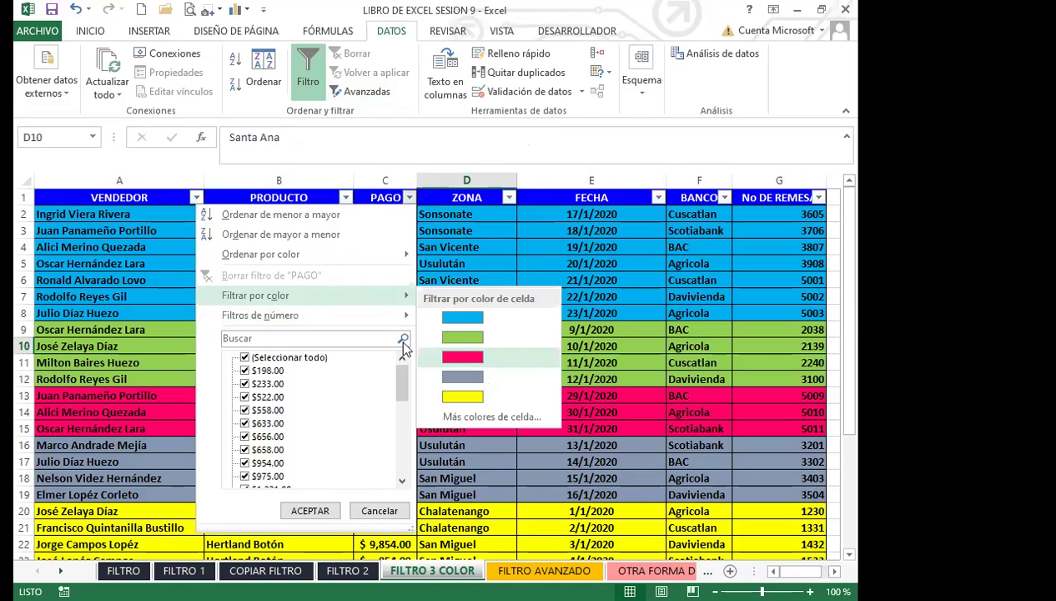
pyautogui.click(460, 359)
pyautogui.click(382, 242)
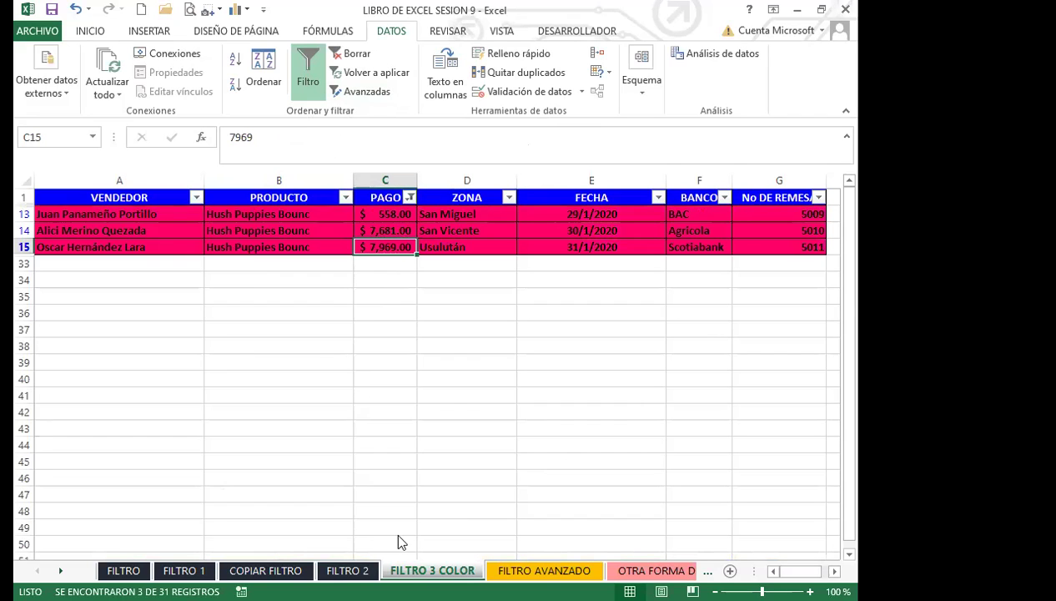
# Step: Switch to the FILTRO 1 sheet and turn on the table's header filters from the PRODUCTO header in B1
pyautogui.click(266, 571)
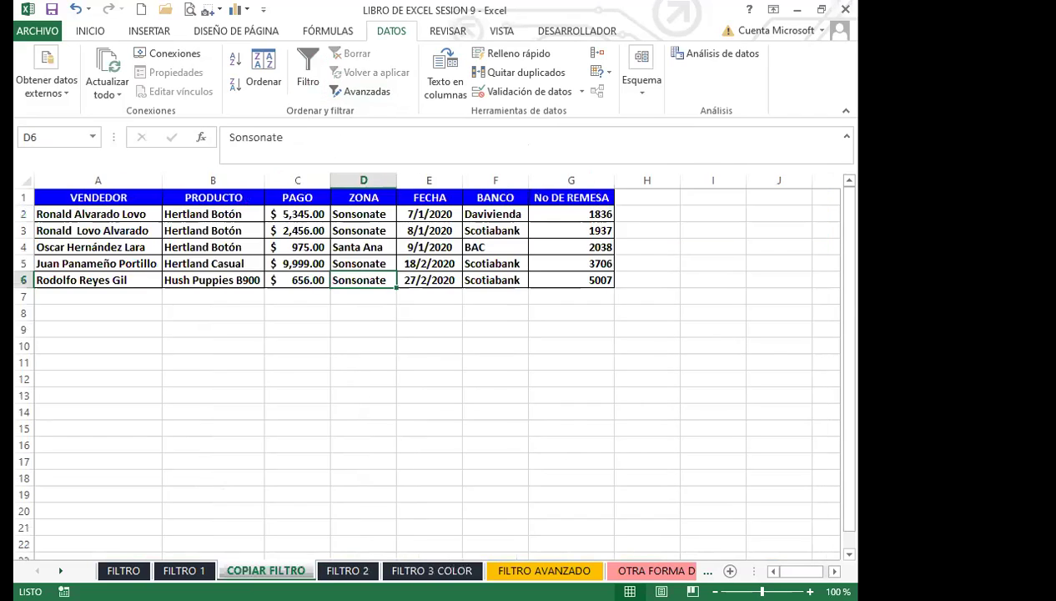
pyautogui.click(184, 570)
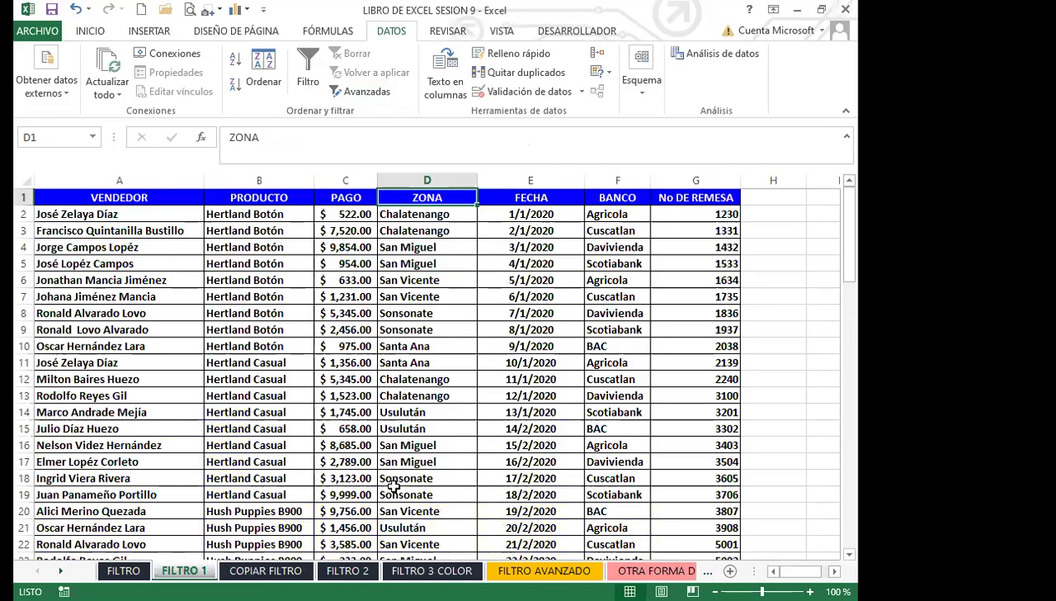
pyautogui.click(431, 461)
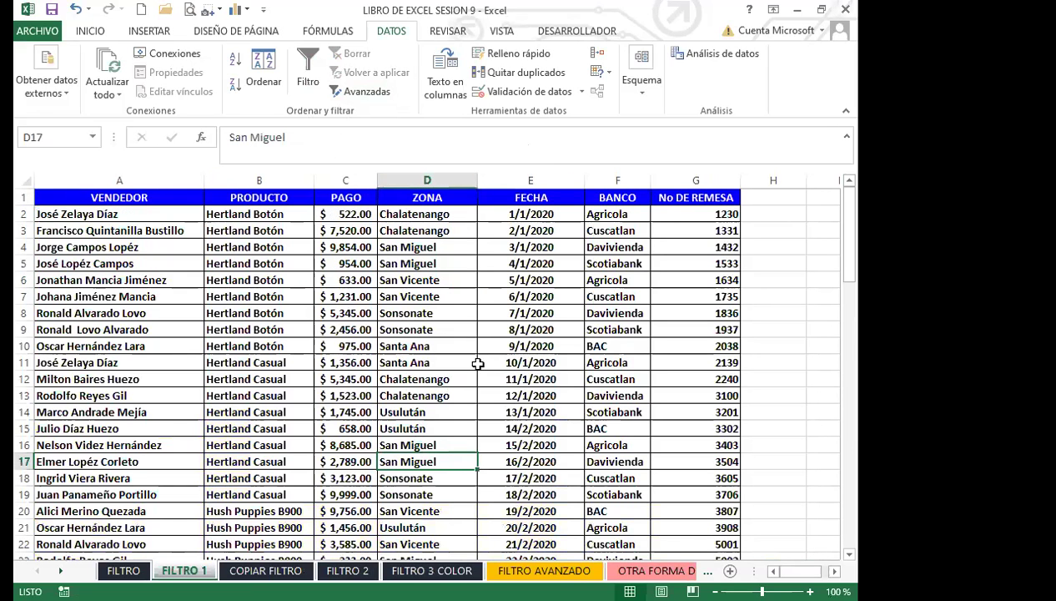
pyautogui.click(407, 344)
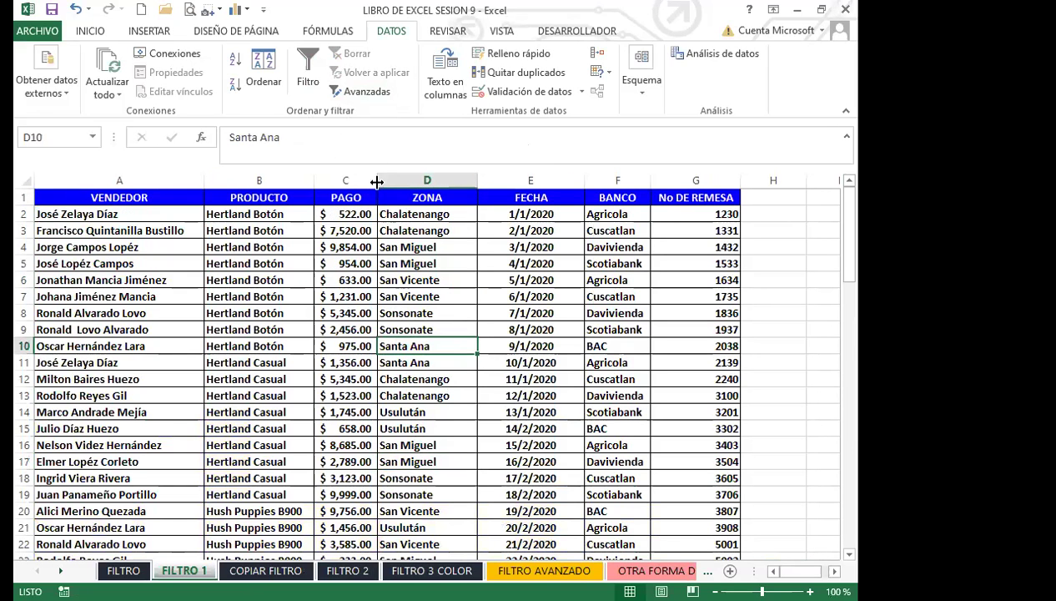
pyautogui.click(255, 198)
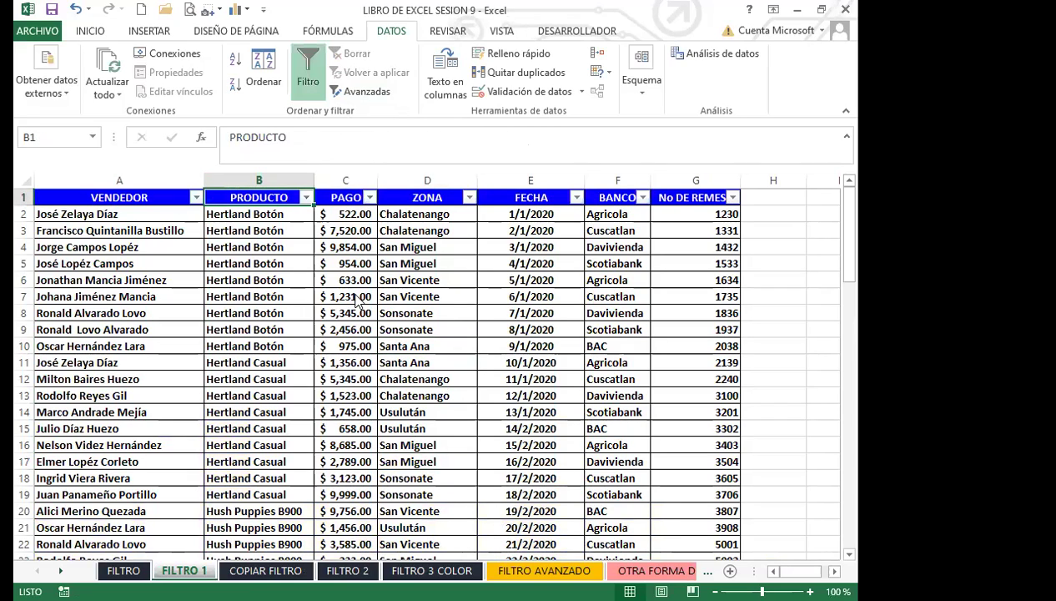
# Step: Filter the PRODUCTO column to Hertland Casual, Hush Puppies B900 and Hush Puppies Bounc
pyautogui.click(306, 197)
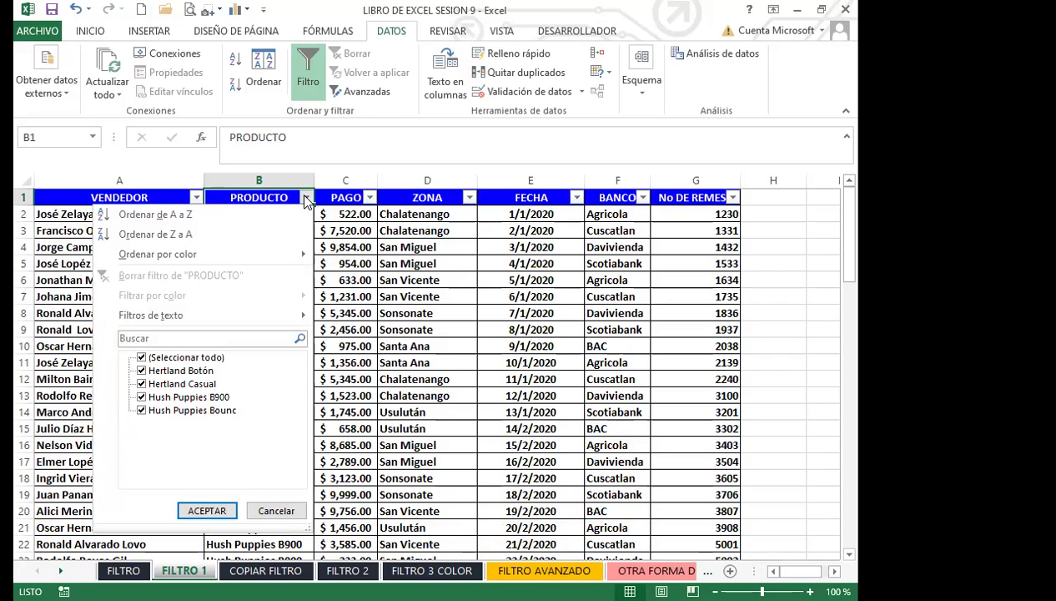
pyautogui.click(141, 357)
pyautogui.click(141, 384)
pyautogui.click(141, 397)
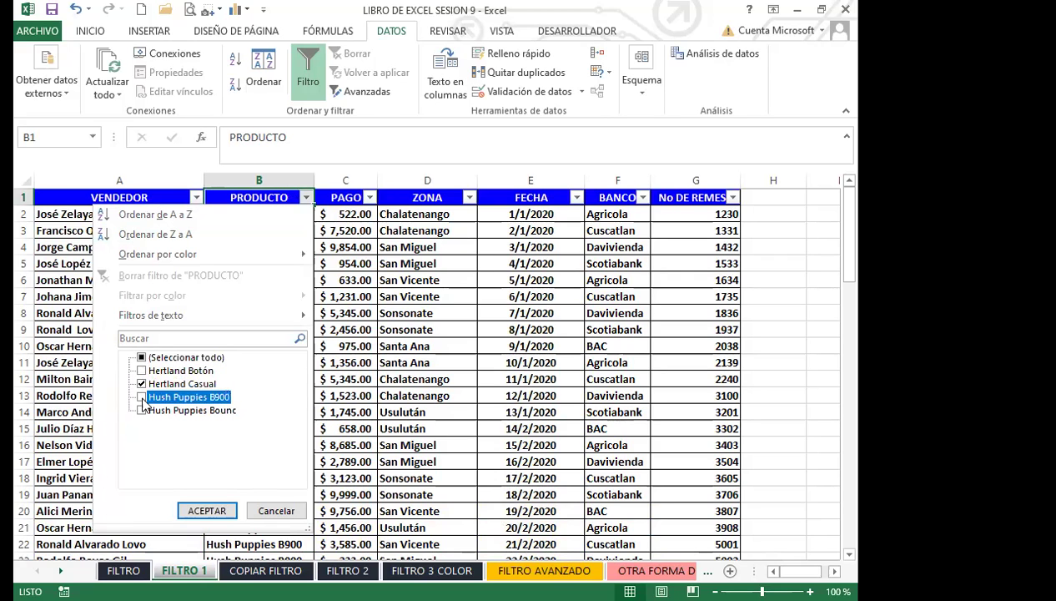
pyautogui.click(141, 411)
pyautogui.click(205, 510)
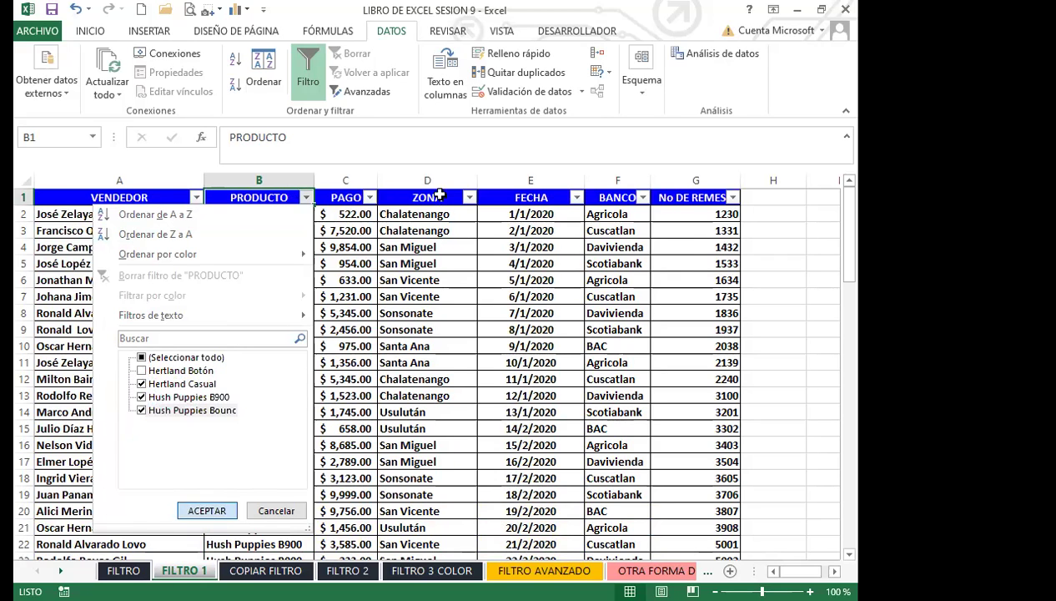
# Step: Filter the ZONA column to Chalatenango, San Miguel and Usulután
pyautogui.click(468, 197)
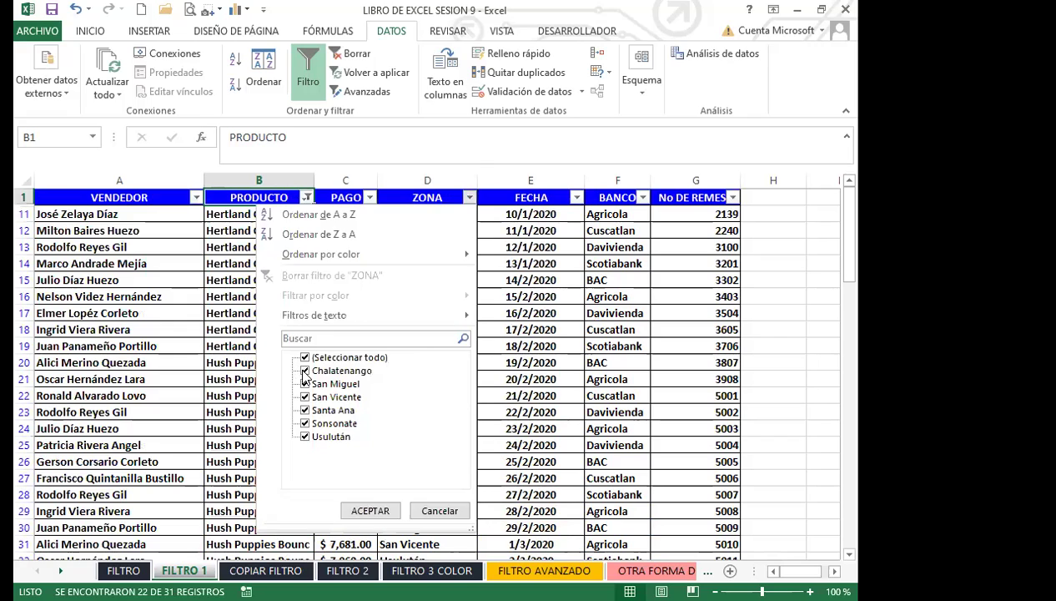
pyautogui.click(305, 357)
pyautogui.click(305, 371)
pyautogui.click(305, 384)
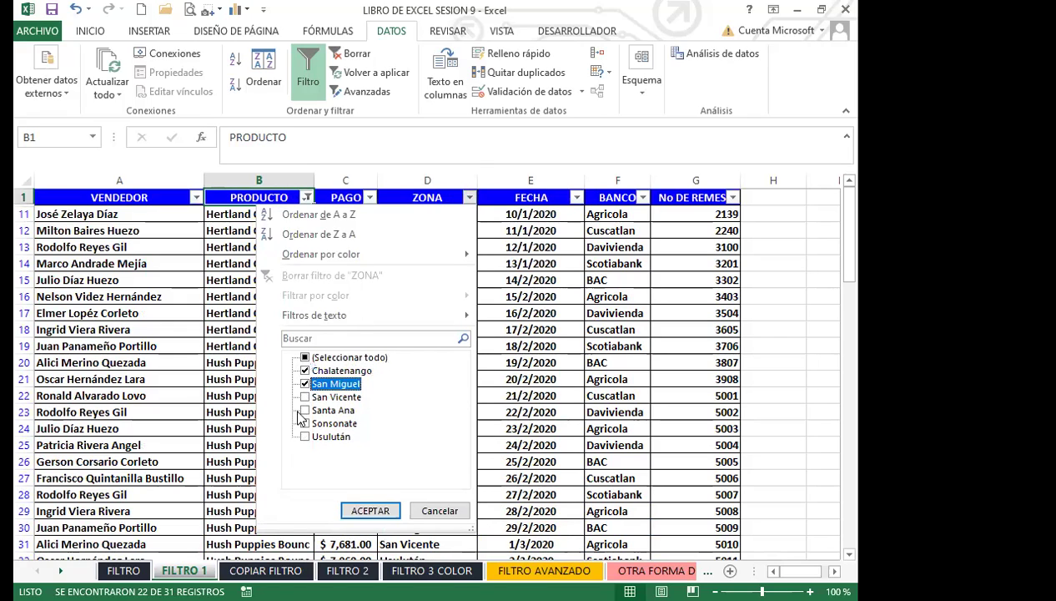
pyautogui.click(305, 437)
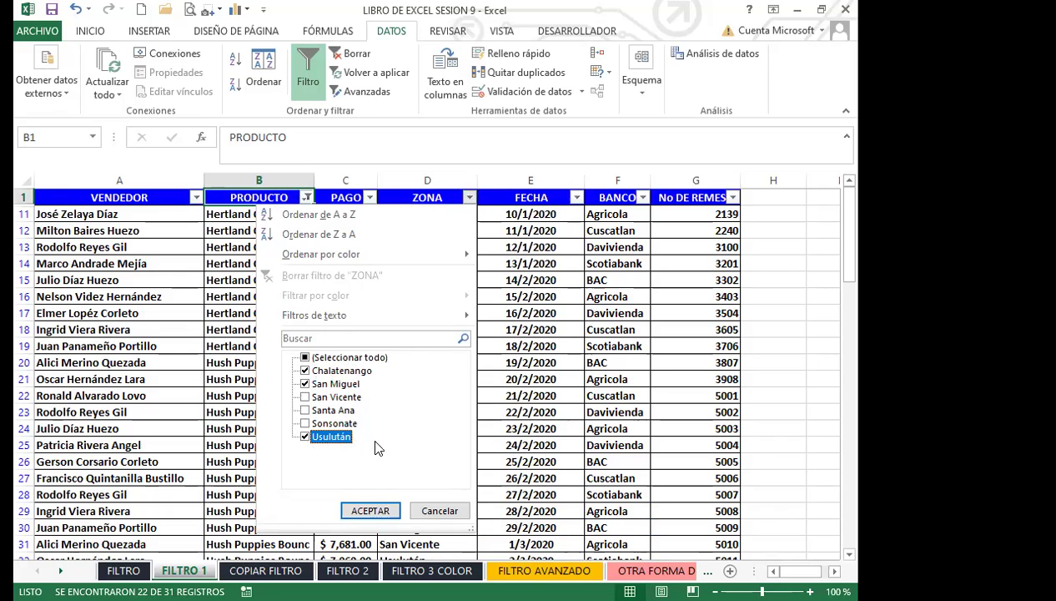
pyautogui.click(377, 511)
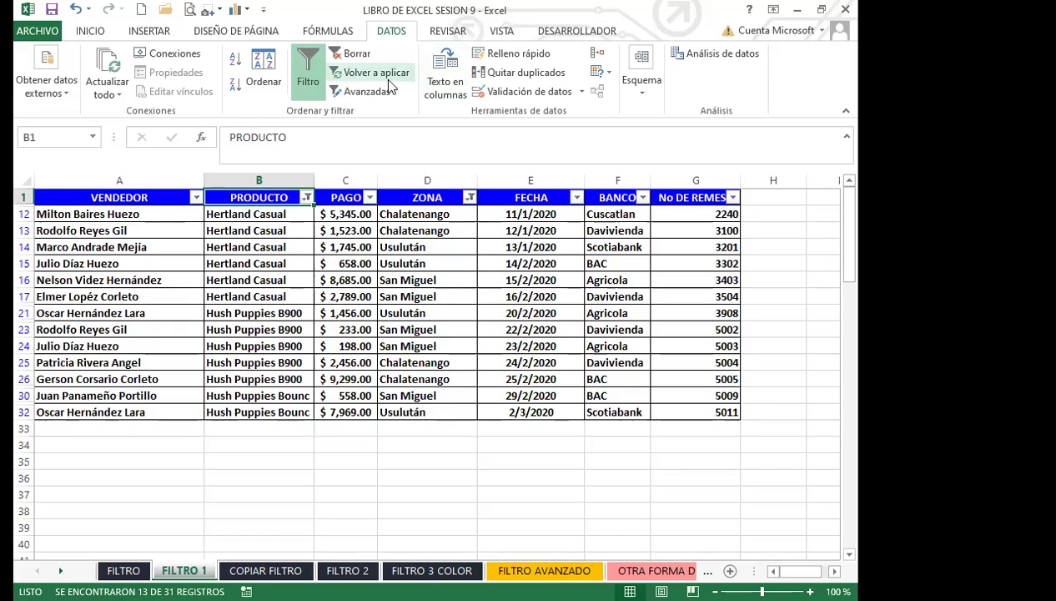
pyautogui.click(307, 198)
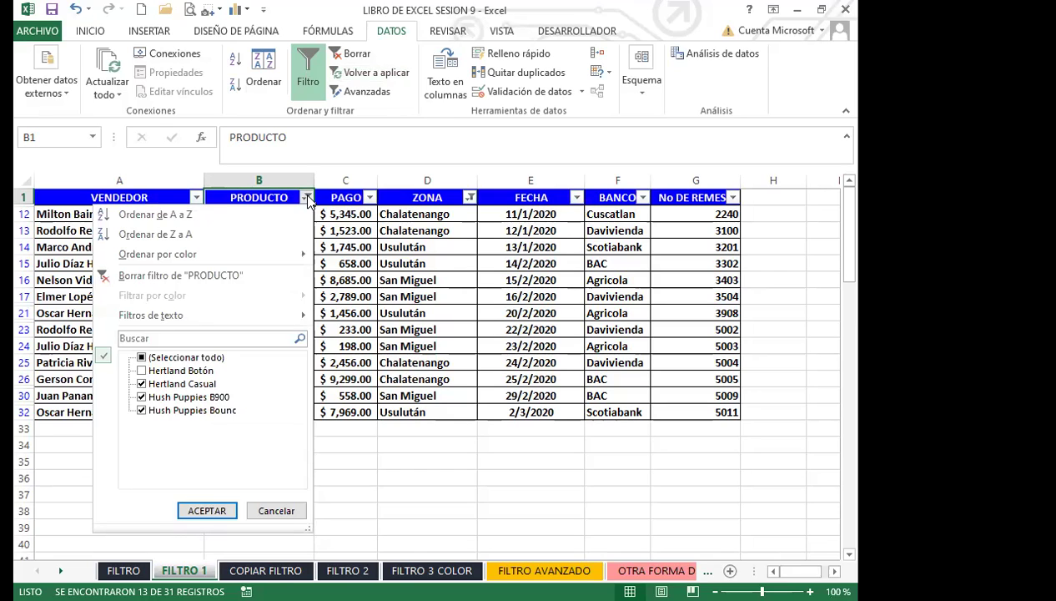
pyautogui.moveTo(240, 317)
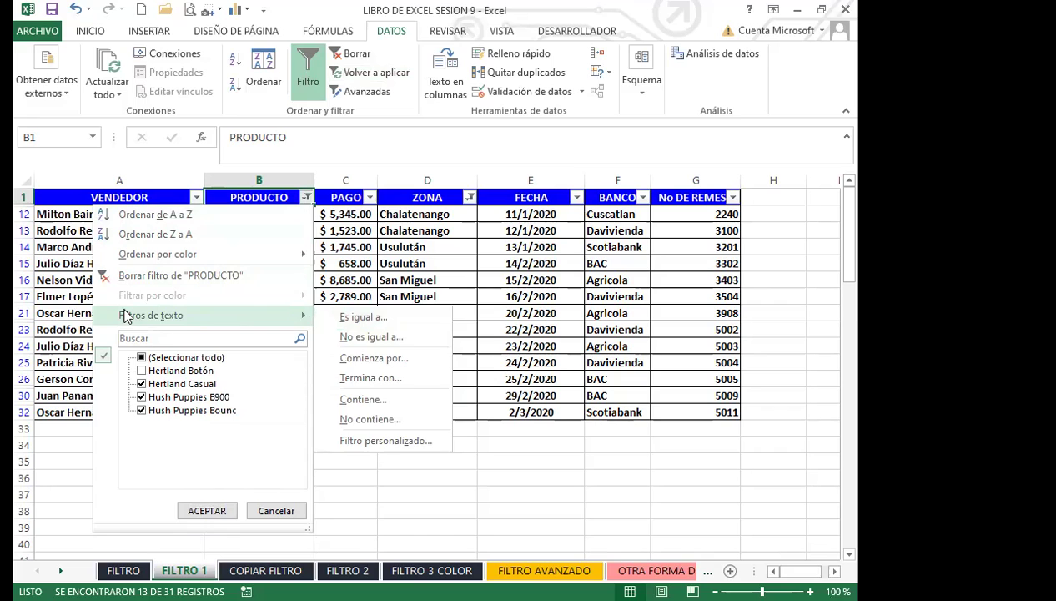
pyautogui.press('Return')
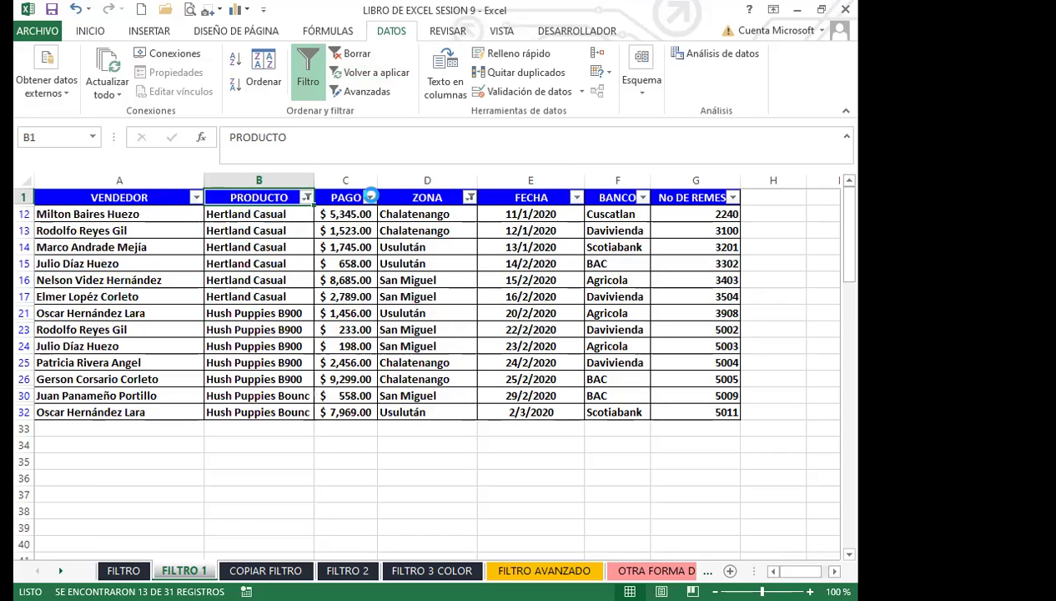
pyautogui.click(370, 197)
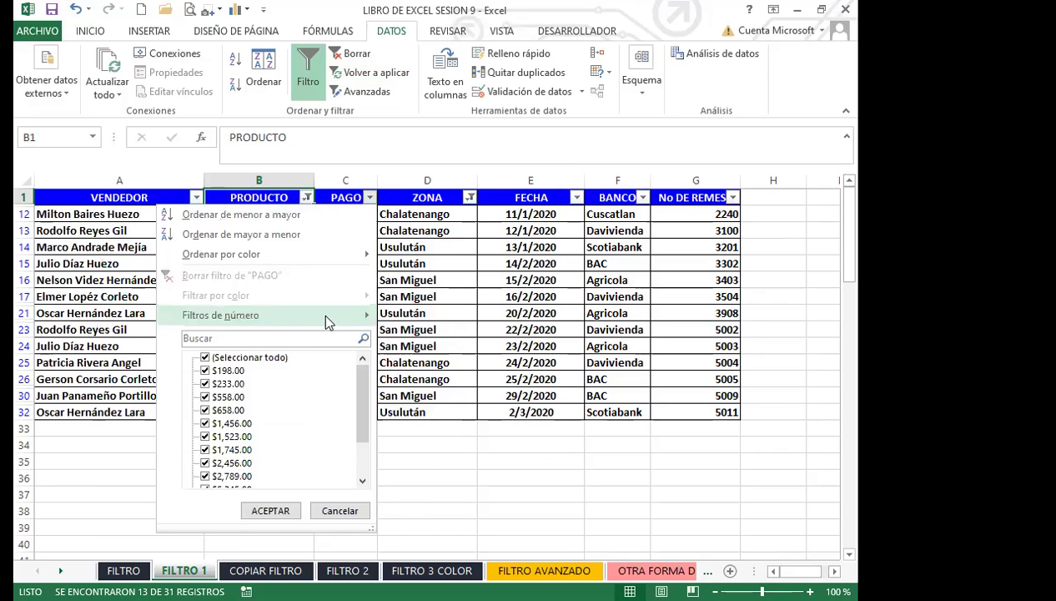
pyautogui.moveTo(325, 318)
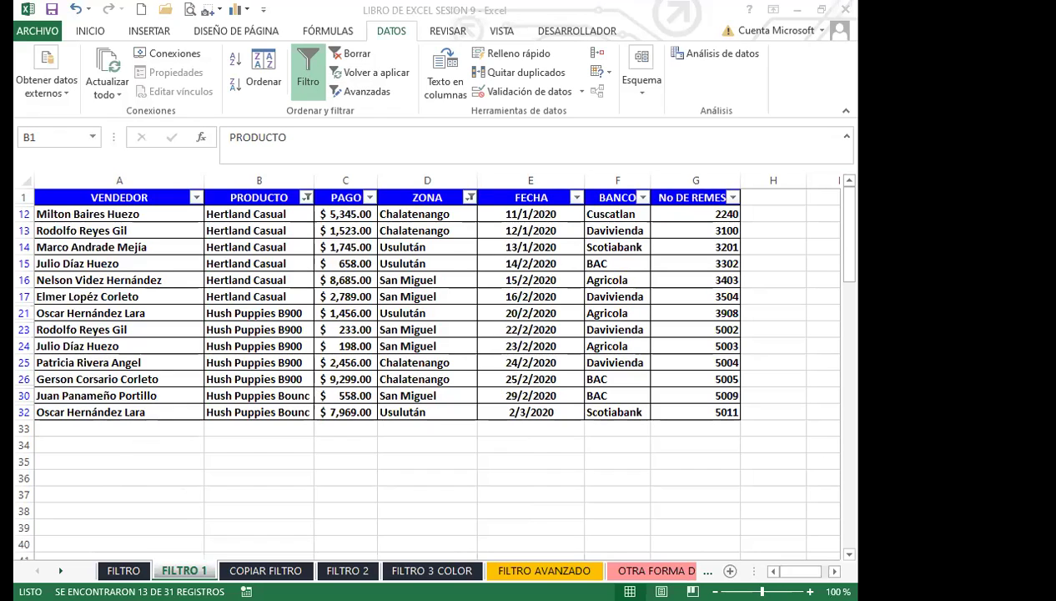
pyautogui.hotkey('alt', 'Tab')
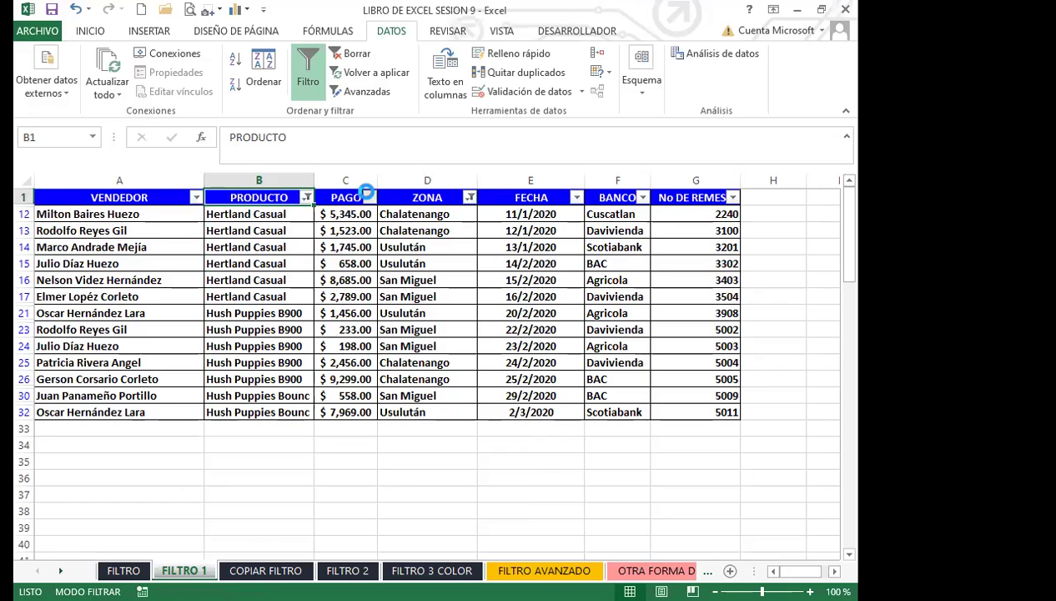
# Step: Apply a number filter to the PAGO column that keeps payments greater than or equal to $658.00
pyautogui.click(368, 197)
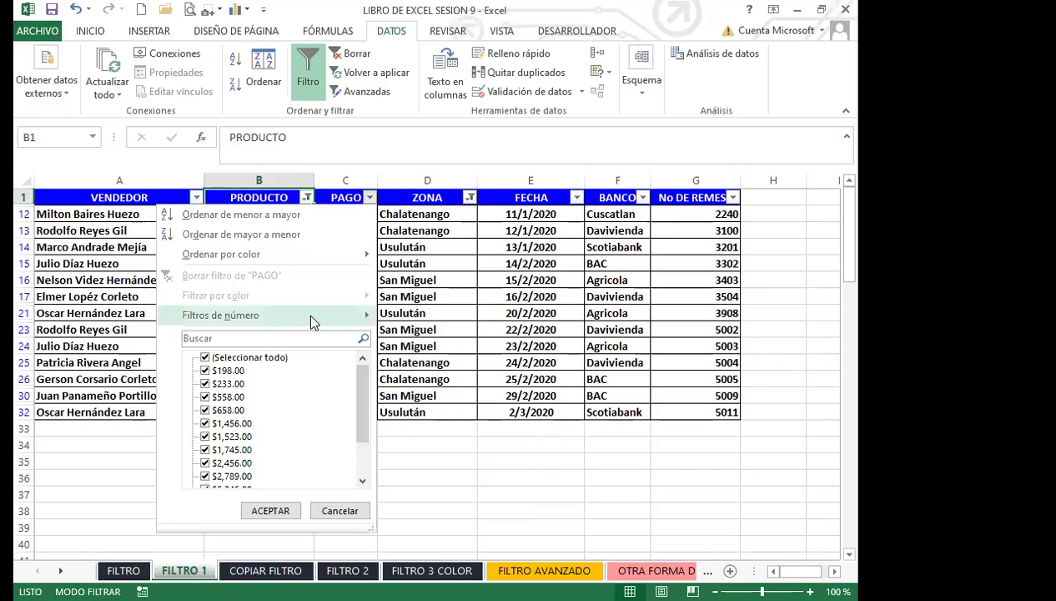
pyautogui.moveTo(311, 317)
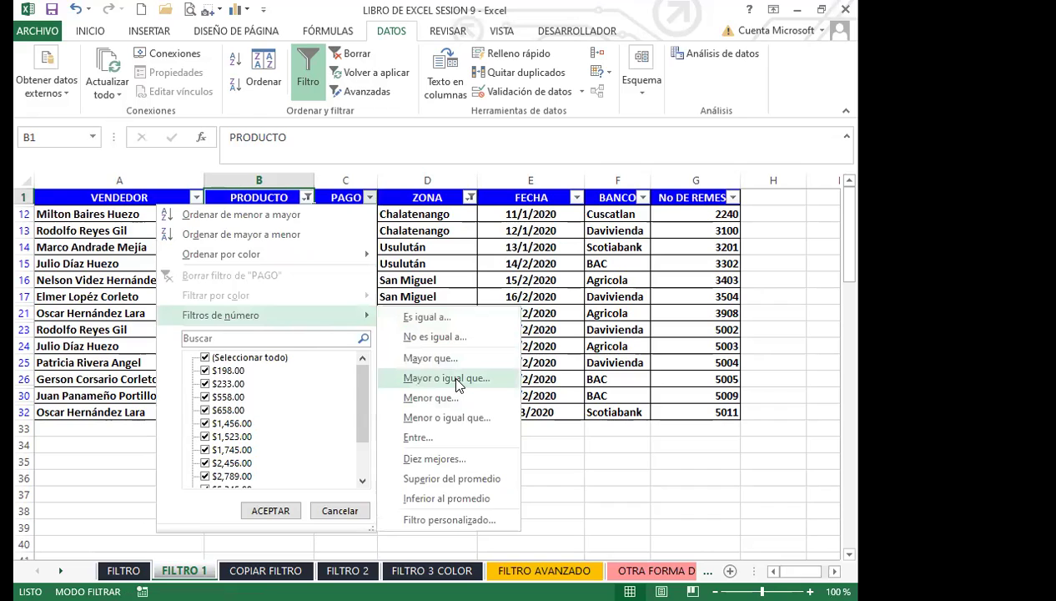
pyautogui.click(446, 378)
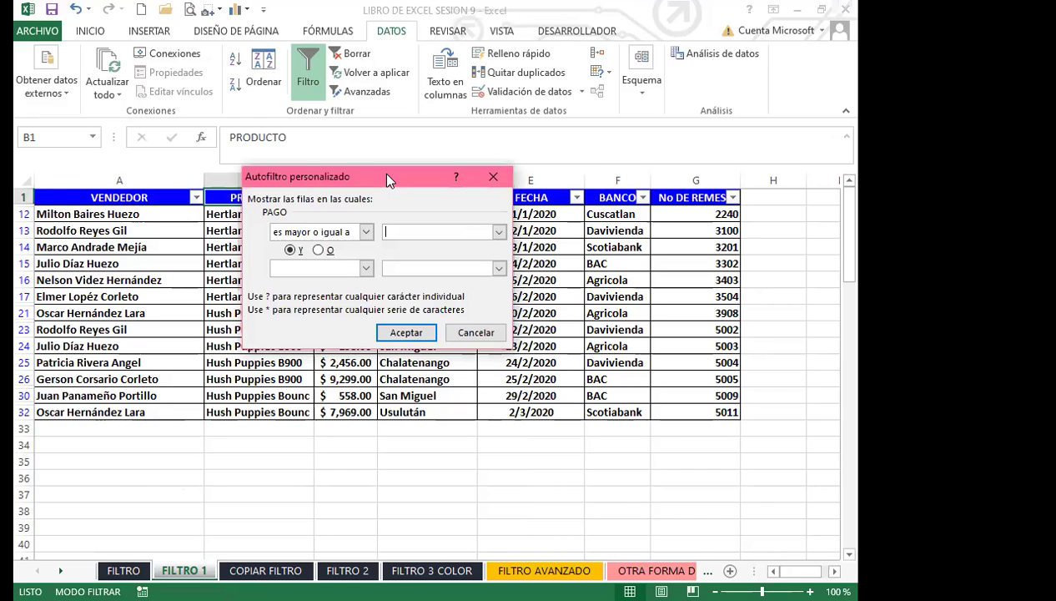
pyautogui.moveTo(386, 179); pyautogui.dragTo(605, 181)
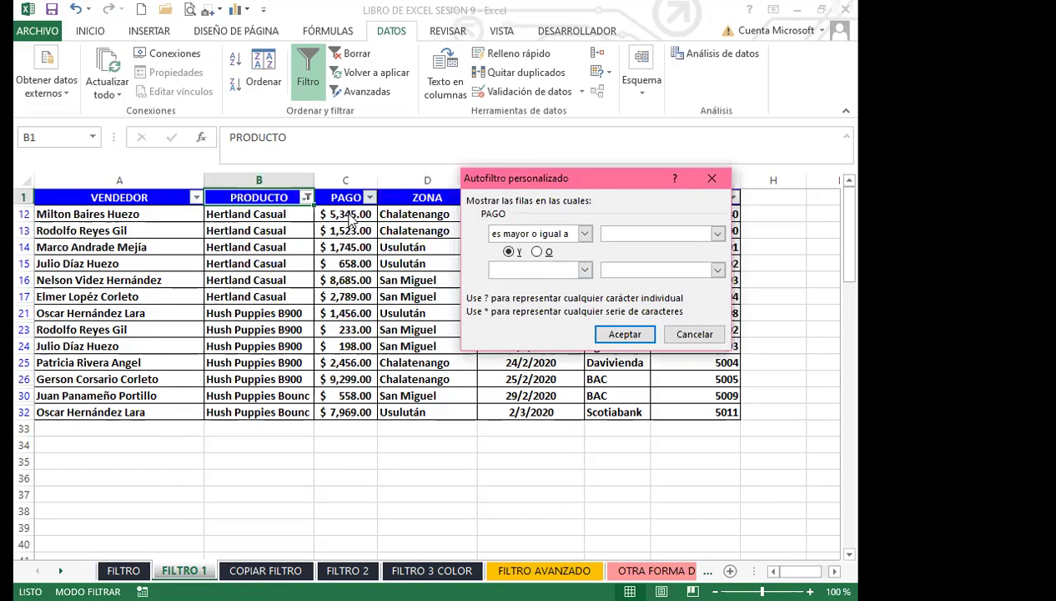
pyautogui.click(577, 270)
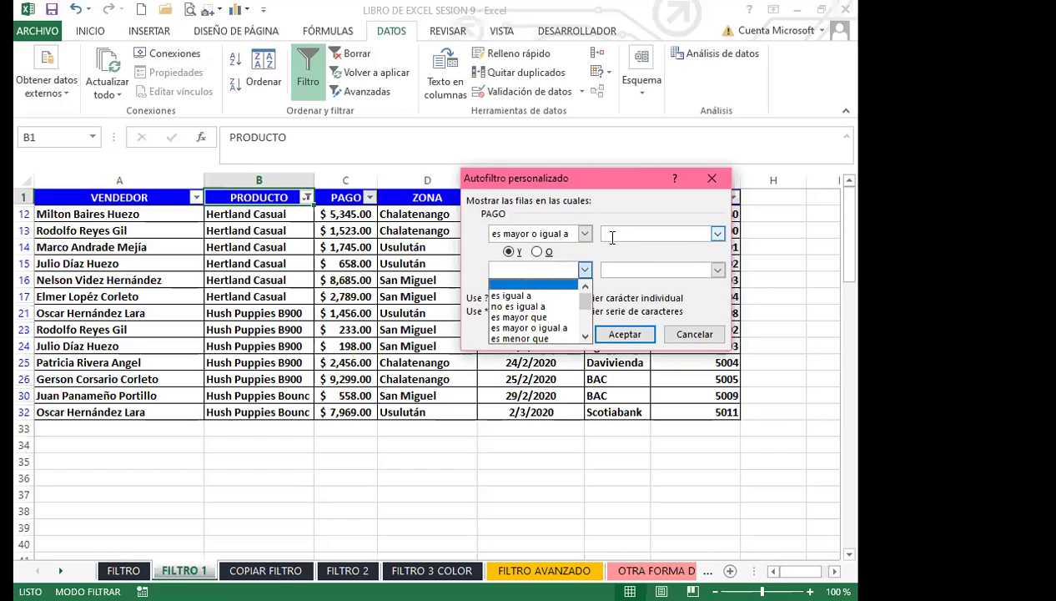
pyautogui.click(719, 234)
pyautogui.click(718, 235)
pyautogui.moveTo(719, 252)
pyautogui.mouseDown()
pyautogui.moveTo(721, 280)
pyautogui.moveTo(718, 268)
pyautogui.mouseUp()
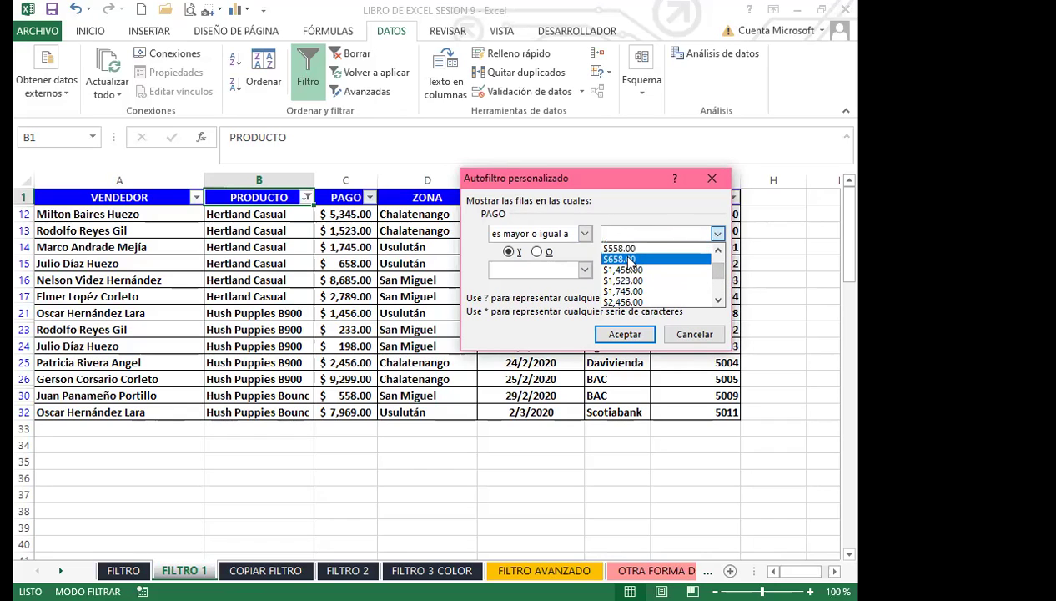
pyautogui.click(627, 332)
pyautogui.click(626, 333)
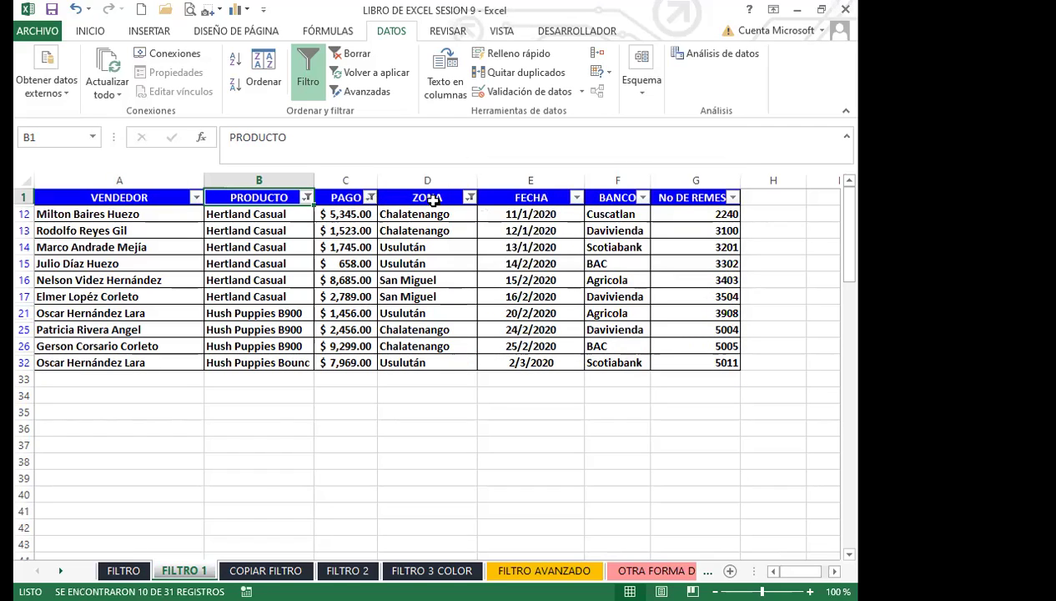
# Step: Open the PAGO column's greater-than-or-equal number filter for editing
pyautogui.click(371, 198)
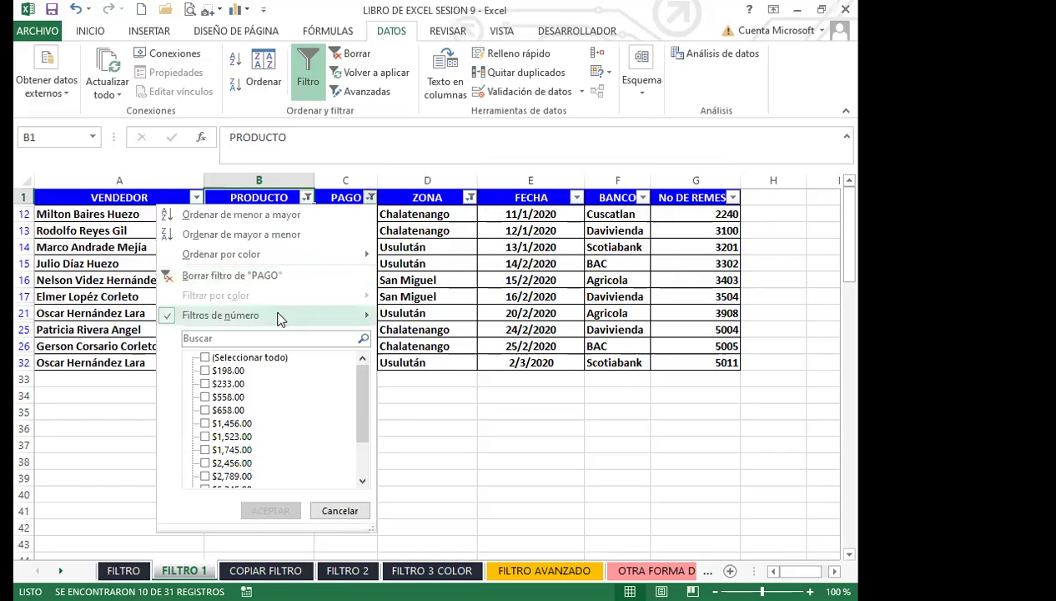
pyautogui.moveTo(280, 318)
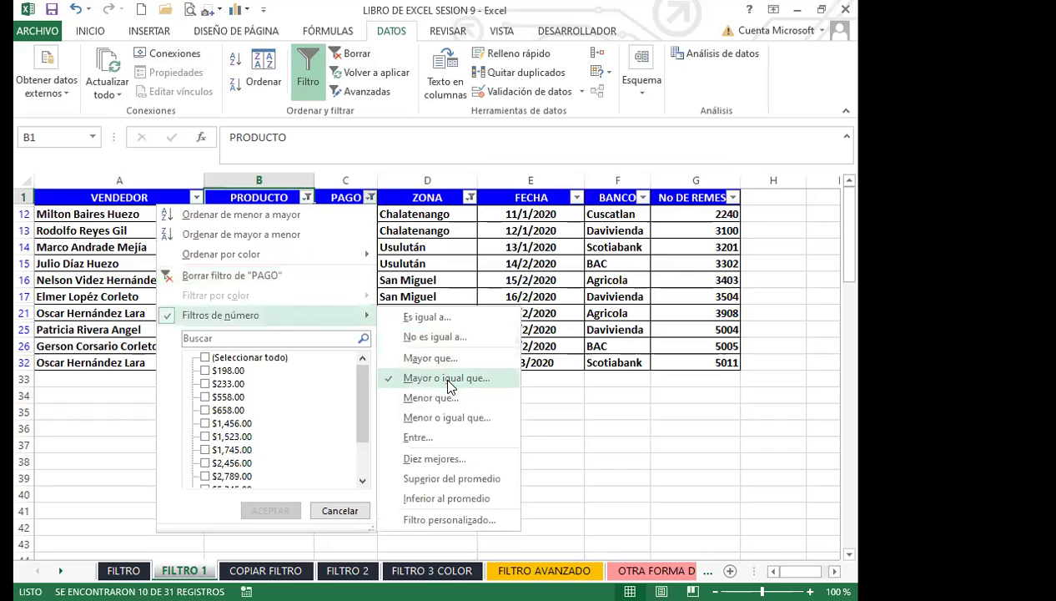
pyautogui.click(446, 379)
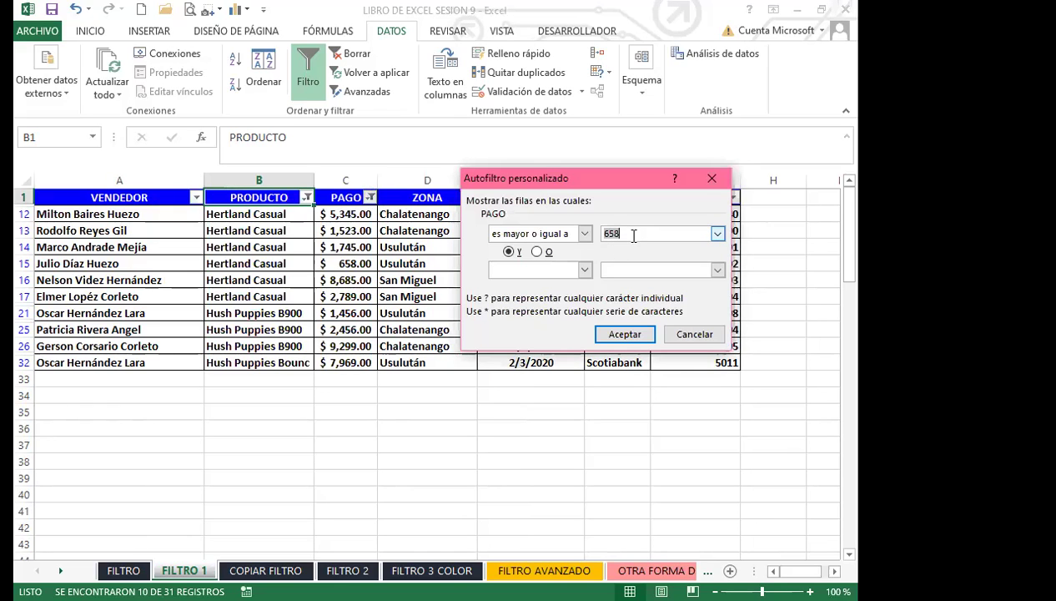
# Step: Apply the custom filter for PAGO values greater than or equal to 658 and check the remaining payments
pyautogui.click(617, 340)
pyautogui.click(342, 263)
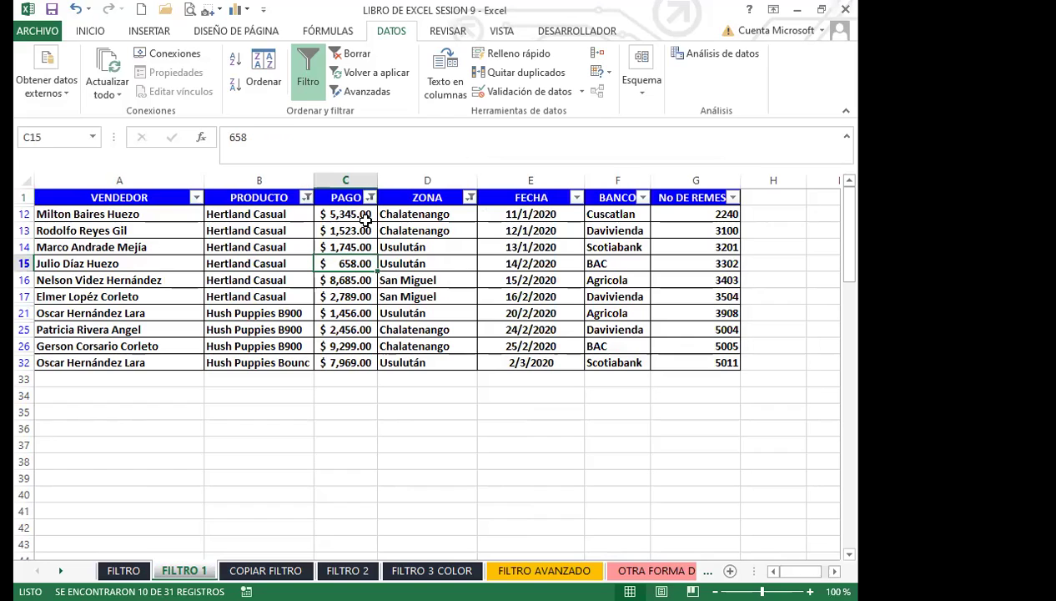
pyautogui.moveTo(366, 216); pyautogui.dragTo(348, 365)
pyautogui.click(361, 312)
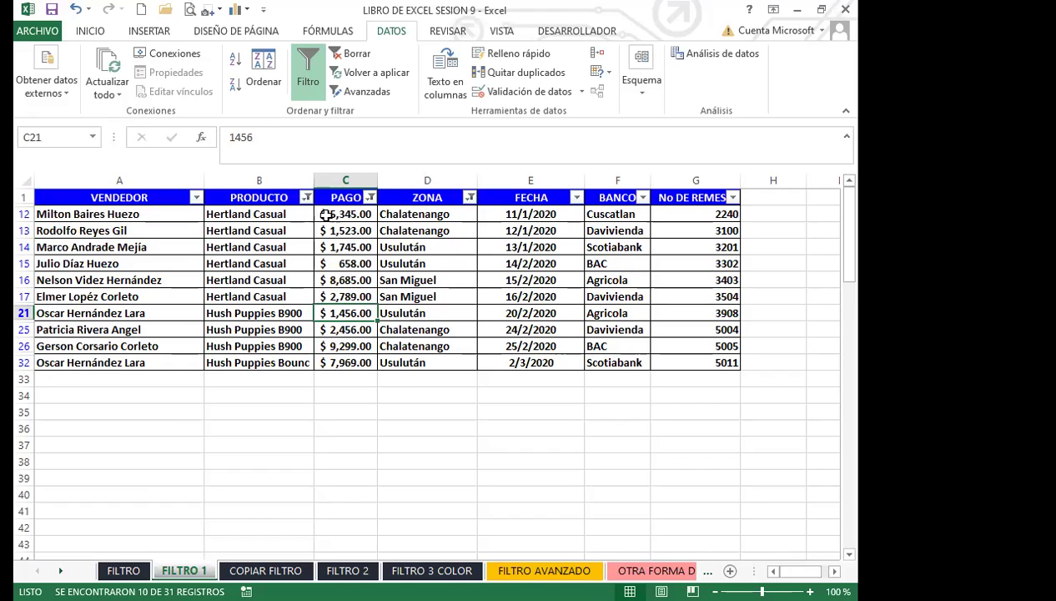
# Step: Remove all filters from the sales table and turn the column filters back on
pyautogui.click(308, 68)
pyautogui.click(349, 195)
pyautogui.click(308, 71)
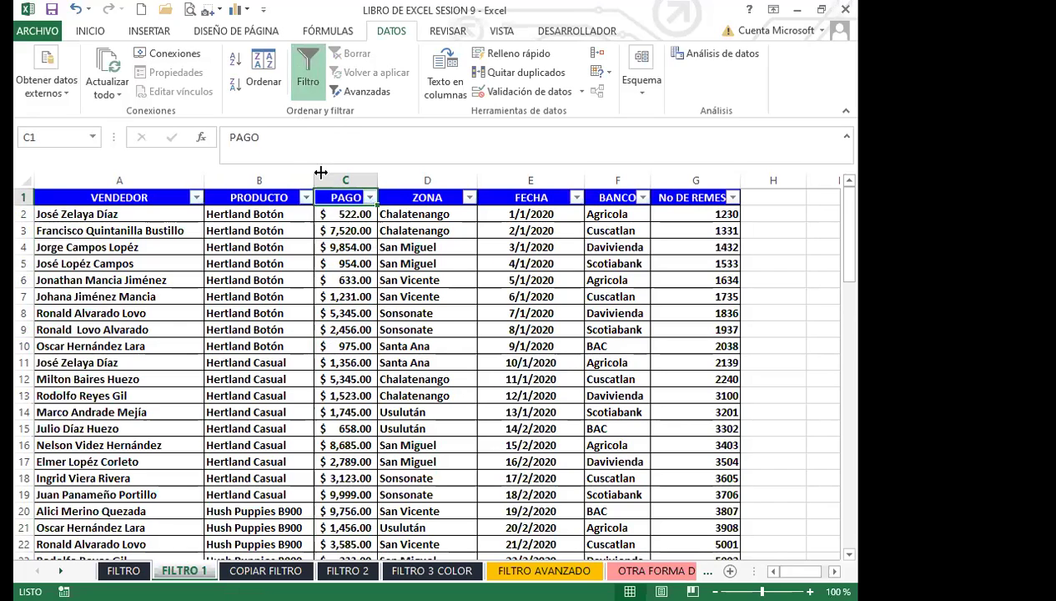
# Step: Filter the PAGO column with Diez mejores to show the superior 10 elements
pyautogui.click(370, 198)
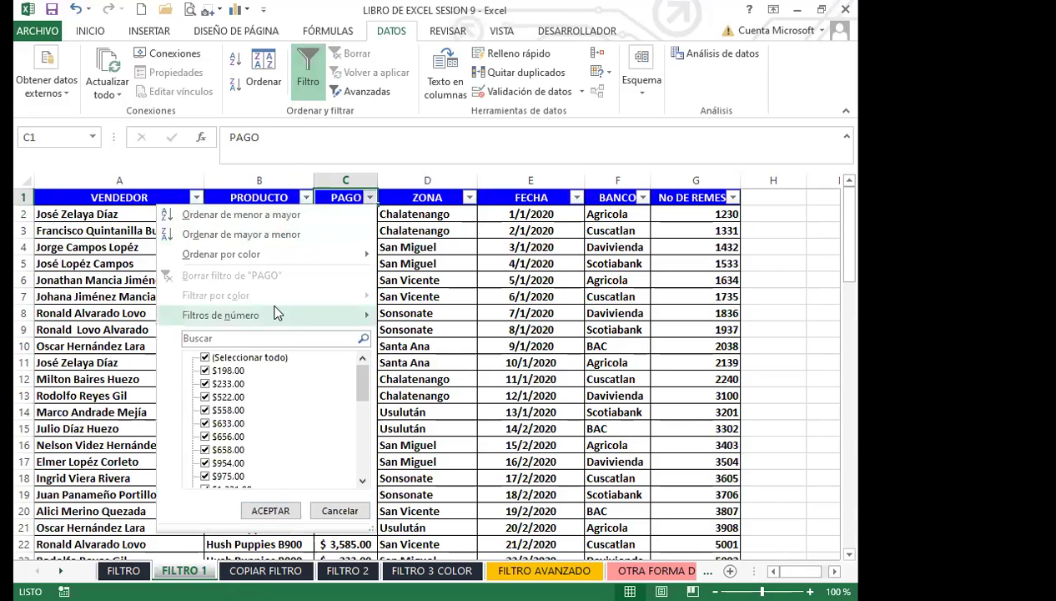
pyautogui.moveTo(278, 313)
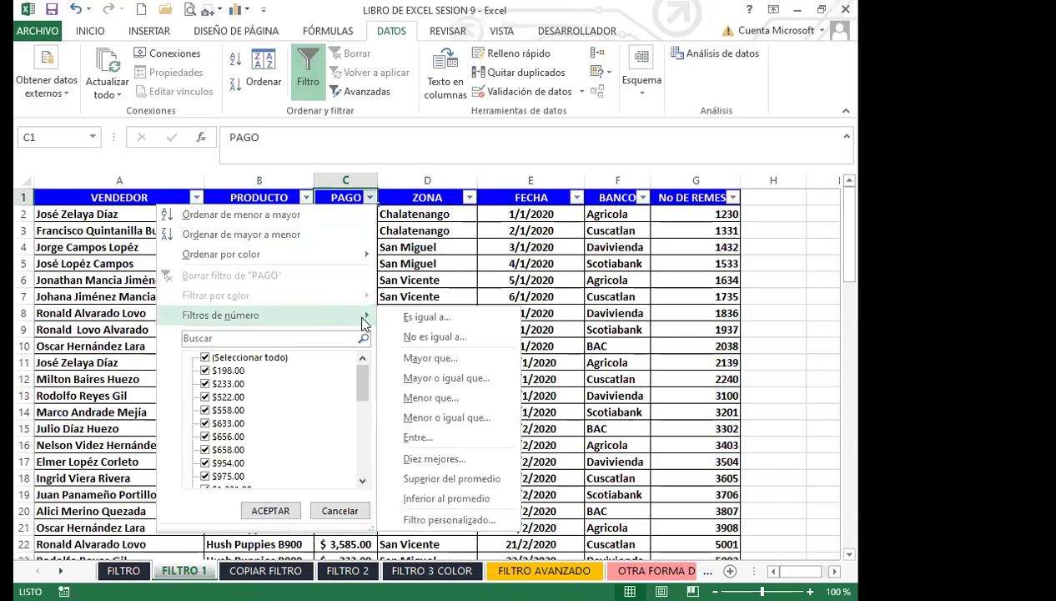
pyautogui.click(392, 455)
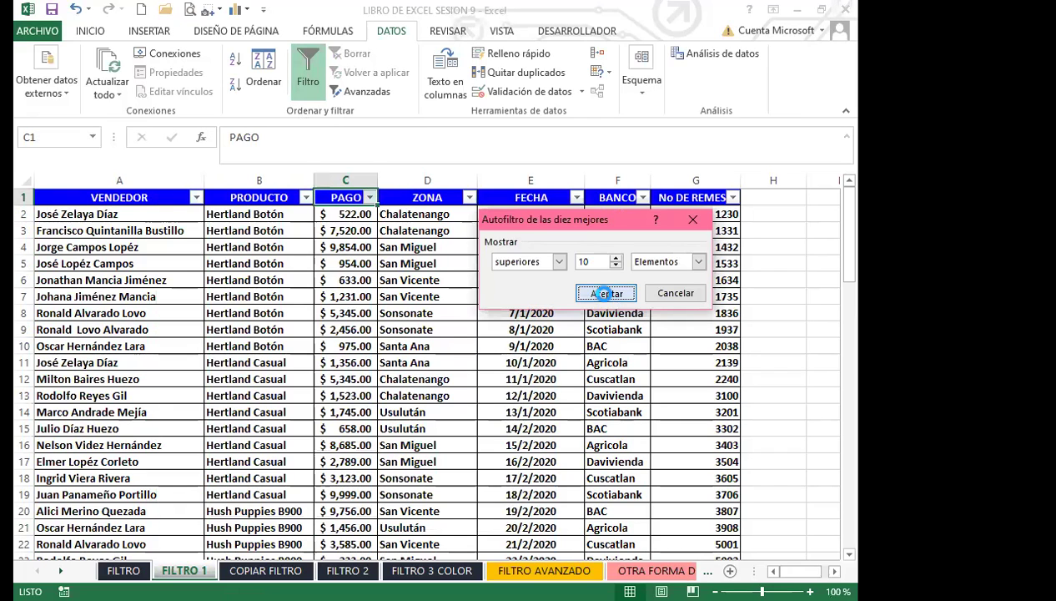
pyautogui.click(598, 291)
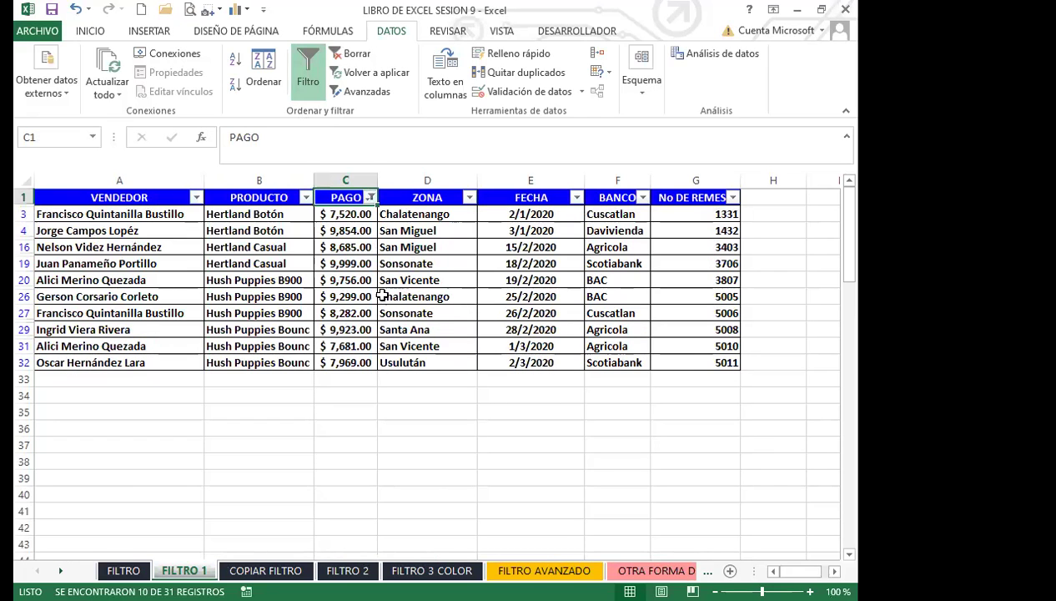
pyautogui.click(359, 292)
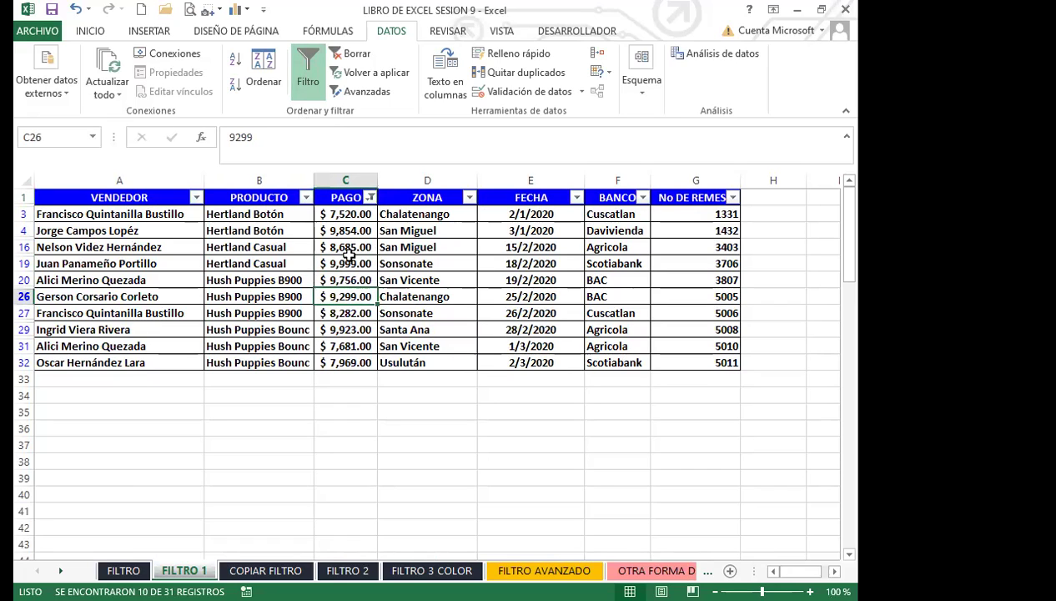
# Step: Change the Diez mejores filter on PAGO to show the superior 17 elements
pyautogui.click(369, 197)
pyautogui.moveTo(364, 315)
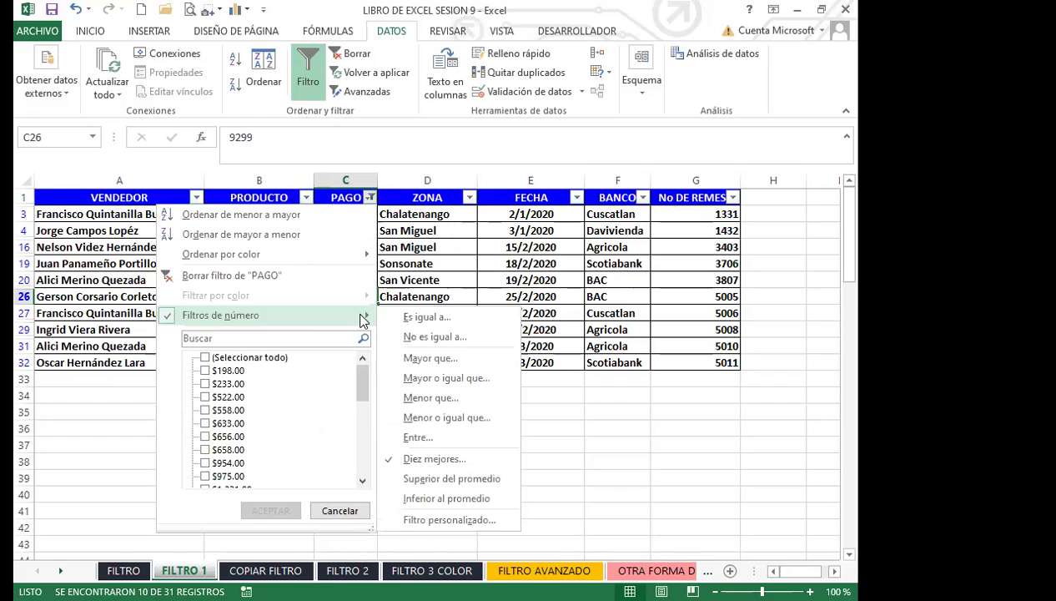
pyautogui.click(435, 459)
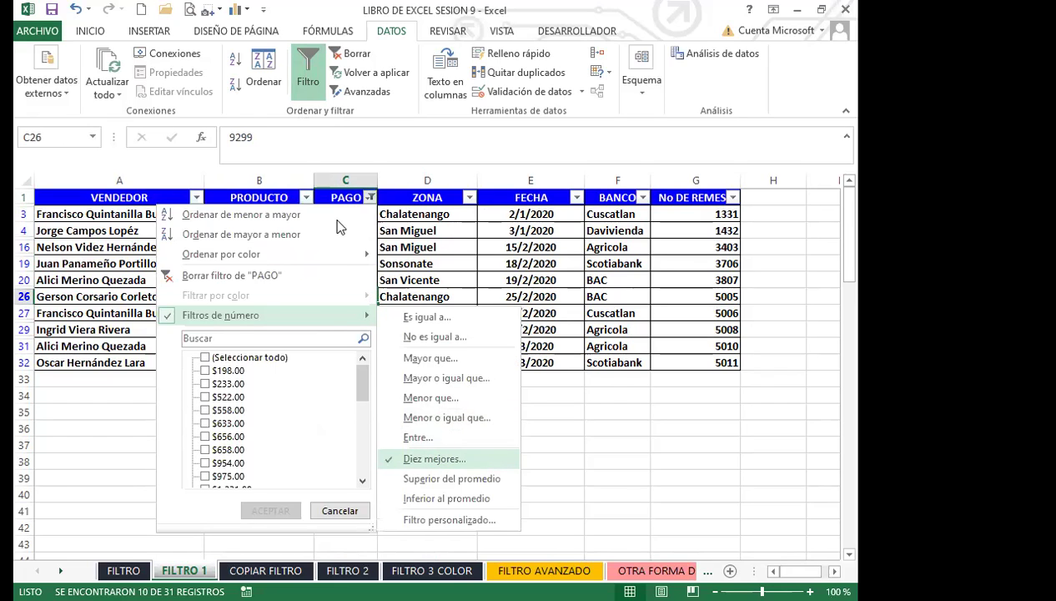
pyautogui.click(617, 258)
pyautogui.click(617, 258)
pyautogui.click(617, 258)
pyautogui.click(617, 258)
pyautogui.click(616, 257)
pyautogui.click(616, 257)
pyautogui.click(617, 265)
pyautogui.click(606, 293)
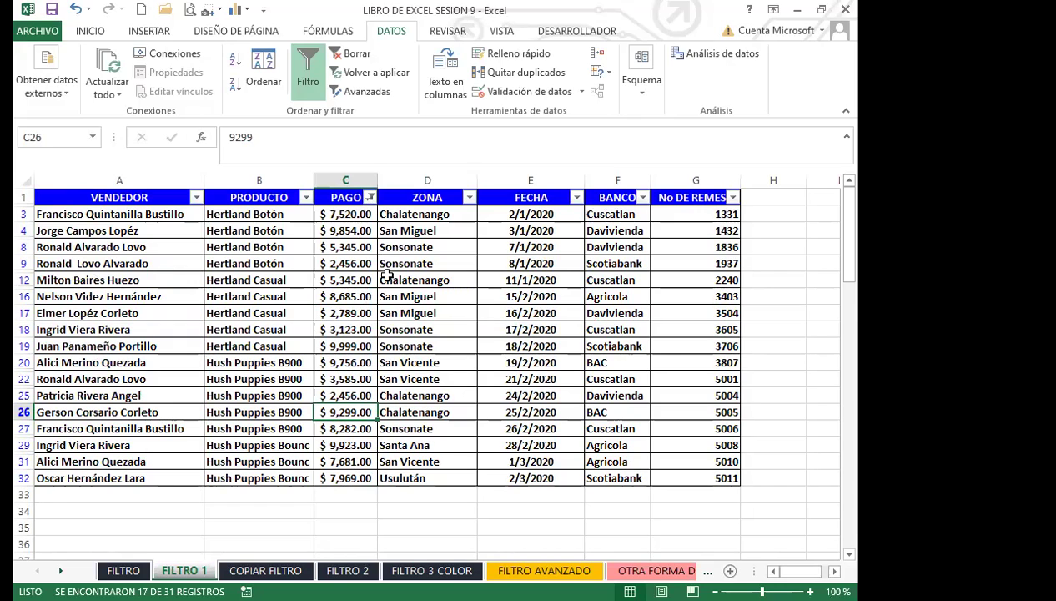
# Step: Raise the Diez mejores filter on PAGO to the superior 18 elements
pyautogui.click(369, 197)
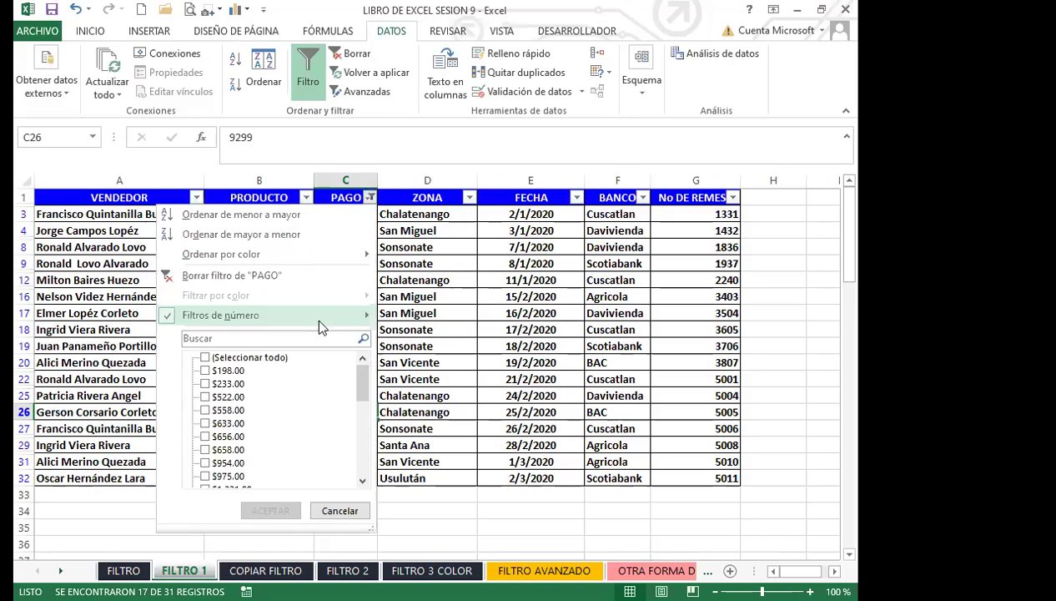
pyautogui.moveTo(349, 322)
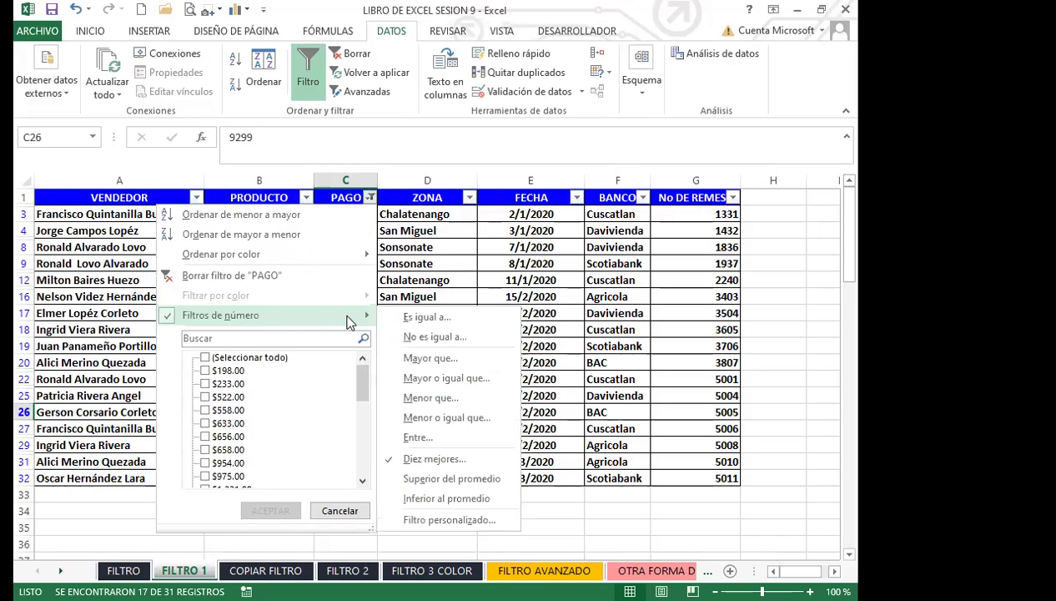
pyautogui.click(433, 460)
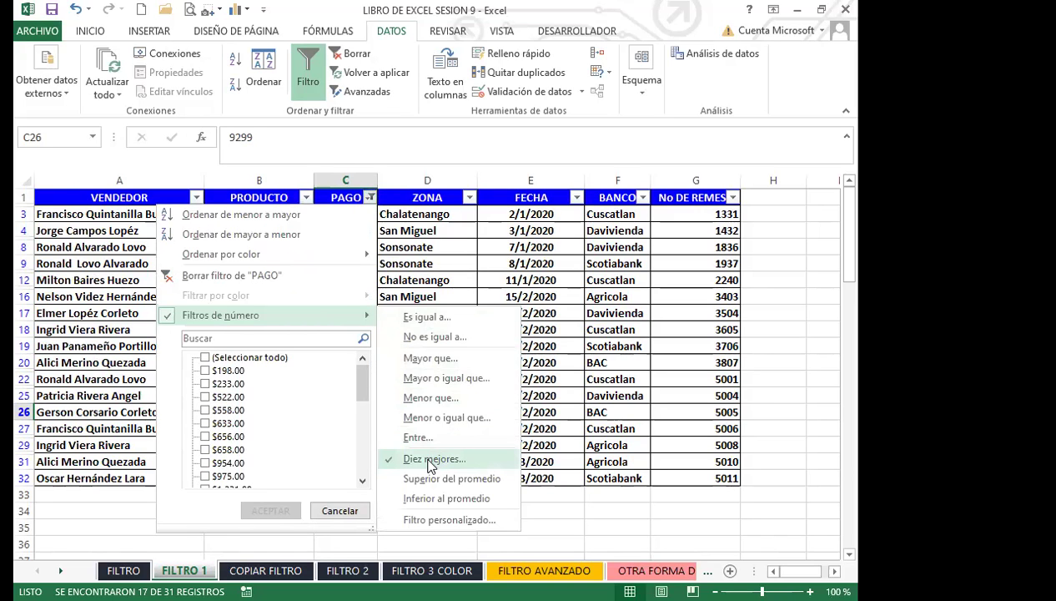
pyautogui.click(617, 258)
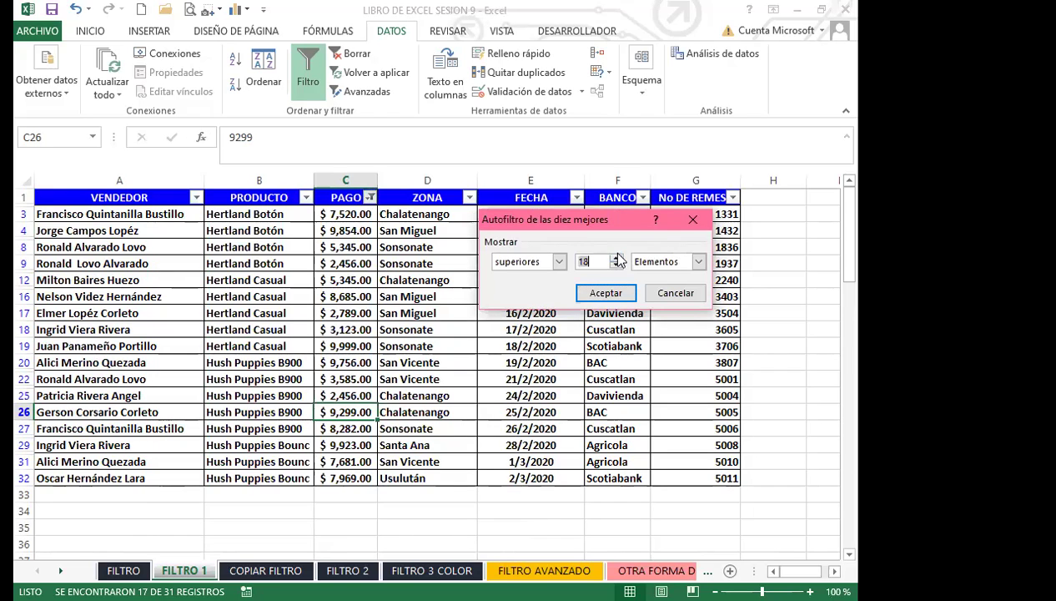
pyautogui.click(613, 298)
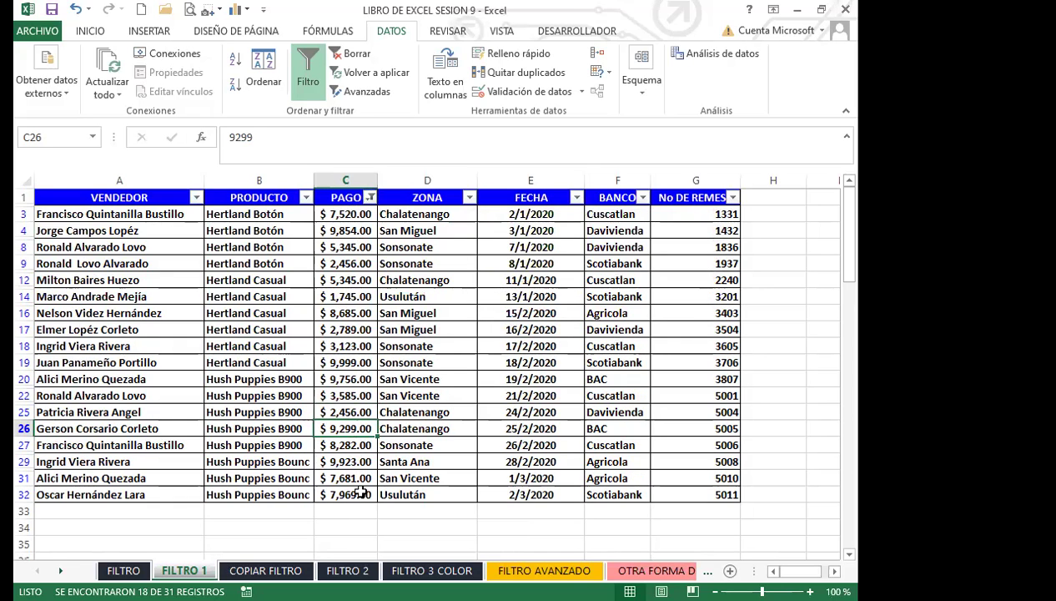
# Step: Examine the filtered records across the PAGO, ZONA, FECHA, PRODUCTO and BANCO columns
pyautogui.click(361, 328)
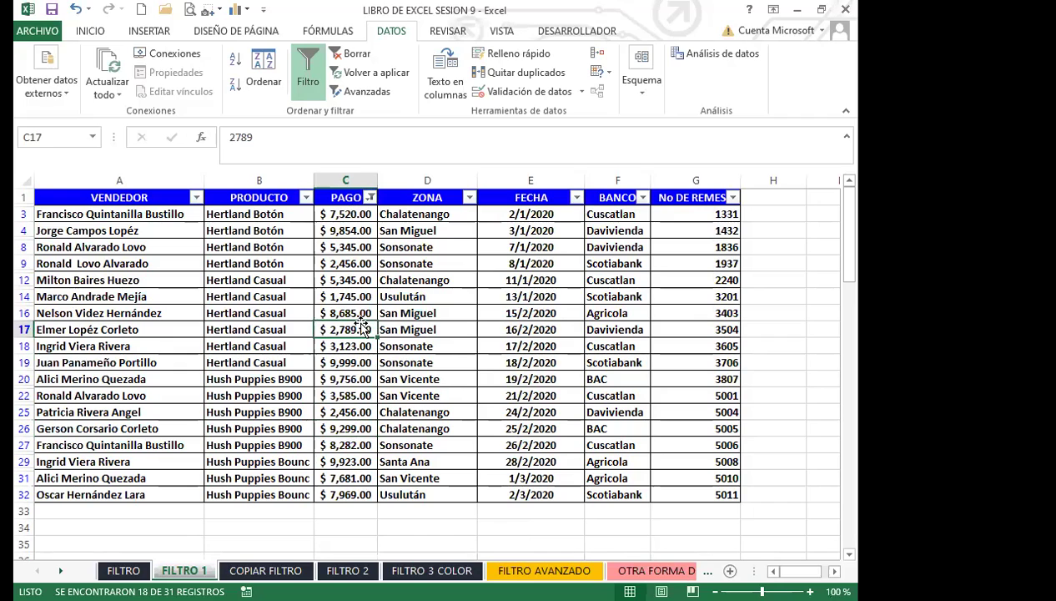
pyautogui.click(323, 295)
pyautogui.click(391, 278)
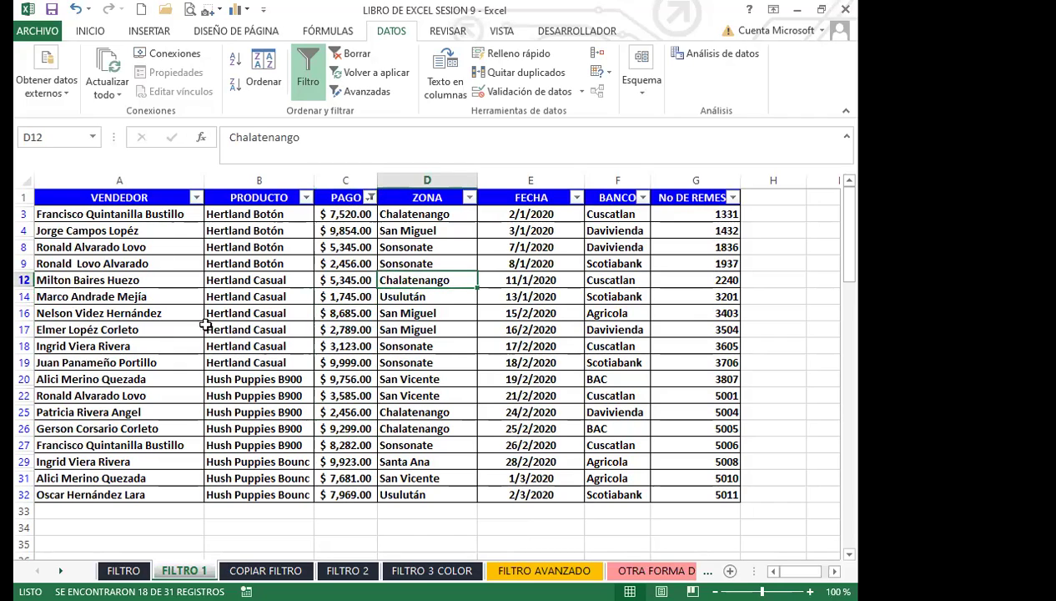
pyautogui.click(505, 378)
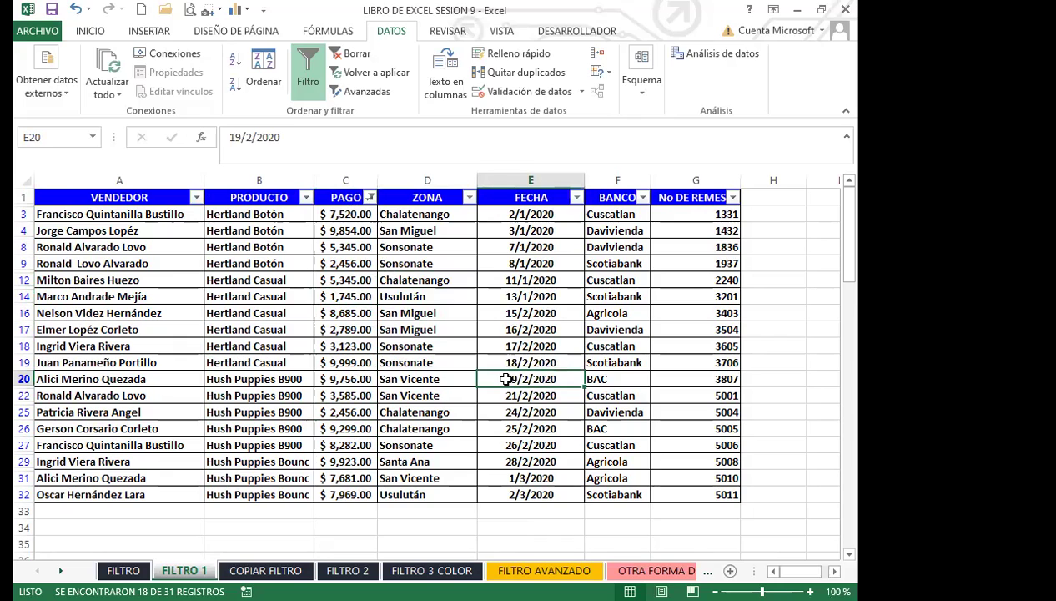
pyautogui.click(217, 318)
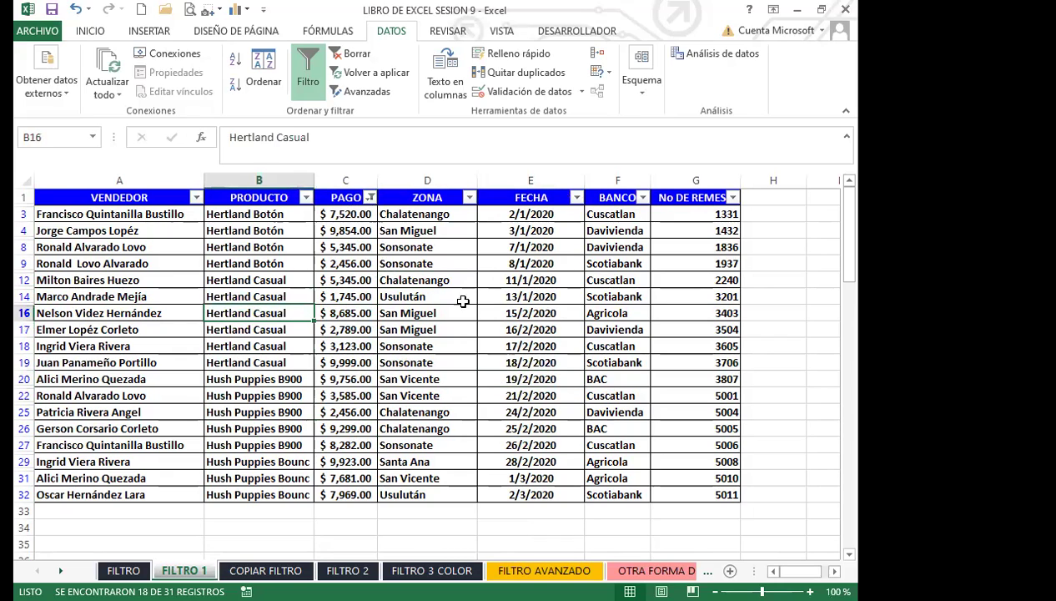
pyautogui.click(587, 398)
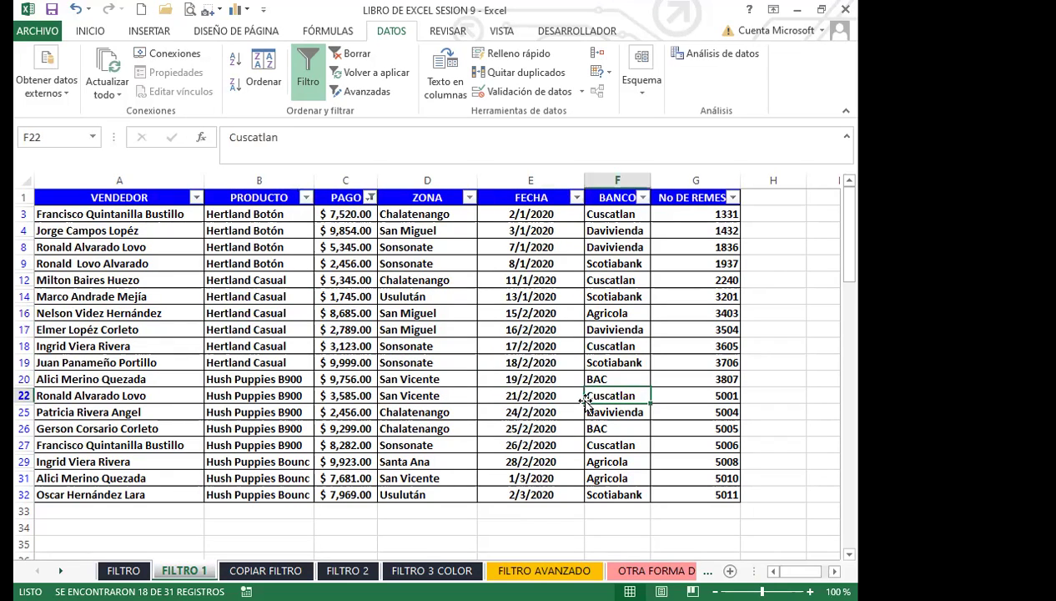
pyautogui.click(535, 377)
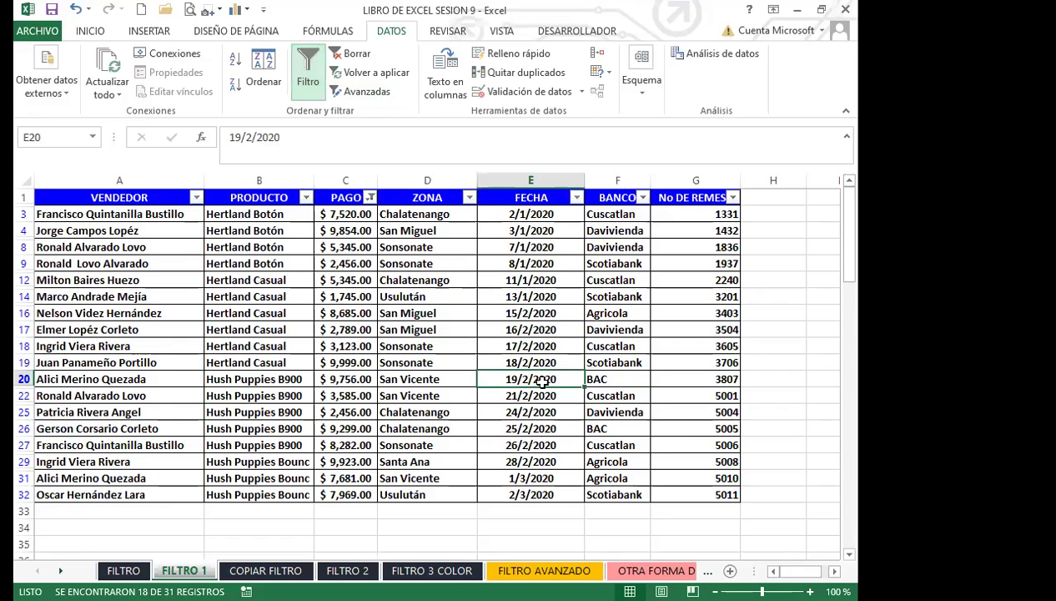
pyautogui.click(549, 414)
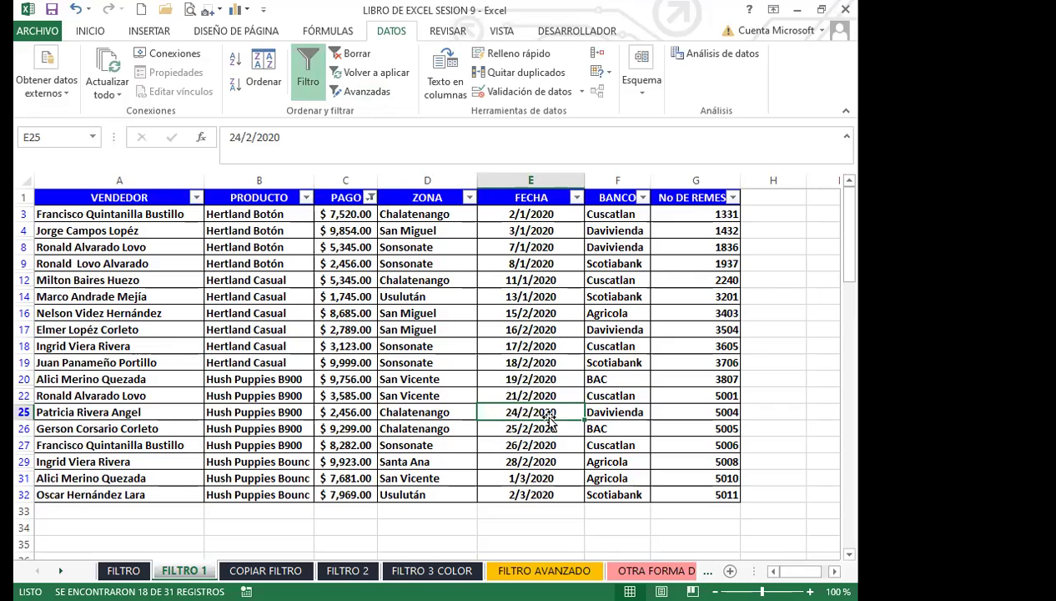
# Step: Clear the PAGO filter and turn off the column filters on the FILTRO 1 sheet
pyautogui.click(355, 53)
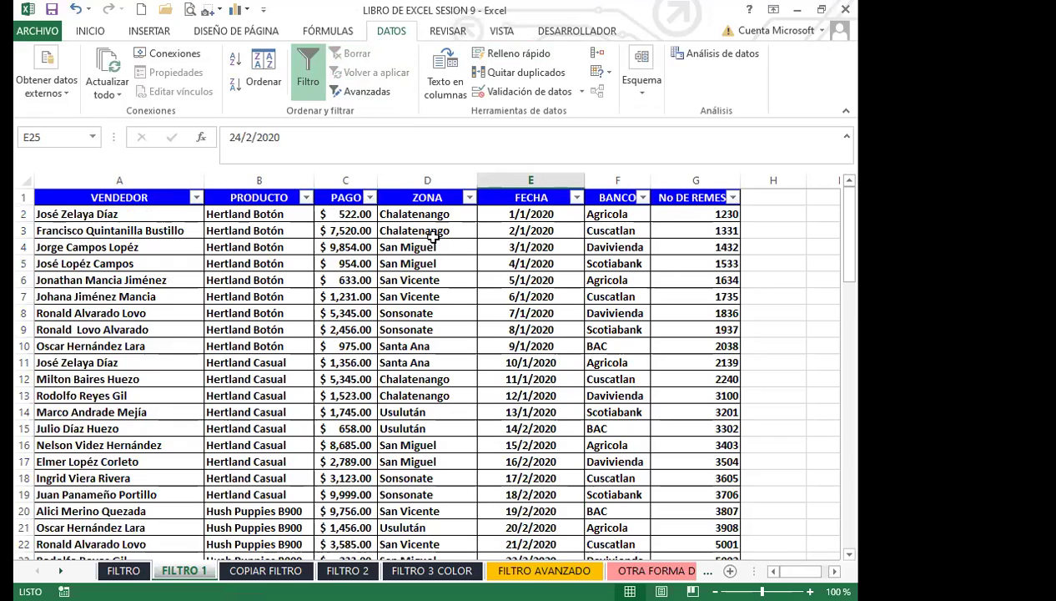
pyautogui.click(308, 71)
pyautogui.click(372, 362)
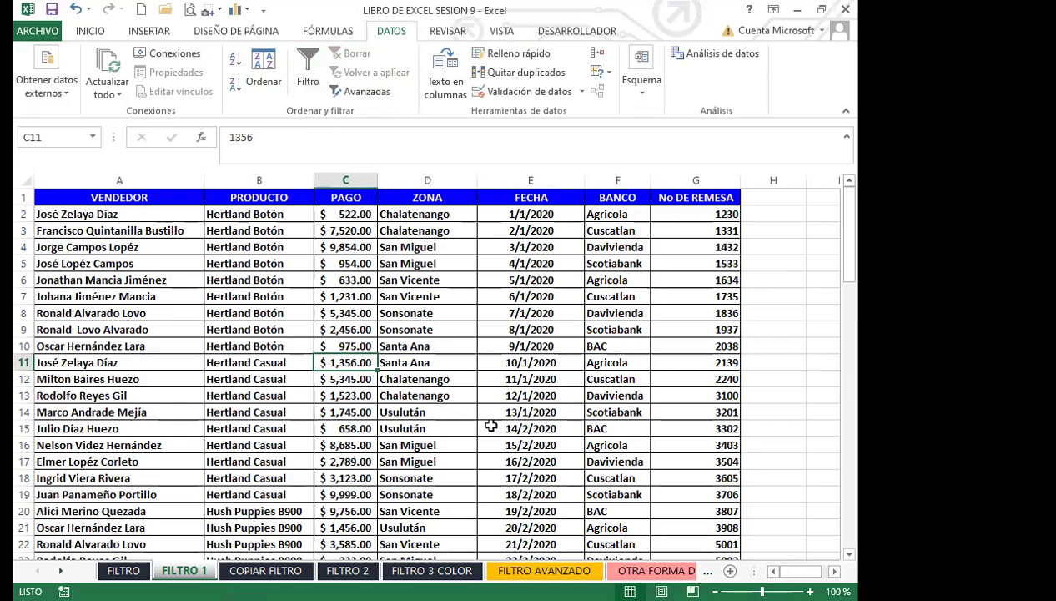
# Step: Go to the FILTRO AVANZADO sheet and review its sales table and the BANCO criteria block below it
pyautogui.click(534, 570)
pyautogui.click(377, 362)
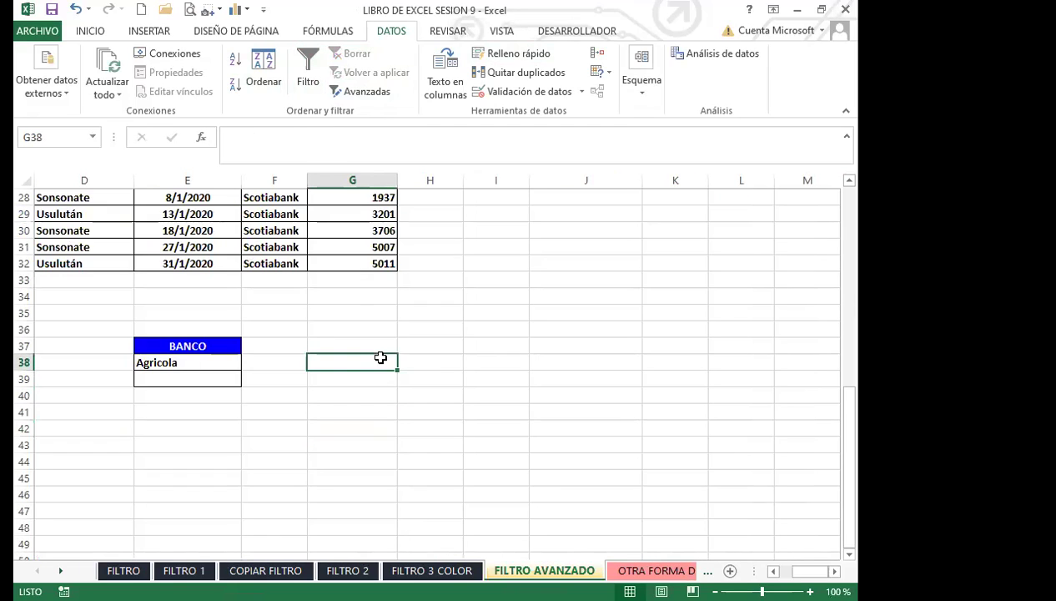
pyautogui.scroll(9, 318, 373)
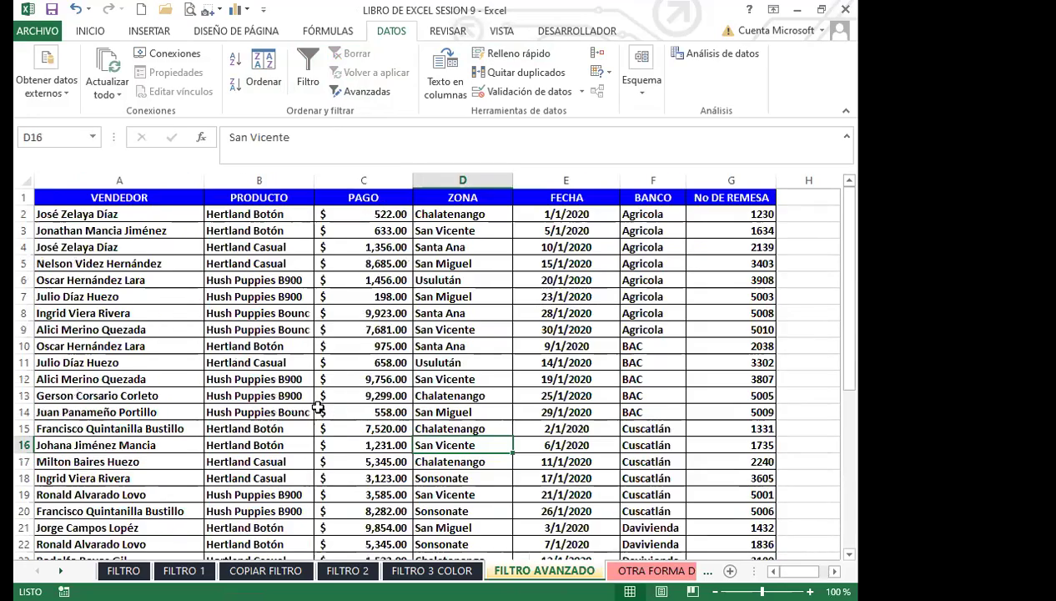
pyautogui.scroll(-9, 319, 406)
pyautogui.scroll(9, 325, 406)
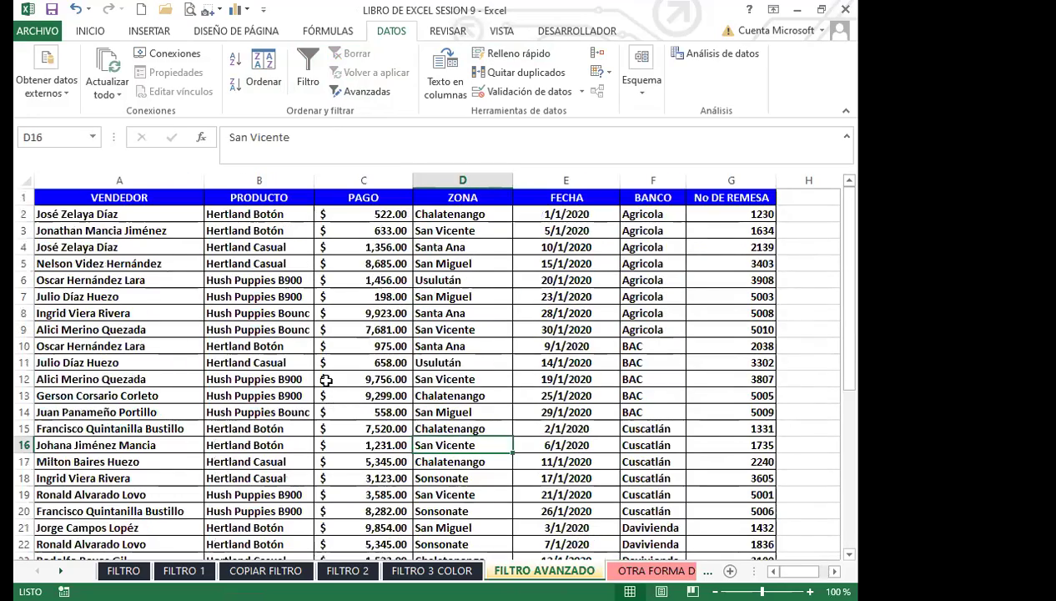
# Step: Turn the column filters of the FILTRO AVANZADO table on and off again
pyautogui.click(324, 377)
pyautogui.click(390, 414)
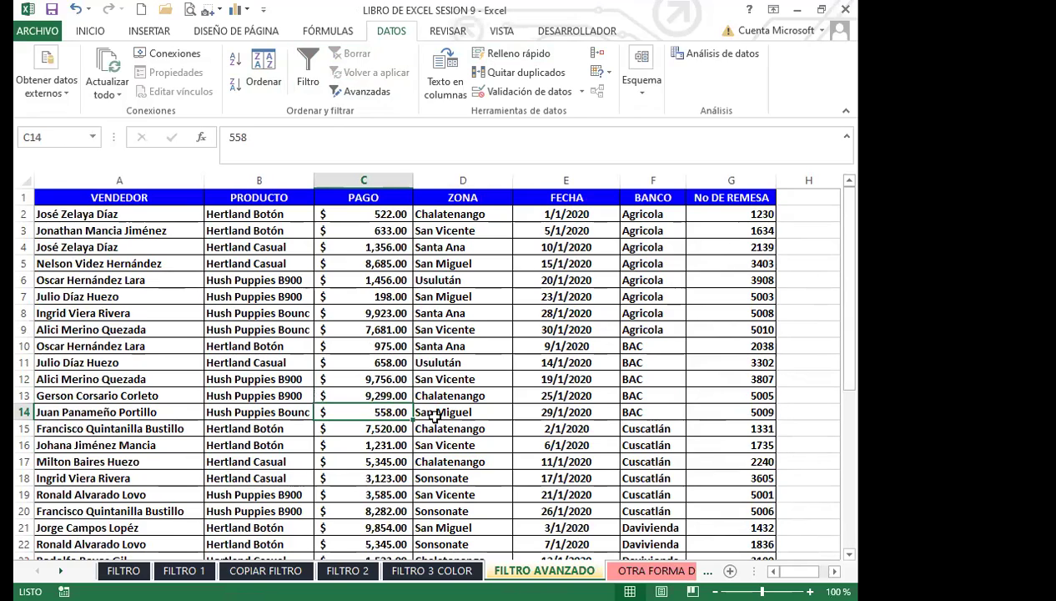
pyautogui.hotkey('ctrl', 'shift', 'l')
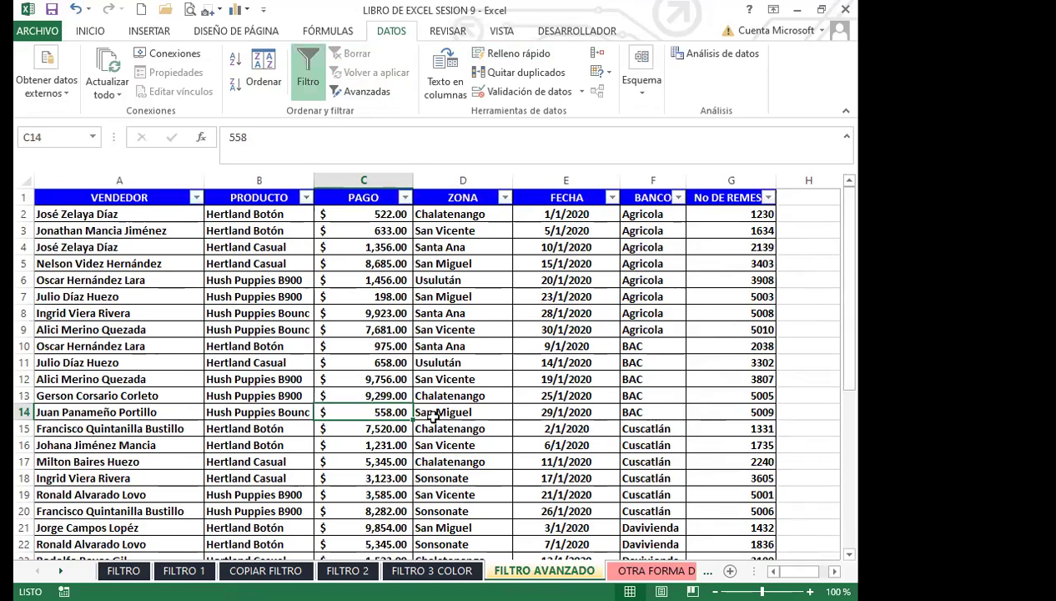
pyautogui.hotkey('ctrl', 'shift', 'l')
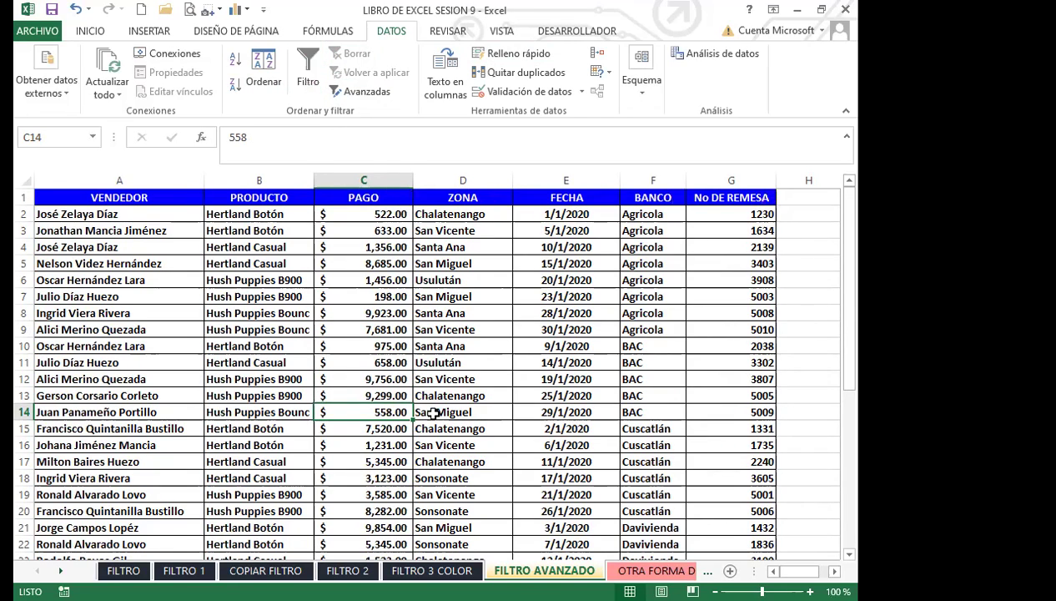
# Step: Delete row 39 to remove the empty bordered cell beneath Agricola in the BANCO criteria block
pyautogui.click(431, 388)
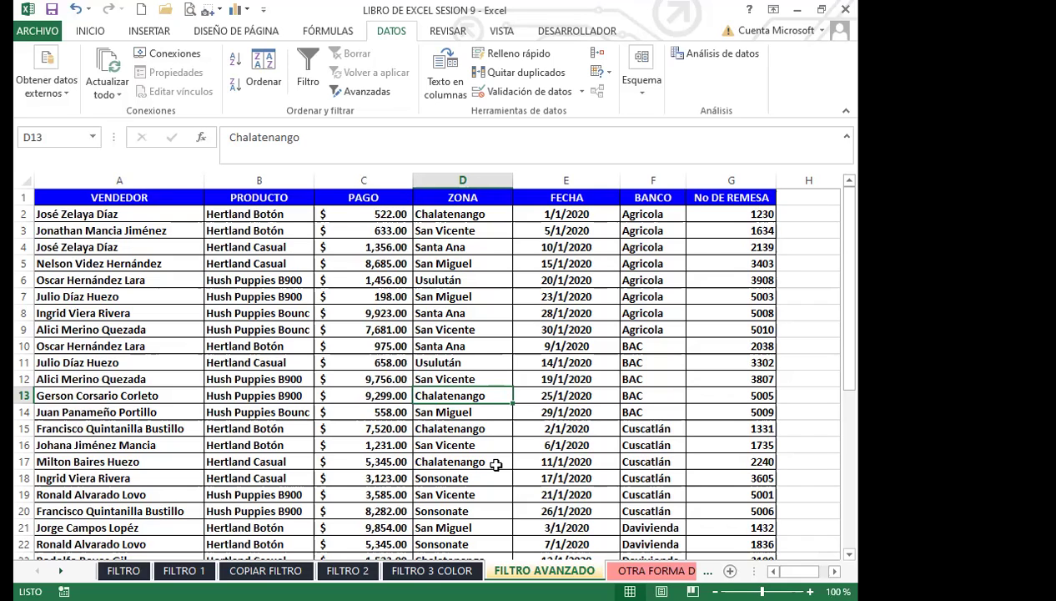
pyautogui.click(455, 425)
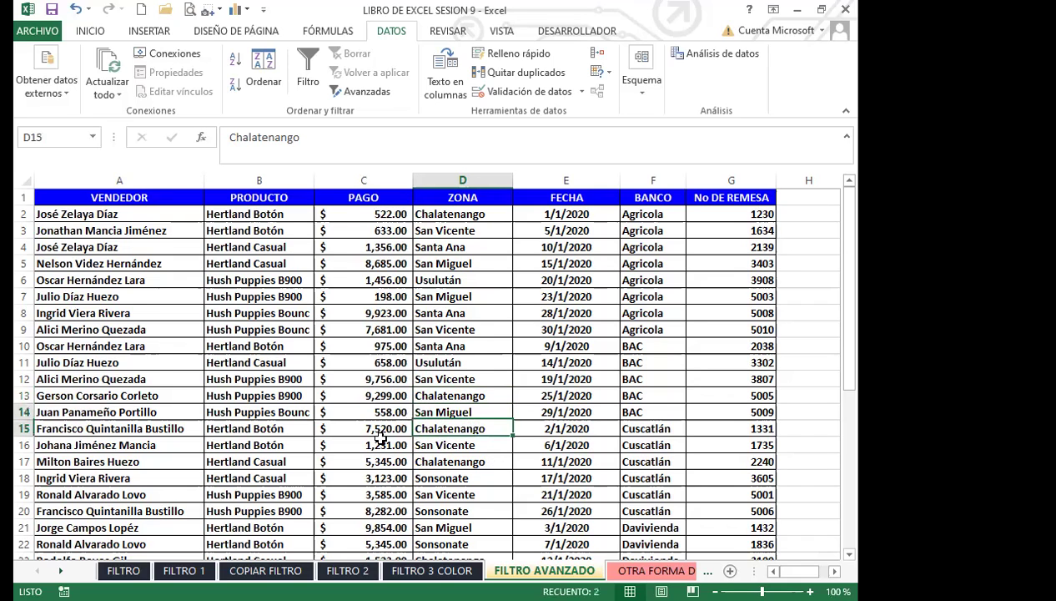
pyautogui.scroll(-8, 377, 430)
pyautogui.click(550, 402)
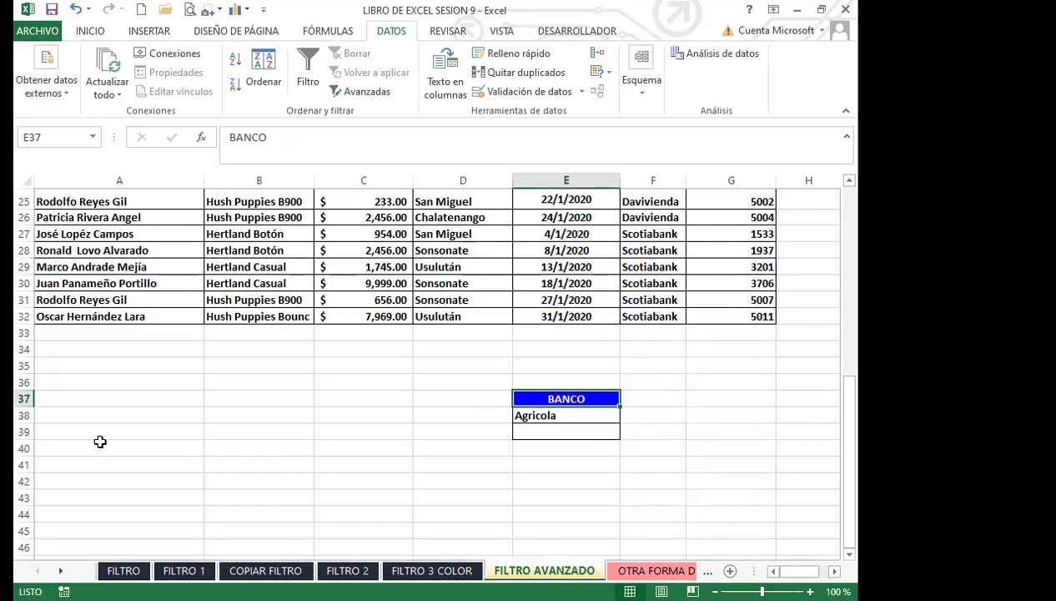
pyautogui.click(19, 431)
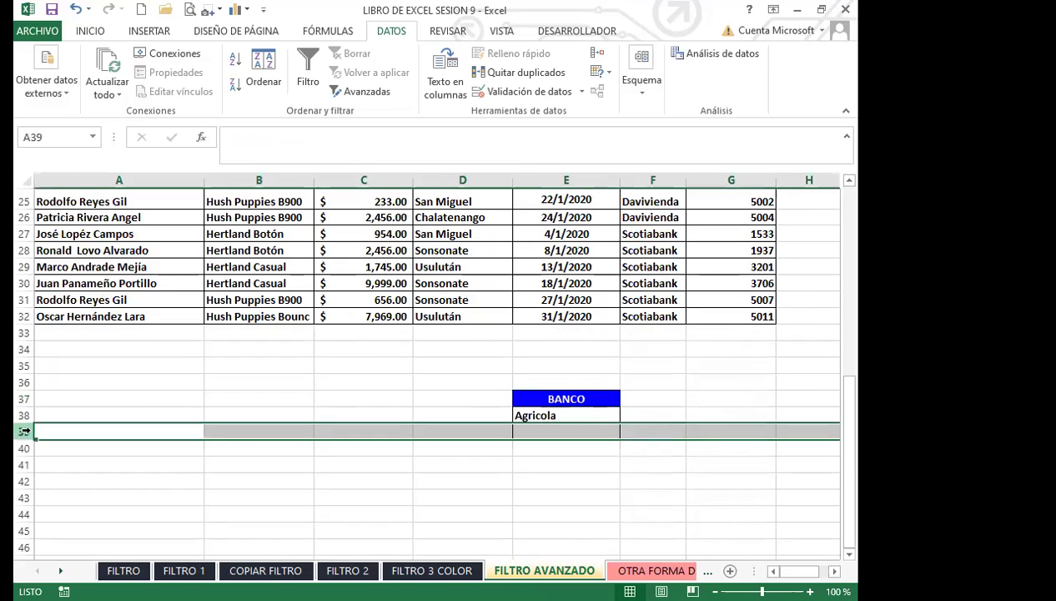
pyautogui.click(87, 31)
pyautogui.click(526, 464)
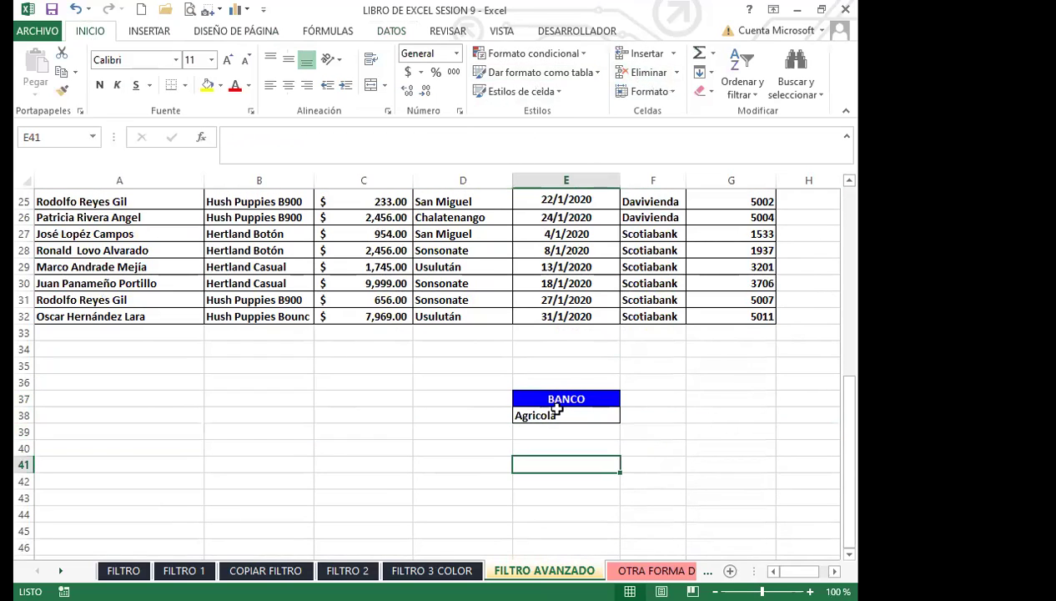
# Step: Review the BANCO criteria range E37:E38 and the empty area beneath it
pyautogui.moveTo(551, 398); pyautogui.dragTo(555, 423)
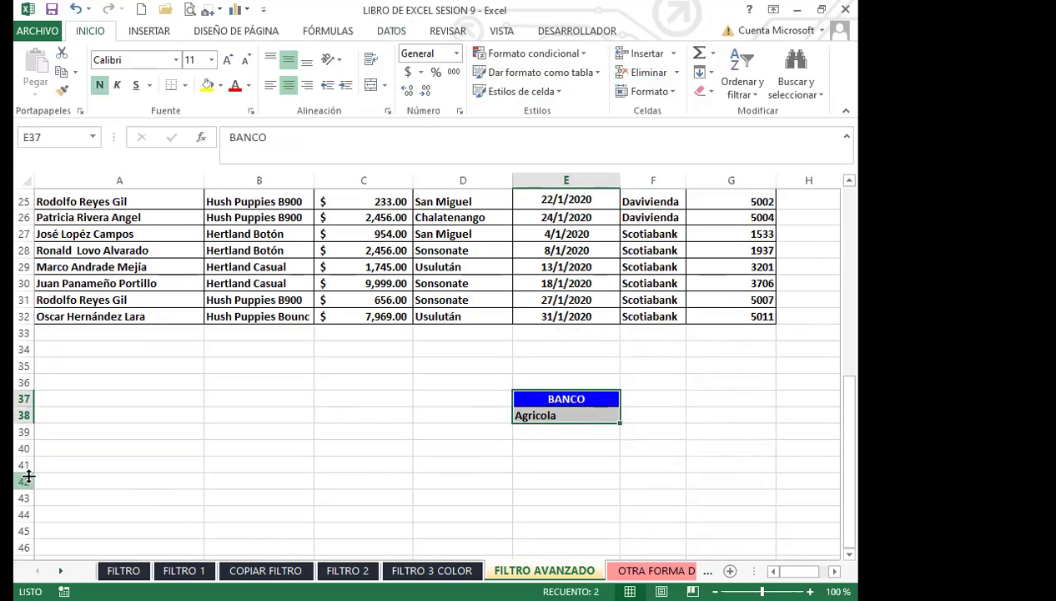
pyautogui.click(65, 465)
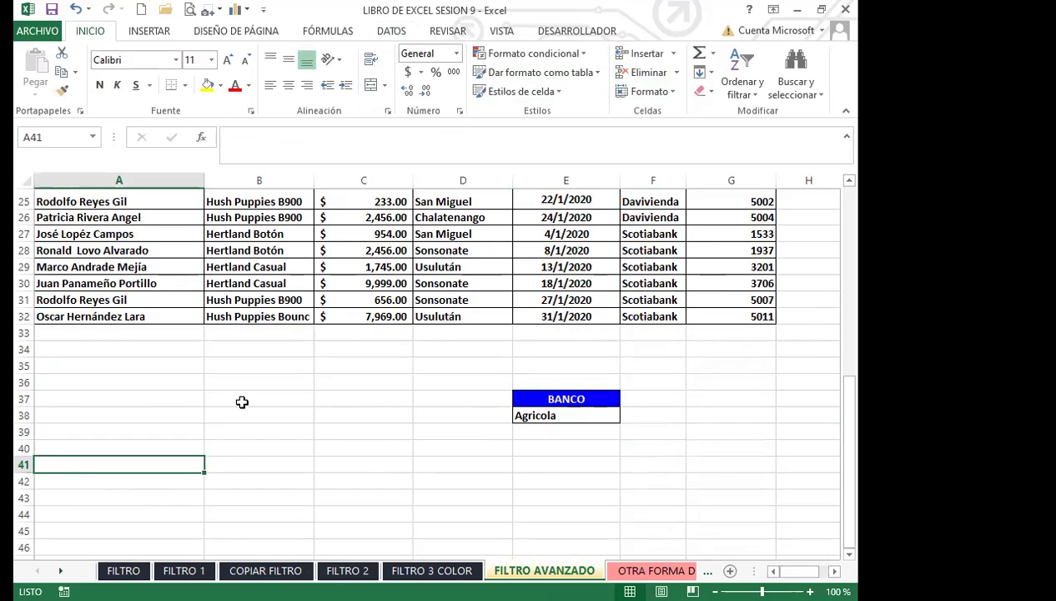
pyautogui.click(567, 416)
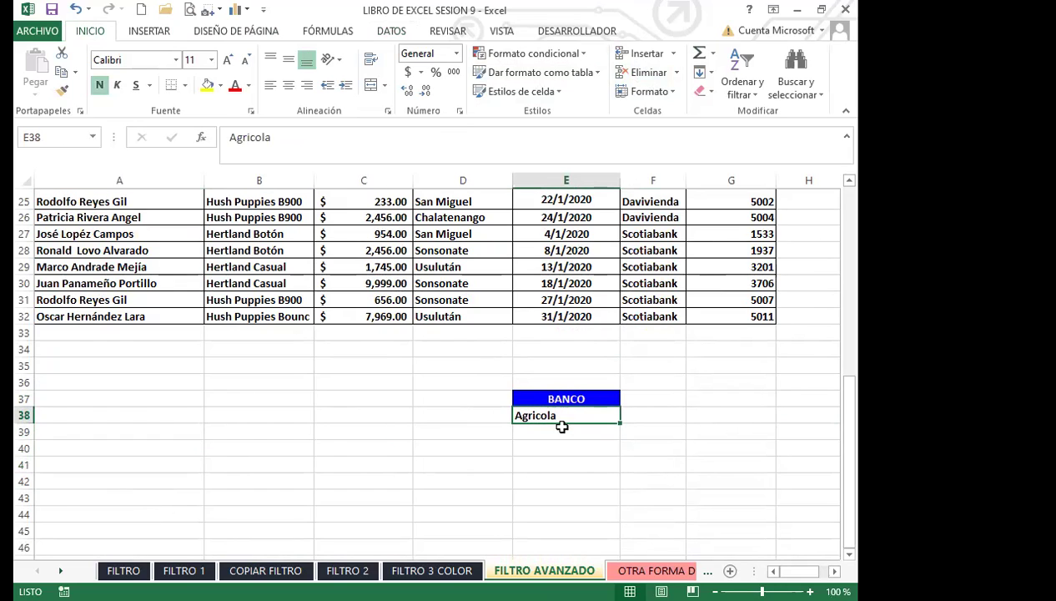
pyautogui.click(561, 447)
pyautogui.click(565, 421)
pyautogui.scroll(8, 559, 430)
pyautogui.scroll(-1, 500, 375)
pyautogui.scroll(1, 417, 351)
pyautogui.scroll(-1, 384, 333)
# Step: Start an advanced filter on the sales table and check that its list range covers A1:G32
pyautogui.click(388, 265)
pyautogui.scroll(1, 389, 274)
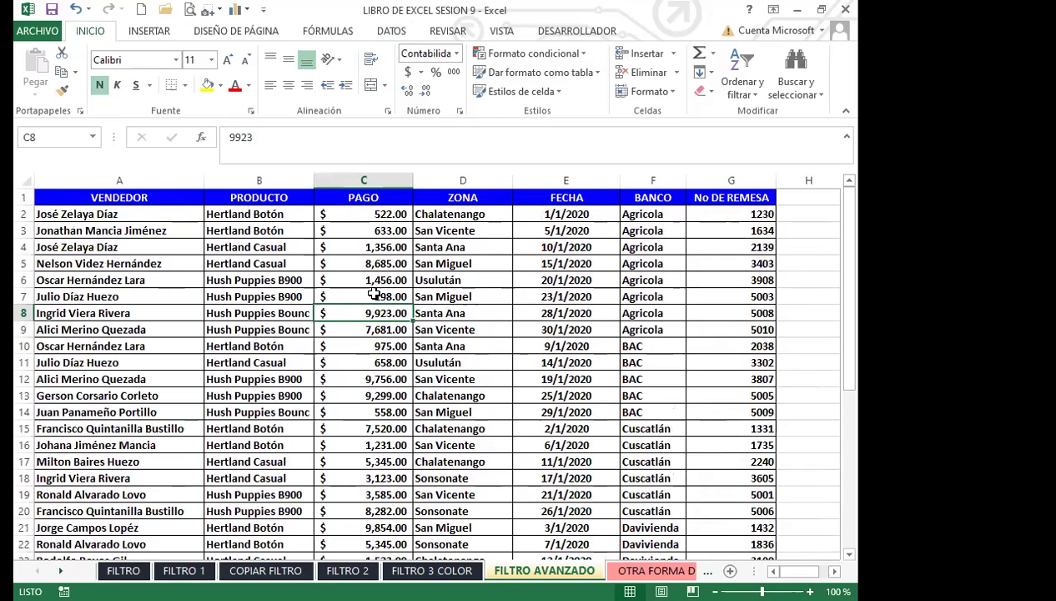
pyautogui.click(380, 36)
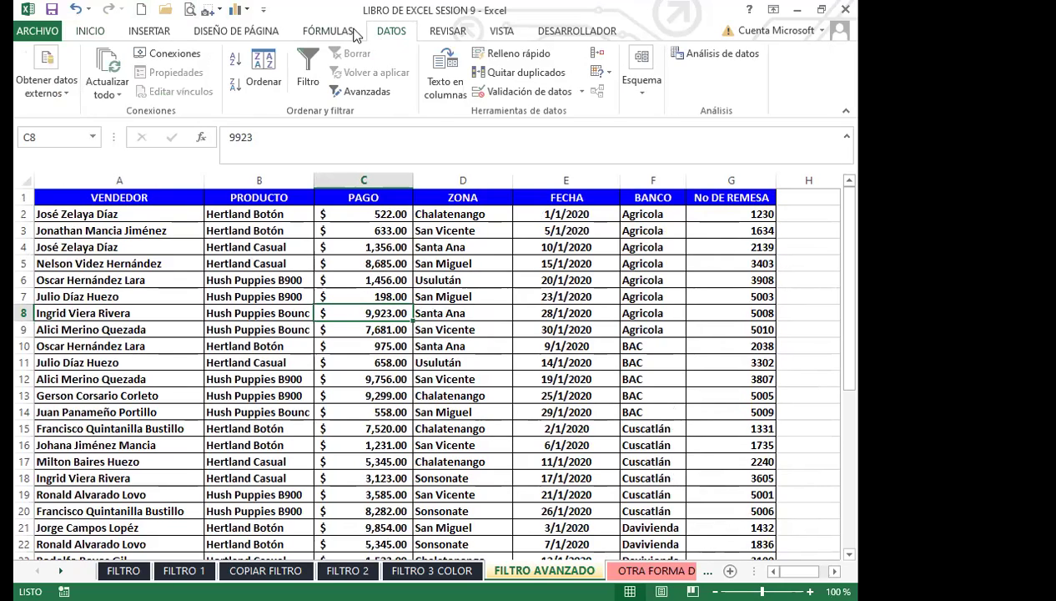
pyautogui.click(371, 92)
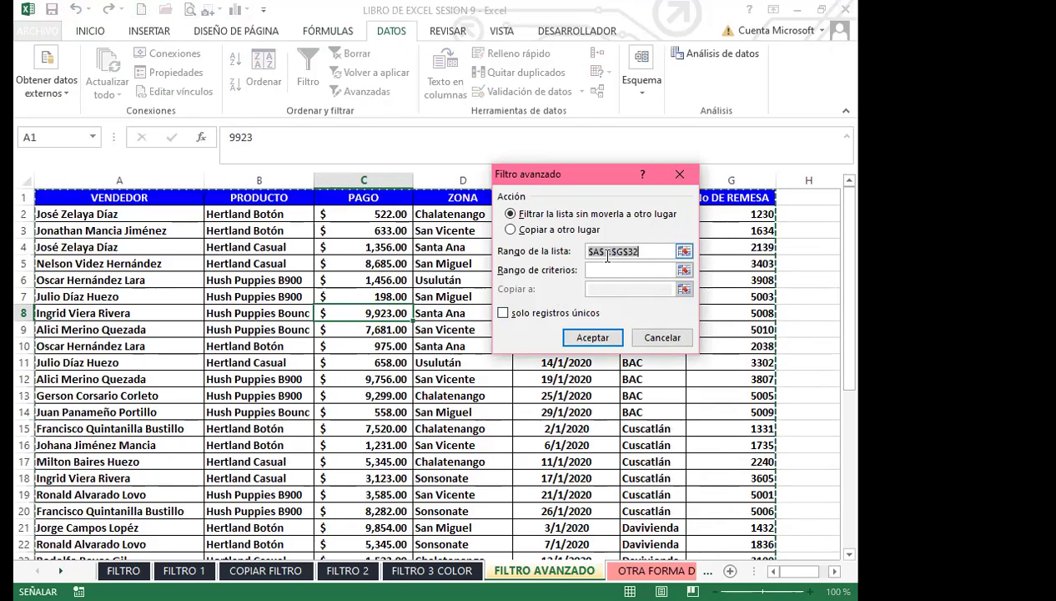
pyautogui.scroll(-6, 429, 392)
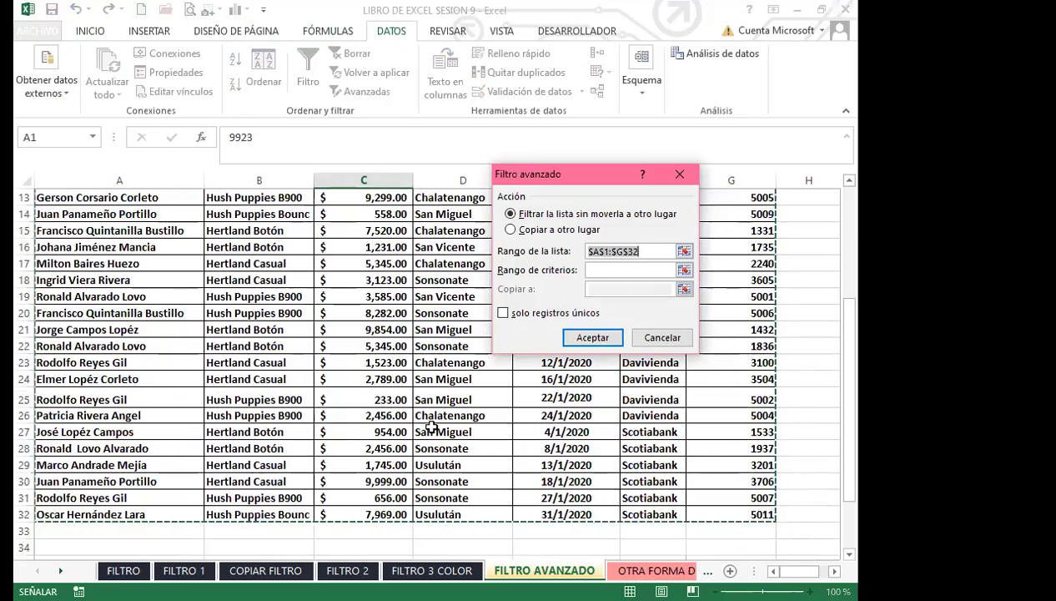
pyautogui.scroll(6, 431, 442)
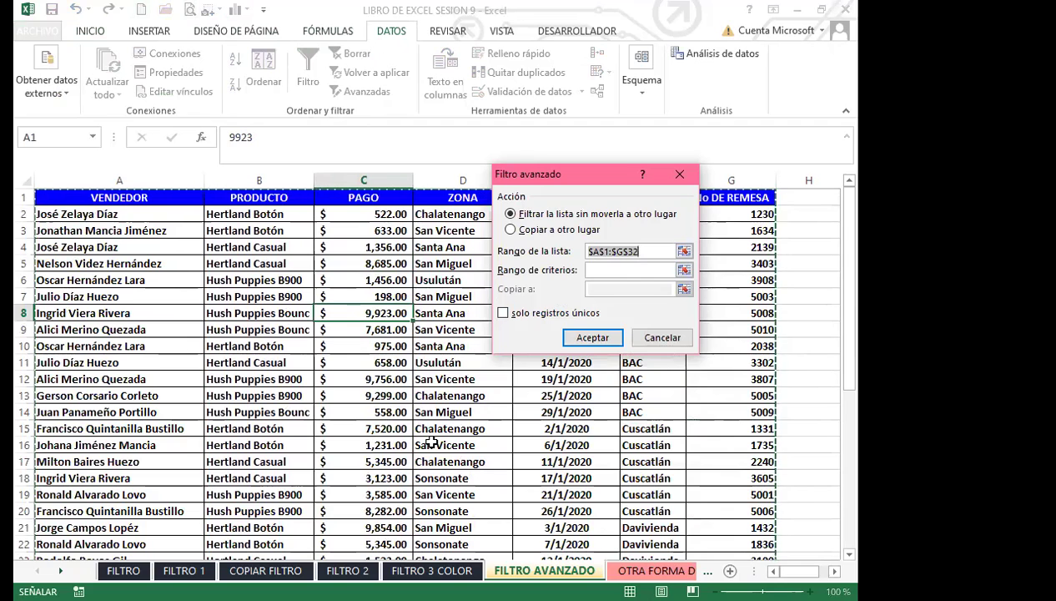
# Step: Set the advanced filter's criteria range to the BANCO block, E37:E38
pyautogui.click(608, 270)
pyautogui.scroll(-7, 451, 430)
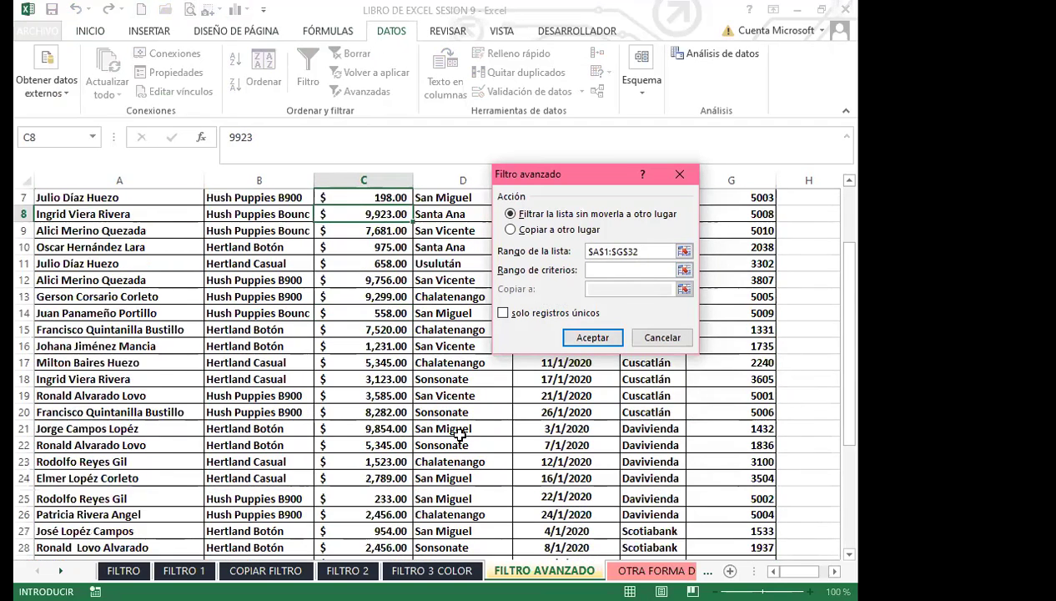
pyautogui.click(568, 448)
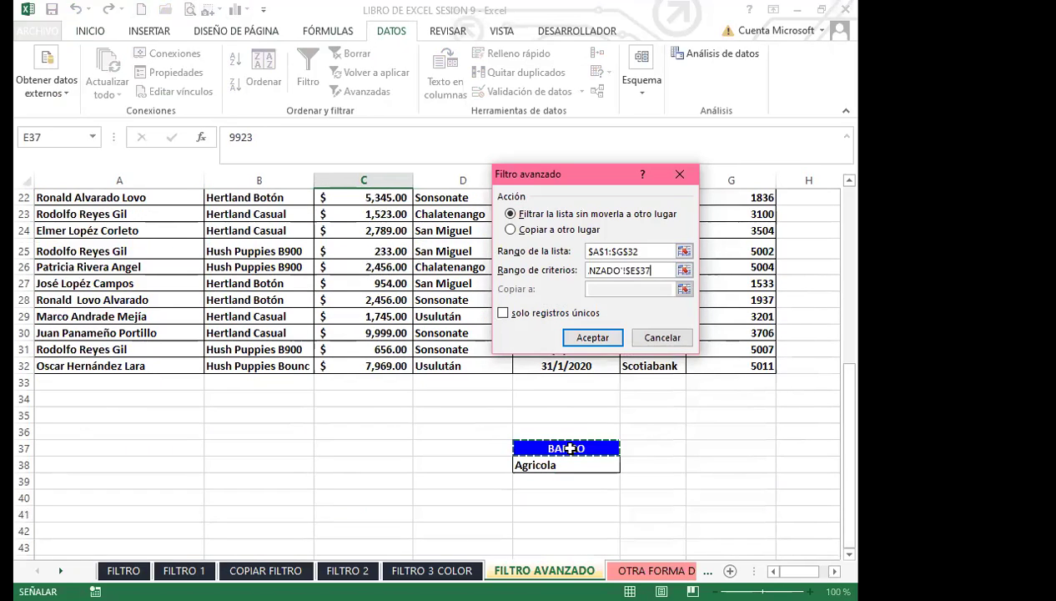
pyautogui.moveTo(568, 450); pyautogui.dragTo(569, 468)
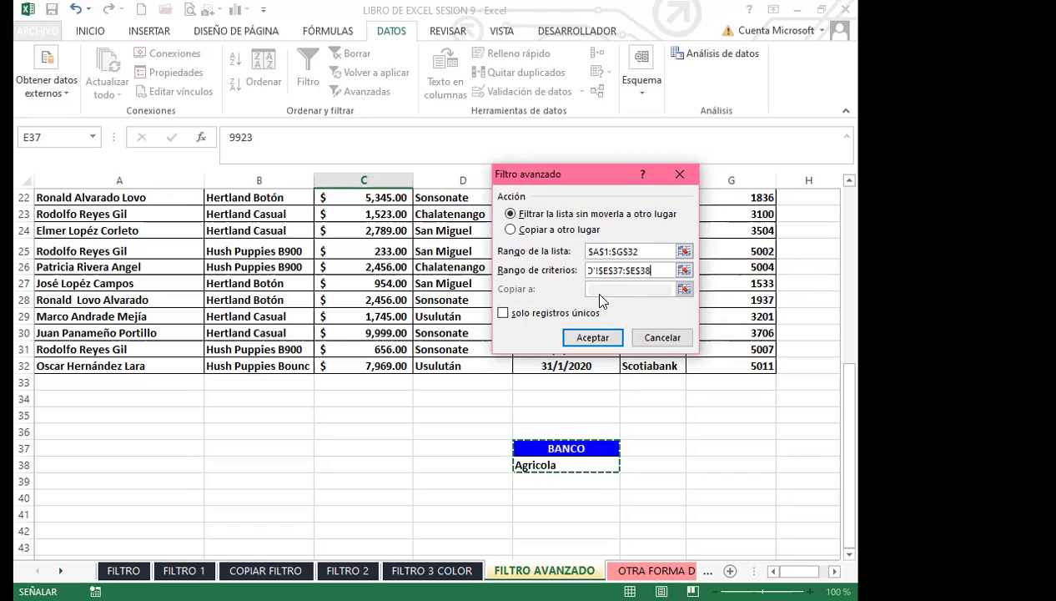
# Step: Choose Copiar a otro lugar with cell A42 as the destination and run the advanced filter
pyautogui.click(511, 229)
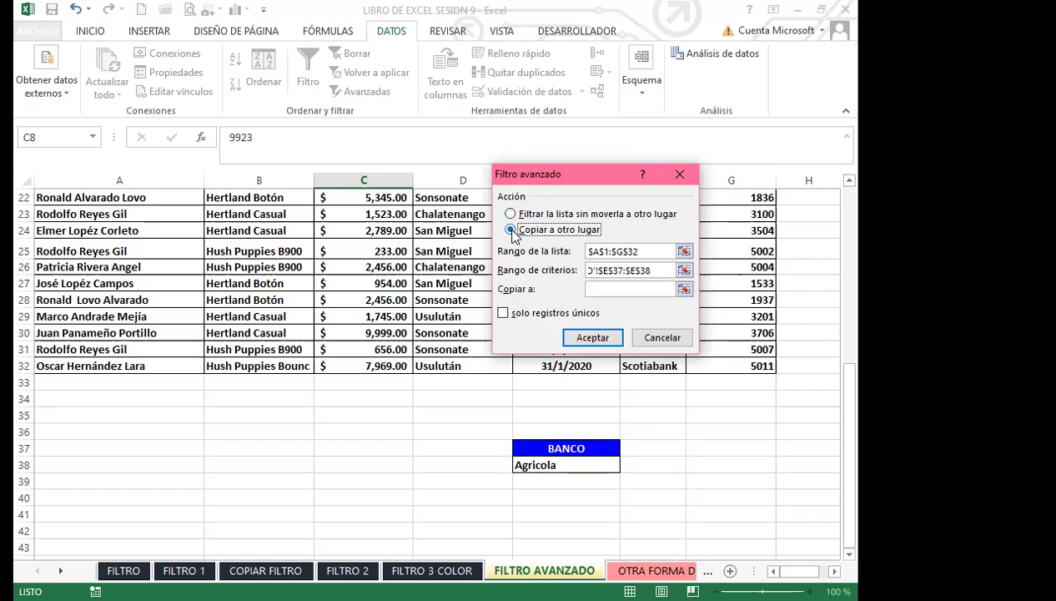
pyautogui.click(613, 290)
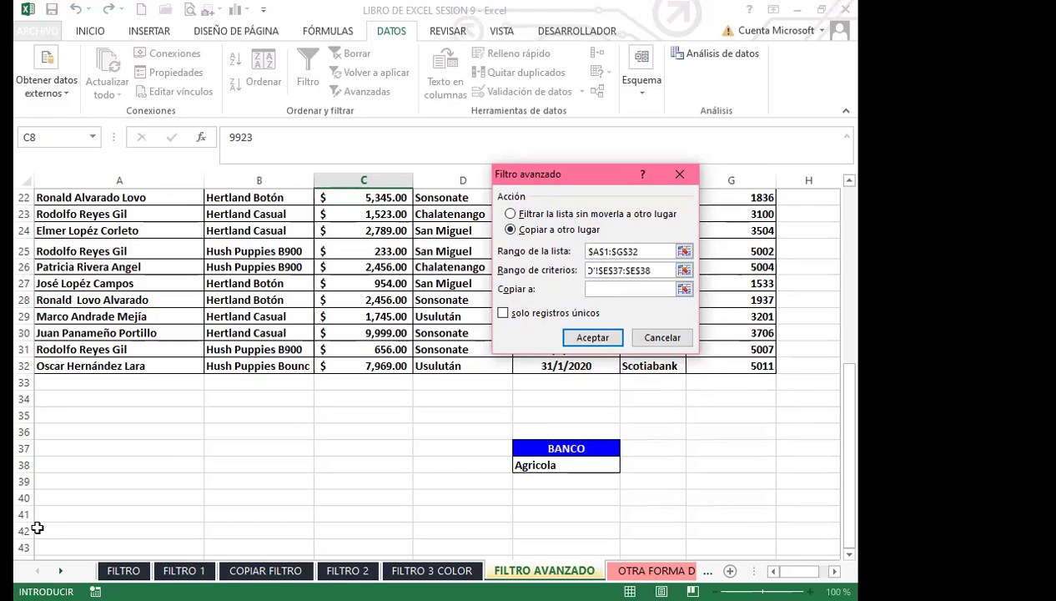
pyautogui.click(65, 534)
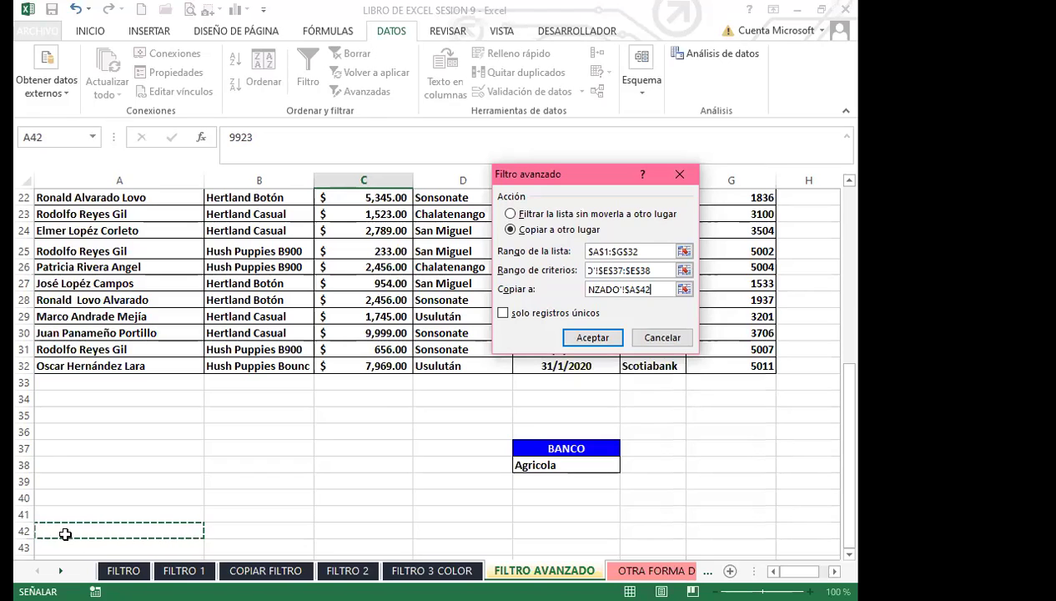
pyautogui.click(592, 338)
pyautogui.scroll(-5, 332, 441)
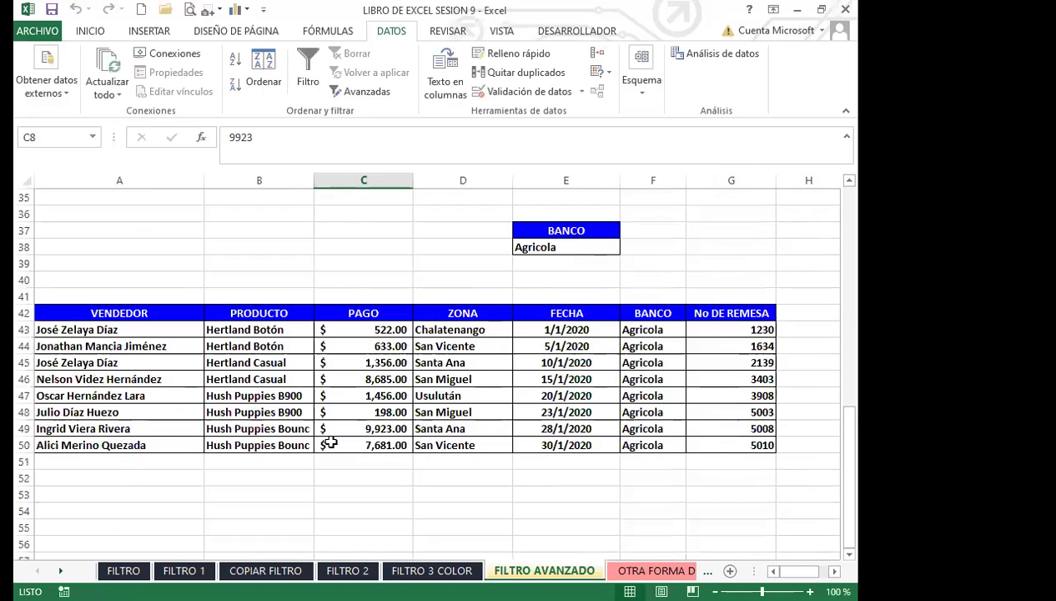
# Step: Compare the extracted records below the criteria block with the Agricola rows of the original sales table
pyautogui.click(387, 338)
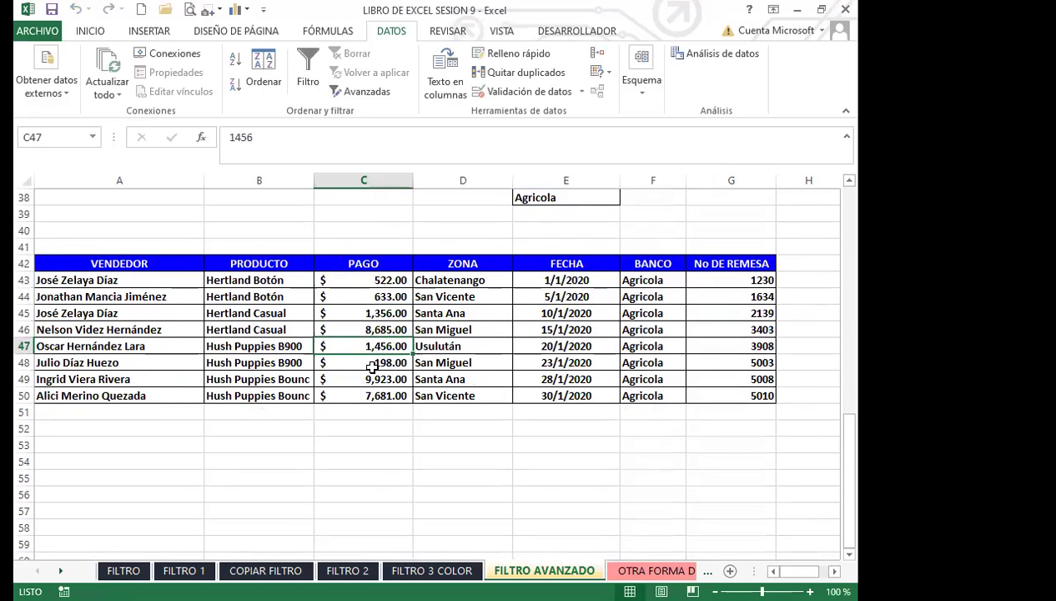
pyautogui.moveTo(112, 262); pyautogui.dragTo(728, 383)
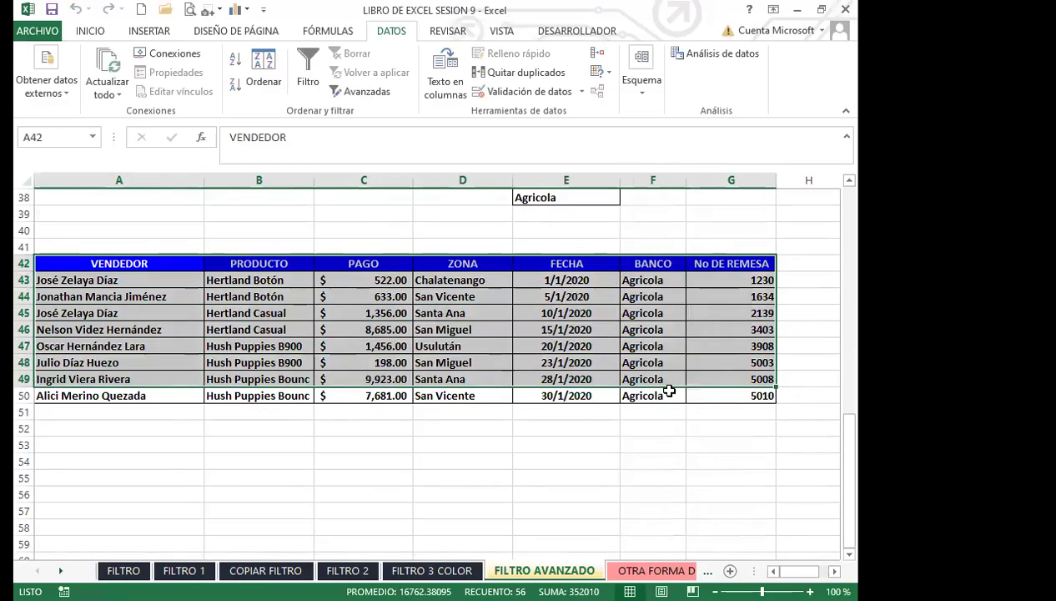
pyautogui.scroll(12, 660, 351)
pyautogui.scroll(-5, 655, 384)
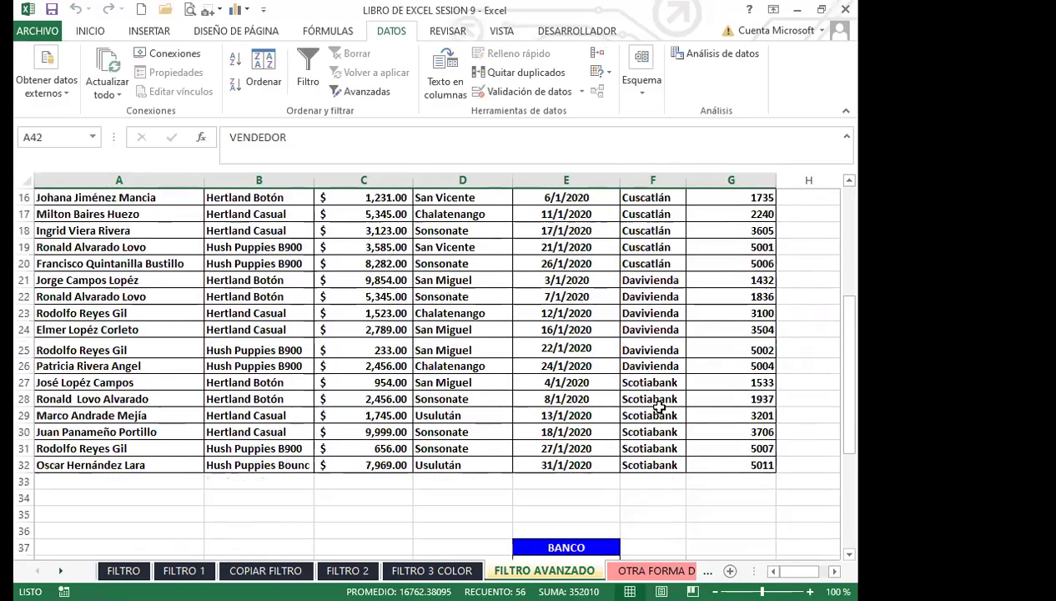
pyautogui.scroll(5, 659, 400)
pyautogui.click(650, 329)
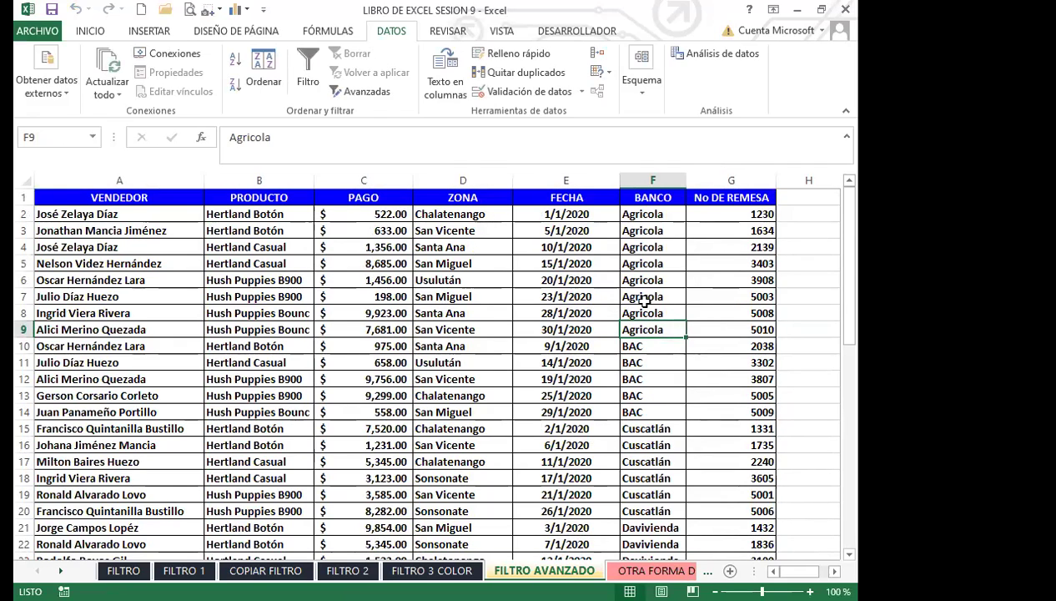
pyautogui.click(655, 277)
pyautogui.click(461, 275)
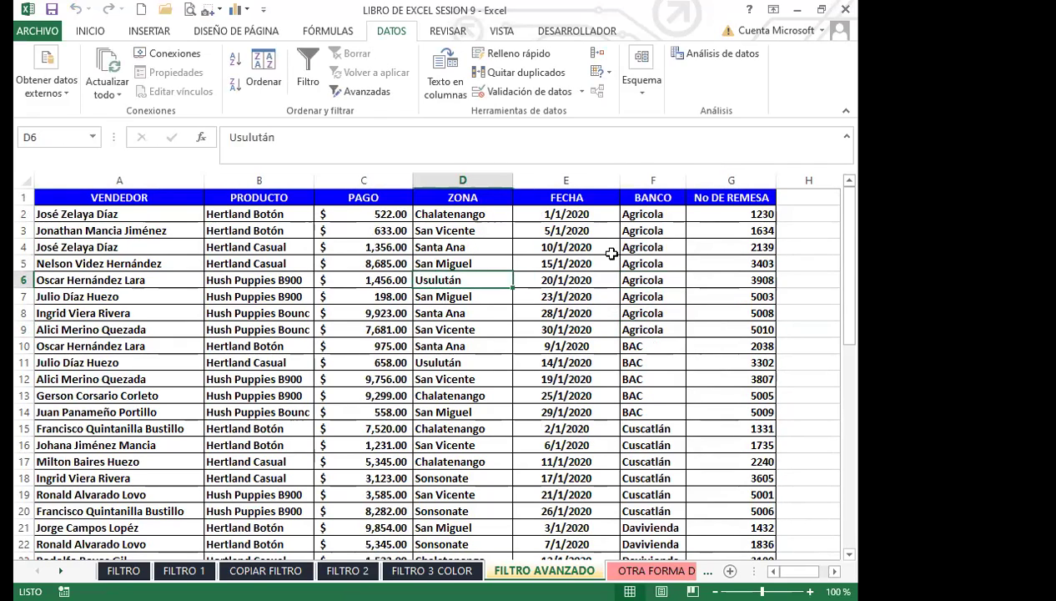
pyautogui.click(659, 264)
# Step: Examine rows 42 to 50 of the extracted table and review the PRODUCTO and ZONA columns of the original table
pyautogui.scroll(-8, 418, 440)
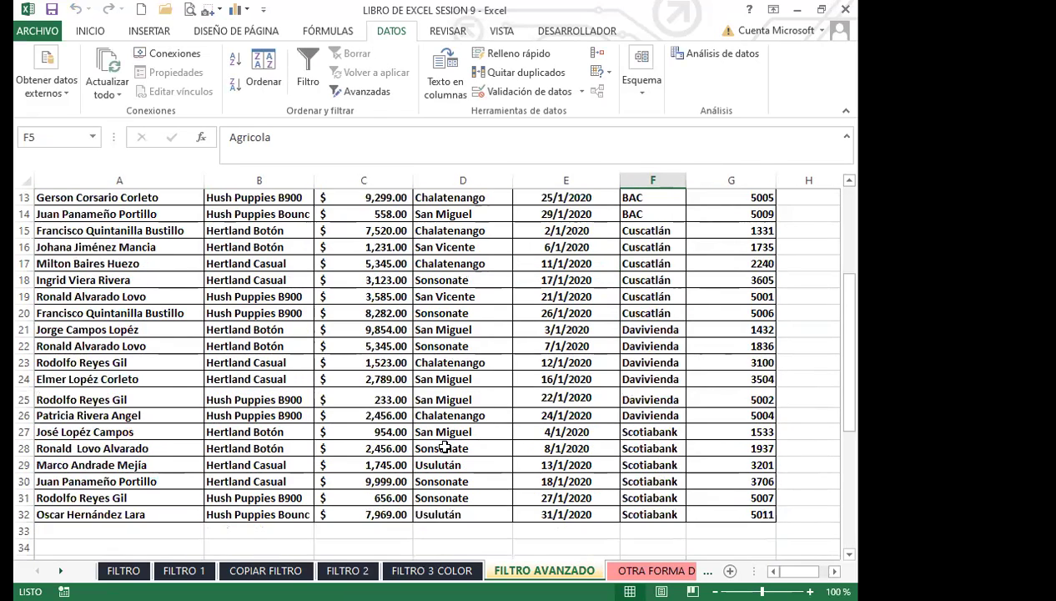
pyautogui.scroll(-3, 418, 439)
pyautogui.click(359, 427)
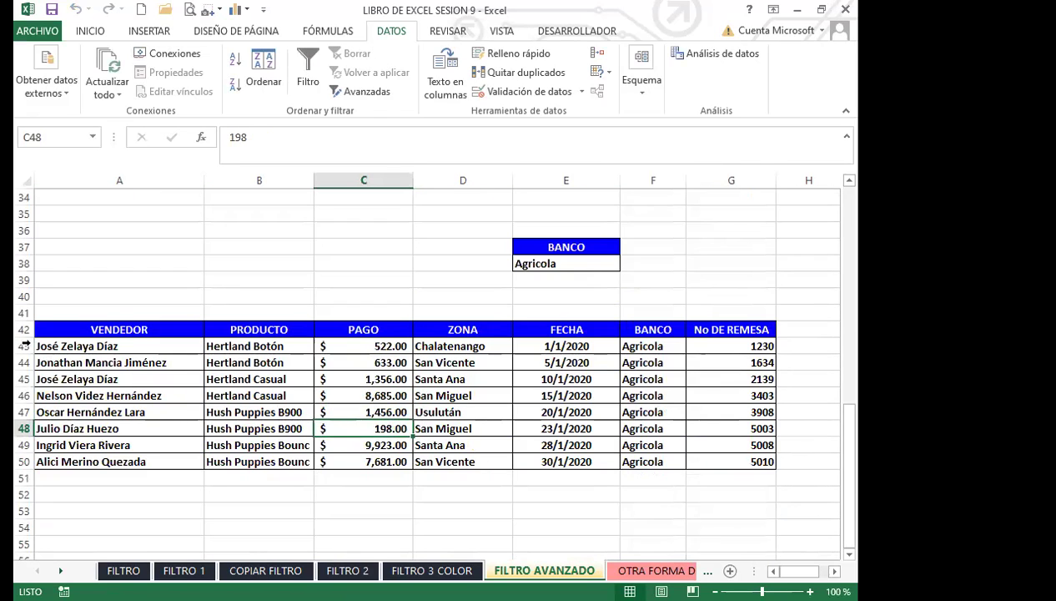
pyautogui.click(25, 329)
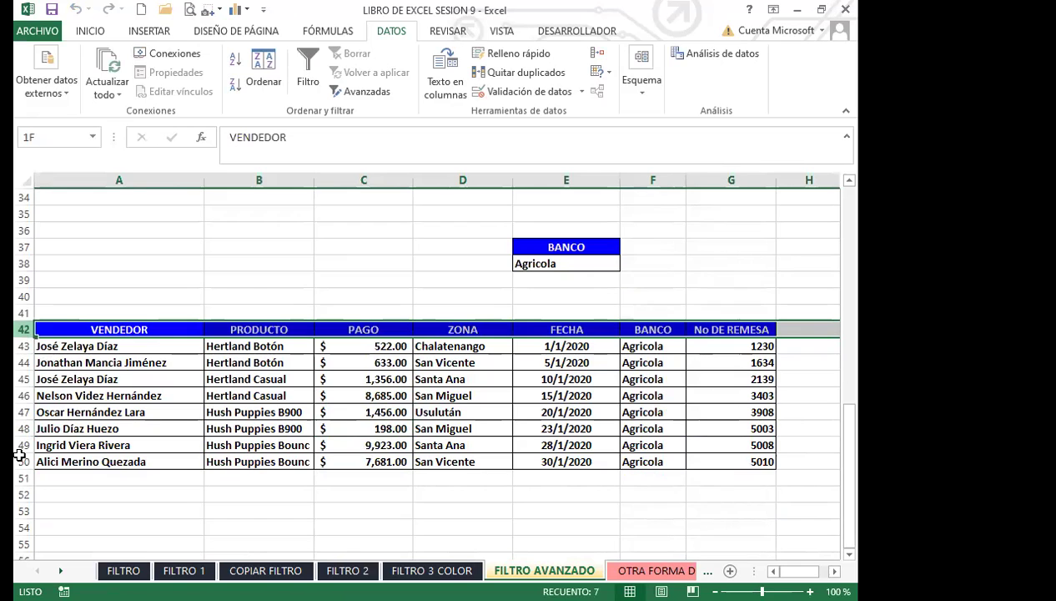
pyautogui.click(254, 459)
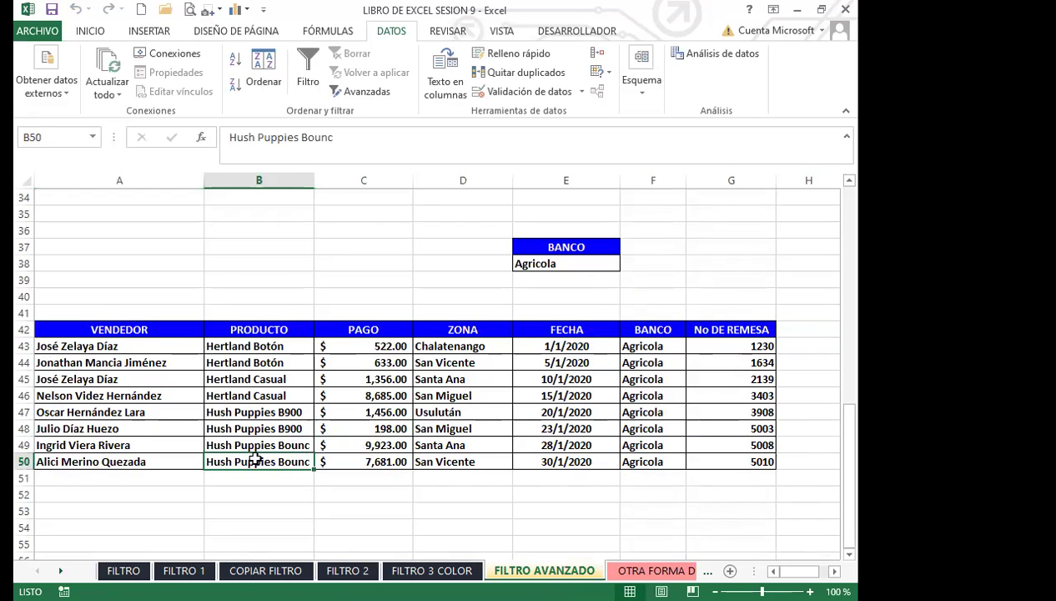
pyautogui.scroll(11, 254, 460)
pyautogui.click(249, 332)
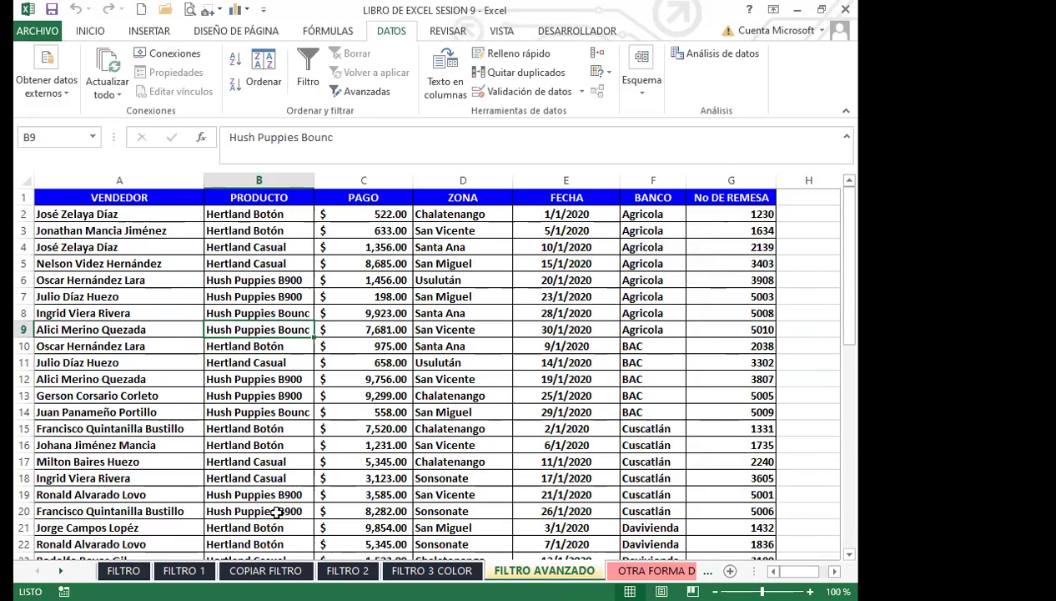
pyautogui.click(453, 337)
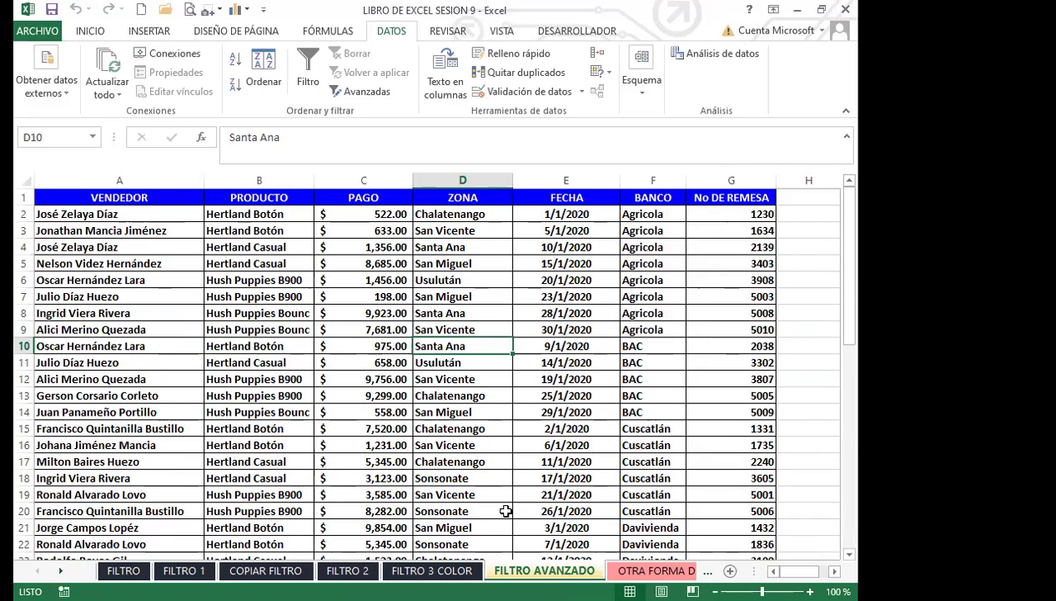
pyautogui.scroll(-9, 513, 418)
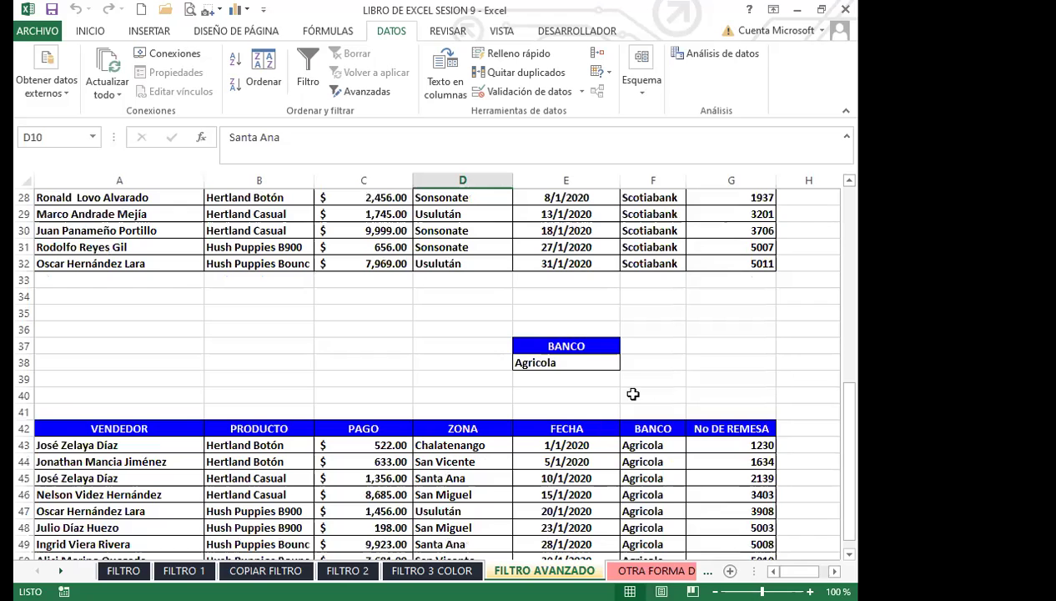
pyautogui.scroll(9, 484, 353)
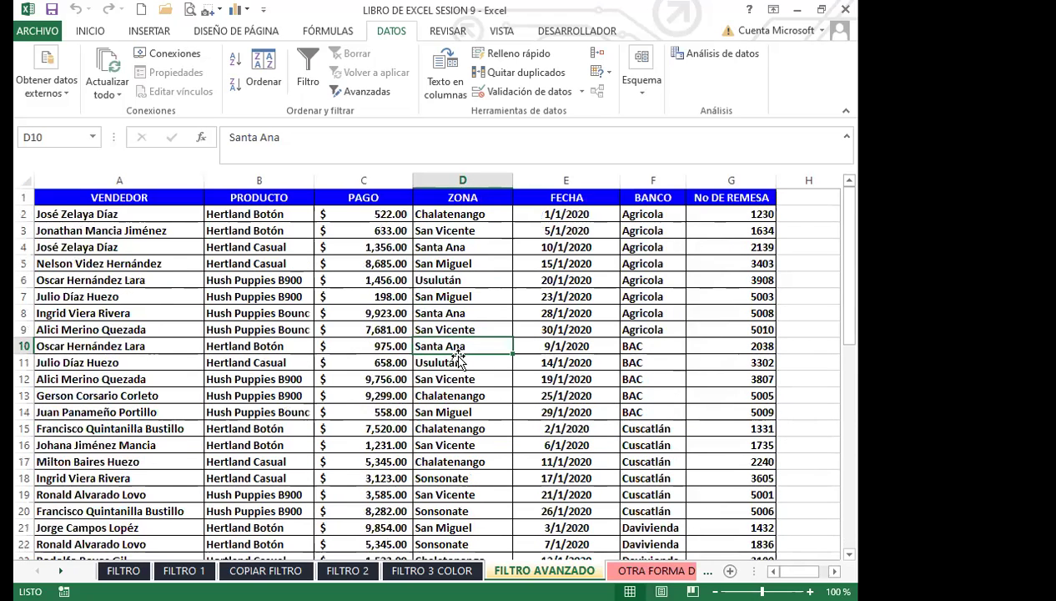
# Step: Copy the ZONA header and a Santa Ana cell from the sales table and paste them as a criteria block starting at J10
pyautogui.click(479, 203)
pyautogui.keyDown('ctrl'); pyautogui.click(475, 244); pyautogui.keyUp('ctrl')
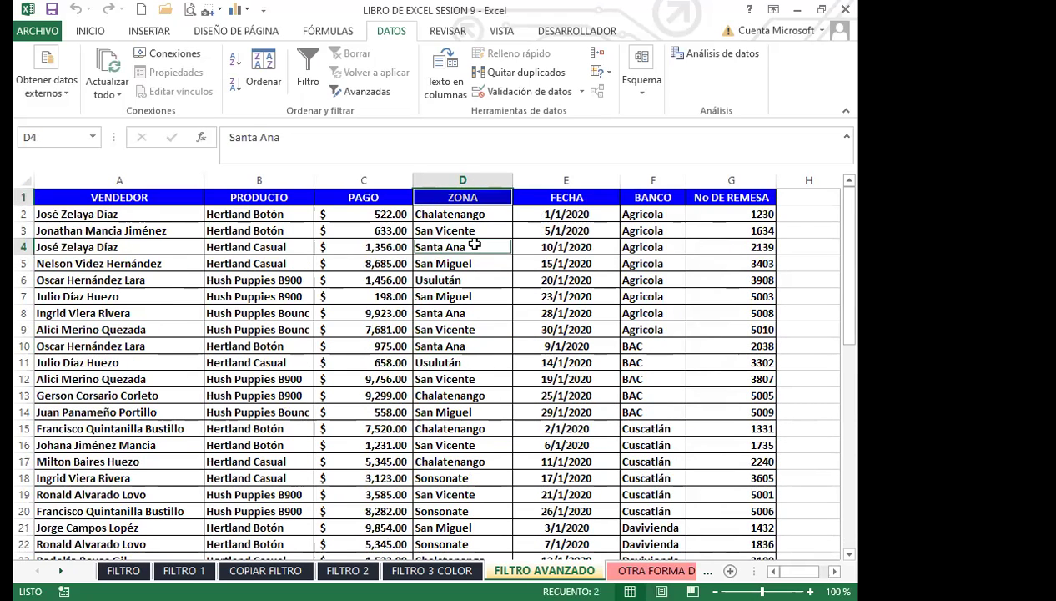
pyautogui.hotkey('ctrl', 'c')
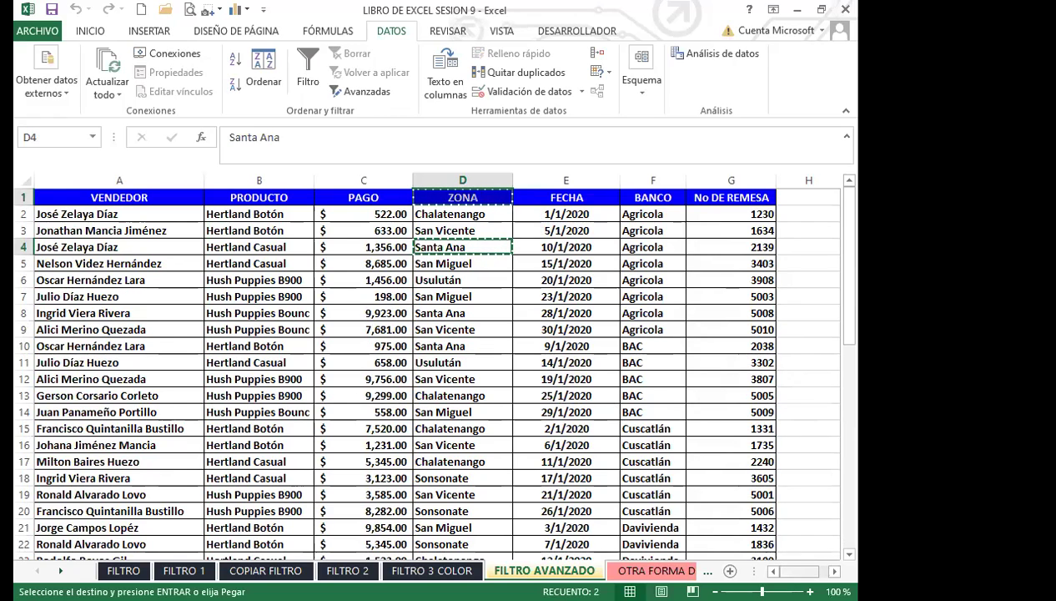
pyautogui.hscroll(2, 656, 340)
pyautogui.click(656, 339)
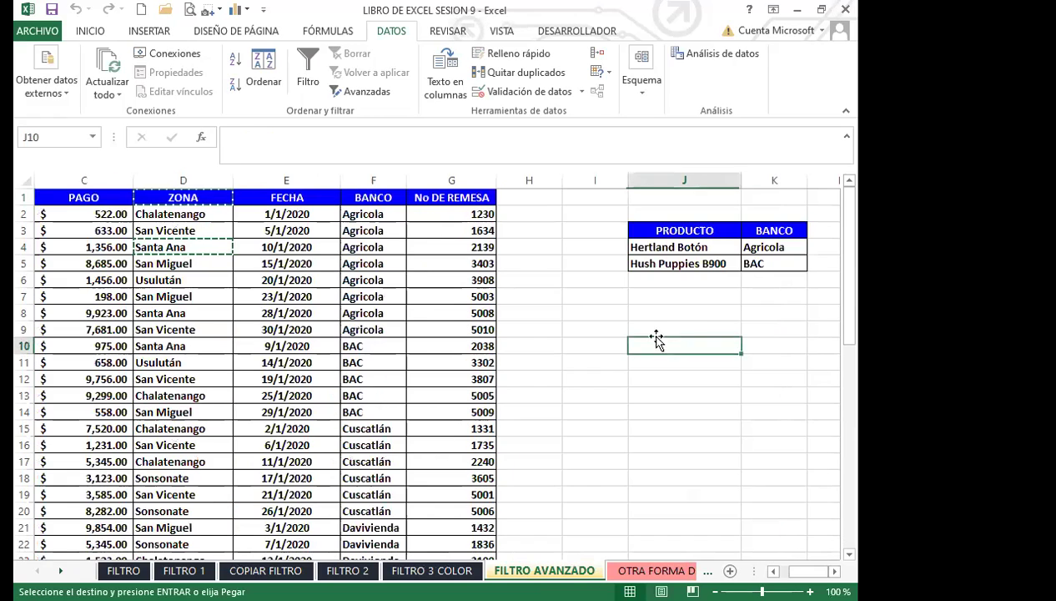
pyautogui.click(90, 31)
pyautogui.click(35, 67)
pyautogui.click(775, 412)
pyautogui.click(663, 386)
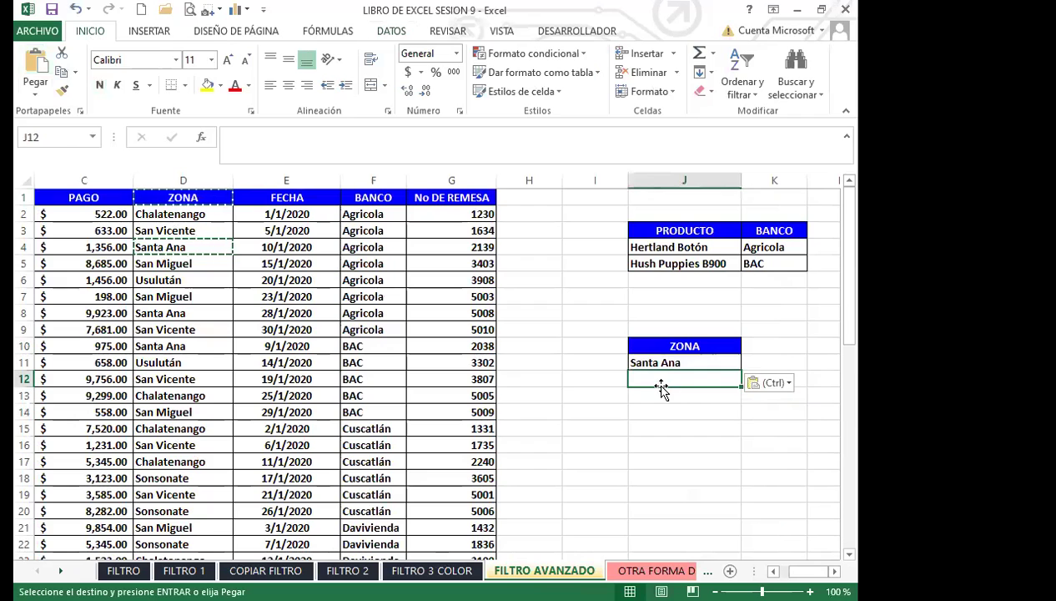
pyautogui.press('Escape')
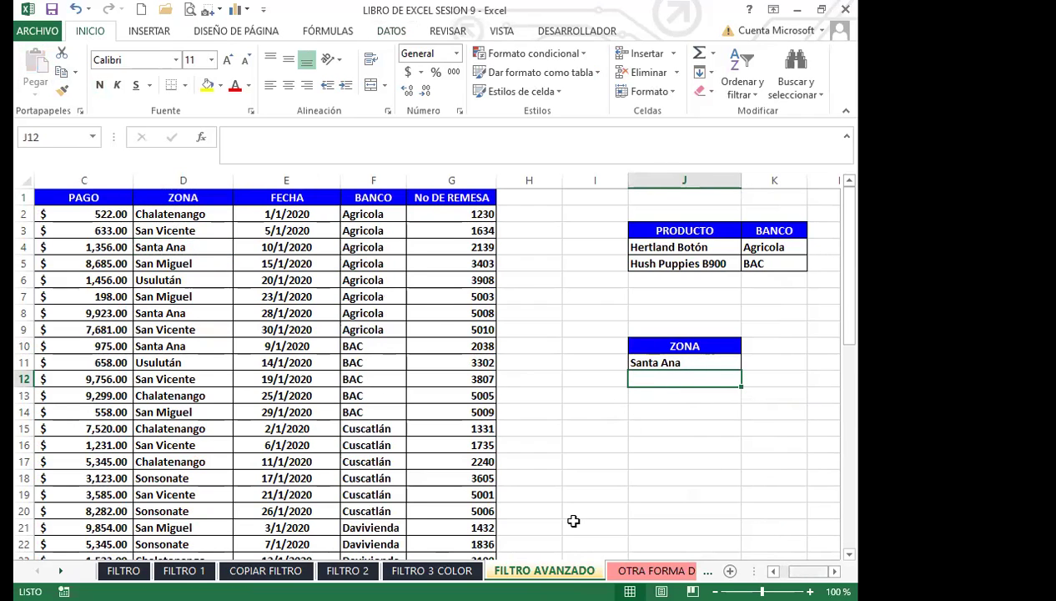
# Step: Start an advanced filter on the sales table, keeping list range A1:G32, and move the dialog clear of the ZONA criteria block
pyautogui.hscroll(-2, 364, 395)
pyautogui.click(363, 395)
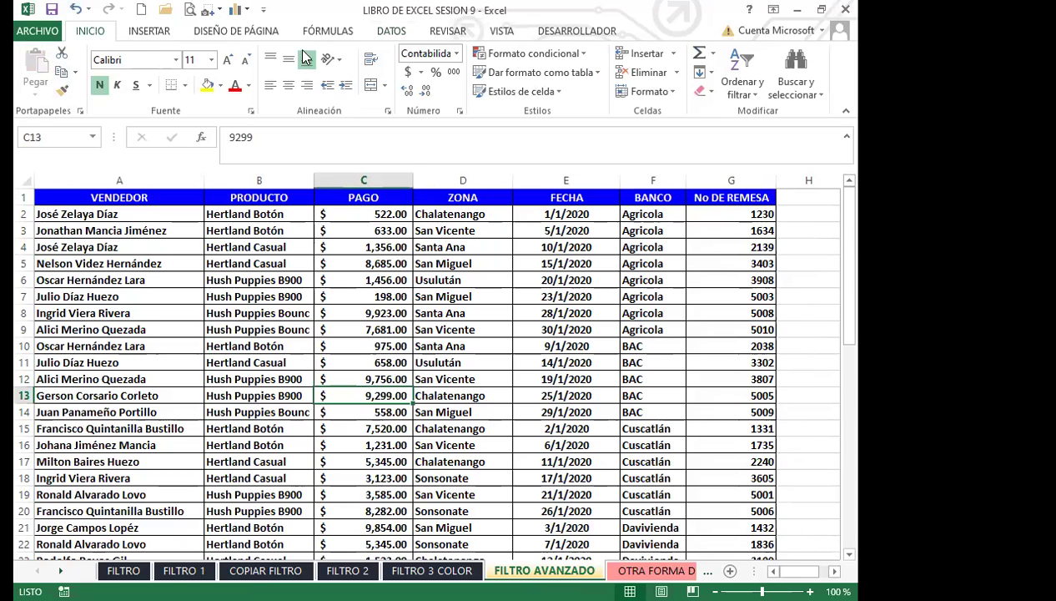
pyautogui.click(396, 33)
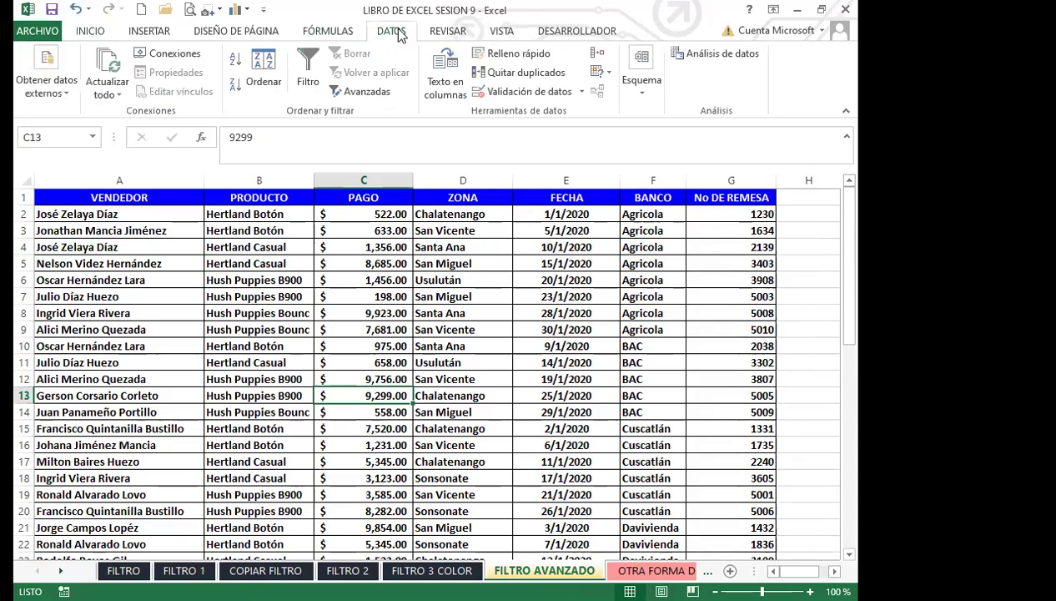
pyautogui.click(367, 92)
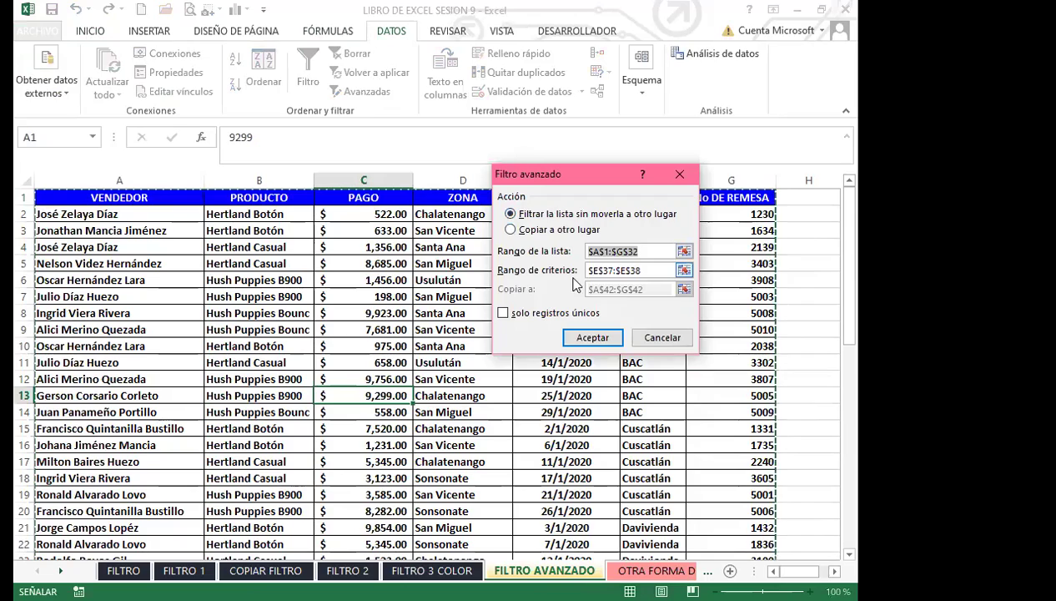
pyautogui.scroll(-2, 401, 421)
pyautogui.scroll(-3, 401, 421)
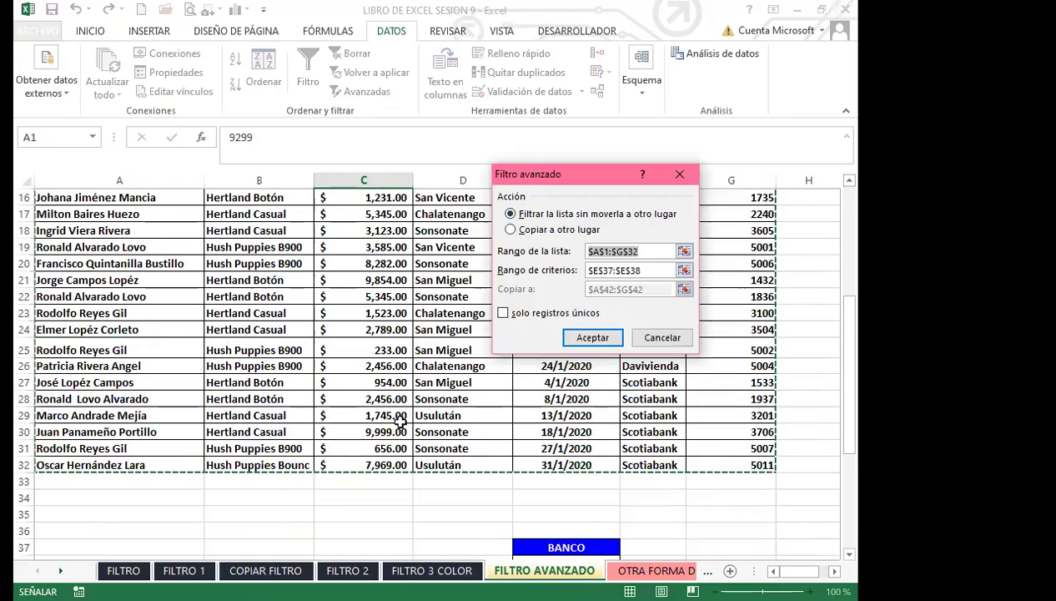
pyautogui.scroll(5, 396, 417)
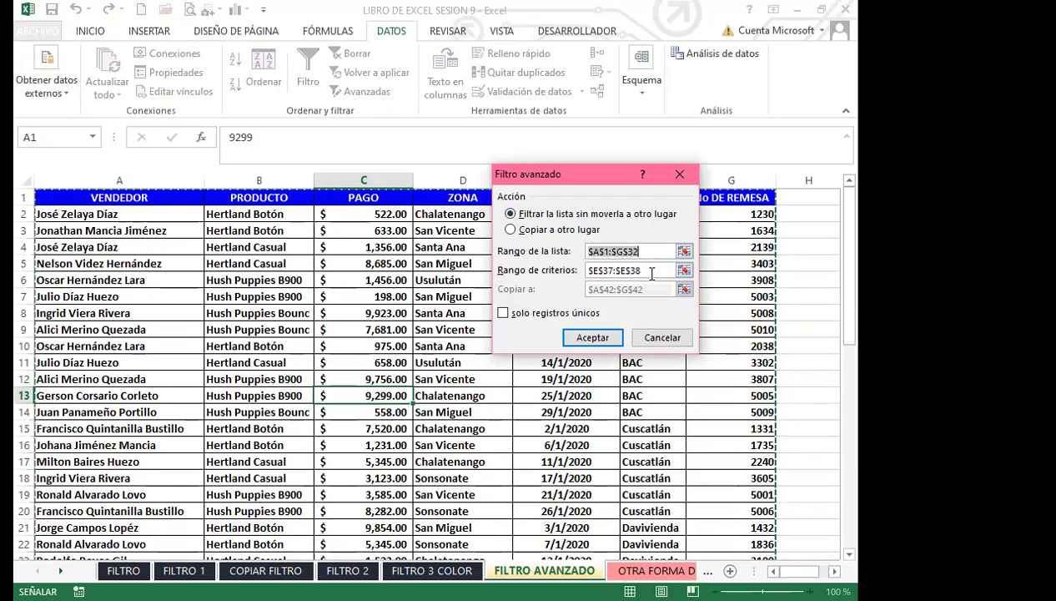
pyautogui.hscroll(2, 400, 375)
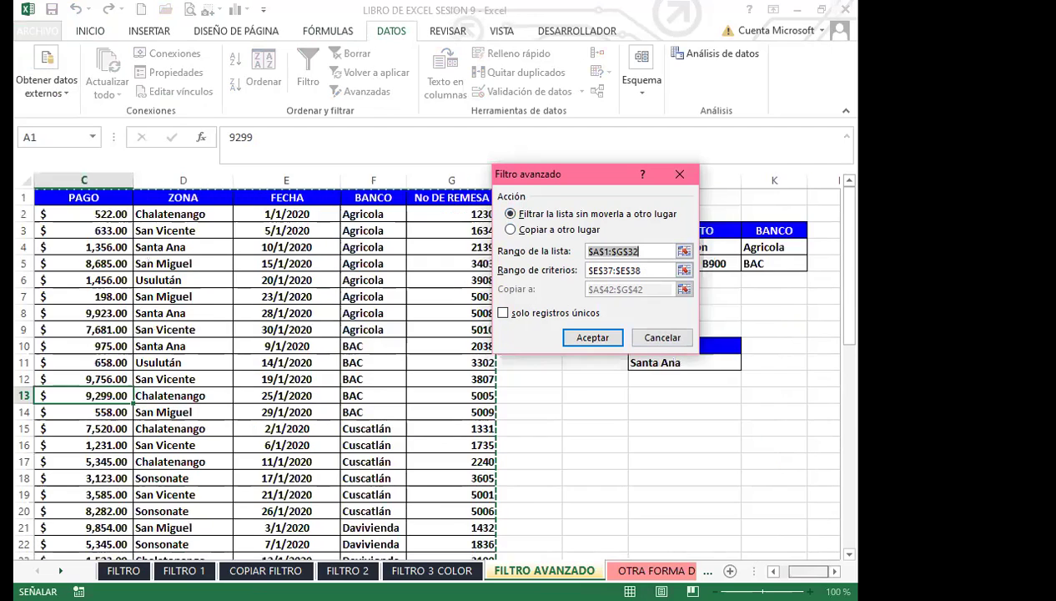
pyautogui.moveTo(551, 174); pyautogui.dragTo(472, 109)
# Step: Replace the advanced filter's criteria range with the ZONA block, J10:J11
pyautogui.click(568, 203)
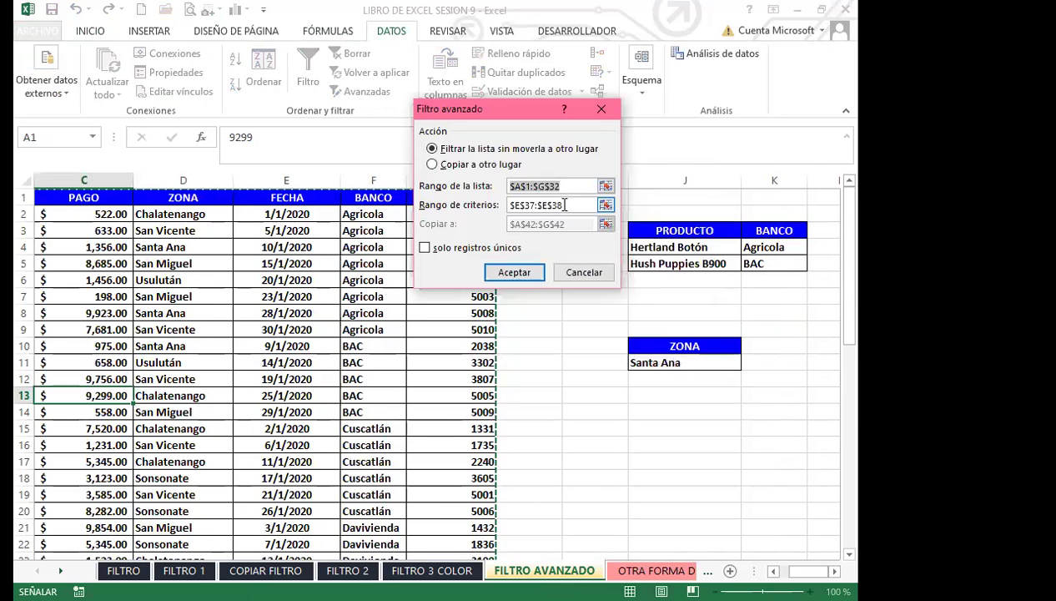
pyautogui.scroll(-5, 567, 205)
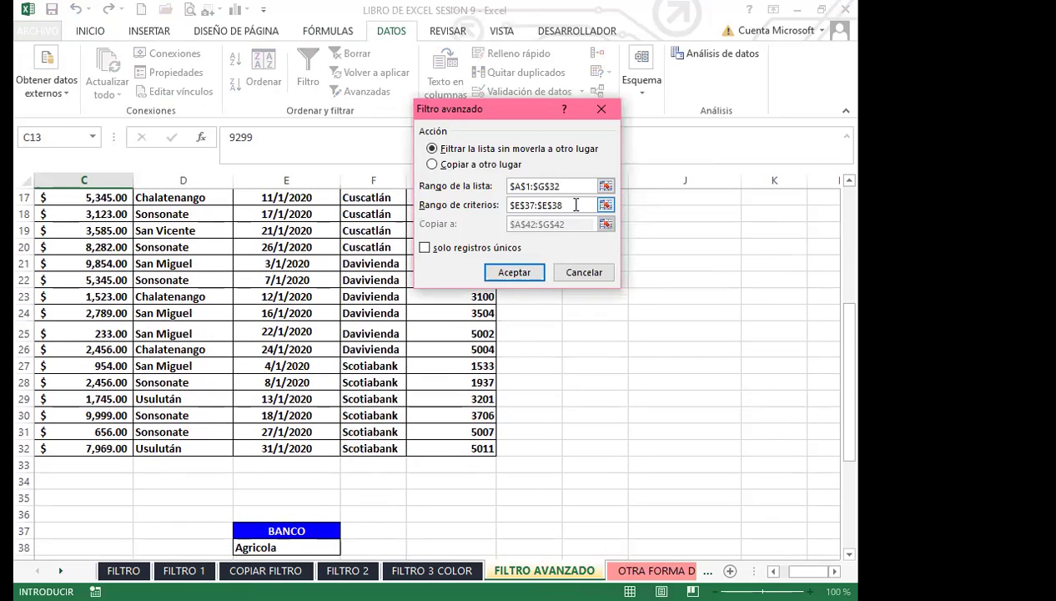
pyautogui.moveTo(576, 205); pyautogui.dragTo(485, 200)
pyautogui.press('BackSpace')
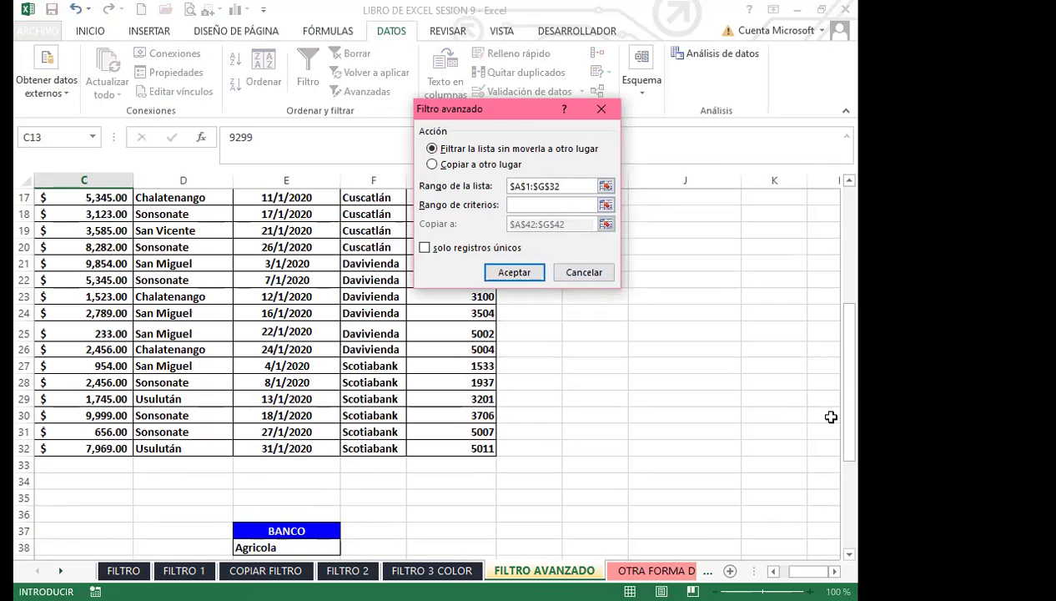
pyautogui.moveTo(844, 370); pyautogui.dragTo(845, 284)
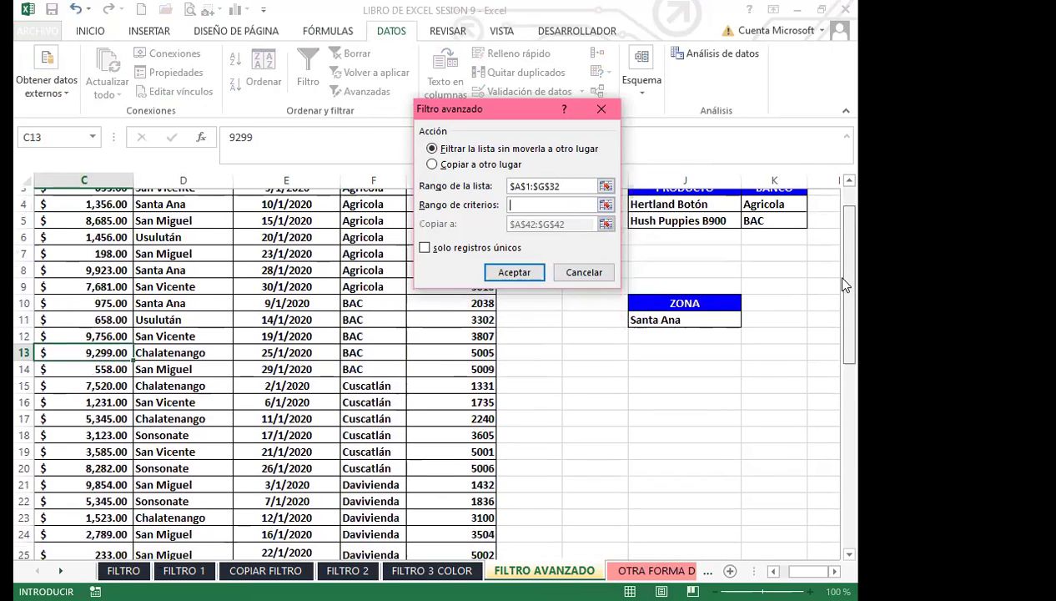
pyautogui.moveTo(689, 297); pyautogui.dragTo(691, 313)
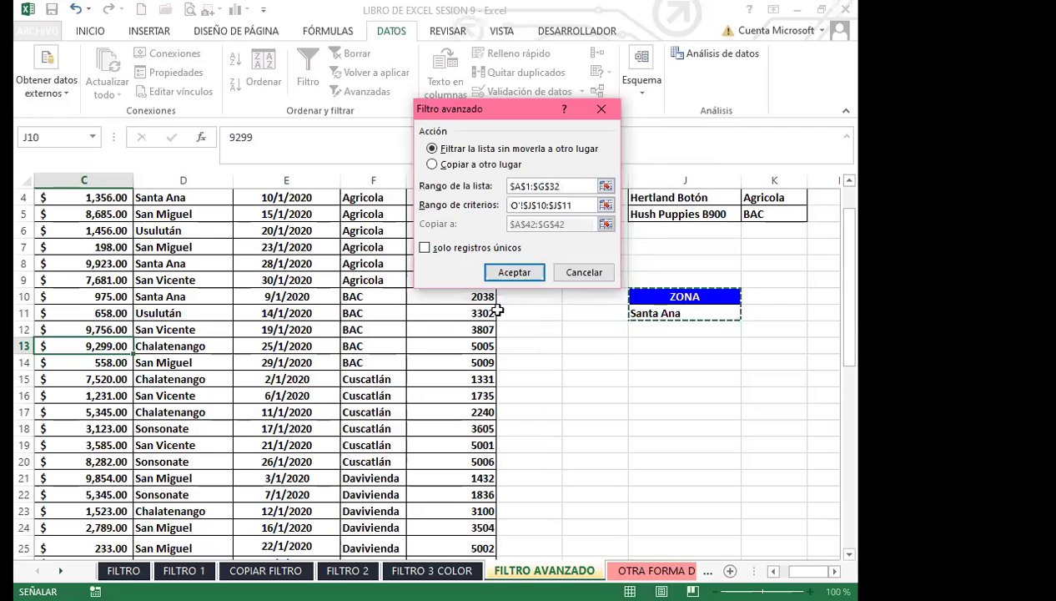
# Step: Choose Copiar a otro lugar with cell A55 as the destination and run the advanced filter
pyautogui.click(430, 165)
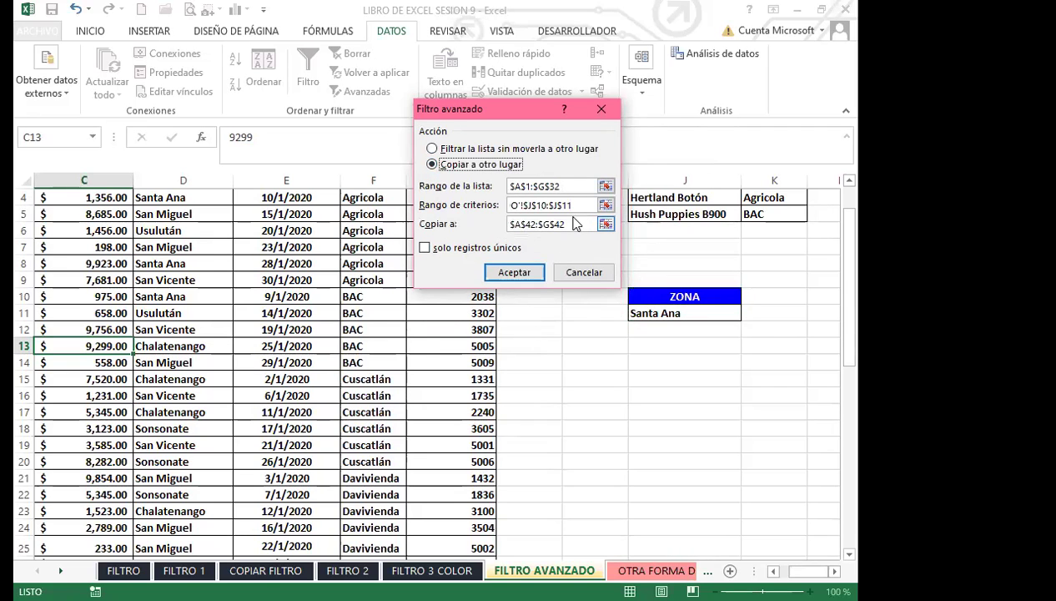
pyautogui.click(574, 224)
pyautogui.scroll(-2, 99, 474)
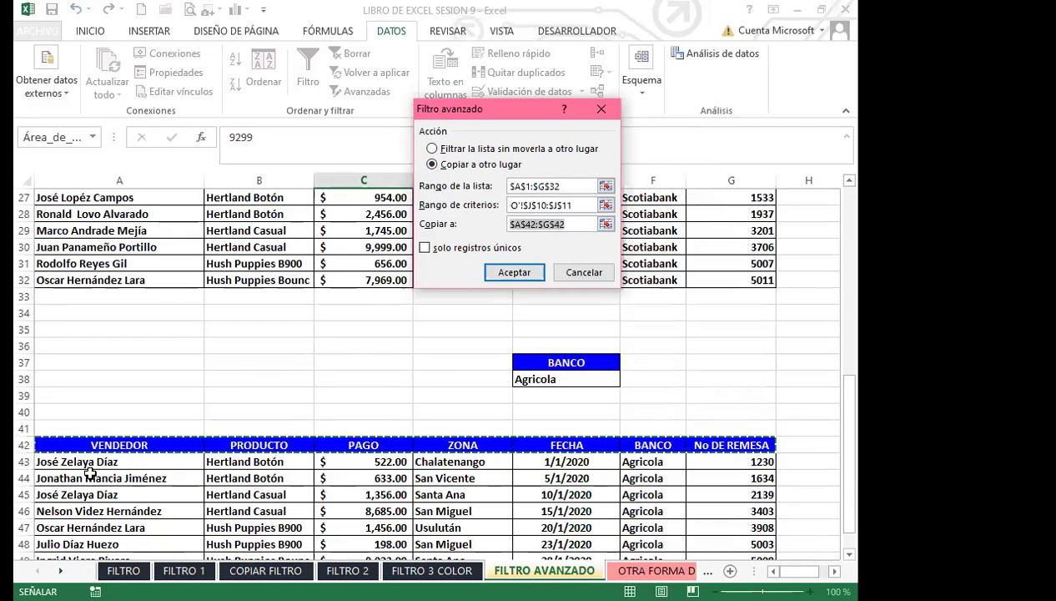
pyautogui.scroll(-5, 90, 473)
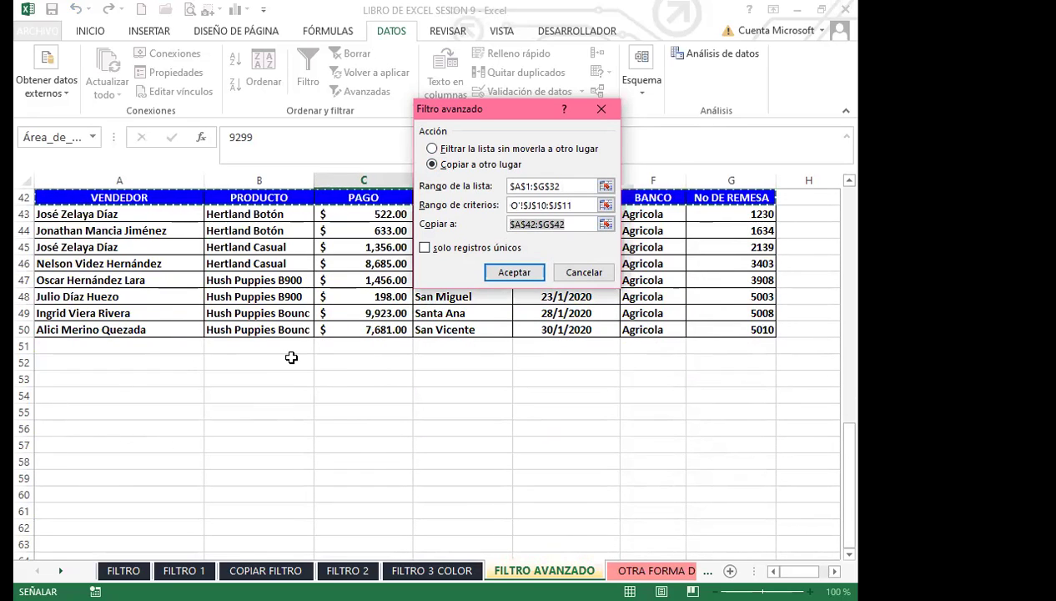
pyautogui.press('BackSpace')
pyautogui.click(50, 415)
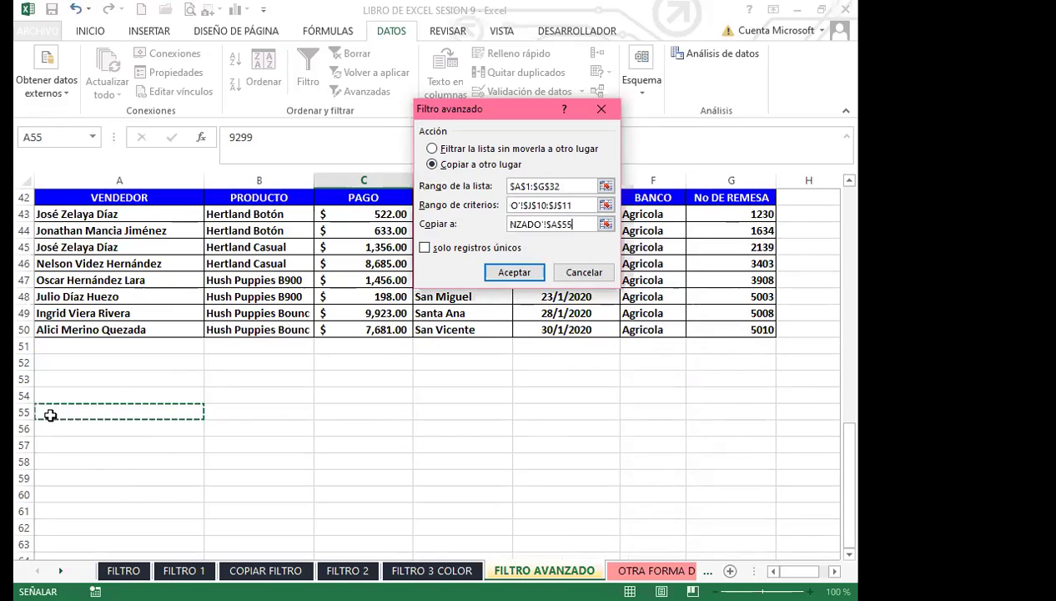
pyautogui.click(514, 275)
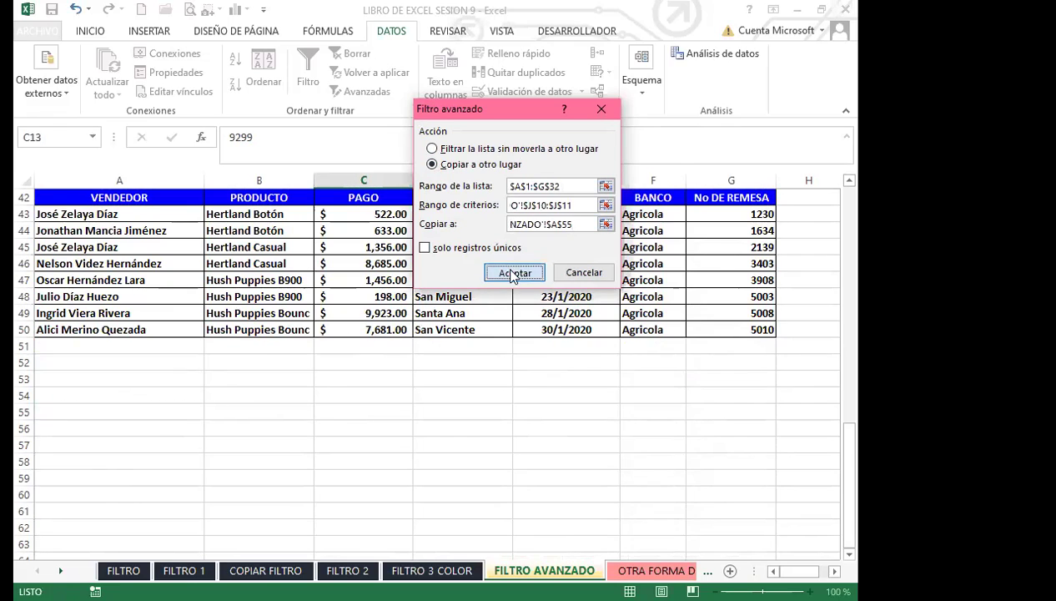
# Step: Compare the ZONA criterion in J10:J11 with the records extracted below row 55
pyautogui.scroll(7, 389, 422)
pyautogui.scroll(-4, 389, 422)
pyautogui.scroll(1, 390, 423)
pyautogui.scroll(-1, 392, 434)
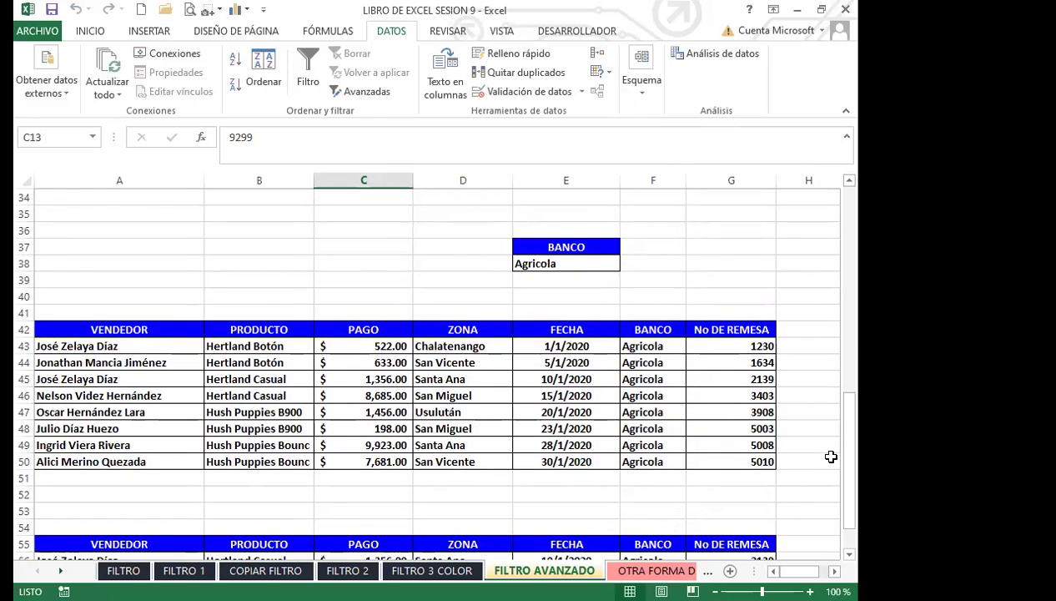
pyautogui.scroll(11, 831, 456)
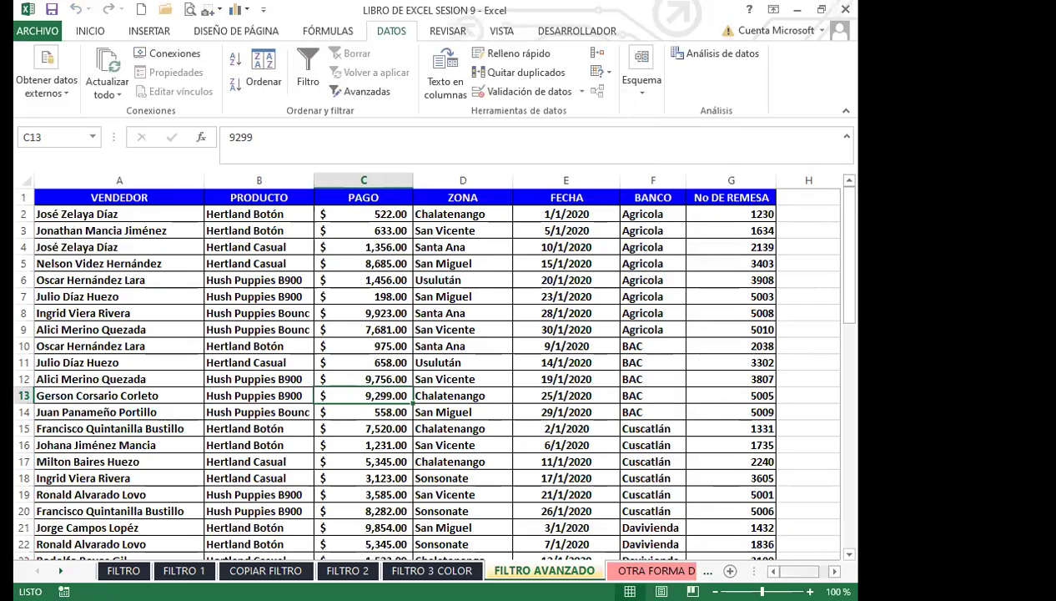
pyautogui.hscroll(2, 670, 357)
pyautogui.click(670, 359)
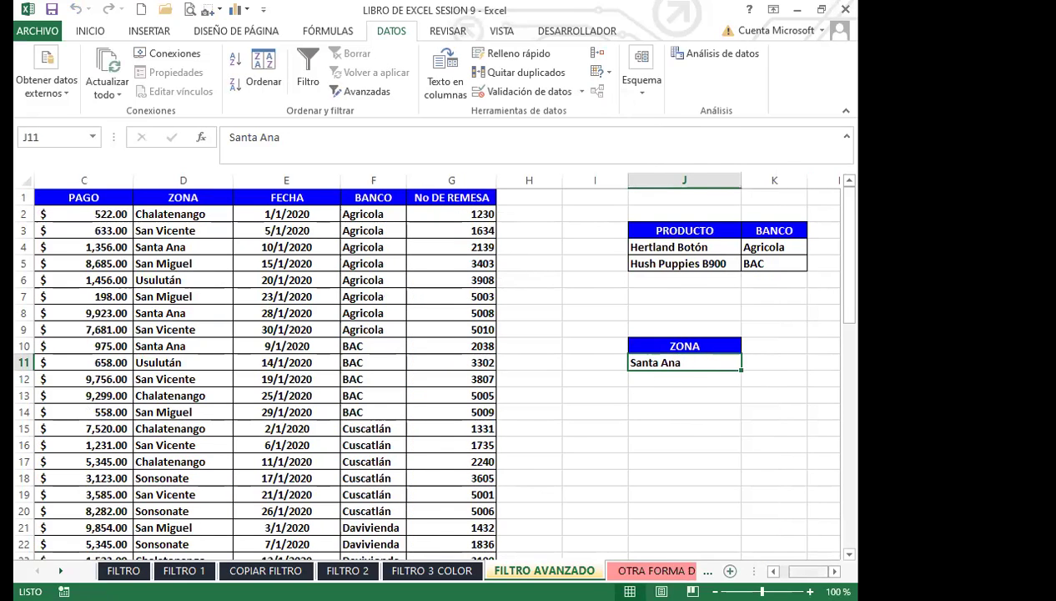
pyautogui.hscroll(-2, 473, 537)
pyautogui.scroll(-15, 450, 525)
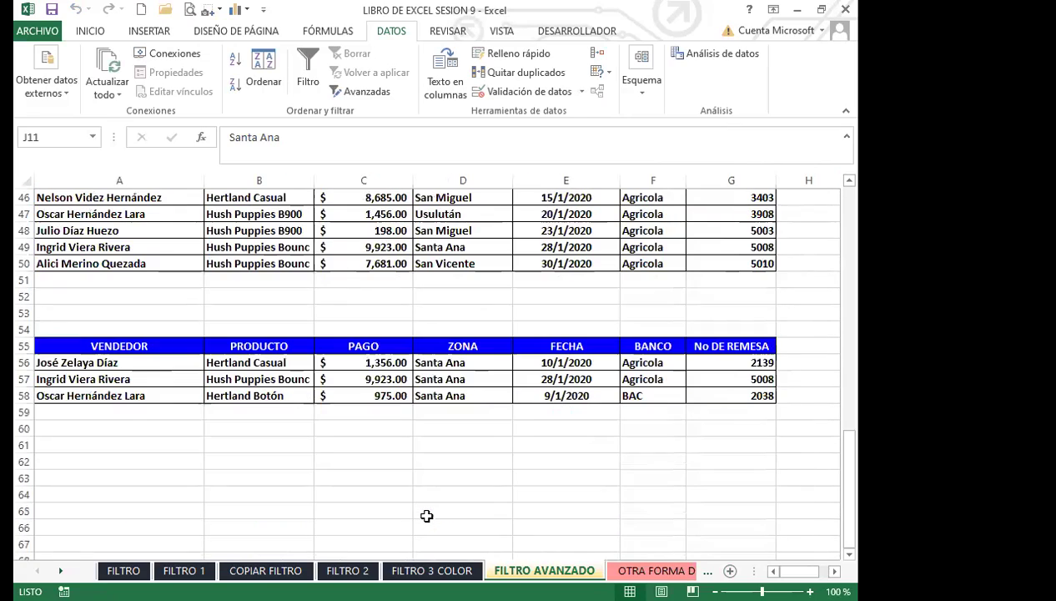
# Step: Examine the extracted table starting at A55, checking the ZONA values in D56:D58 and the neighbouring BANCO entries
pyautogui.scroll(5, 409, 449)
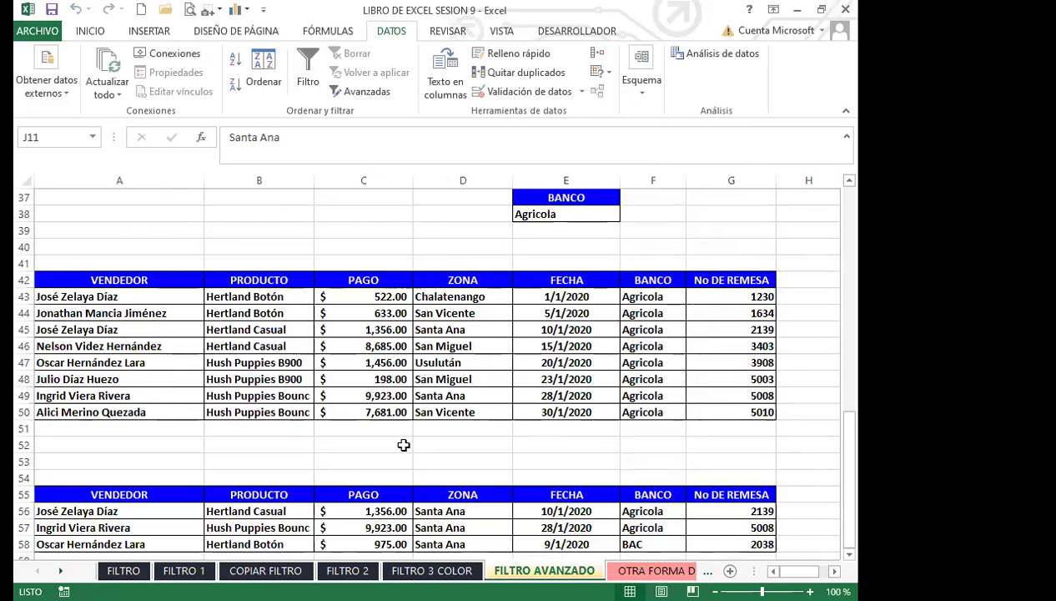
pyautogui.scroll(-4, 403, 459)
pyautogui.click(479, 426)
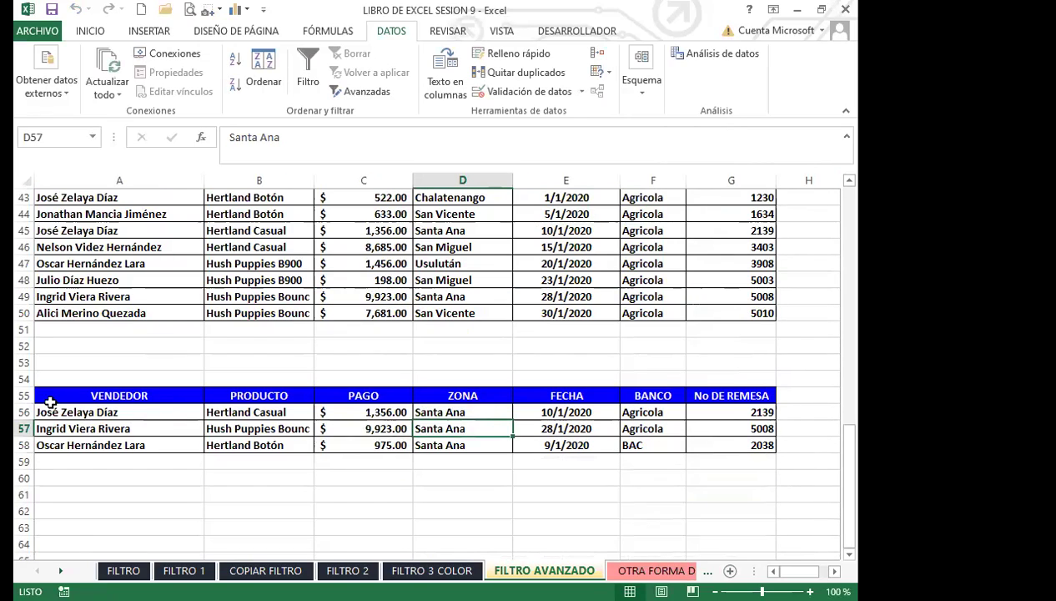
pyautogui.click(136, 392)
pyautogui.scroll(2, 236, 359)
pyautogui.scroll(-3, 292, 421)
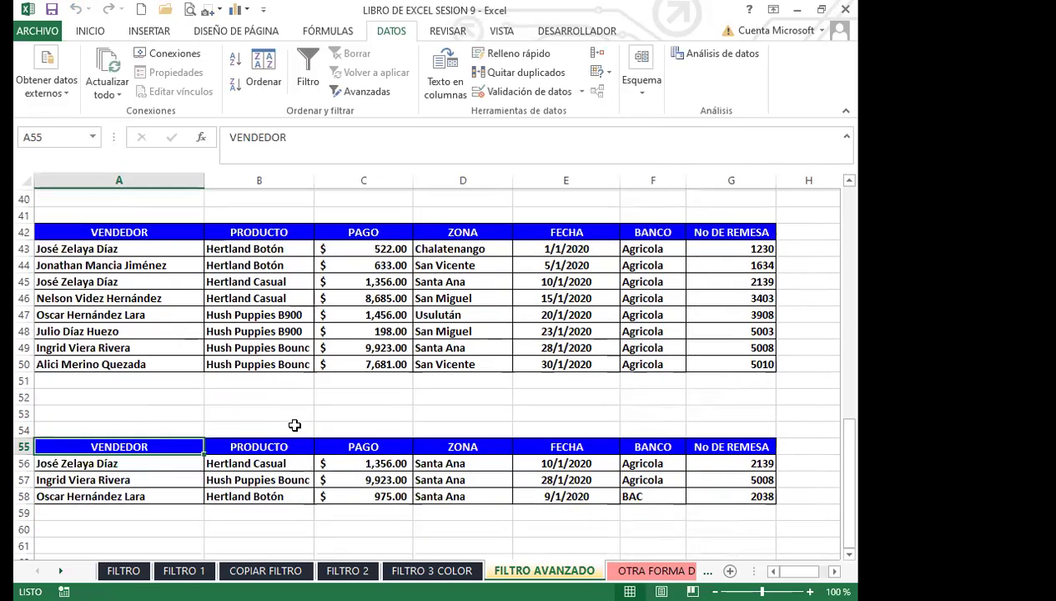
pyautogui.scroll(-1, 295, 425)
pyautogui.moveTo(466, 362); pyautogui.dragTo(466, 400)
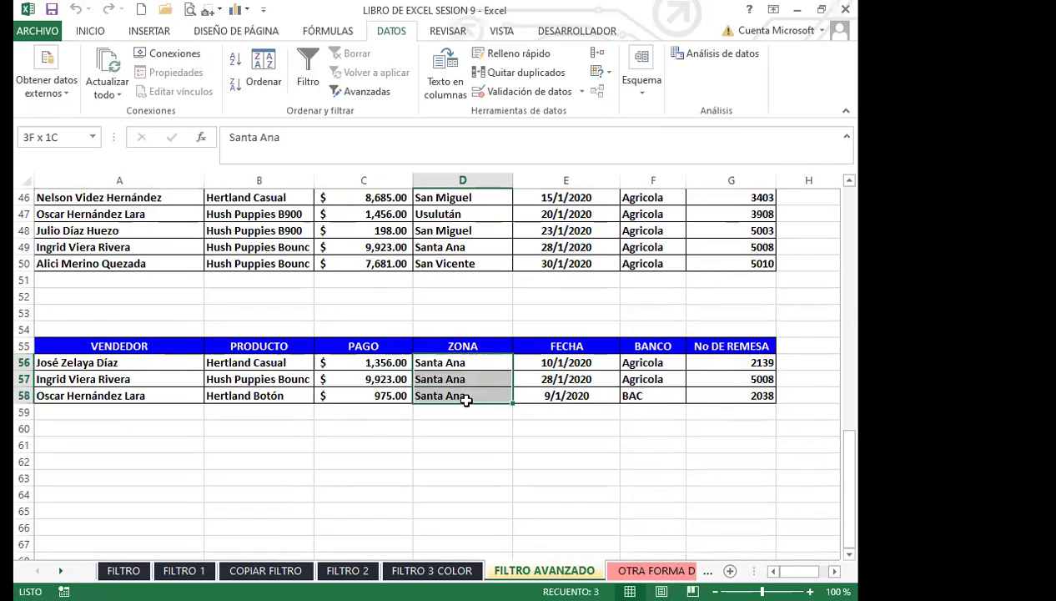
pyautogui.click(499, 395)
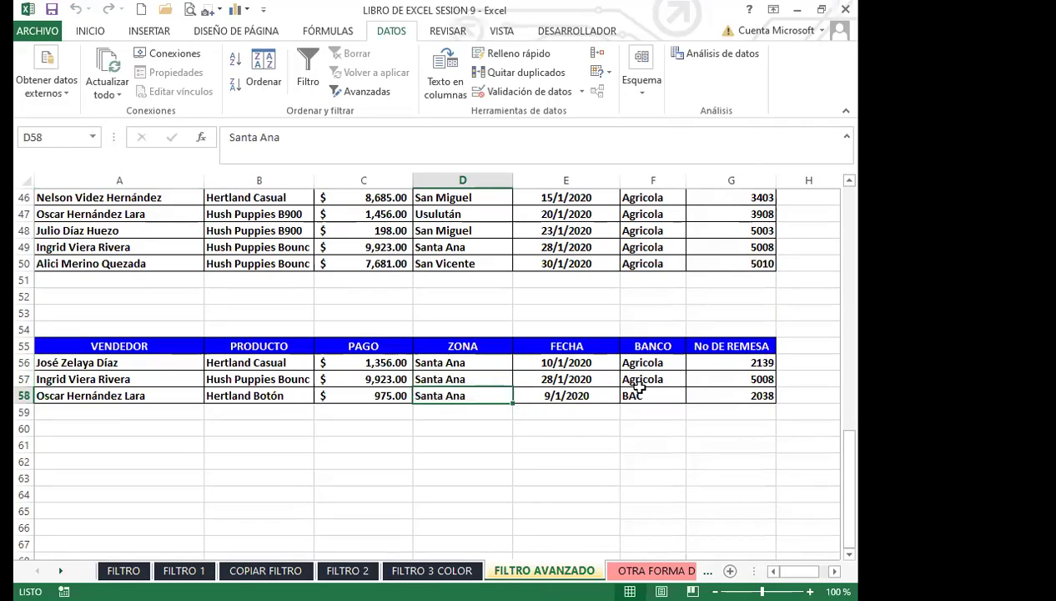
# Step: Check the ZONA column of the original sales table for Santa Ana entries down to row 32
pyautogui.scroll(4, 473, 388)
pyautogui.scroll(11, 473, 388)
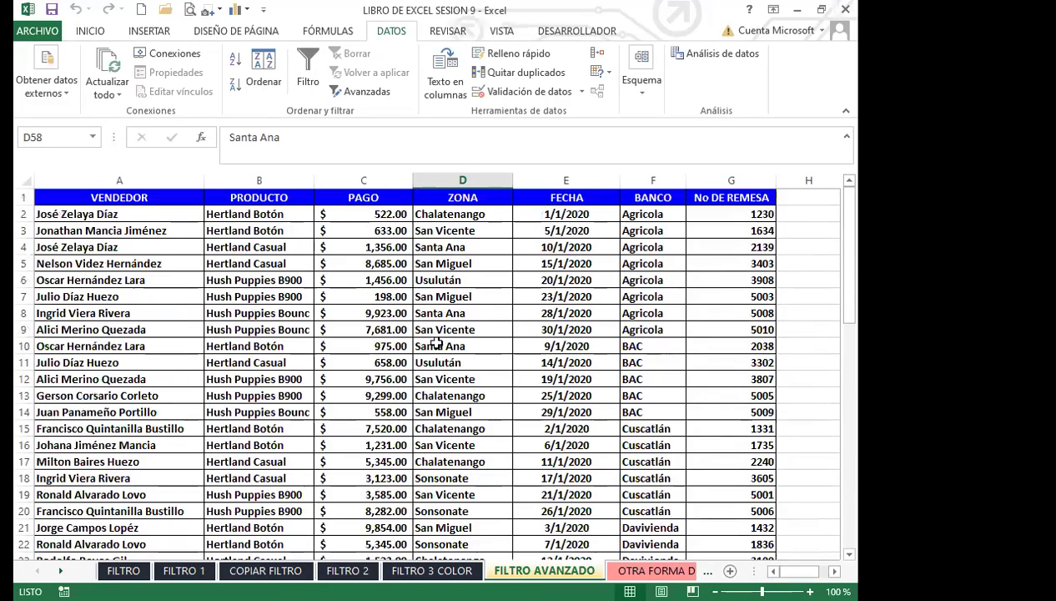
pyautogui.click(476, 239)
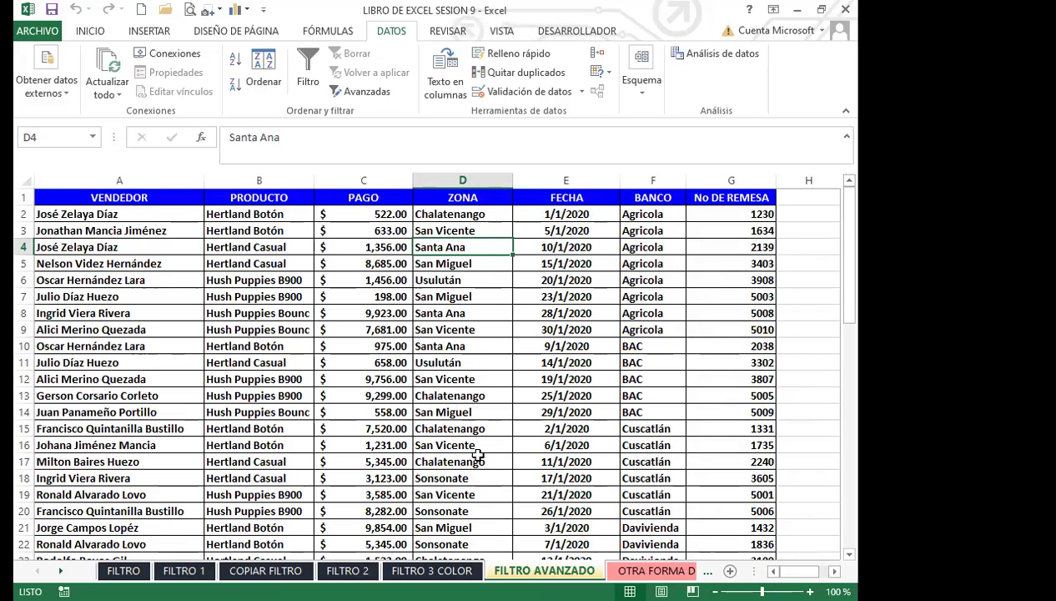
pyautogui.scroll(-4, 478, 455)
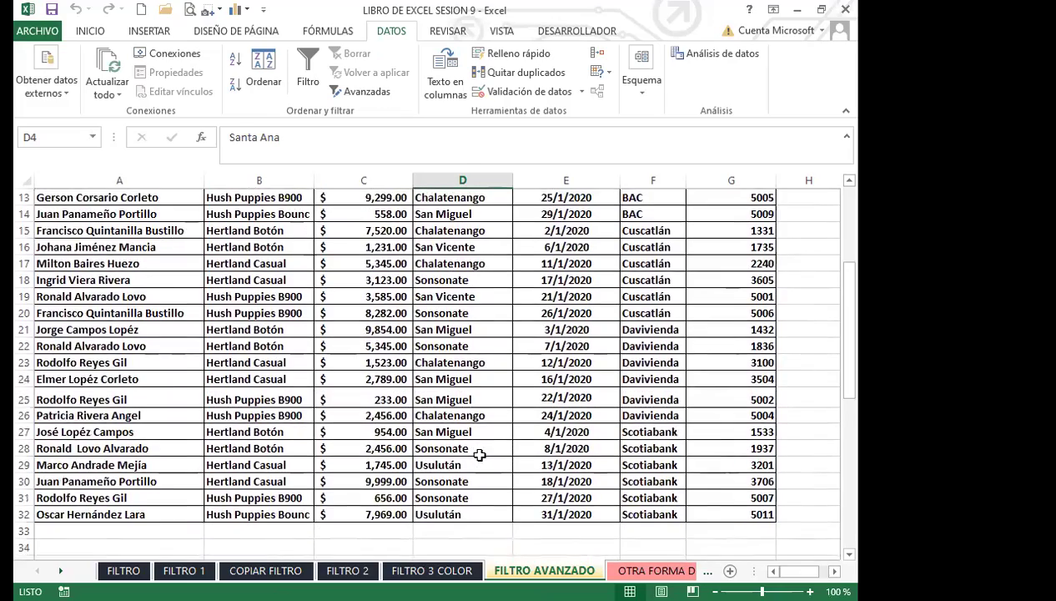
pyautogui.scroll(-1, 479, 455)
pyautogui.scroll(1, 438, 409)
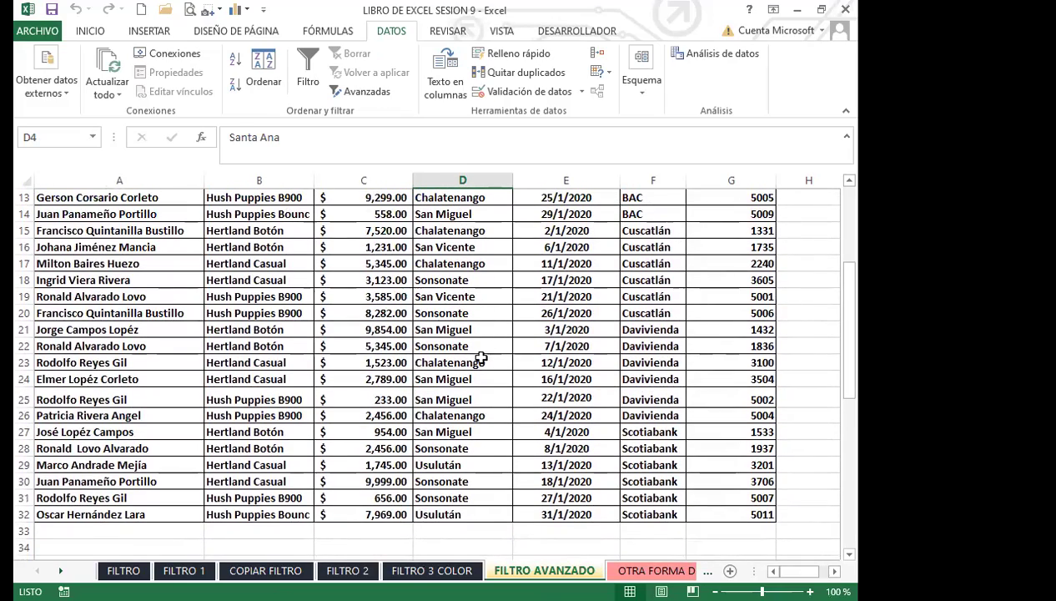
pyautogui.scroll(2, 475, 450)
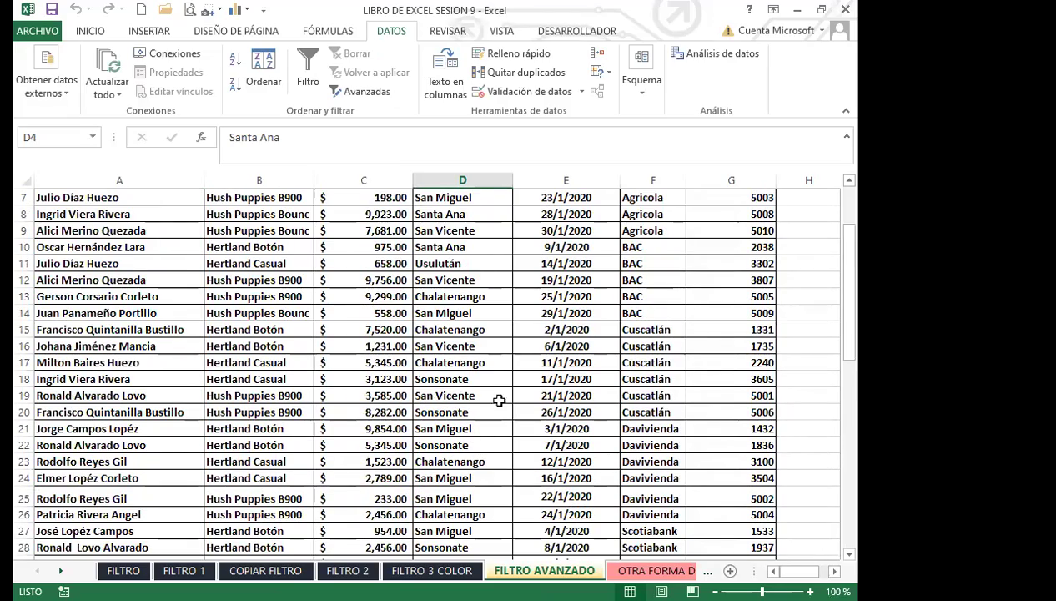
# Step: Compare the Santa Ana record in row 10 of the sales table with the extracted records in rows 55 to 58
pyautogui.click(26, 247)
pyautogui.scroll(2, 146, 279)
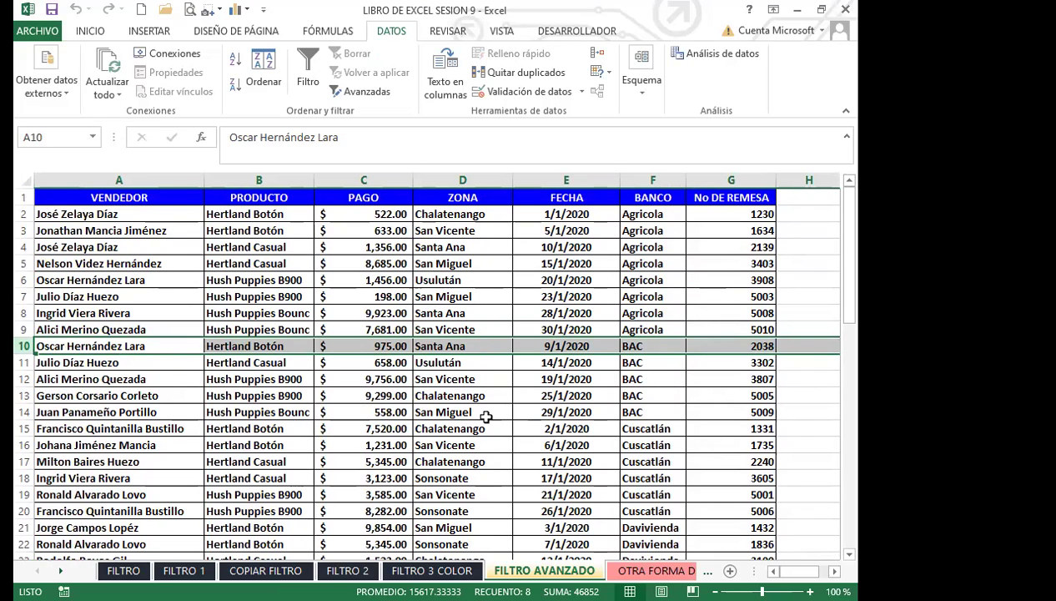
pyautogui.scroll(-5, 483, 416)
pyautogui.scroll(-10, 483, 416)
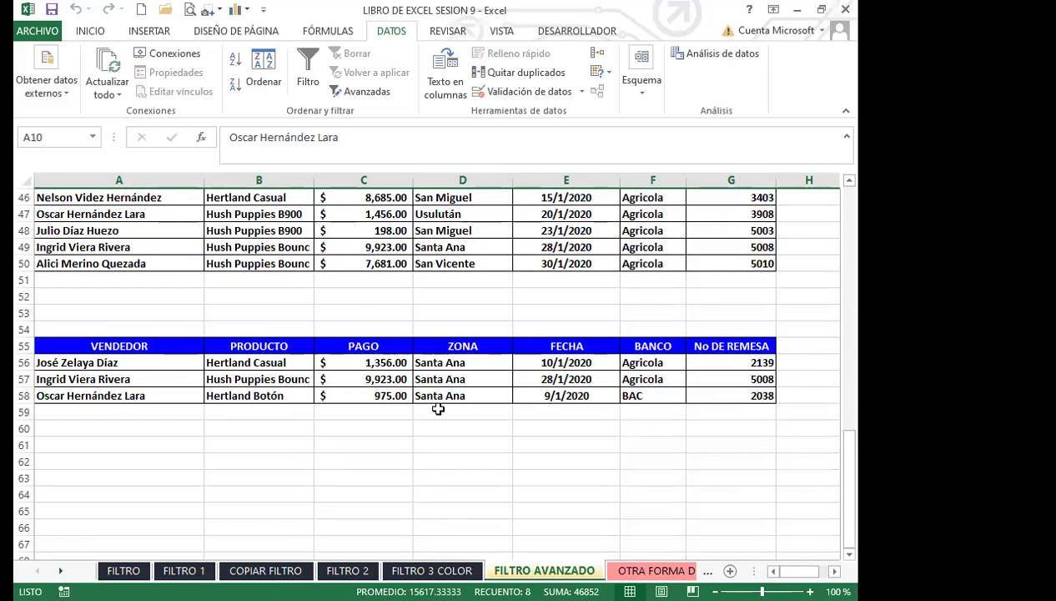
pyautogui.click(441, 396)
pyautogui.click(153, 394)
pyautogui.click(441, 394)
pyautogui.moveTo(464, 346); pyautogui.dragTo(457, 396)
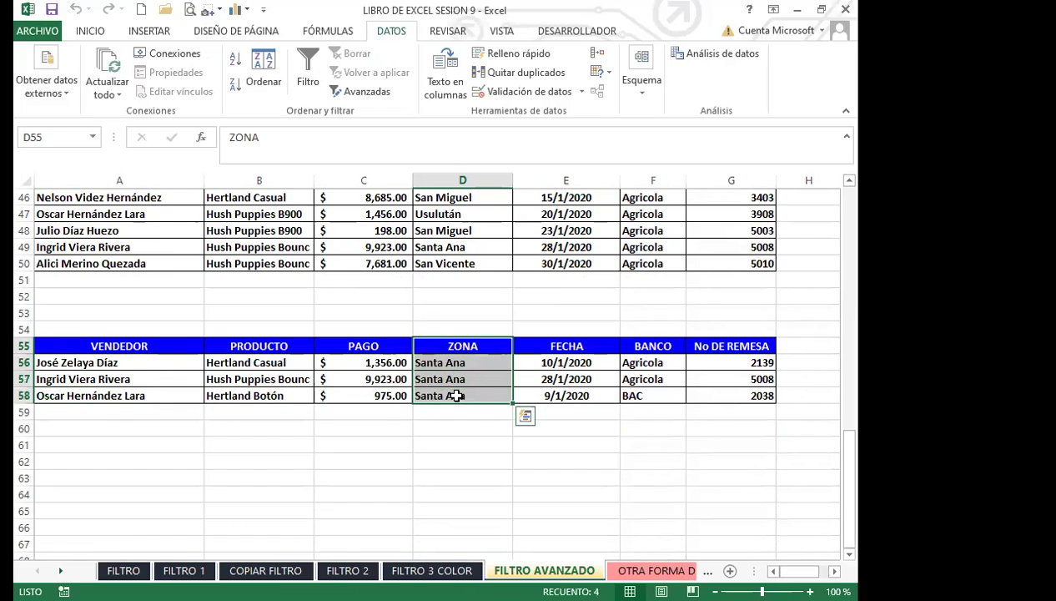
pyautogui.click(502, 367)
pyautogui.click(495, 350)
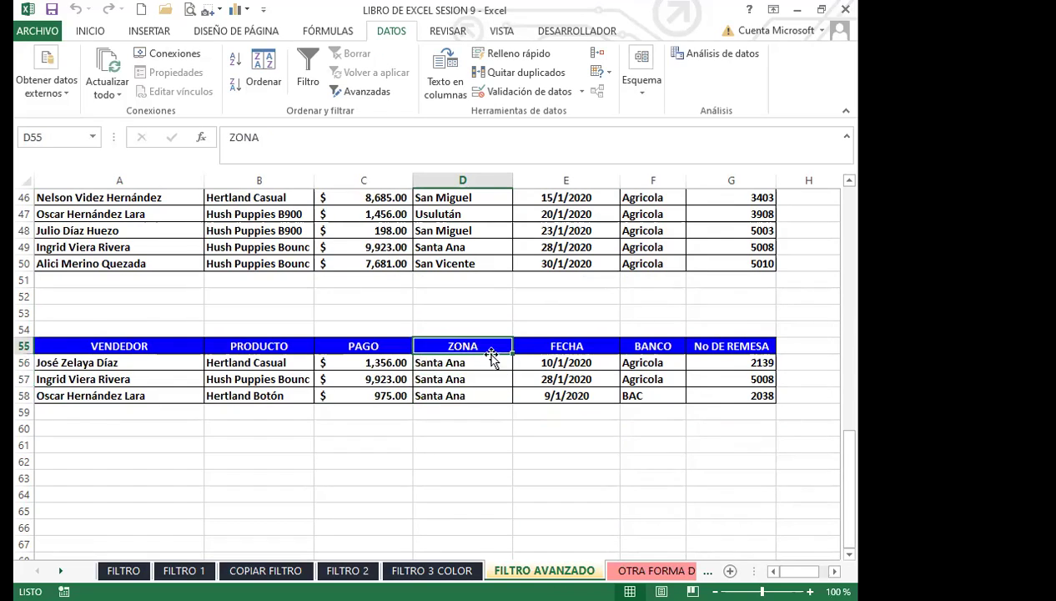
pyautogui.click(466, 382)
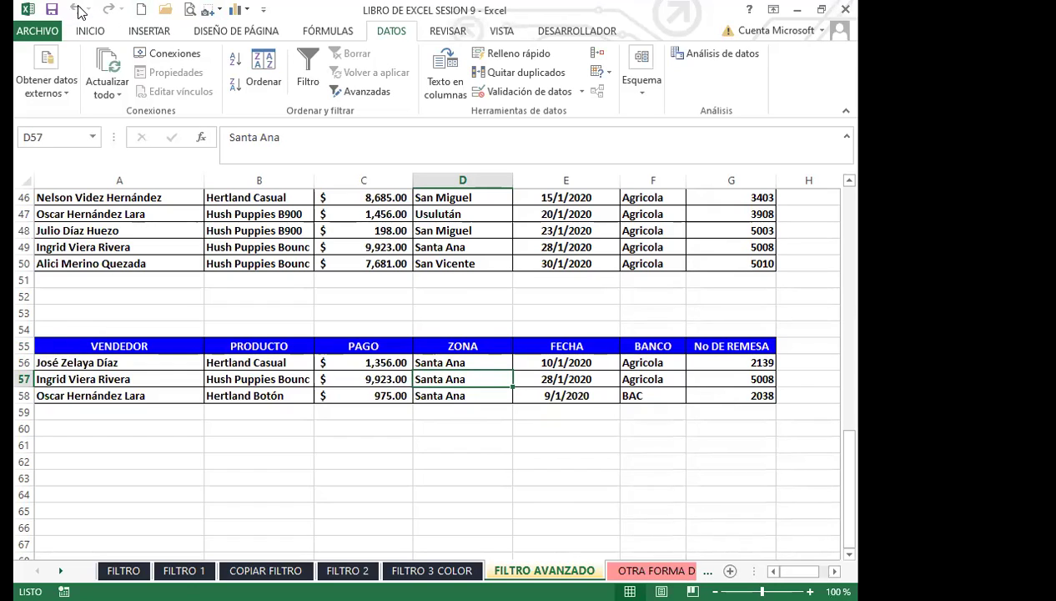
pyautogui.click(87, 32)
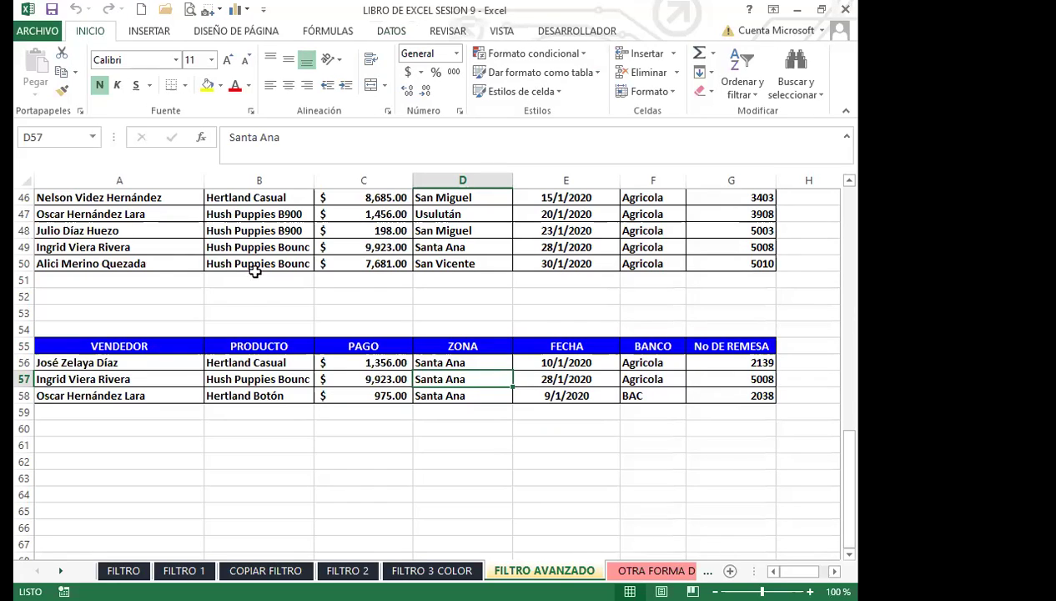
pyautogui.click(229, 308)
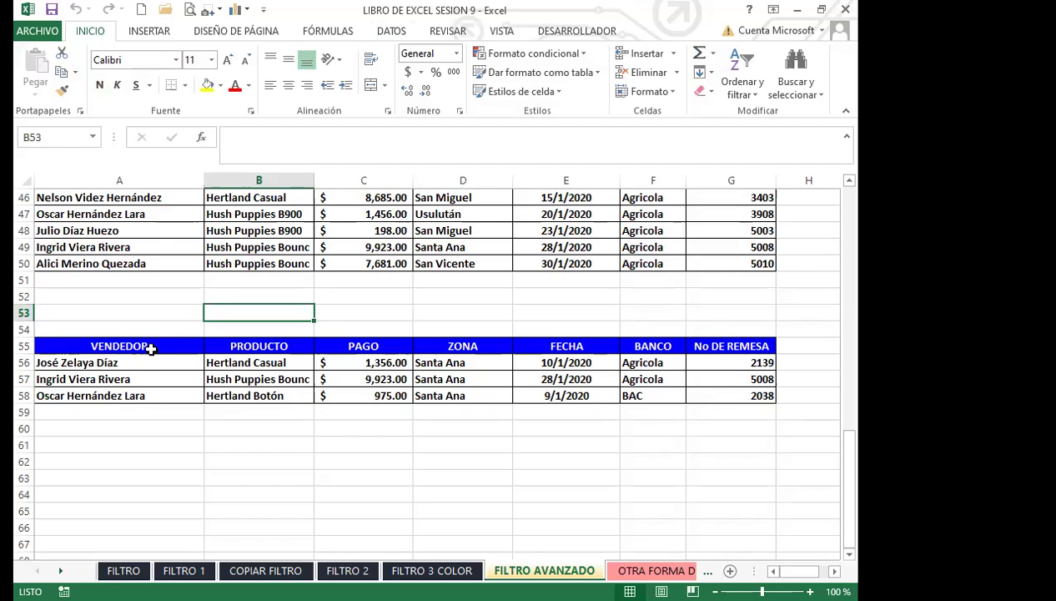
pyautogui.click(186, 348)
pyautogui.click(663, 389)
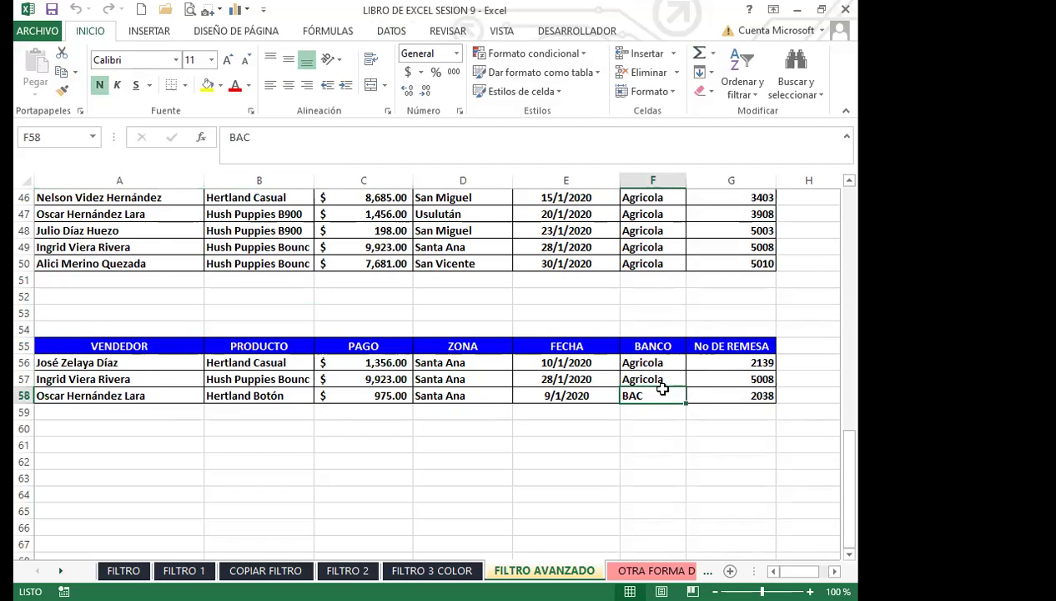
pyautogui.click(390, 33)
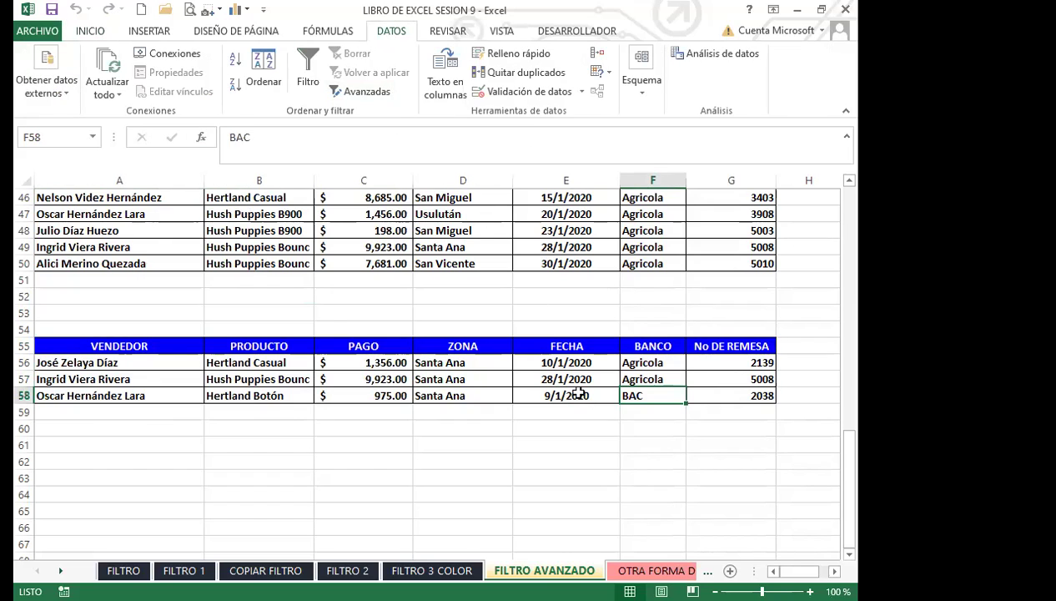
pyautogui.click(387, 376)
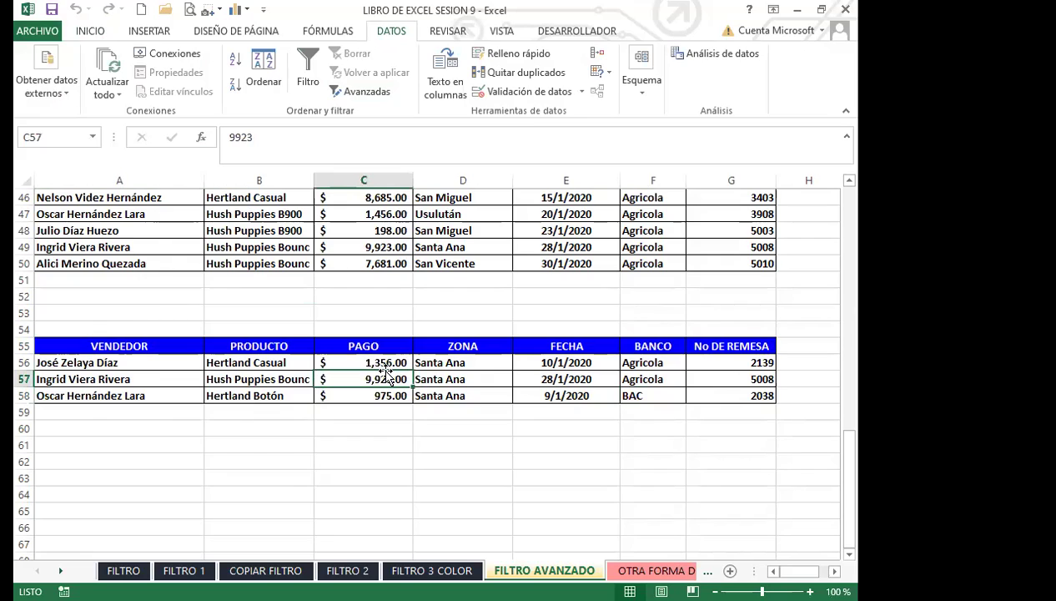
pyautogui.scroll(7, 484, 392)
pyautogui.scroll(8, 485, 393)
pyautogui.click(470, 378)
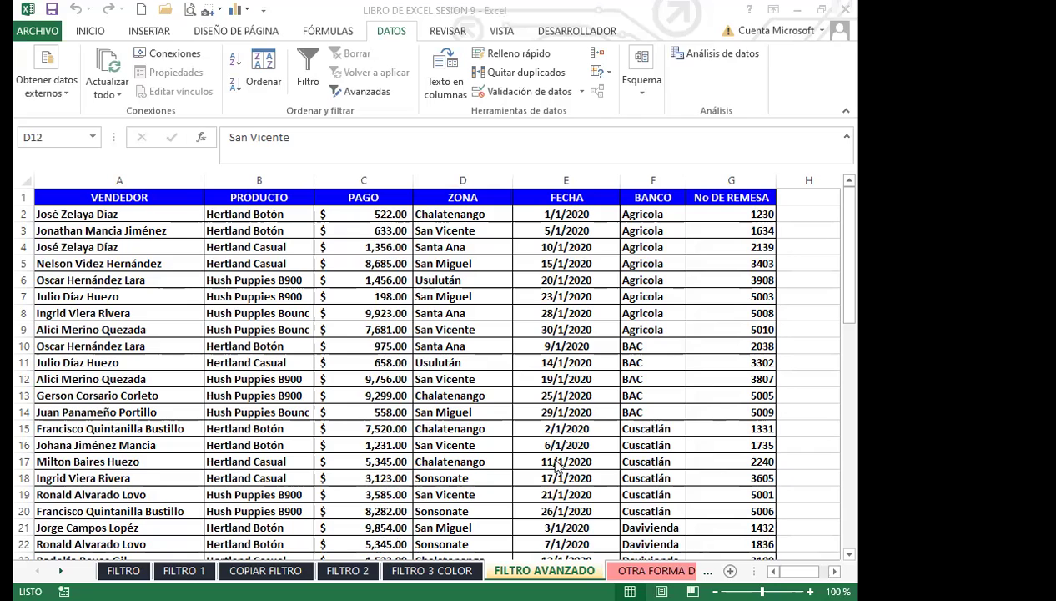
pyautogui.click(569, 430)
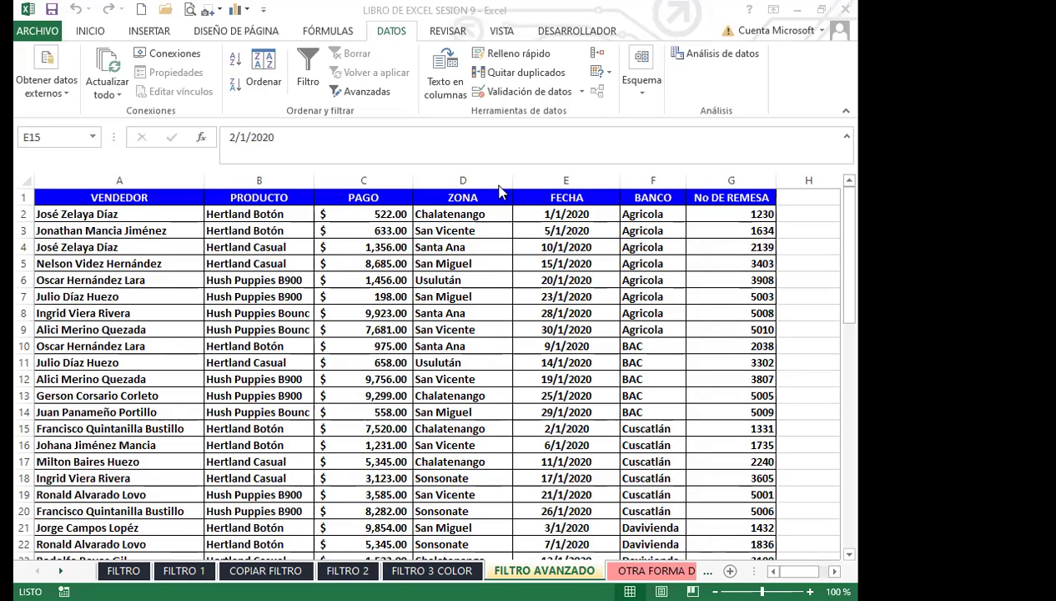
# Step: Examine the BANCO criteria Agricola and Cuscatlán in D2:D4 of the OTRA FORMA DE FILTRO sheet
pyautogui.hotkey('ctrl', 'pagedown')
pyautogui.click(259, 263)
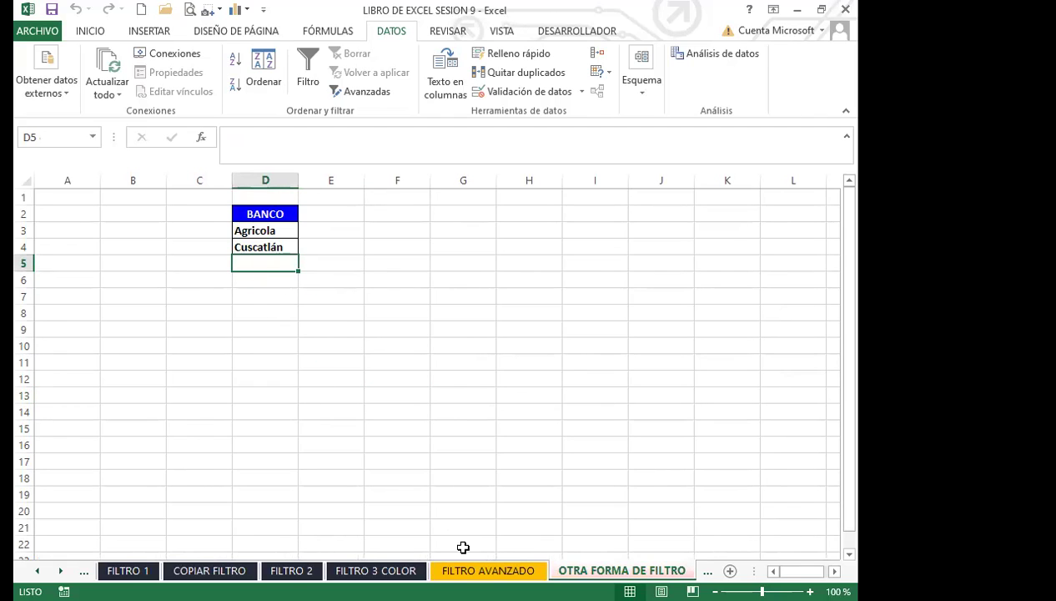
pyautogui.click(463, 434)
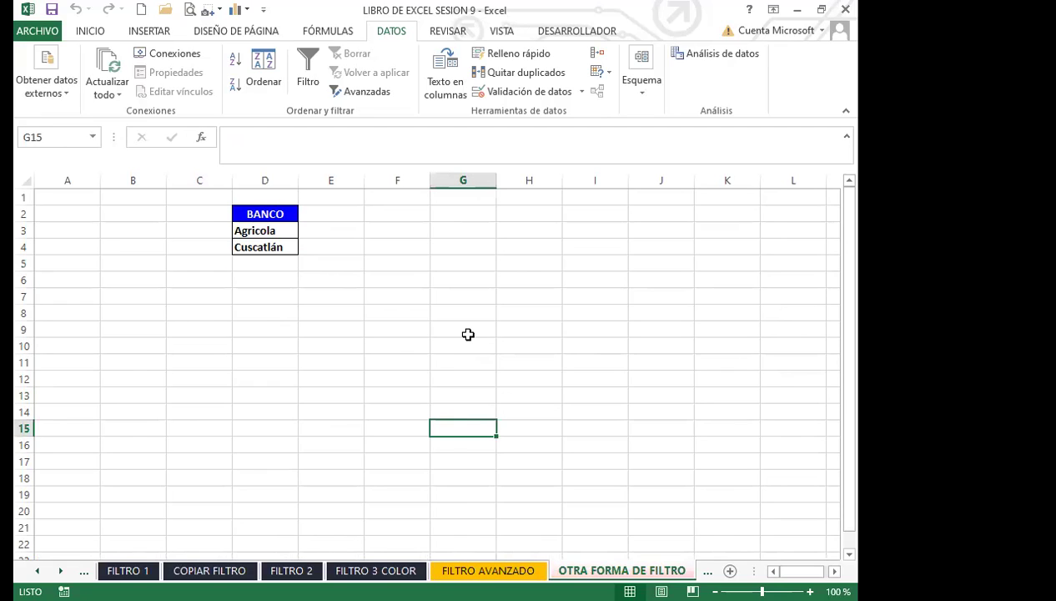
pyautogui.click(411, 315)
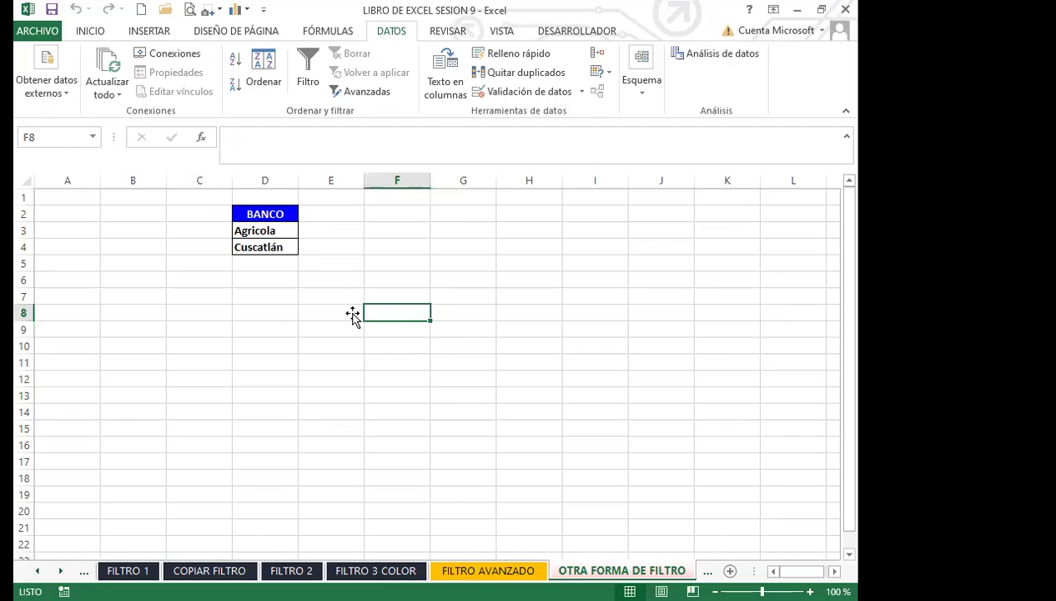
pyautogui.click(292, 293)
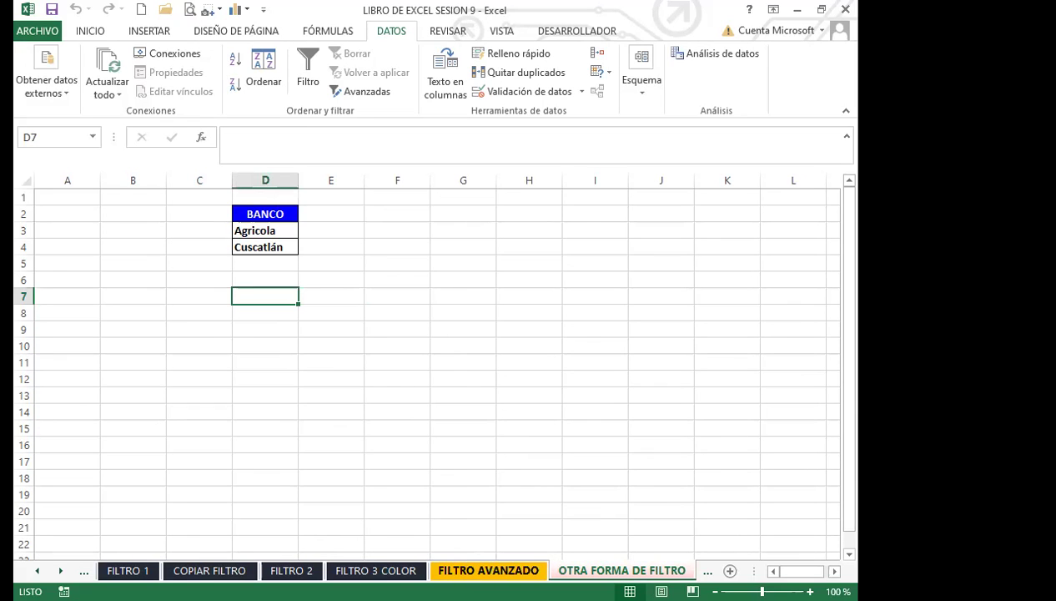
# Step: Return to the FILTRO AVANZADO sheet and start an advanced filter on the sales table in A1:G32
pyautogui.click(471, 570)
pyautogui.click(392, 360)
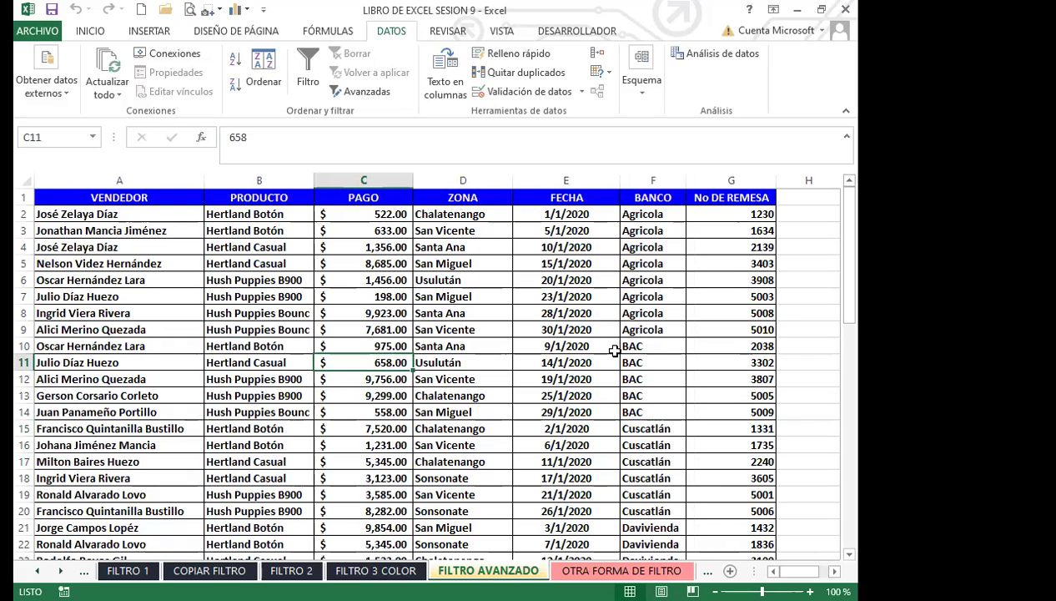
pyautogui.moveTo(460, 396); pyautogui.dragTo(461, 375)
pyautogui.click(372, 364)
pyautogui.click(367, 92)
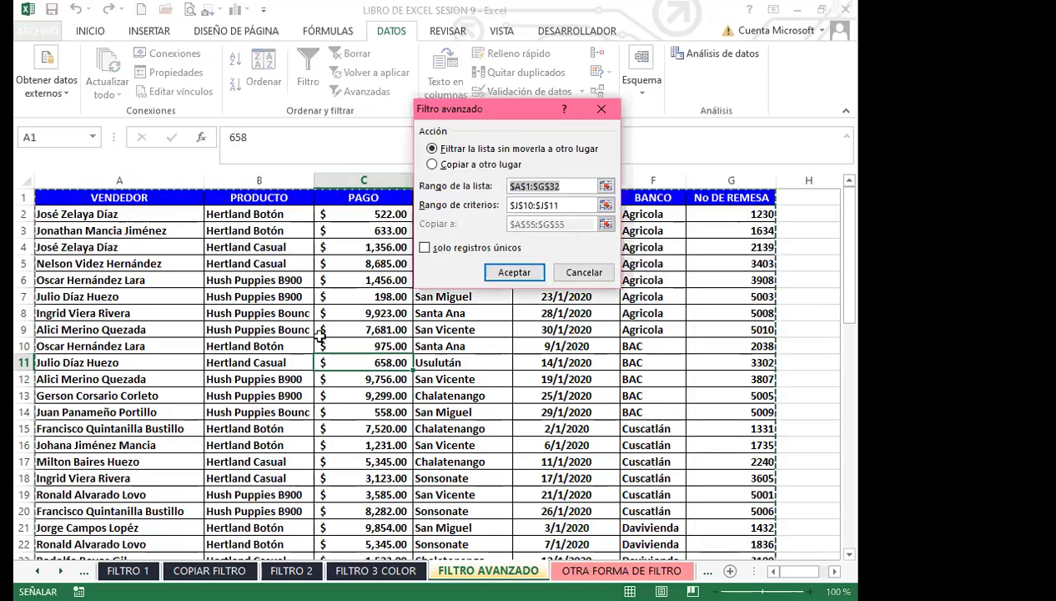
pyautogui.scroll(-7, 483, 420)
pyautogui.scroll(3, 547, 489)
pyautogui.scroll(3, 546, 488)
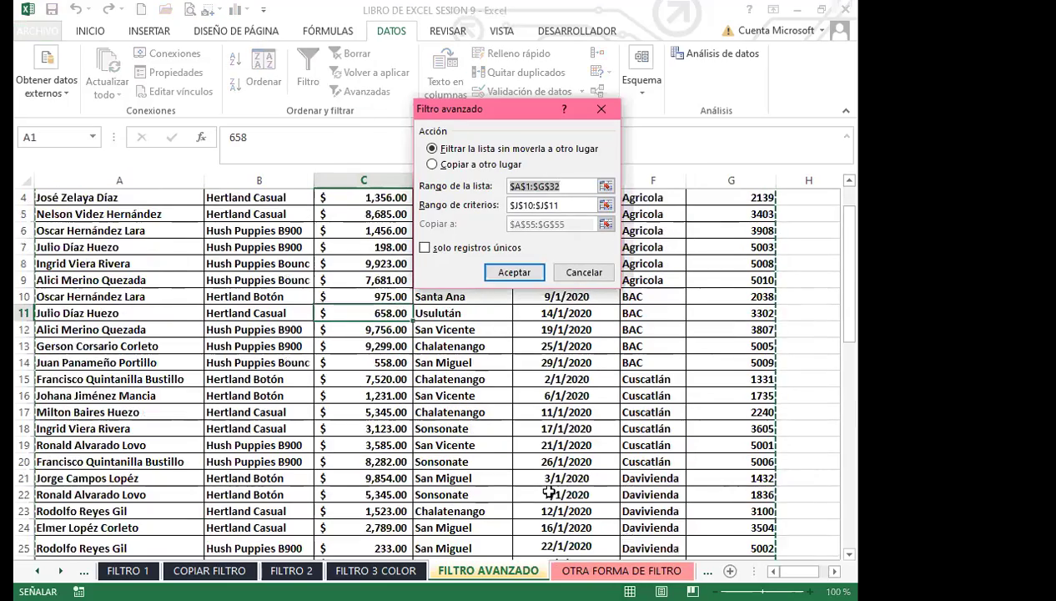
# Step: Set the criteria range to D2:D4 on the OTRA FORMA DE FILTRO sheet
pyautogui.moveTo(576, 205); pyautogui.dragTo(467, 212)
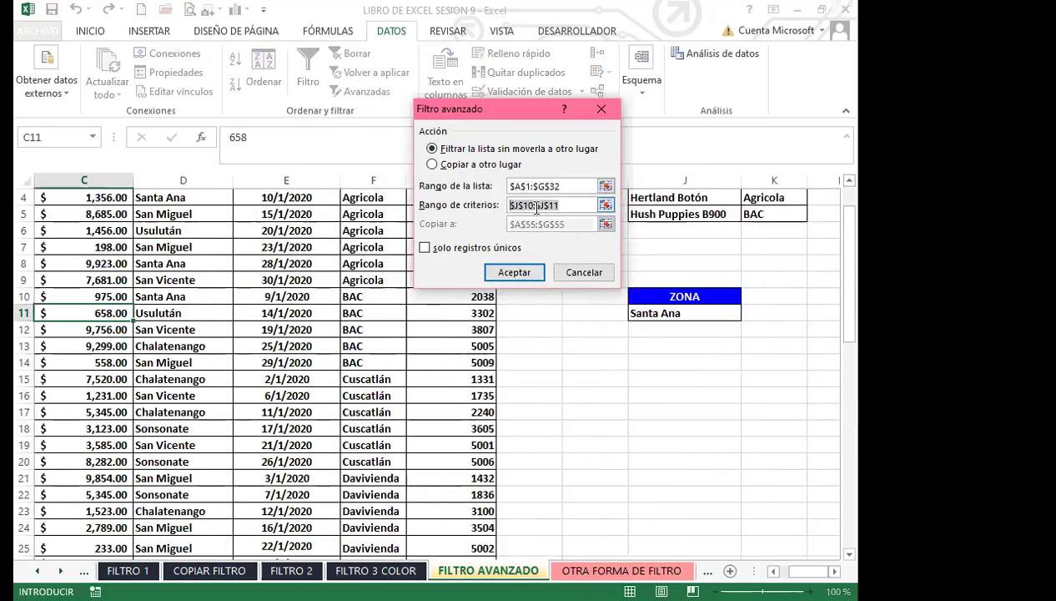
pyautogui.click(581, 571)
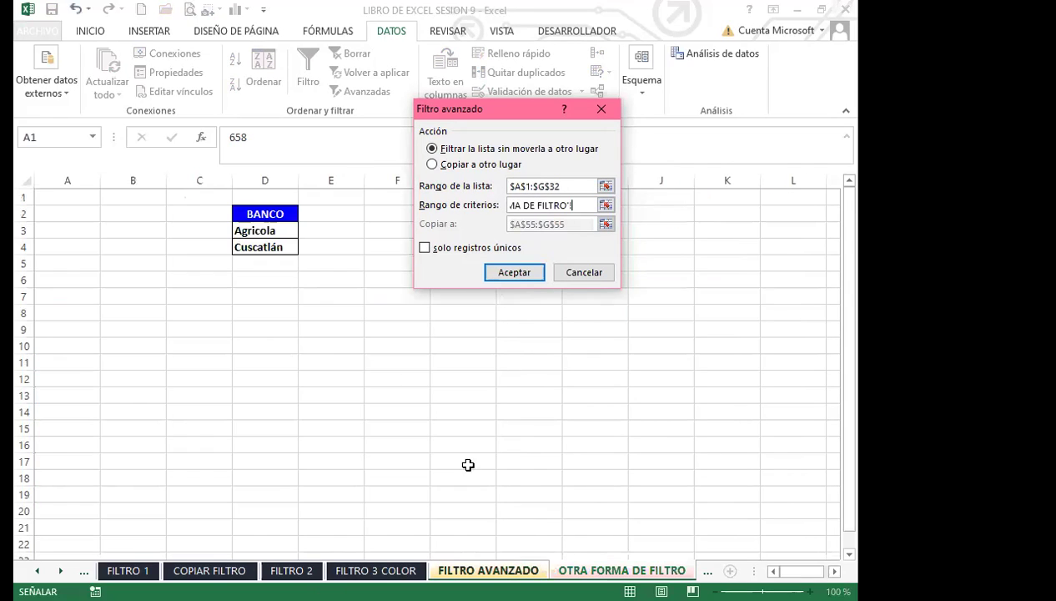
pyautogui.click(266, 217)
pyautogui.moveTo(265, 215); pyautogui.dragTo(273, 247)
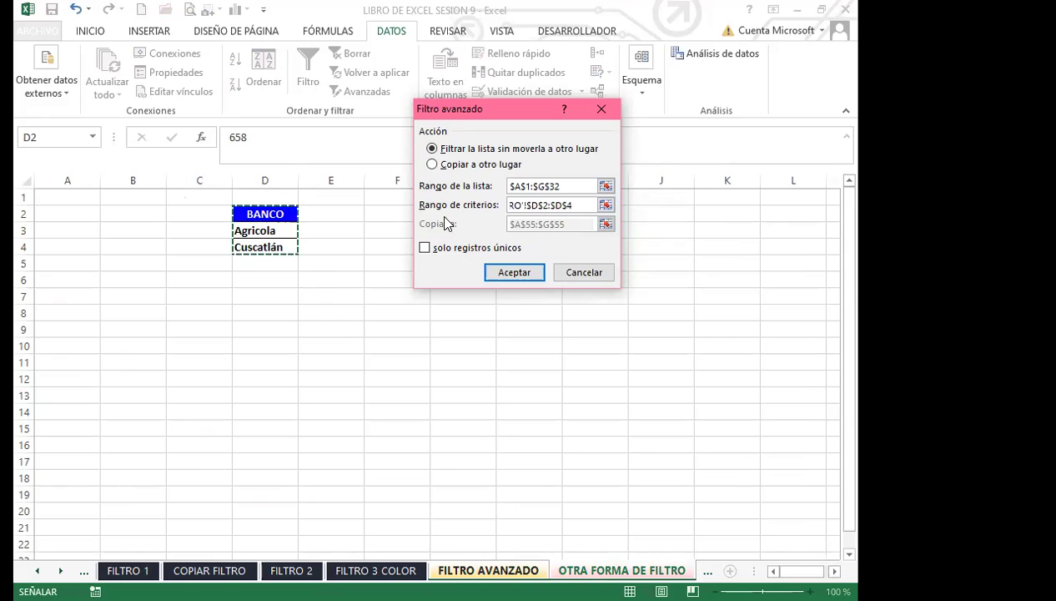
# Step: Try to copy the filtered records to cell A9 of the OTRA FORMA DE FILTRO sheet
pyautogui.click(431, 165)
pyautogui.click(452, 222)
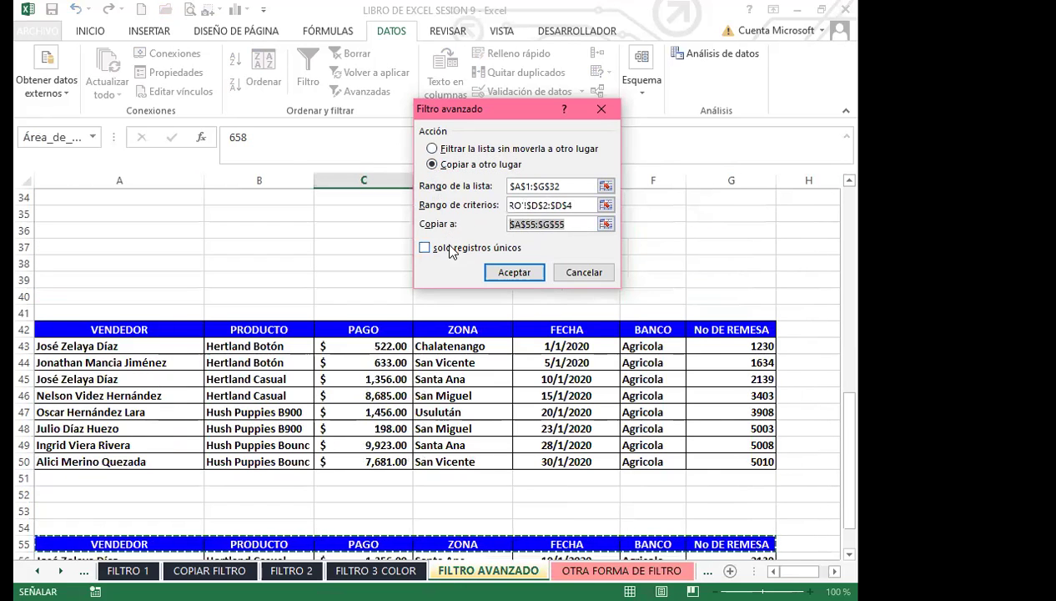
pyautogui.click(609, 570)
pyautogui.click(69, 322)
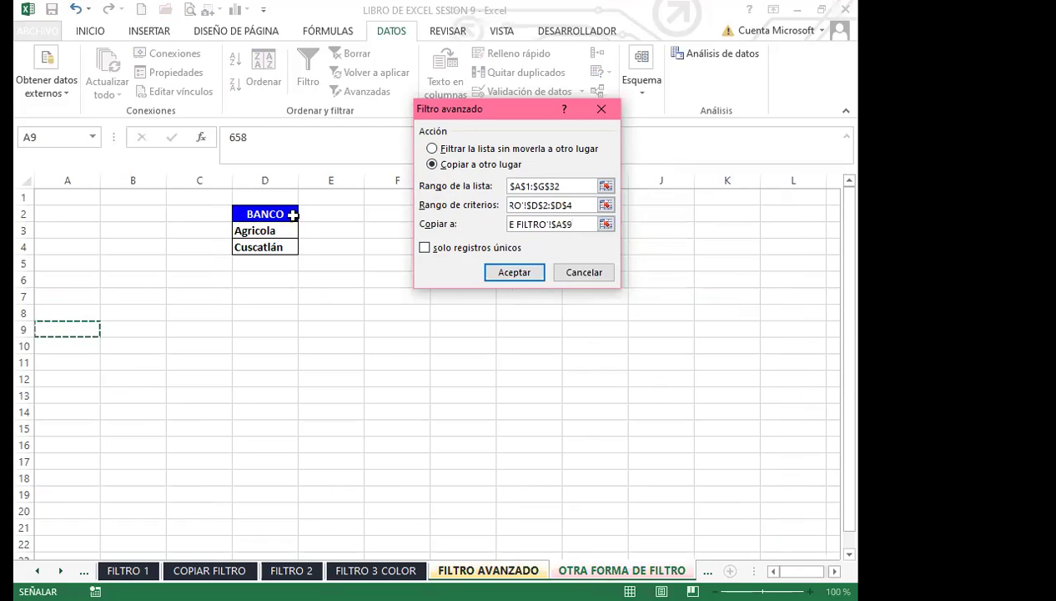
pyautogui.click(526, 273)
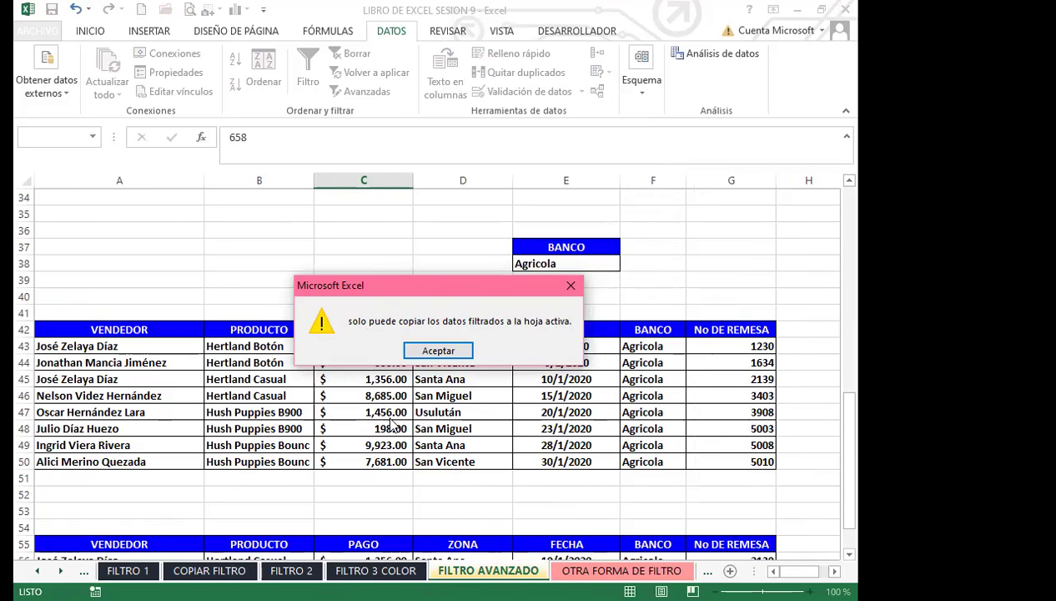
pyautogui.click(448, 349)
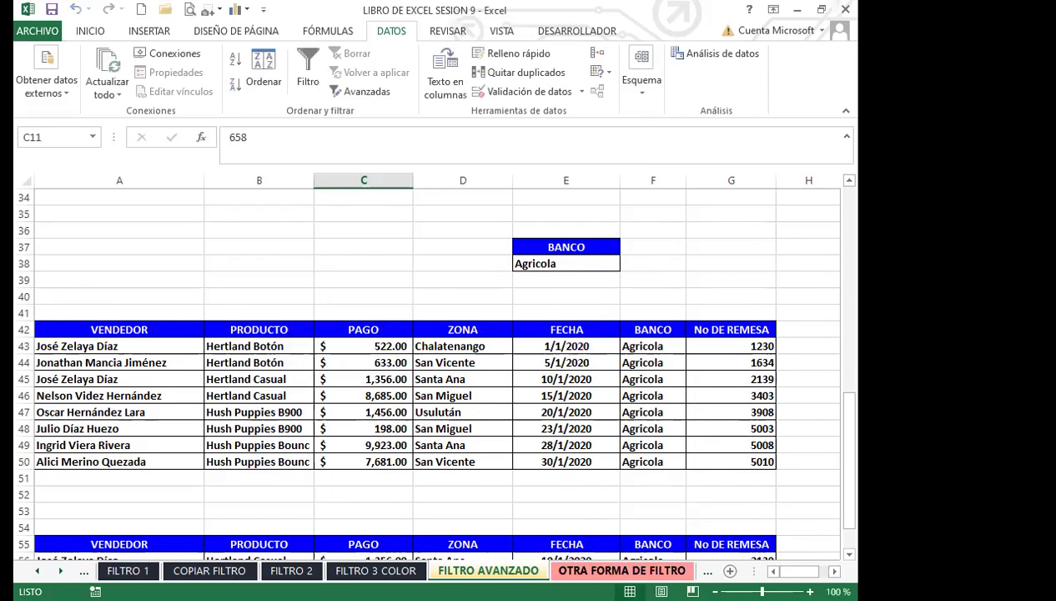
# Step: Start an advanced filter from the OTRA FORMA DE FILTRO sheet, with A1:G32 of FILTRO AVANZADO as the list range
pyautogui.click(621, 571)
pyautogui.click(272, 250)
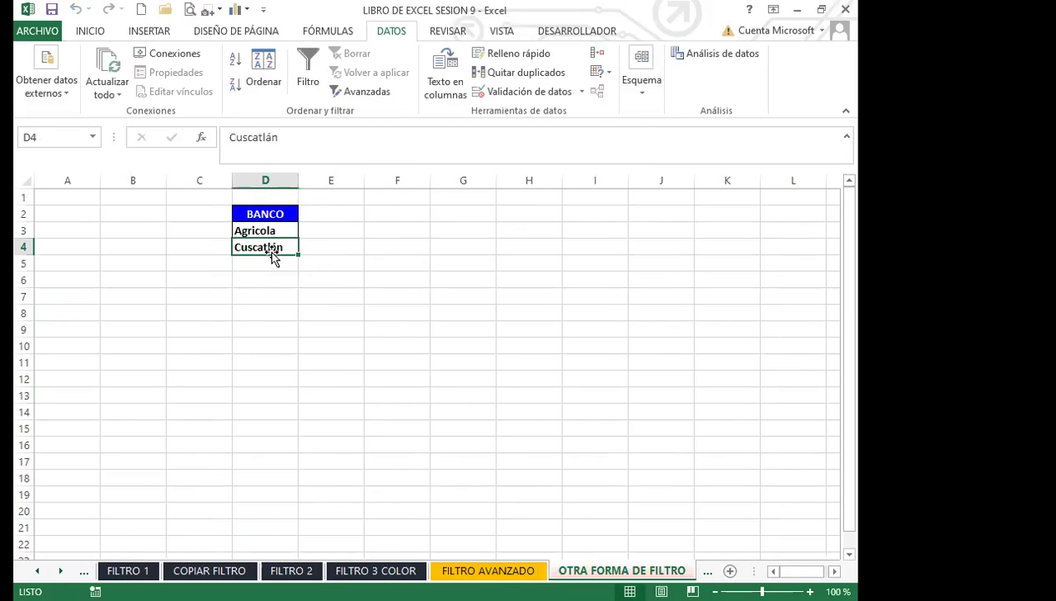
pyautogui.click(272, 280)
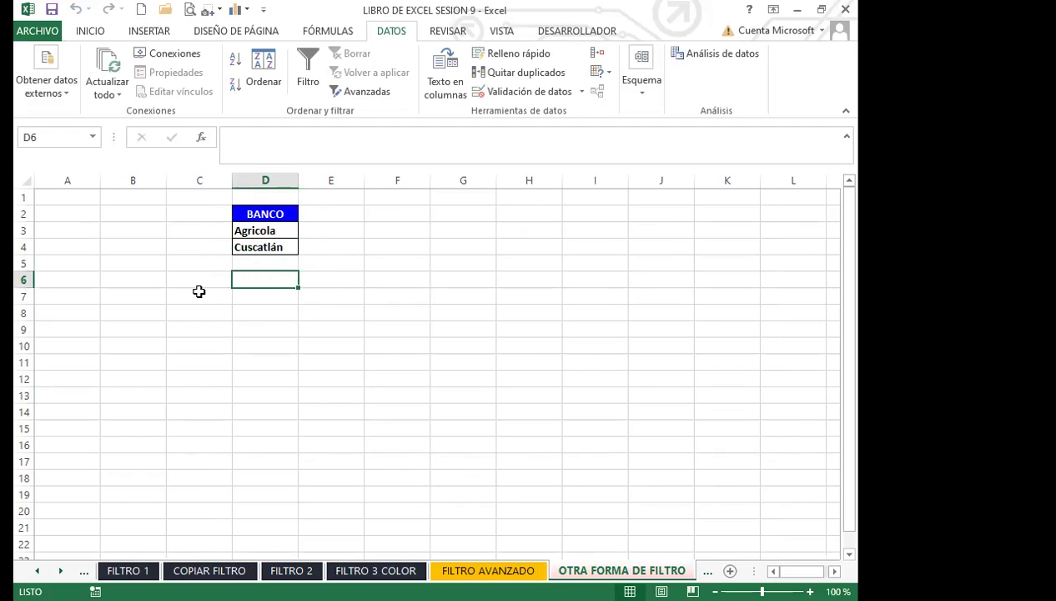
pyautogui.click(273, 244)
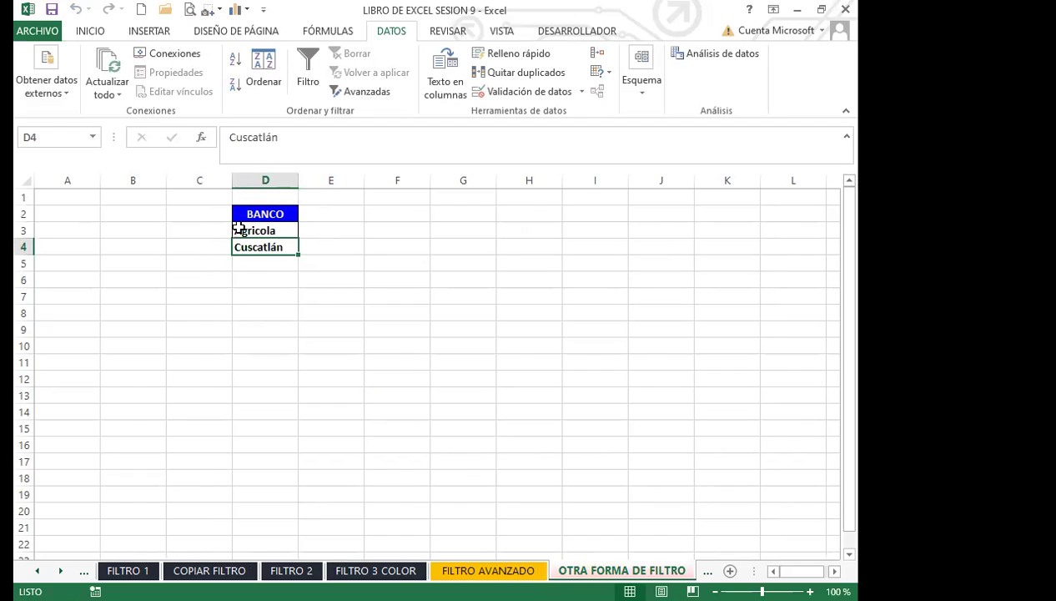
pyautogui.click(374, 97)
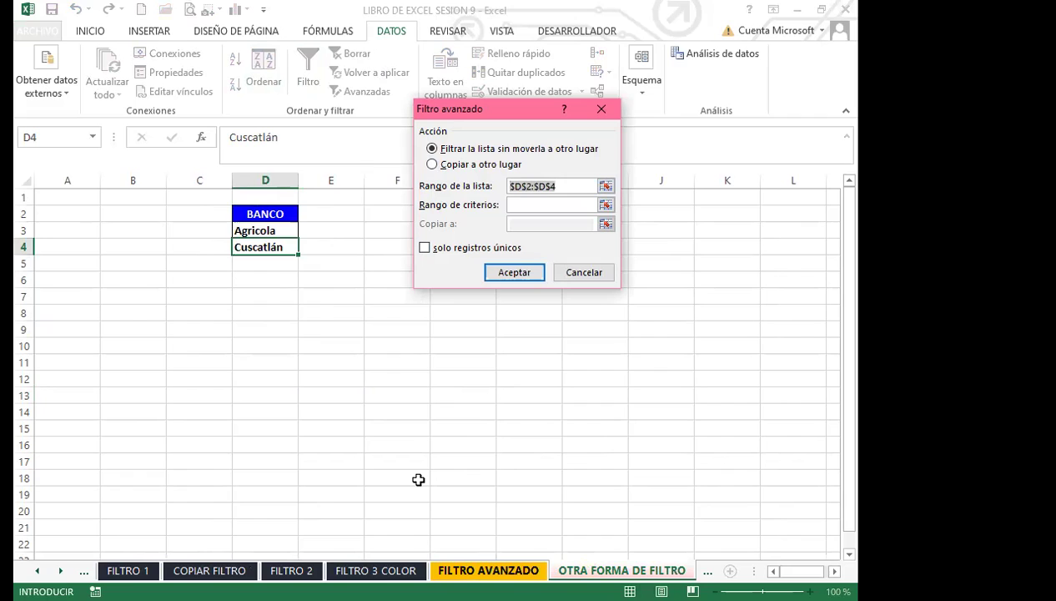
pyautogui.hotkey('ctrl', 'pageup')
pyautogui.scroll(6, 158, 284)
pyautogui.click(118, 196)
pyautogui.moveTo(720, 500); pyautogui.dragTo(711, 527)
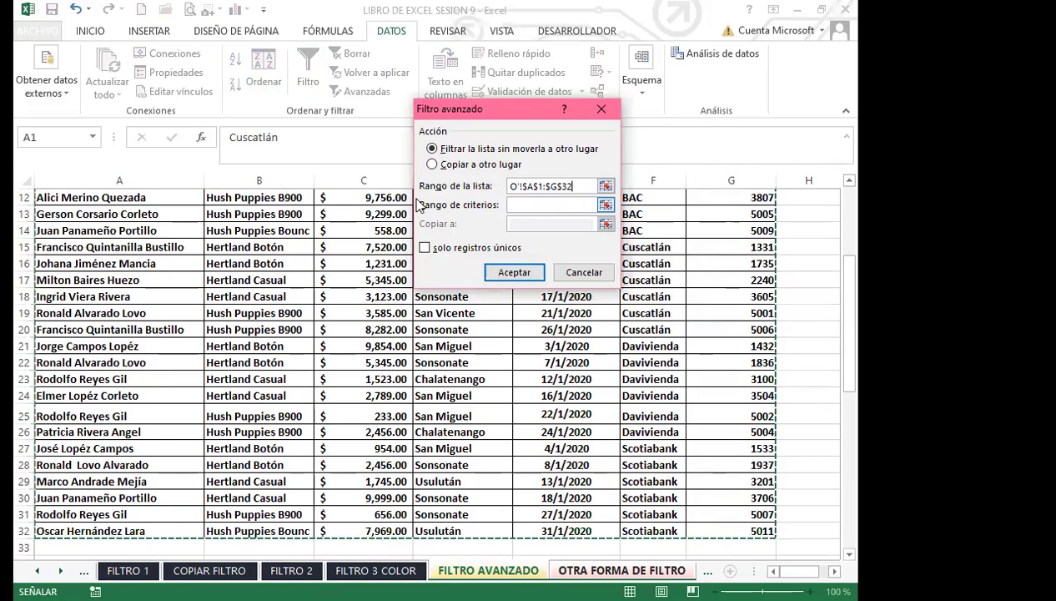
# Step: Use the BANCO cells D2:D4 on OTRA FORMA DE FILTRO as the criteria range
pyautogui.click(518, 205)
pyautogui.hotkey('ctrl', 'pagedown')
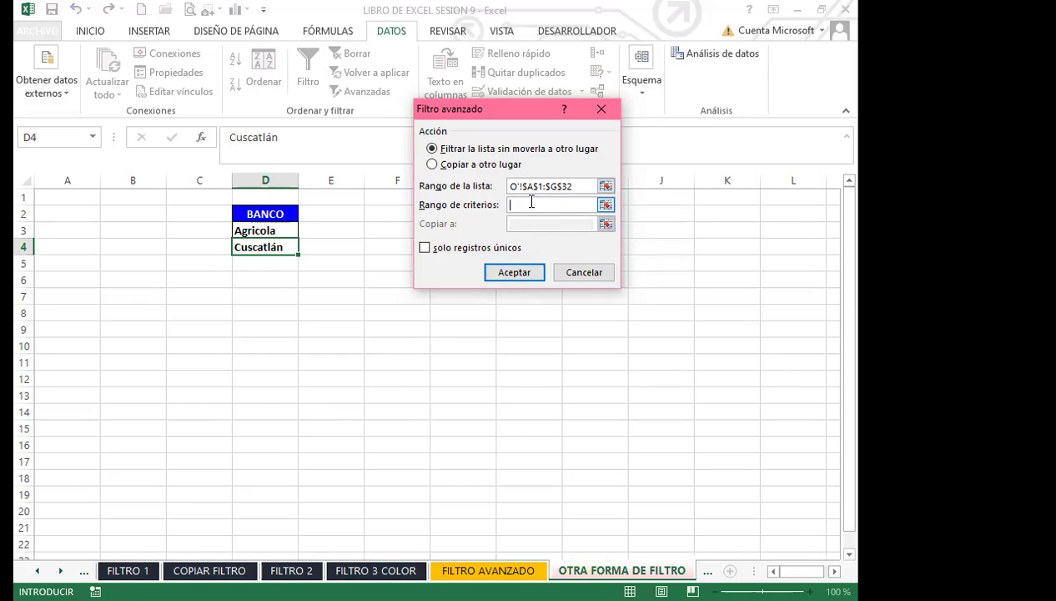
pyautogui.click(278, 213)
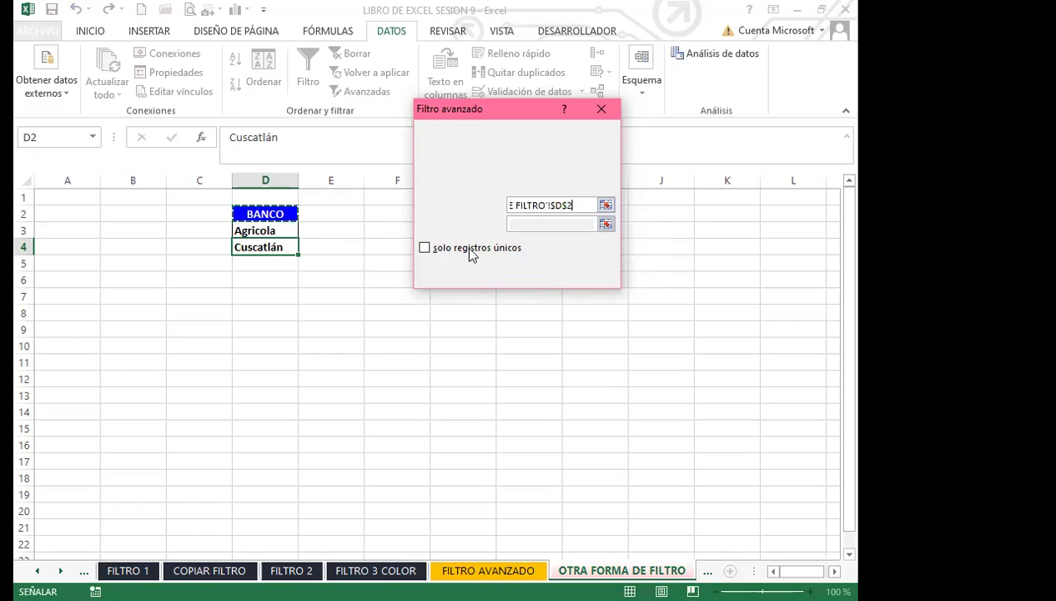
# Step: Choose Copiar a otro lugar with cell A7 of OTRA FORMA DE FILTRO as the destination and run the filter
pyautogui.click(438, 164)
pyautogui.click(537, 223)
pyautogui.click(41, 299)
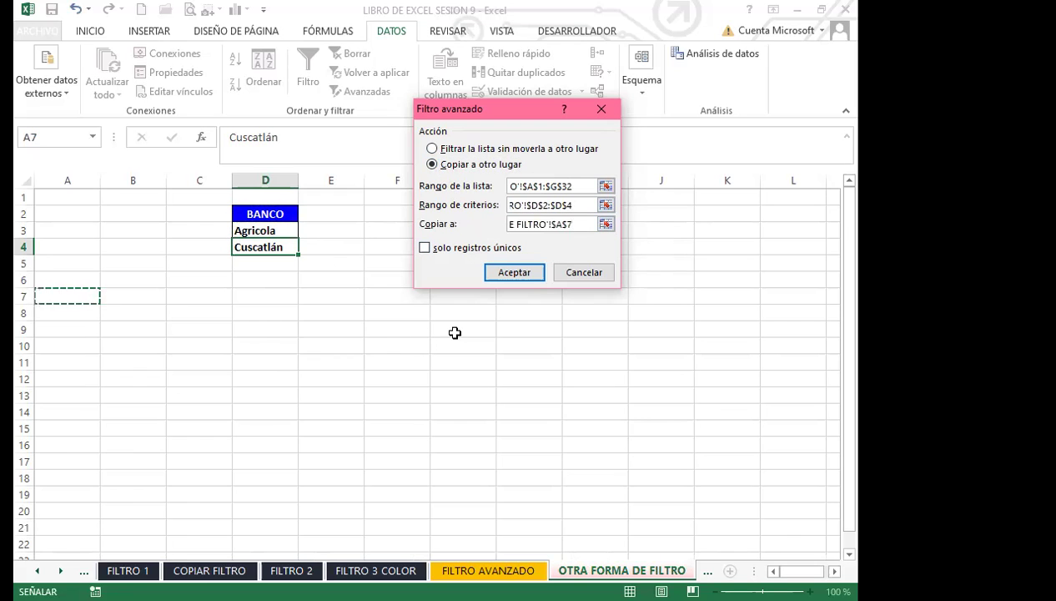
pyautogui.click(533, 273)
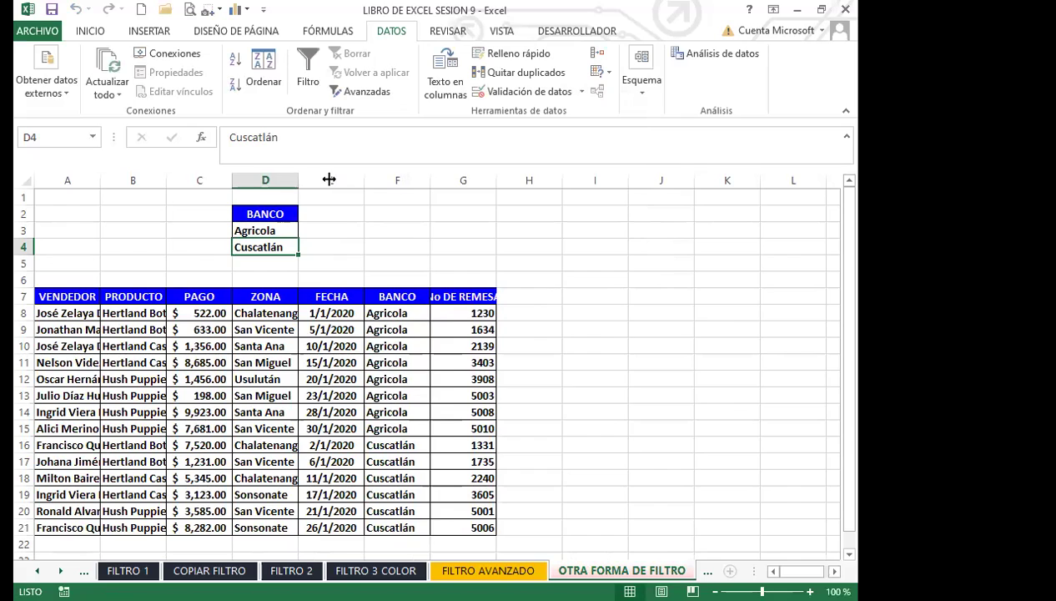
# Step: Widen the VENDEDOR, PRODUCTO and ZONA columns of the extracted table on OTRA FORMA DE FILTRO so their text fits better
pyautogui.moveTo(298, 180); pyautogui.dragTo(329, 179)
pyautogui.click(366, 379)
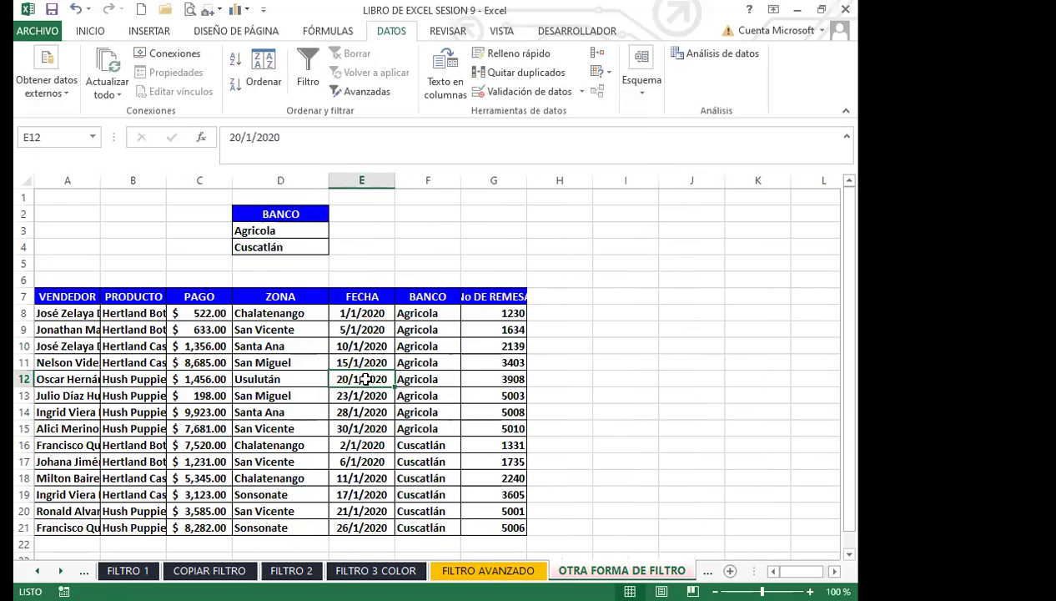
pyautogui.click(273, 380)
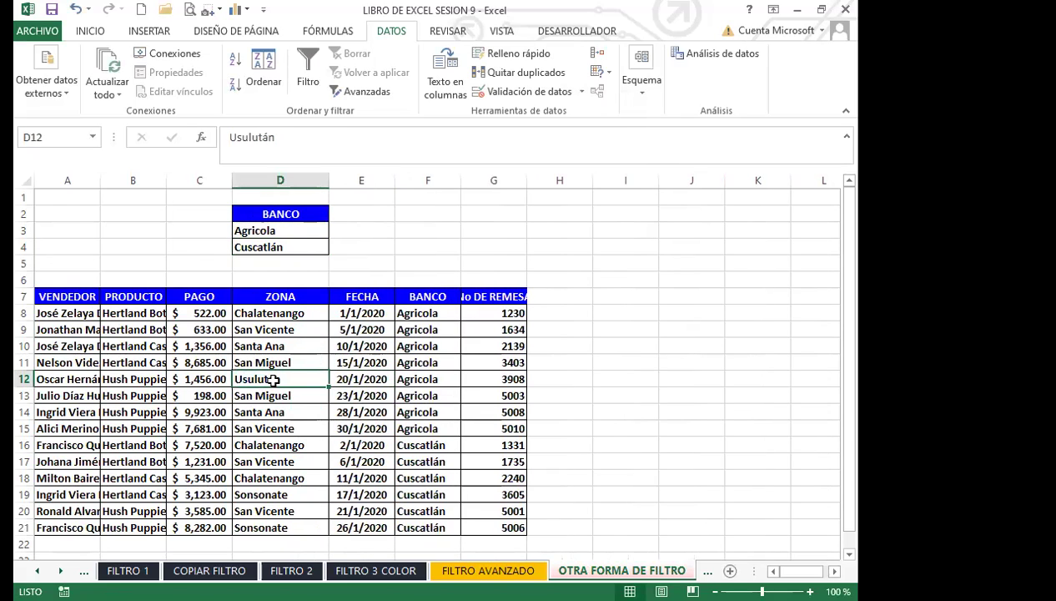
pyautogui.click(386, 391)
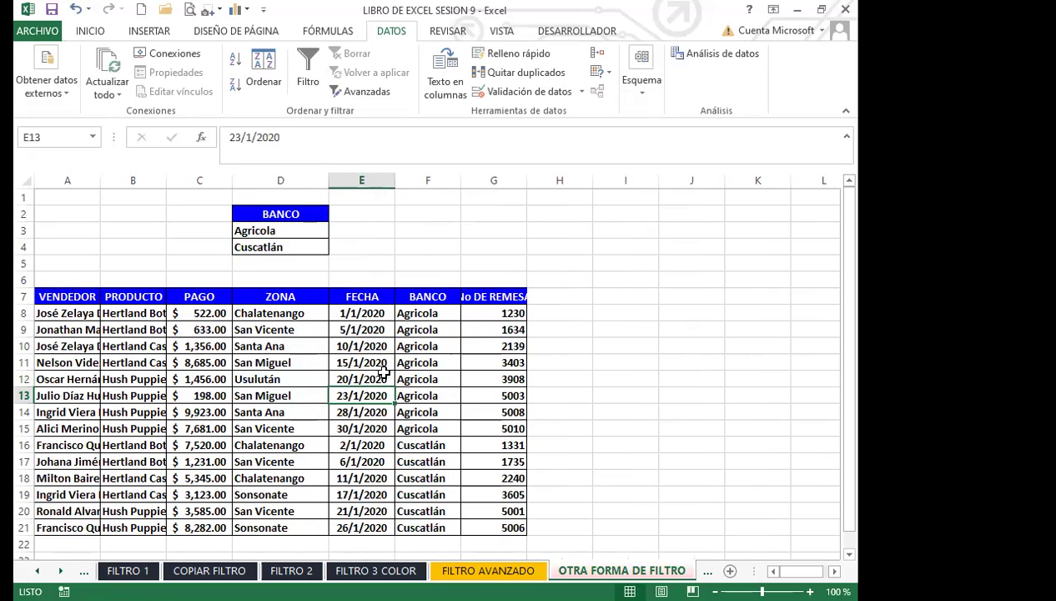
pyautogui.moveTo(293, 214); pyautogui.dragTo(300, 246)
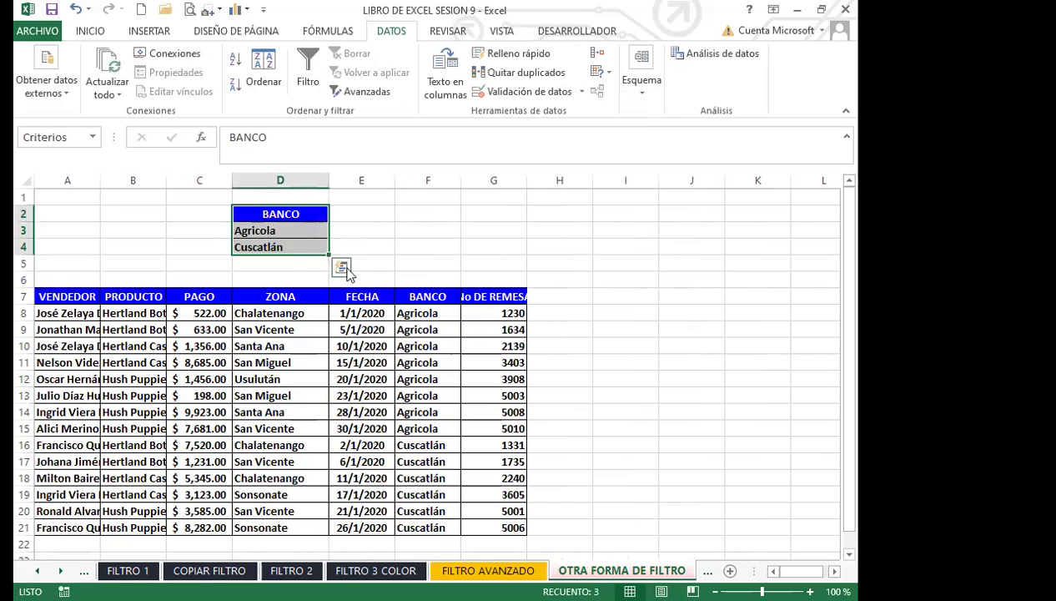
pyautogui.click(416, 396)
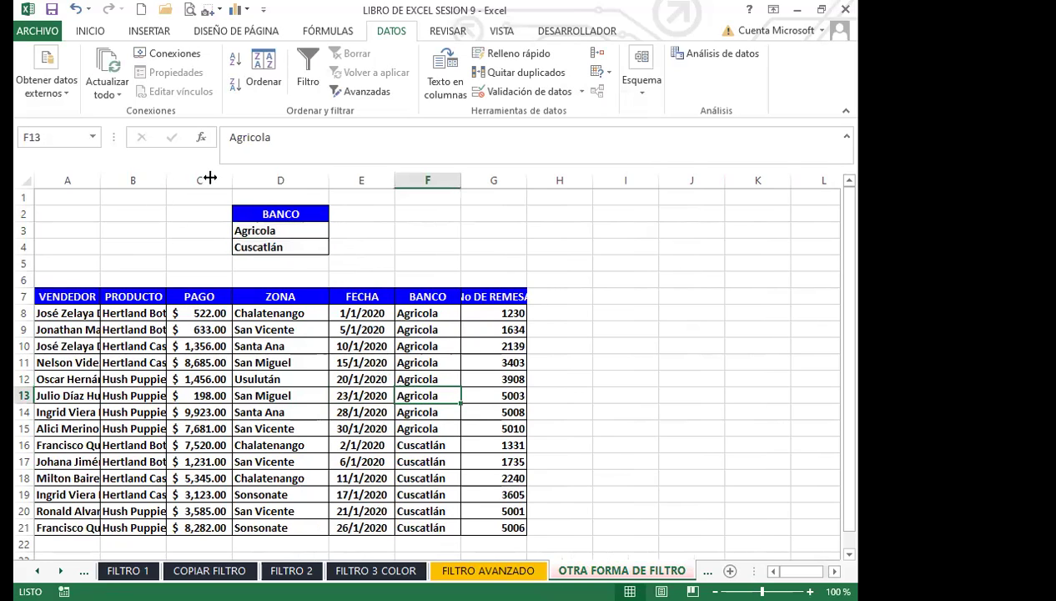
pyautogui.moveTo(210, 178); pyautogui.dragTo(215, 180)
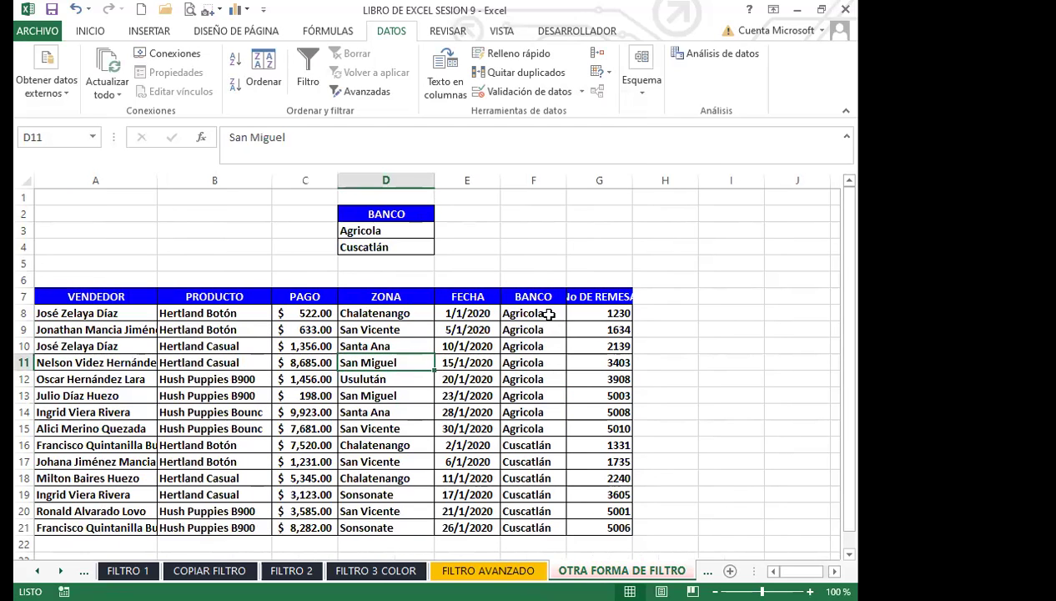
pyautogui.click(547, 315)
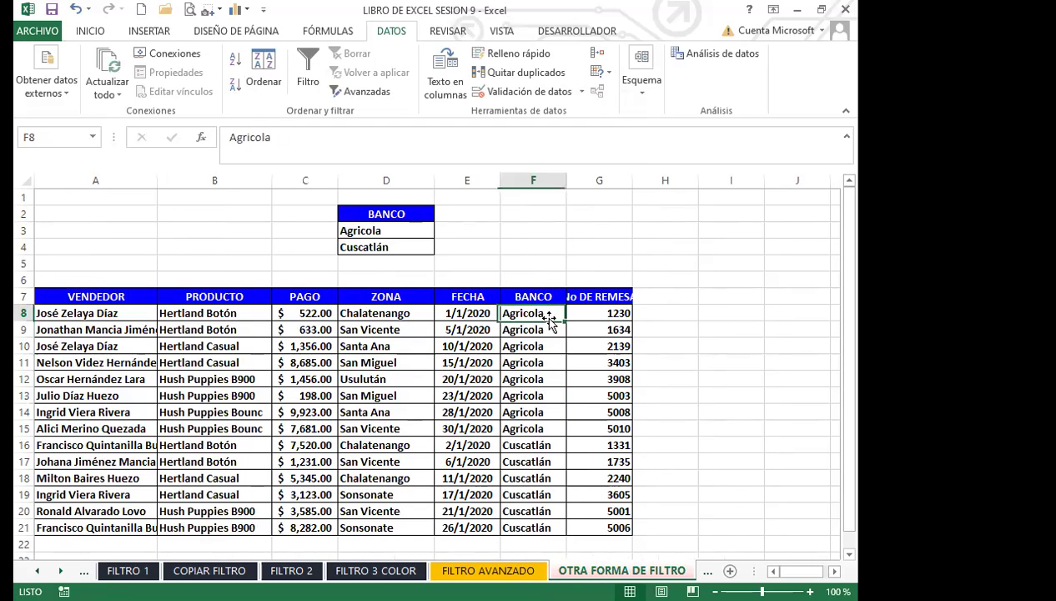
pyautogui.click(563, 442)
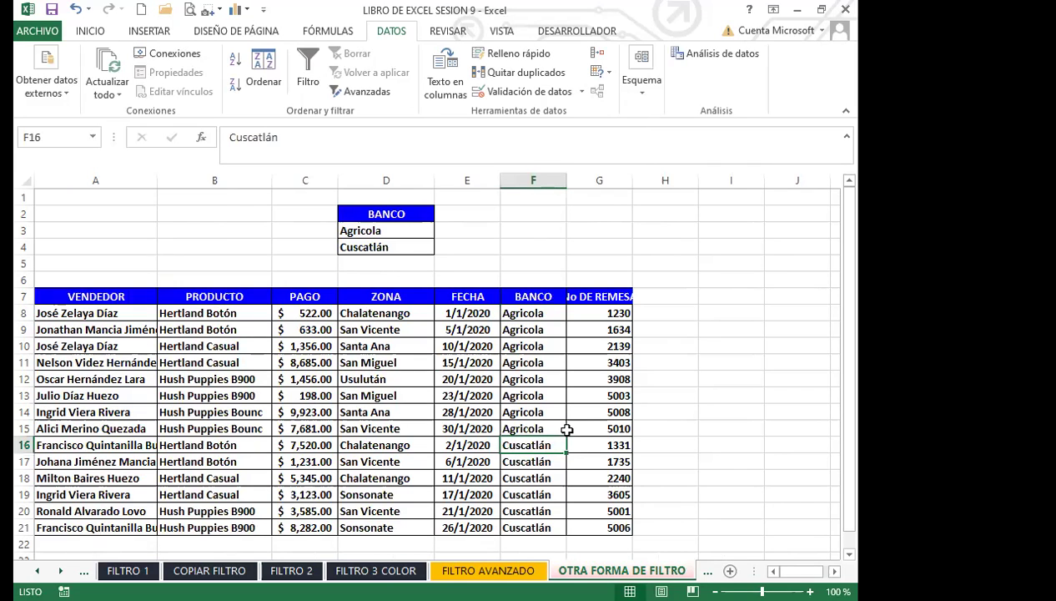
pyautogui.click(222, 409)
pyautogui.click(472, 426)
pyautogui.click(201, 407)
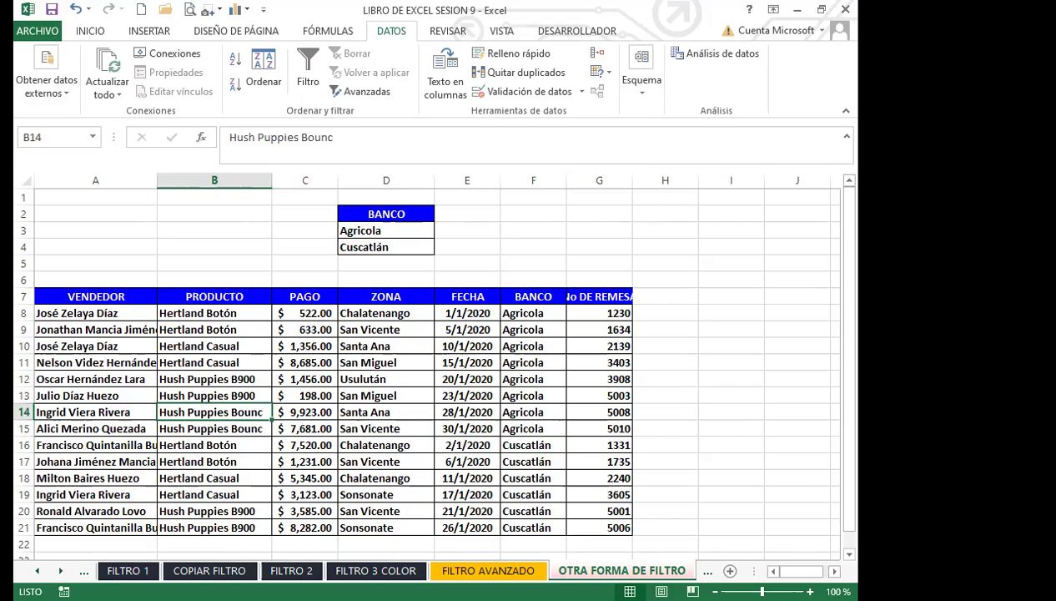
pyautogui.click(662, 471)
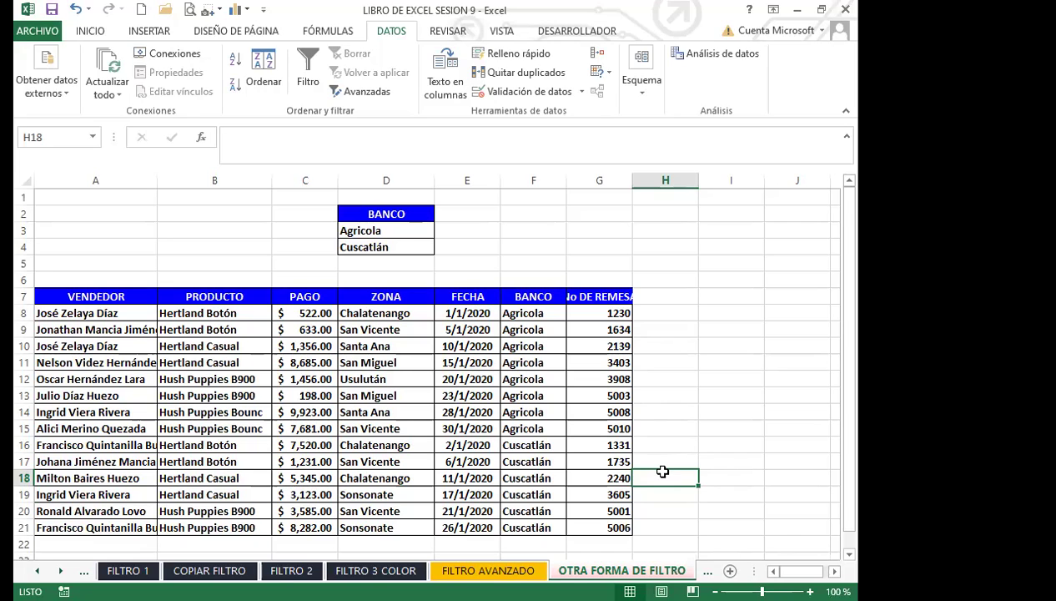
pyautogui.click(472, 462)
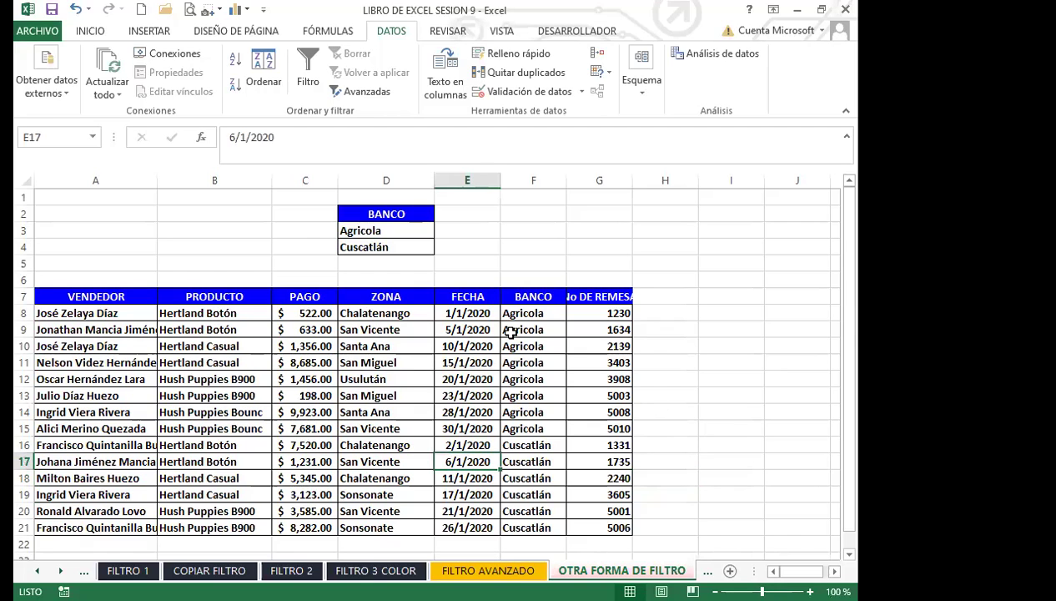
pyautogui.click(482, 395)
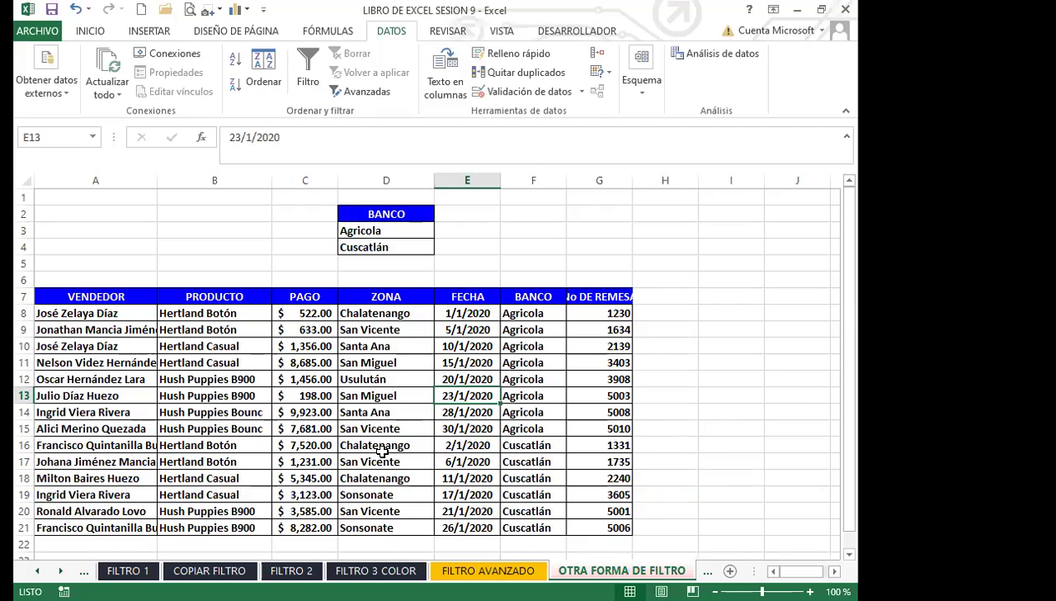
pyautogui.click(472, 423)
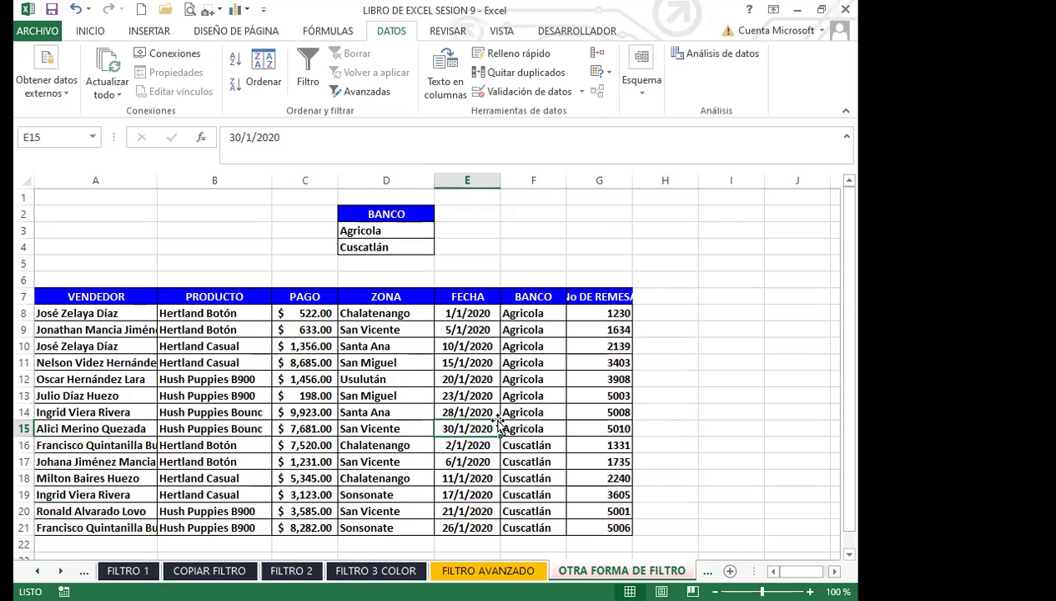
pyautogui.click(472, 478)
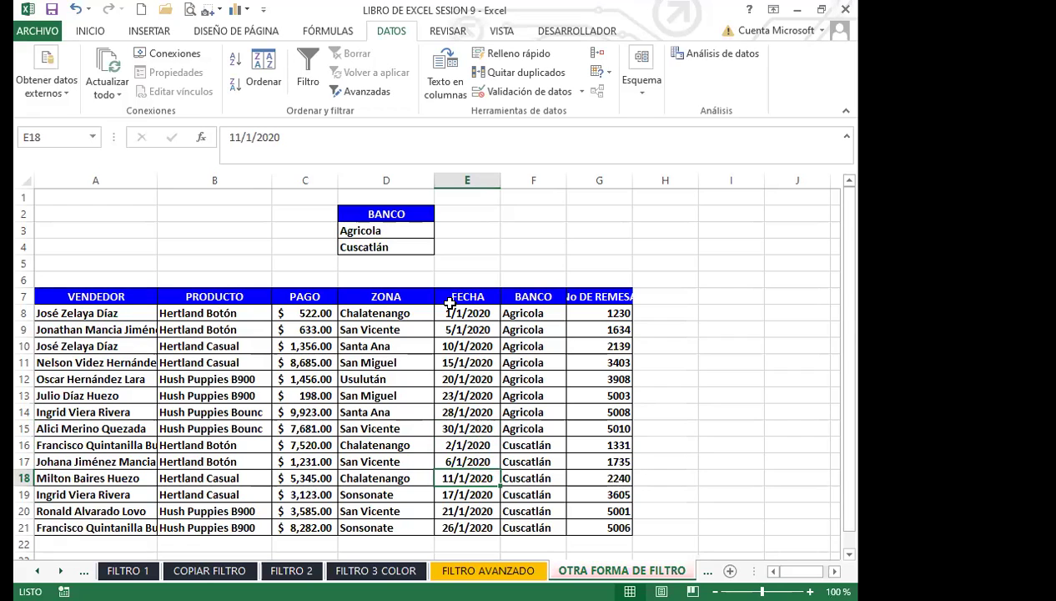
pyautogui.click(451, 426)
pyautogui.click(483, 396)
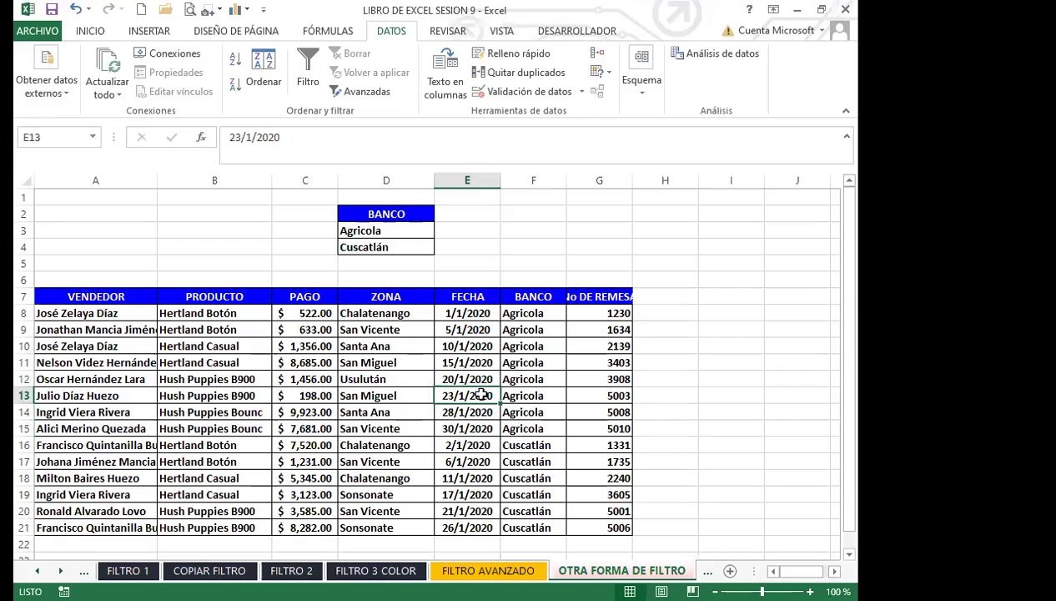
pyautogui.click(476, 375)
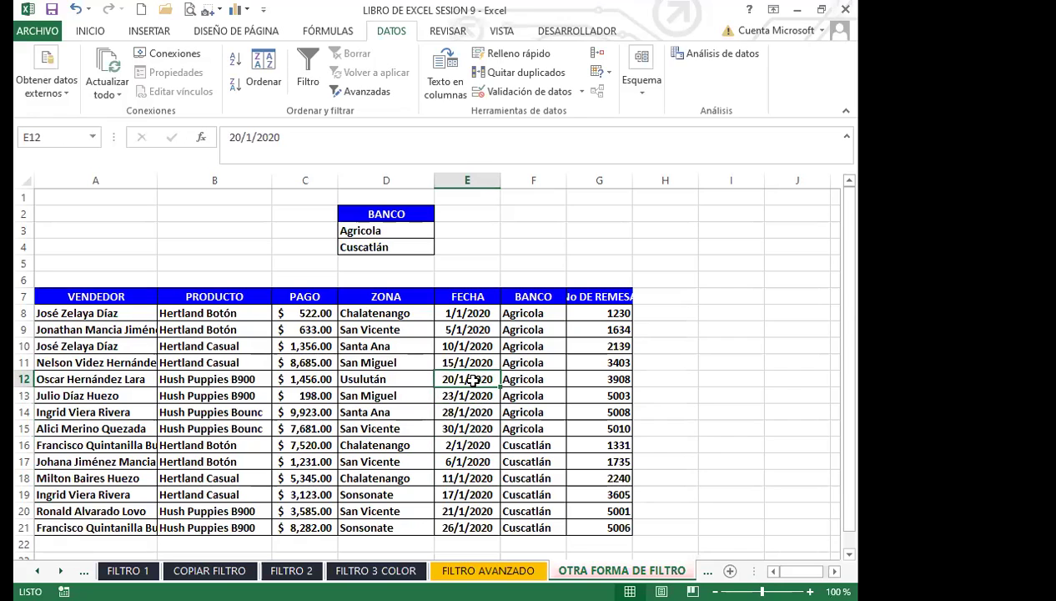
pyautogui.click(466, 423)
pyautogui.click(472, 396)
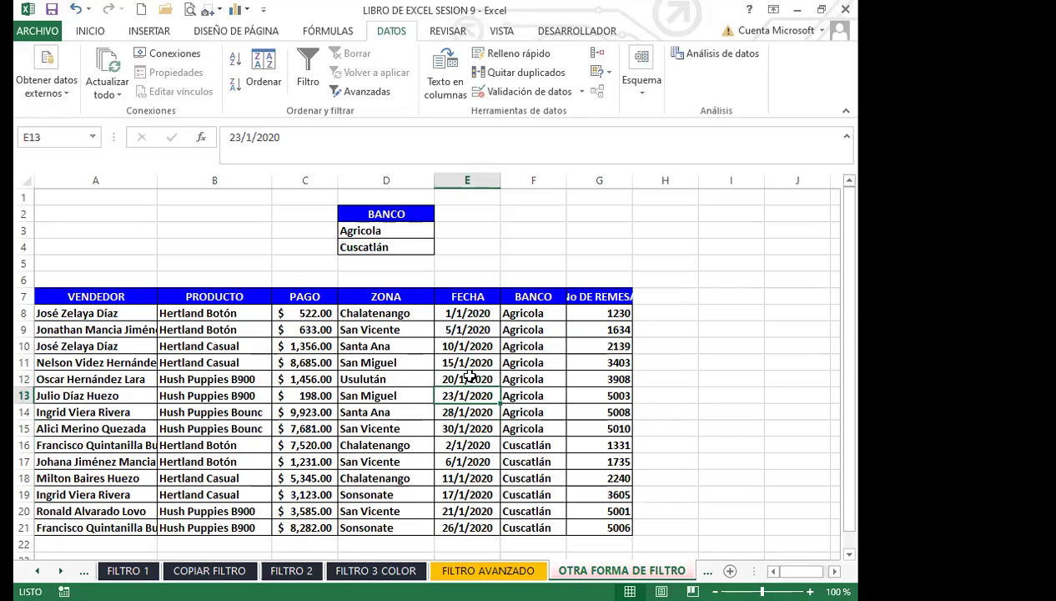
pyautogui.click(469, 378)
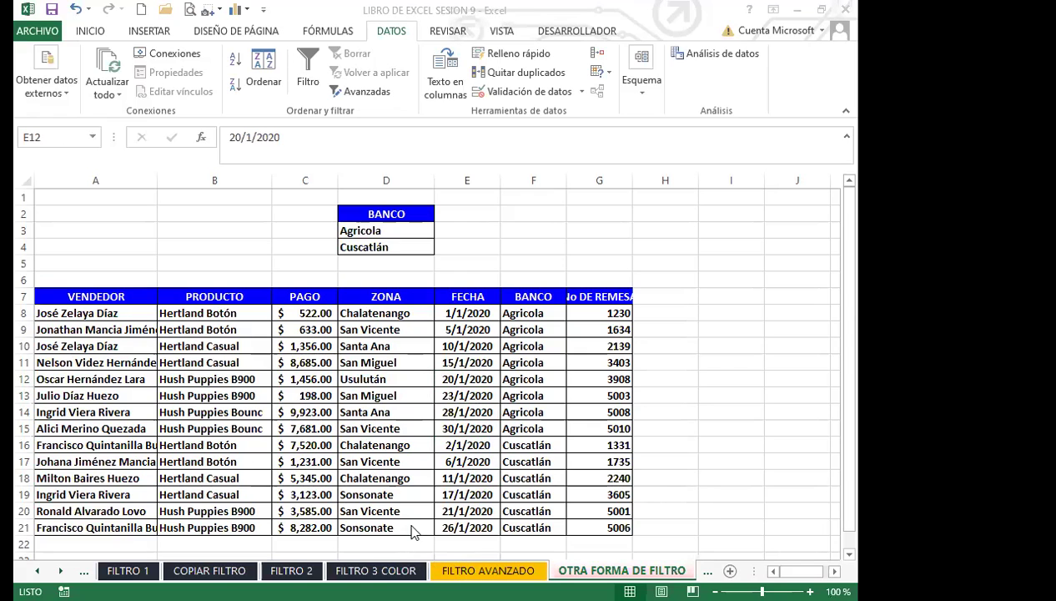
pyautogui.click(485, 398)
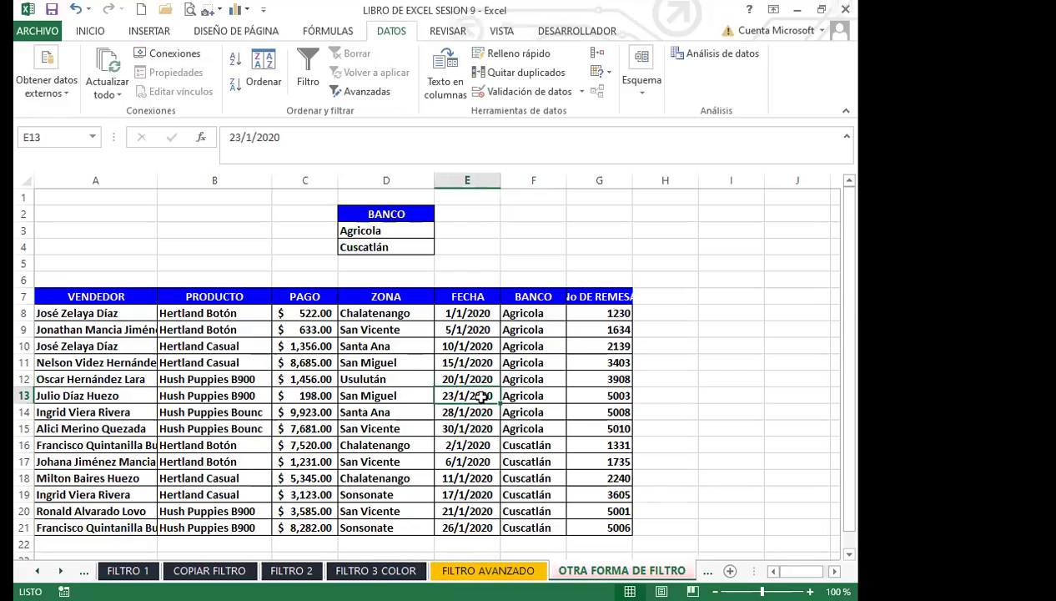
pyautogui.click(465, 410)
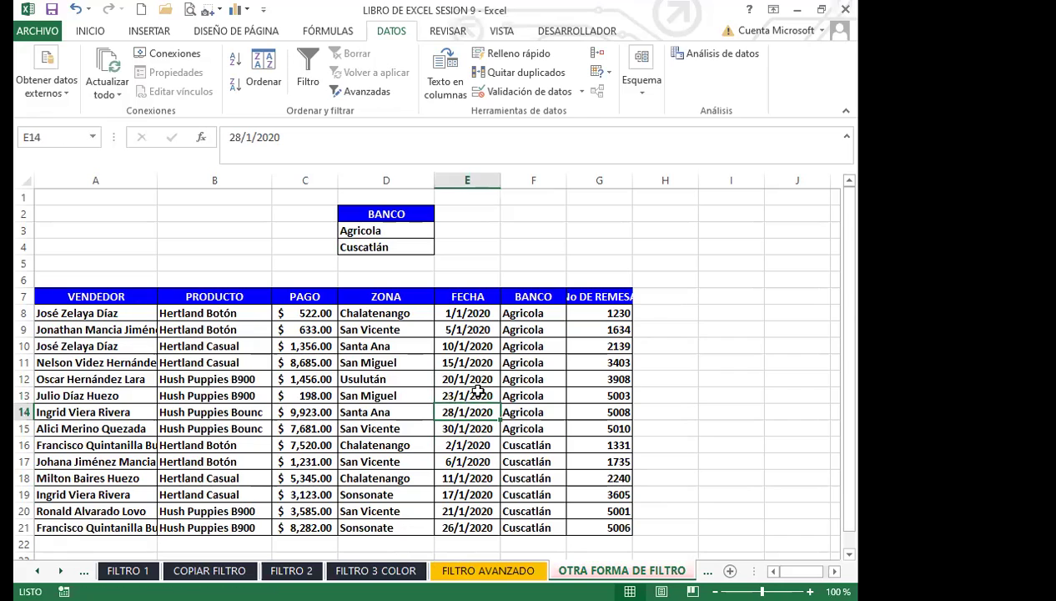
pyautogui.click(474, 389)
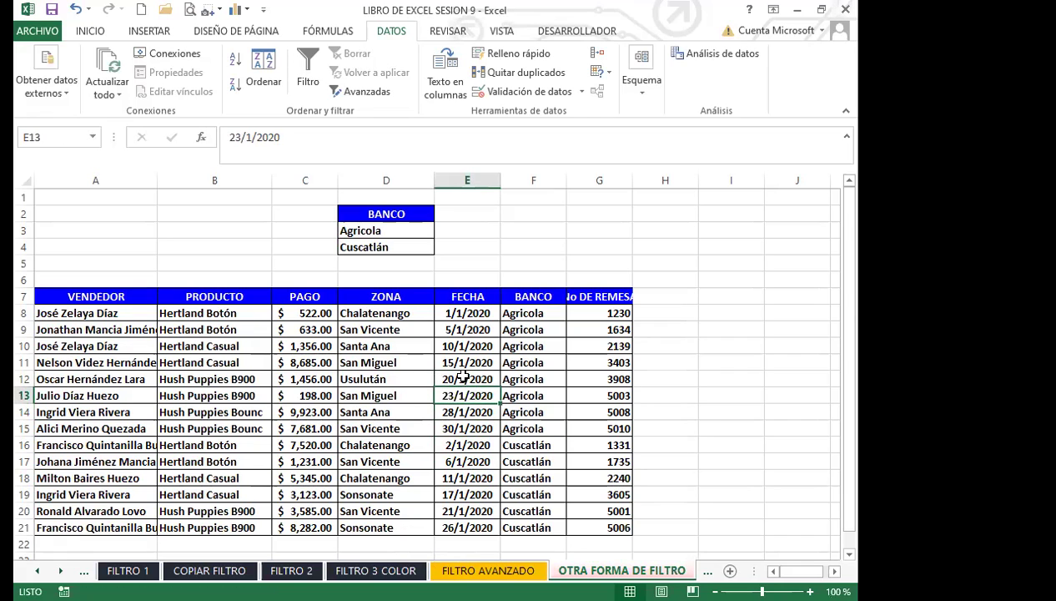
pyautogui.click(473, 378)
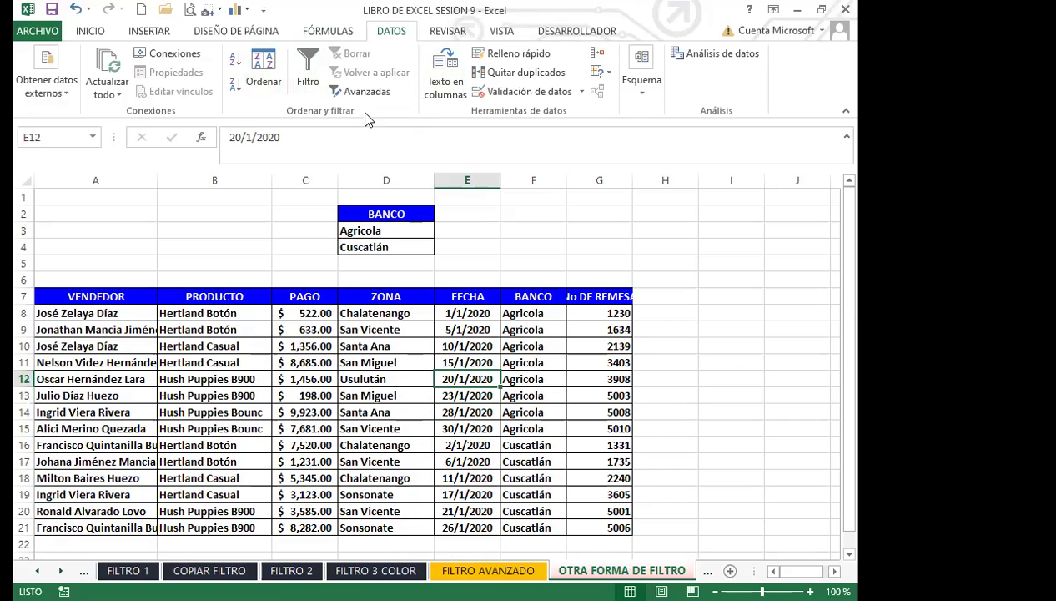
pyautogui.click(469, 397)
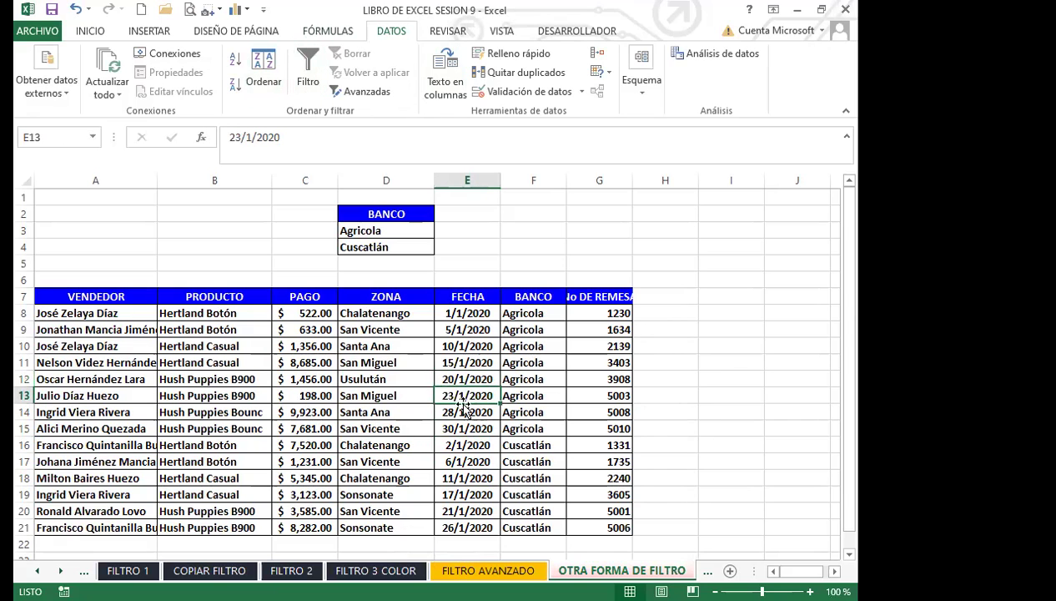
pyautogui.click(533, 411)
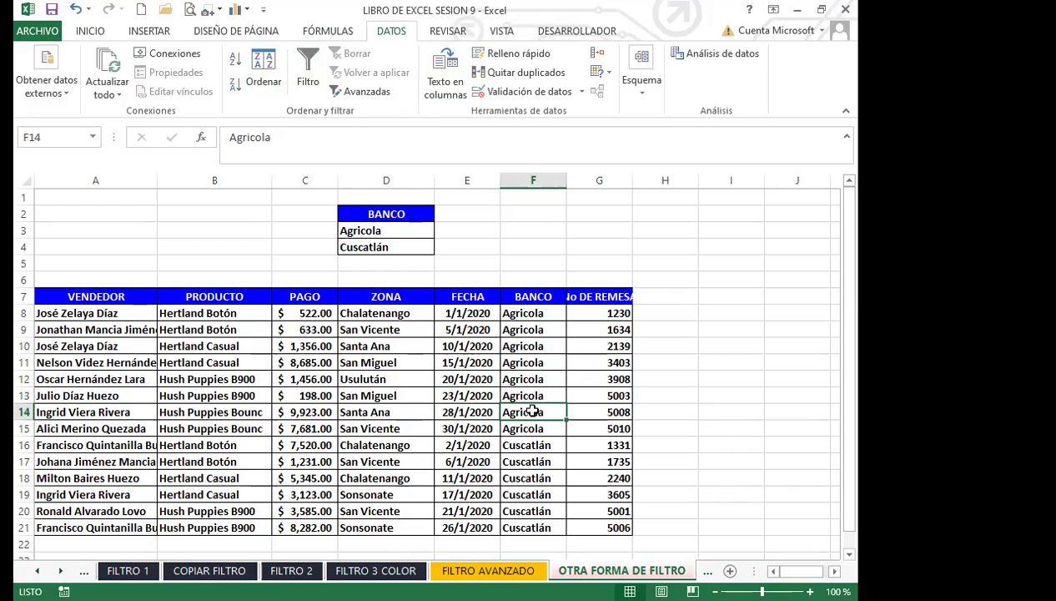
# Step: Examine the PRODUCTO and BANCO criteria table in J3:K5 on the FILTRO AVANZADO sheet
pyautogui.click(476, 569)
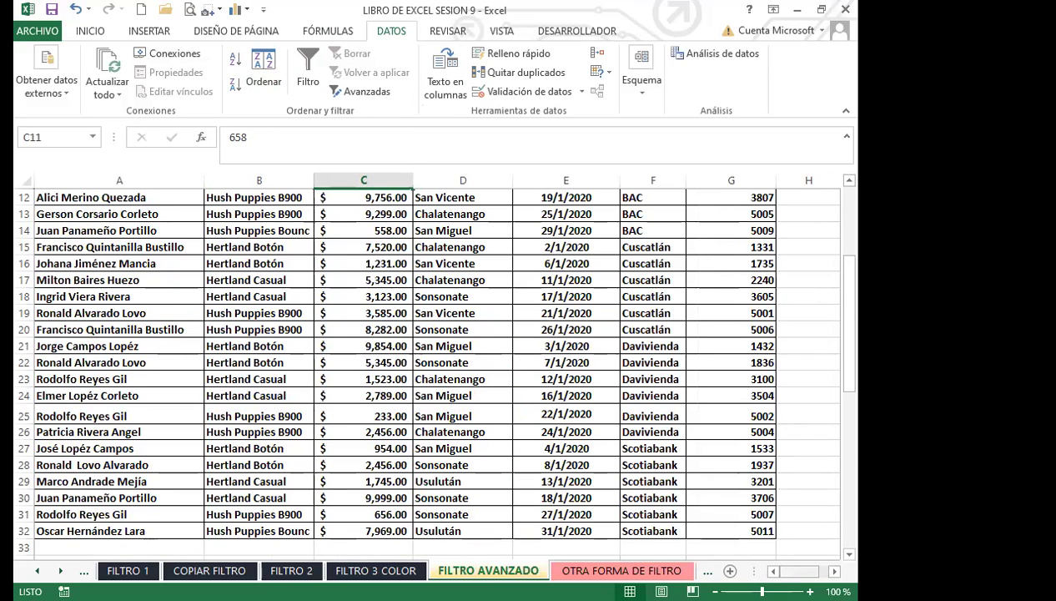
pyautogui.scroll(4, 687, 450)
pyautogui.hscroll(2, 662, 331)
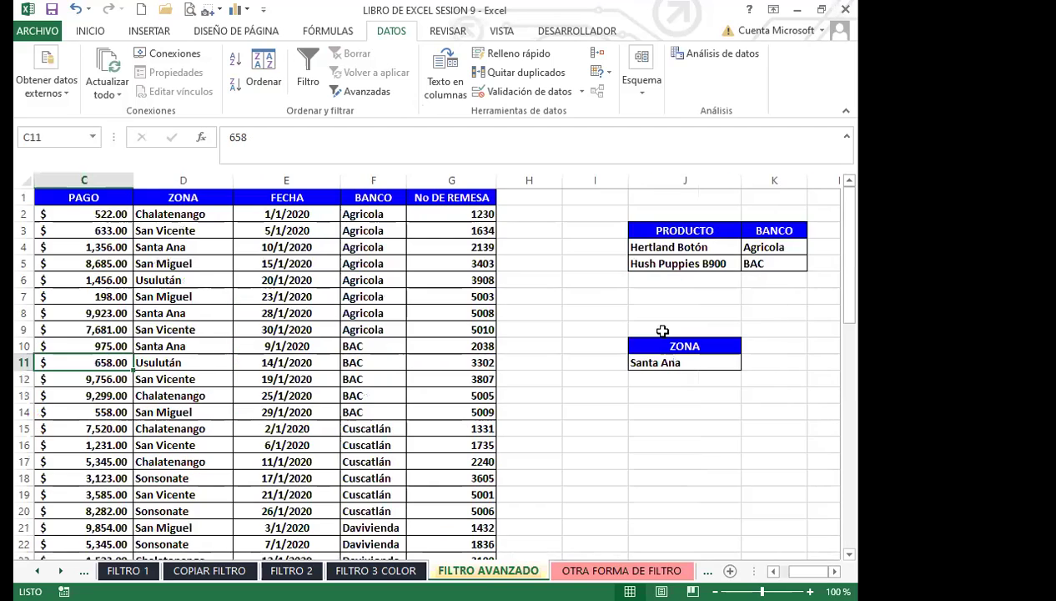
pyautogui.click(718, 252)
pyautogui.click(787, 273)
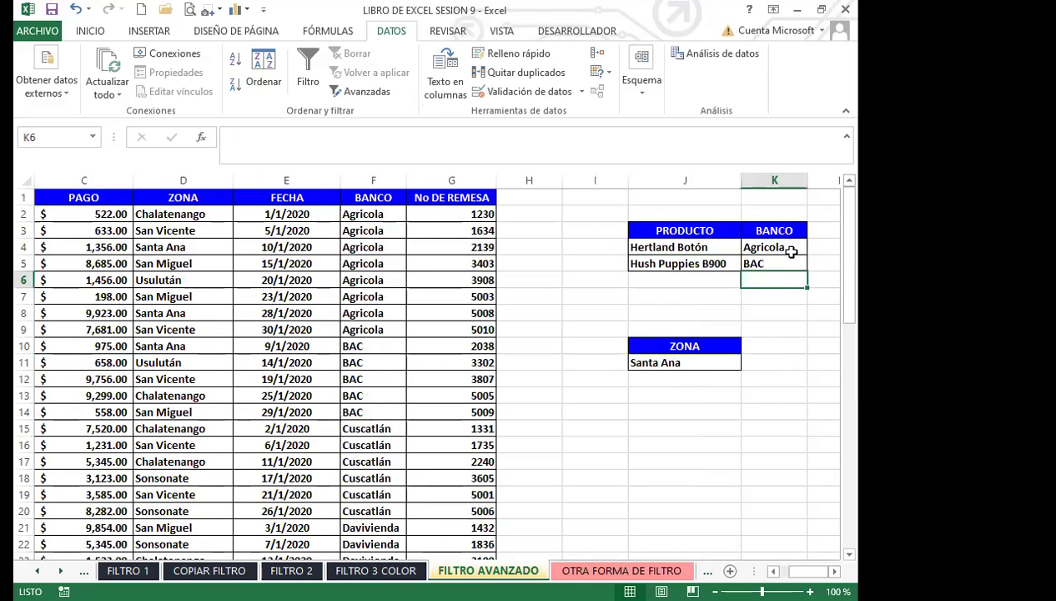
pyautogui.click(773, 232)
pyautogui.click(775, 248)
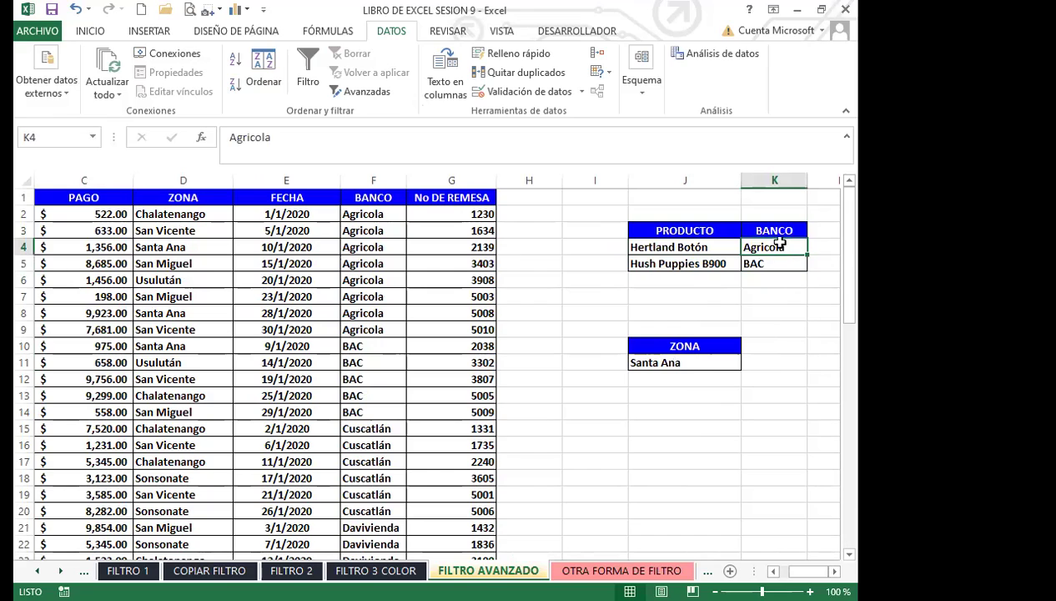
pyautogui.click(782, 263)
pyautogui.click(703, 232)
pyautogui.click(688, 248)
pyautogui.click(711, 264)
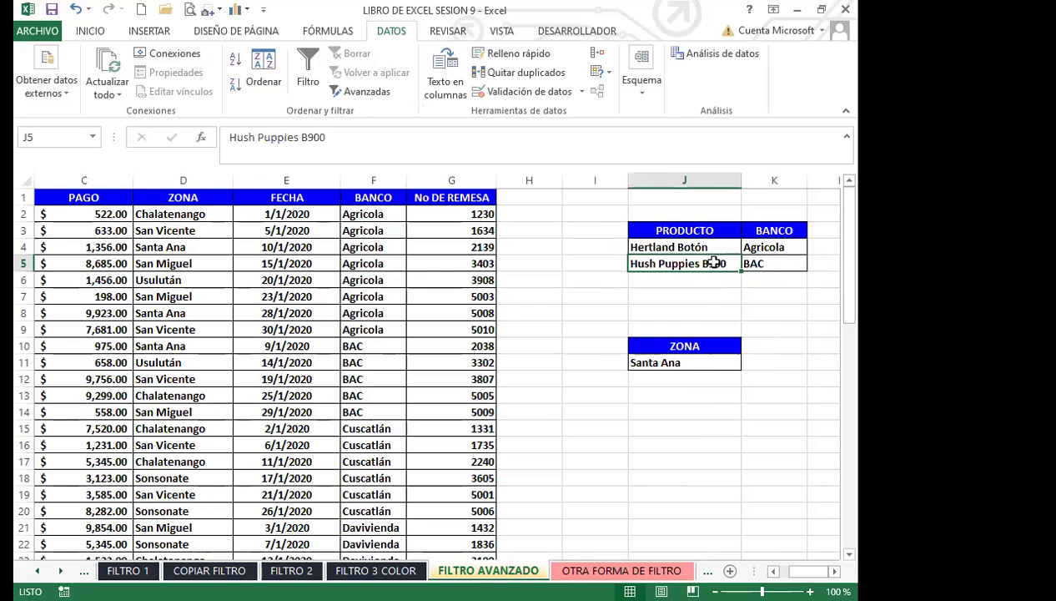
# Step: Start an advanced filter on the sales table A1:G32 with the PRODUCTO and BANCO cells J3:K5 as the criteria range
pyautogui.click(309, 296)
pyautogui.click(359, 91)
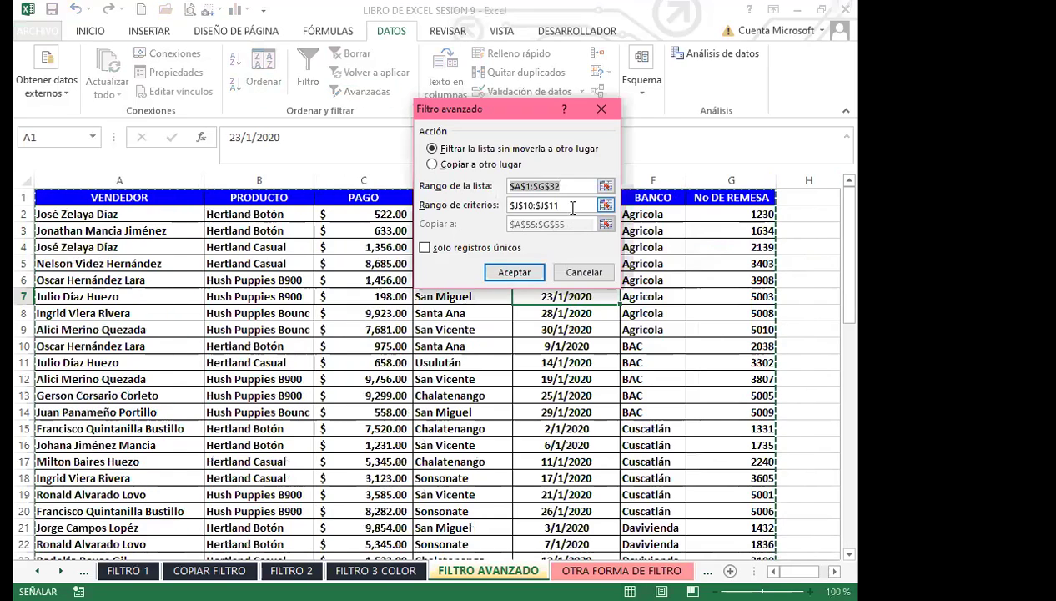
pyautogui.click(576, 205)
pyautogui.press('BackSpace')
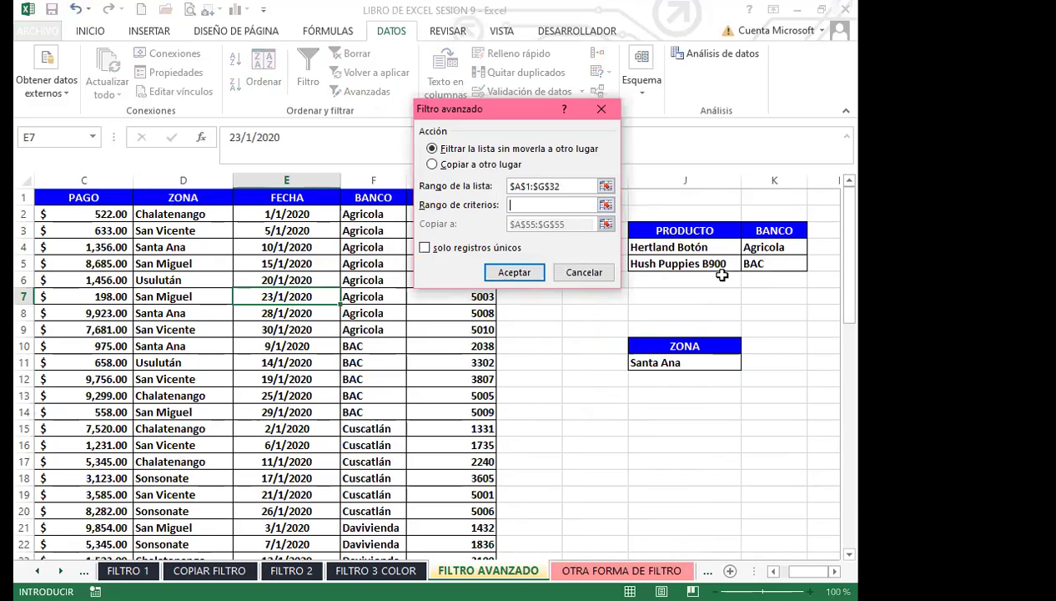
pyautogui.click(663, 230)
pyautogui.keyDown('shift'); pyautogui.click(761, 265); pyautogui.keyUp('shift')
# Step: Choose Copiar a otro lugar with cell A62 of FILTRO AVANZADO as the destination, run the filter and view the extracted records
pyautogui.click(432, 163)
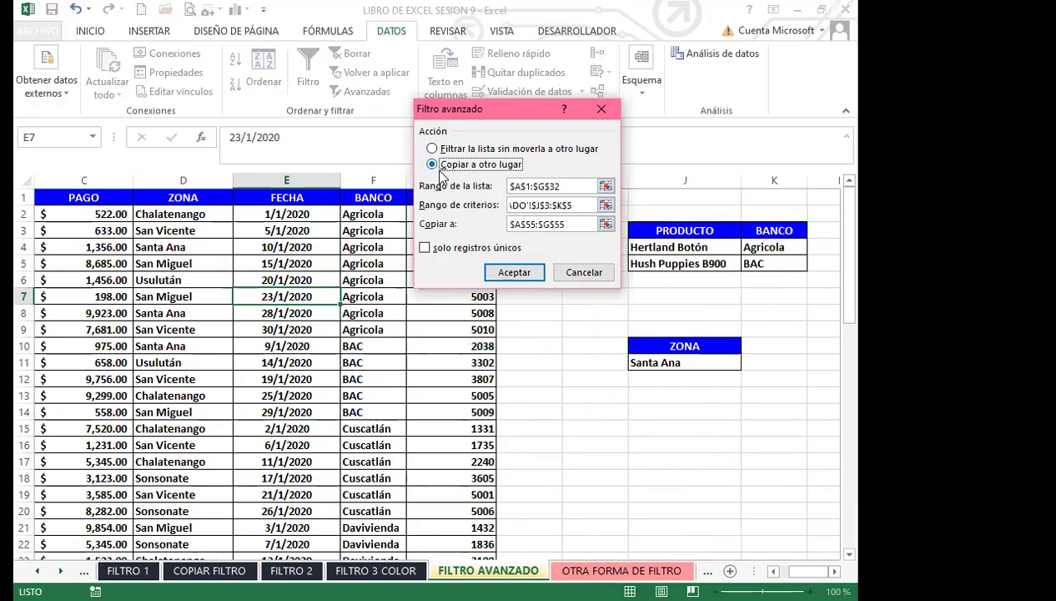
pyautogui.click(570, 224)
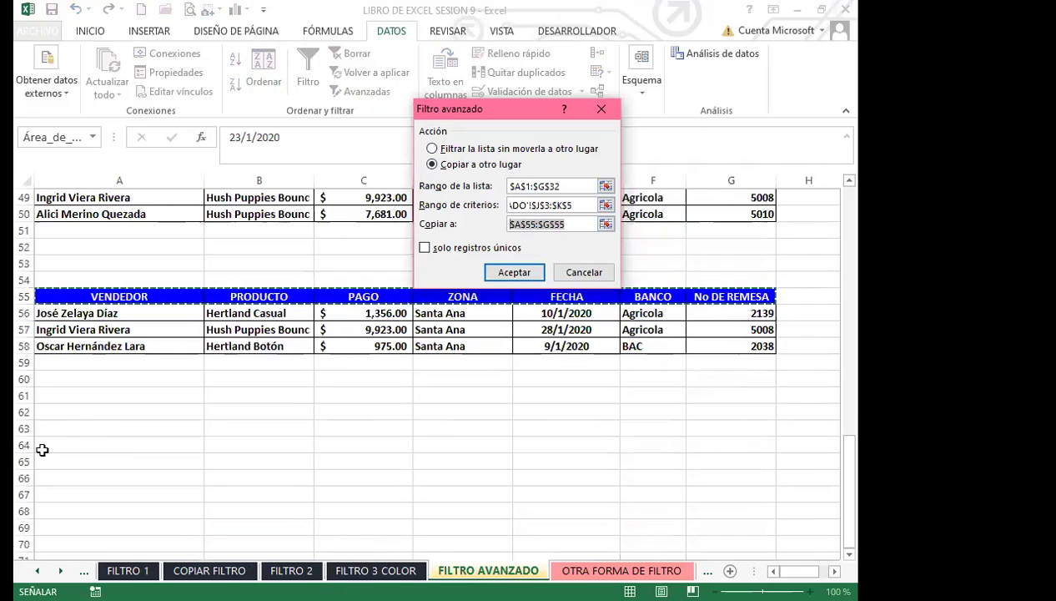
pyautogui.click(59, 412)
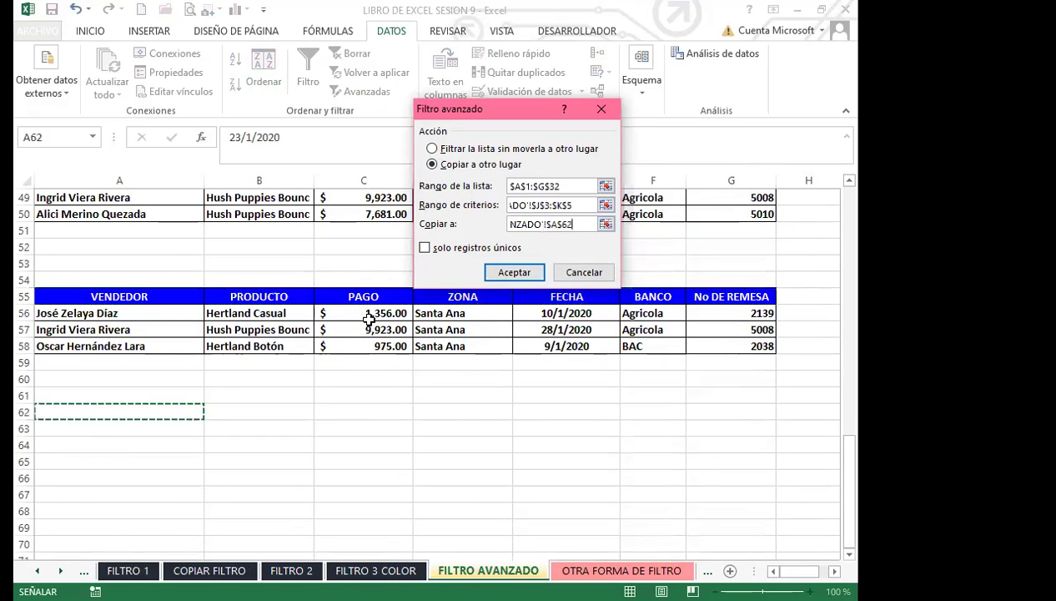
pyautogui.click(514, 272)
pyautogui.scroll(-4, 331, 438)
pyautogui.scroll(-7, 331, 438)
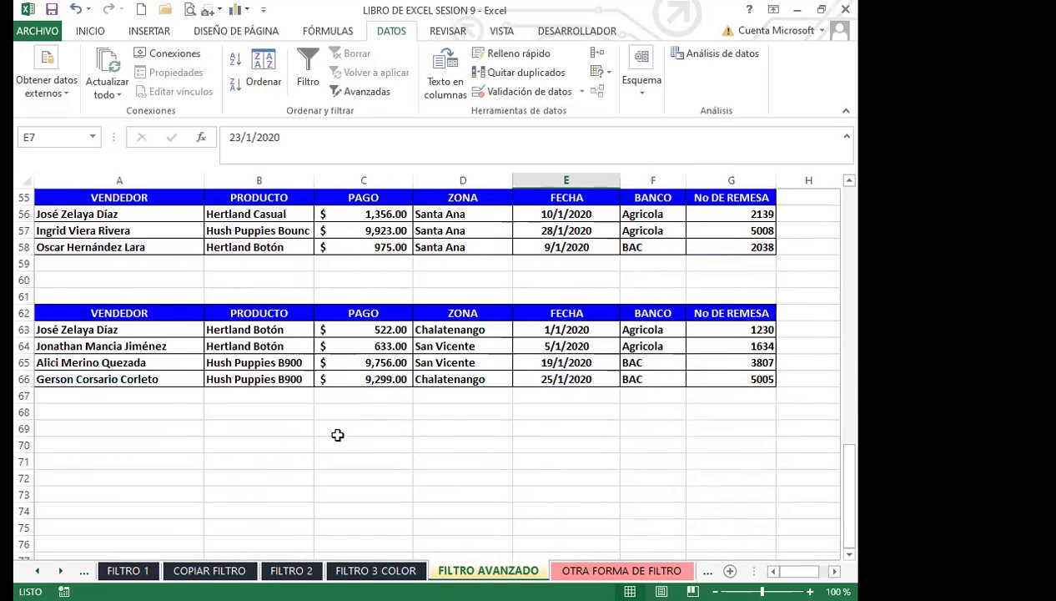
# Step: Examine the PRODUCTO and BANCO columns of the extracted records in A62:G66 and the column headings of the source sales table
pyautogui.click(651, 376)
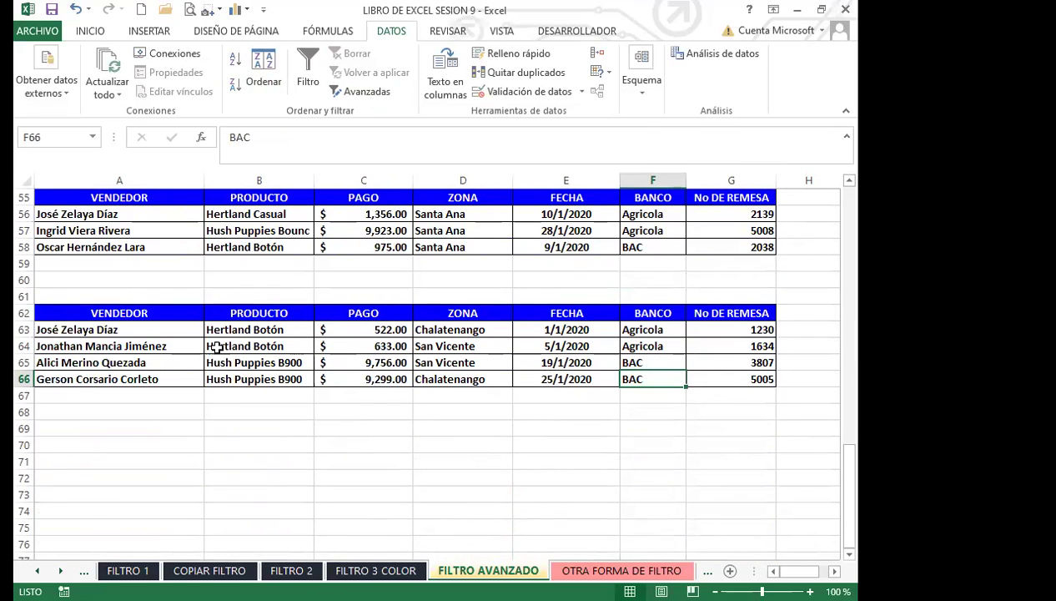
pyautogui.click(284, 312)
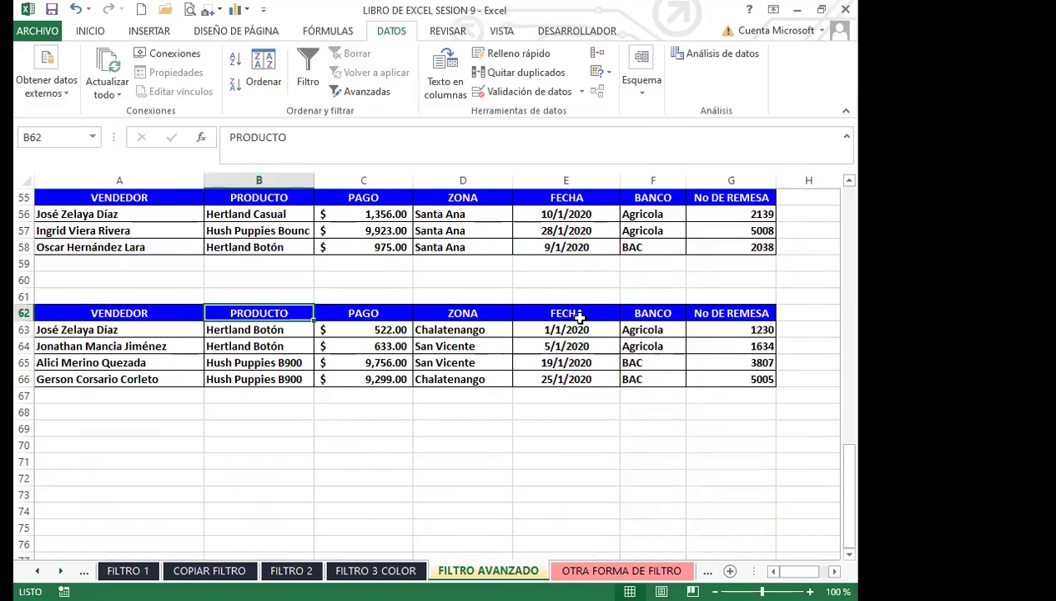
pyautogui.click(654, 312)
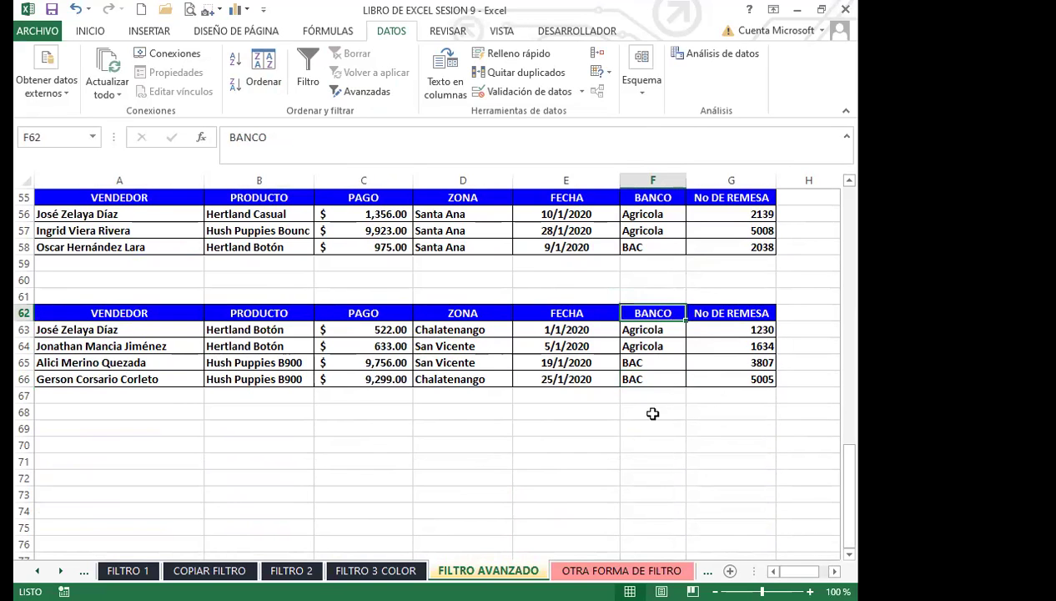
pyautogui.click(283, 363)
pyautogui.scroll(18, 284, 363)
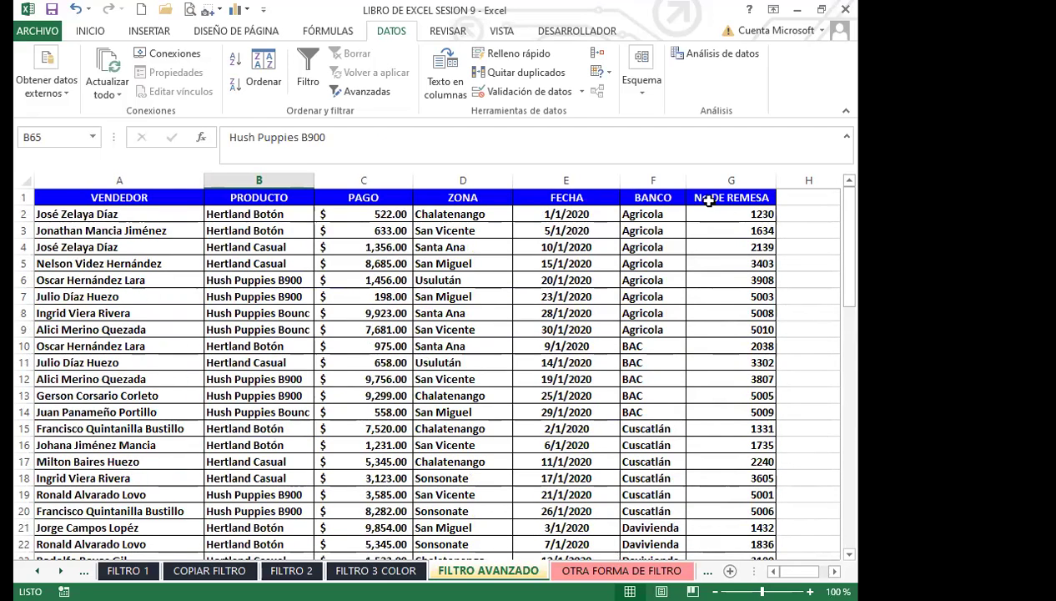
pyautogui.click(708, 200)
pyautogui.click(653, 198)
pyautogui.click(567, 198)
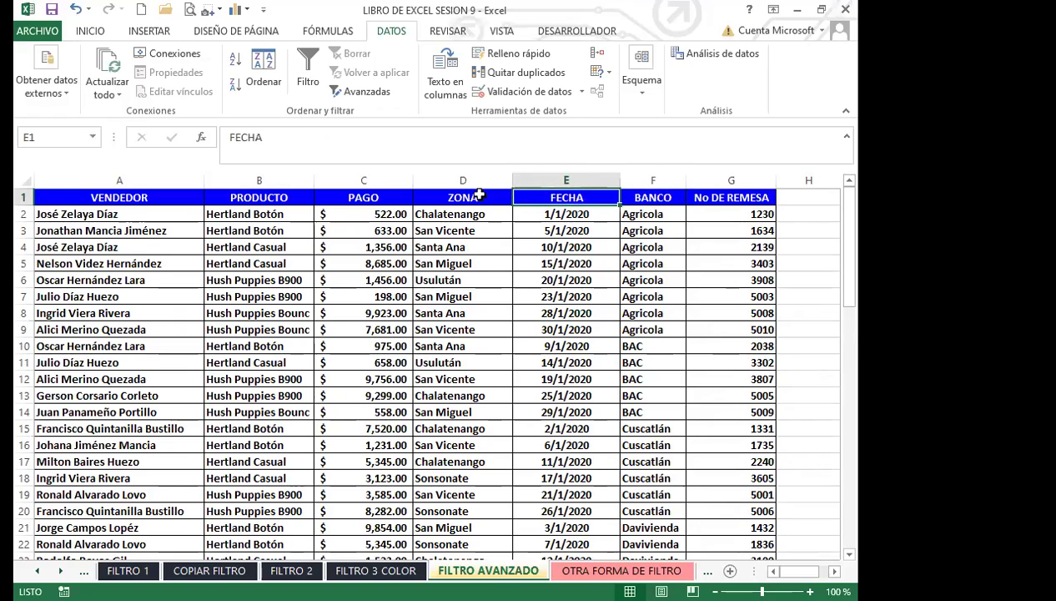
pyautogui.click(480, 197)
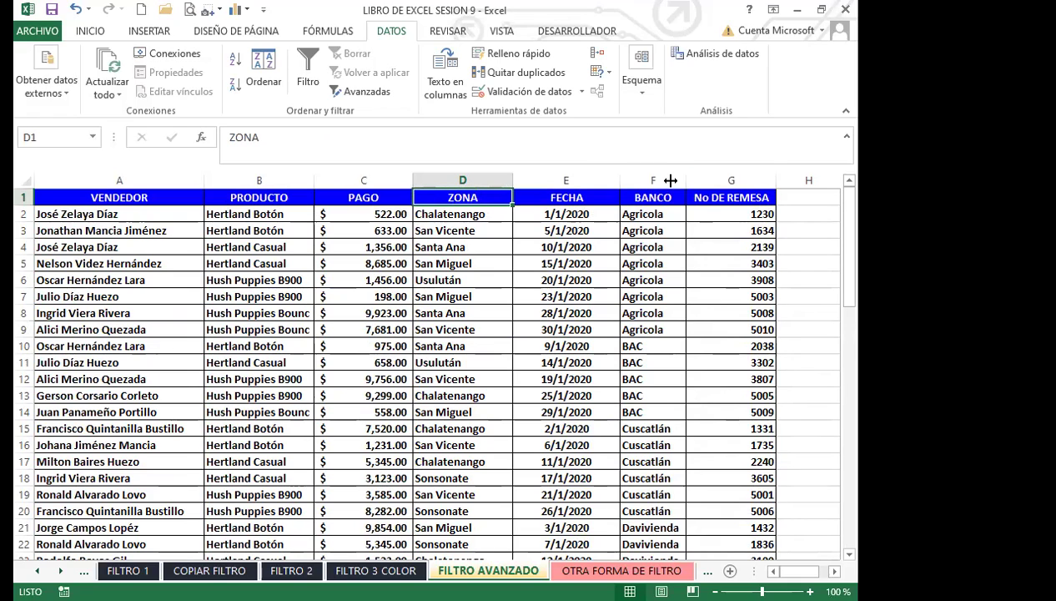
pyautogui.click(461, 363)
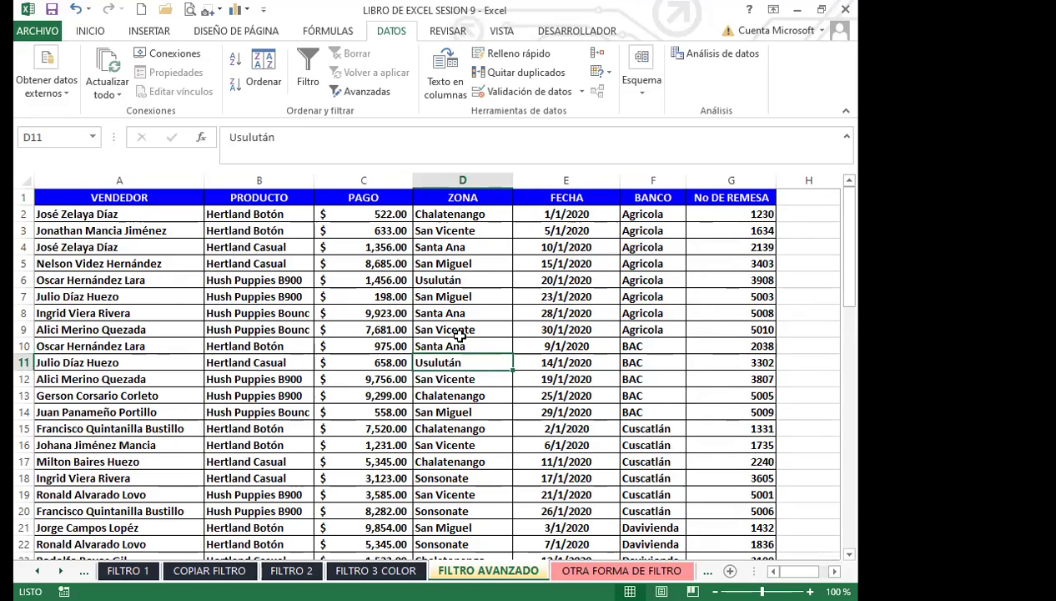
# Step: Compare the extracted records in A62:G66 with the ZONA column of the source sales table
pyautogui.scroll(-11, 411, 311)
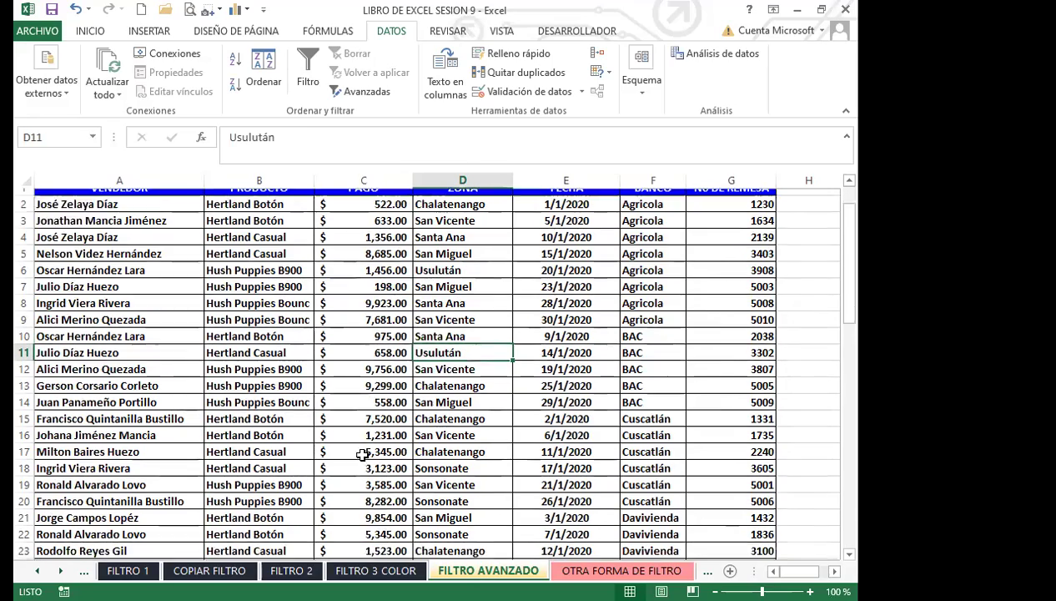
pyautogui.scroll(-3, 356, 436)
pyautogui.scroll(-5, 309, 388)
pyautogui.click(266, 311)
pyautogui.moveTo(157, 270); pyautogui.dragTo(718, 330)
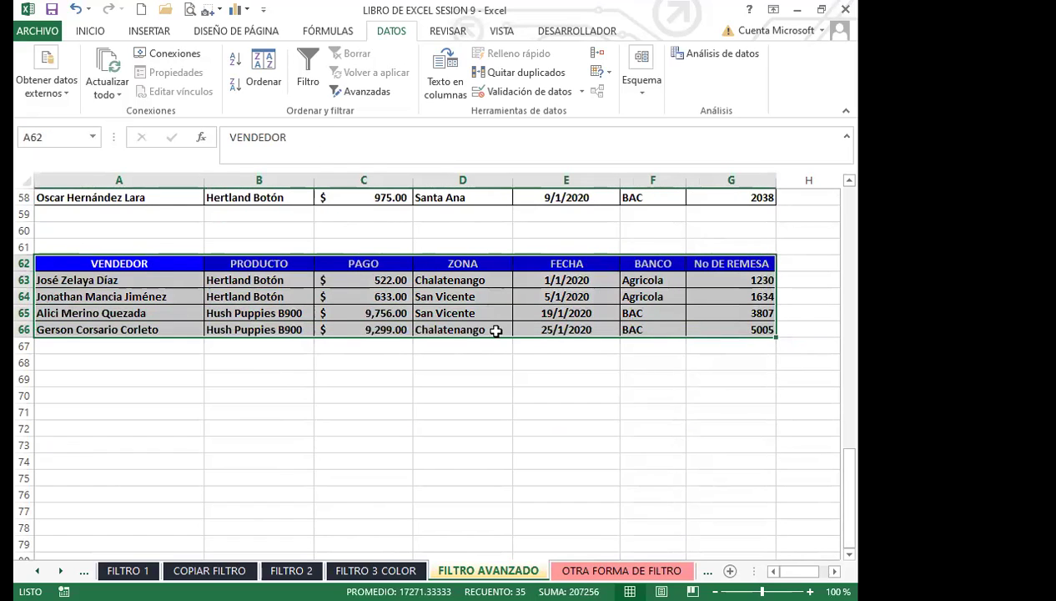
pyautogui.click(496, 331)
pyautogui.scroll(15, 495, 331)
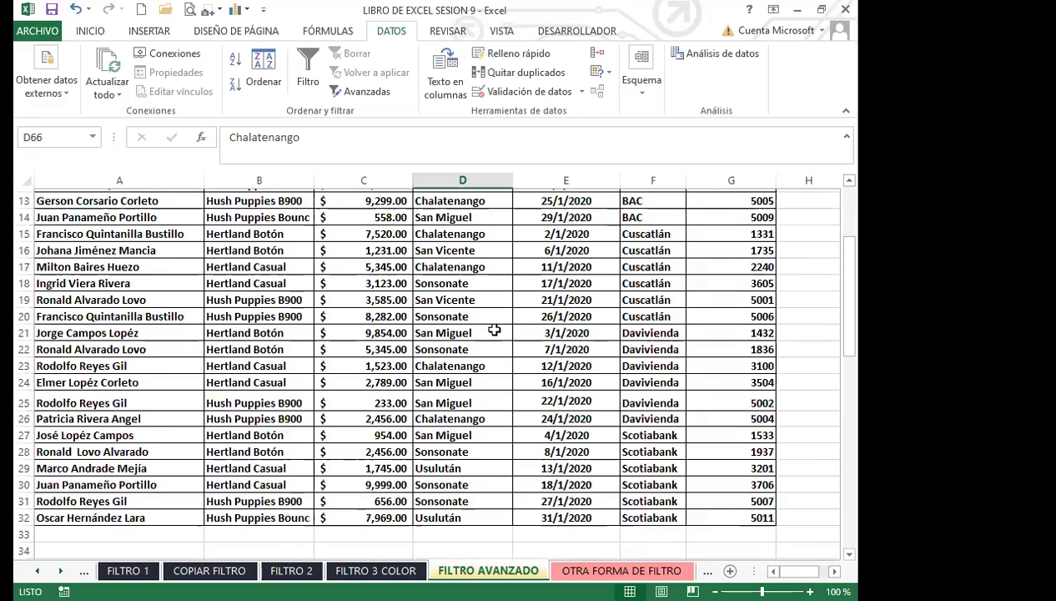
pyautogui.scroll(4, 495, 332)
pyautogui.click(437, 345)
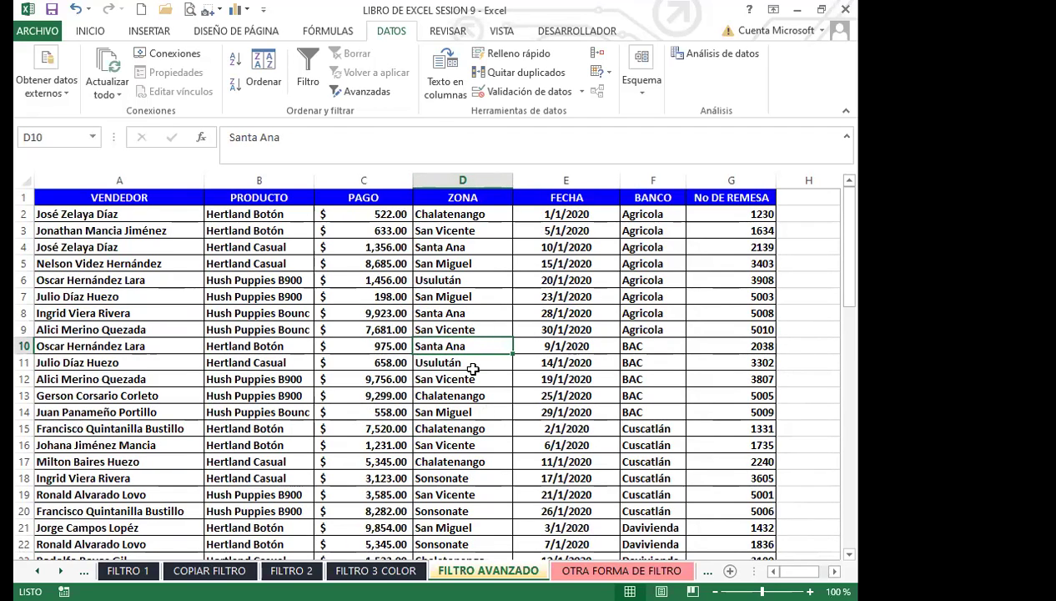
pyautogui.click(474, 367)
pyautogui.click(445, 265)
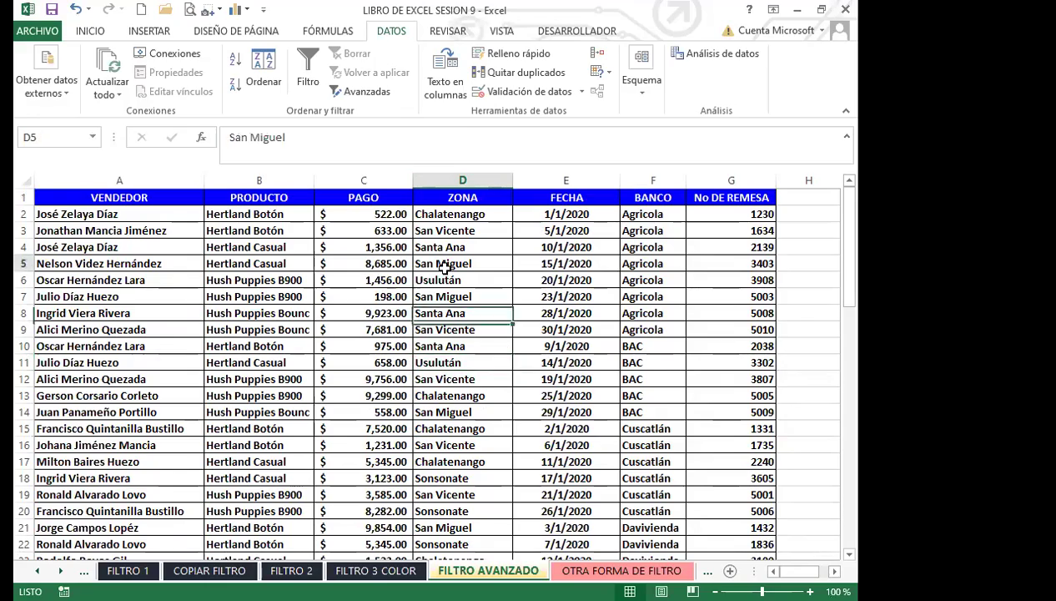
pyautogui.scroll(-7, 451, 351)
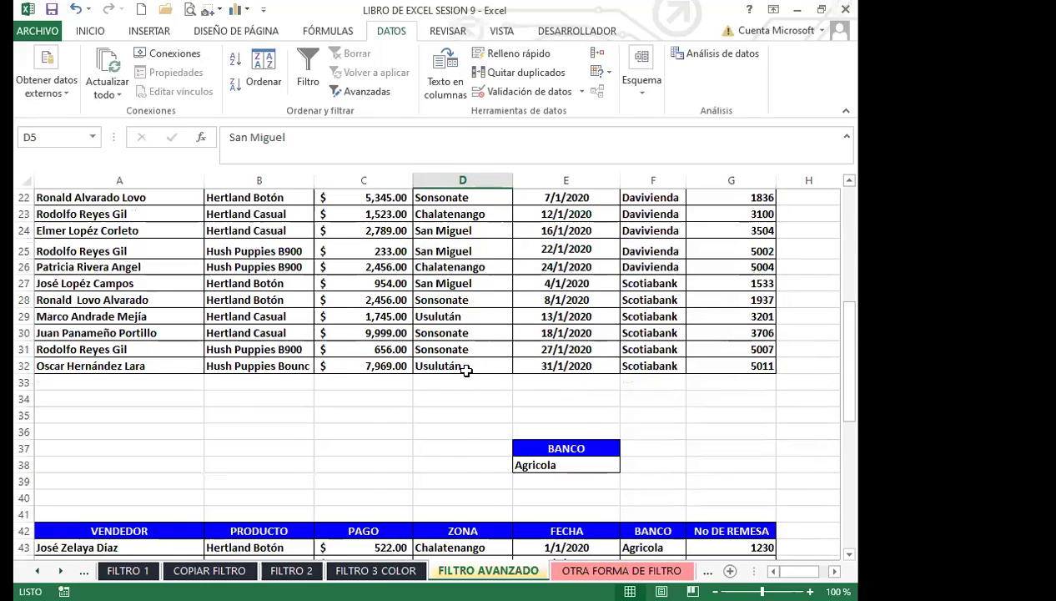
pyautogui.scroll(7, 466, 370)
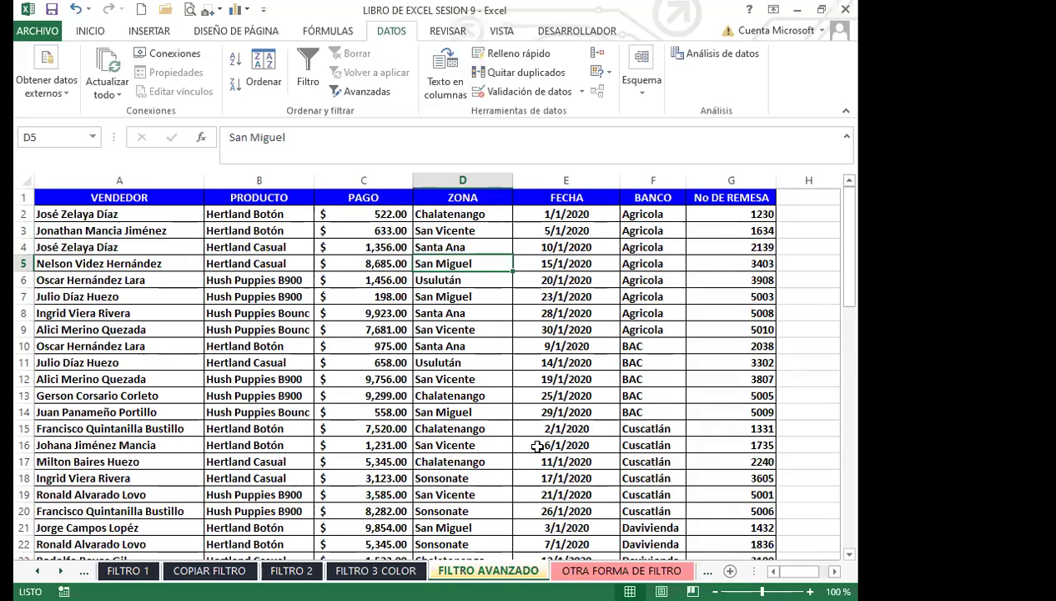
pyautogui.scroll(-6, 535, 438)
pyautogui.click(444, 361)
pyautogui.scroll(3, 439, 400)
pyautogui.scroll(3, 439, 401)
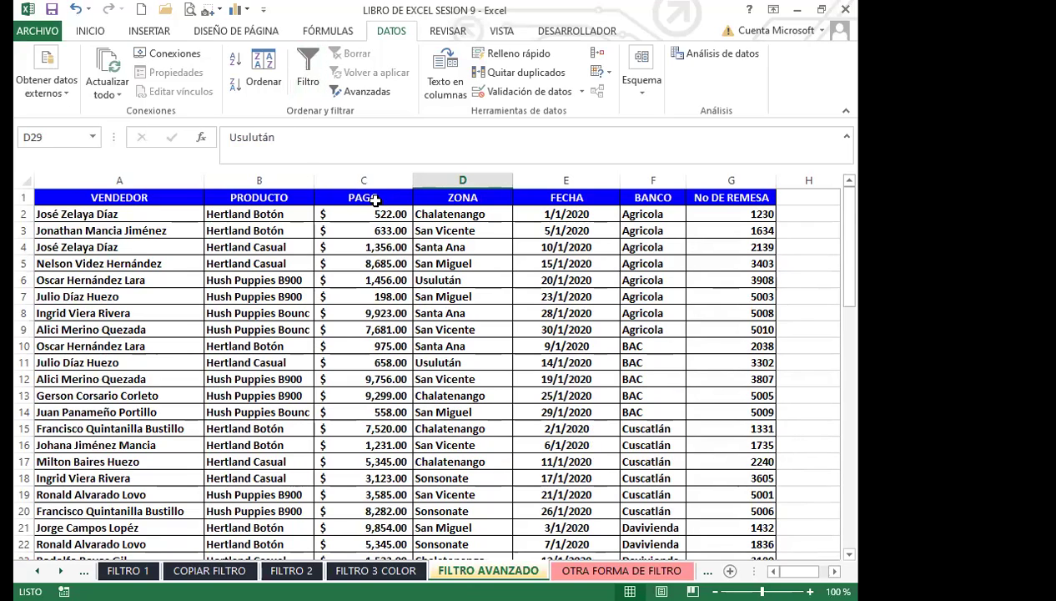
# Step: Review the PAGO column and rows of the sales table against the extracted tables starting at rows 55 and 62
pyautogui.click(355, 311)
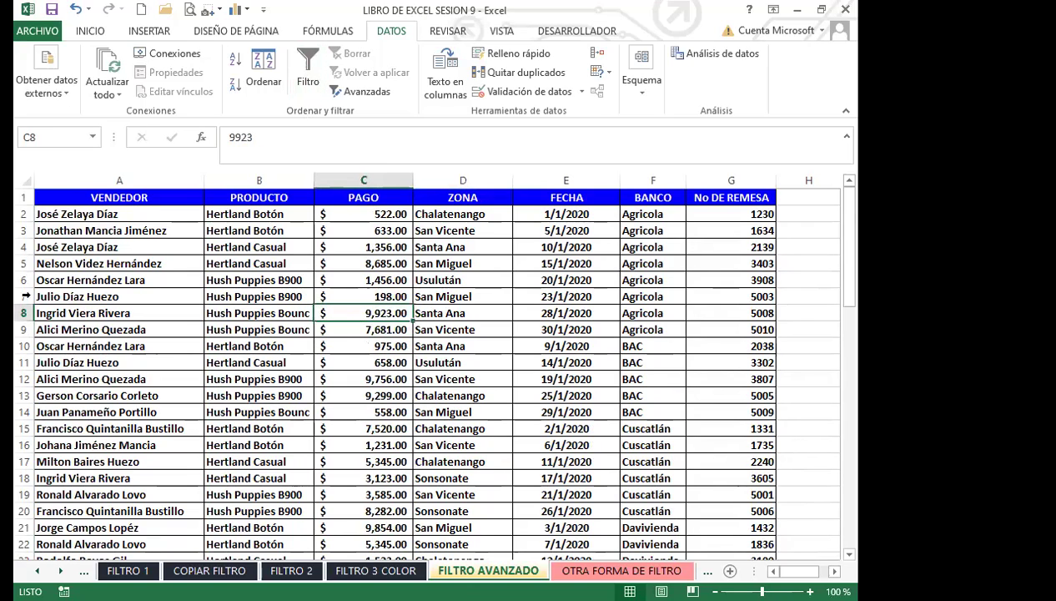
pyautogui.click(25, 215)
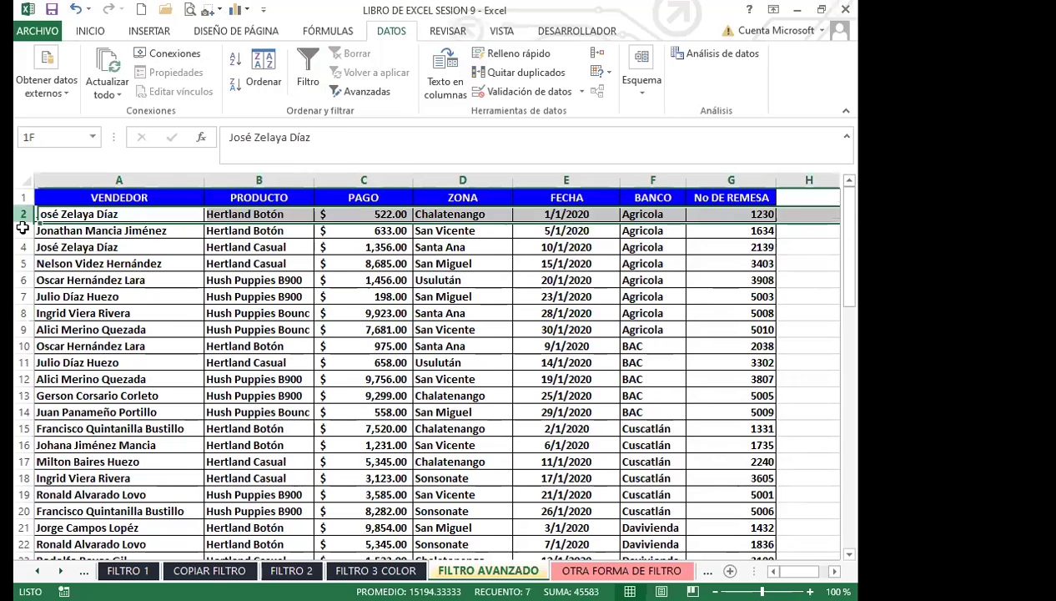
pyautogui.click(526, 425)
pyautogui.click(491, 415)
pyautogui.scroll(-3, 491, 415)
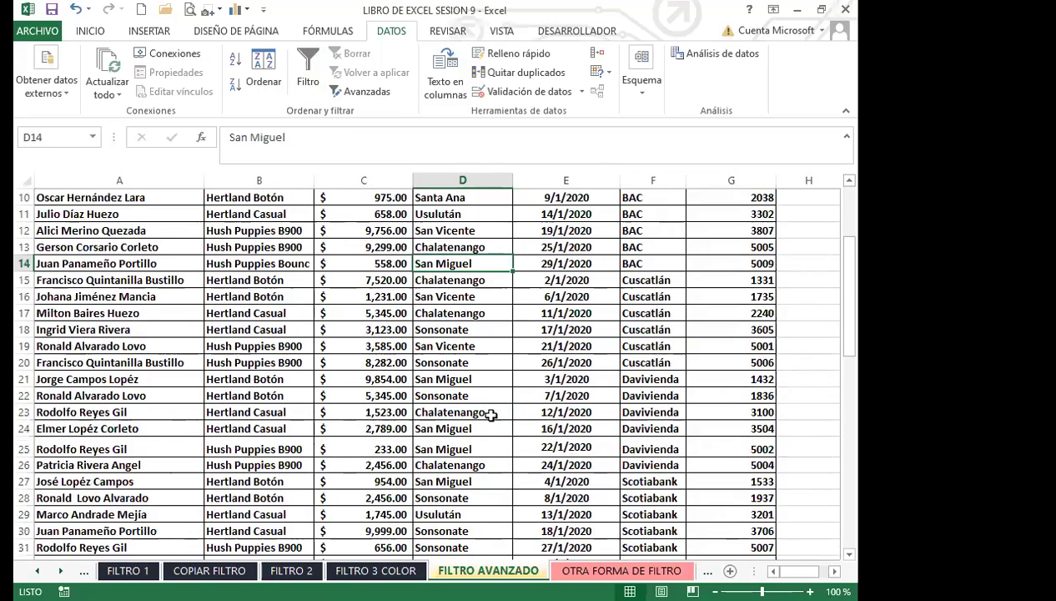
pyautogui.scroll(-12, 491, 414)
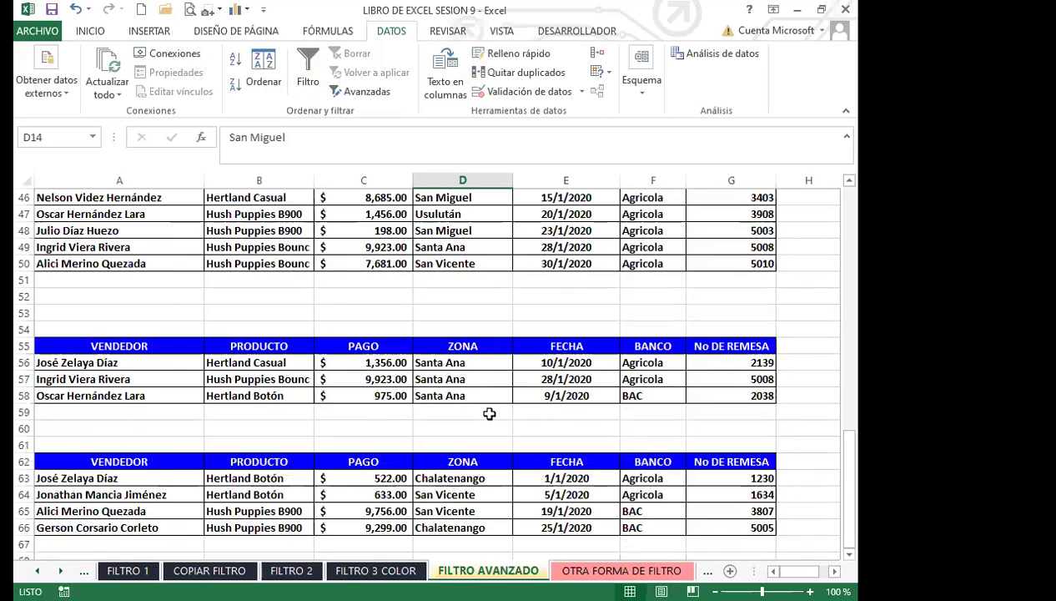
pyautogui.scroll(-3, 488, 411)
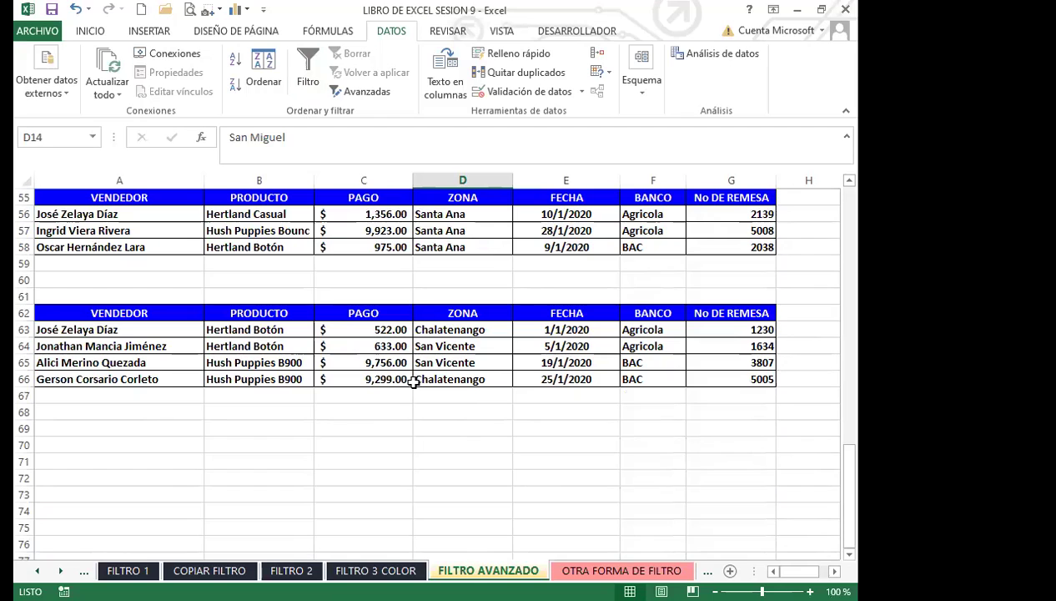
pyautogui.click(361, 332)
pyautogui.click(146, 315)
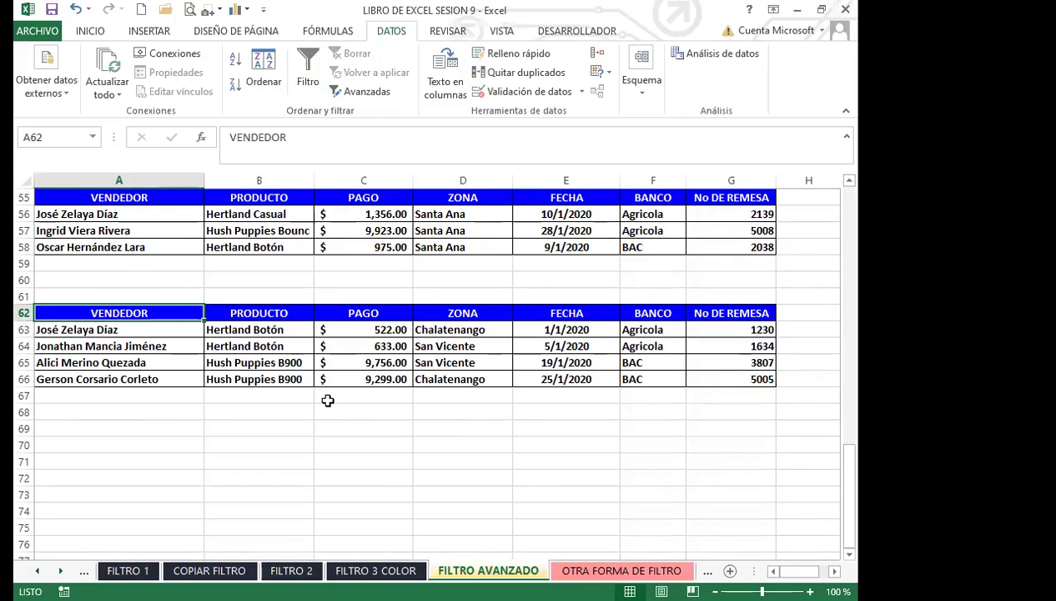
# Step: Copy the PRODUCTO and BANCO criteria table in J3:K5 of the FILTRO AVANZADO sheet
pyautogui.scroll(18, 445, 385)
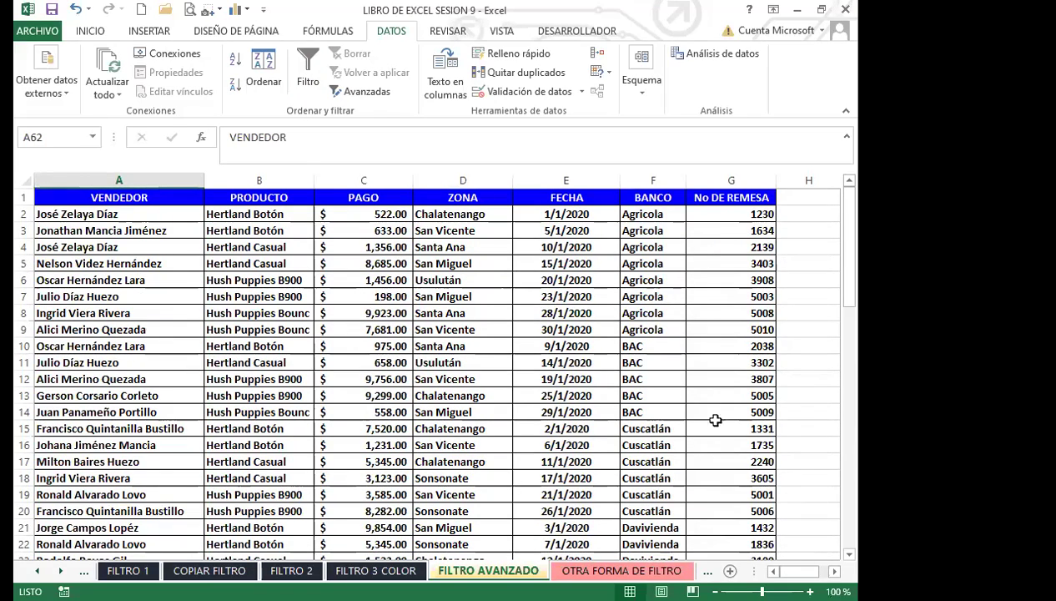
pyautogui.hscroll(2, 682, 220)
pyautogui.moveTo(680, 231); pyautogui.dragTo(766, 275)
pyautogui.moveTo(678, 224); pyautogui.dragTo(743, 264)
pyautogui.click(89, 31)
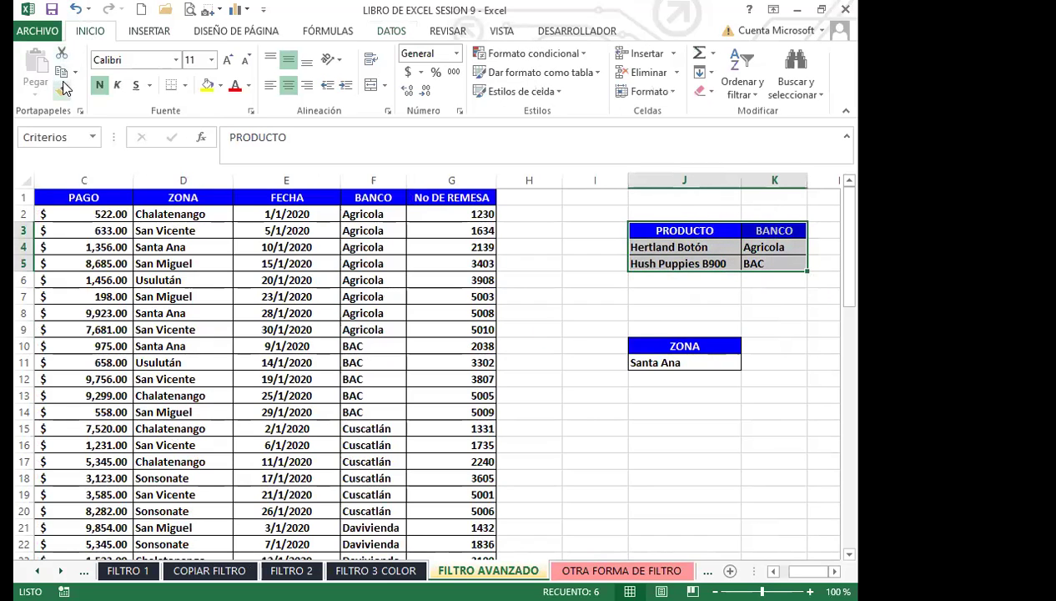
pyautogui.click(62, 72)
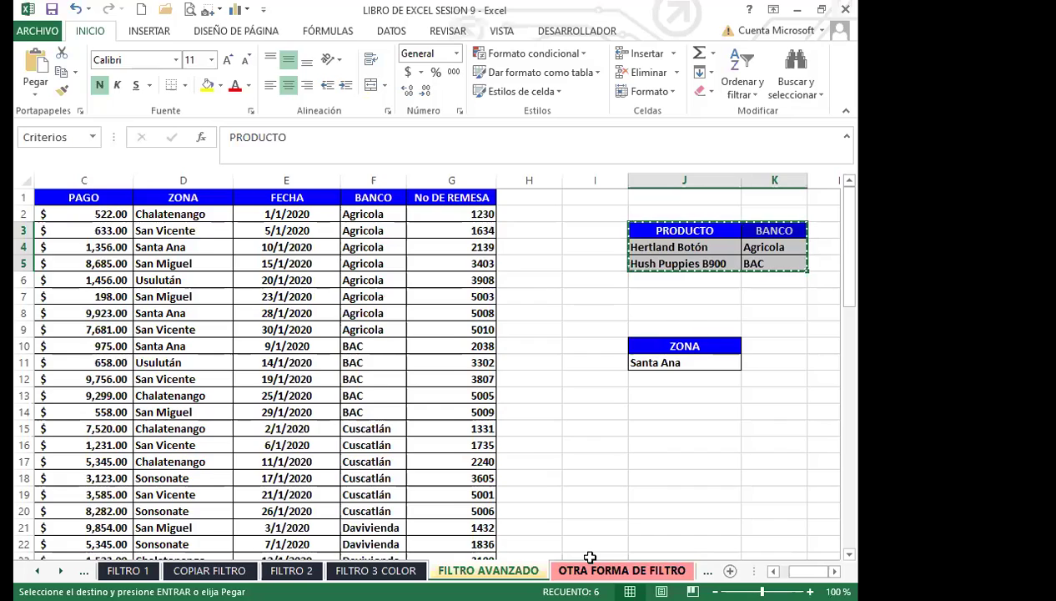
# Step: Paste the criteria table at D25 of the OTRA FORMA DE FILTRO sheet and widen column D to fit the product names
pyautogui.click(605, 570)
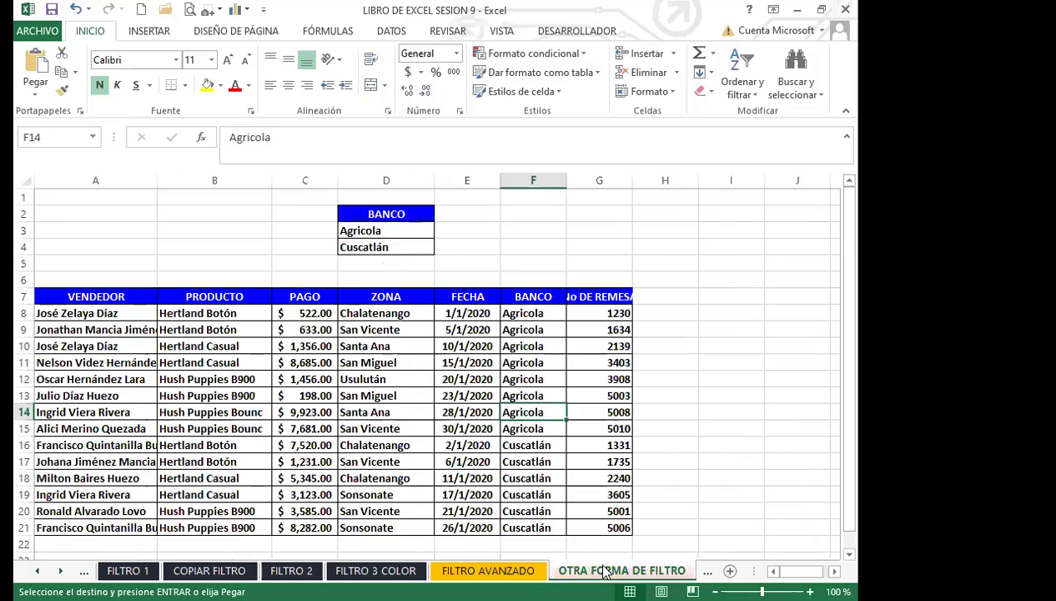
pyautogui.scroll(-4, 285, 428)
pyautogui.click(372, 394)
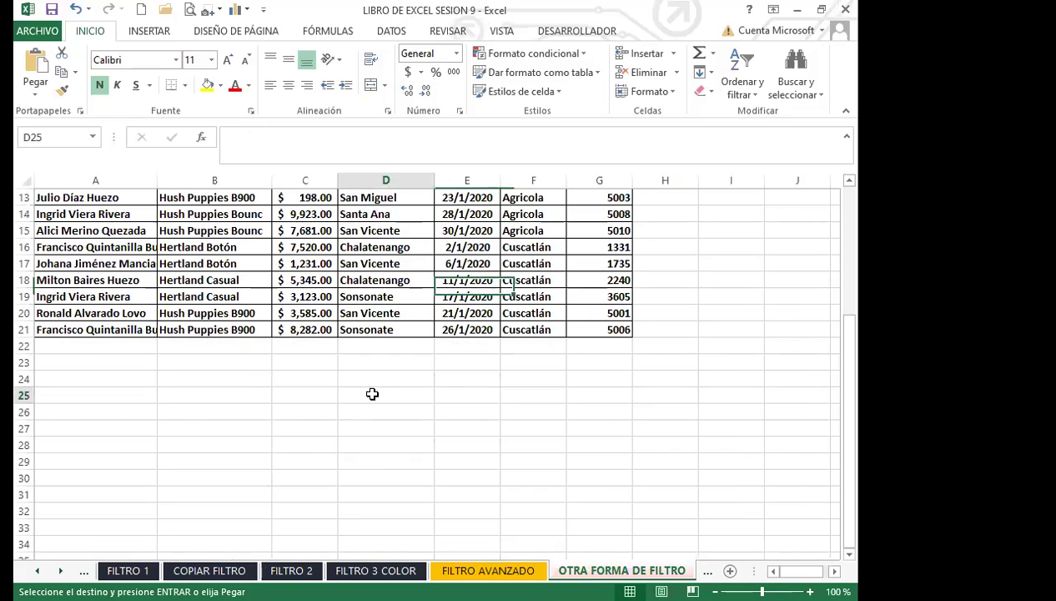
pyautogui.click(35, 62)
pyautogui.click(406, 443)
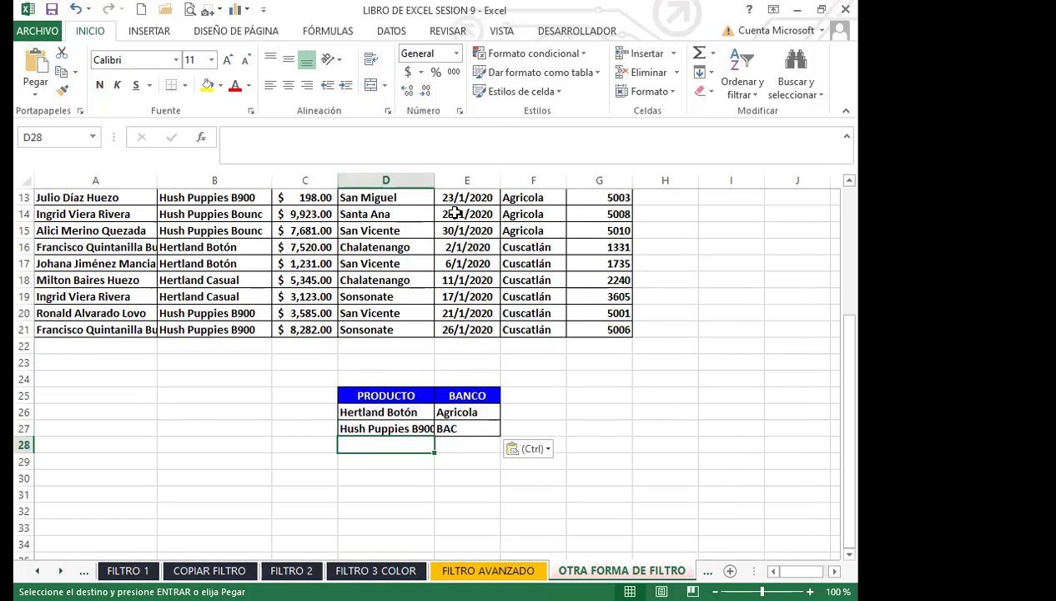
pyautogui.moveTo(454, 213); pyautogui.dragTo(472, 213)
pyautogui.click(501, 461)
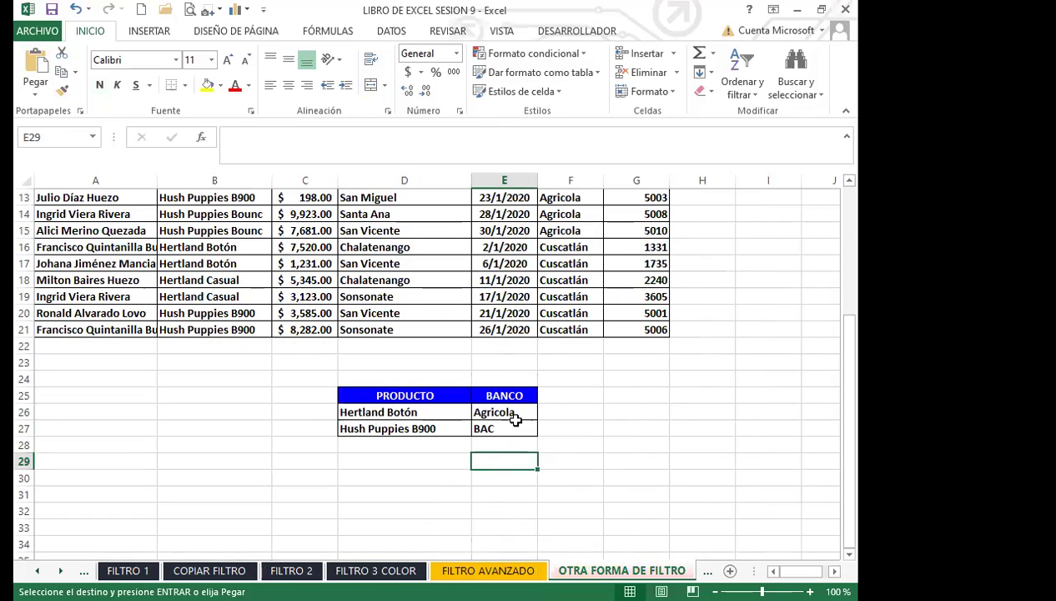
# Step: Examine the PRODUCTO and BANCO criteria headings in D25:E25 and the extracted bank table in A7:G21
pyautogui.click(406, 394)
pyautogui.click(493, 394)
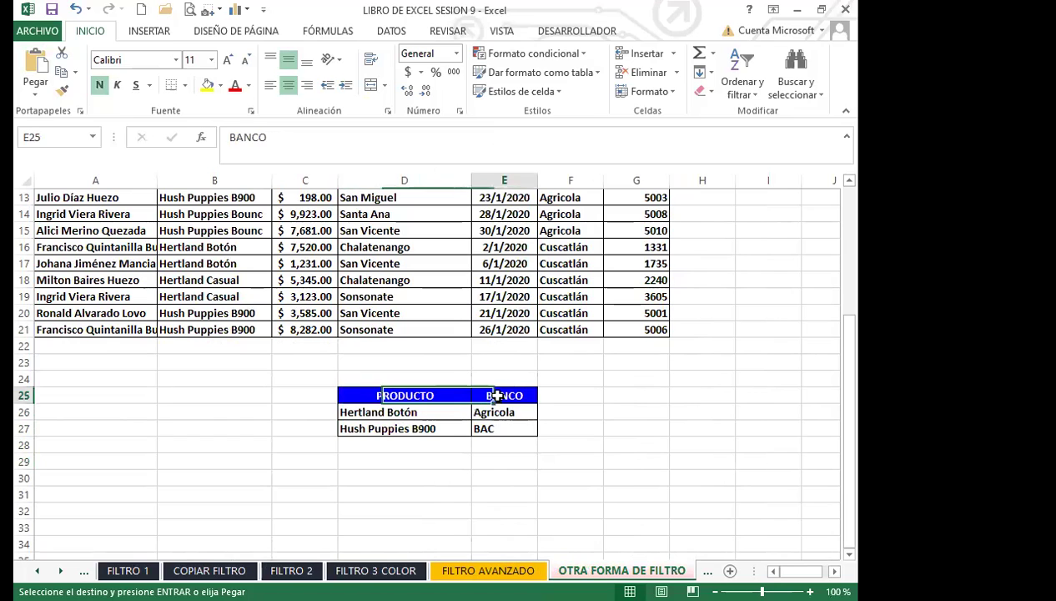
pyautogui.click(423, 395)
pyautogui.click(521, 395)
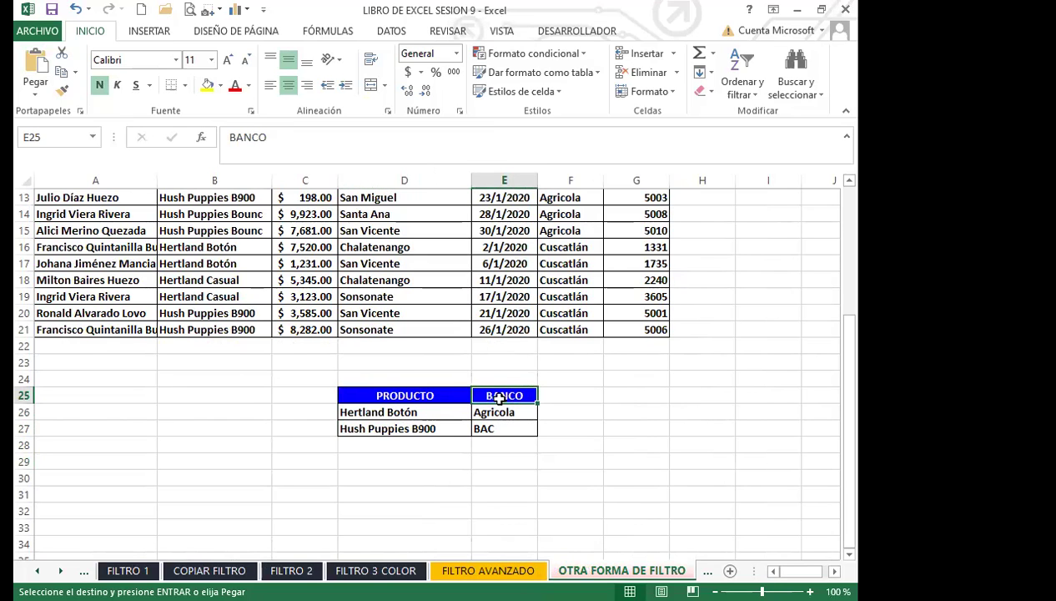
pyautogui.scroll(4, 505, 396)
pyautogui.click(313, 344)
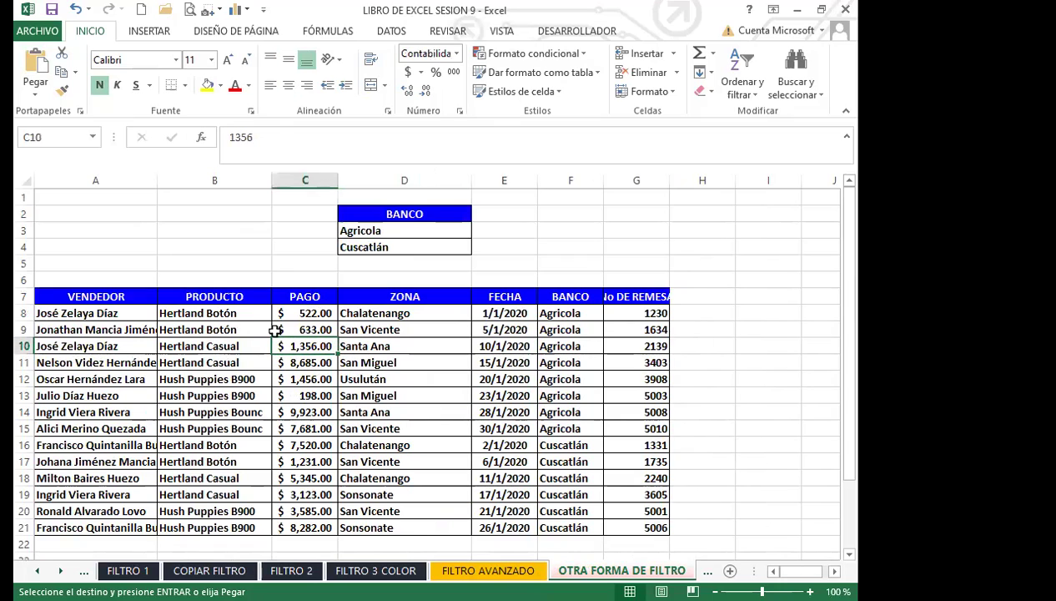
pyautogui.click(247, 377)
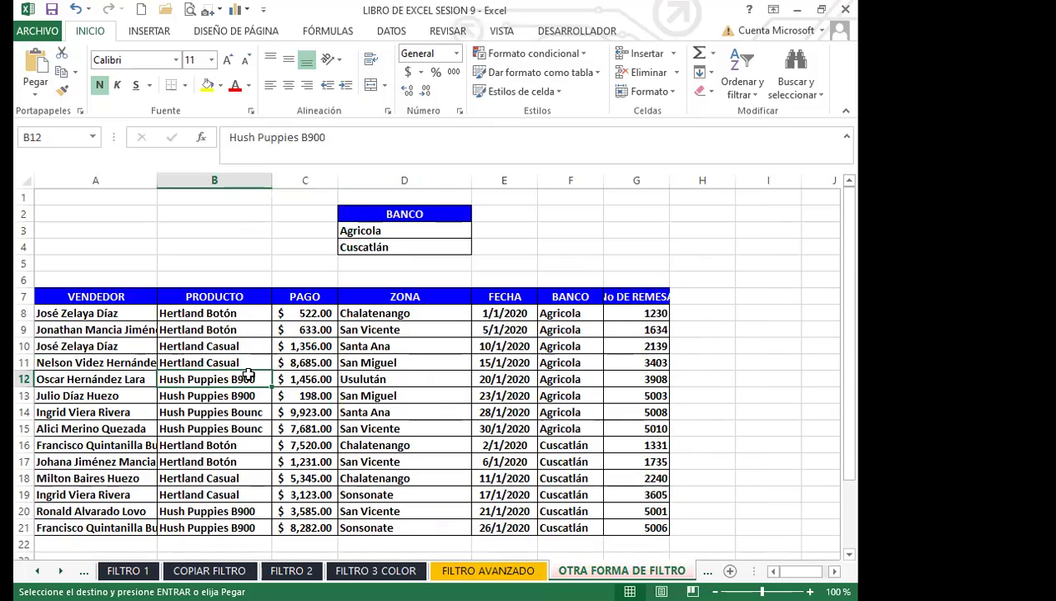
pyautogui.click(195, 294)
pyautogui.moveTo(77, 296); pyautogui.dragTo(623, 518)
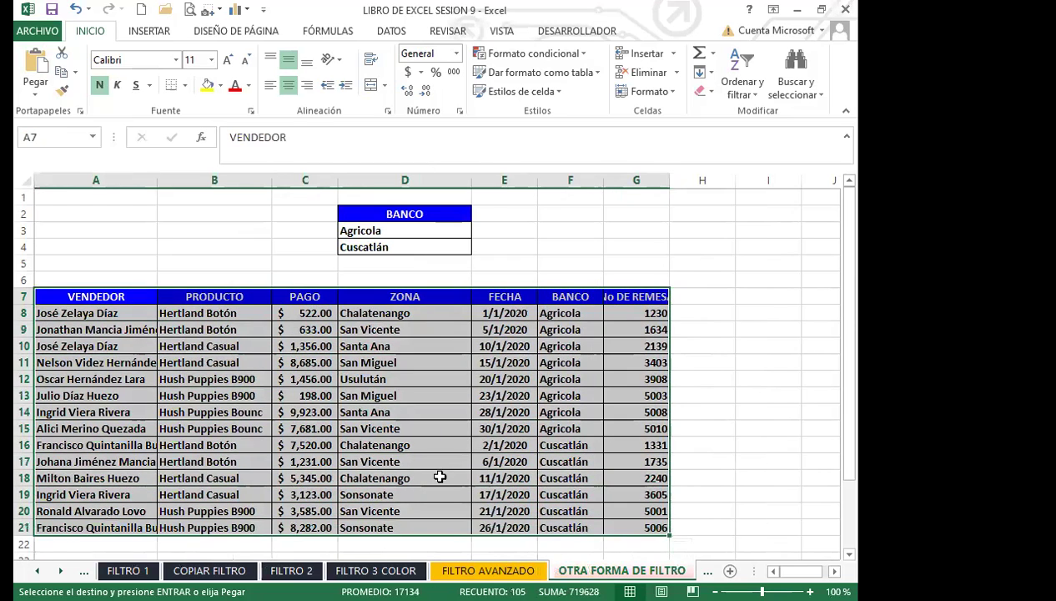
pyautogui.click(440, 476)
pyautogui.click(151, 411)
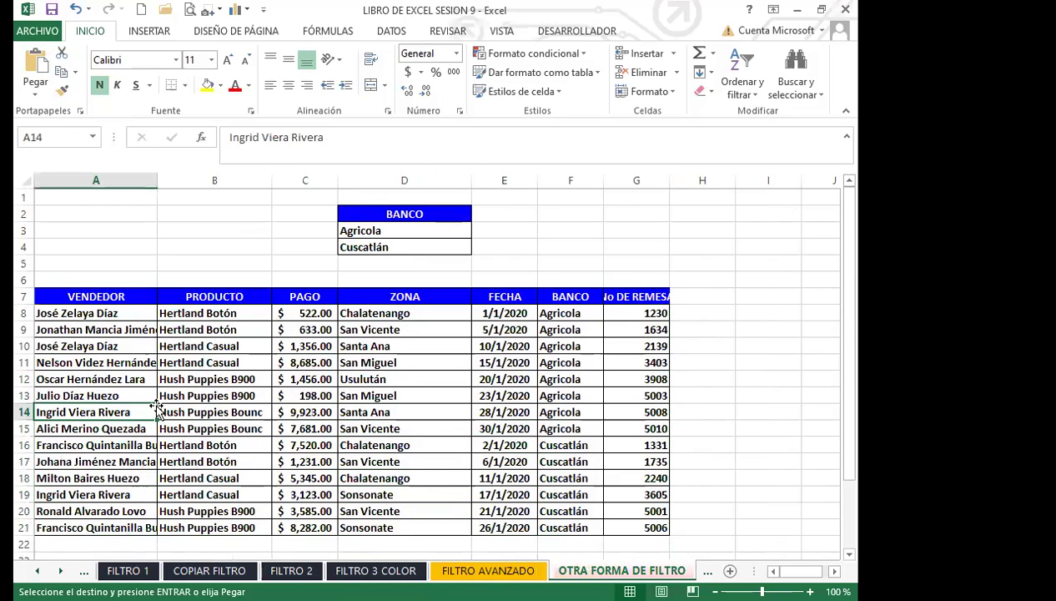
pyautogui.click(121, 301)
pyautogui.click(299, 312)
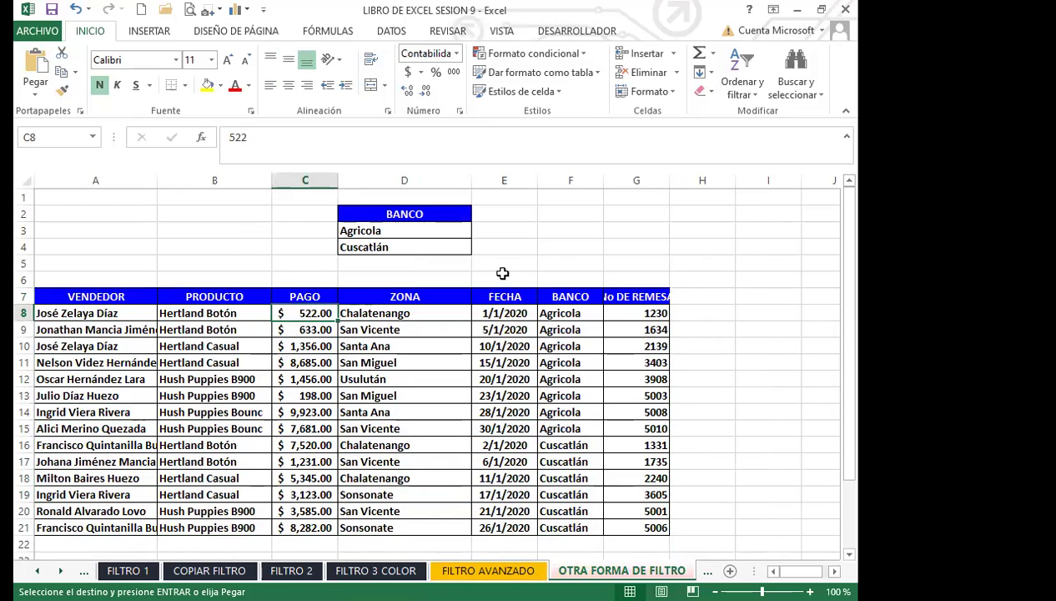
# Step: Widen column G of the extracted bank table to fit the No DE REMESA heading
pyautogui.moveTo(504, 312); pyautogui.dragTo(504, 330)
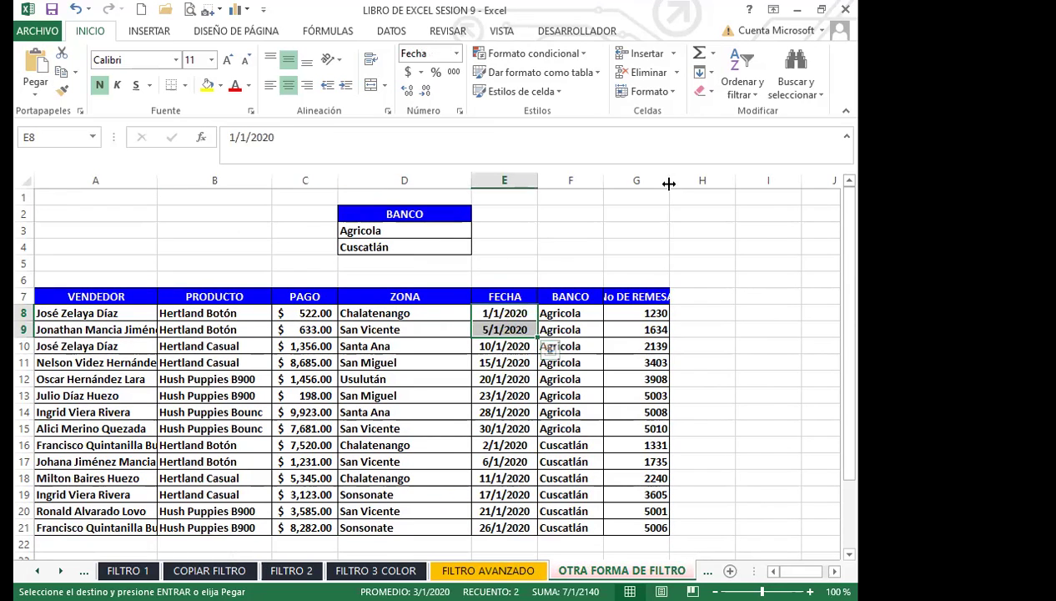
pyautogui.click(639, 330)
pyautogui.scroll(-5, 639, 329)
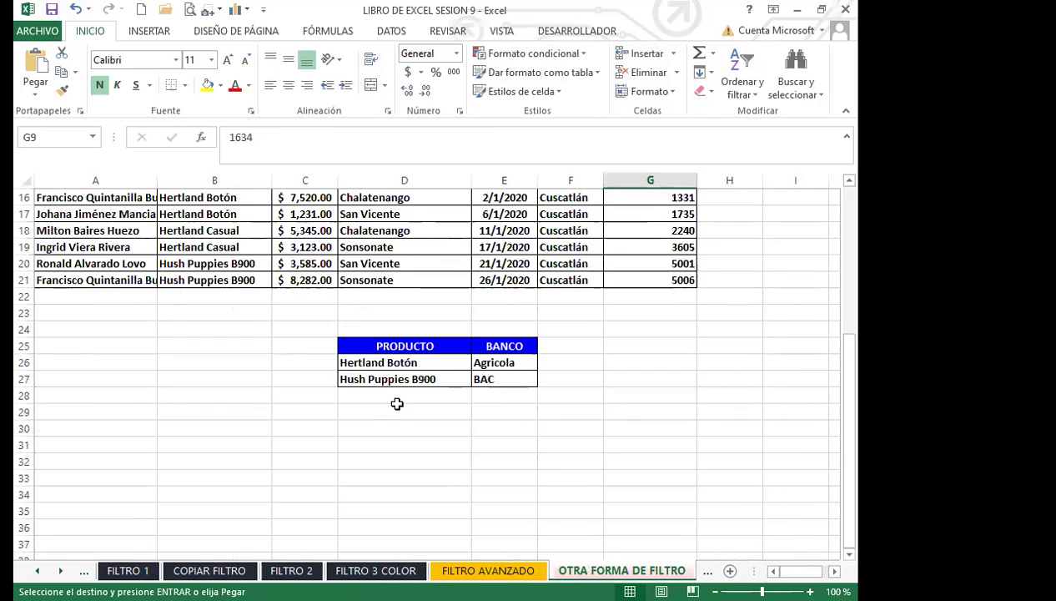
pyautogui.moveTo(411, 348); pyautogui.dragTo(493, 379)
pyautogui.moveTo(426, 340); pyautogui.dragTo(487, 378)
pyautogui.hotkey('ctrl', 'z')
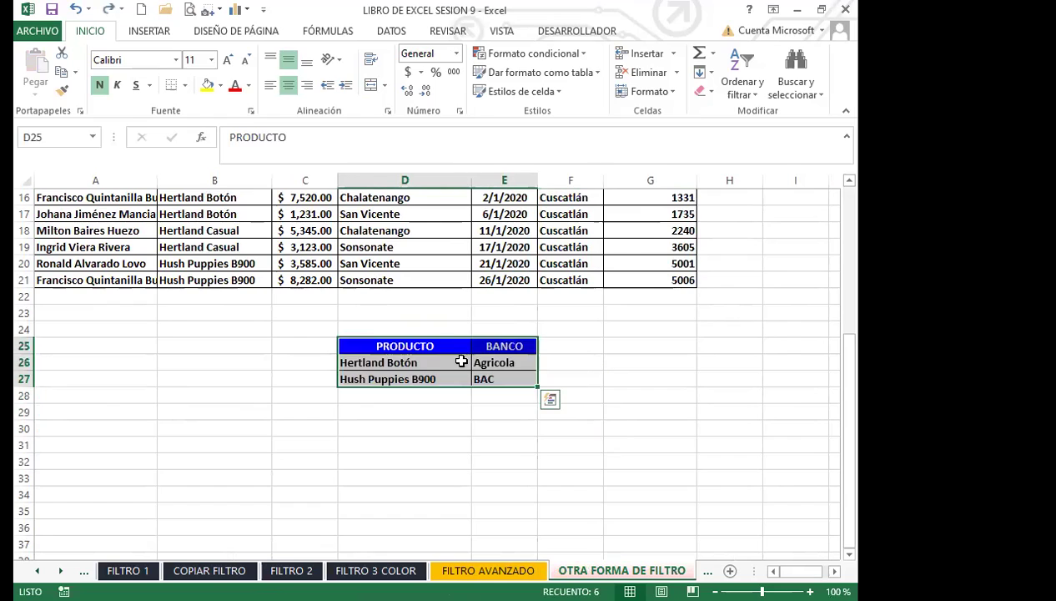
# Step: Copy the PRODUCTO and BANCO headings from D25:E25 to A31:B31 as the header row for the extracted records
pyautogui.click(449, 362)
pyautogui.moveTo(413, 346); pyautogui.dragTo(488, 345)
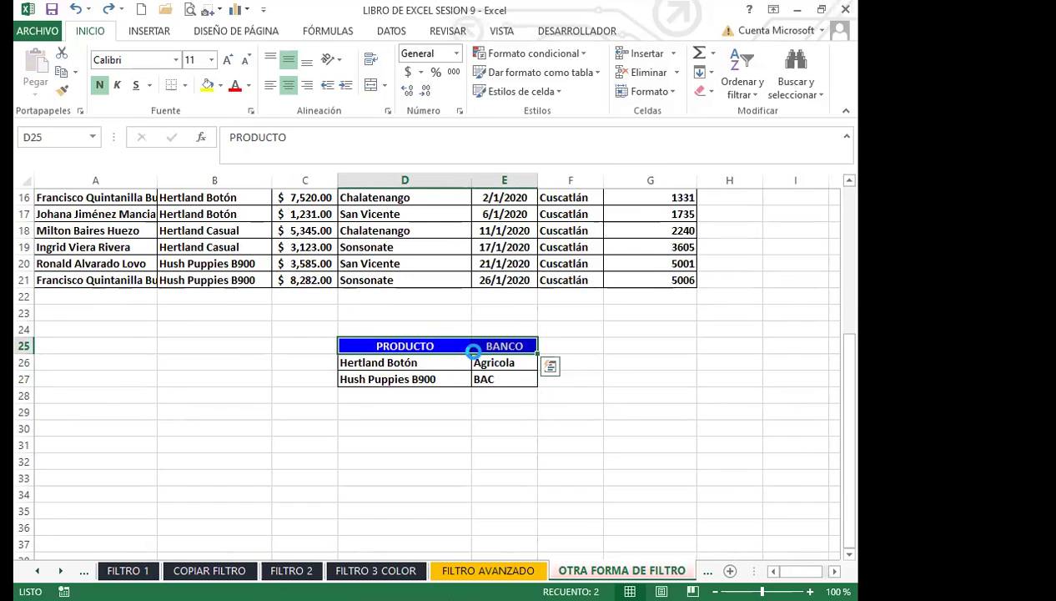
pyautogui.hotkey('ctrl', 'c')
pyautogui.click(121, 449)
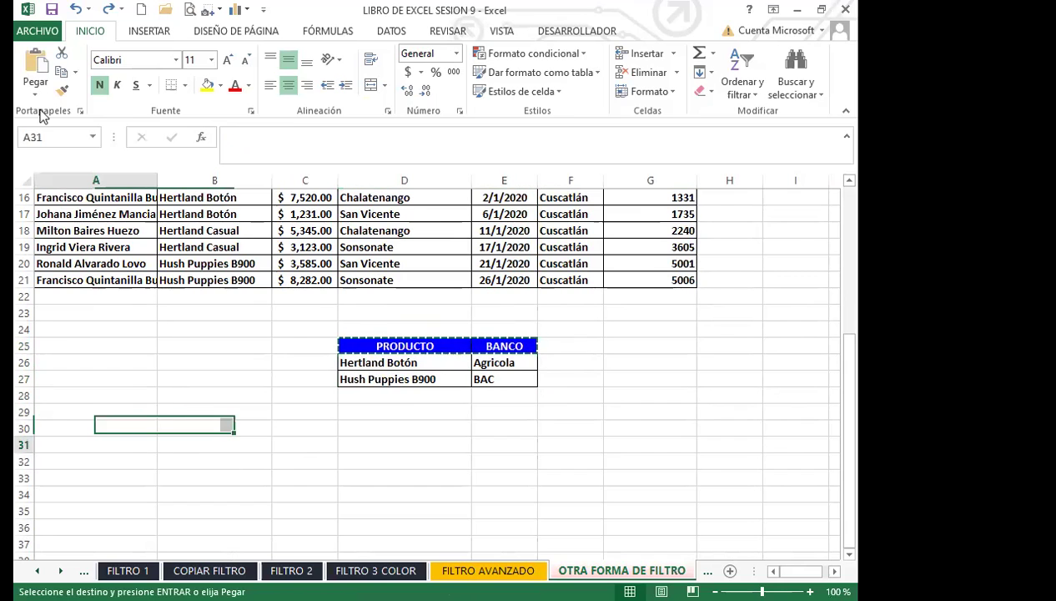
pyautogui.click(35, 67)
pyautogui.click(257, 489)
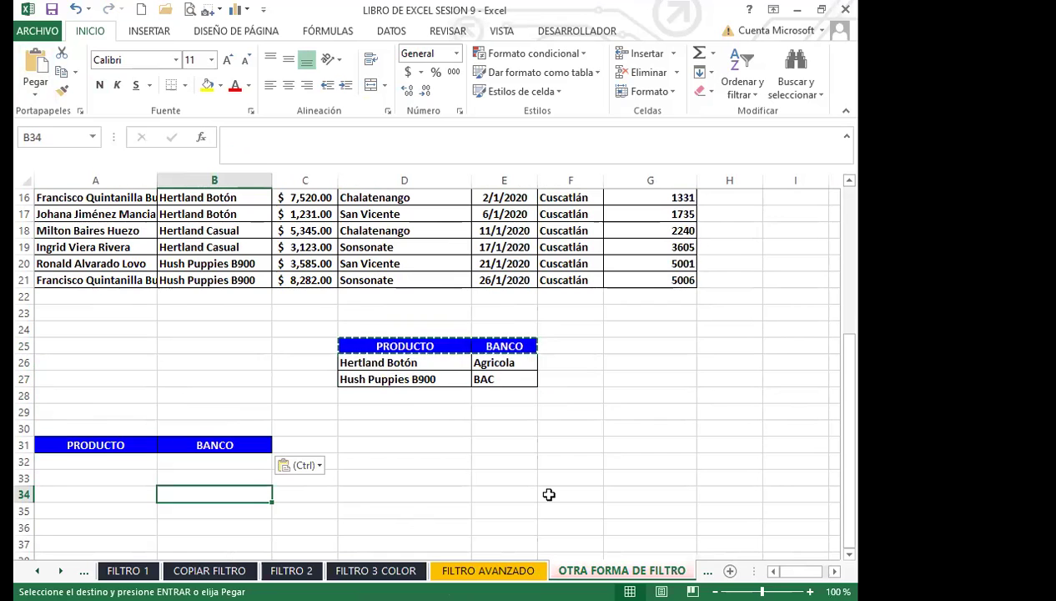
pyautogui.press('Escape')
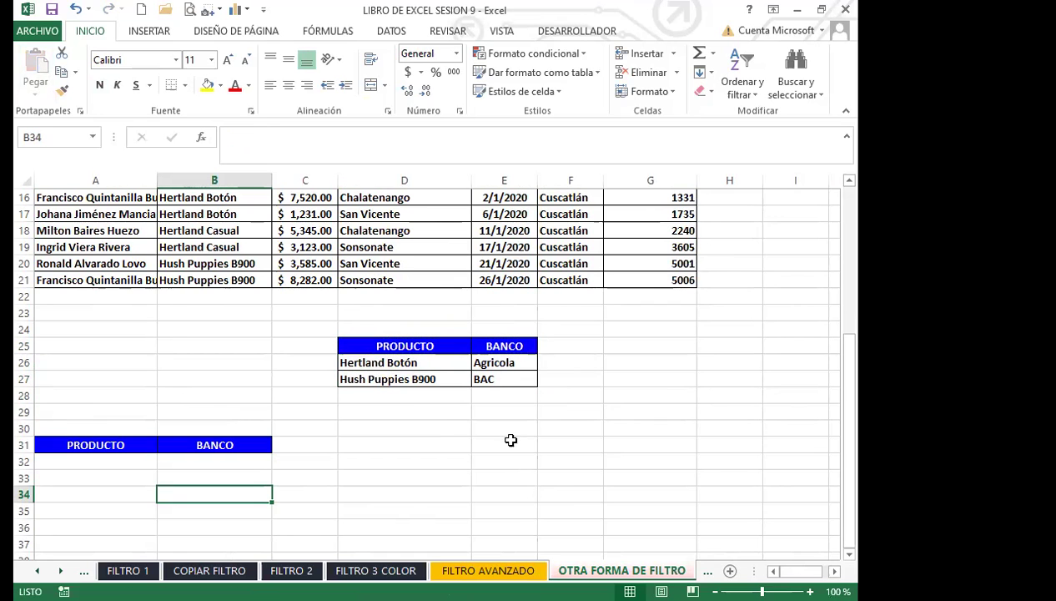
# Step: Start an advanced filter with A1:G33 of the FILTRO AVANZADO sheet as its list range
pyautogui.scroll(5, 426, 439)
pyautogui.scroll(-3, 428, 439)
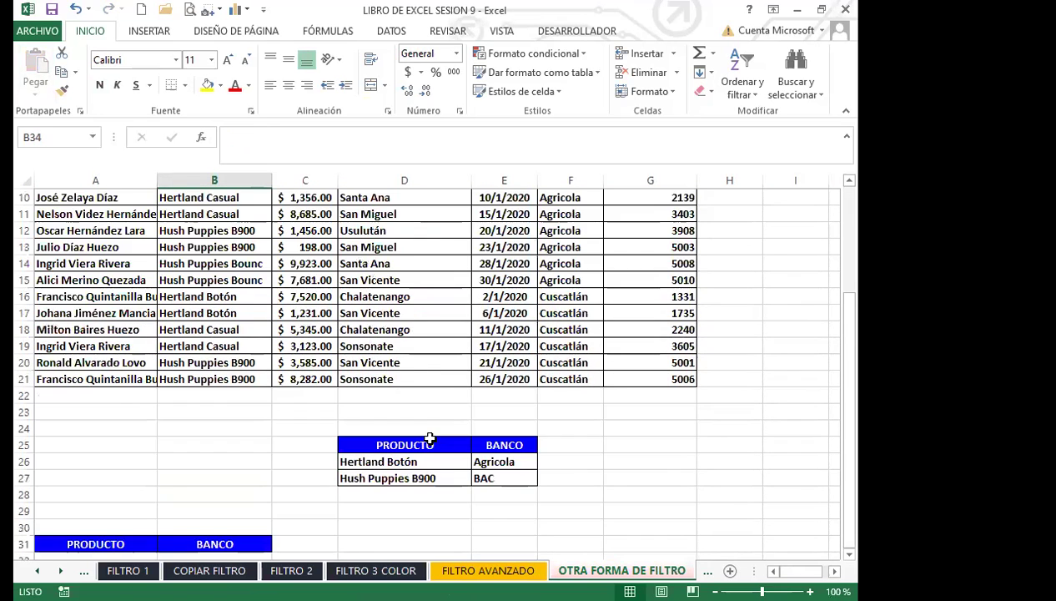
pyautogui.click(429, 442)
pyautogui.click(391, 31)
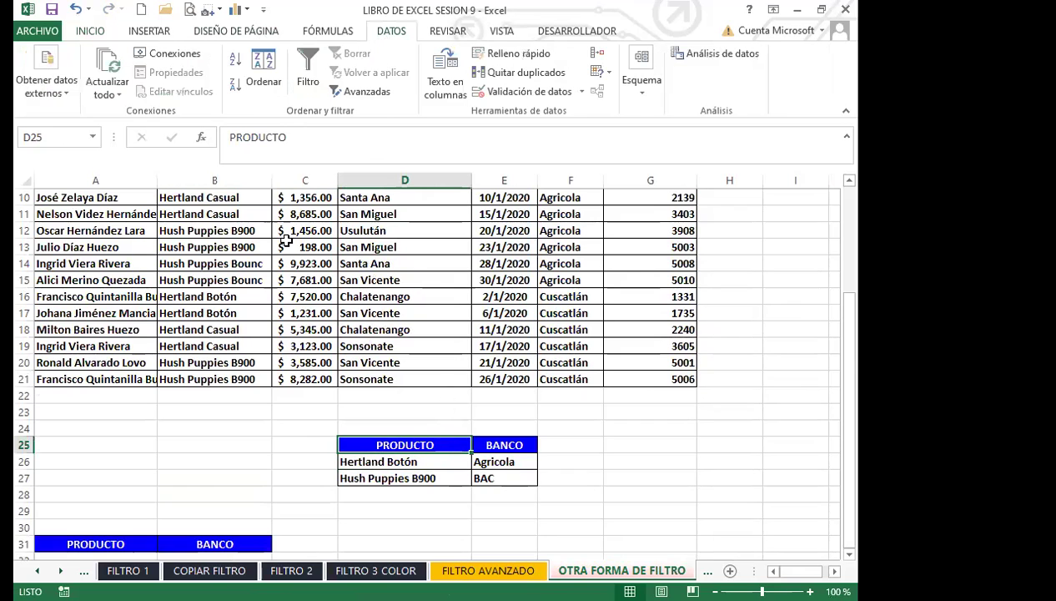
pyautogui.click(361, 92)
pyautogui.moveTo(572, 185); pyautogui.dragTo(509, 185)
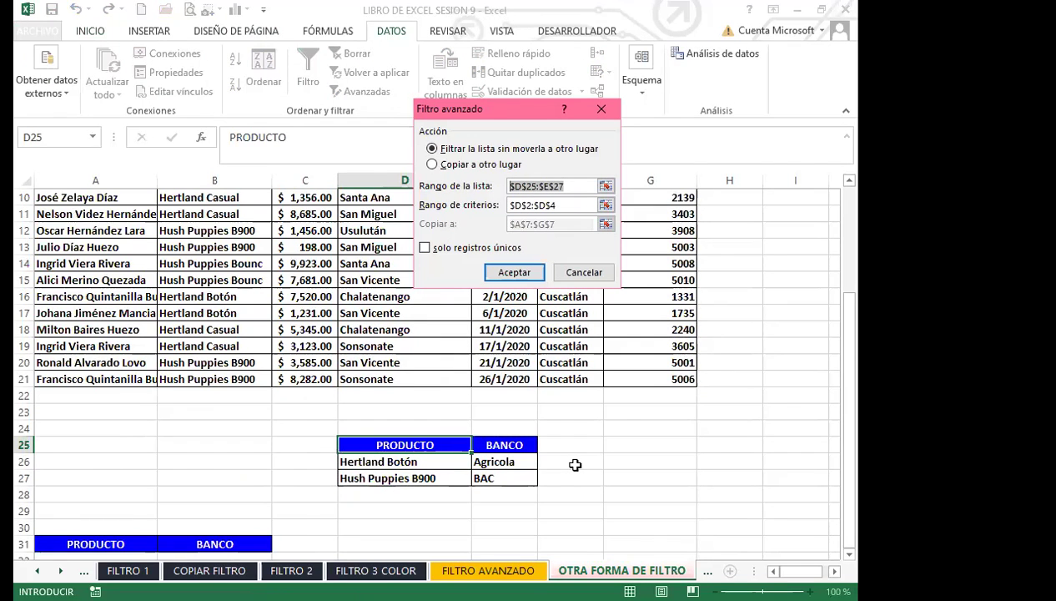
pyautogui.click(488, 571)
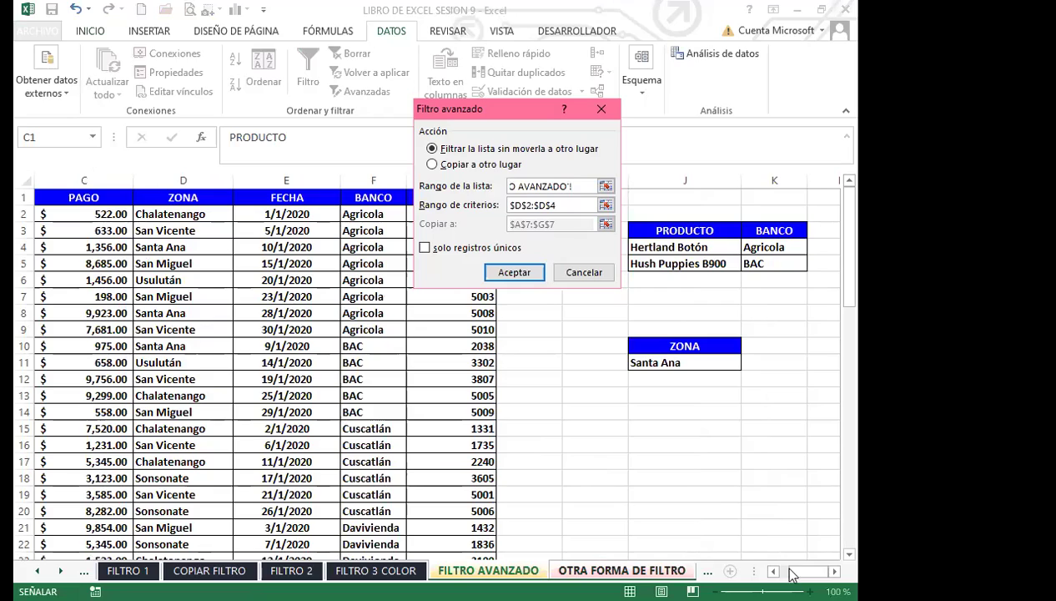
pyautogui.hotkey('ctrl', 'Home')
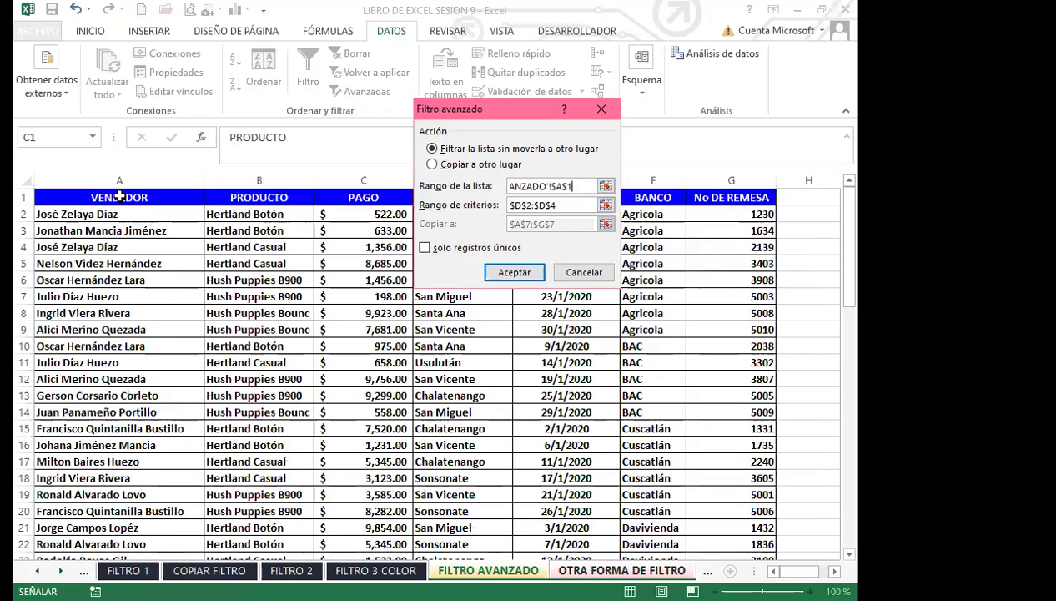
pyautogui.moveTo(120, 197); pyautogui.dragTo(754, 549)
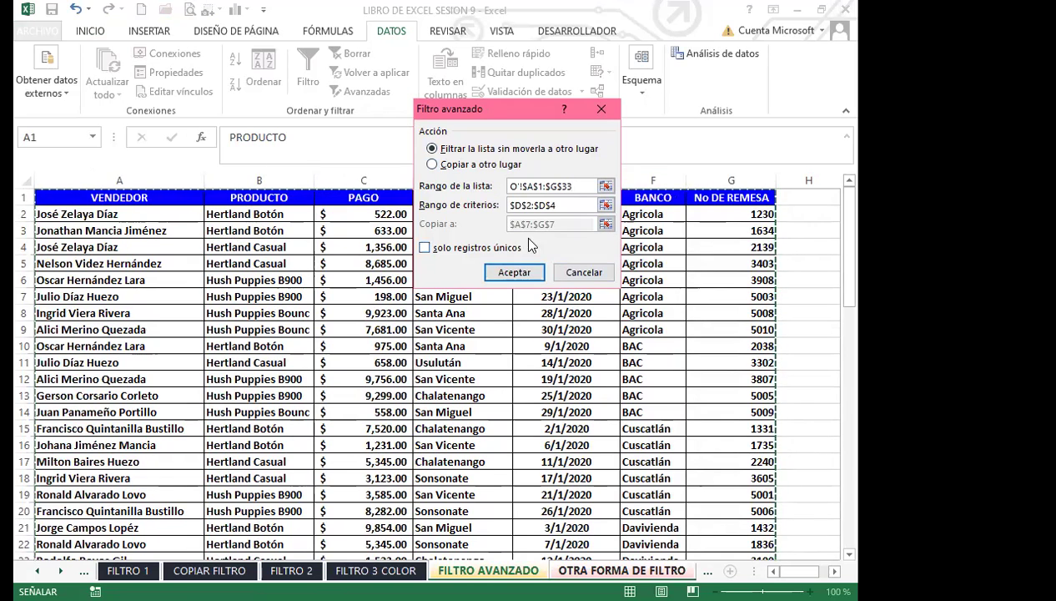
# Step: Set the advanced filter's criteria range to the PRODUCTO and BANCO table in D25:E27 of OTRA FORMA DE FILTRO
pyautogui.click(559, 204)
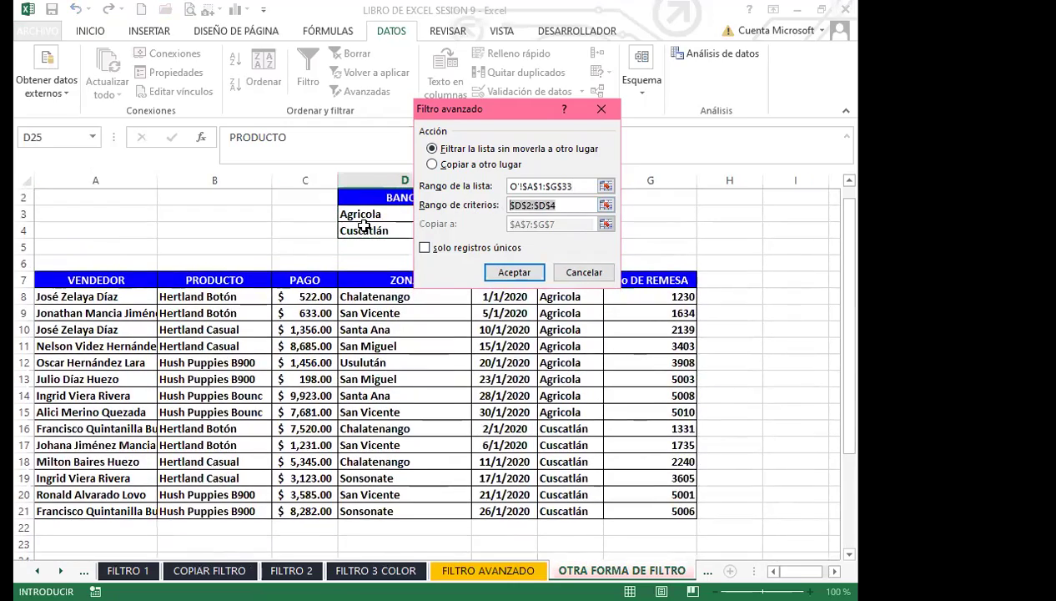
pyautogui.scroll(-5, 401, 422)
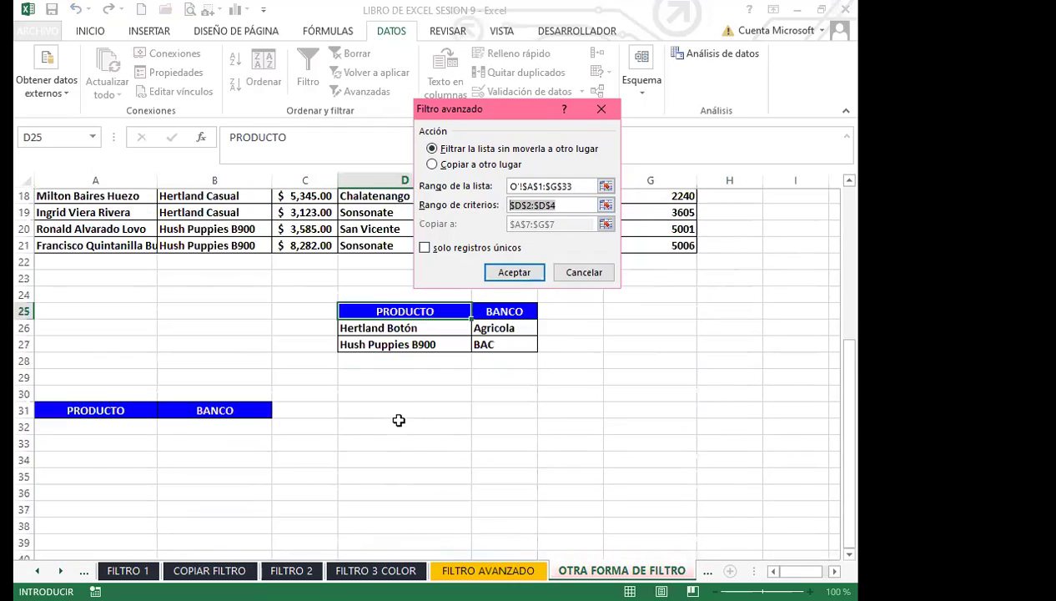
pyautogui.scroll(1, 399, 421)
pyautogui.moveTo(404, 328); pyautogui.dragTo(504, 362)
# Step: Set the filter to copy to another location, with the headings in A31:B31 as destination, and run it
pyautogui.click(432, 164)
pyautogui.click(560, 224)
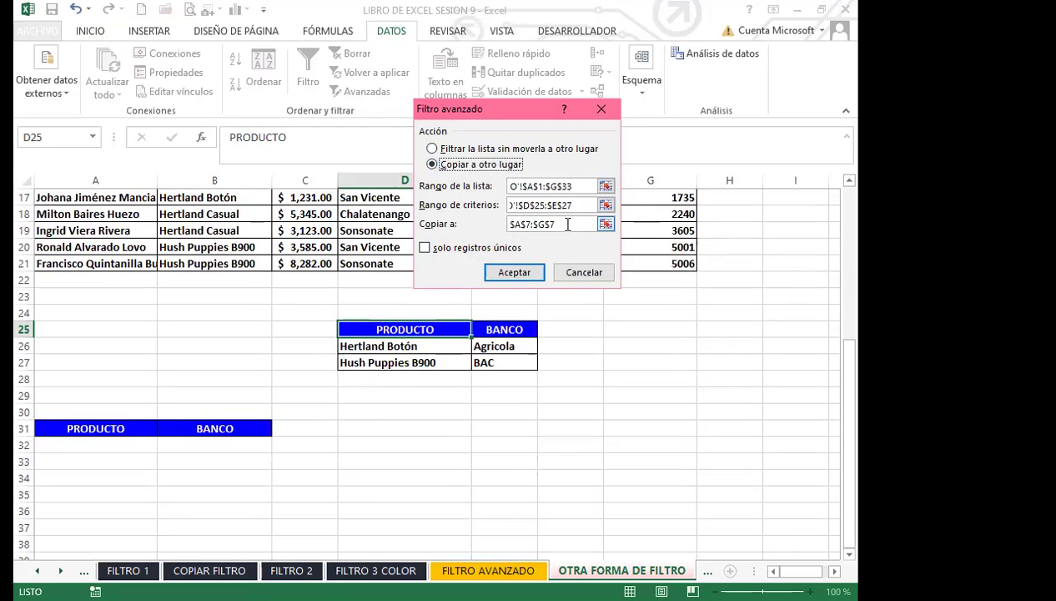
pyautogui.scroll(-3, 191, 459)
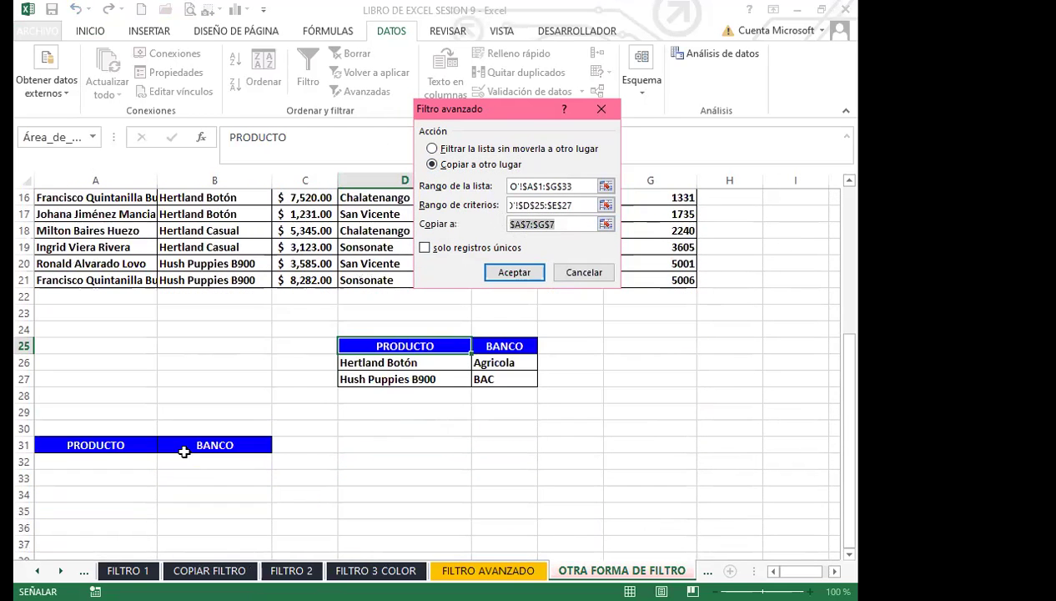
pyautogui.click(114, 445)
pyautogui.moveTo(183, 440); pyautogui.dragTo(196, 447)
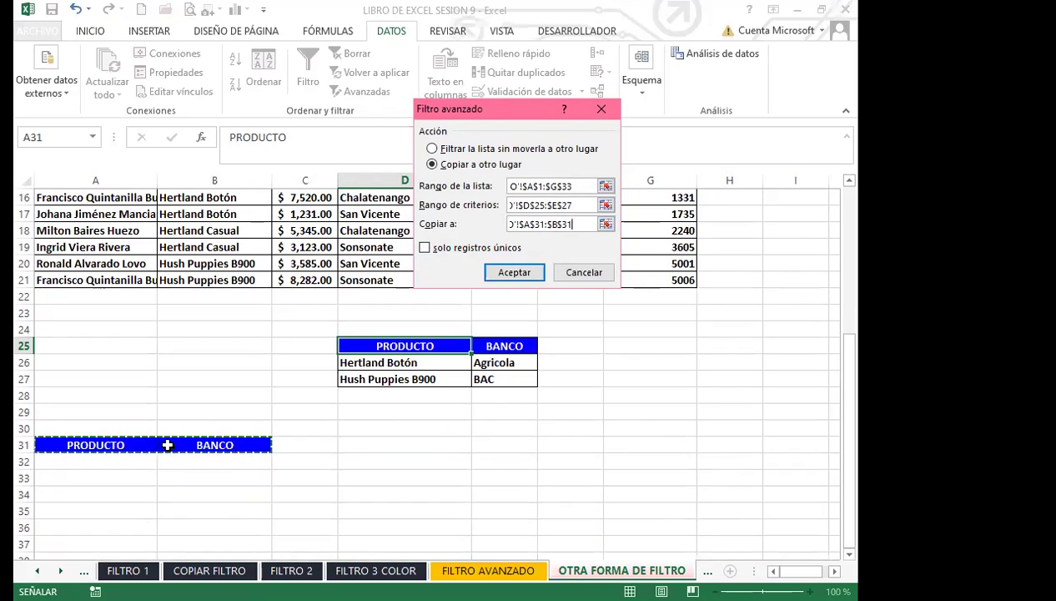
pyautogui.click(514, 272)
# Step: Examine the extracted PRODUCTO and BANCO rows in A31:B35 against the criteria in D25:E27
pyautogui.scroll(-1, 169, 524)
pyautogui.scroll(-2, 169, 523)
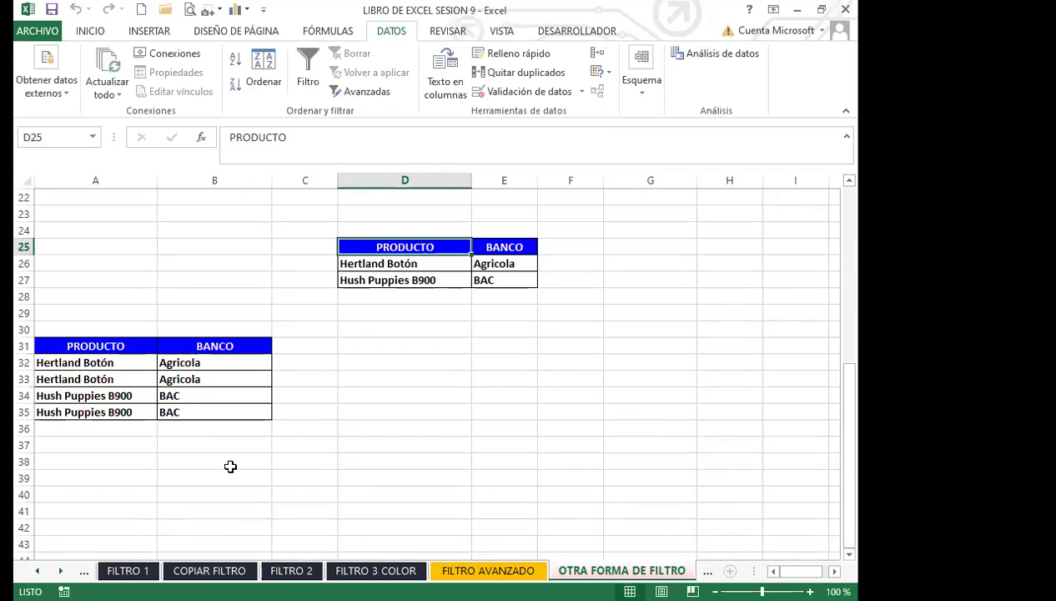
pyautogui.click(227, 463)
pyautogui.moveTo(104, 363); pyautogui.dragTo(184, 406)
pyautogui.scroll(1, 217, 407)
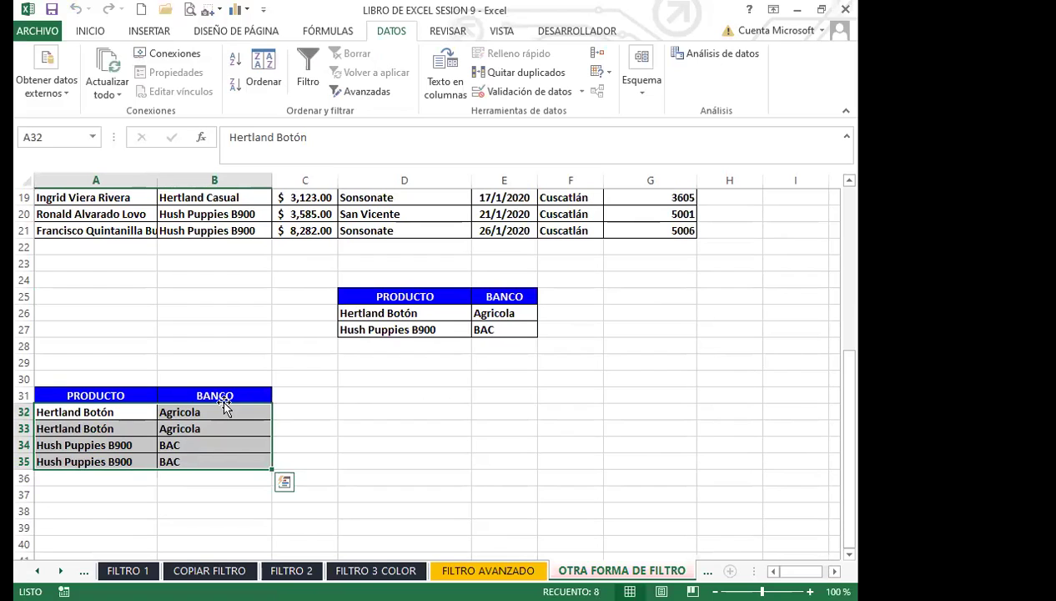
pyautogui.click(404, 314)
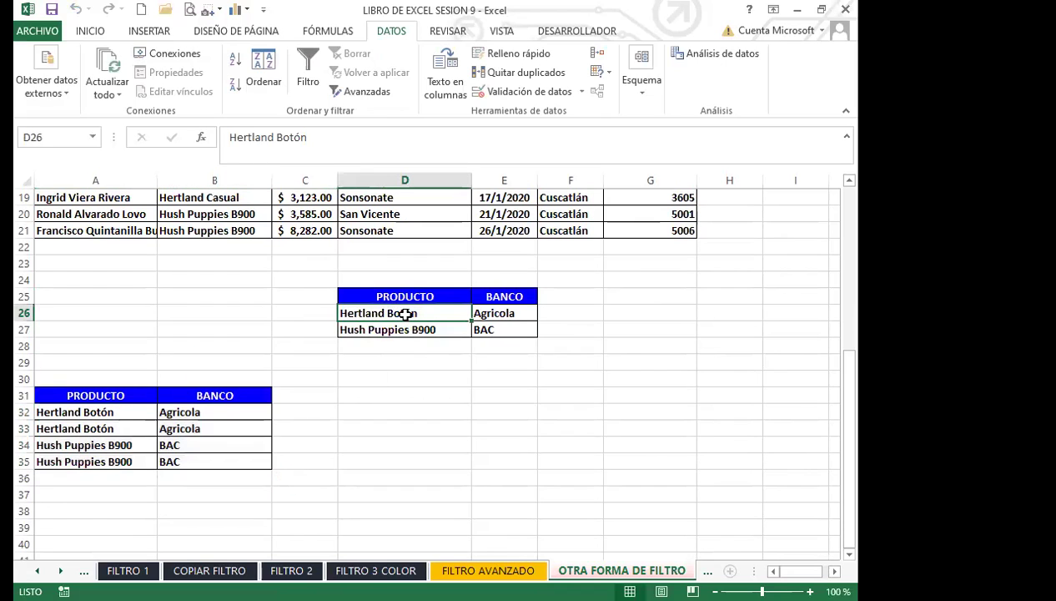
pyautogui.click(212, 426)
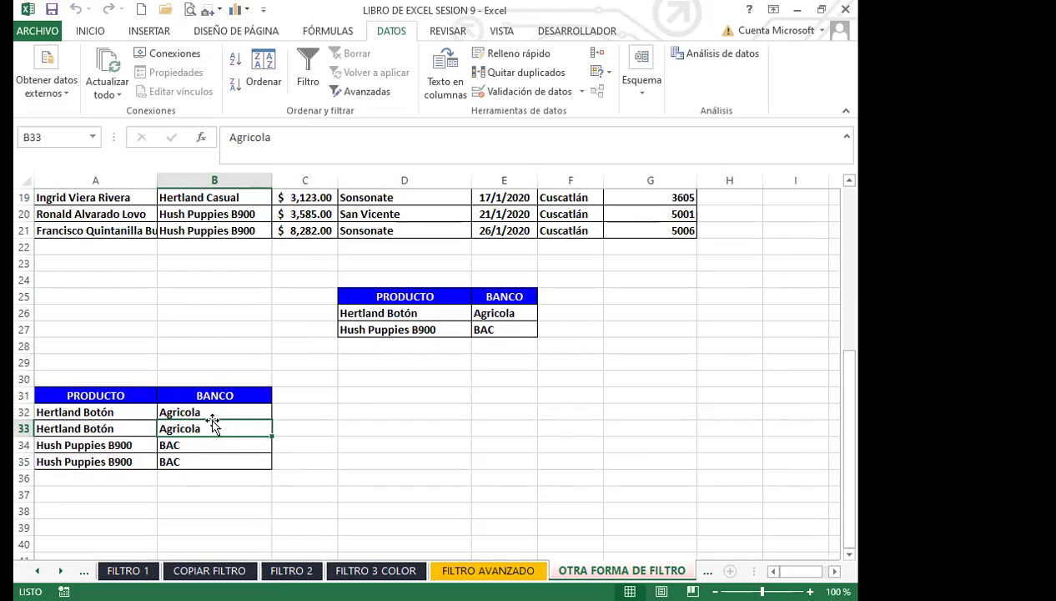
pyautogui.click(121, 395)
pyautogui.click(213, 392)
# Step: Compare the full set of headings in A7:G7 with the PRODUCTO and BANCO headings in A31:B31
pyautogui.scroll(4, 221, 394)
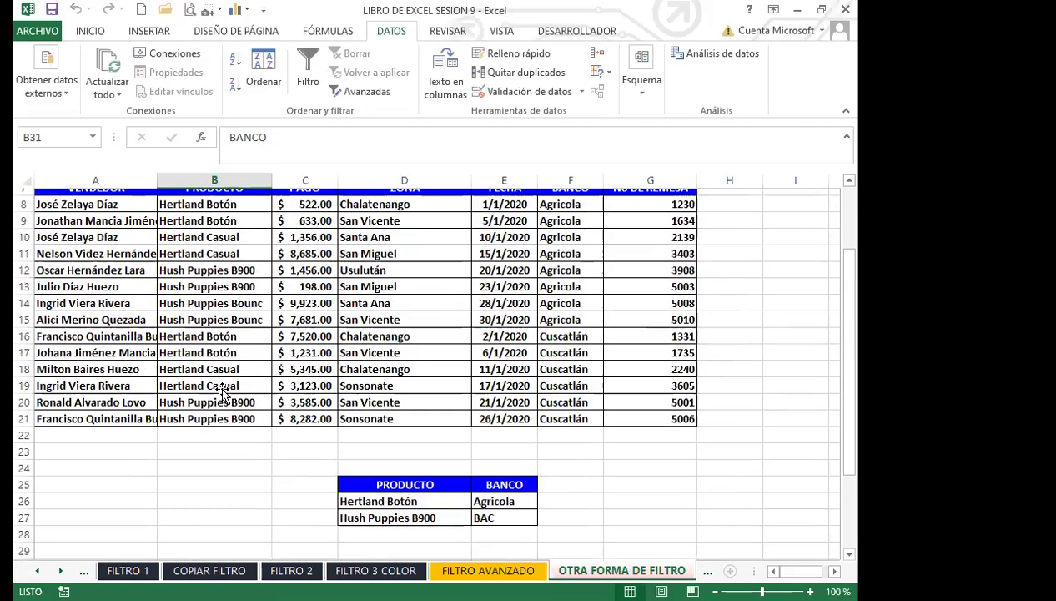
pyautogui.scroll(2, 223, 395)
pyautogui.click(115, 262)
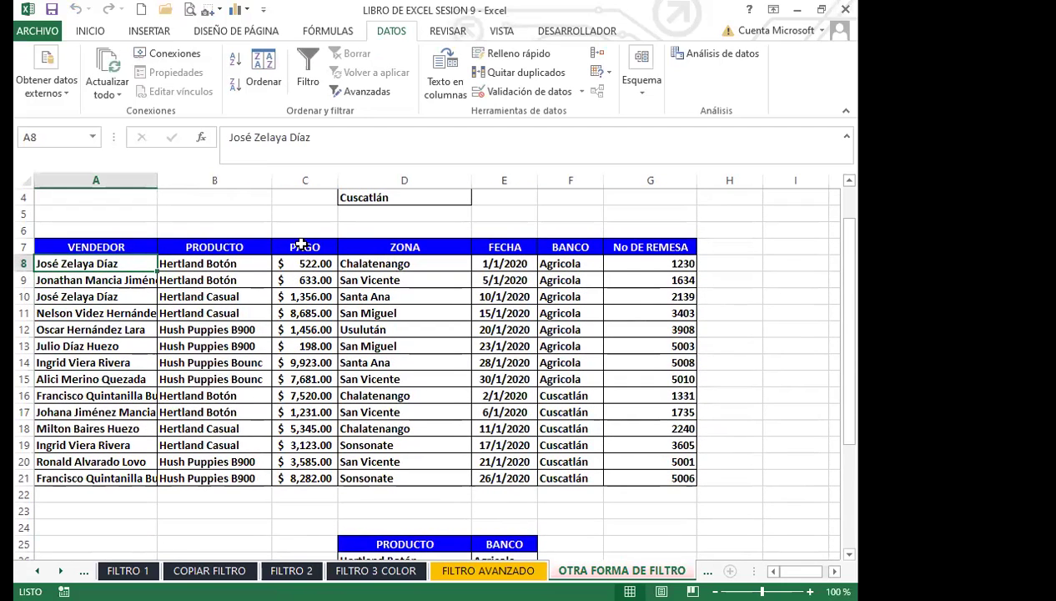
pyautogui.click(302, 244)
pyautogui.click(485, 246)
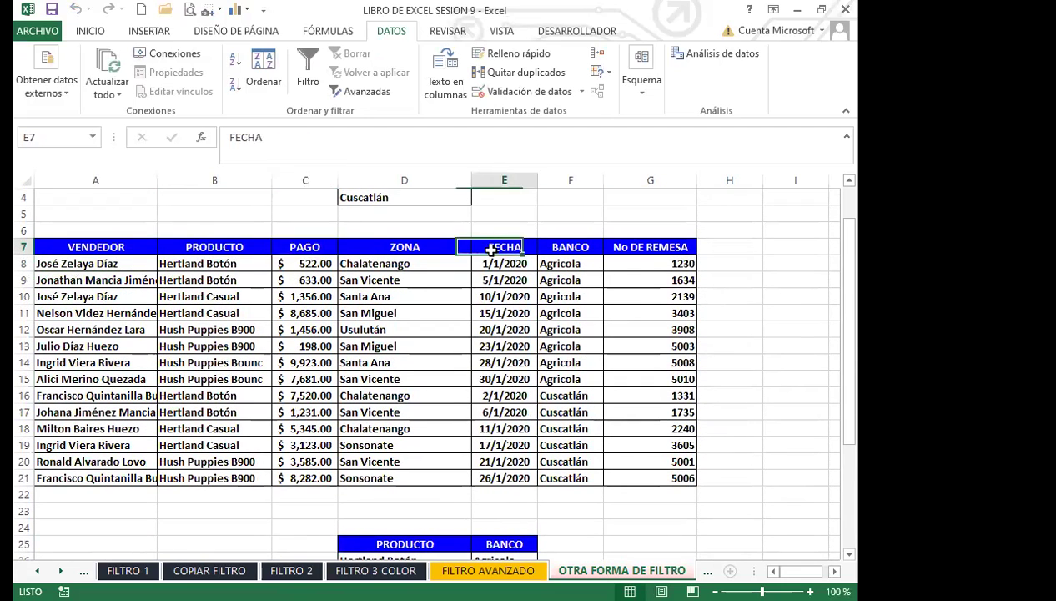
pyautogui.scroll(-3, 535, 464)
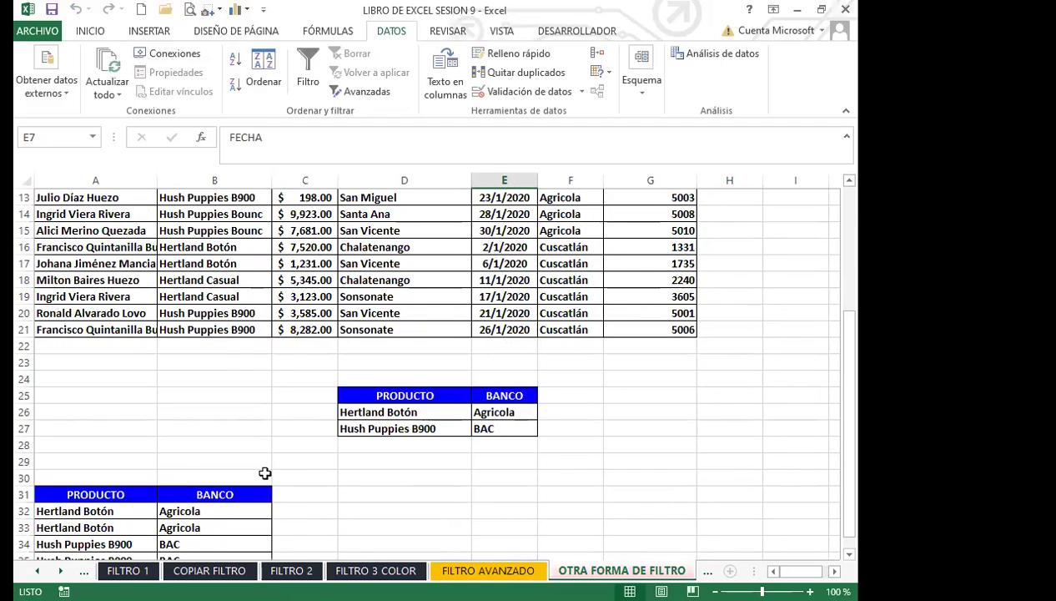
pyautogui.scroll(3, 265, 473)
pyautogui.scroll(-4, 264, 473)
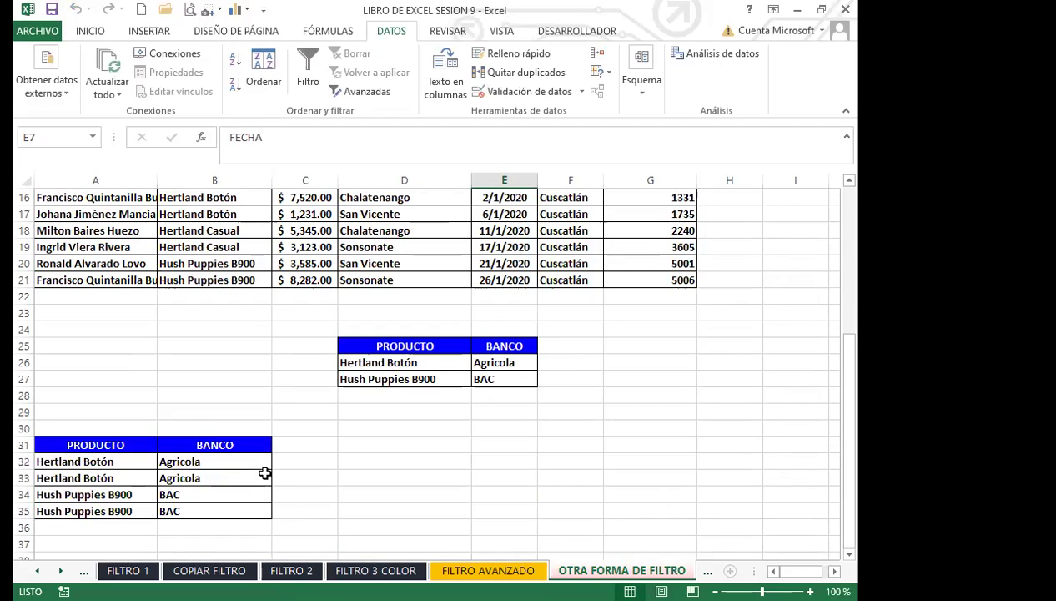
pyautogui.moveTo(136, 445); pyautogui.dragTo(210, 444)
pyautogui.click(119, 445)
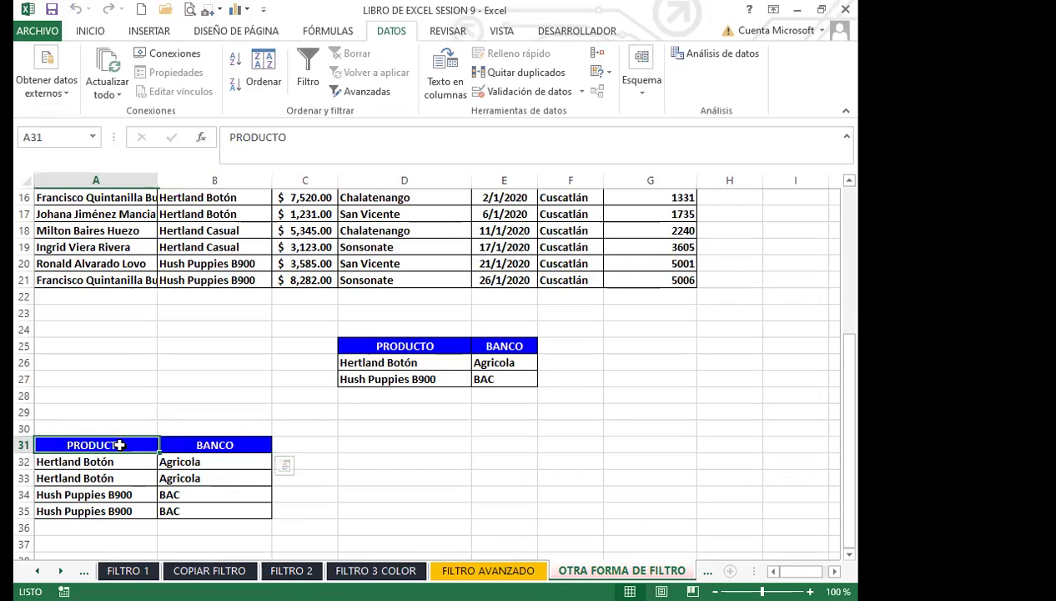
pyautogui.click(238, 444)
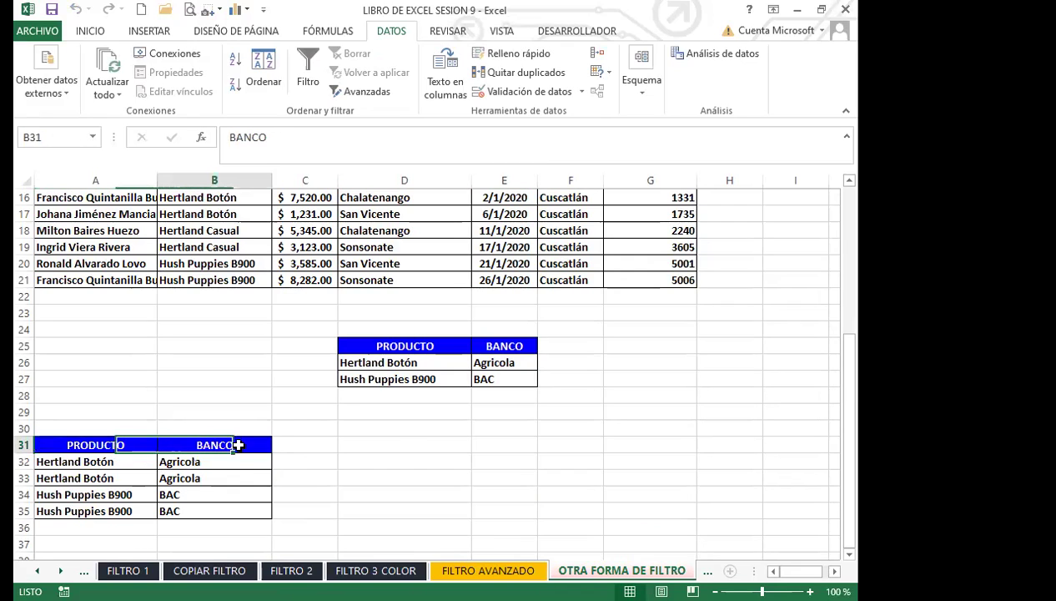
pyautogui.click(405, 431)
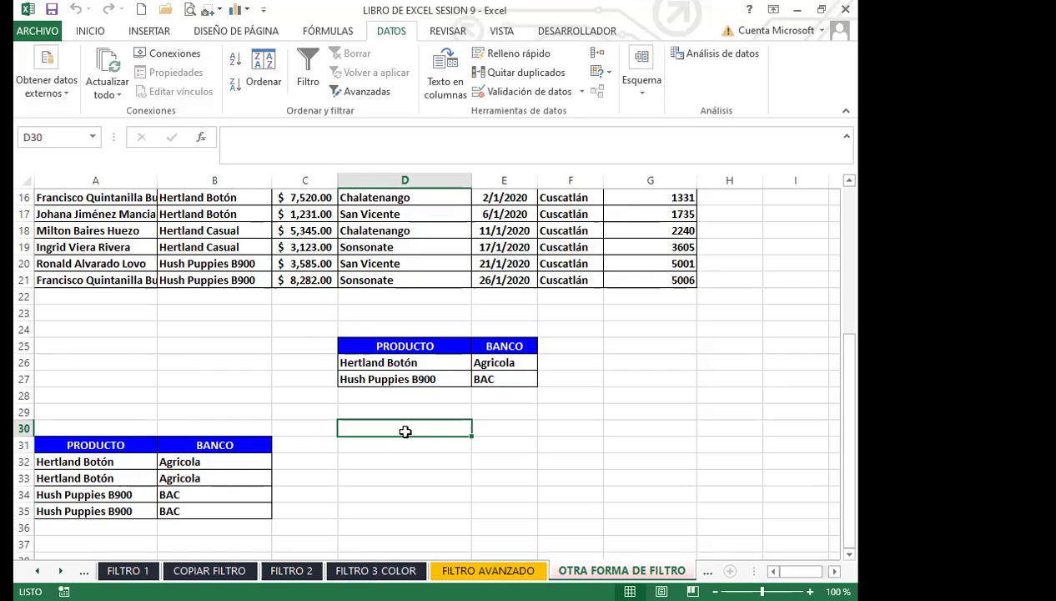
pyautogui.click(484, 422)
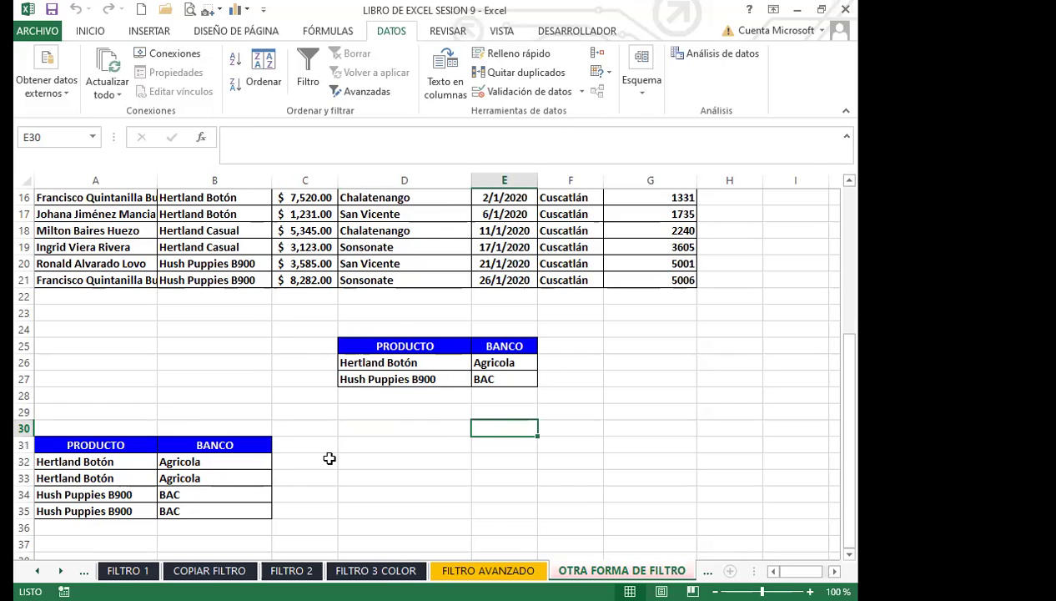
pyautogui.scroll(3, 330, 458)
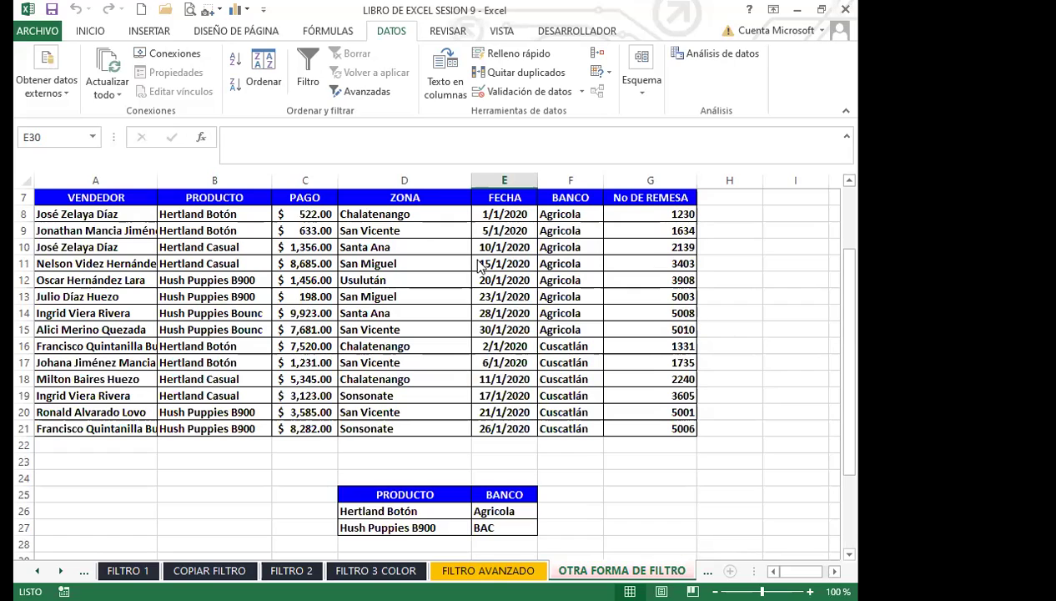
pyautogui.click(440, 444)
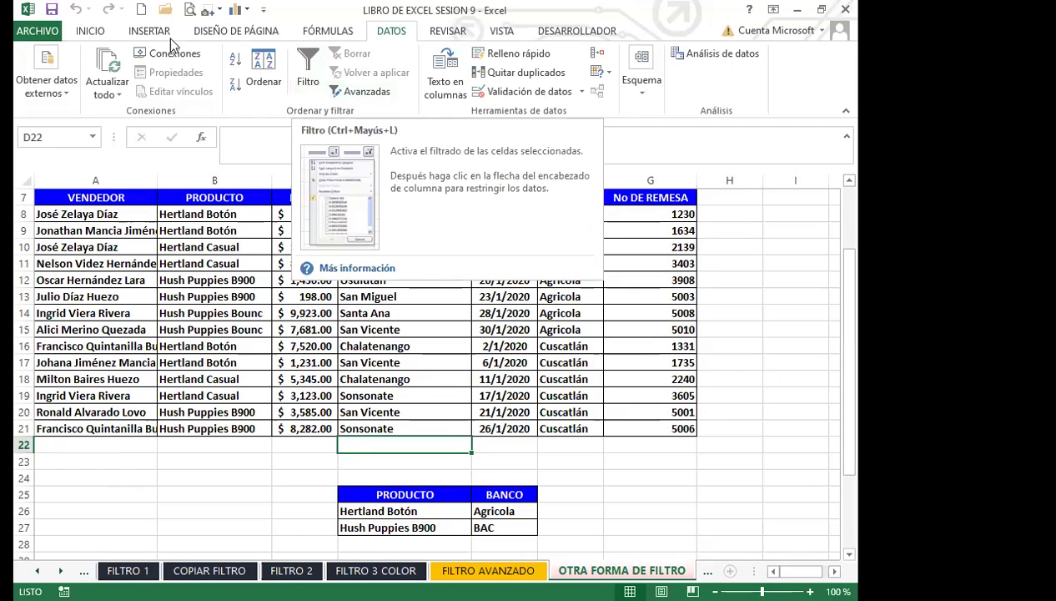
pyautogui.click(92, 34)
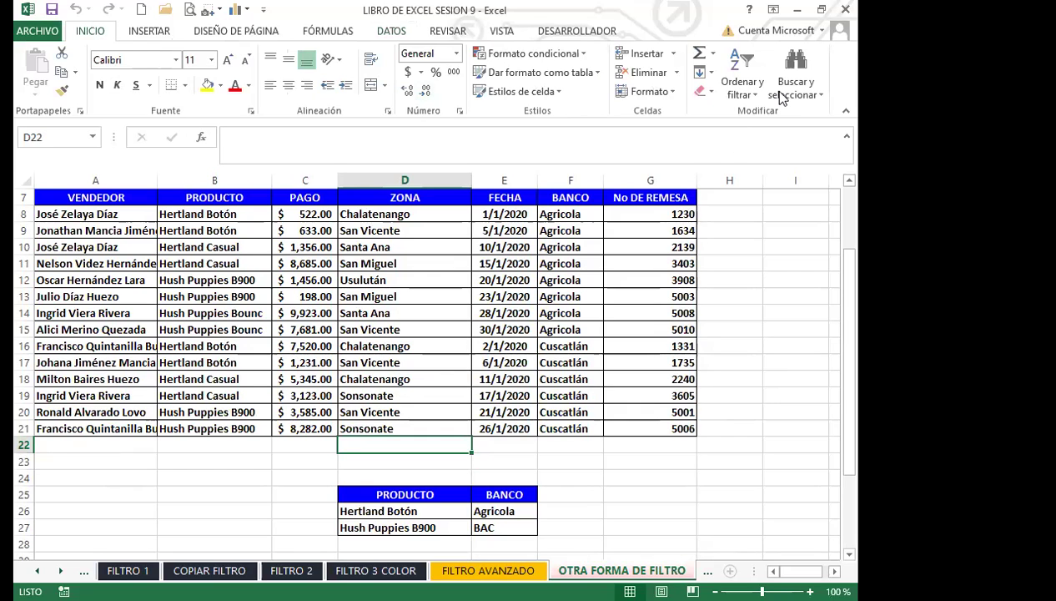
pyautogui.click(392, 37)
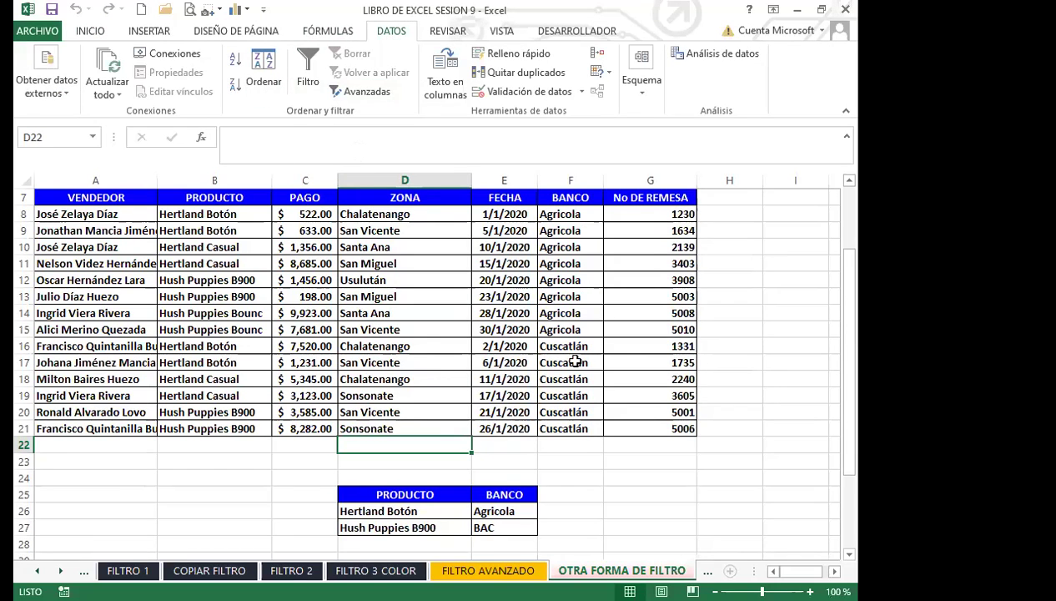
# Step: Turn on the column filters for the sales table headings in row 7 and remove them again
pyautogui.click(424, 197)
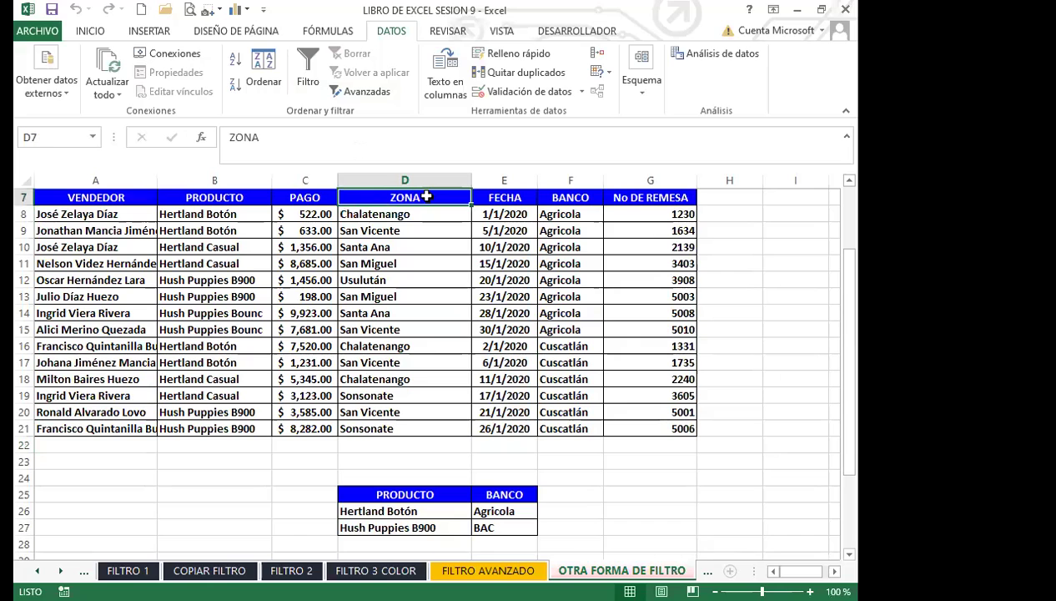
pyautogui.hotkey('ctrl', 'shift', 'l')
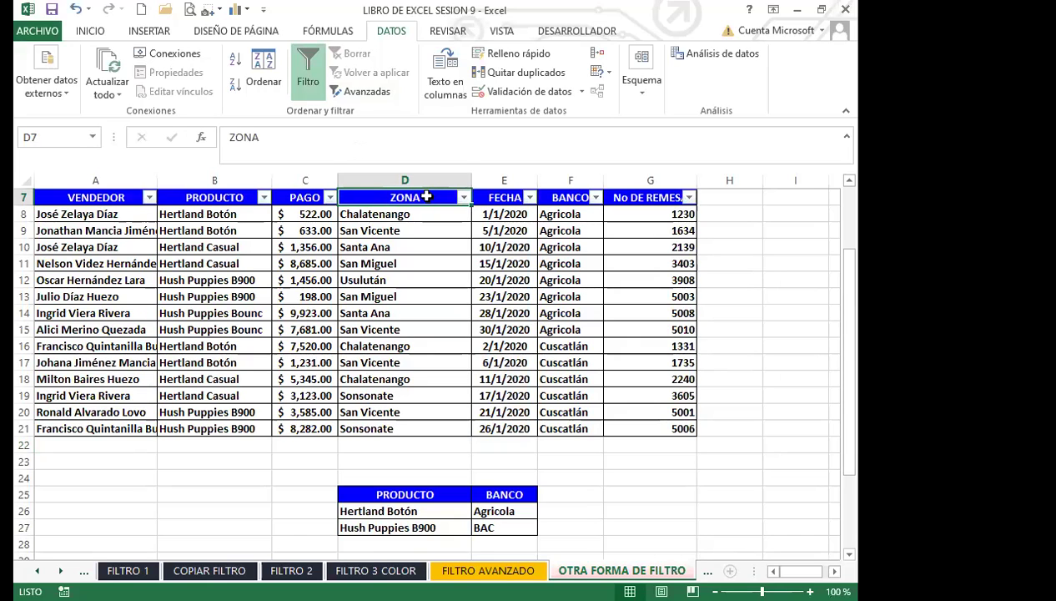
pyautogui.hotkey('ctrl', 'shift', 'l')
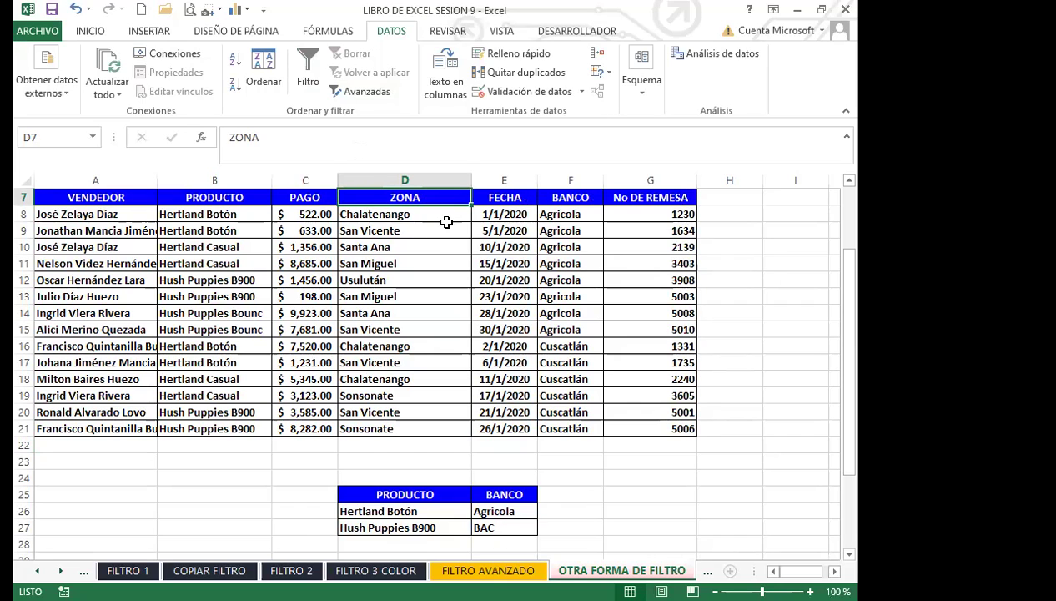
pyautogui.click(455, 293)
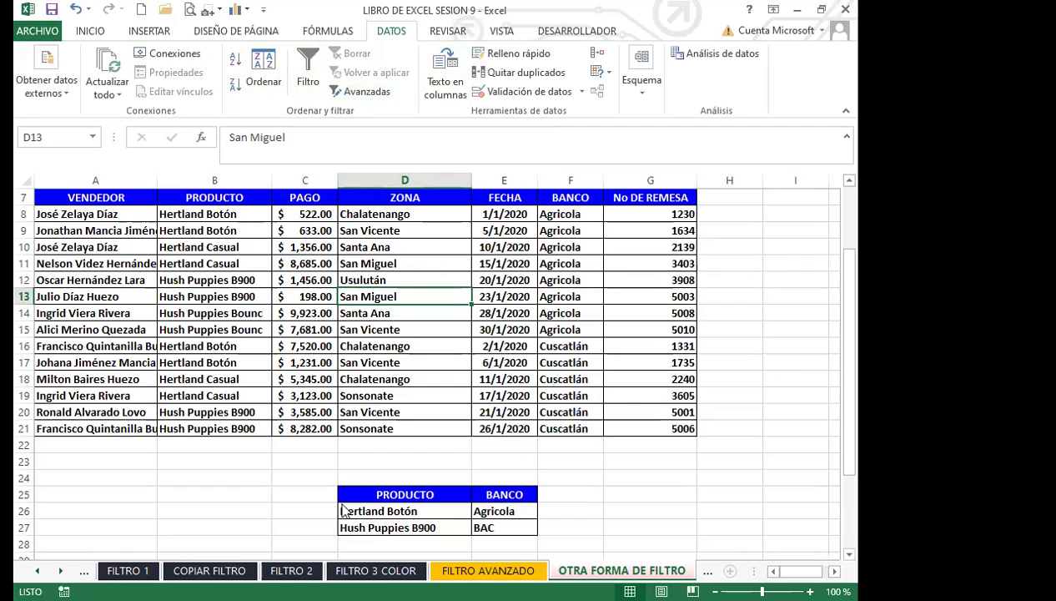
# Step: Switch to the PowerPoint presentation and view slide 11, CELDAS EN BLANCO, with its table of highlighted blank cells
pyautogui.scroll(-1, 647, 467)
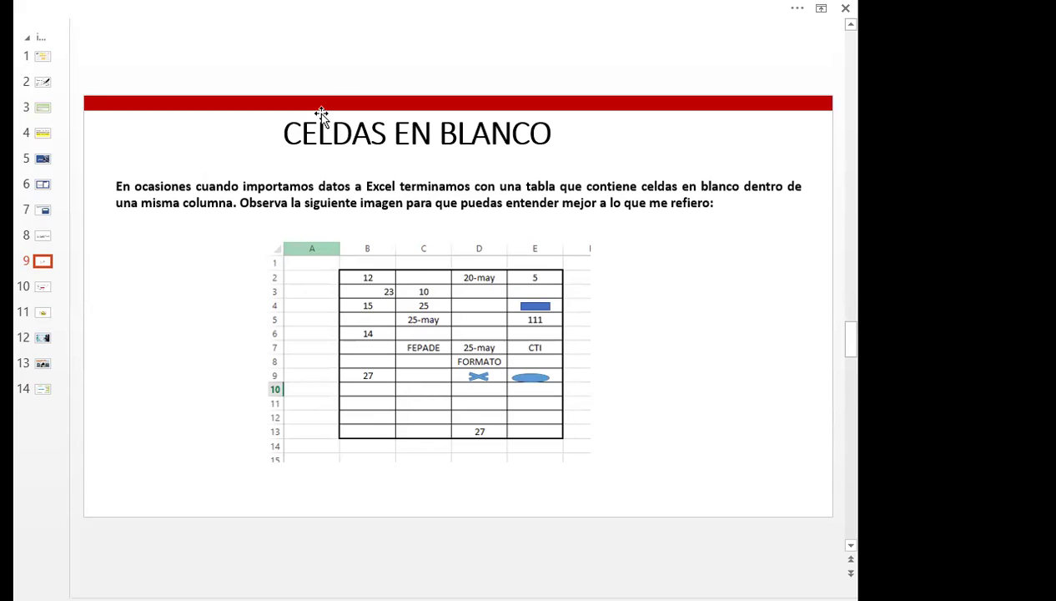
pyautogui.click(41, 316)
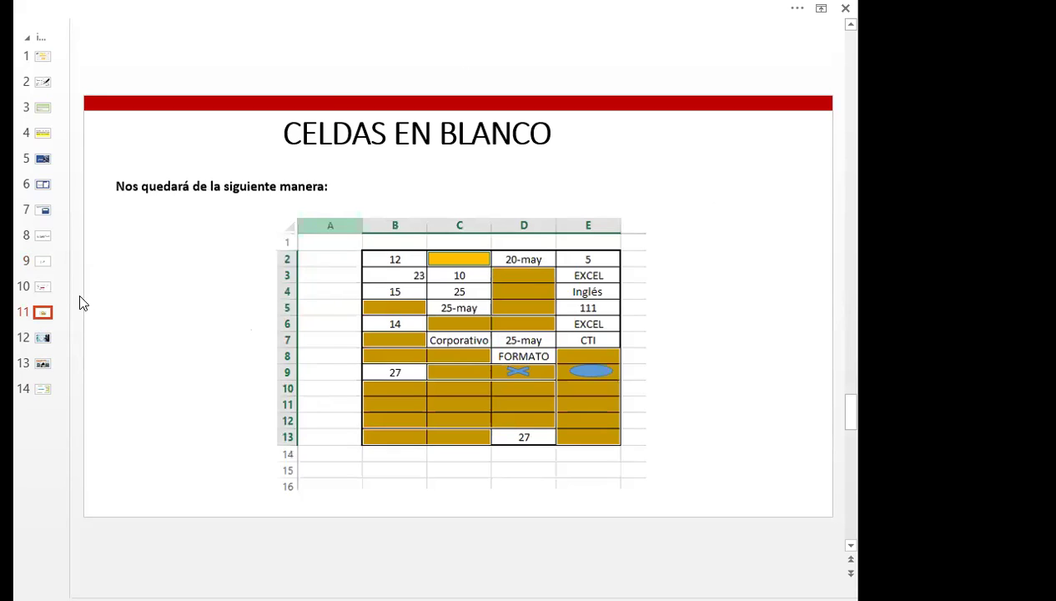
pyautogui.click(496, 269)
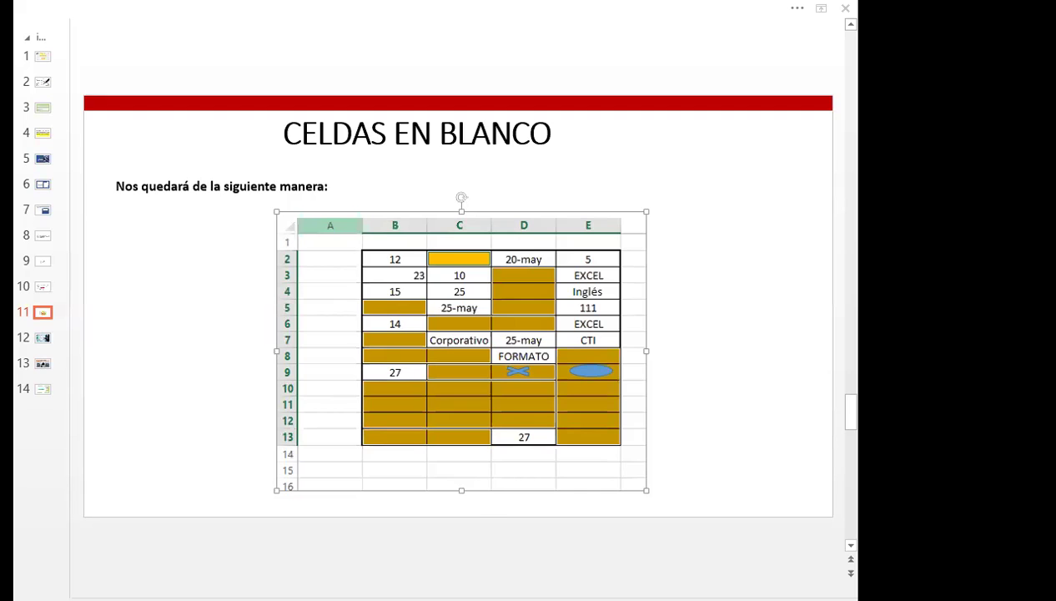
# Step: Switch back to the Excel workbook and open the sheet SELECCIÓN DE CELDAS EN BLANCO
pyautogui.hotkey('alt', 'Tab')
pyautogui.scroll(-4, 704, 472)
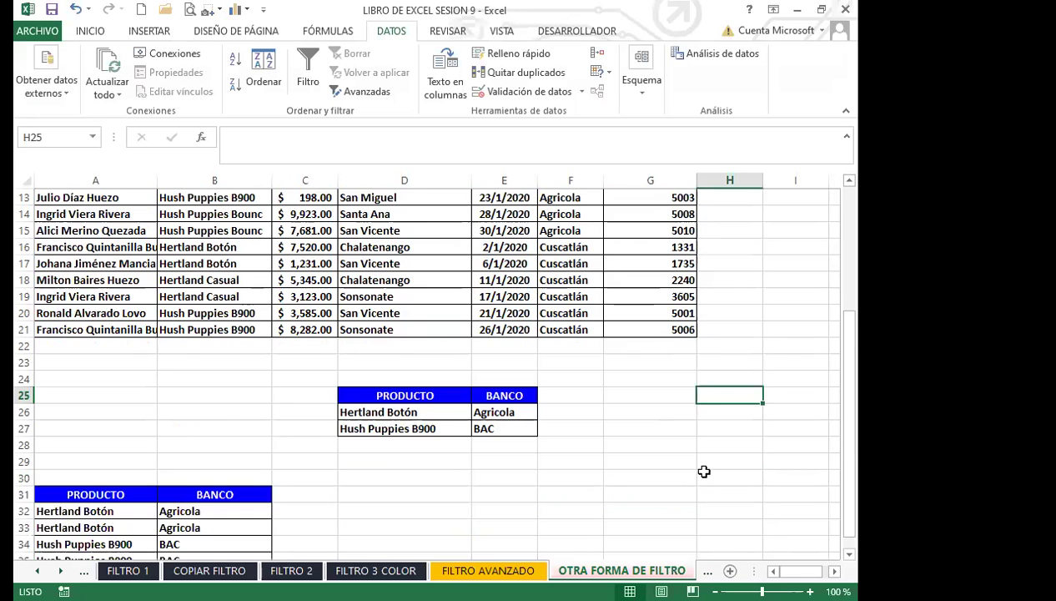
pyautogui.scroll(-2, 704, 471)
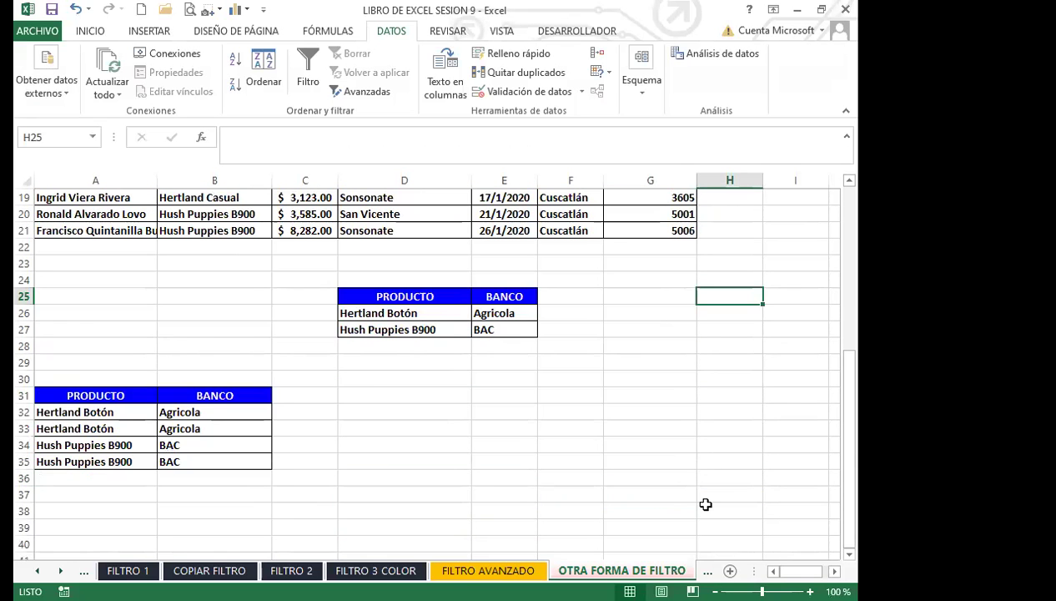
pyautogui.click(707, 570)
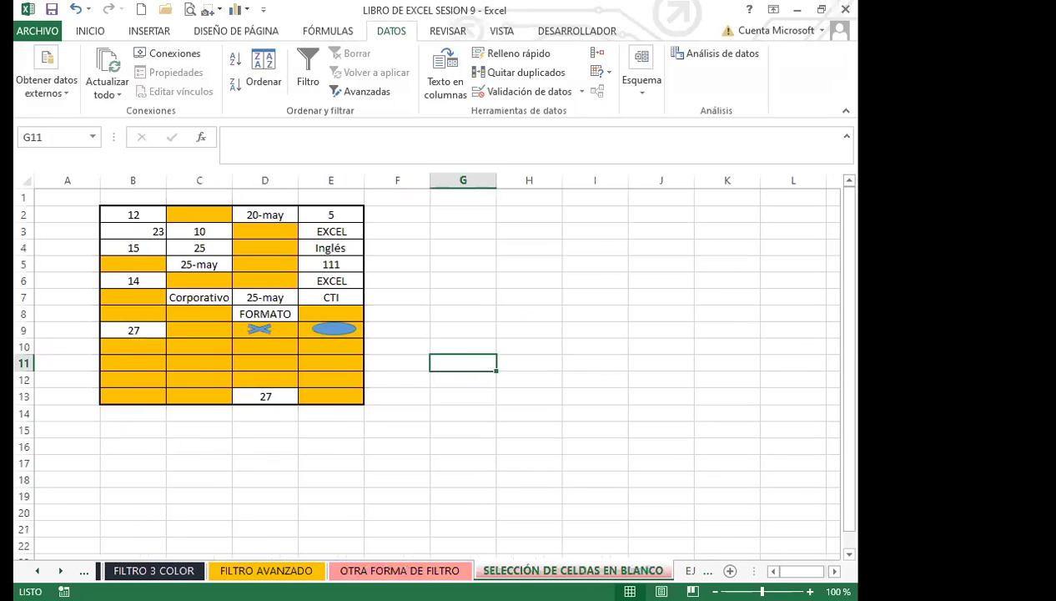
pyautogui.click(680, 571)
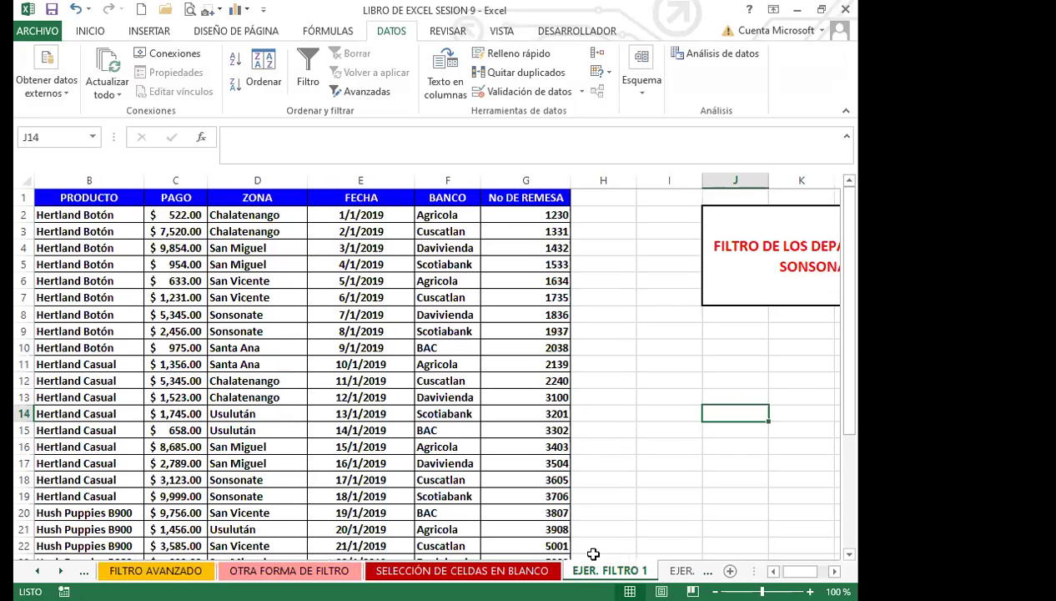
pyautogui.click(674, 570)
pyautogui.click(676, 571)
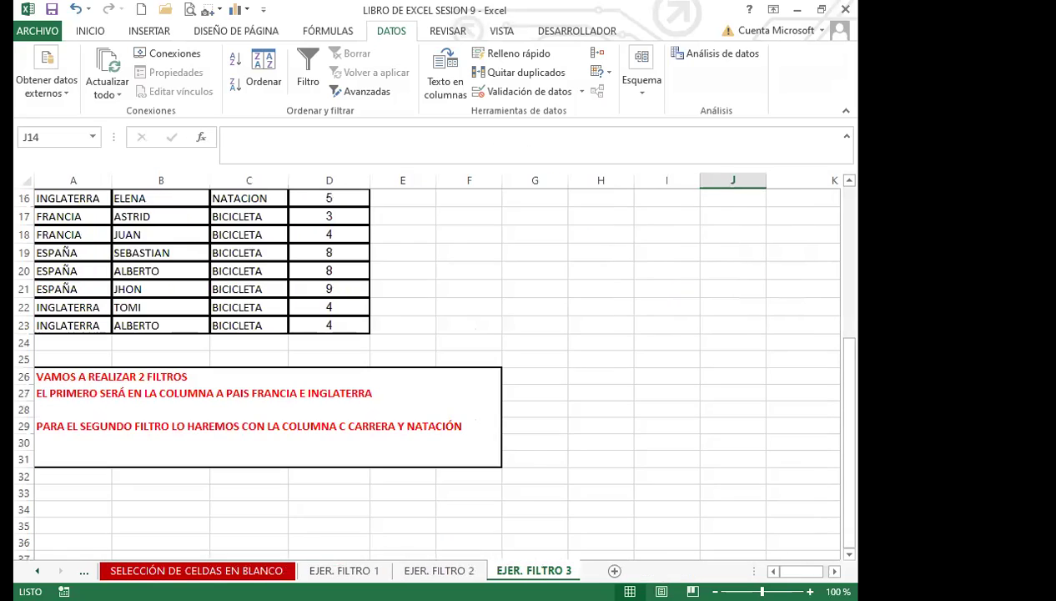
pyautogui.click(195, 571)
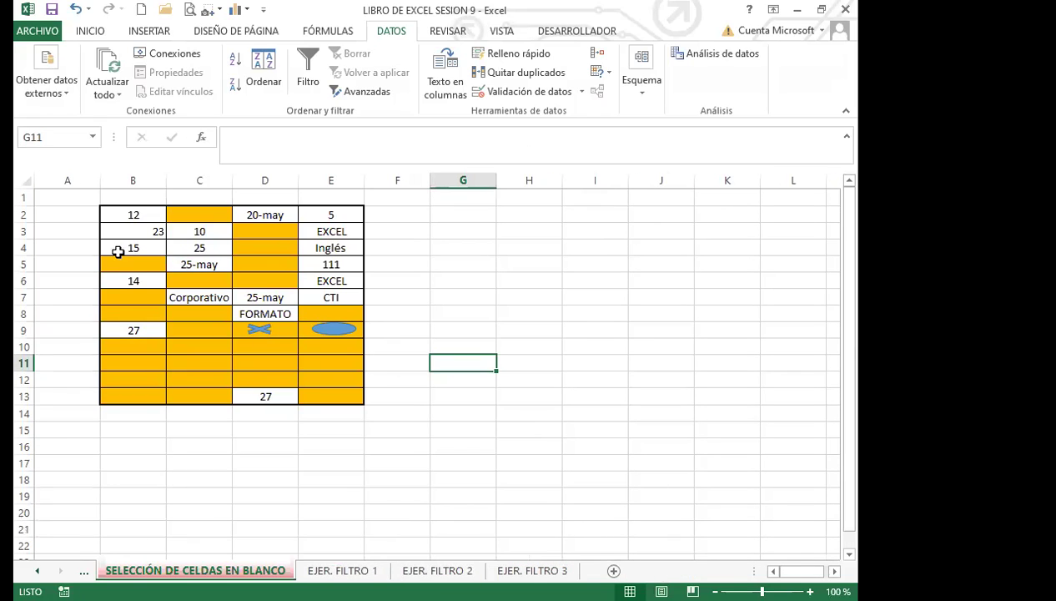
# Step: Remove the fill color from the table in B2:E13
pyautogui.moveTo(119, 212); pyautogui.dragTo(327, 395)
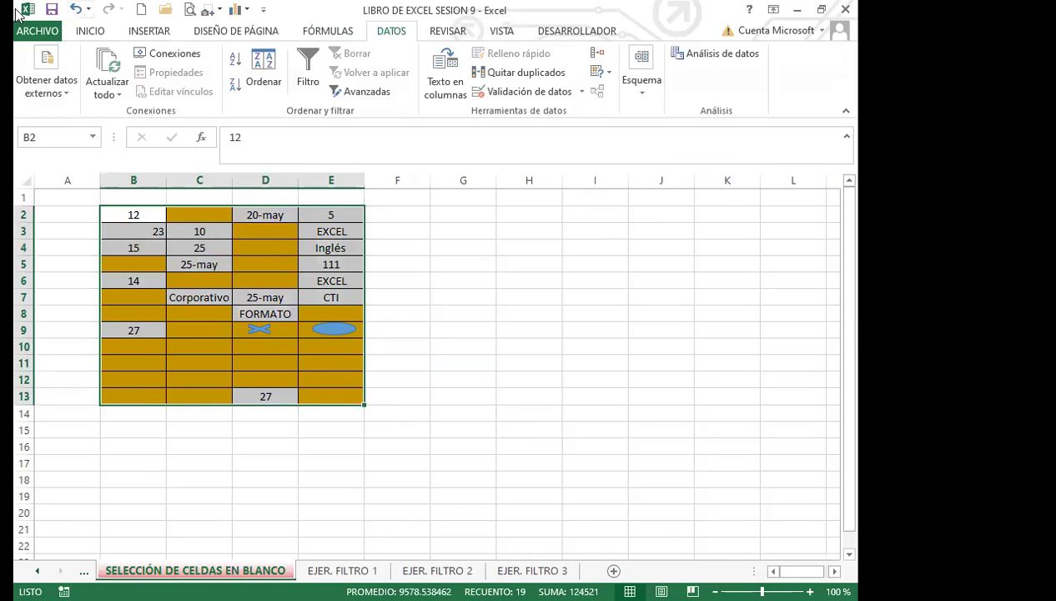
pyautogui.click(92, 33)
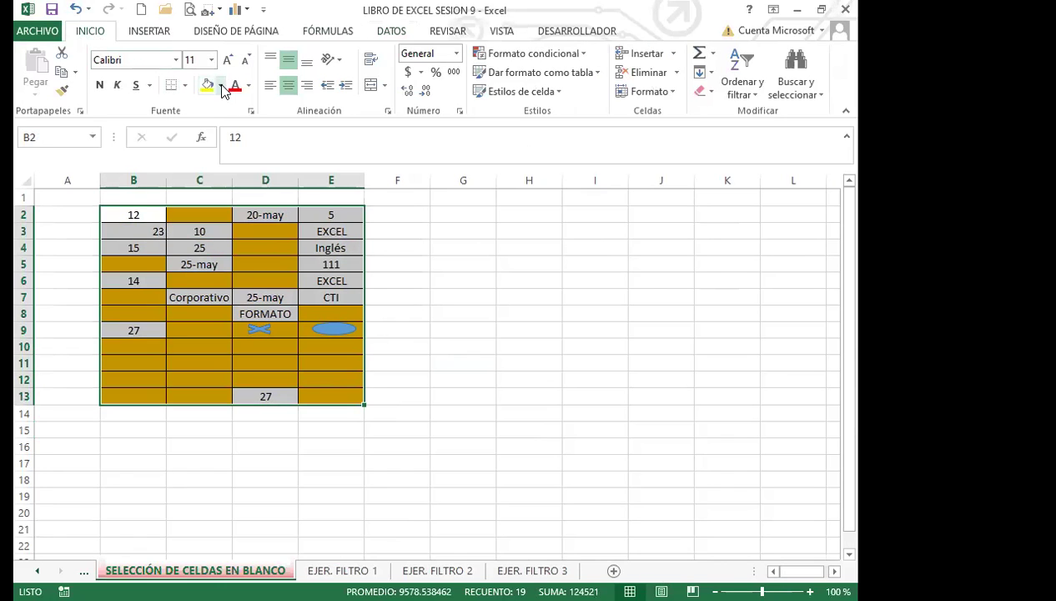
pyautogui.click(219, 86)
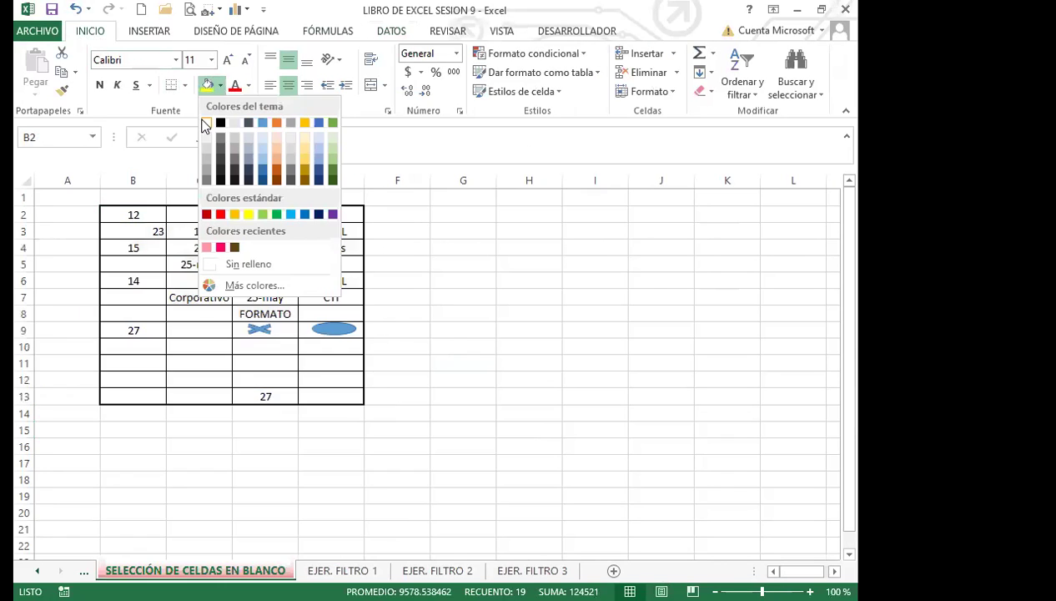
pyautogui.click(247, 266)
pyautogui.click(321, 377)
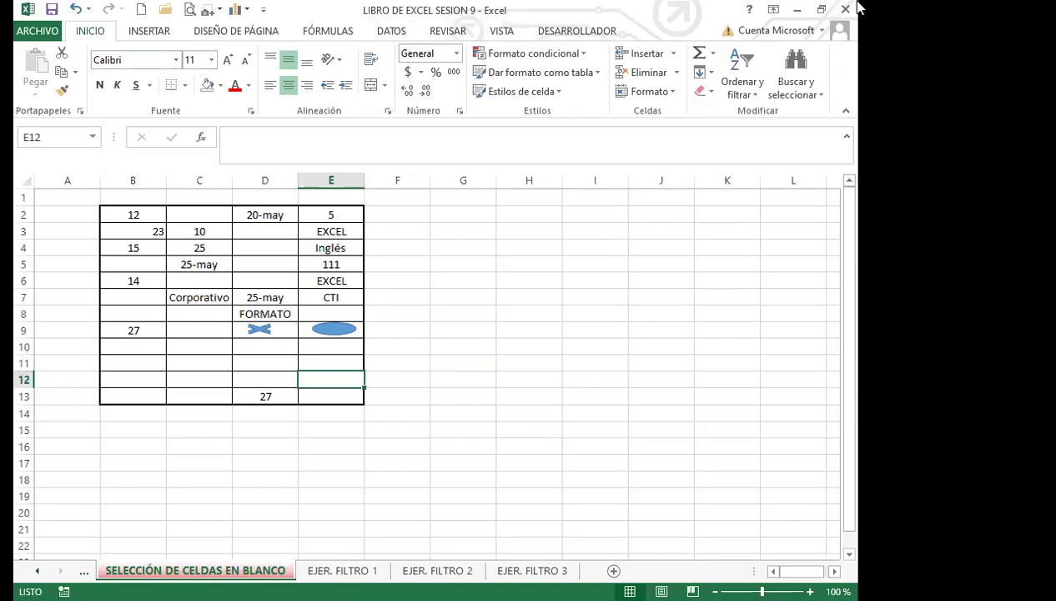
# Step: Examine the blank cells scattered through the table in B2:E13, such as C9, C11, D4, D11 and E11
pyautogui.click(321, 363)
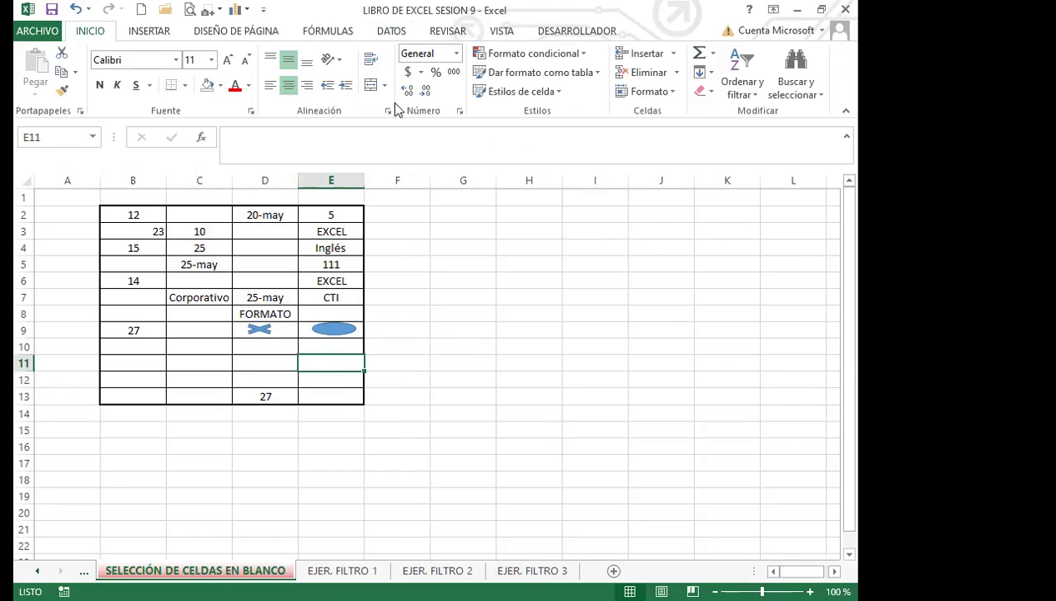
pyautogui.click(214, 362)
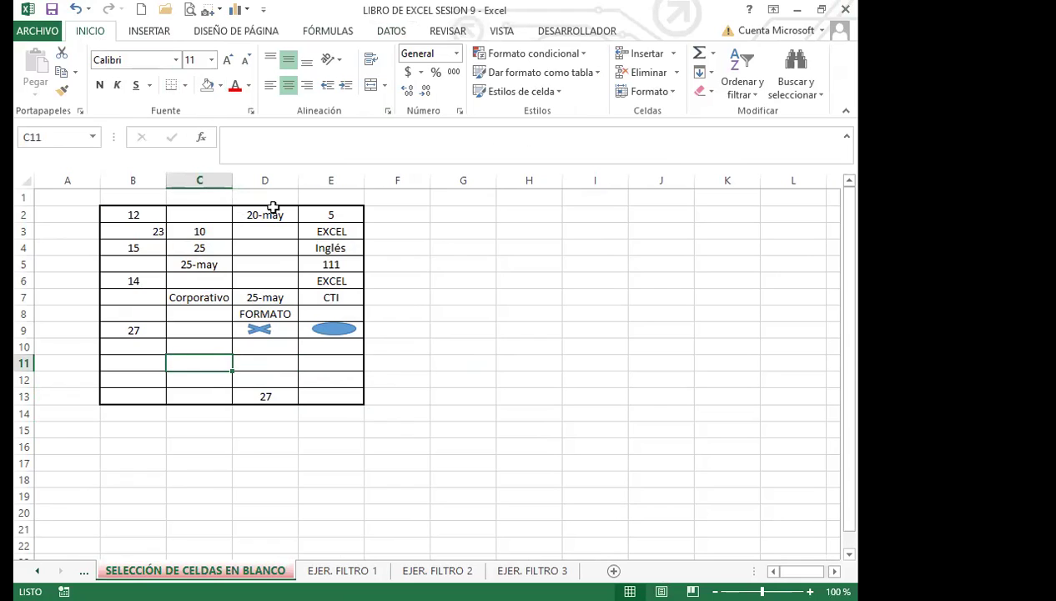
pyautogui.click(273, 259)
pyautogui.click(271, 246)
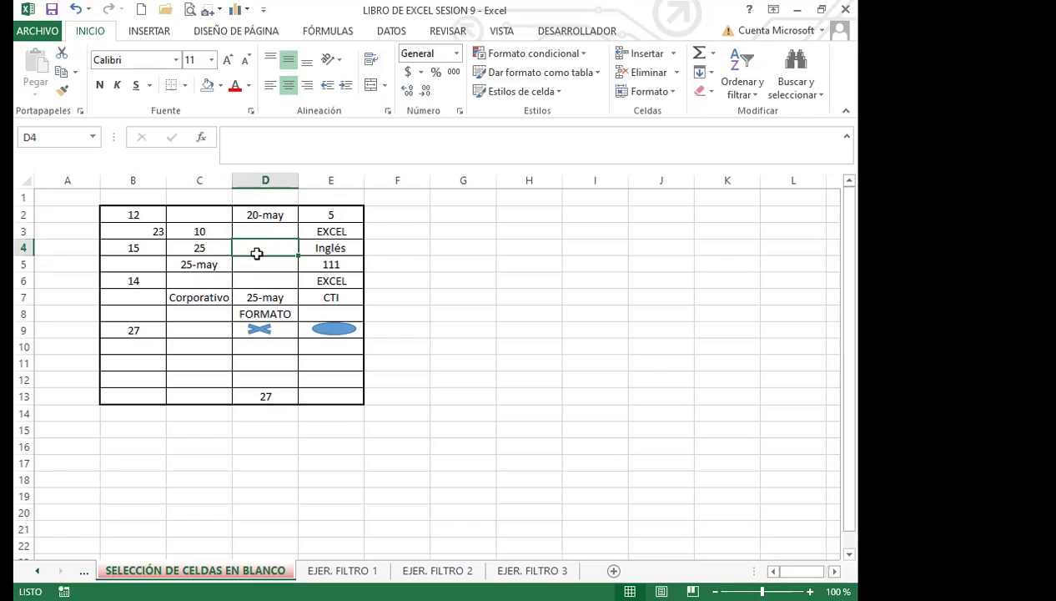
pyautogui.click(202, 376)
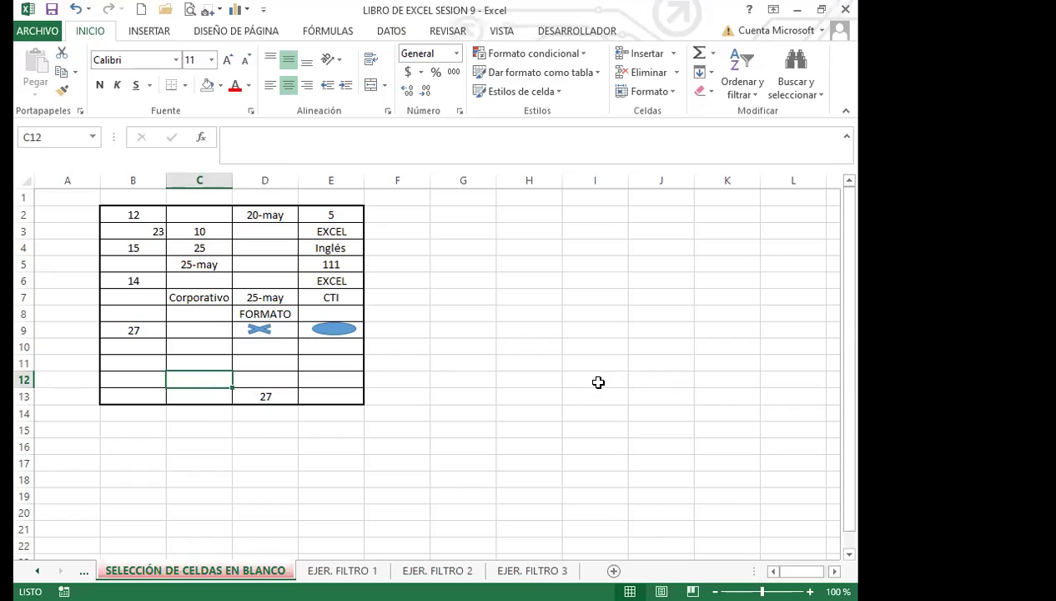
pyautogui.click(179, 332)
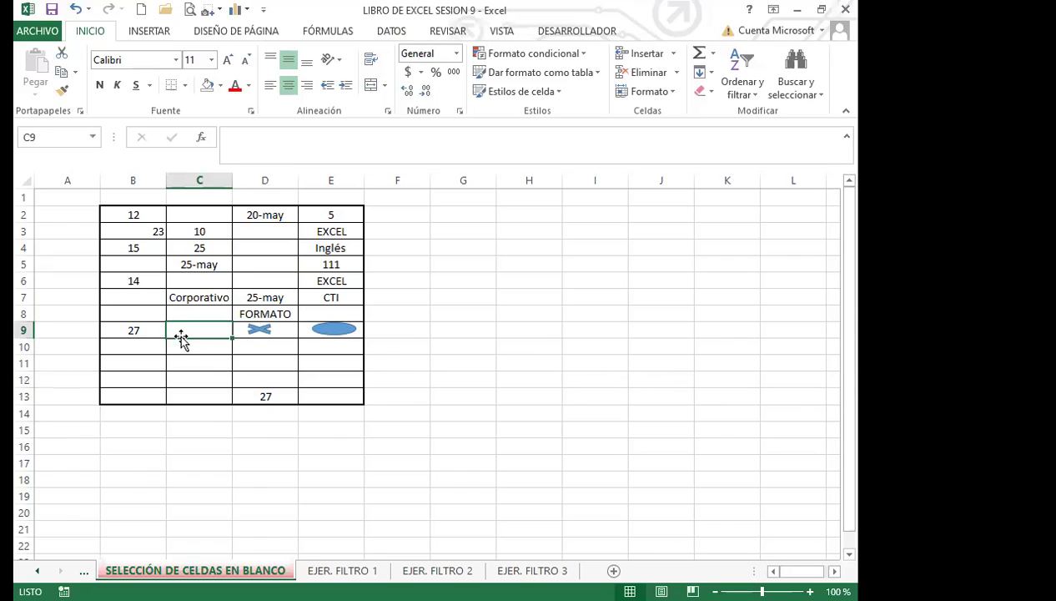
pyautogui.click(313, 462)
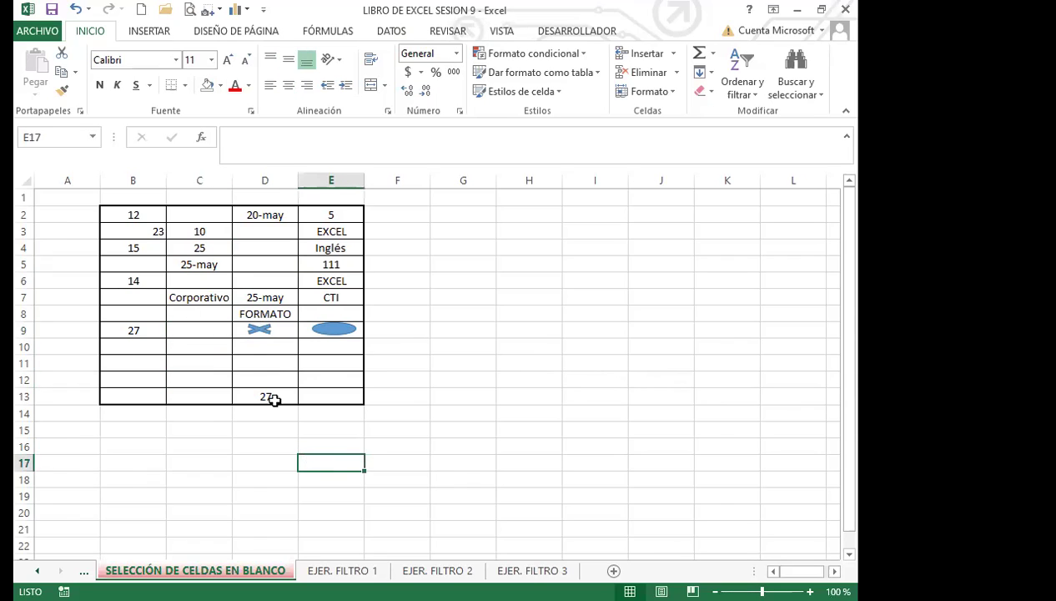
pyautogui.click(249, 359)
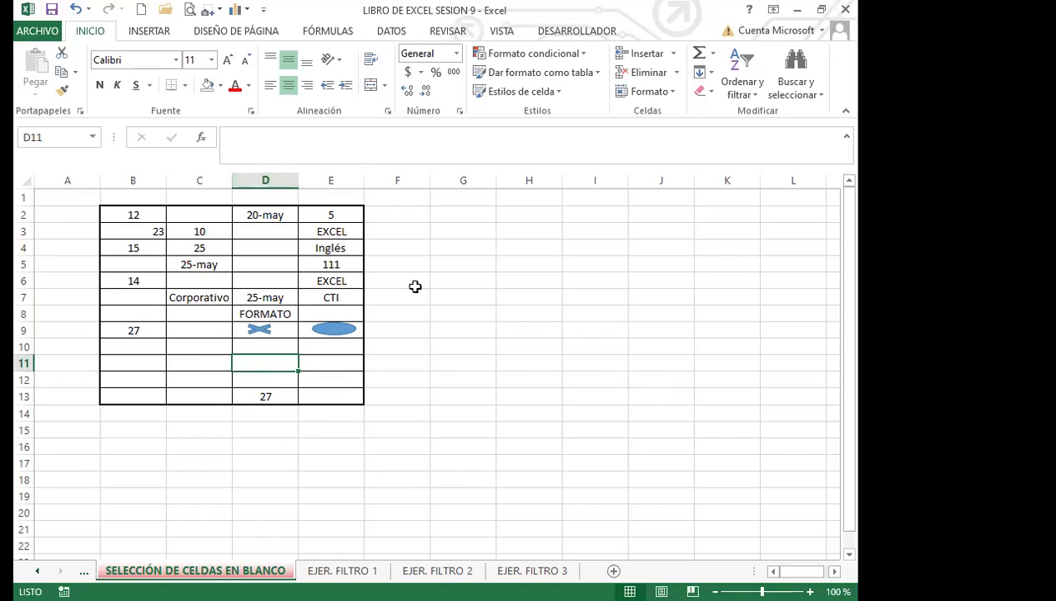
pyautogui.click(204, 362)
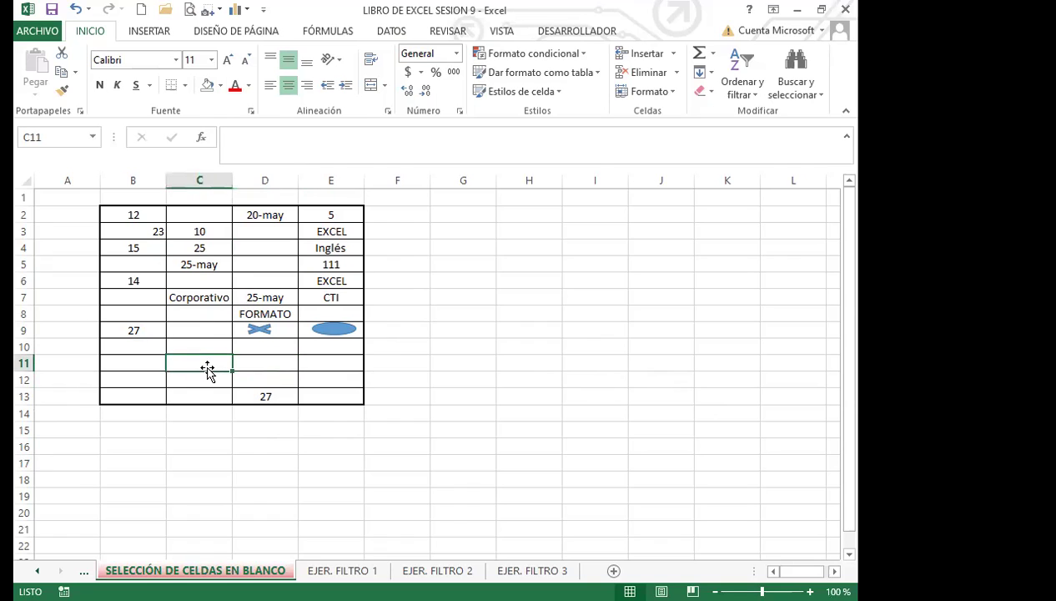
# Step: Nudge the multiplication shape in D9 and the ellipse in E9 slightly to the right within their cells
pyautogui.click(260, 330)
pyautogui.click(338, 332)
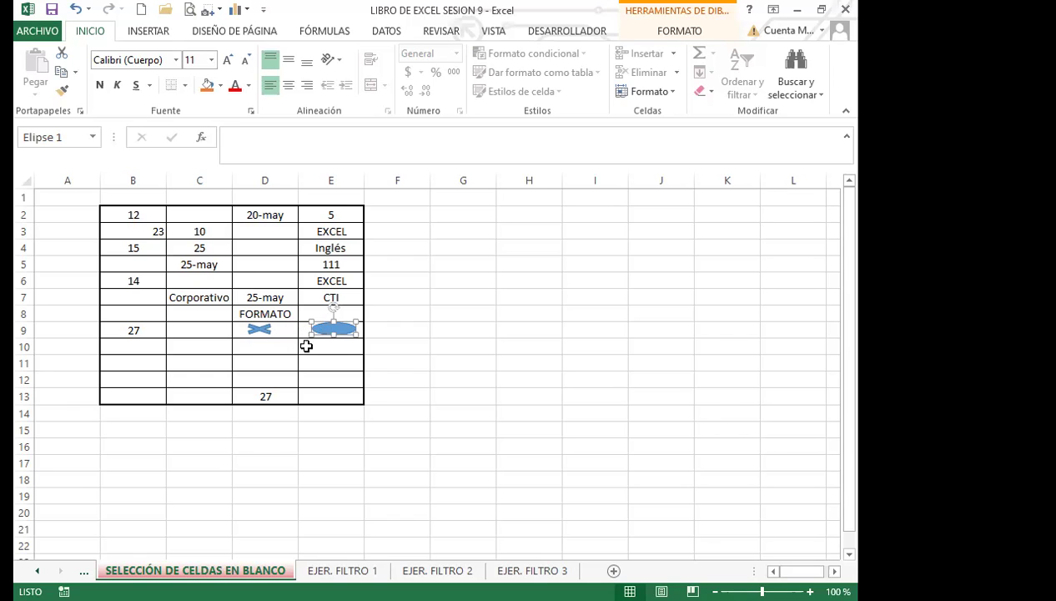
pyautogui.click(268, 330)
pyautogui.click(332, 331)
pyautogui.click(264, 330)
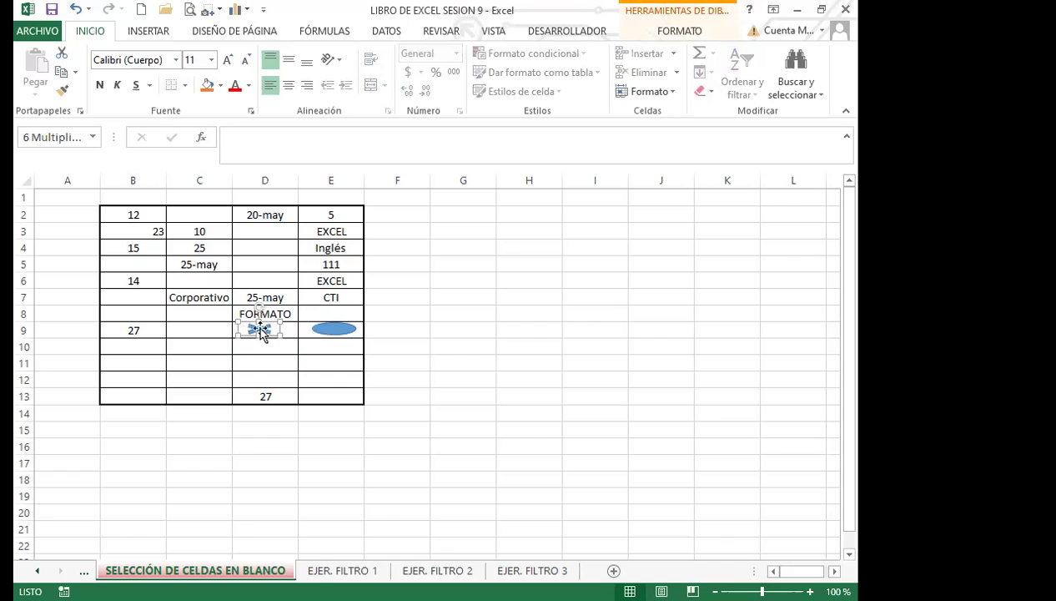
pyautogui.click(332, 330)
pyautogui.moveTo(332, 330)
pyautogui.mouseDown()
pyautogui.moveTo(337, 349)
pyautogui.moveTo(334, 331)
pyautogui.mouseUp()
pyautogui.moveTo(253, 332); pyautogui.dragTo(260, 330)
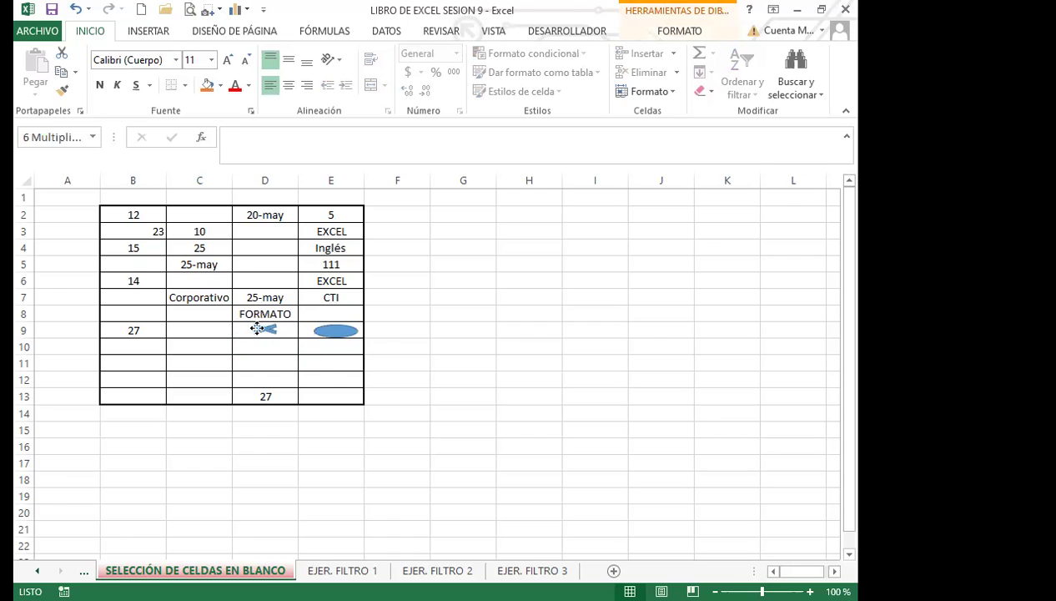
pyautogui.click(334, 332)
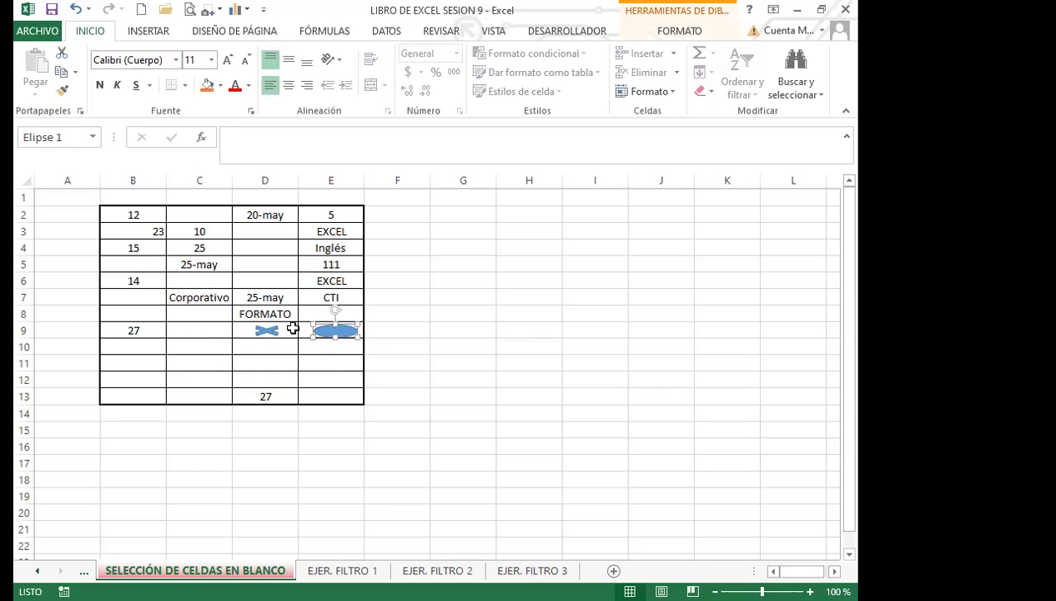
pyautogui.click(289, 358)
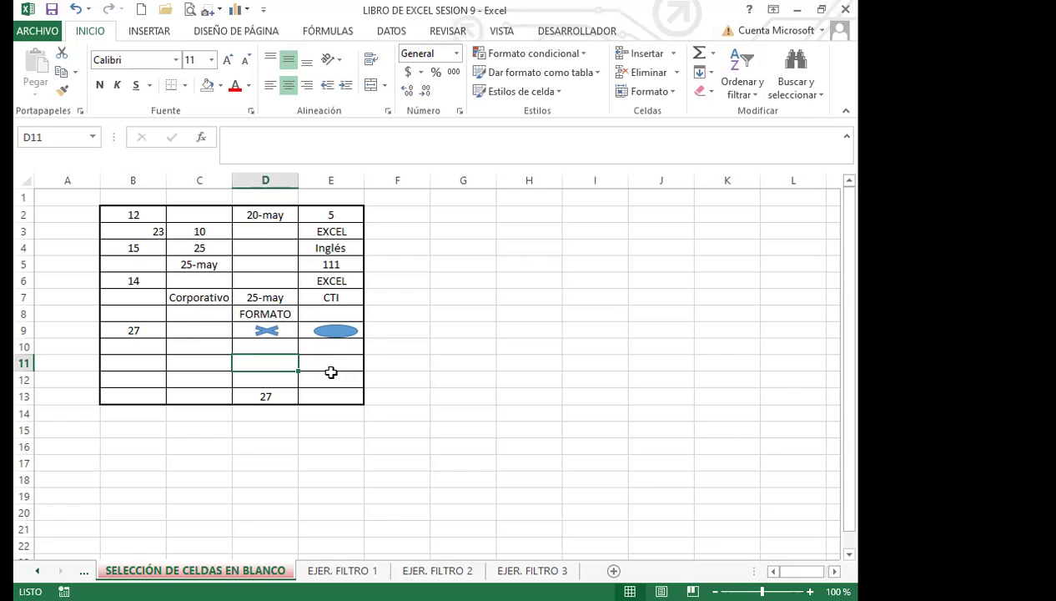
pyautogui.click(187, 332)
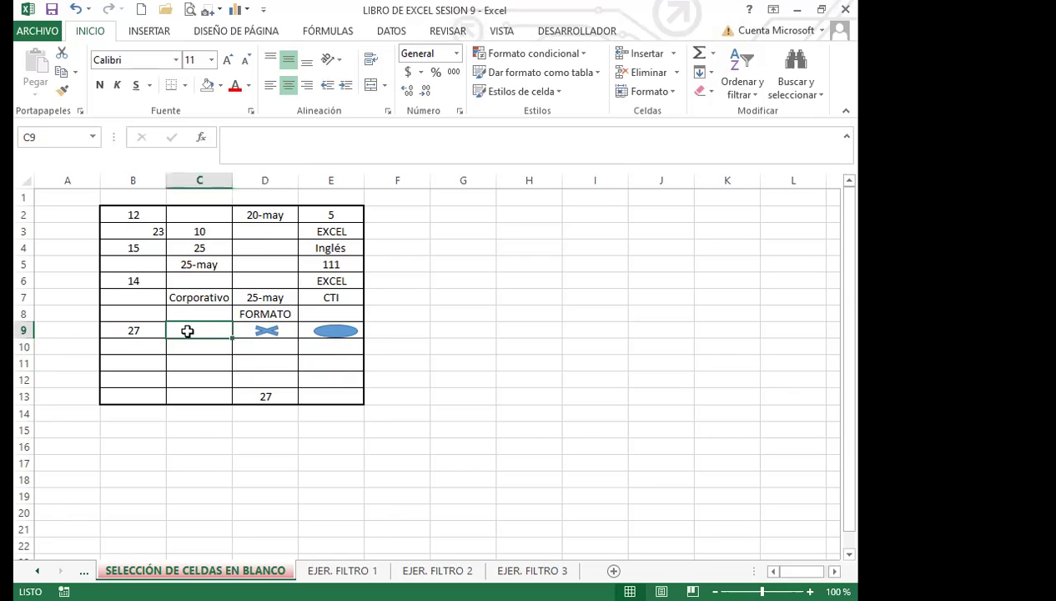
# Step: Try selecting the sheet's blank cells with Ir a Especial > Celdas en blanco while only cell B2 is selected
pyautogui.click(140, 213)
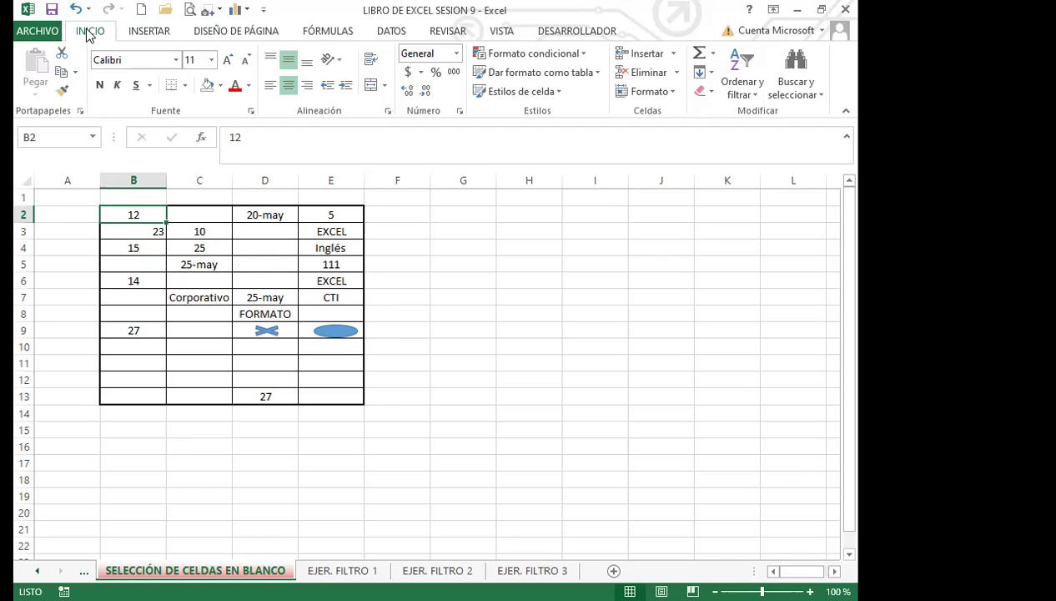
pyautogui.click(821, 98)
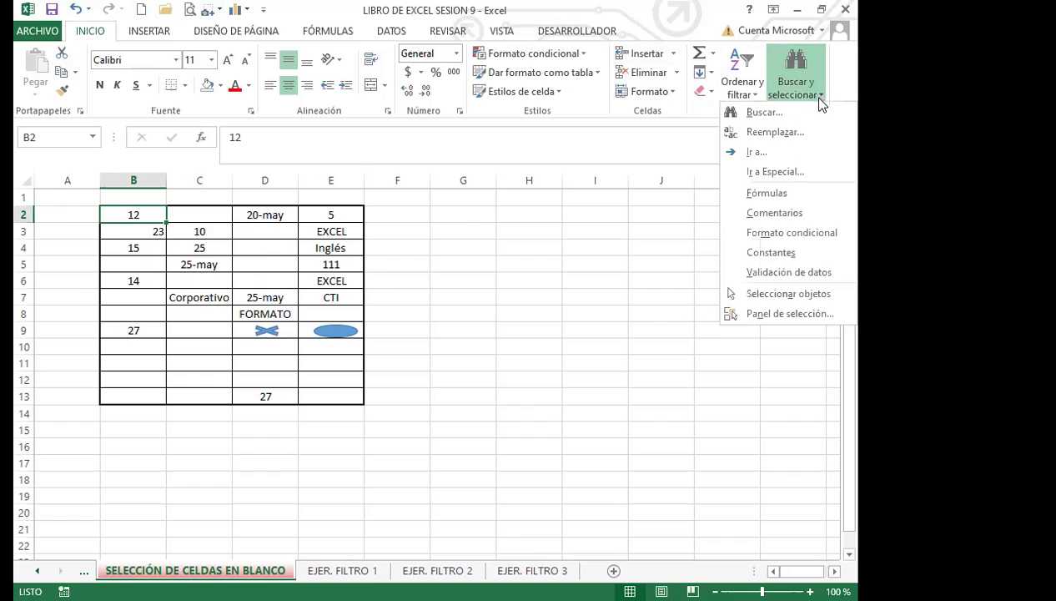
pyautogui.click(774, 172)
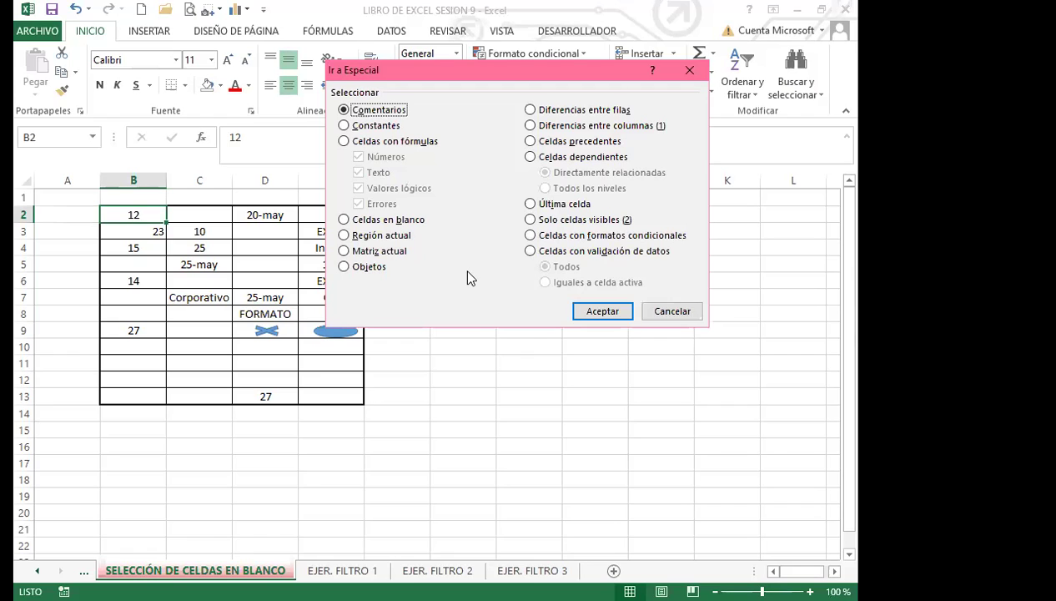
pyautogui.click(345, 221)
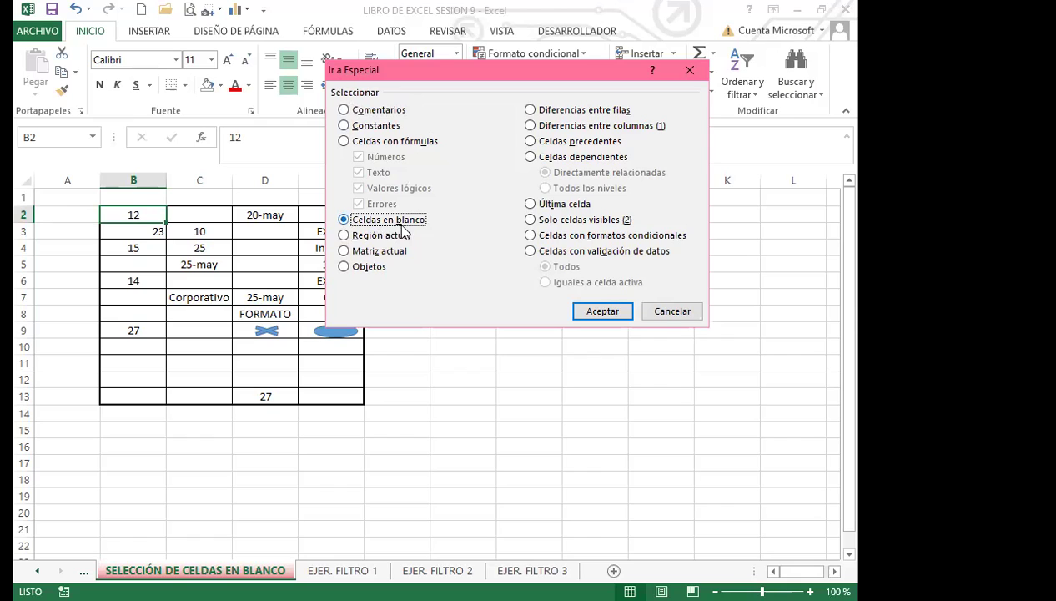
pyautogui.click(607, 311)
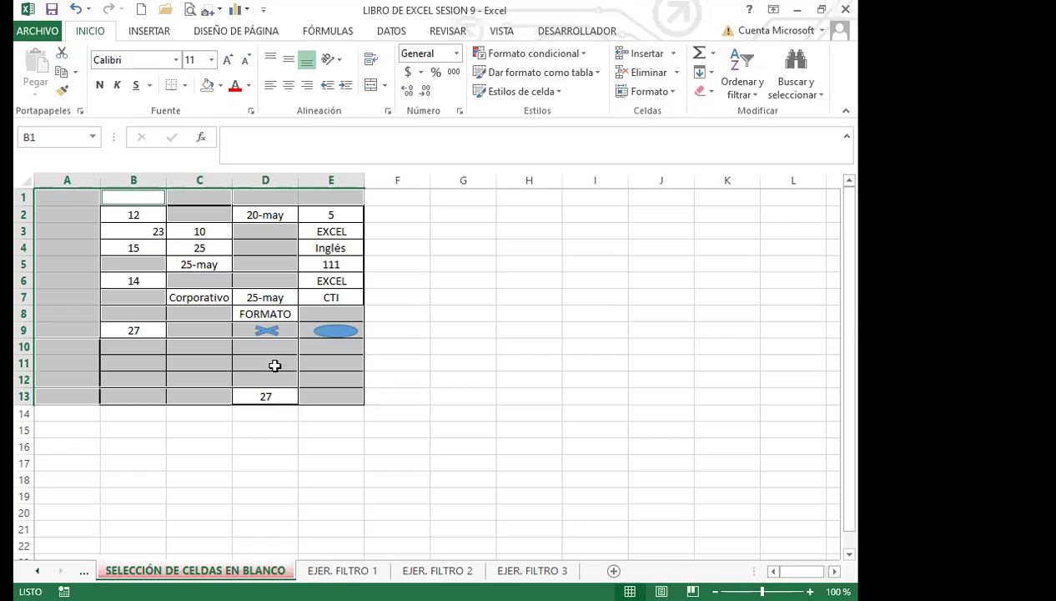
pyautogui.click(179, 370)
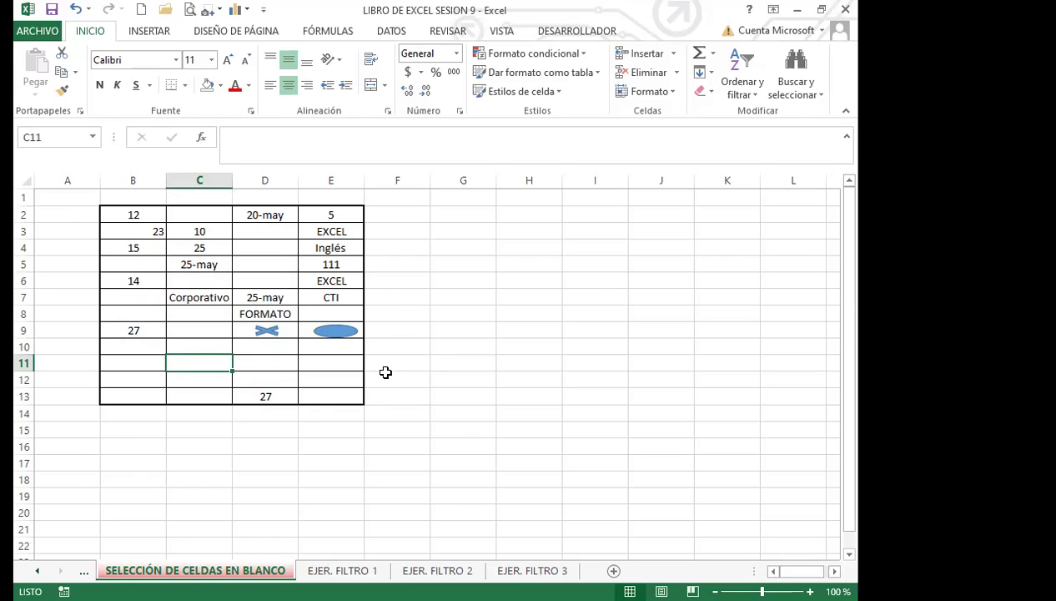
# Step: Select only the blank cells within B2:E13 using Ir a Especial with Celdas en blanco, and fill them light green
pyautogui.moveTo(135, 216); pyautogui.dragTo(342, 396)
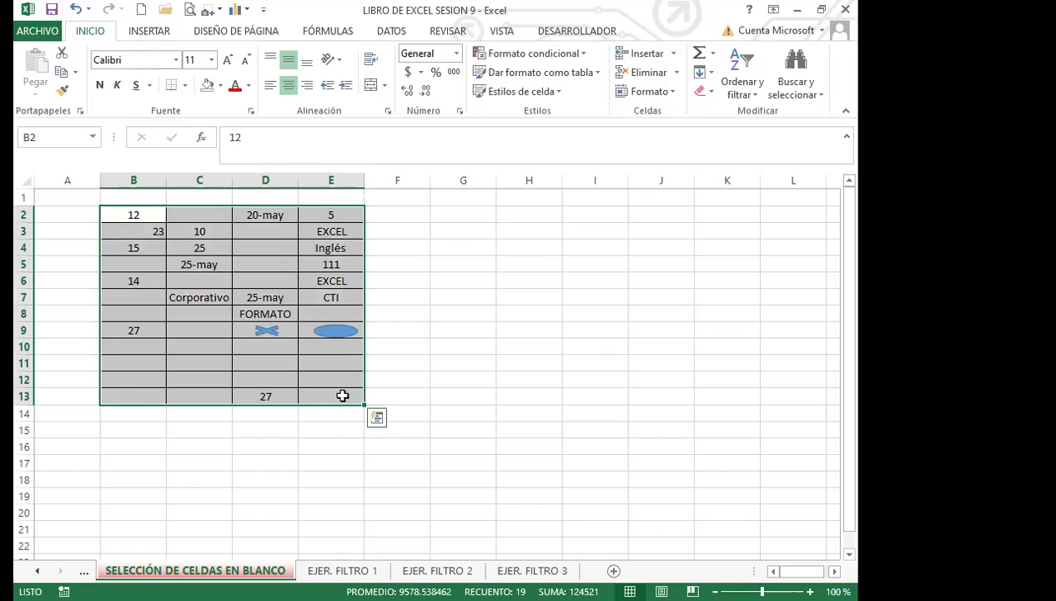
pyautogui.click(822, 96)
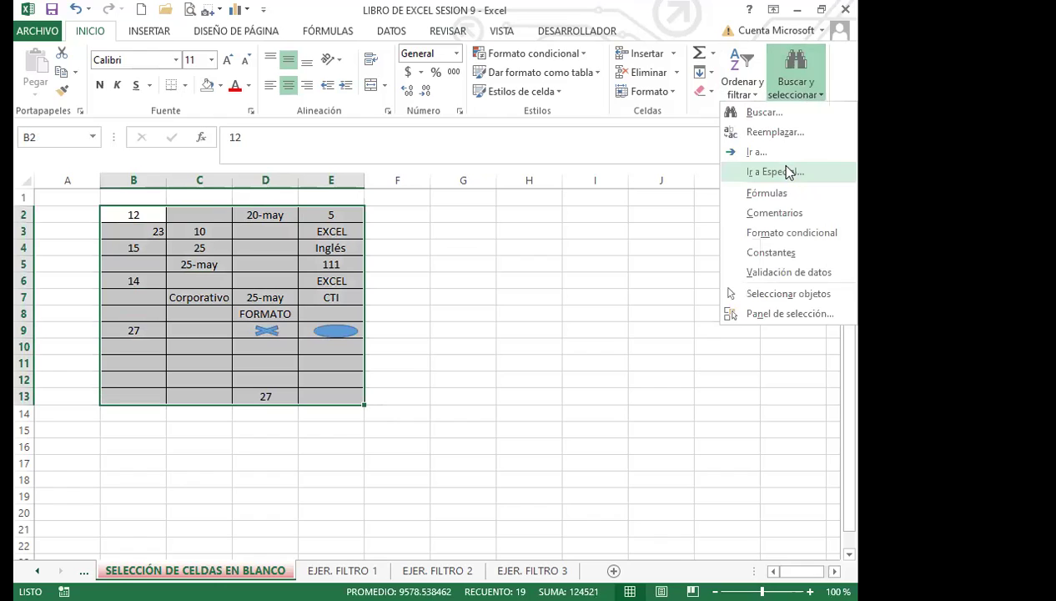
pyautogui.click(776, 172)
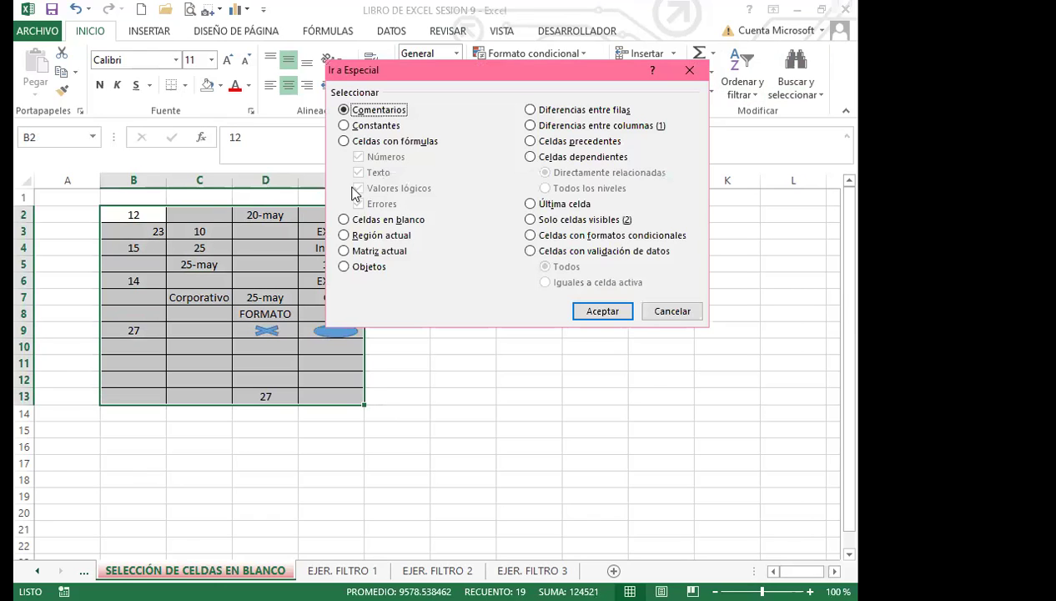
pyautogui.click(346, 222)
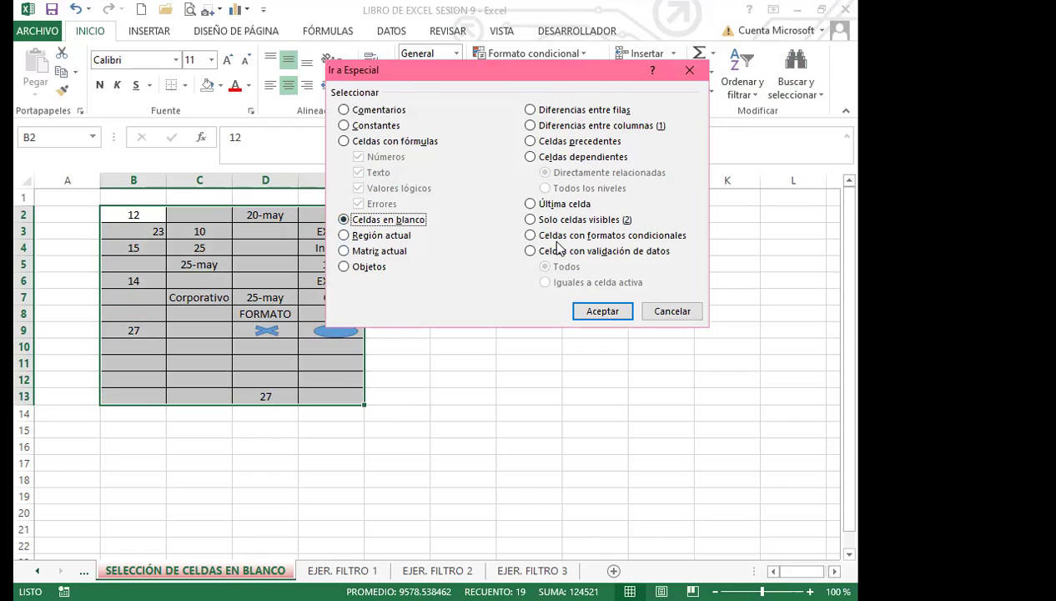
pyautogui.click(606, 311)
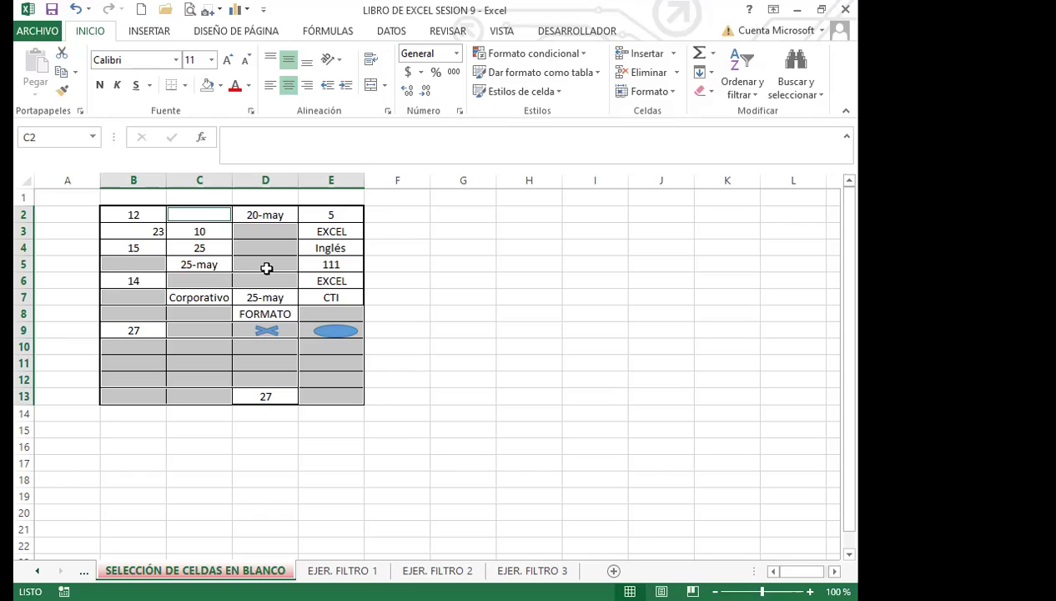
pyautogui.click(221, 85)
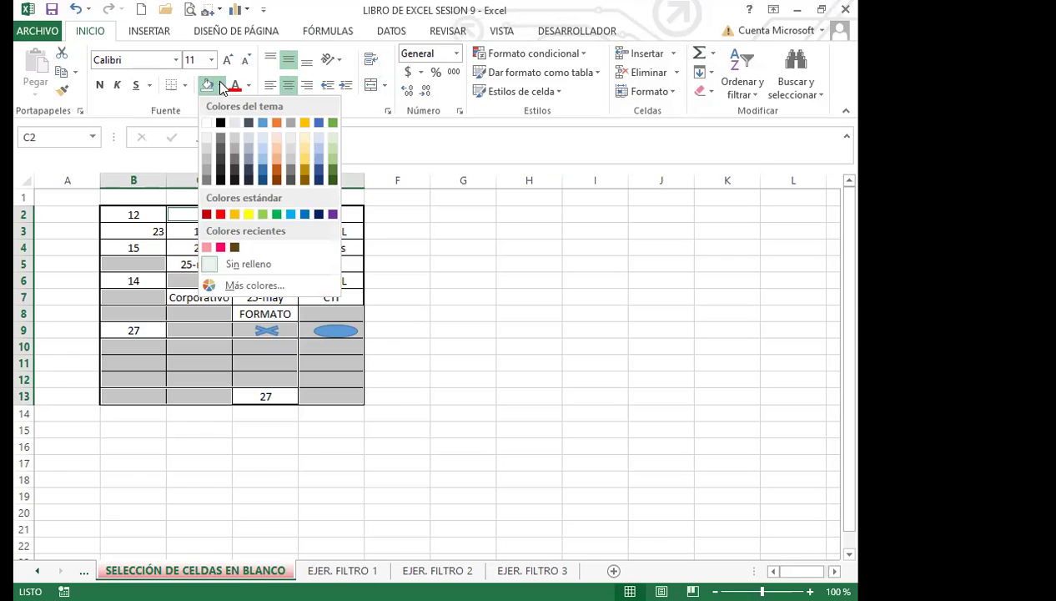
pyautogui.click(262, 214)
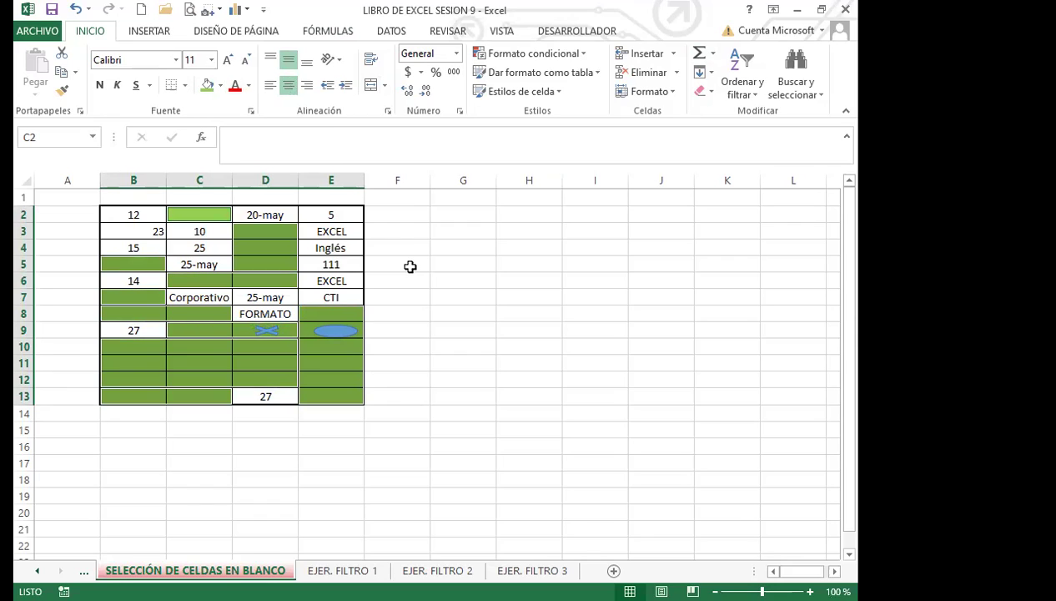
pyautogui.click(443, 328)
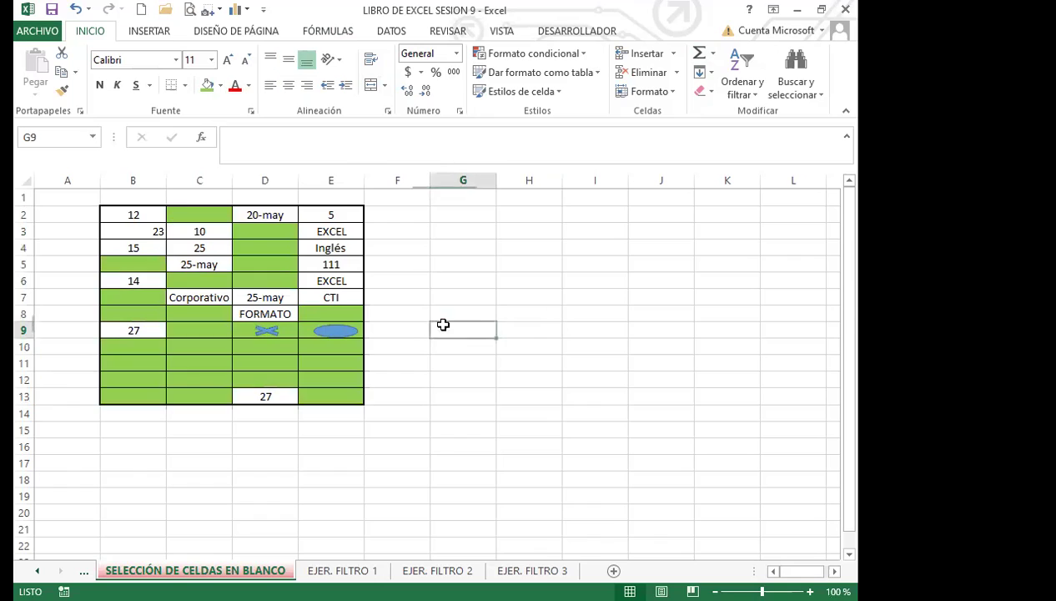
# Step: Pick the blank cells of the table manually as a multiple selection and fill them yellow, including D9 and E9
pyautogui.click(188, 214)
pyautogui.keyDown('ctrl'); pyautogui.moveTo(256, 232); pyautogui.dragTo(265, 283); pyautogui.keyUp('ctrl')
pyautogui.keyDown('ctrl'); pyautogui.click(212, 284); pyautogui.keyUp('ctrl')
pyautogui.keyDown('ctrl'); pyautogui.click(135, 266); pyautogui.keyUp('ctrl')
pyautogui.keyDown('ctrl'); pyautogui.moveTo(135, 299); pyautogui.dragTo(144, 396); pyautogui.keyUp('ctrl')
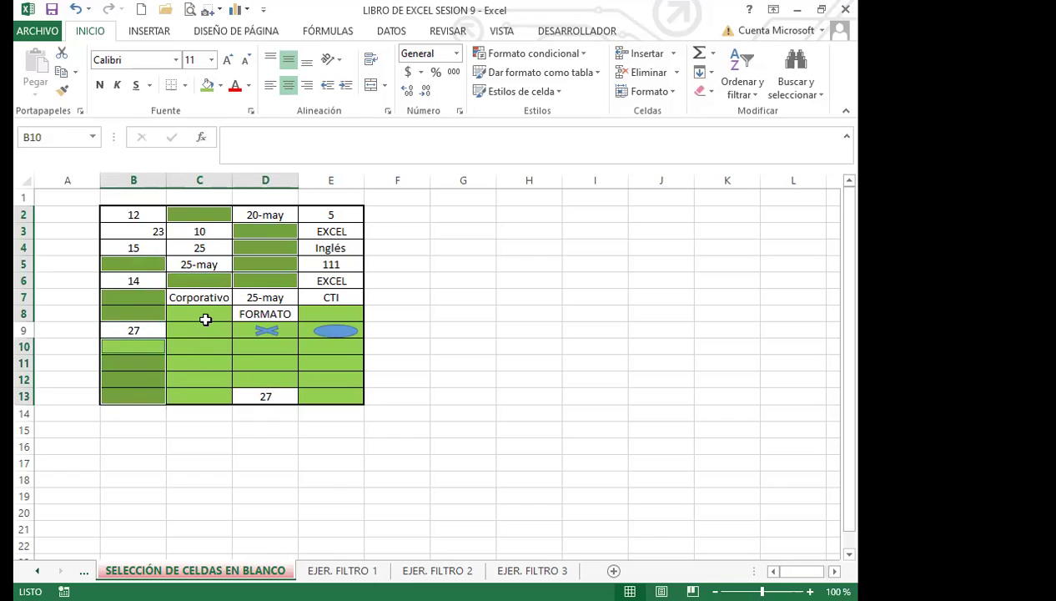
pyautogui.keyDown('ctrl'); pyautogui.moveTo(208, 318); pyautogui.dragTo(207, 397); pyautogui.keyUp('ctrl')
pyautogui.keyDown('ctrl'); pyautogui.moveTo(255, 340); pyautogui.dragTo(337, 392); pyautogui.keyUp('ctrl')
pyautogui.keyDown('ctrl'); pyautogui.click(330, 349); pyautogui.keyUp('ctrl')
pyautogui.keyDown('ctrl'); pyautogui.click(302, 313); pyautogui.keyUp('ctrl')
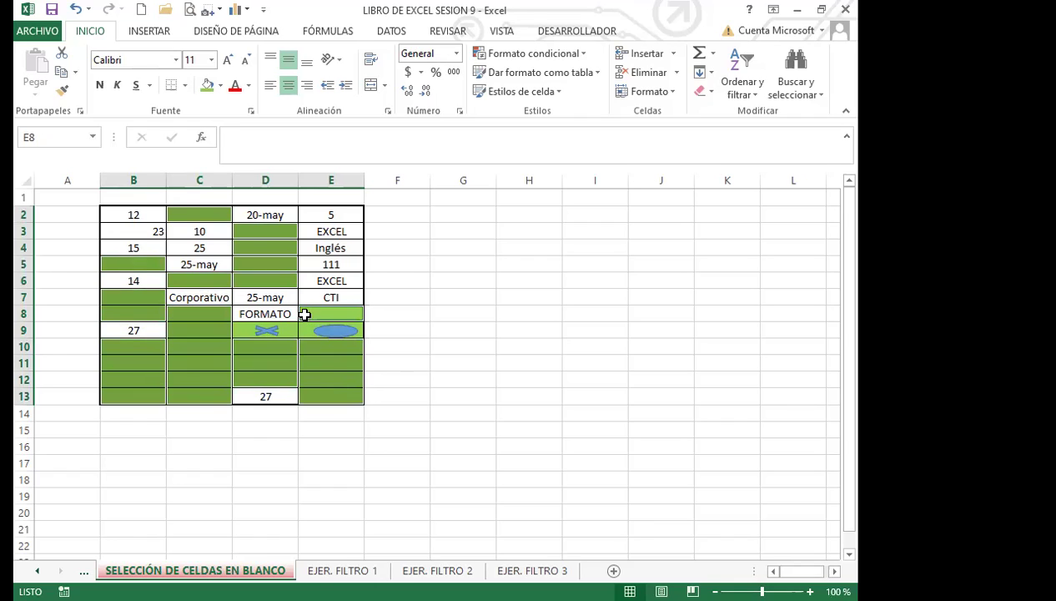
pyautogui.keyDown('ctrl'); pyautogui.click(282, 331); pyautogui.keyUp('ctrl')
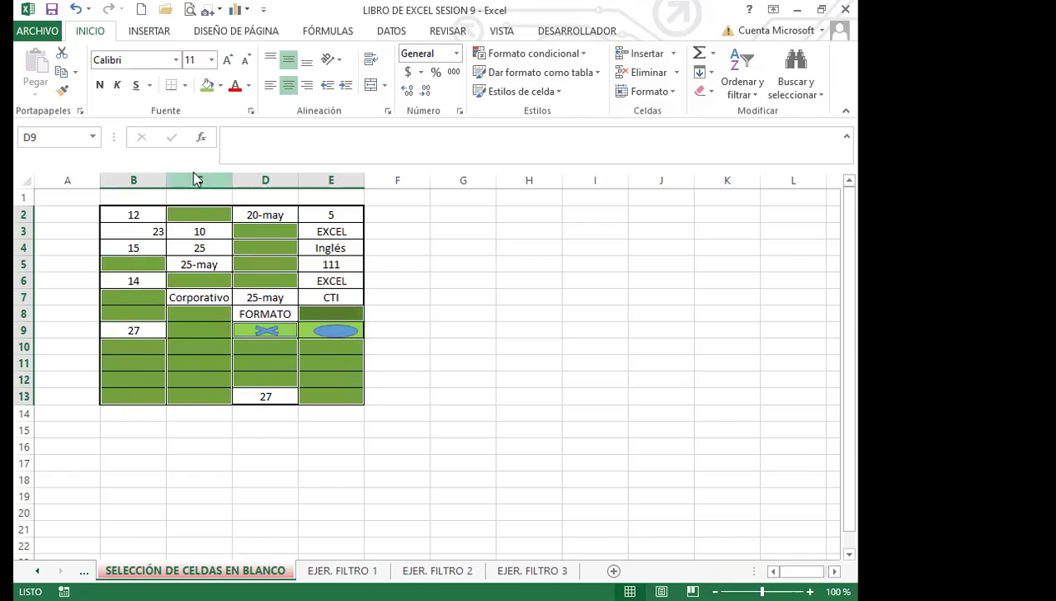
pyautogui.click(220, 85)
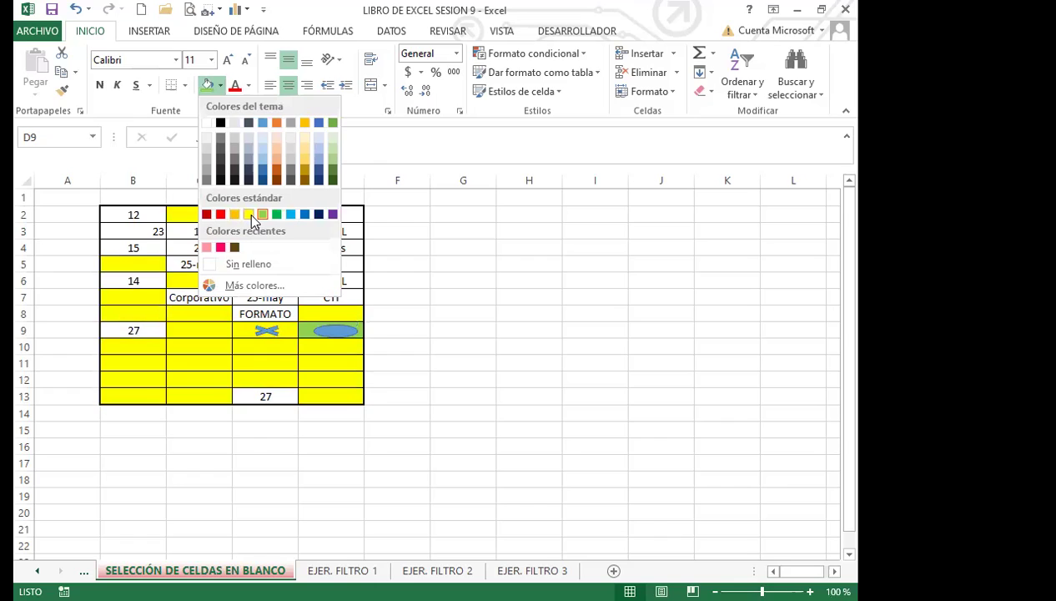
pyautogui.click(249, 214)
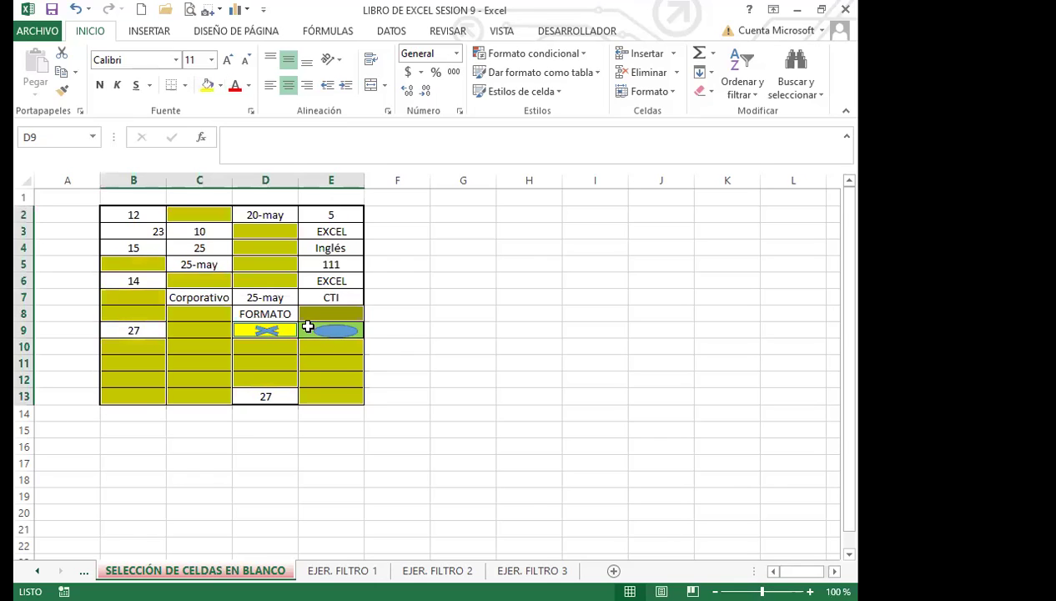
pyautogui.click(305, 328)
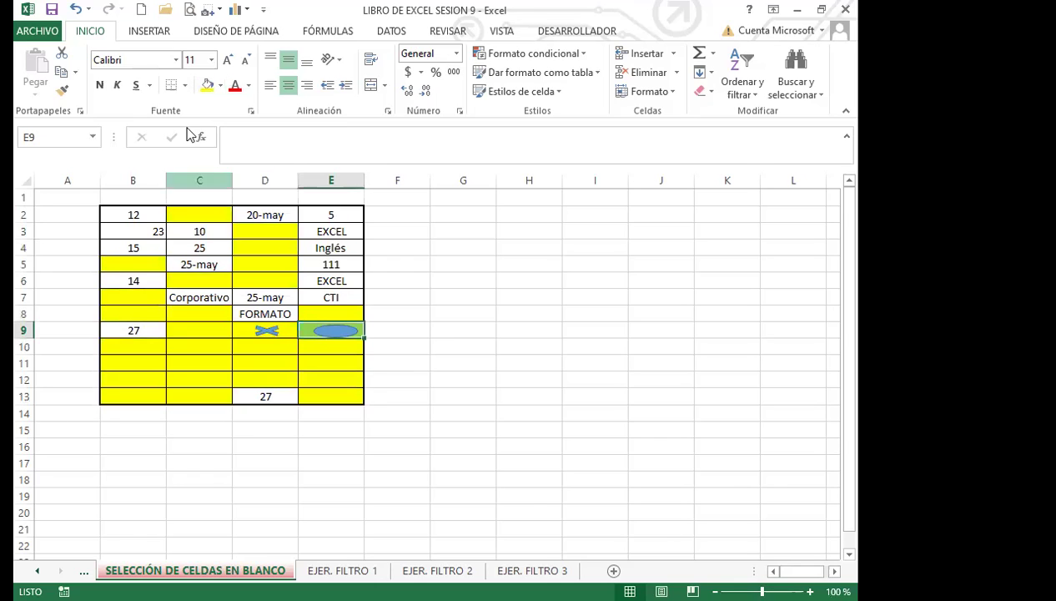
pyautogui.click(286, 360)
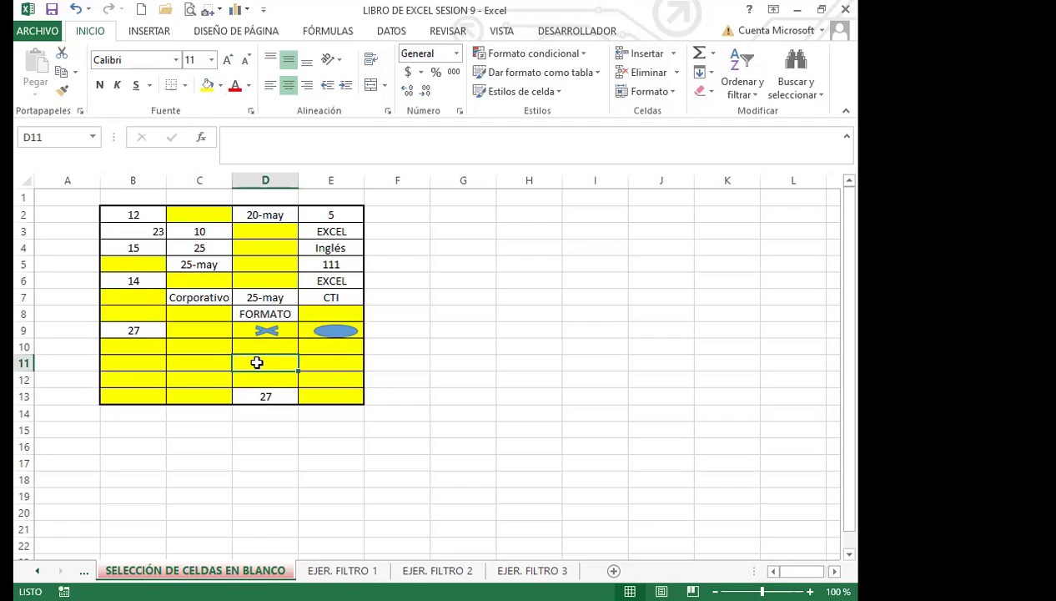
pyautogui.click(814, 92)
pyautogui.click(774, 172)
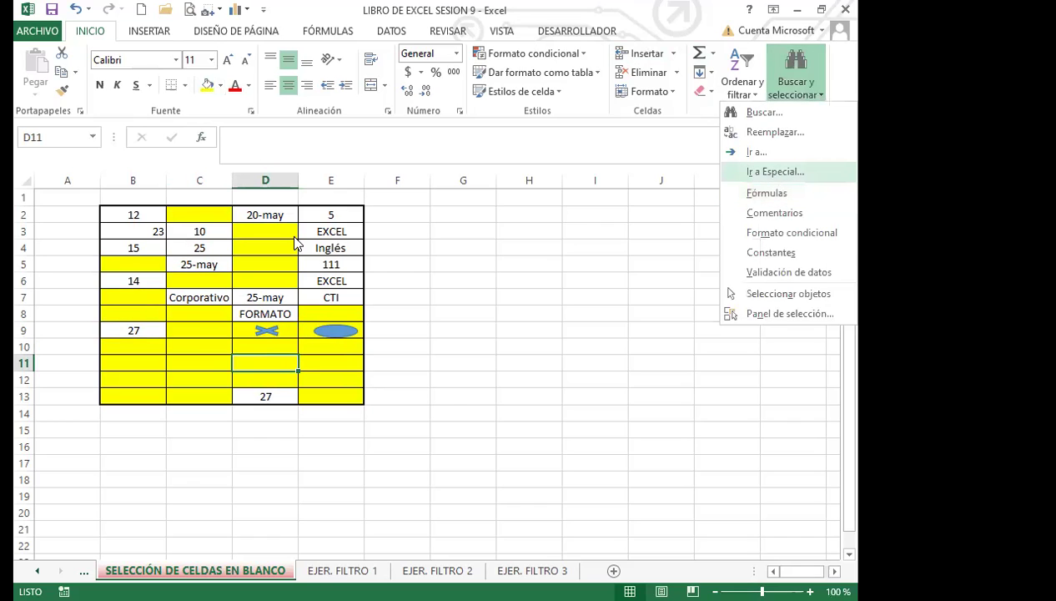
pyautogui.click(346, 219)
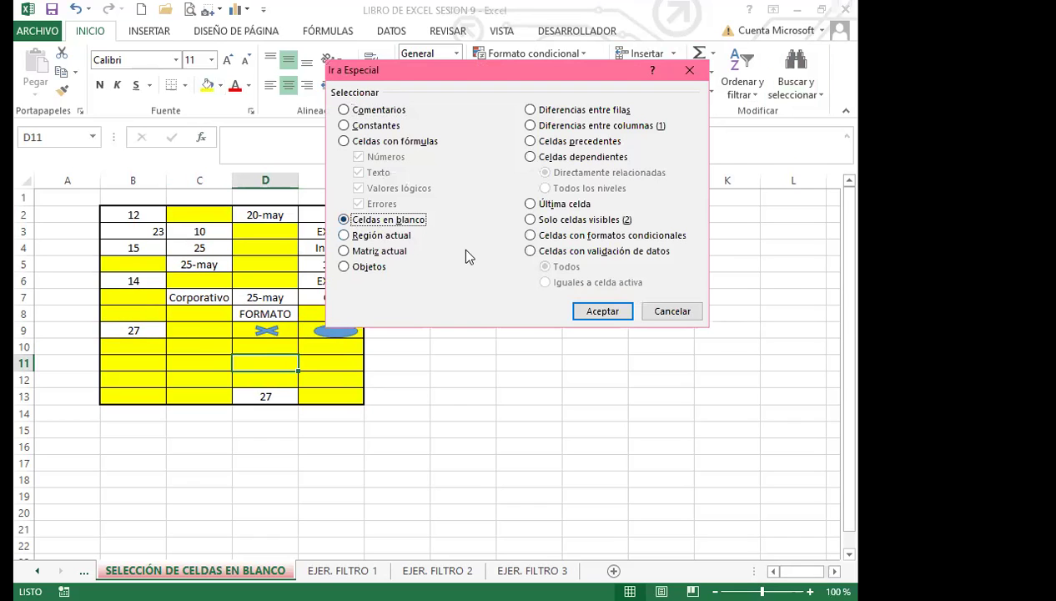
pyautogui.click(587, 309)
# Step: Enter EXCEL in all blank cells of B2:E13 at once after selecting them with Ir a Especial, and remove the entries again
pyautogui.moveTo(132, 213); pyautogui.dragTo(346, 392)
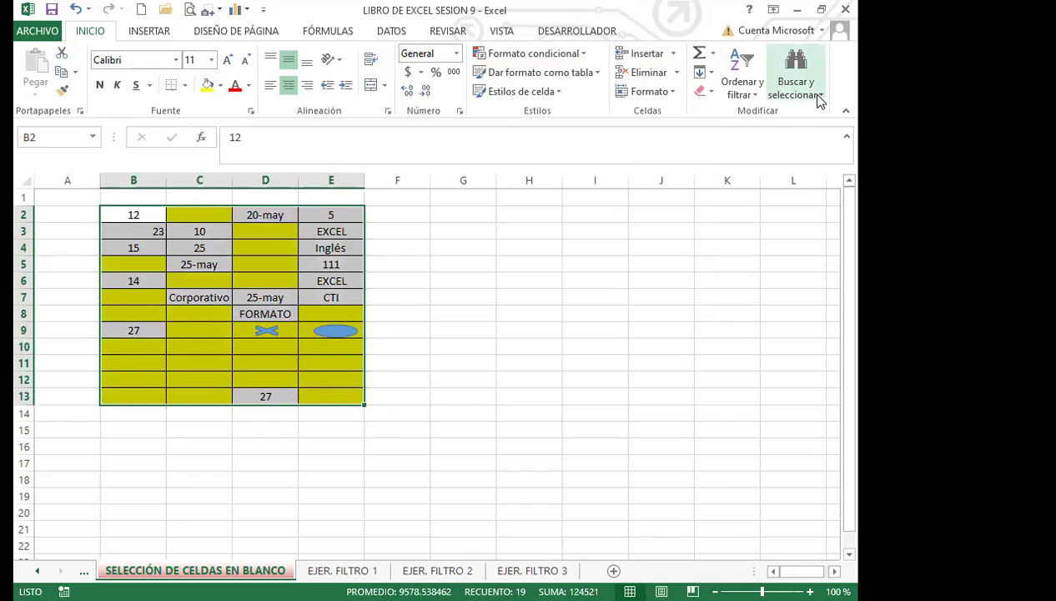
pyautogui.click(795, 79)
pyautogui.click(792, 172)
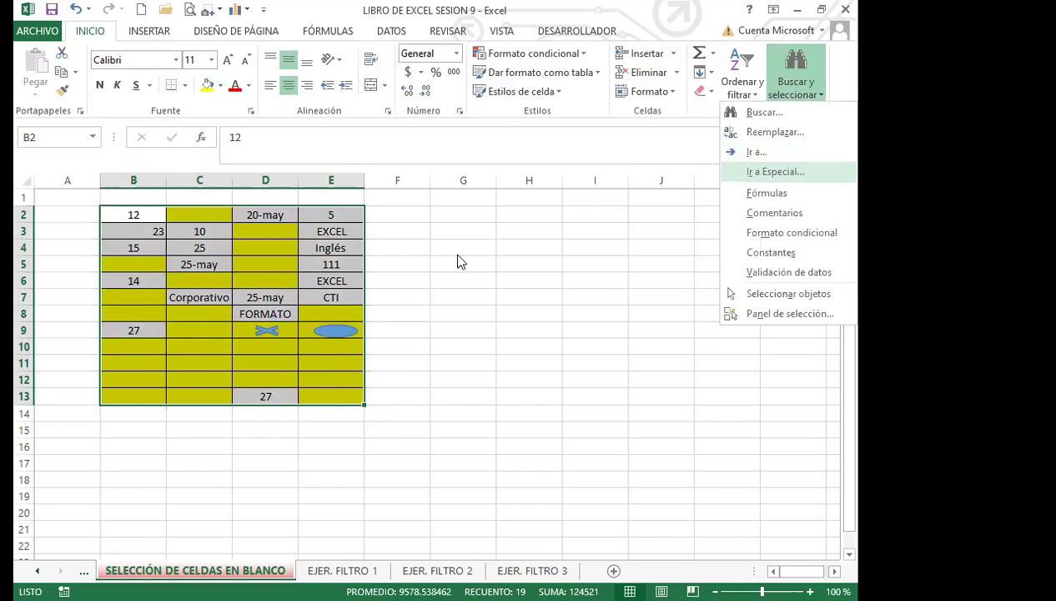
pyautogui.click(602, 311)
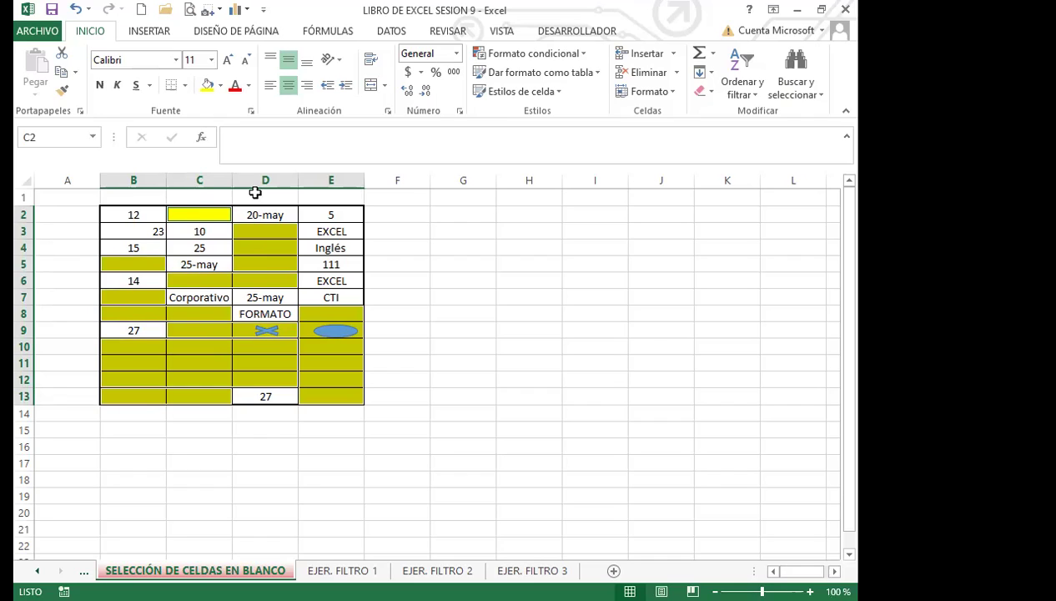
pyautogui.write('EXCEL')
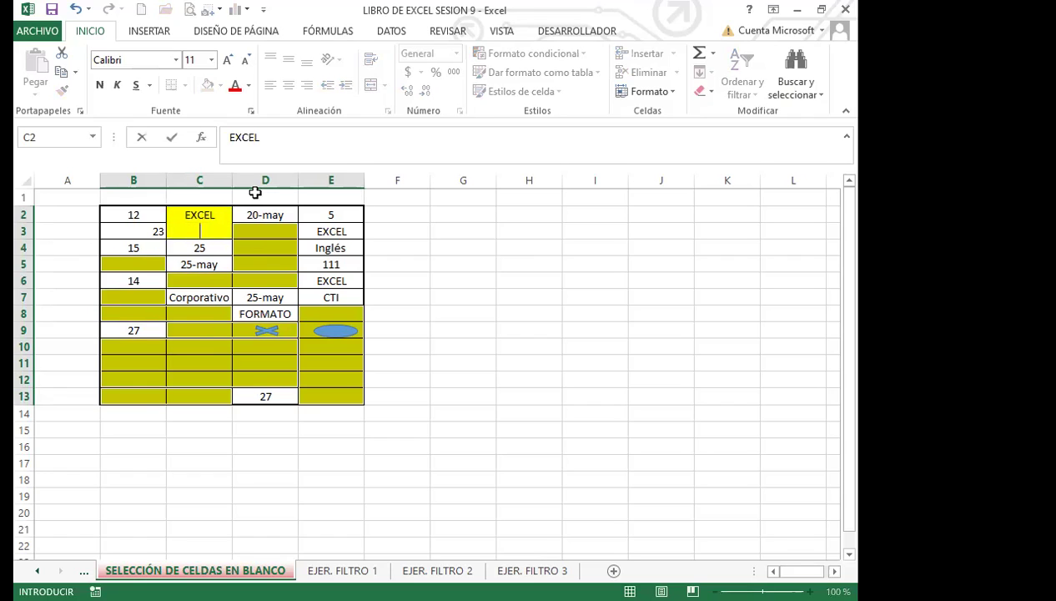
pyautogui.hotkey('ctrl', 'Return')
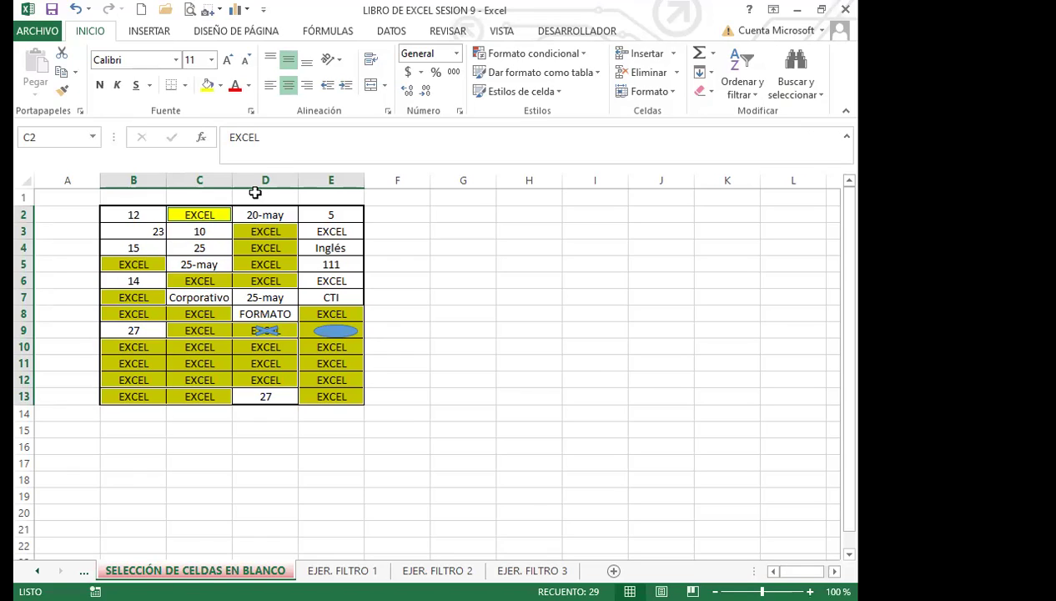
pyautogui.press('Delete')
# Step: Select the blank cells of B2:E13 again with Ir a Especial and fill them with standard green
pyautogui.click(157, 254)
pyautogui.moveTo(138, 215); pyautogui.dragTo(335, 396)
pyautogui.click(798, 93)
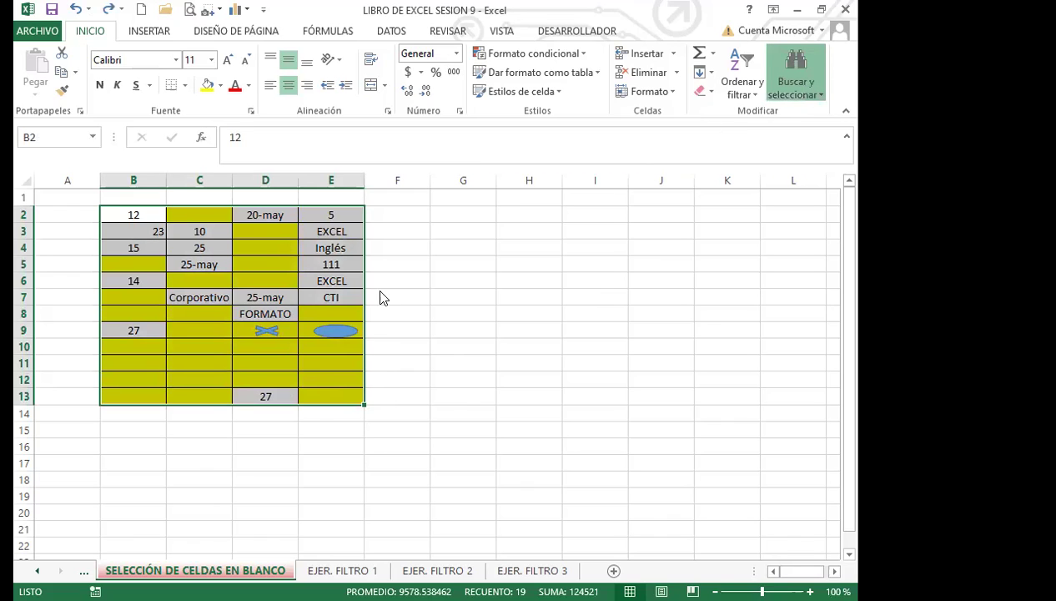
pyautogui.click(344, 220)
pyautogui.click(570, 302)
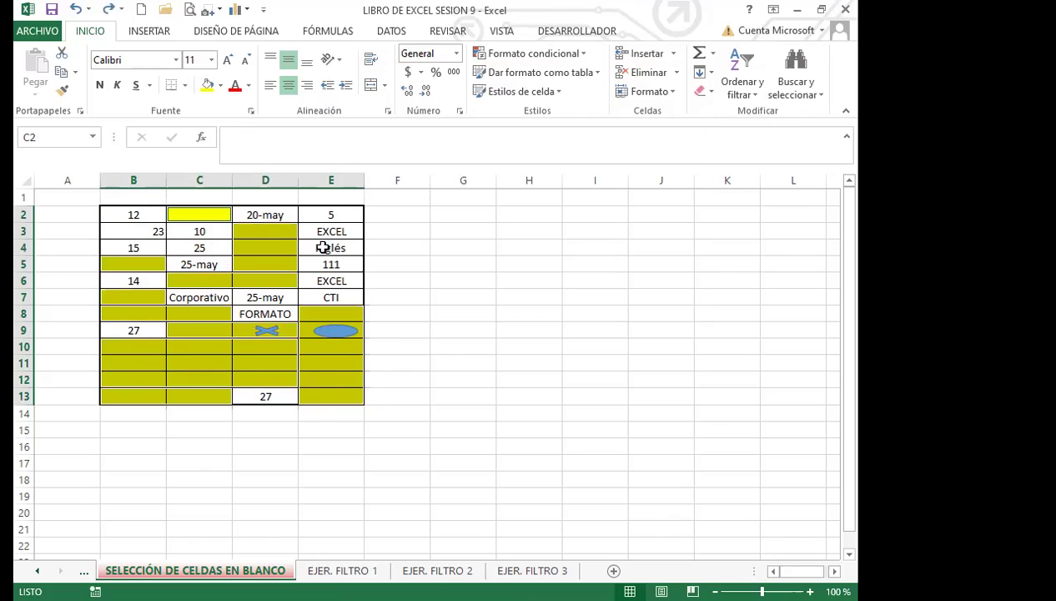
pyautogui.click(220, 86)
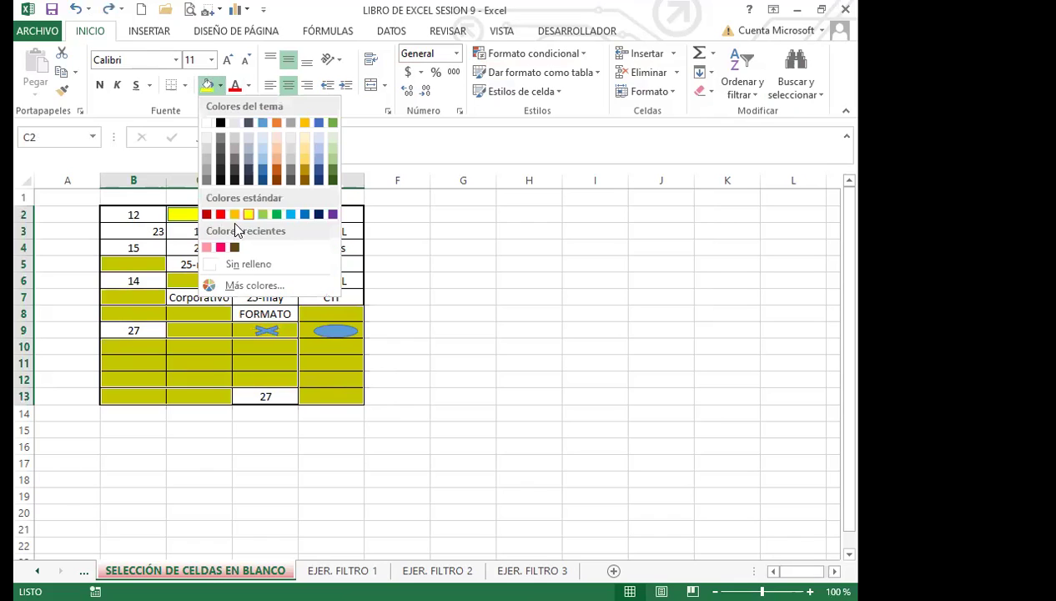
pyautogui.click(276, 214)
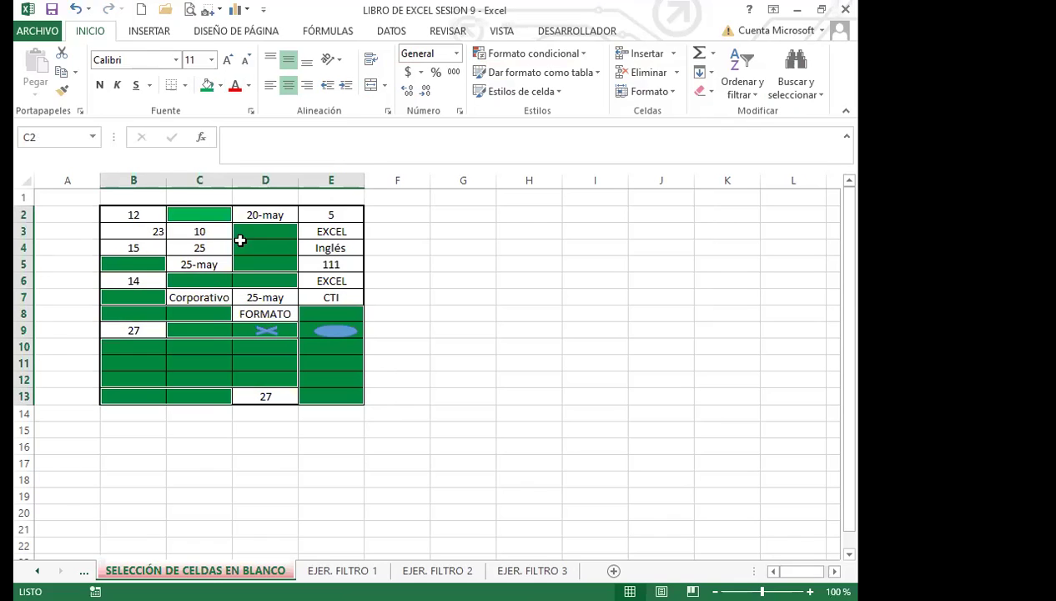
pyautogui.click(199, 326)
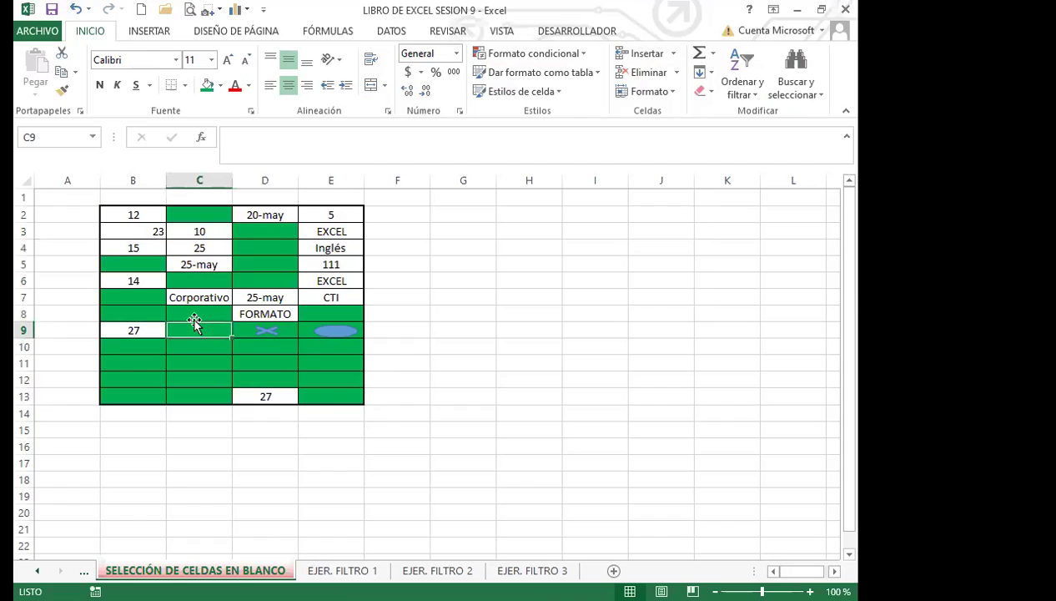
pyautogui.click(146, 314)
pyautogui.moveTo(129, 212); pyautogui.dragTo(318, 393)
pyautogui.click(264, 357)
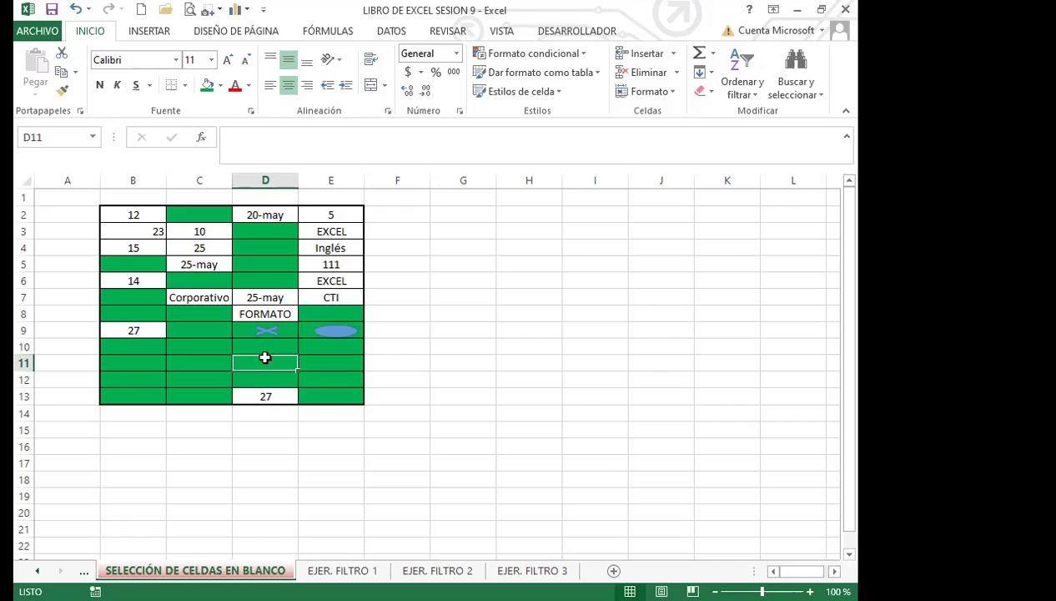
pyautogui.click(328, 363)
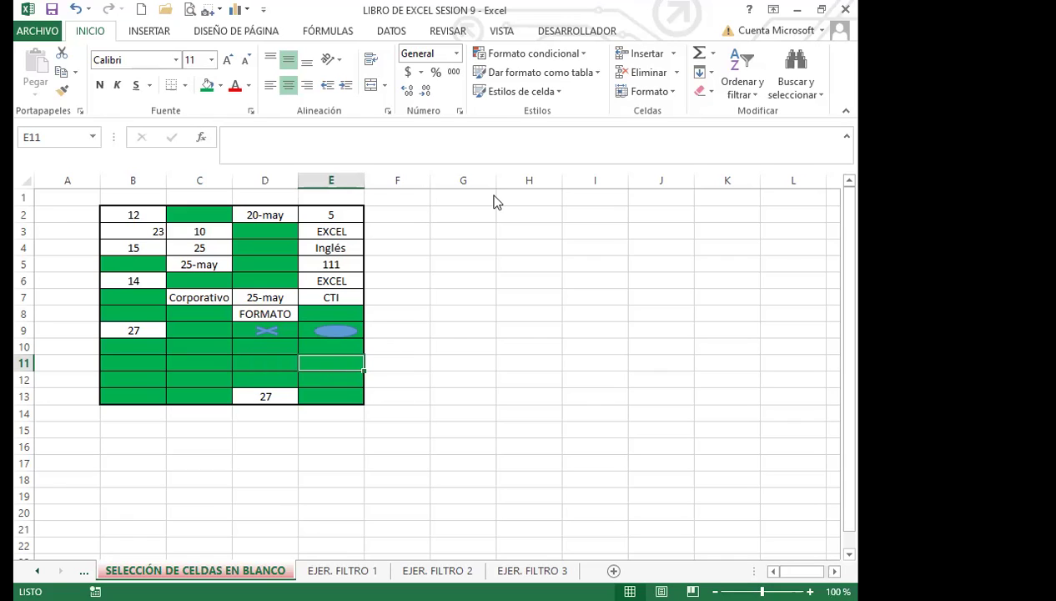
# Step: Look through the exercise sheets EJER. FILTRO 1, EJER. FILTRO 2 and EJER. FILTRO 3, examining their tables and filter instructions
pyautogui.click(342, 568)
pyautogui.click(437, 570)
pyautogui.click(533, 570)
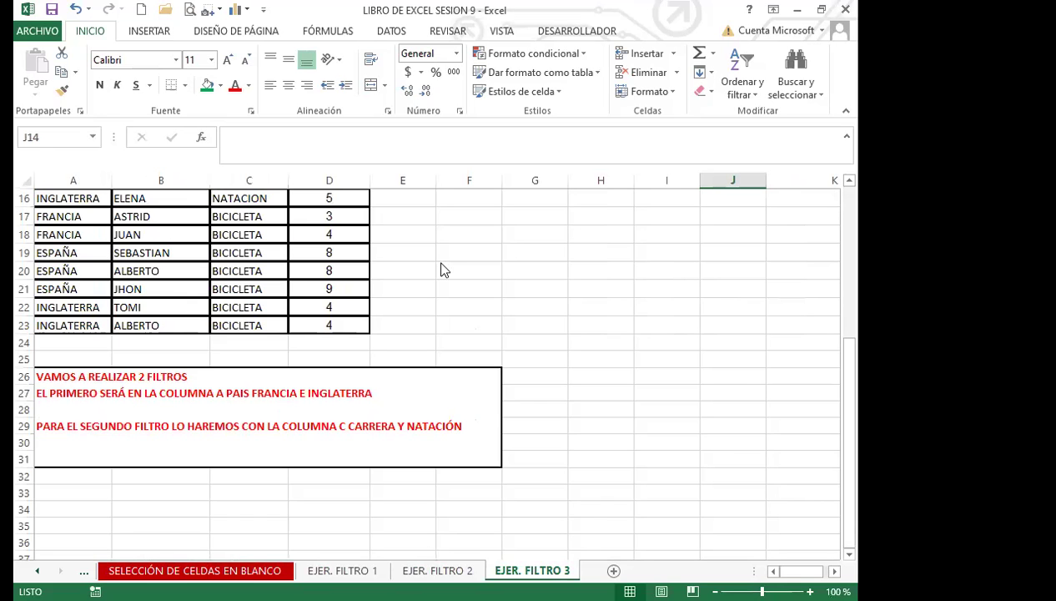
pyautogui.click(438, 570)
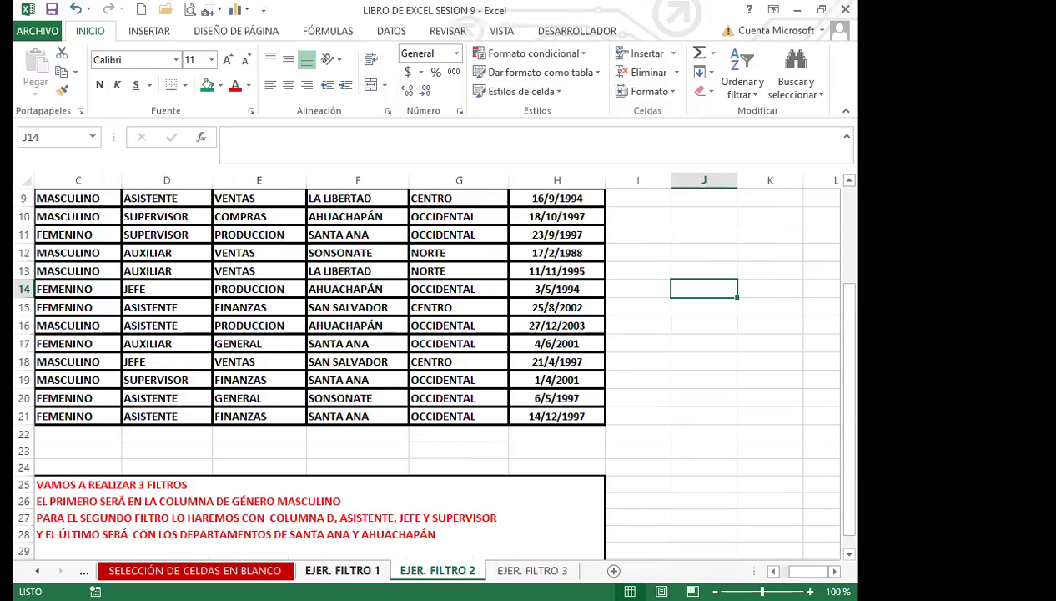
pyautogui.click(344, 570)
pyautogui.click(427, 495)
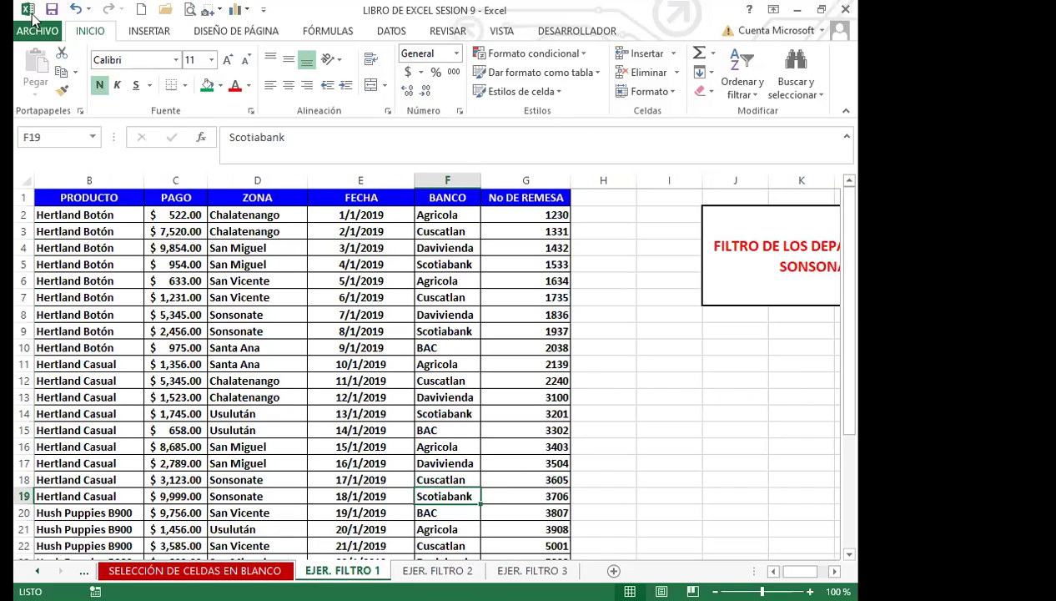
pyautogui.click(402, 426)
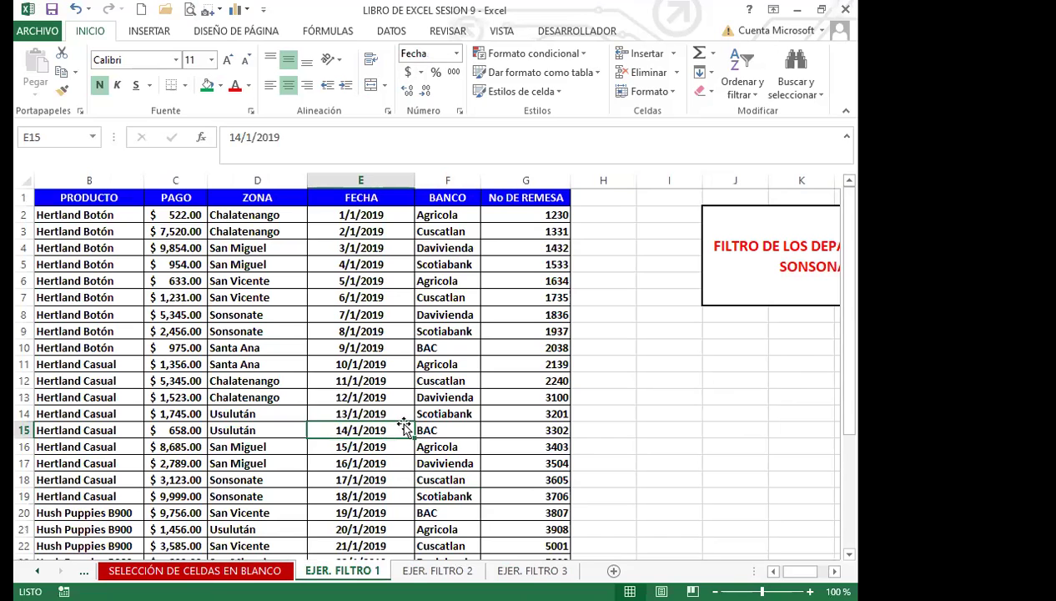
# Step: Return to the EJER. FILTRO 3 exercise sheet and save the workbook
pyautogui.click(437, 570)
pyautogui.click(532, 570)
pyautogui.click(407, 477)
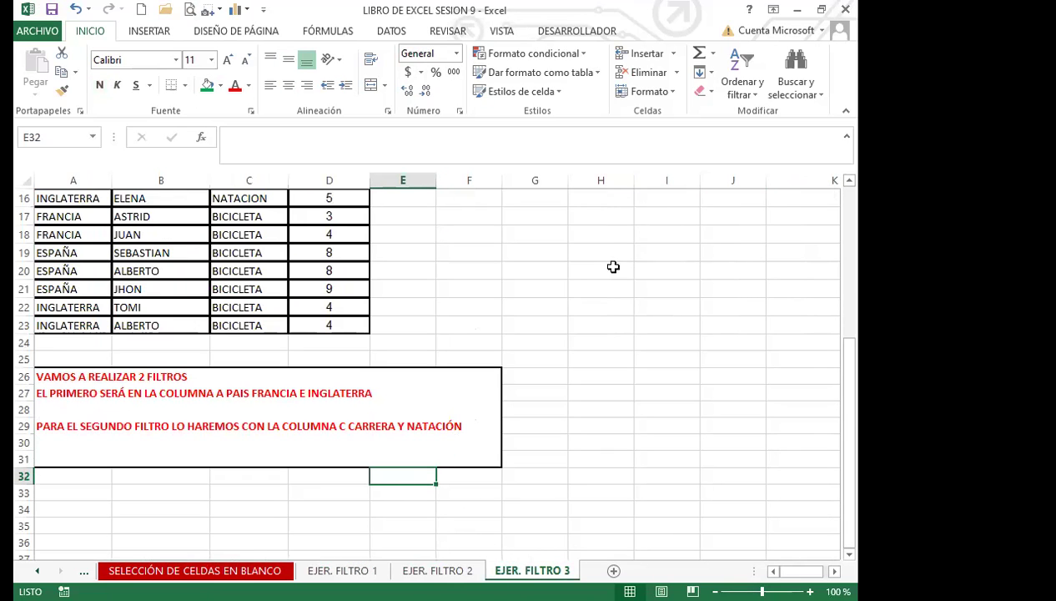
pyautogui.click(52, 9)
pyautogui.click(399, 362)
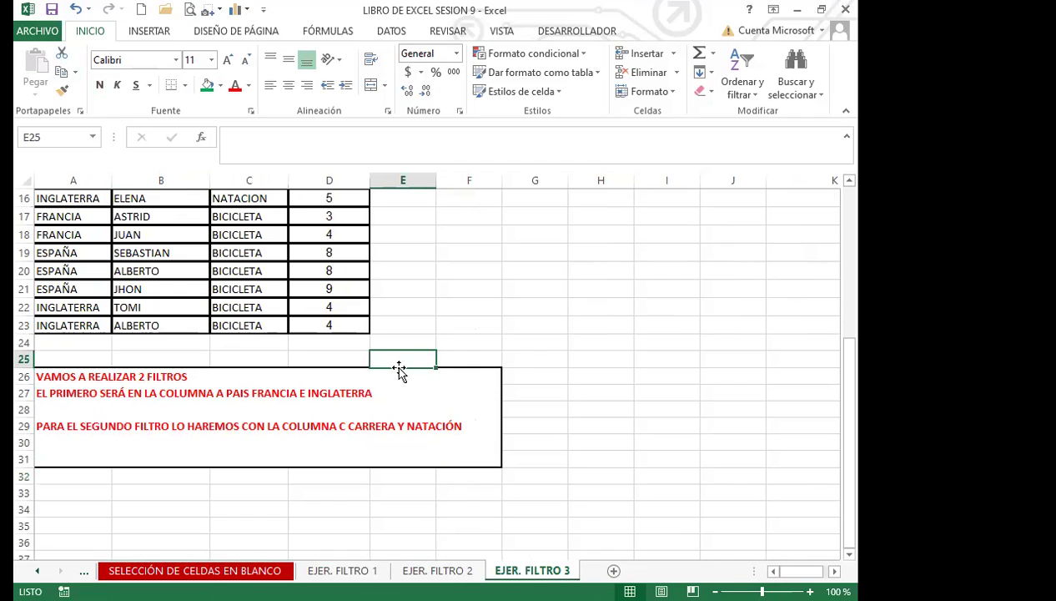